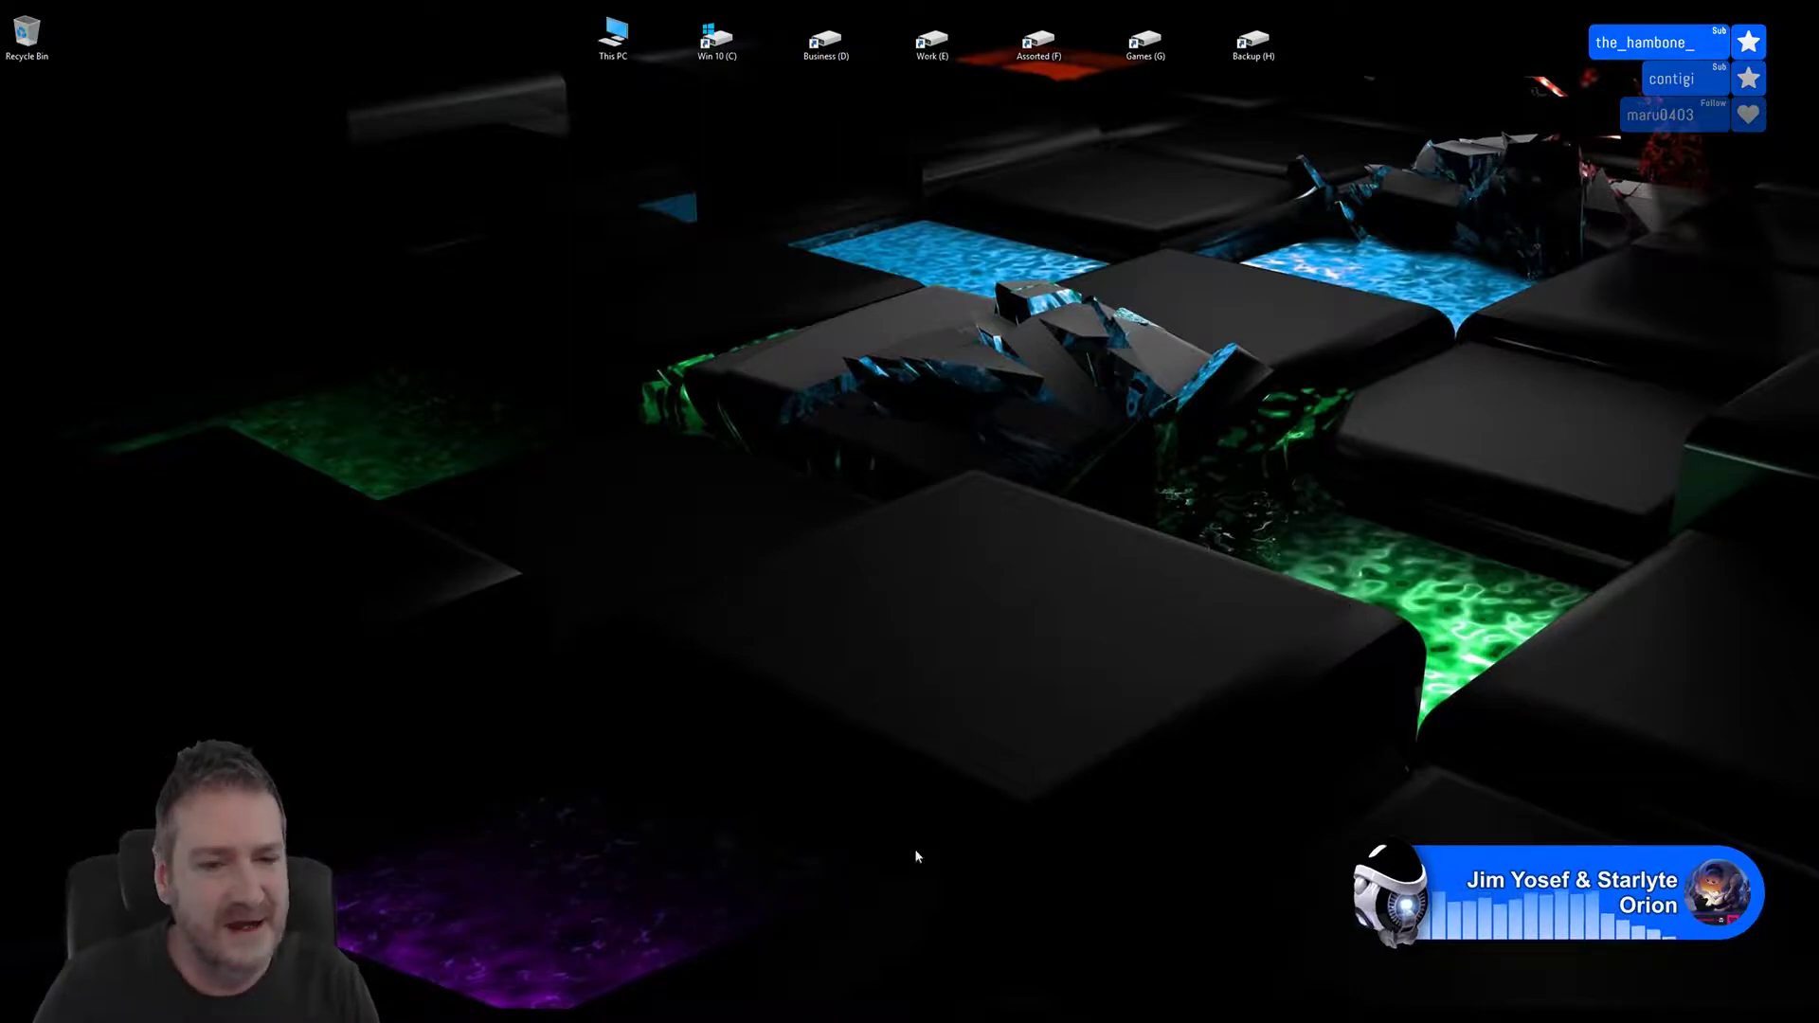
- Switch to the Unreal Editor showing the ArtDeco_Building_Project_Final garden level
key(alt+Tab)
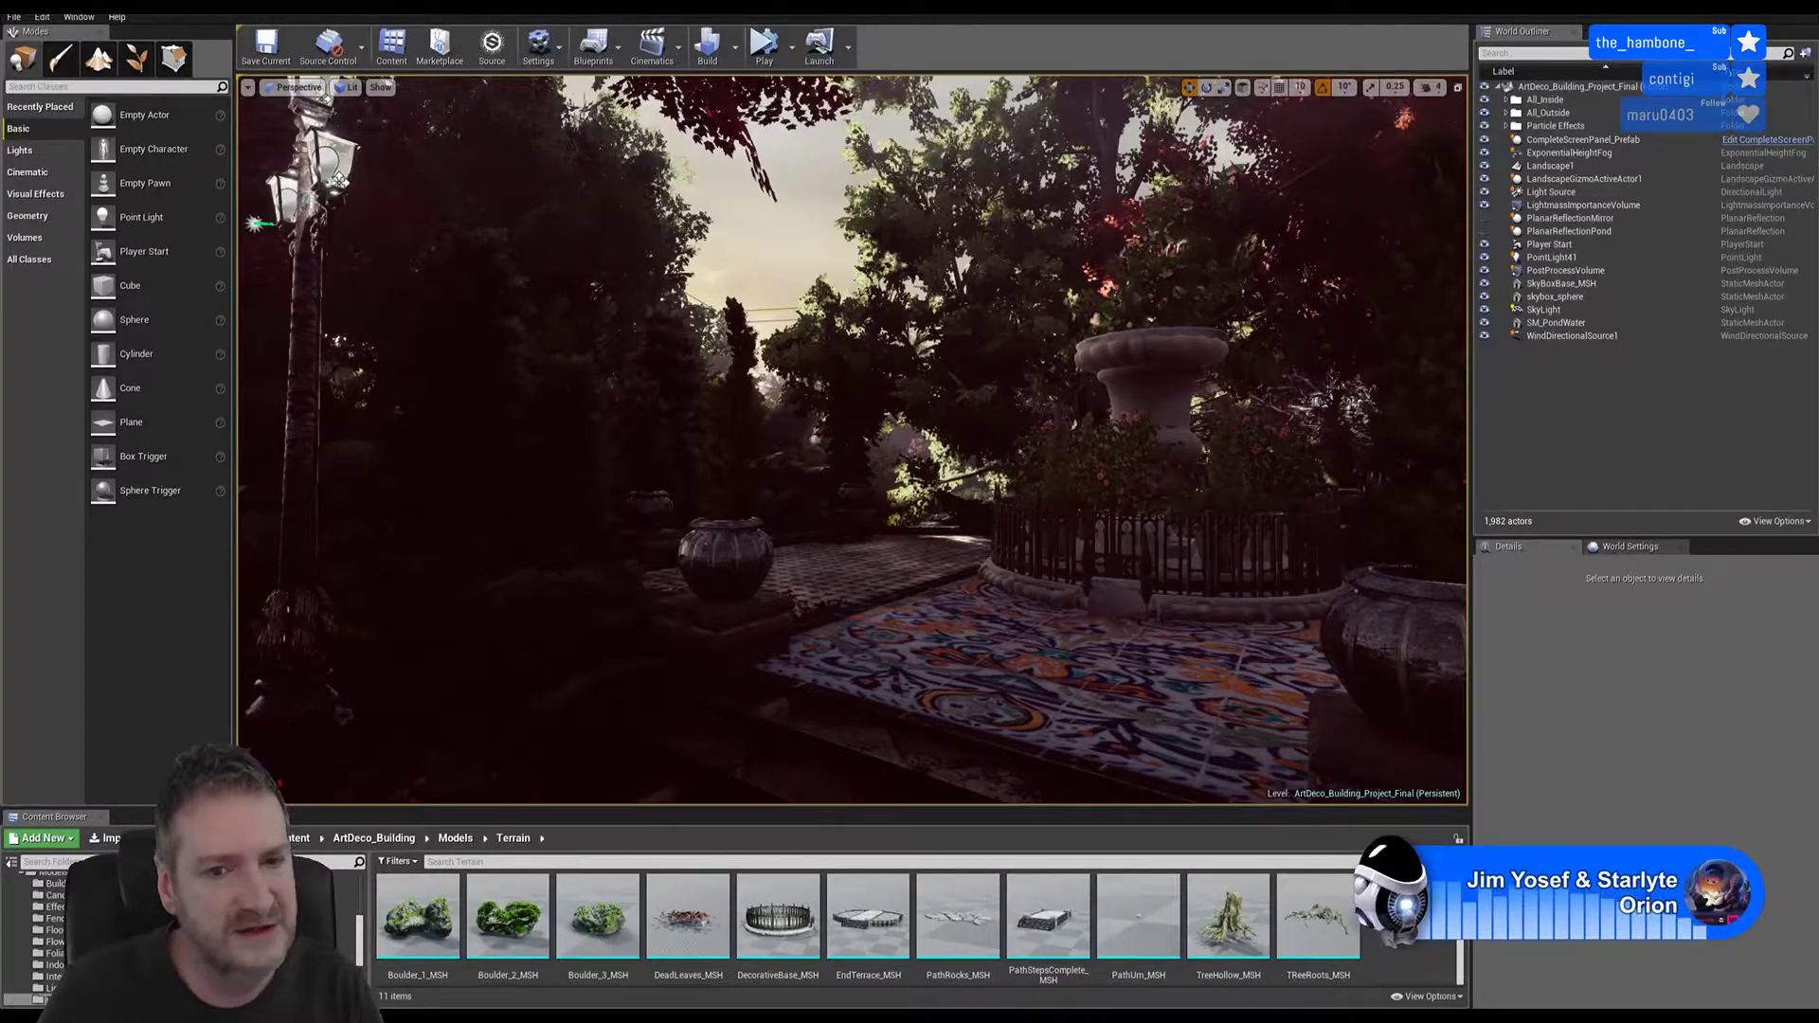
- Look around the garden near the urn, then minimize the Unreal editor to the desktop
right_drag(338, 180, 243, 168)
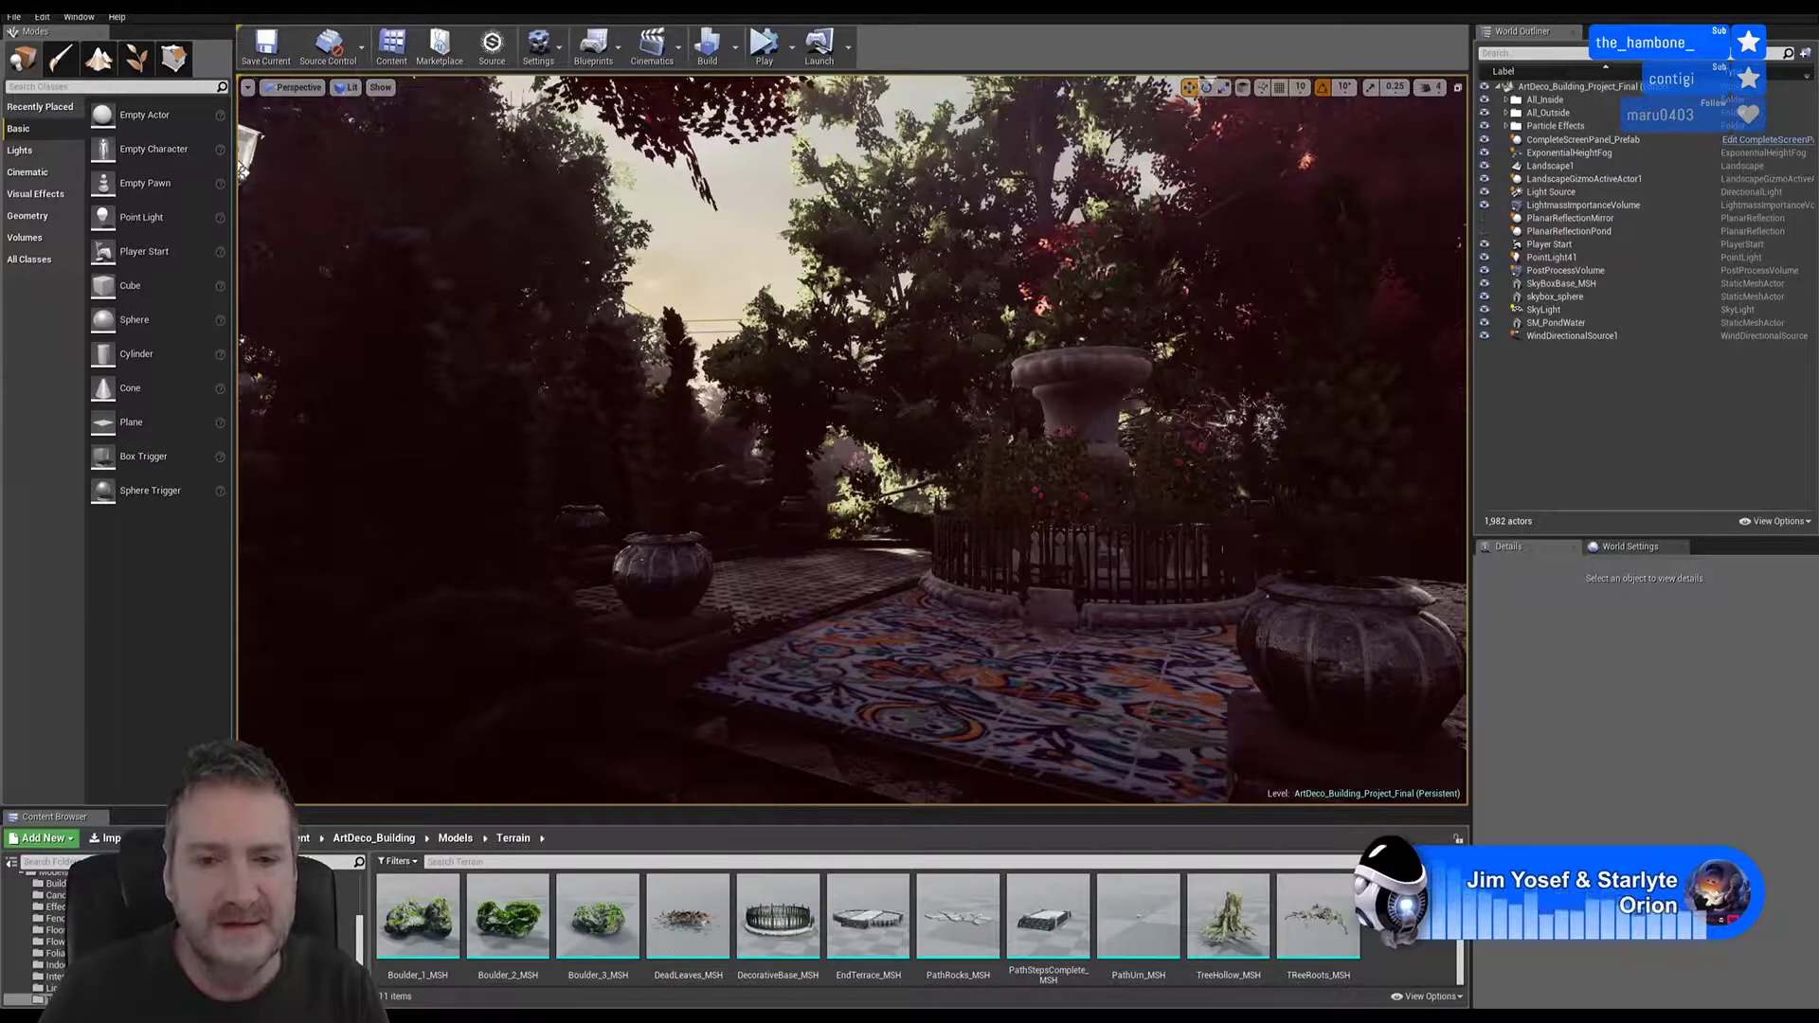
click(1776, 6)
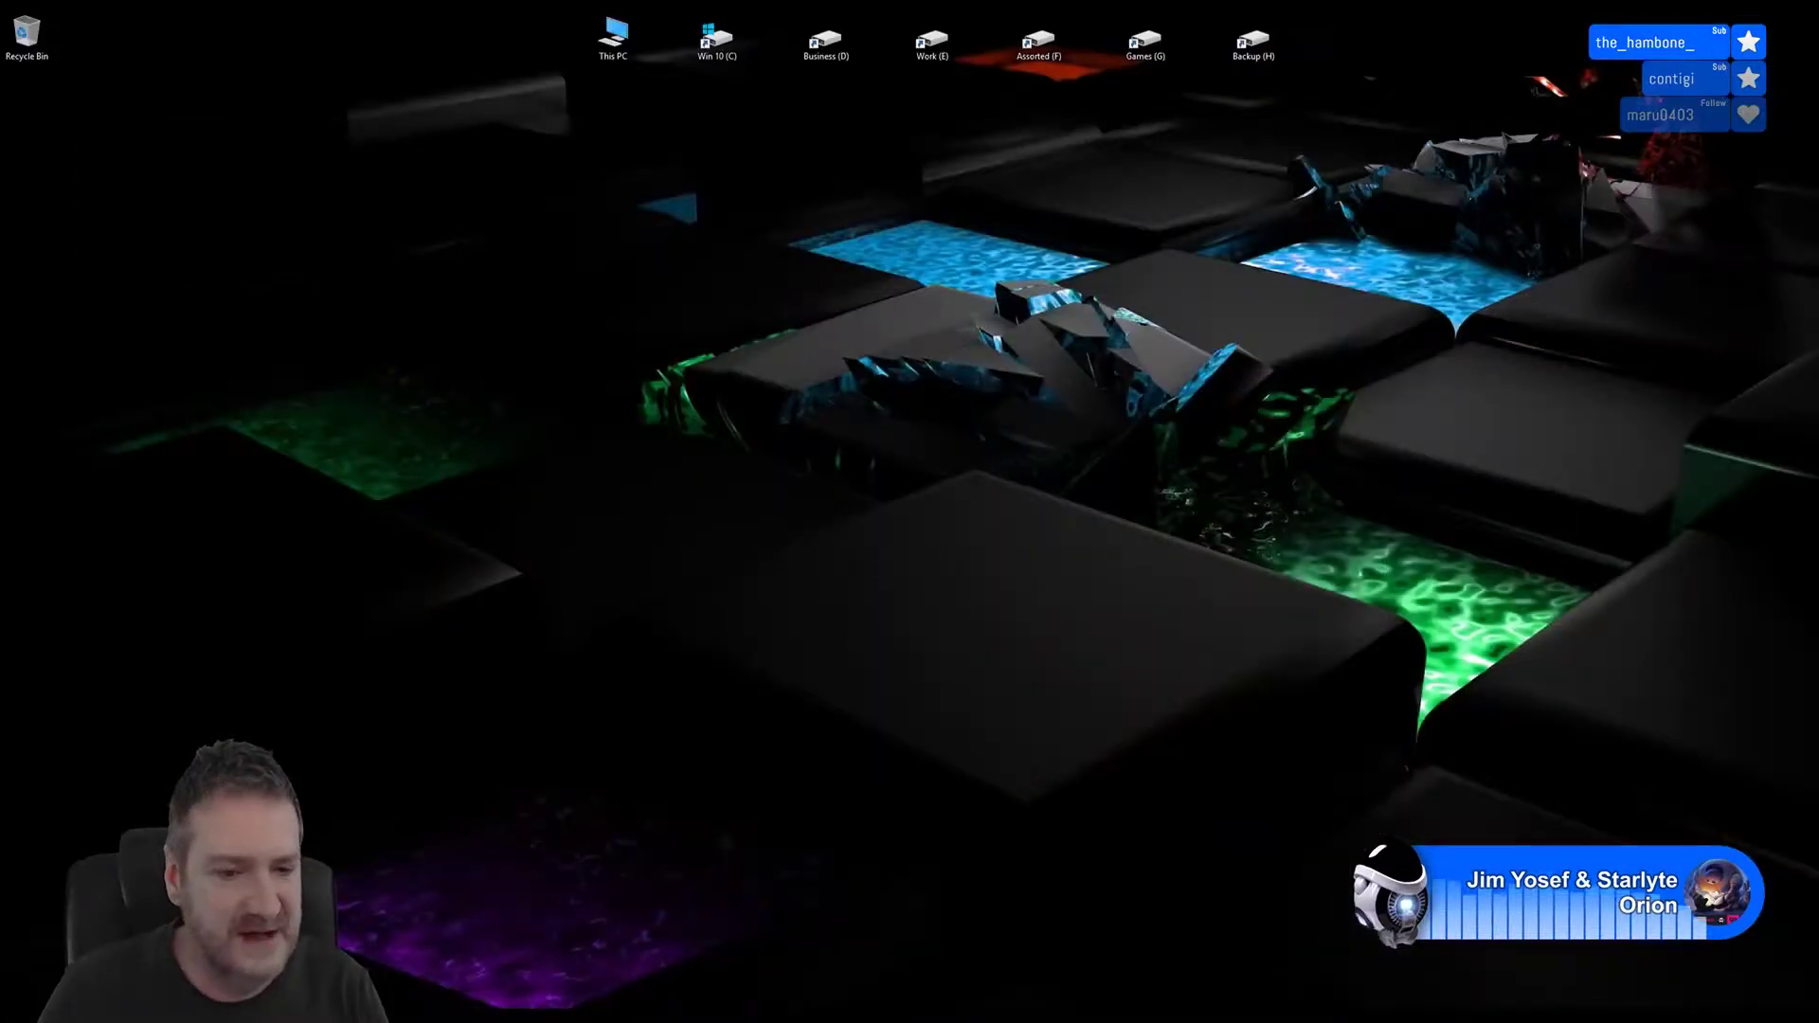
- Switch to 3ds Max with the Antique_Bench scene open
key(alt+Tab)
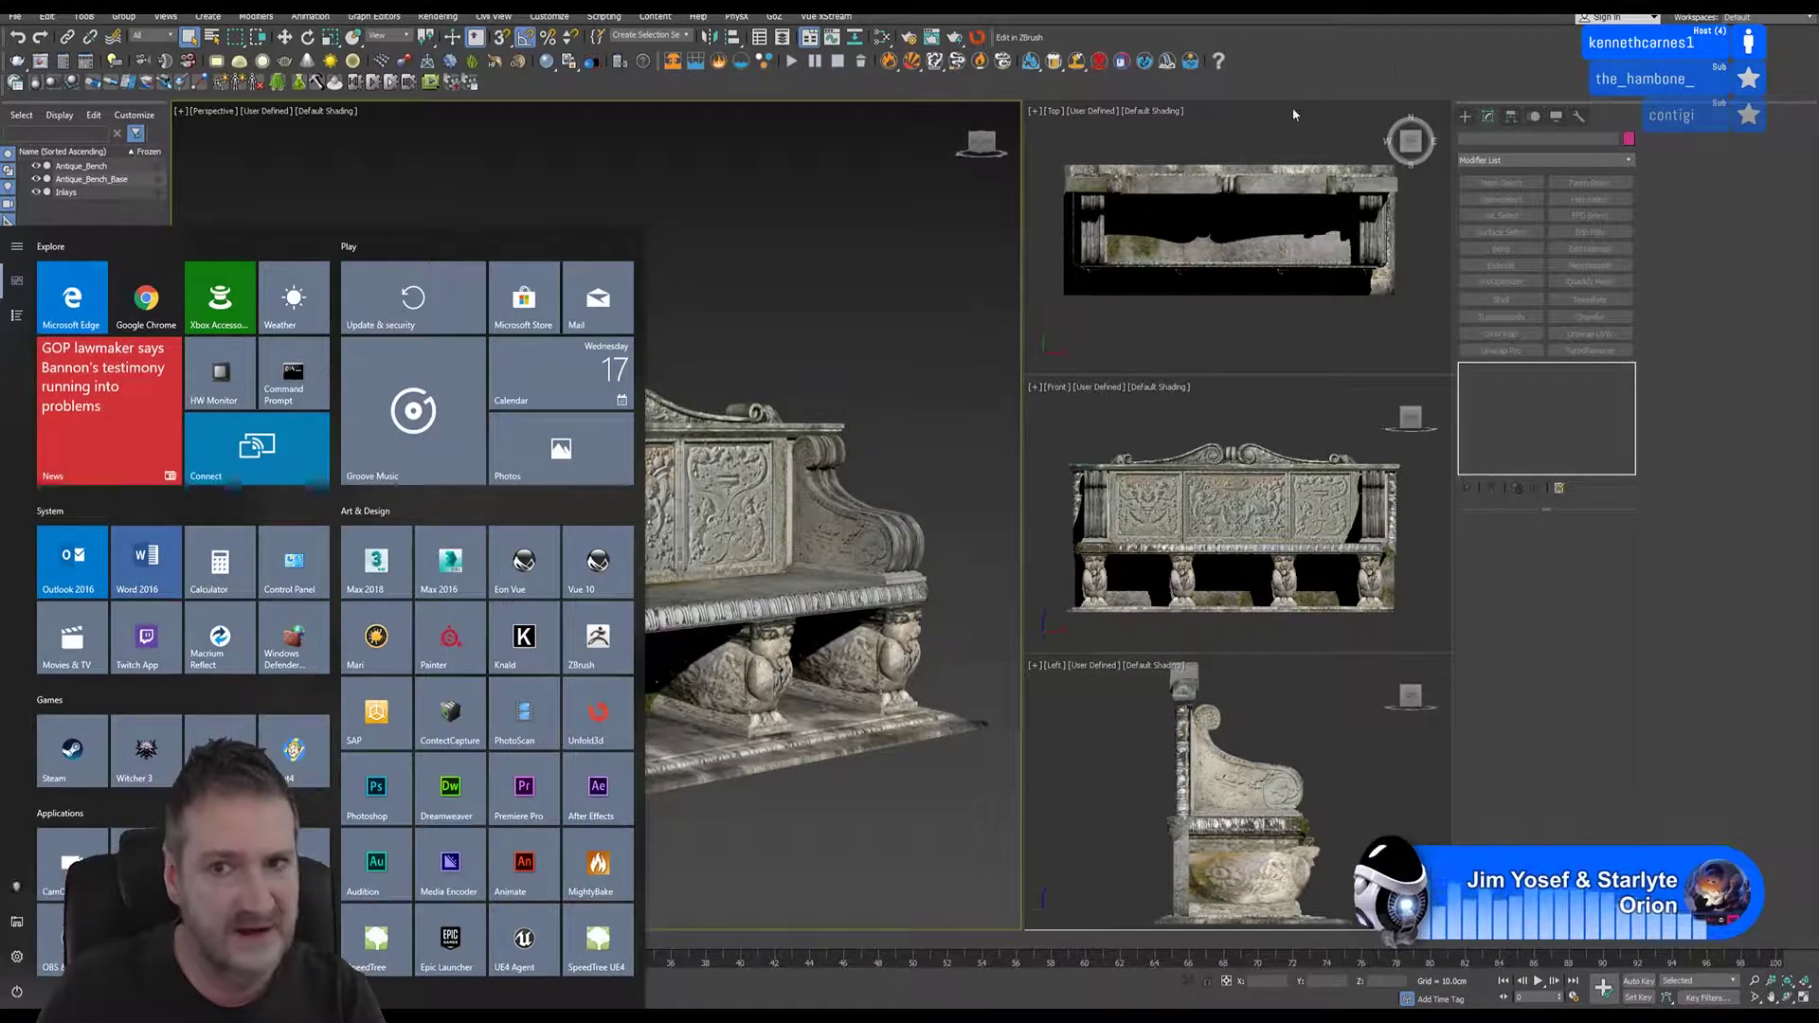
- Dismiss the Start menu to reveal the whole bench, then show the Windows desktop
click(1396, 61)
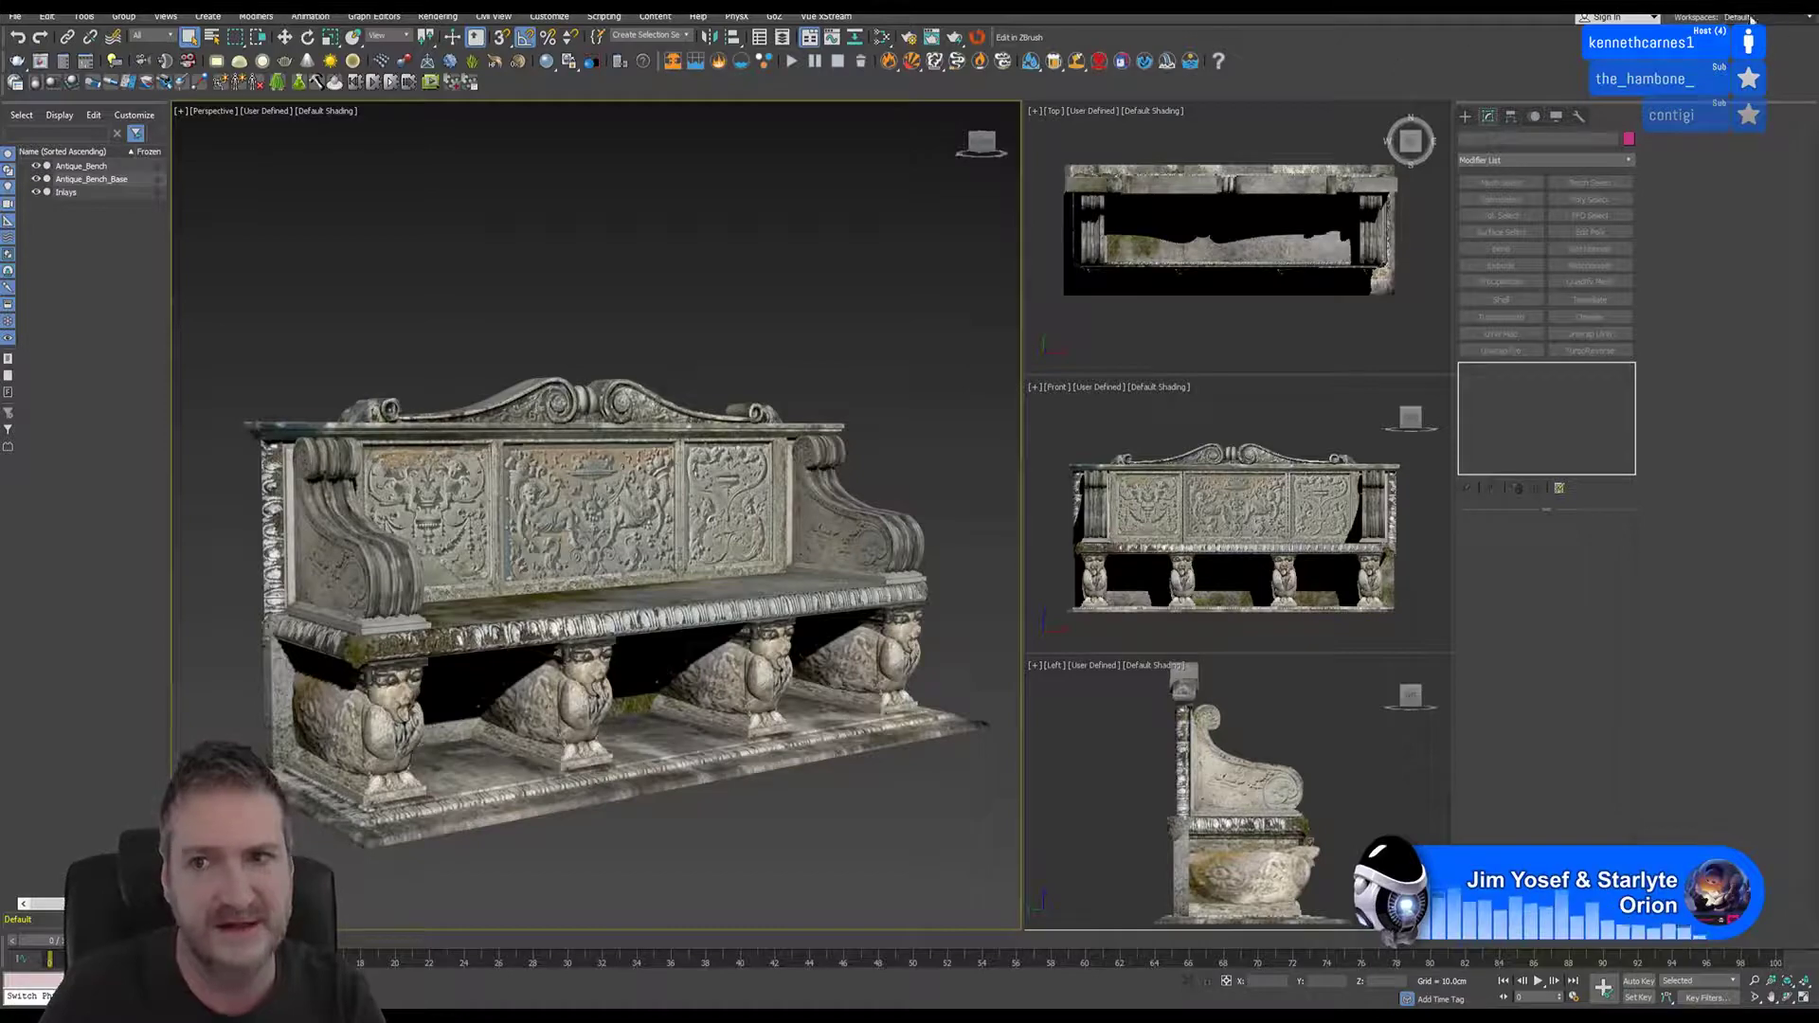
key(super+d)
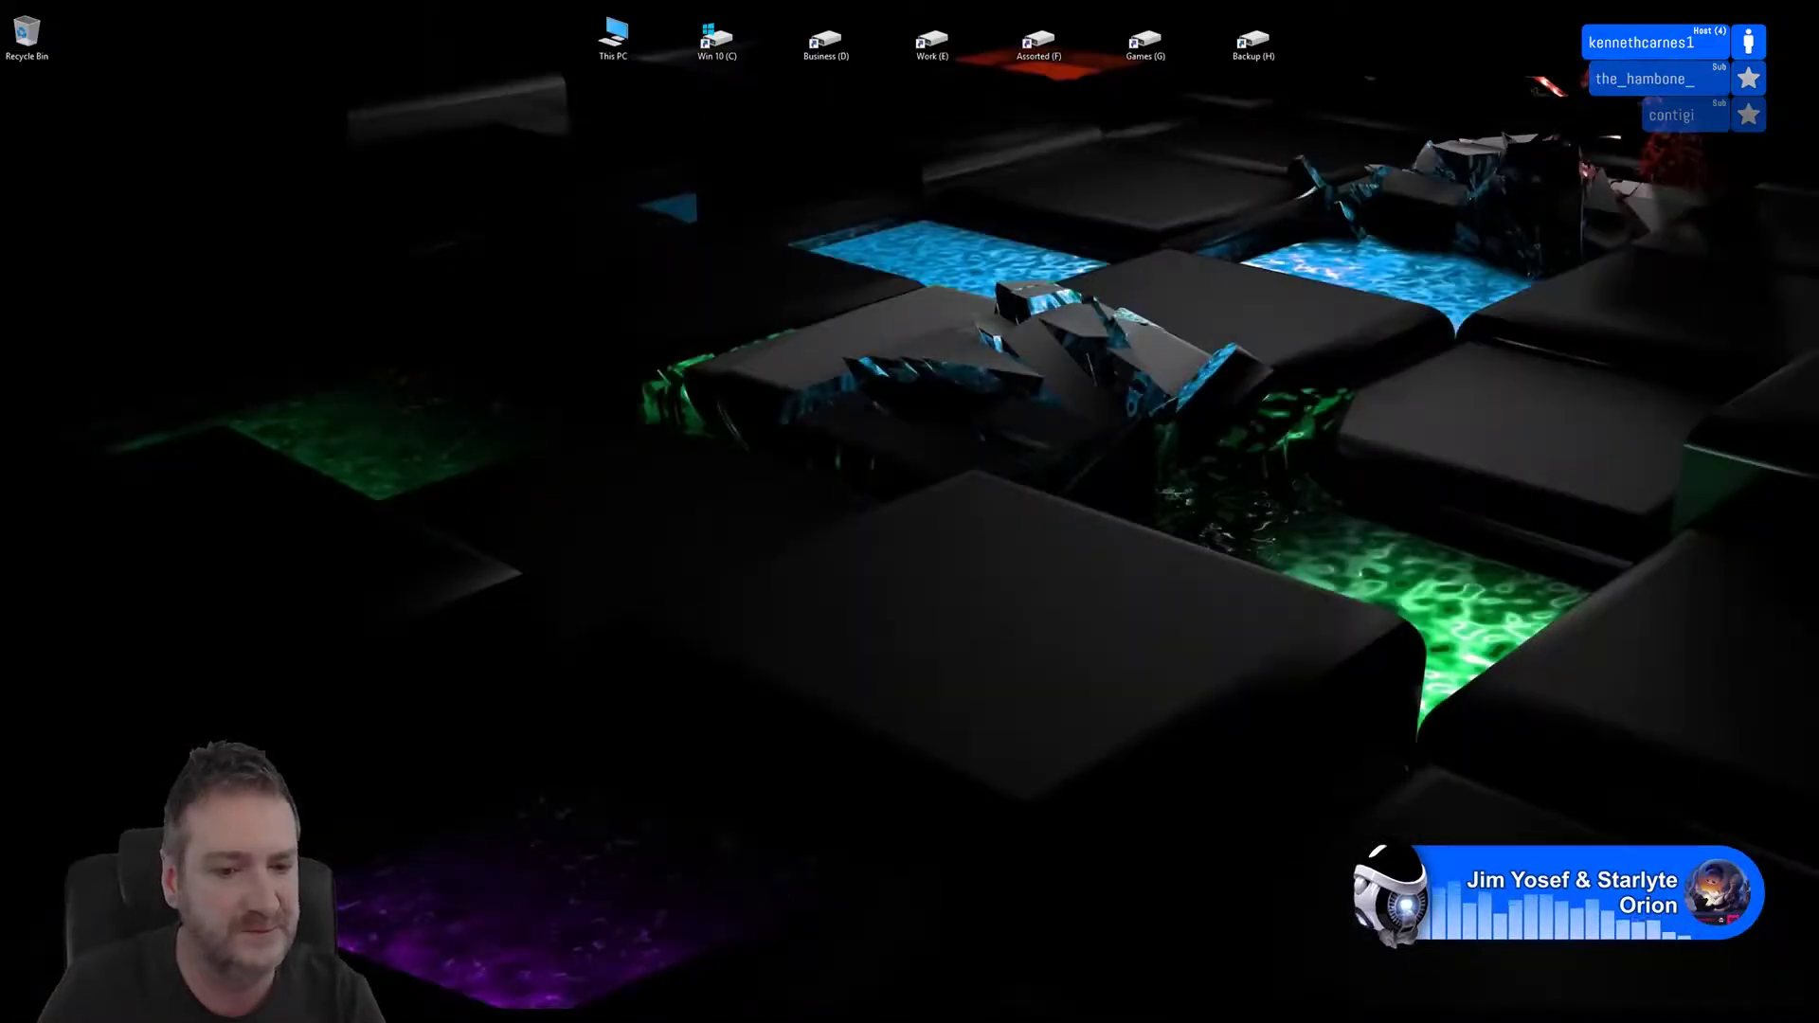
- Return to the Unreal garden level and turn the camera into the dim interior hallway
key(alt+Tab)
right_drag(853, 436, 640, 437)
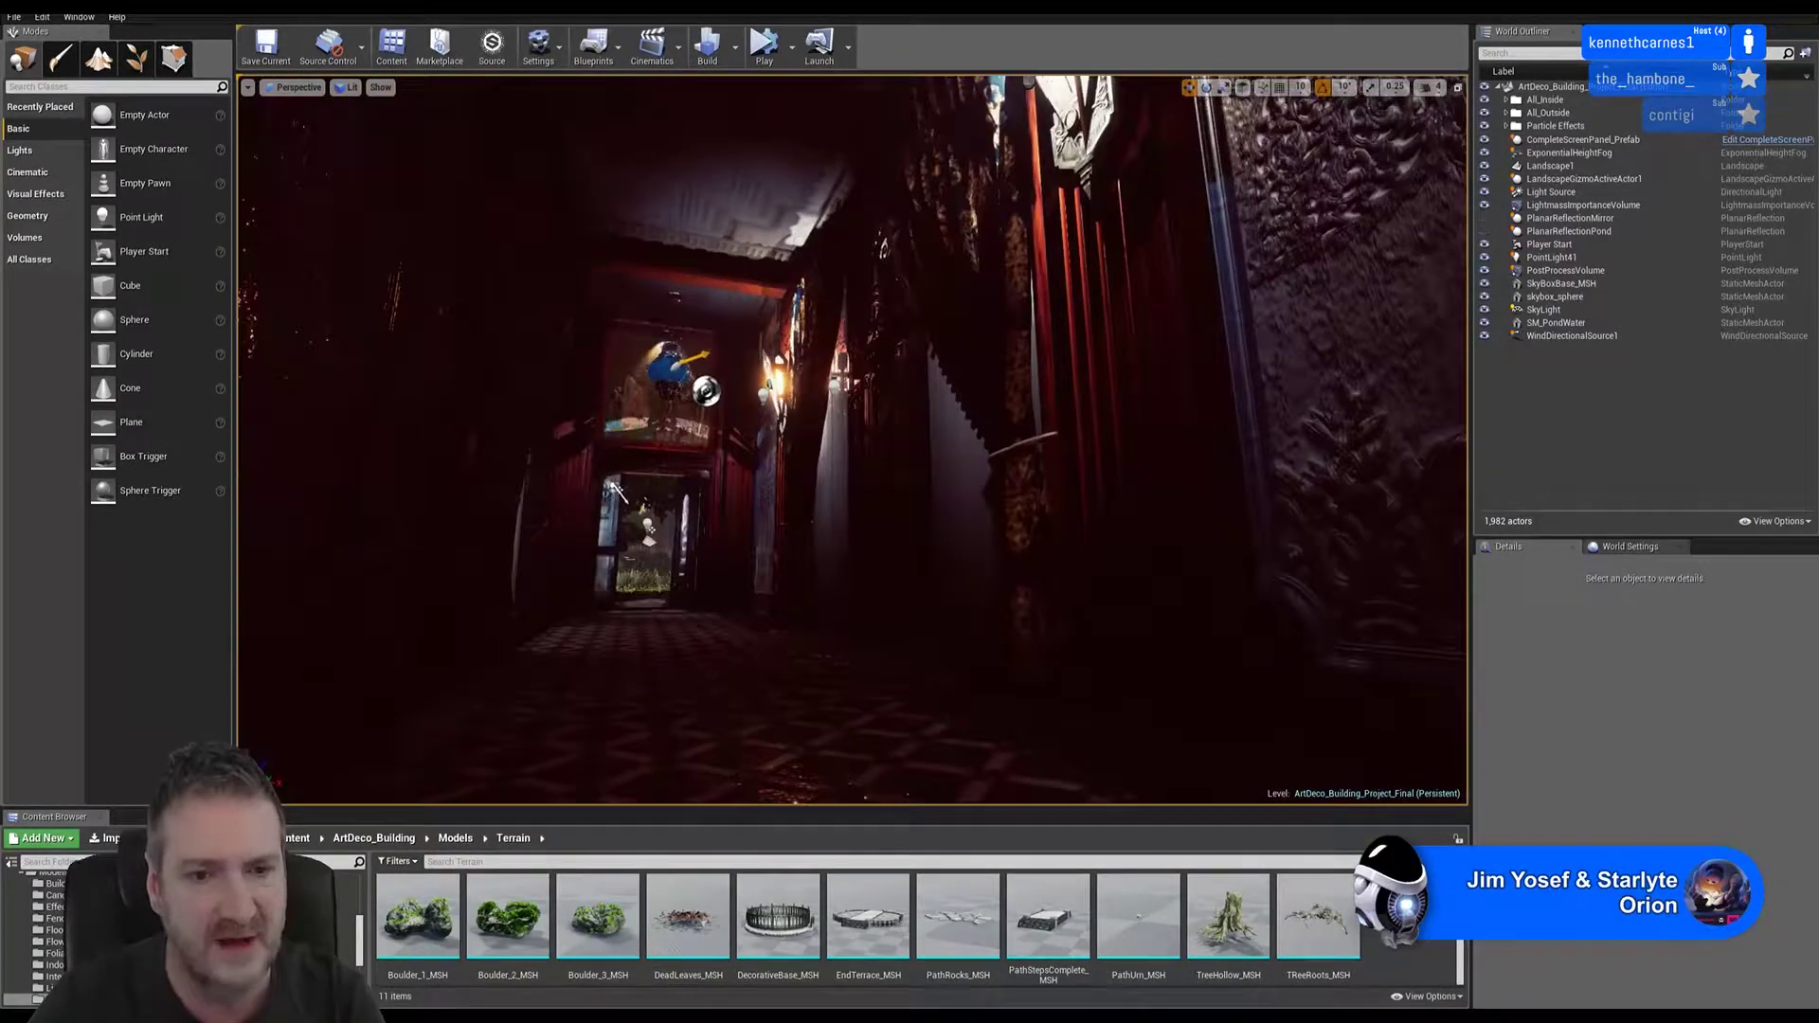
right_drag(767, 453, 583, 462)
key(w)
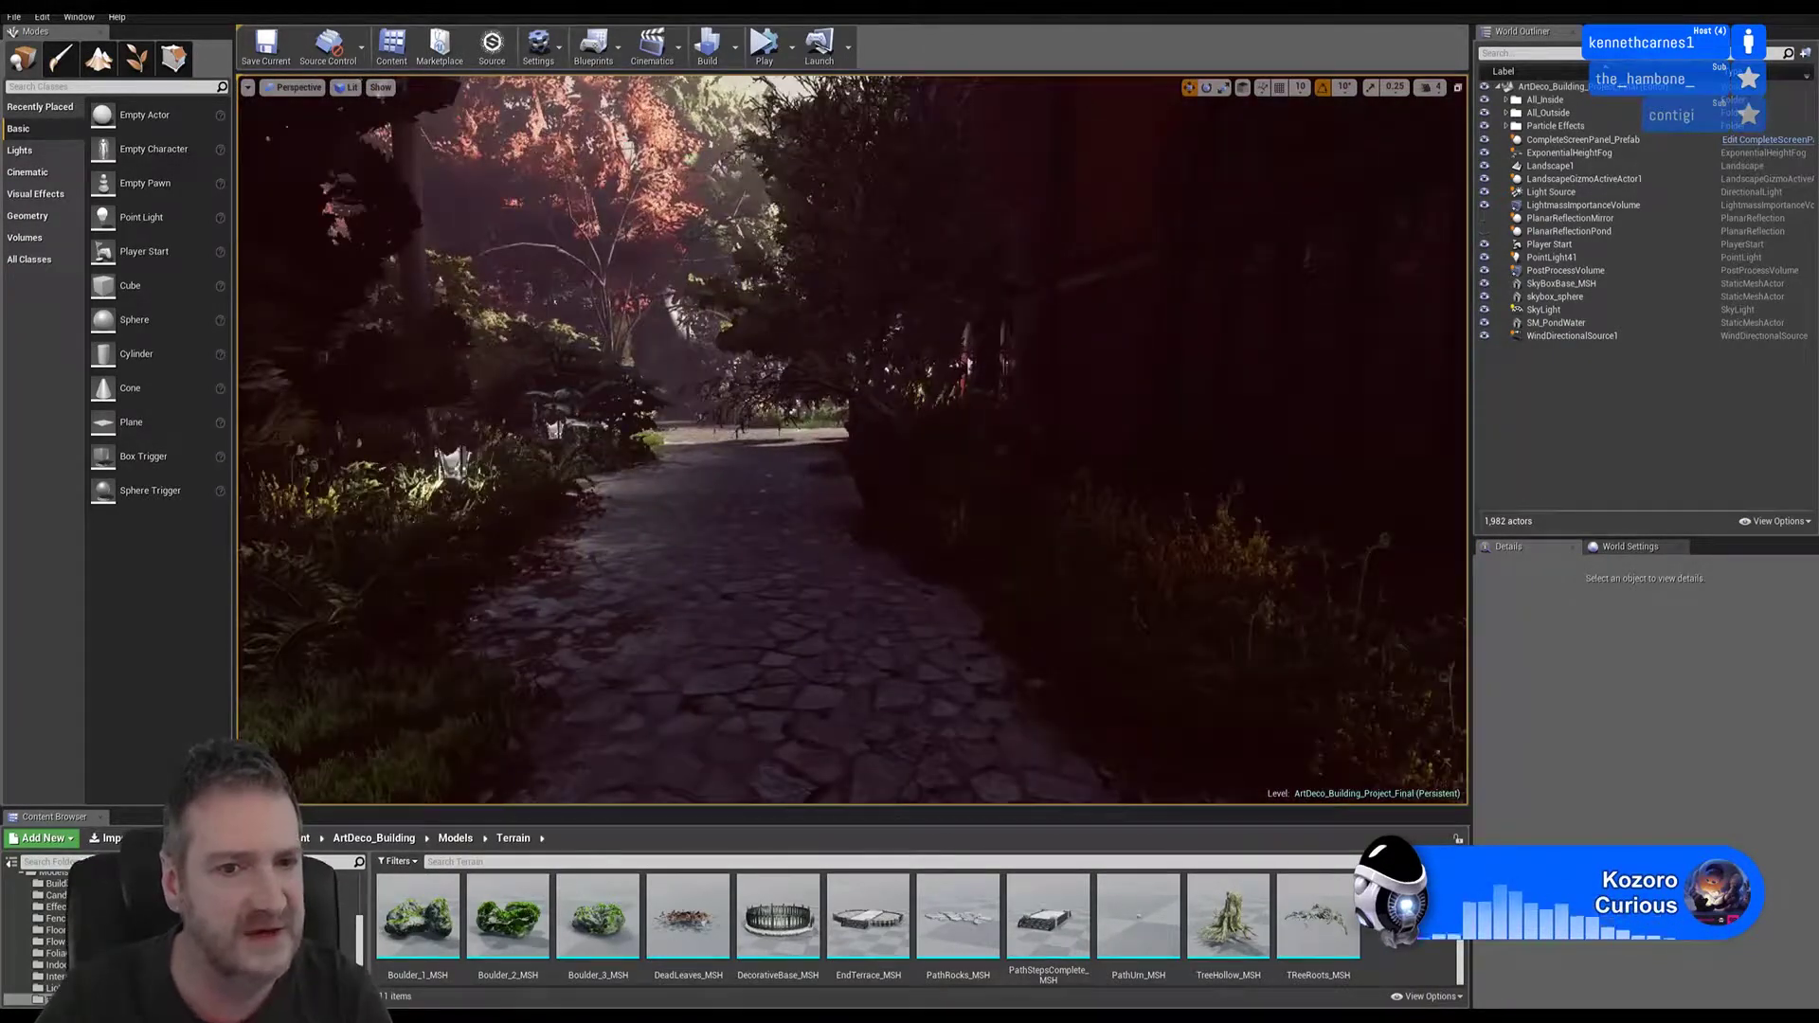
- Fly the camera down the stone path to the fenced planter, then show the desktop
key(Up)
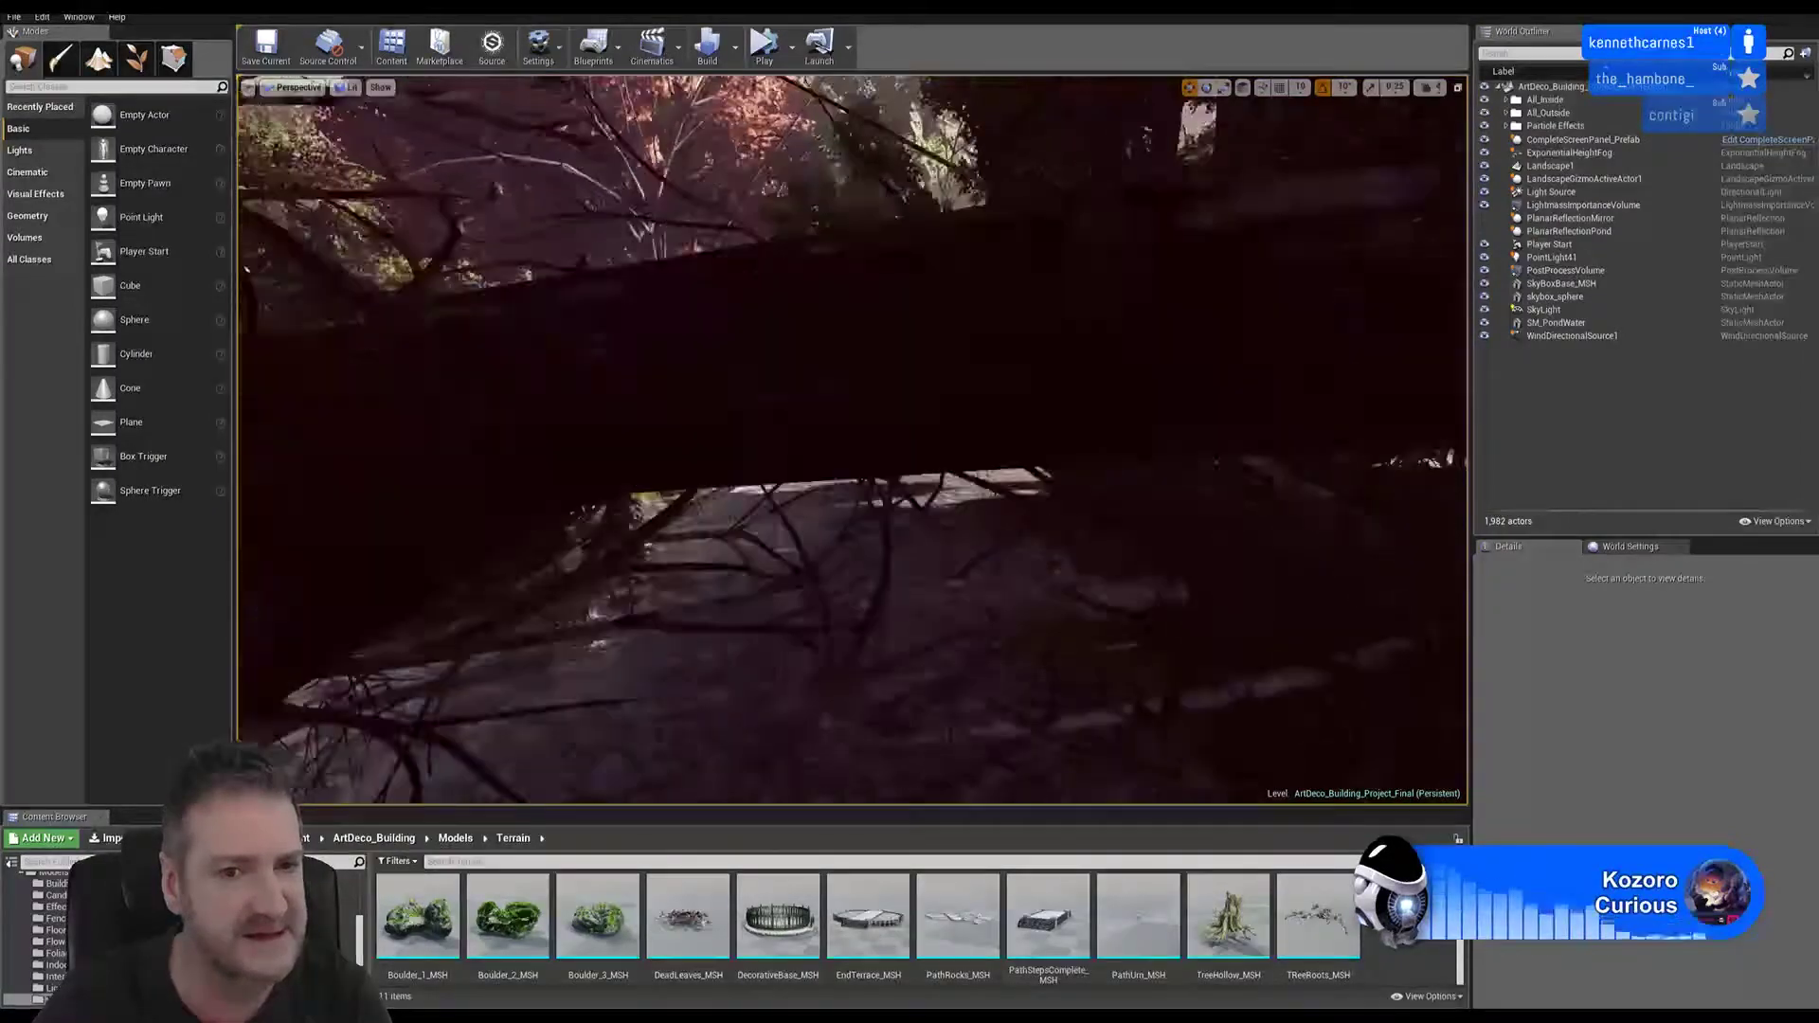
key(Left)
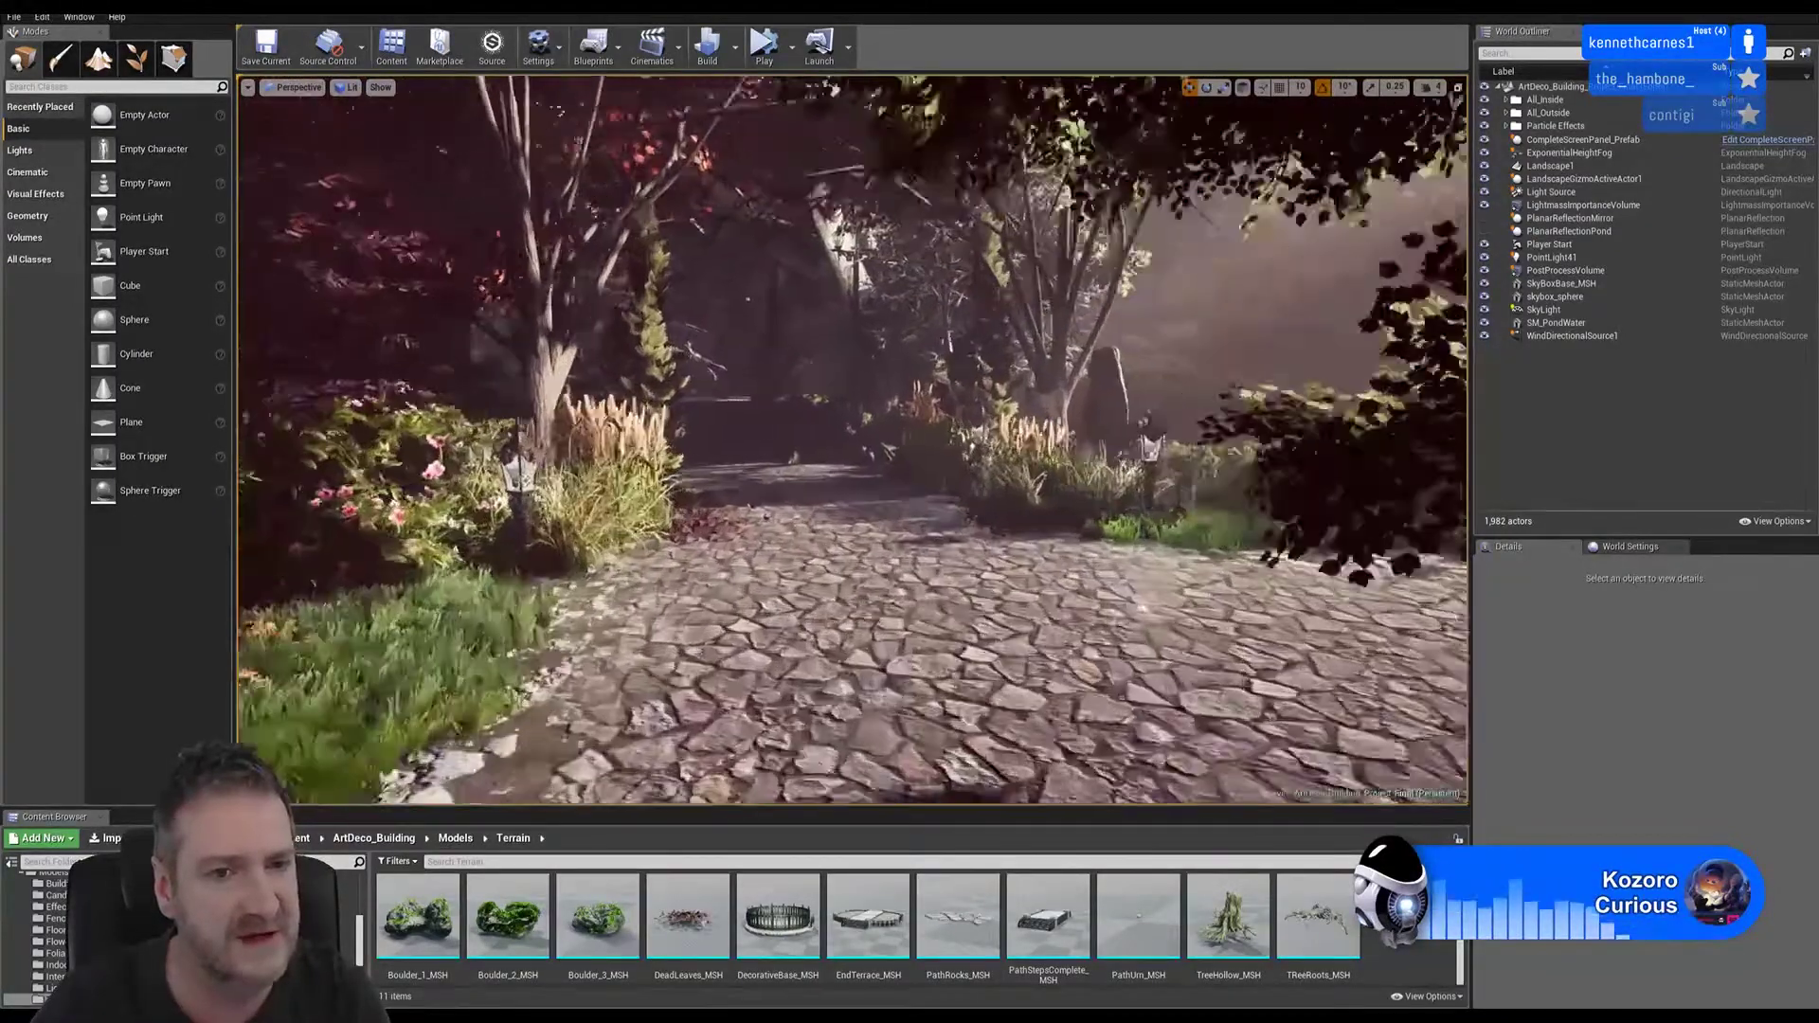
key(Up)
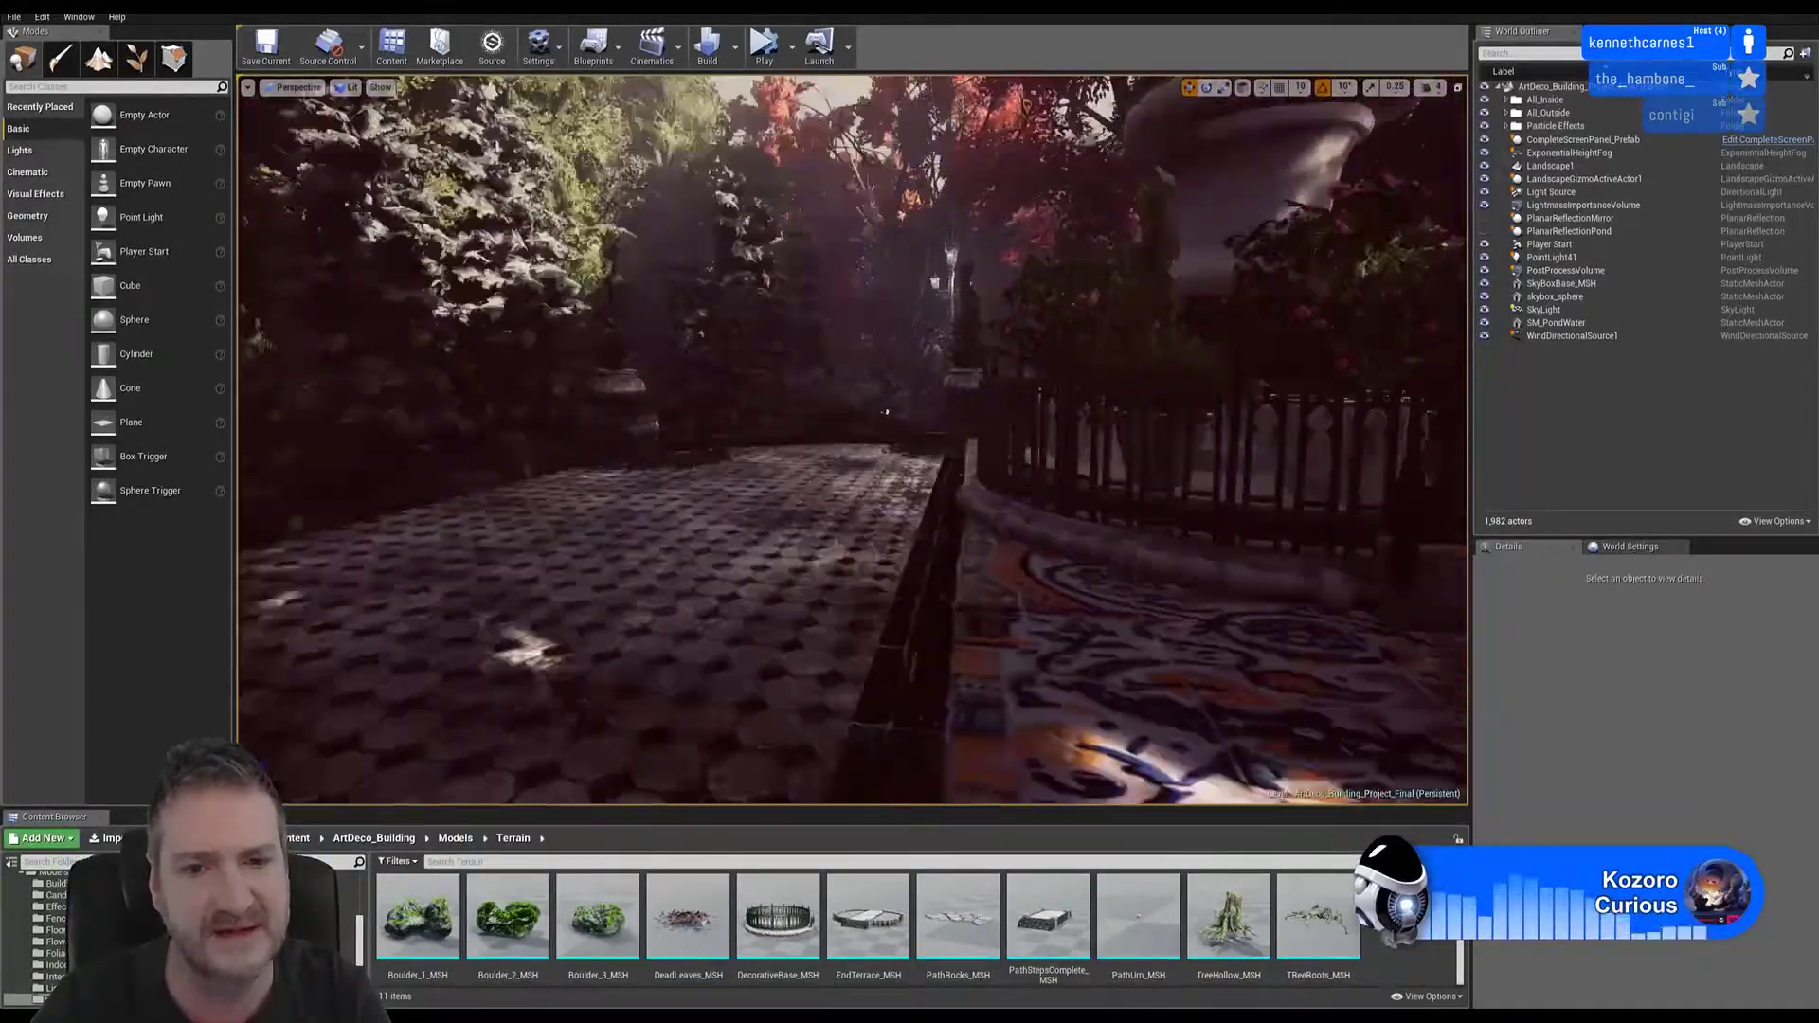
right_drag(885, 411, 1185, 417)
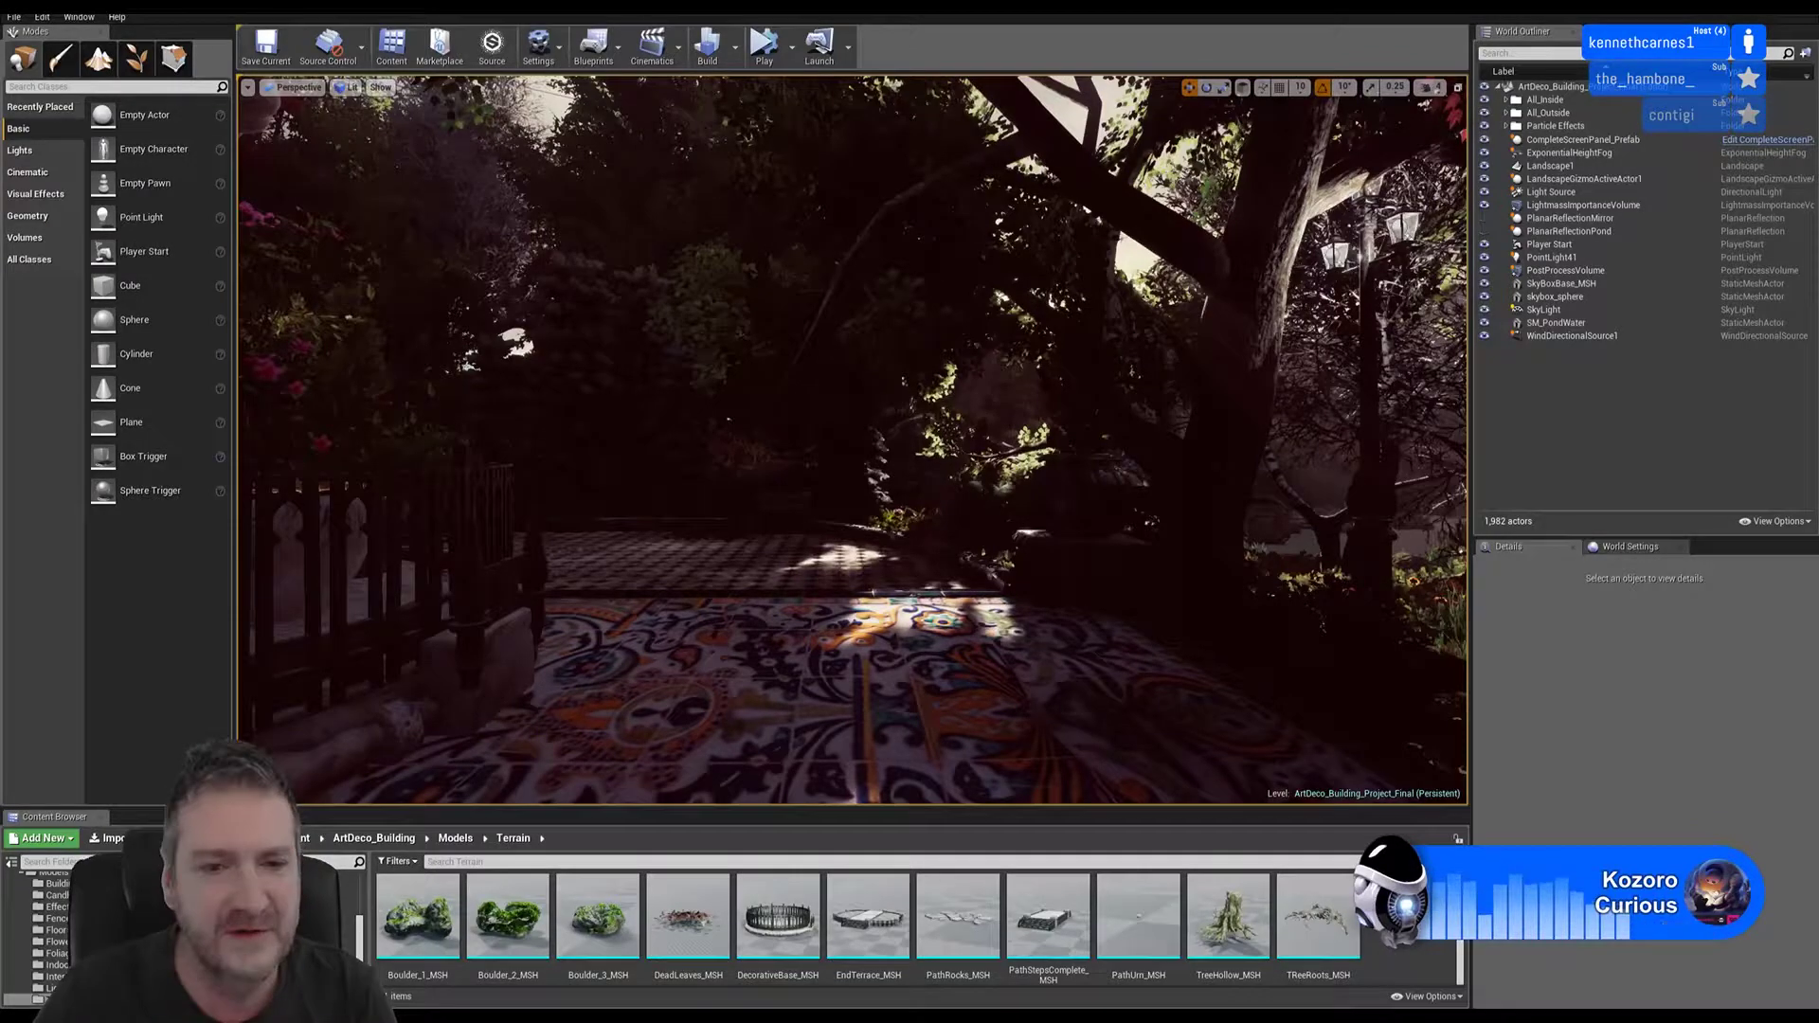
right_drag(1184, 417, 985, 417)
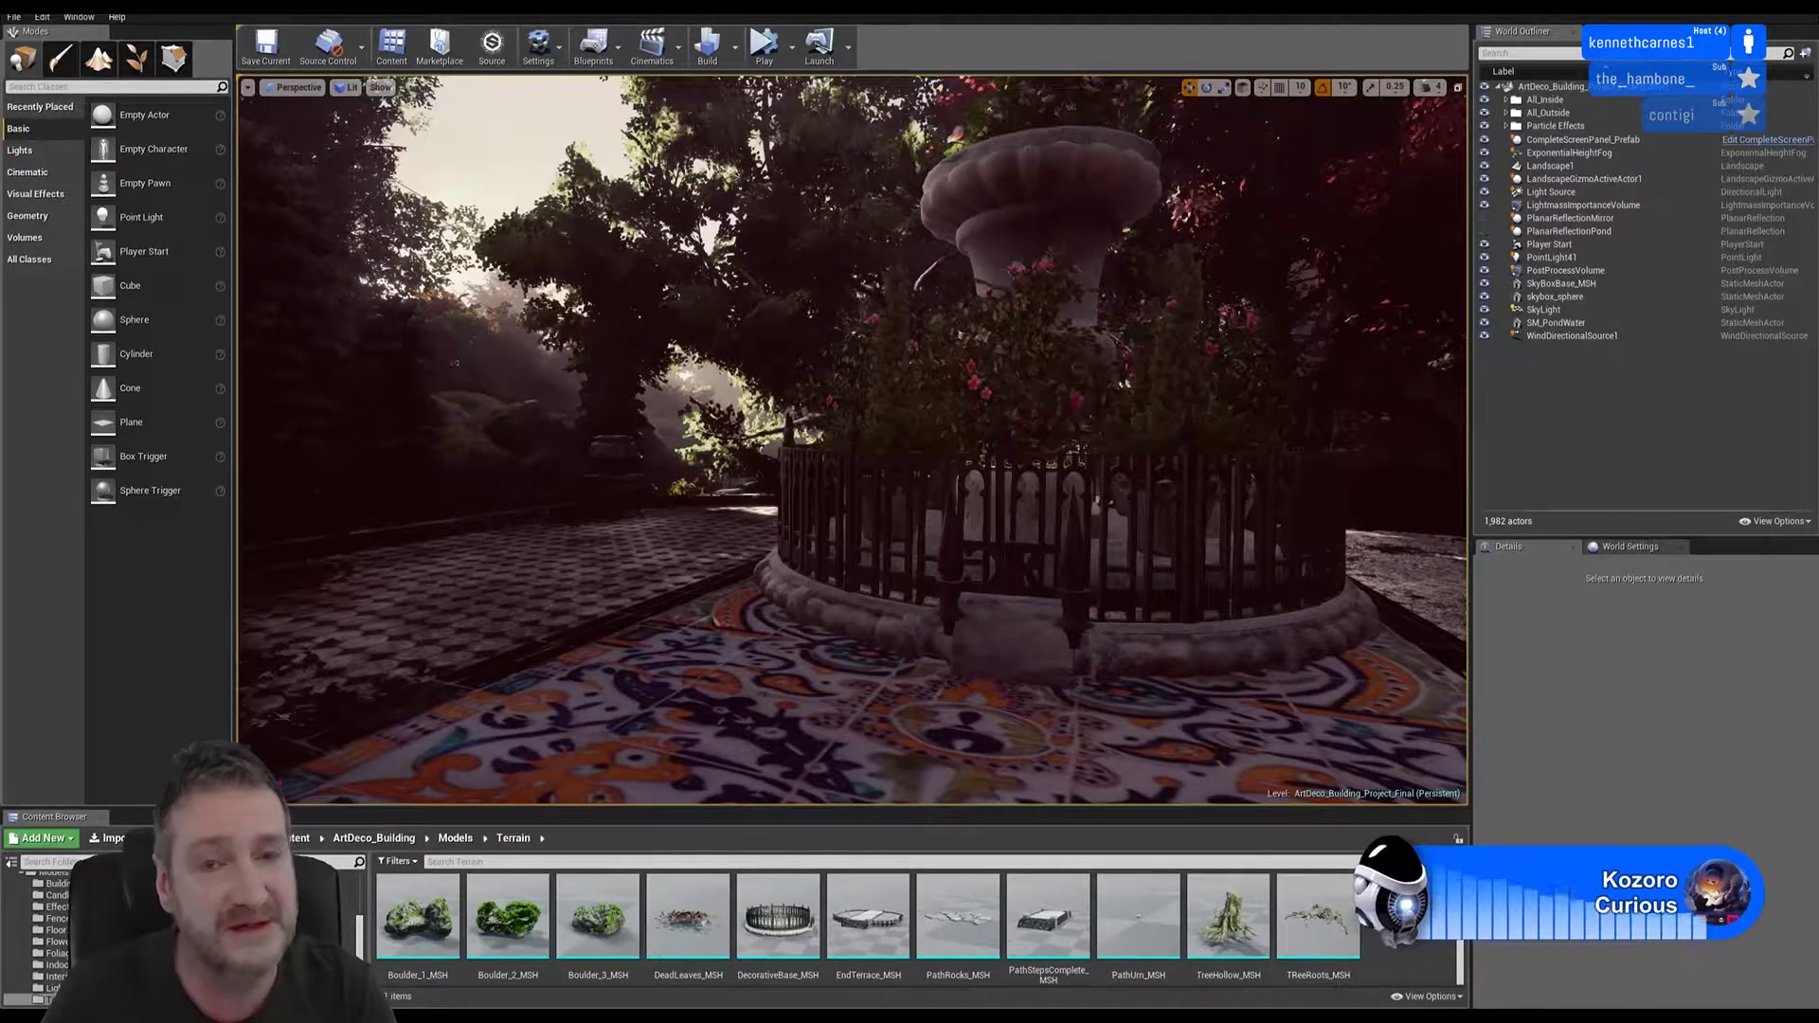
right_drag(454, 363, 391, 102)
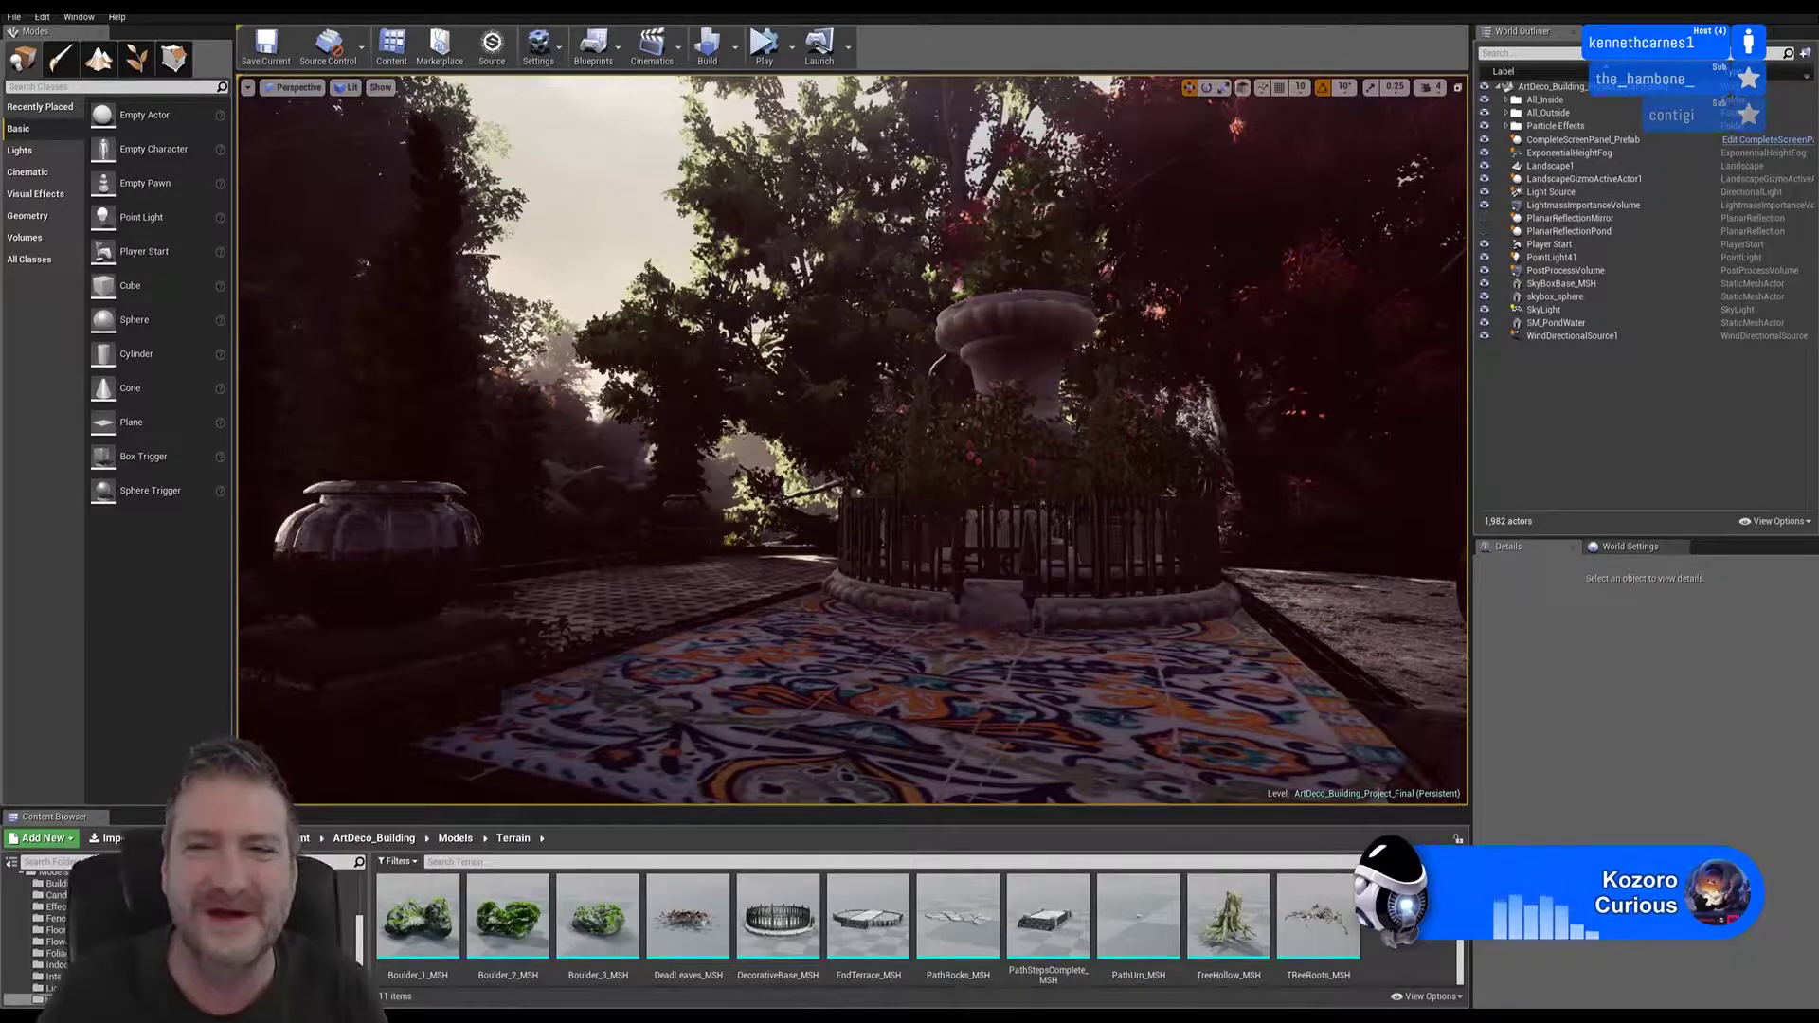
key(super+d)
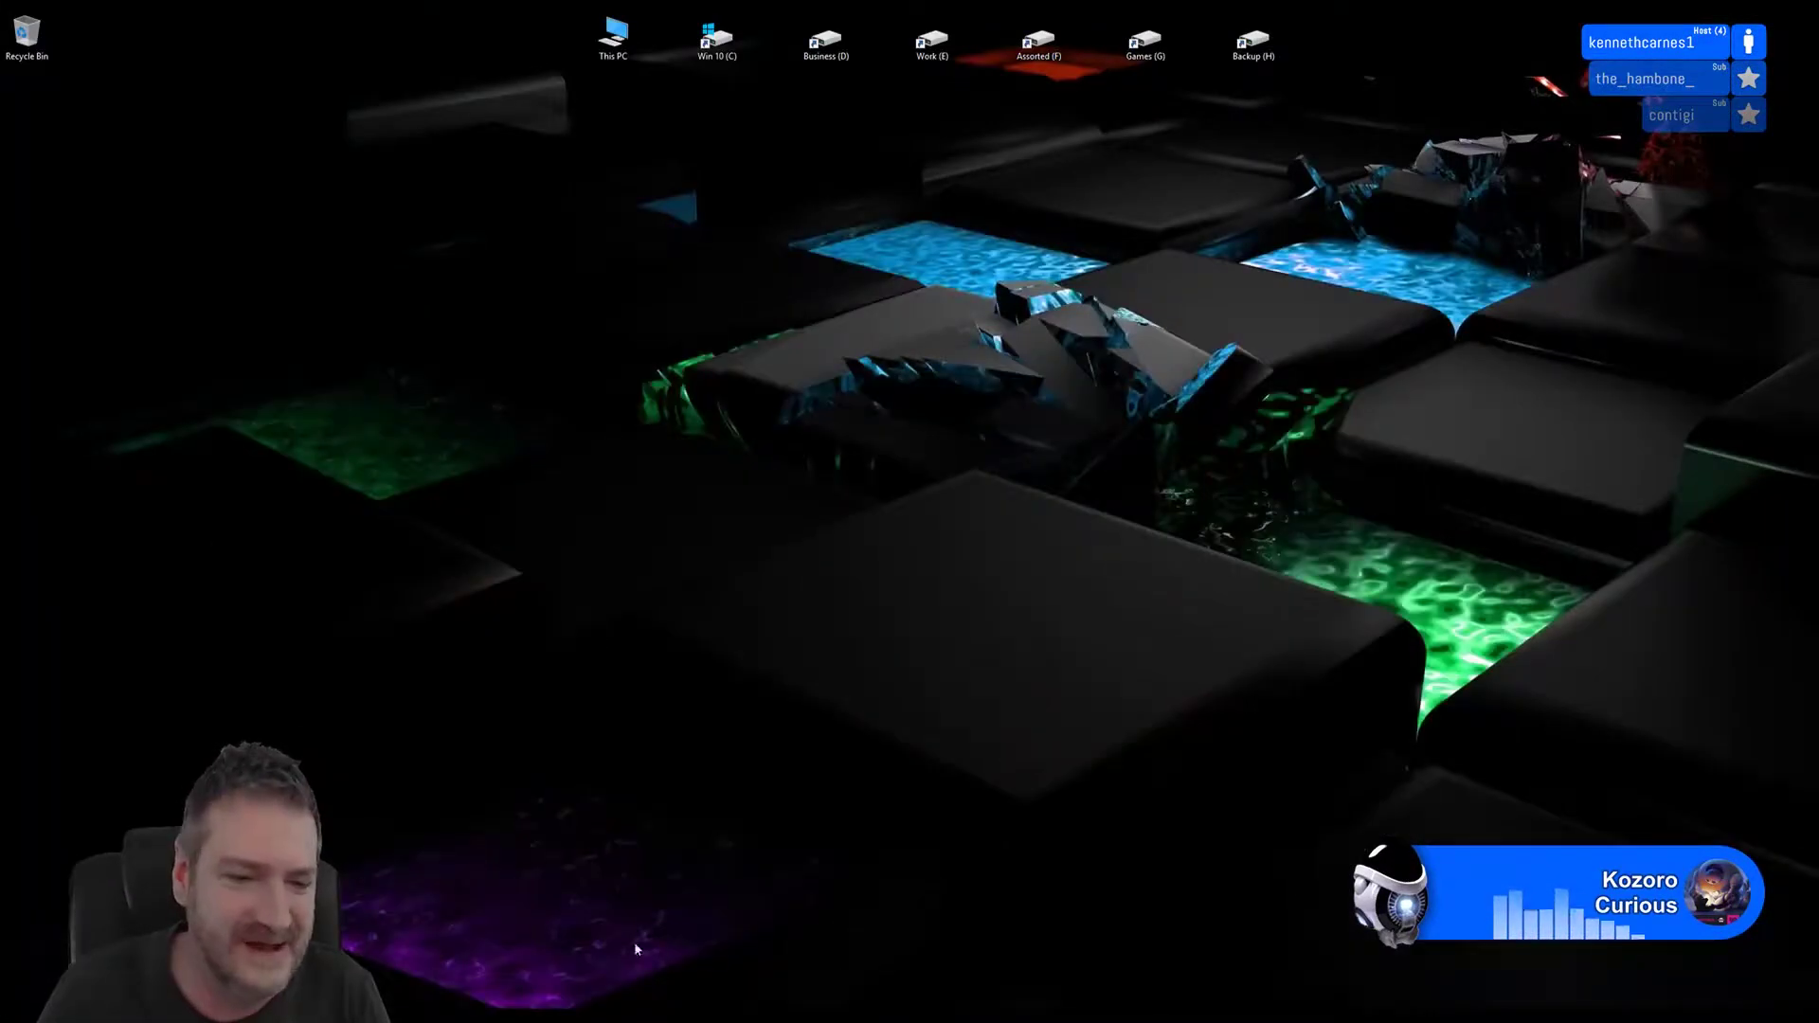
- Bring 3ds Max forward with the Antique_Bench scene in four viewports
key(alt+Tab)
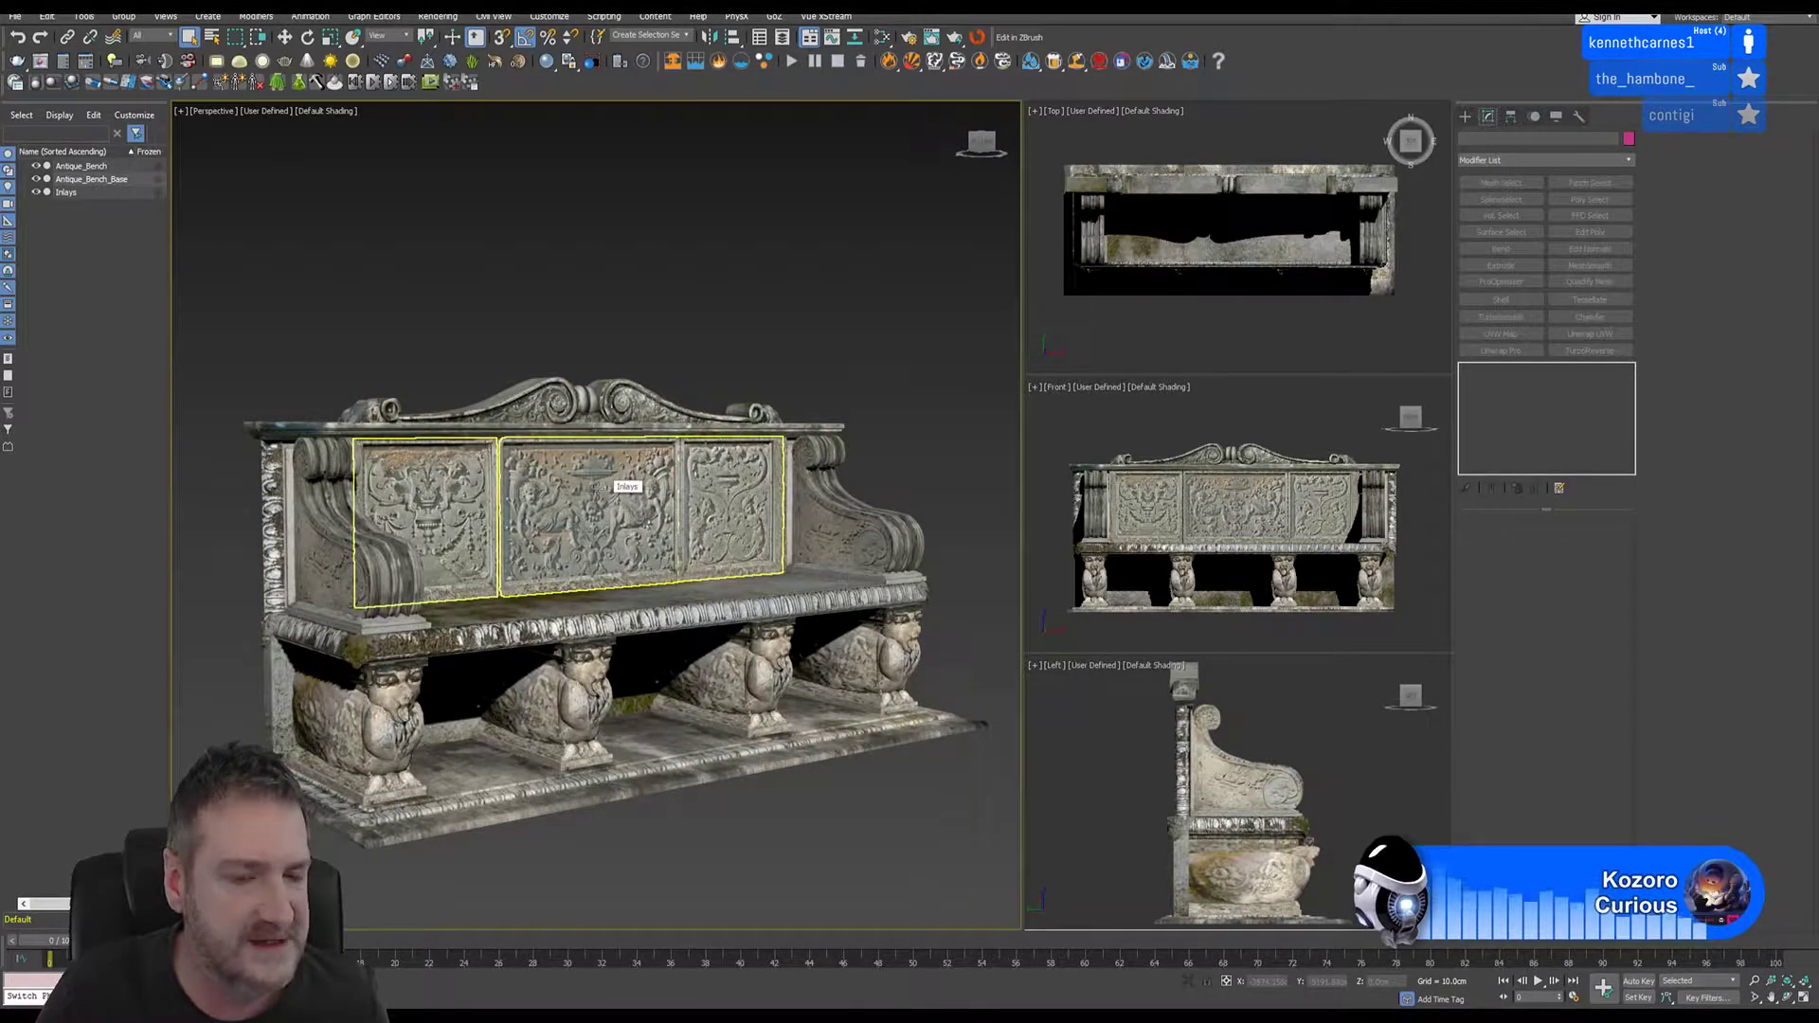
- Check the bench in wireframe, zoom in on the carved inlays, and select them
key(F3)
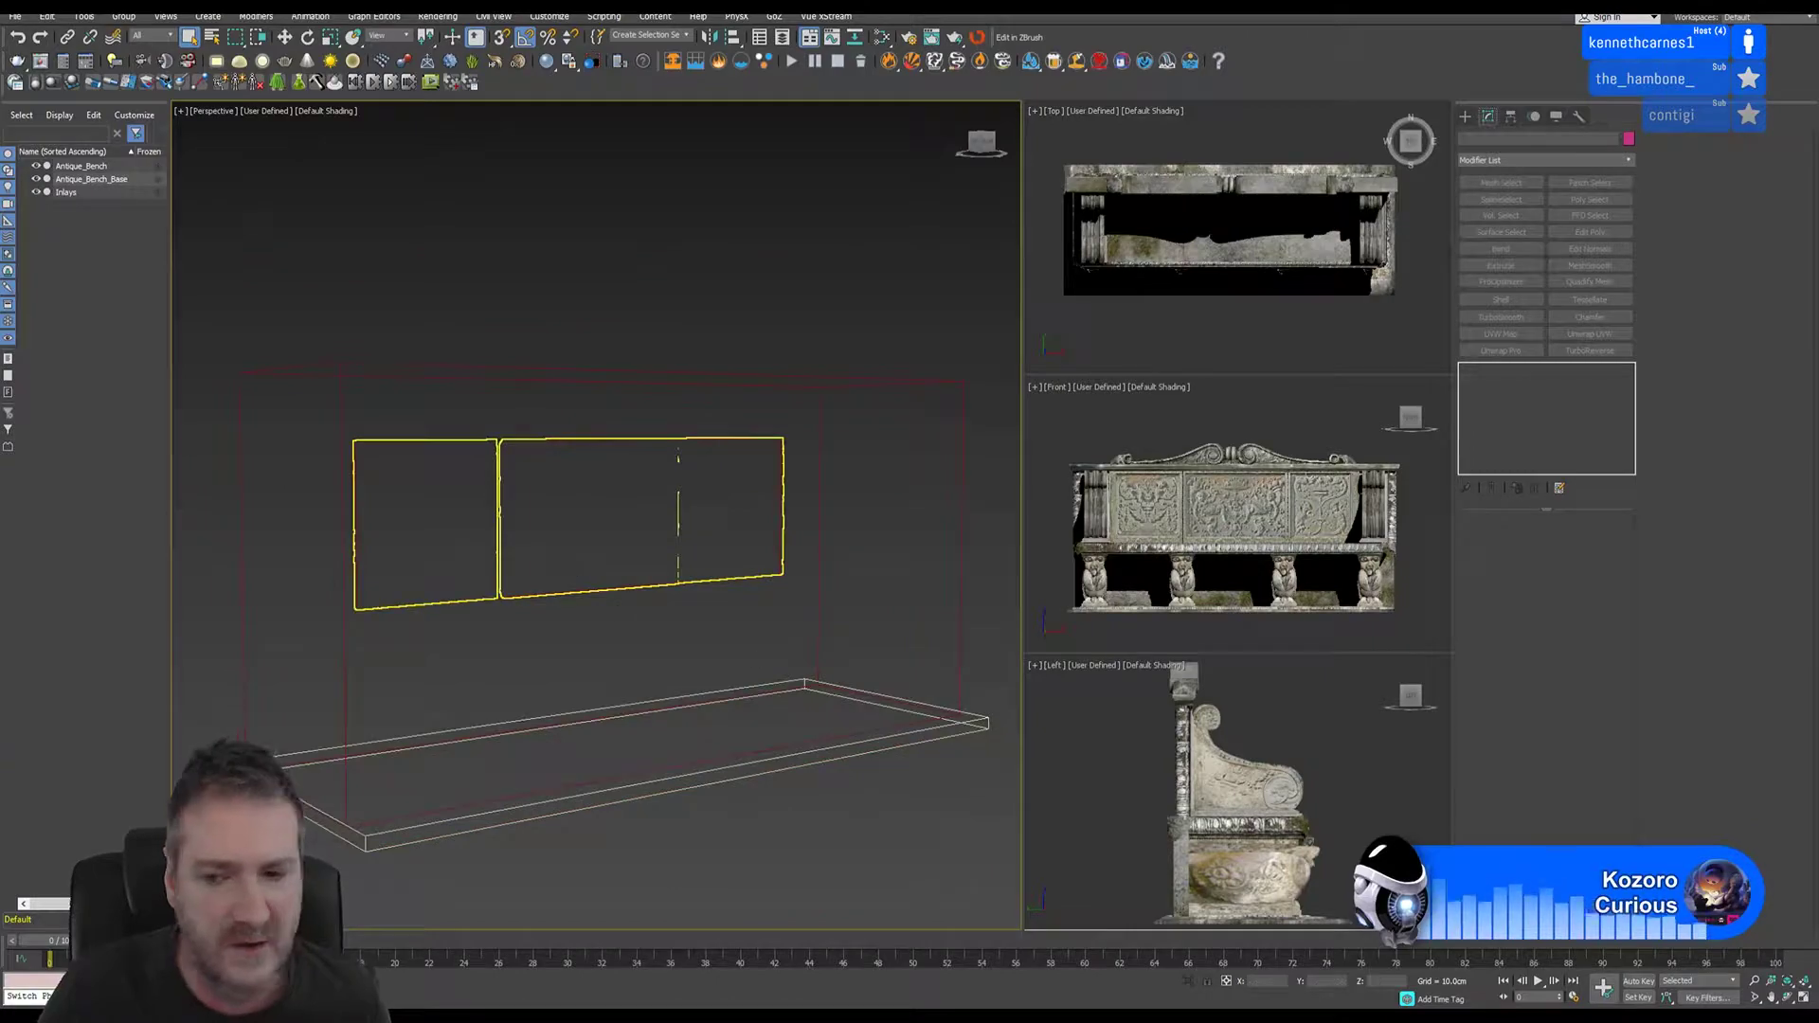
key(F3)
scroll(547, 433, up, 10)
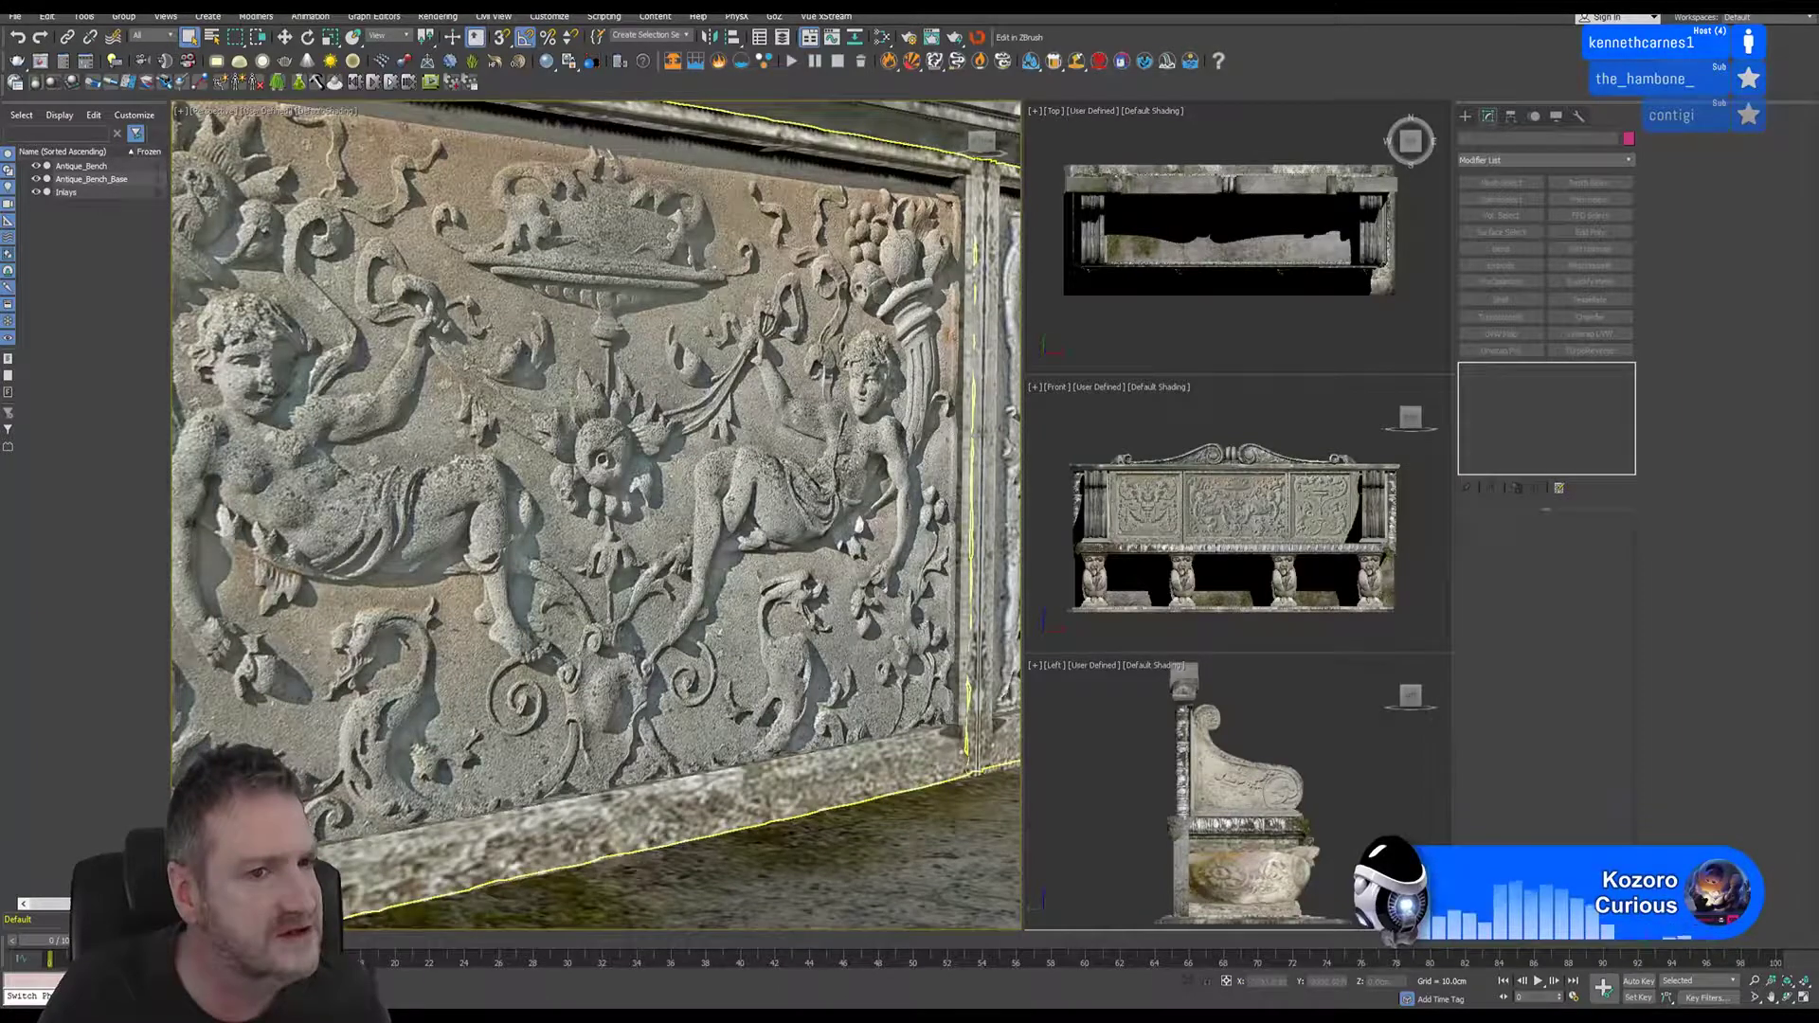
scroll(595, 516, down, 10)
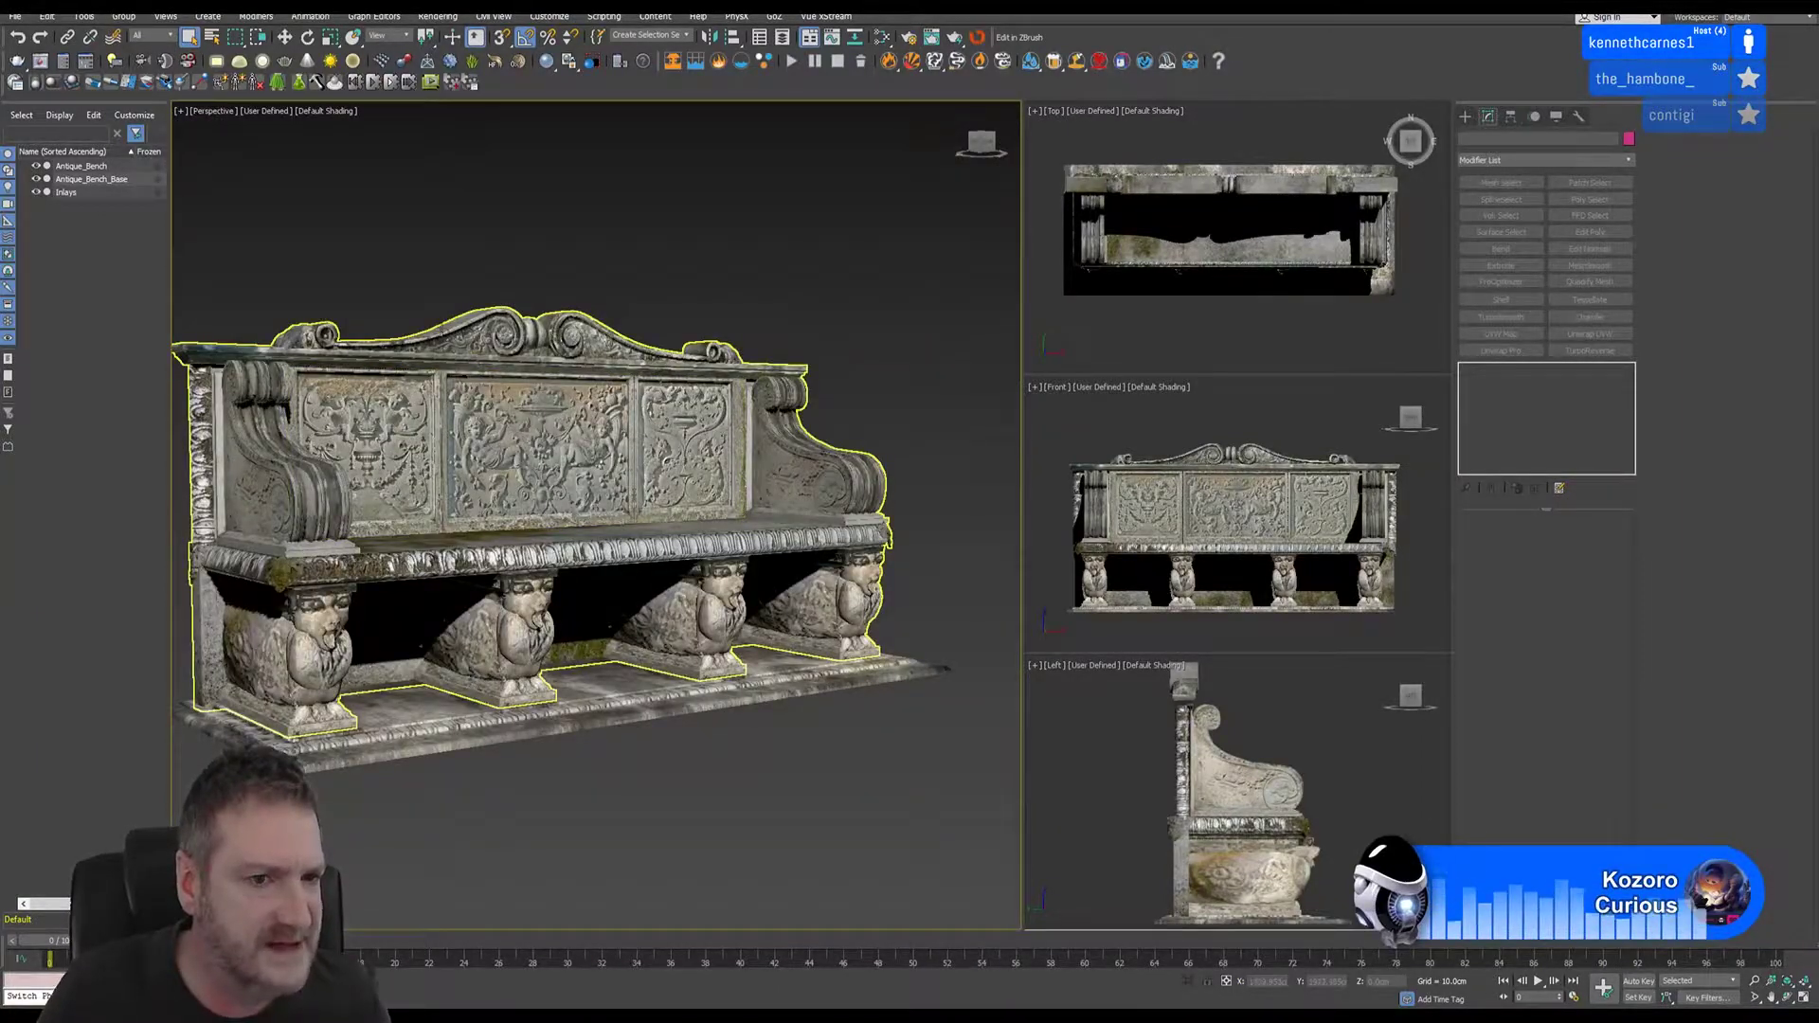
click(516, 450)
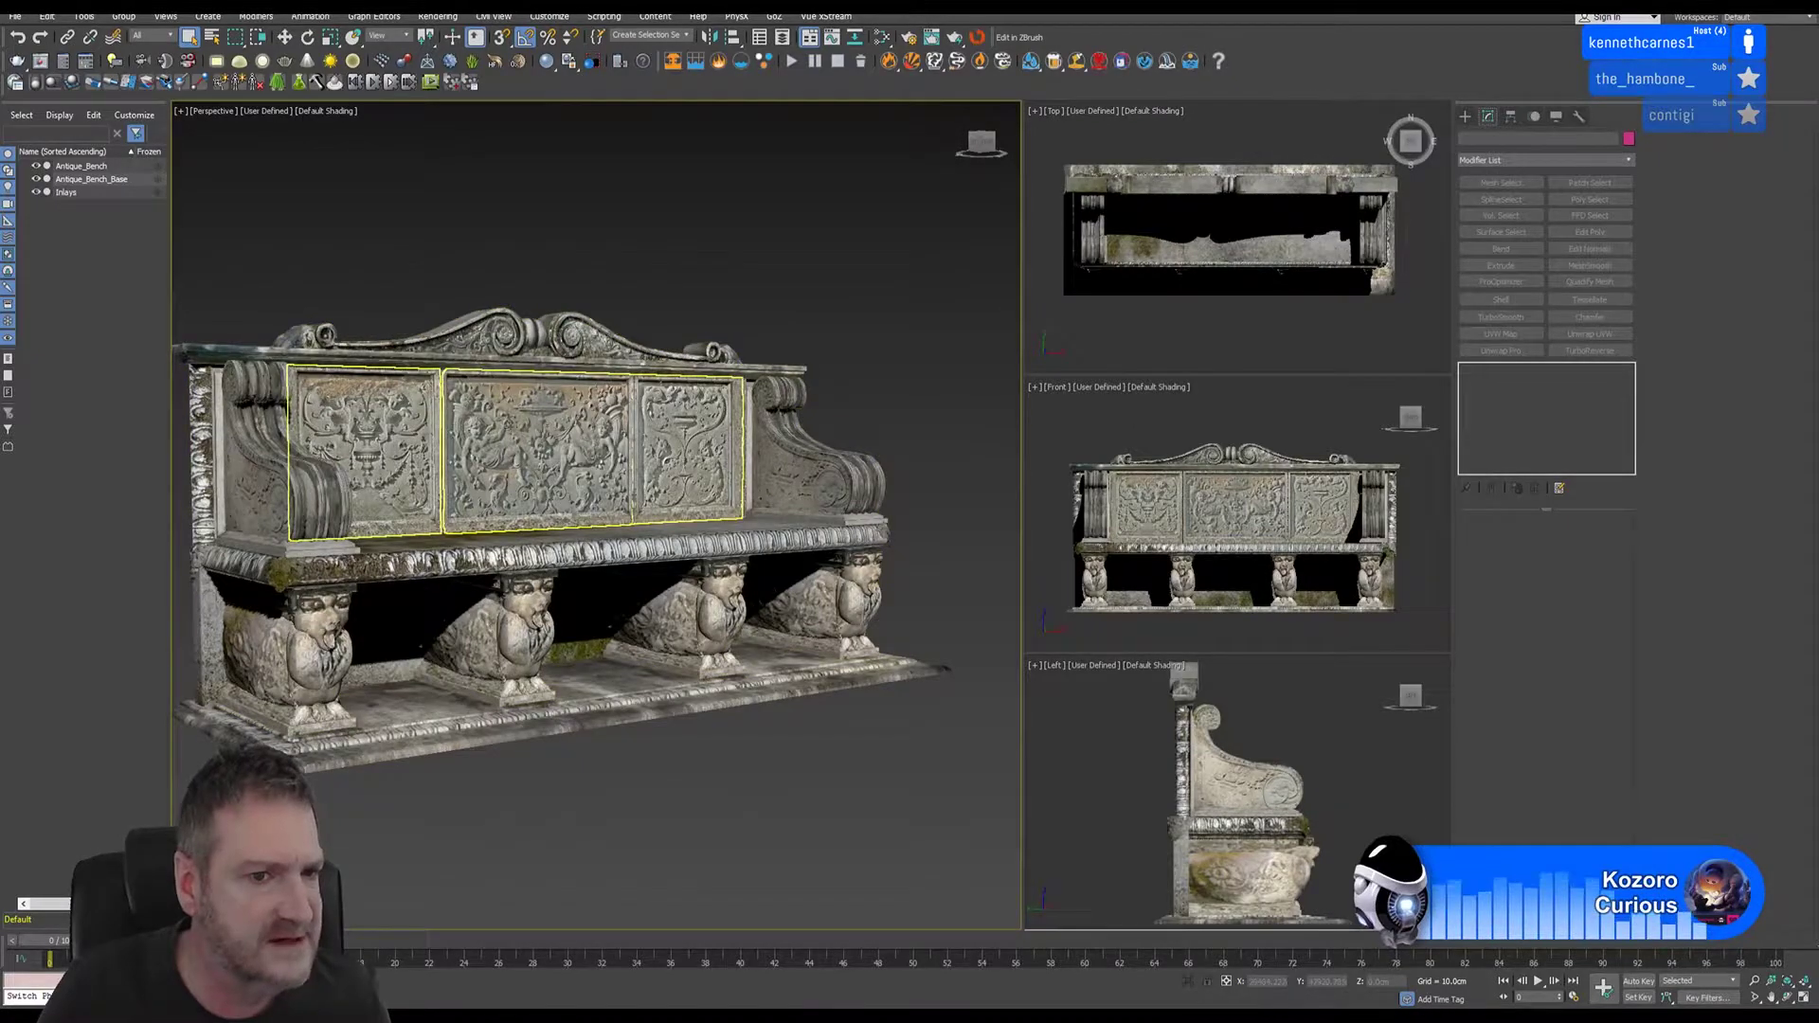
- Zoom out and select the Antique_Bench_Base slab to view its Editable Poly stack
scroll(525, 442, up, 8)
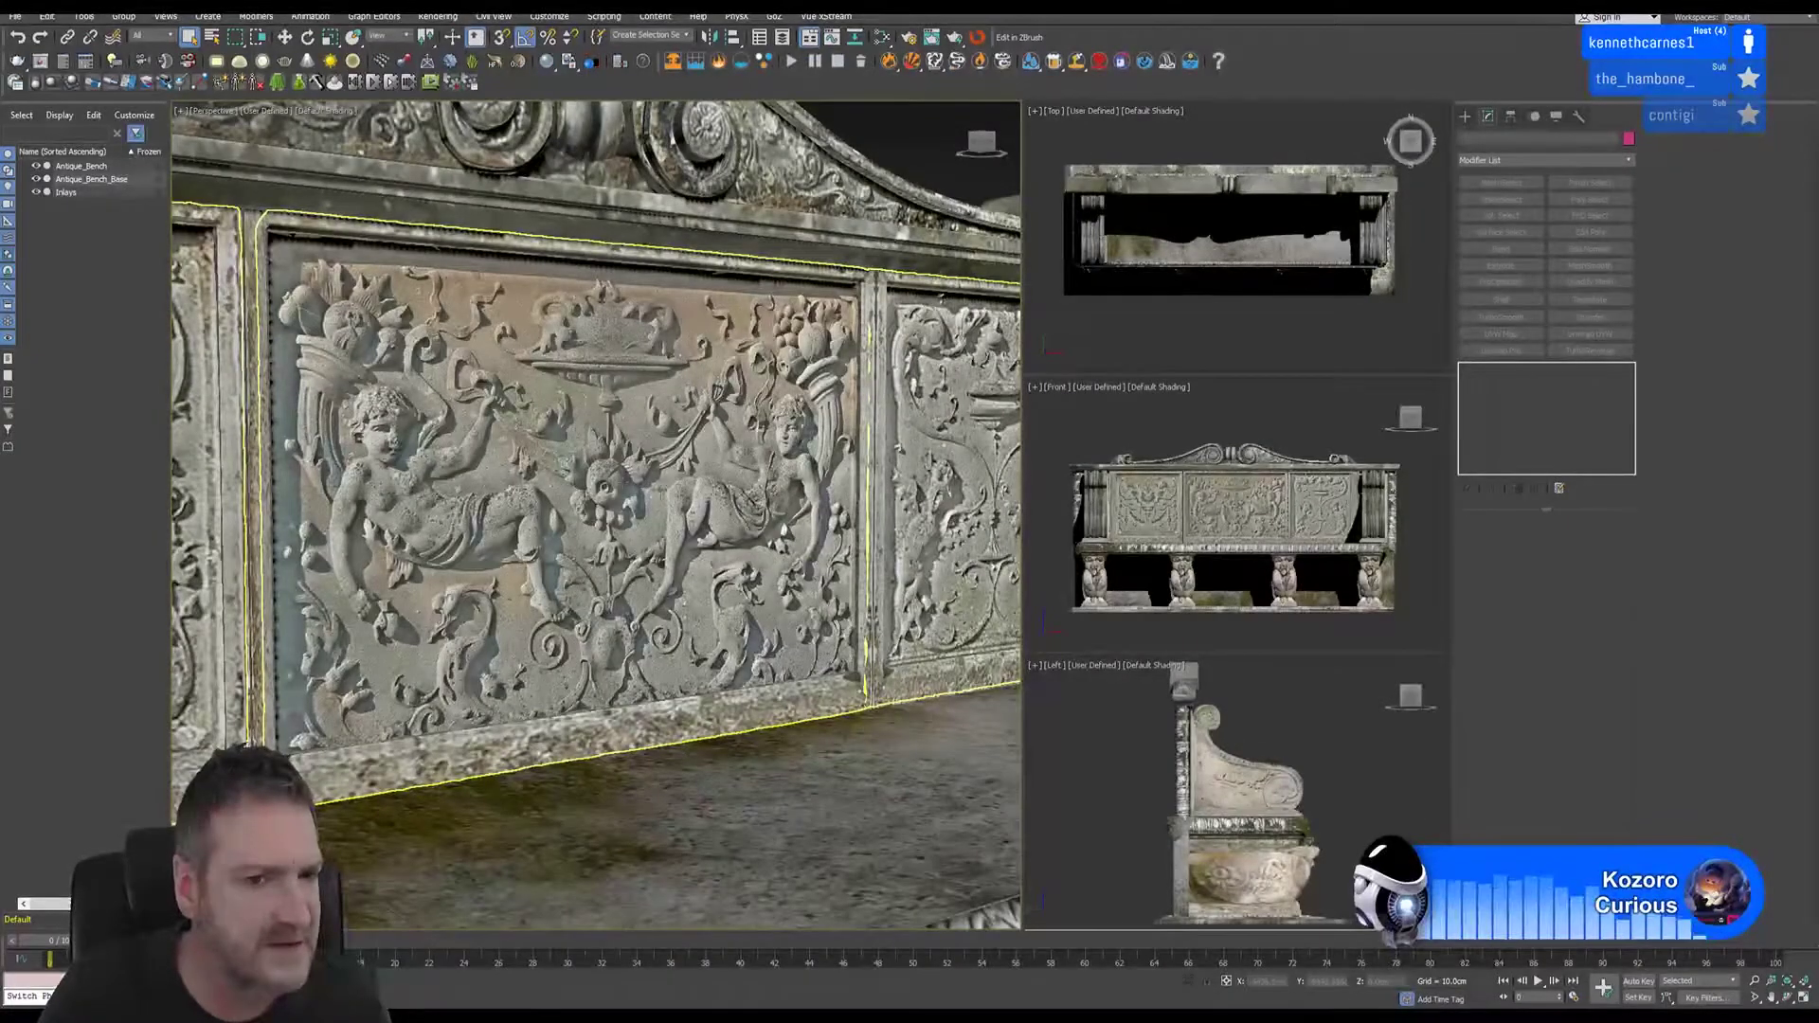
scroll(597, 515, down, 5)
scroll(601, 483, down, 5)
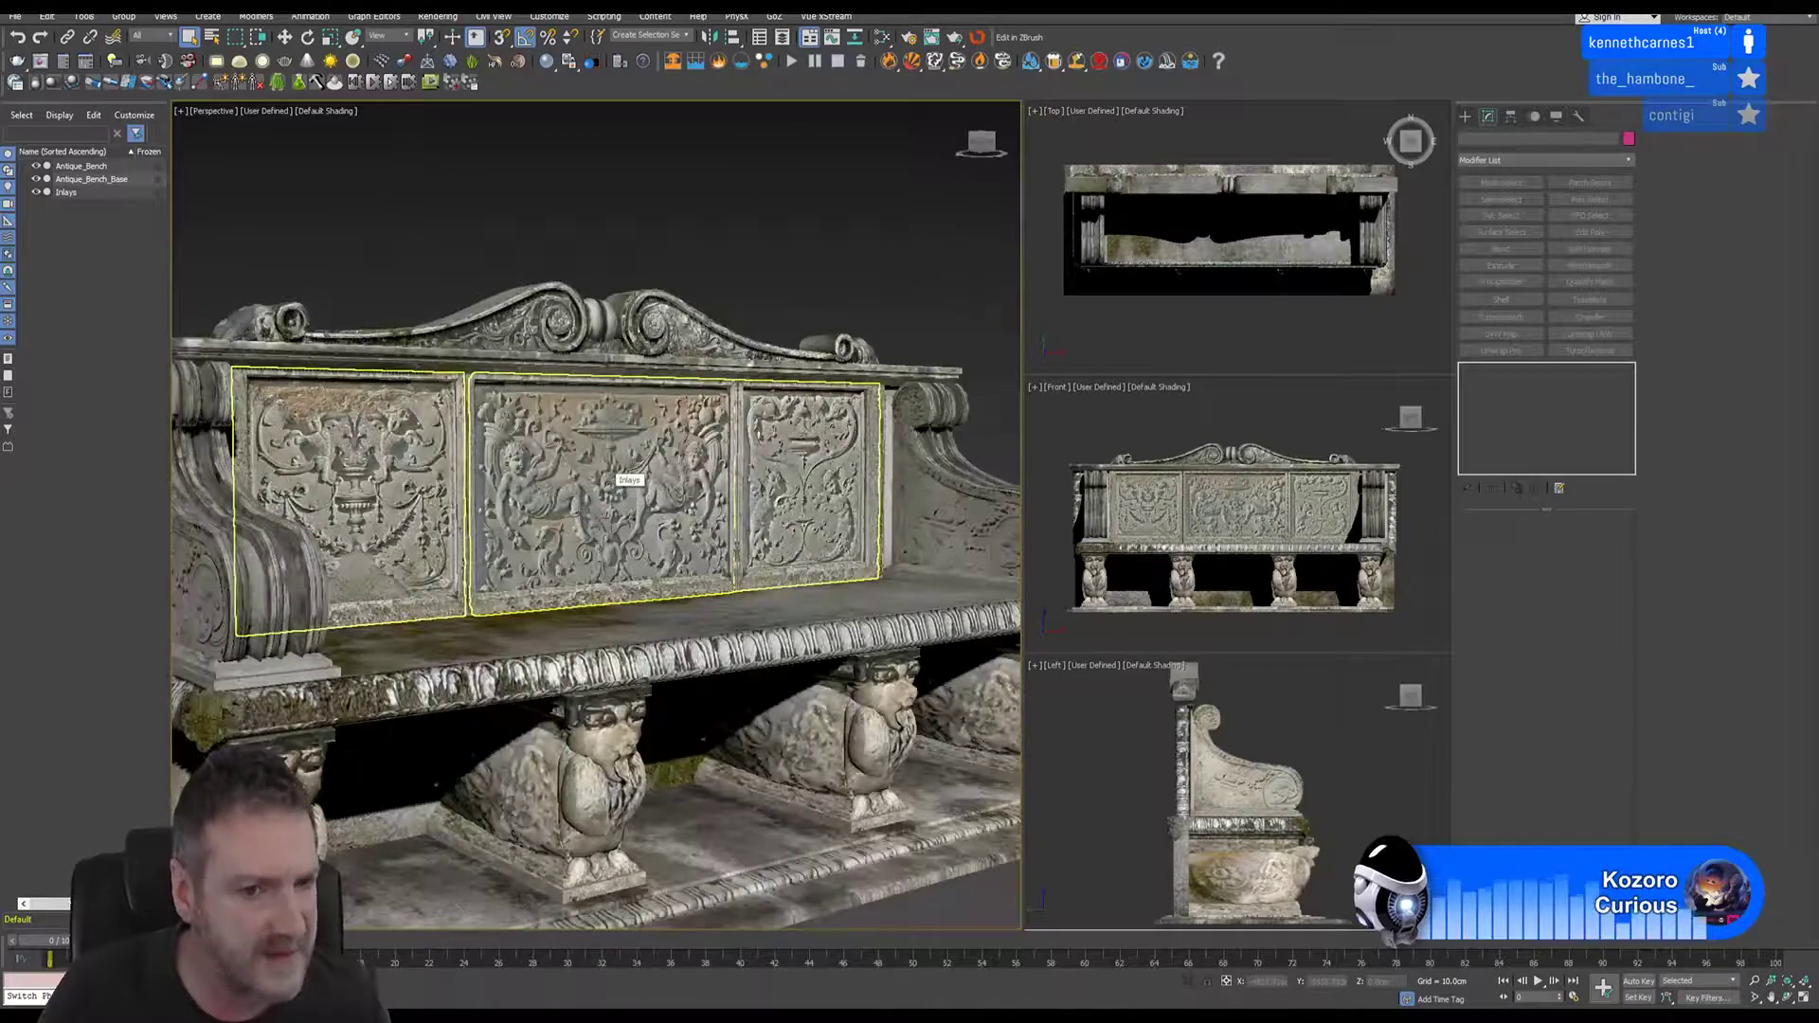
scroll(625, 485, down, 2)
click(650, 735)
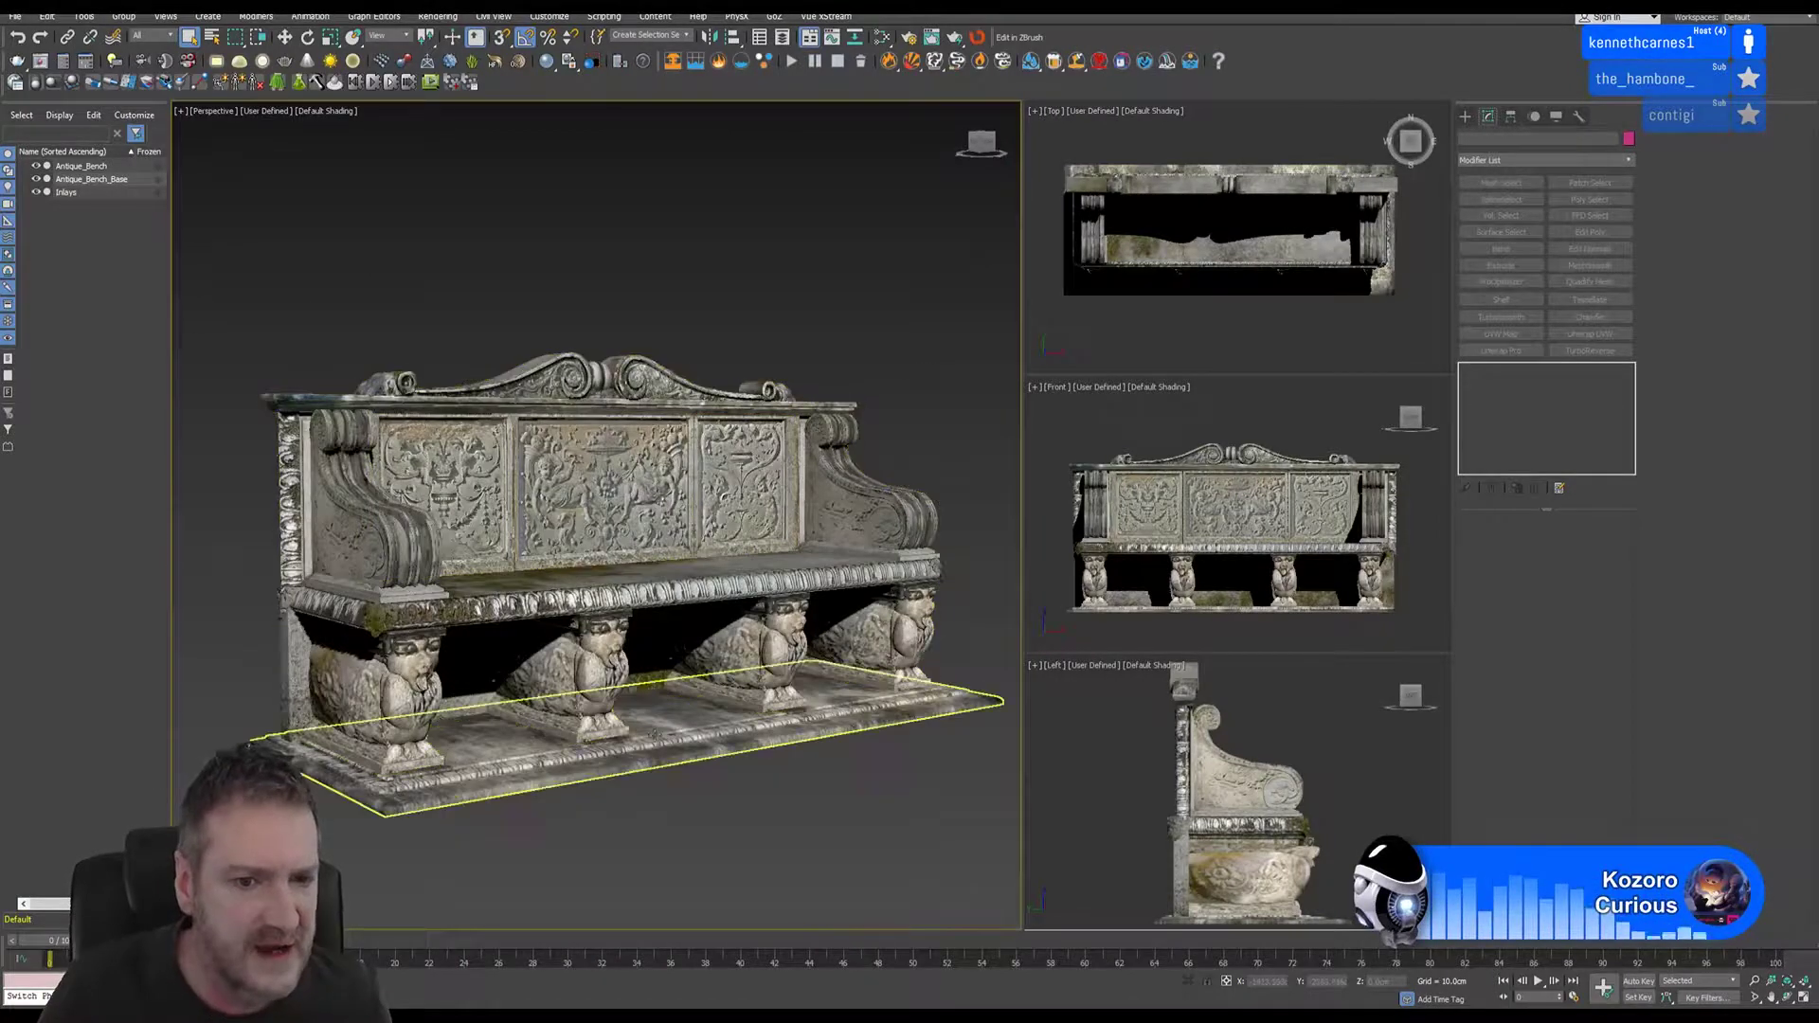
click(654, 734)
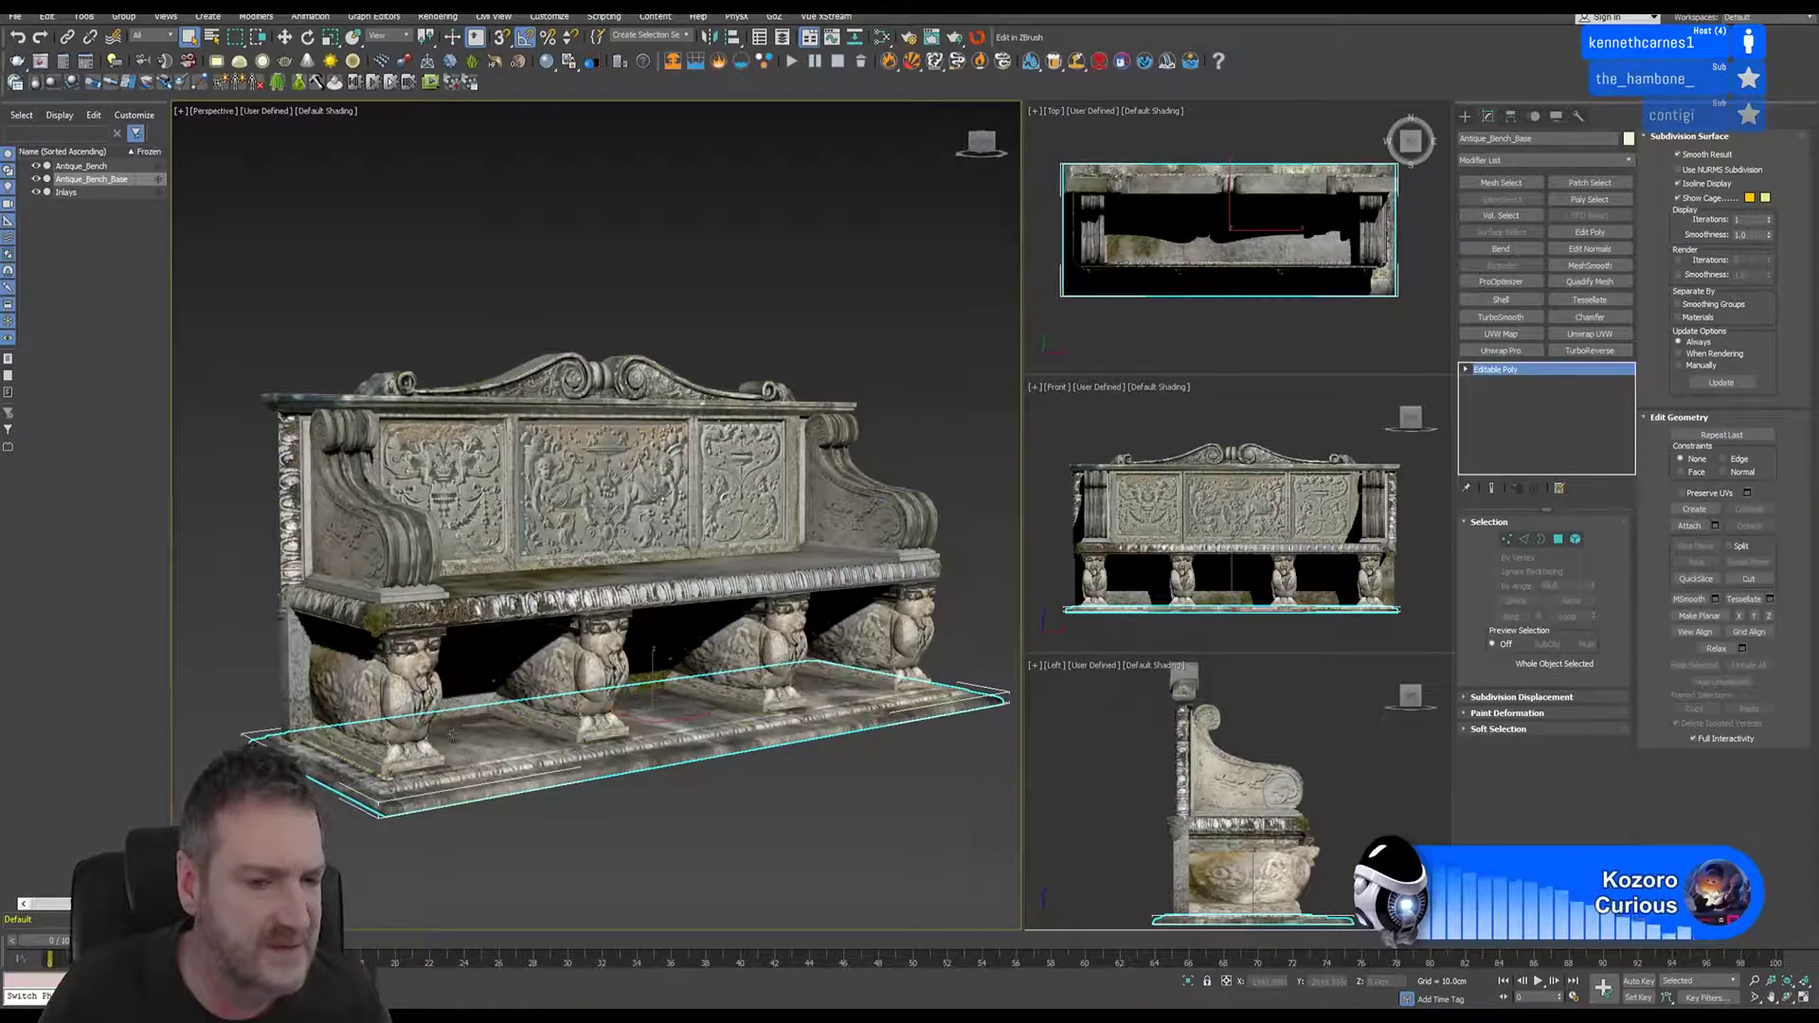
- Select Antique_Bench, clear the selection, then select the Inlays panels object
click(488, 777)
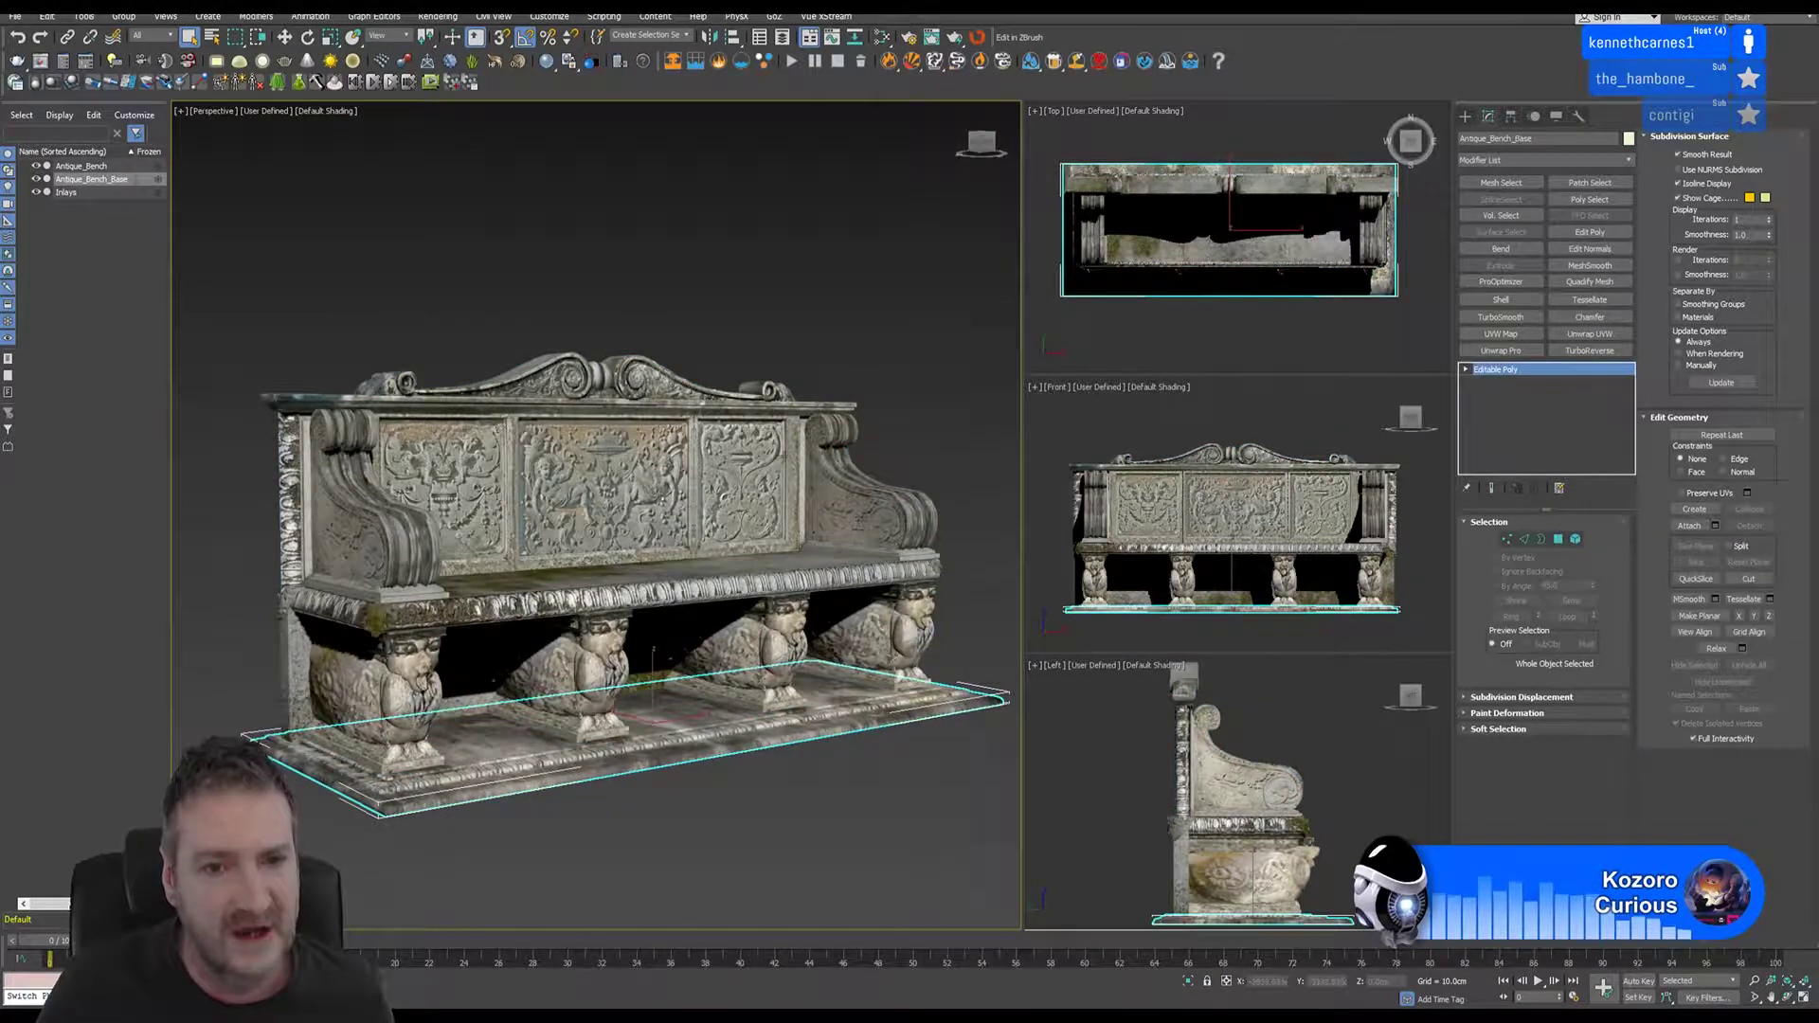
click(724, 314)
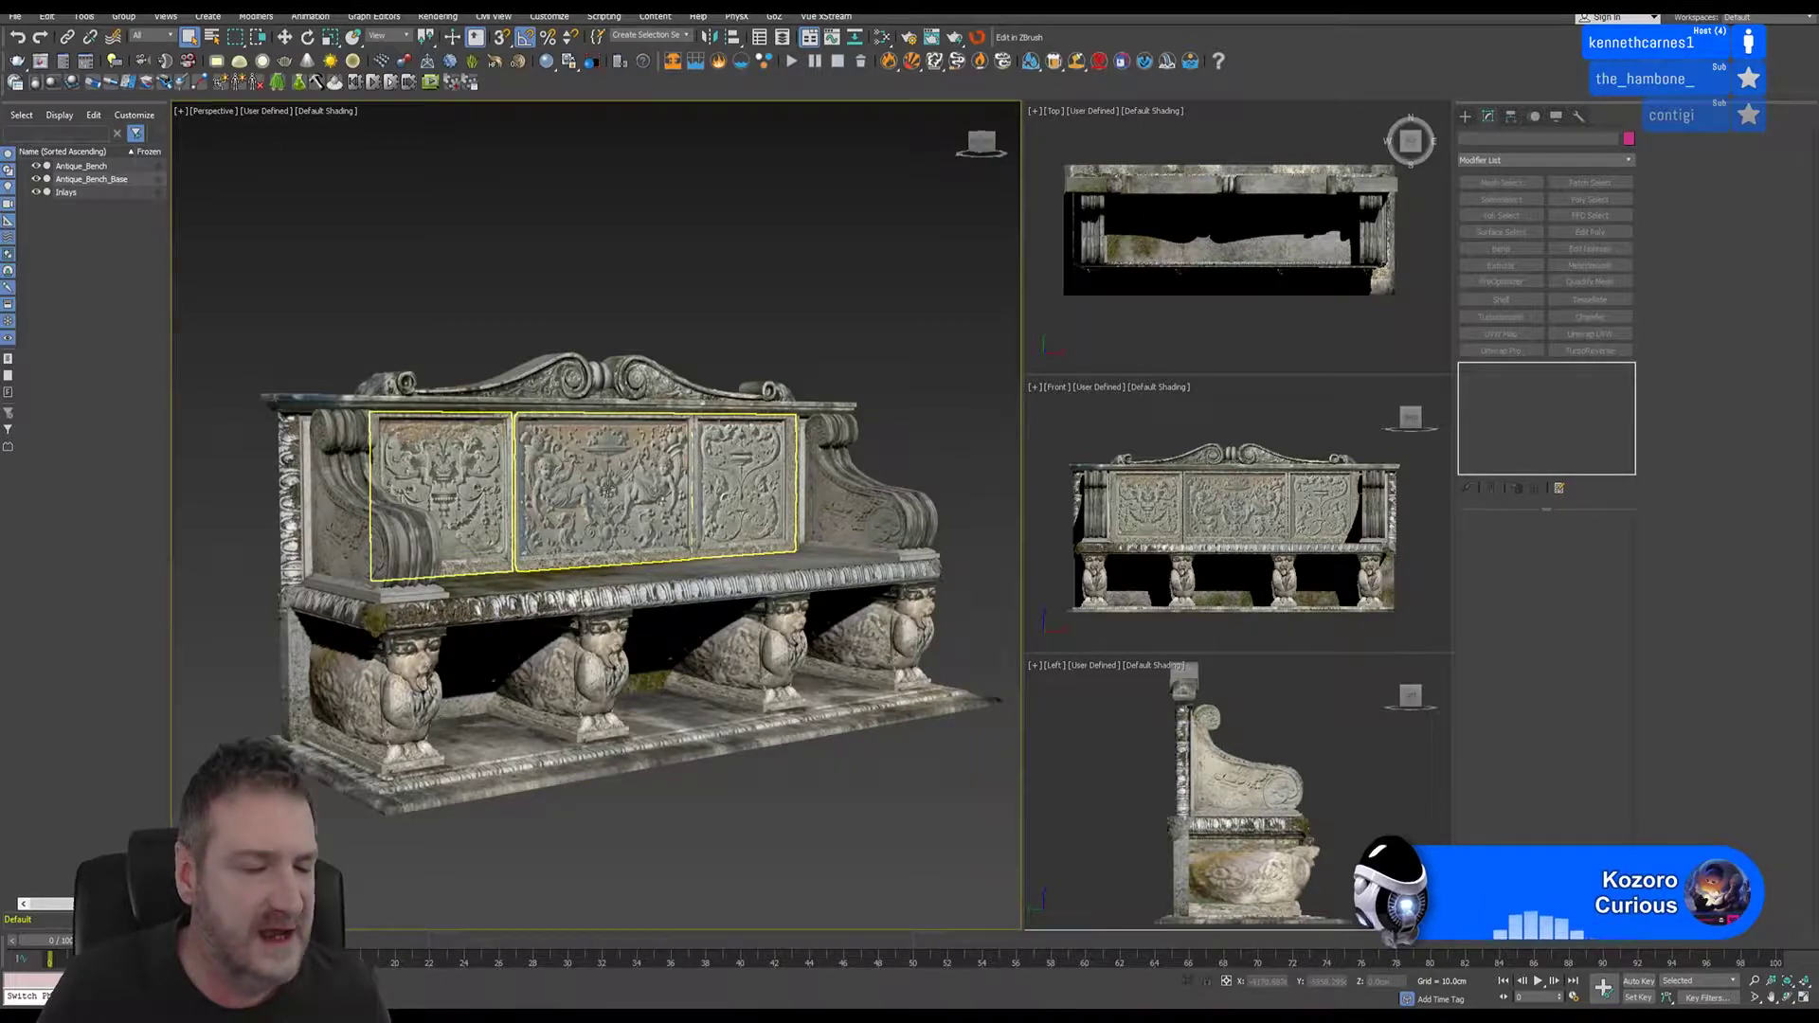
click(609, 488)
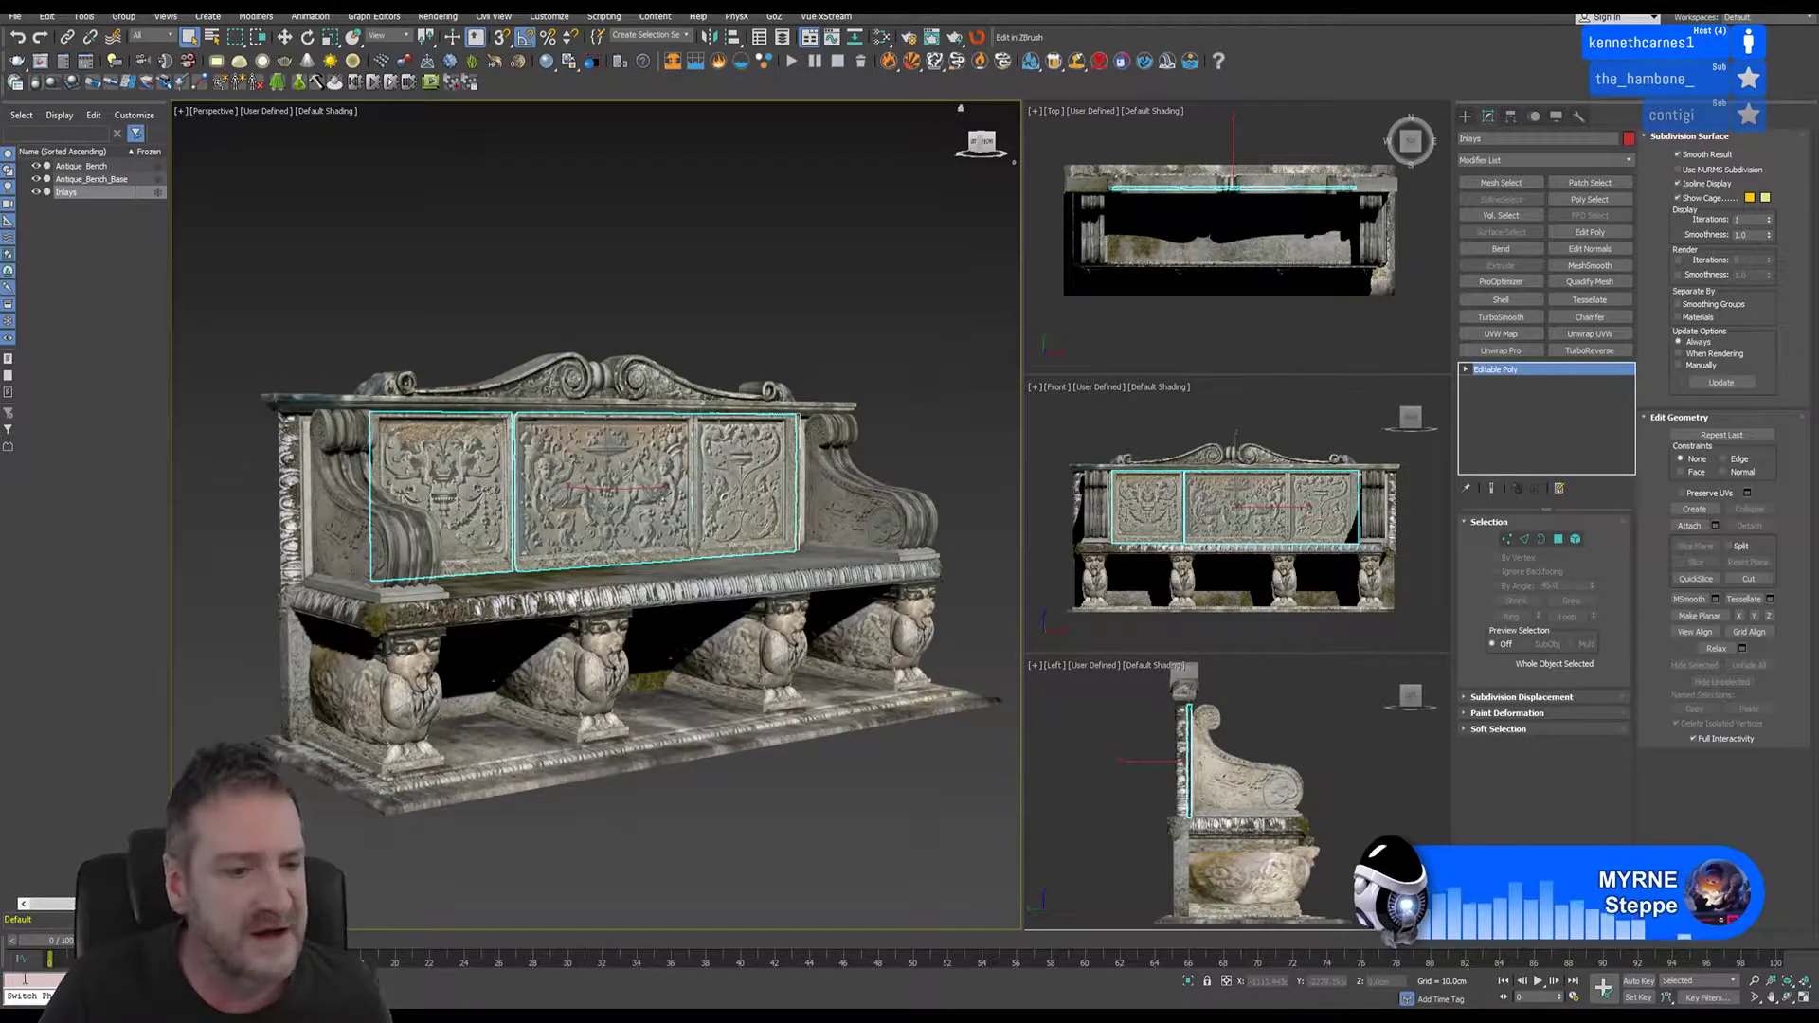
- Send the Inlays panels to Unfold3D through the UnFold3D Bridge in New mode
key(super)
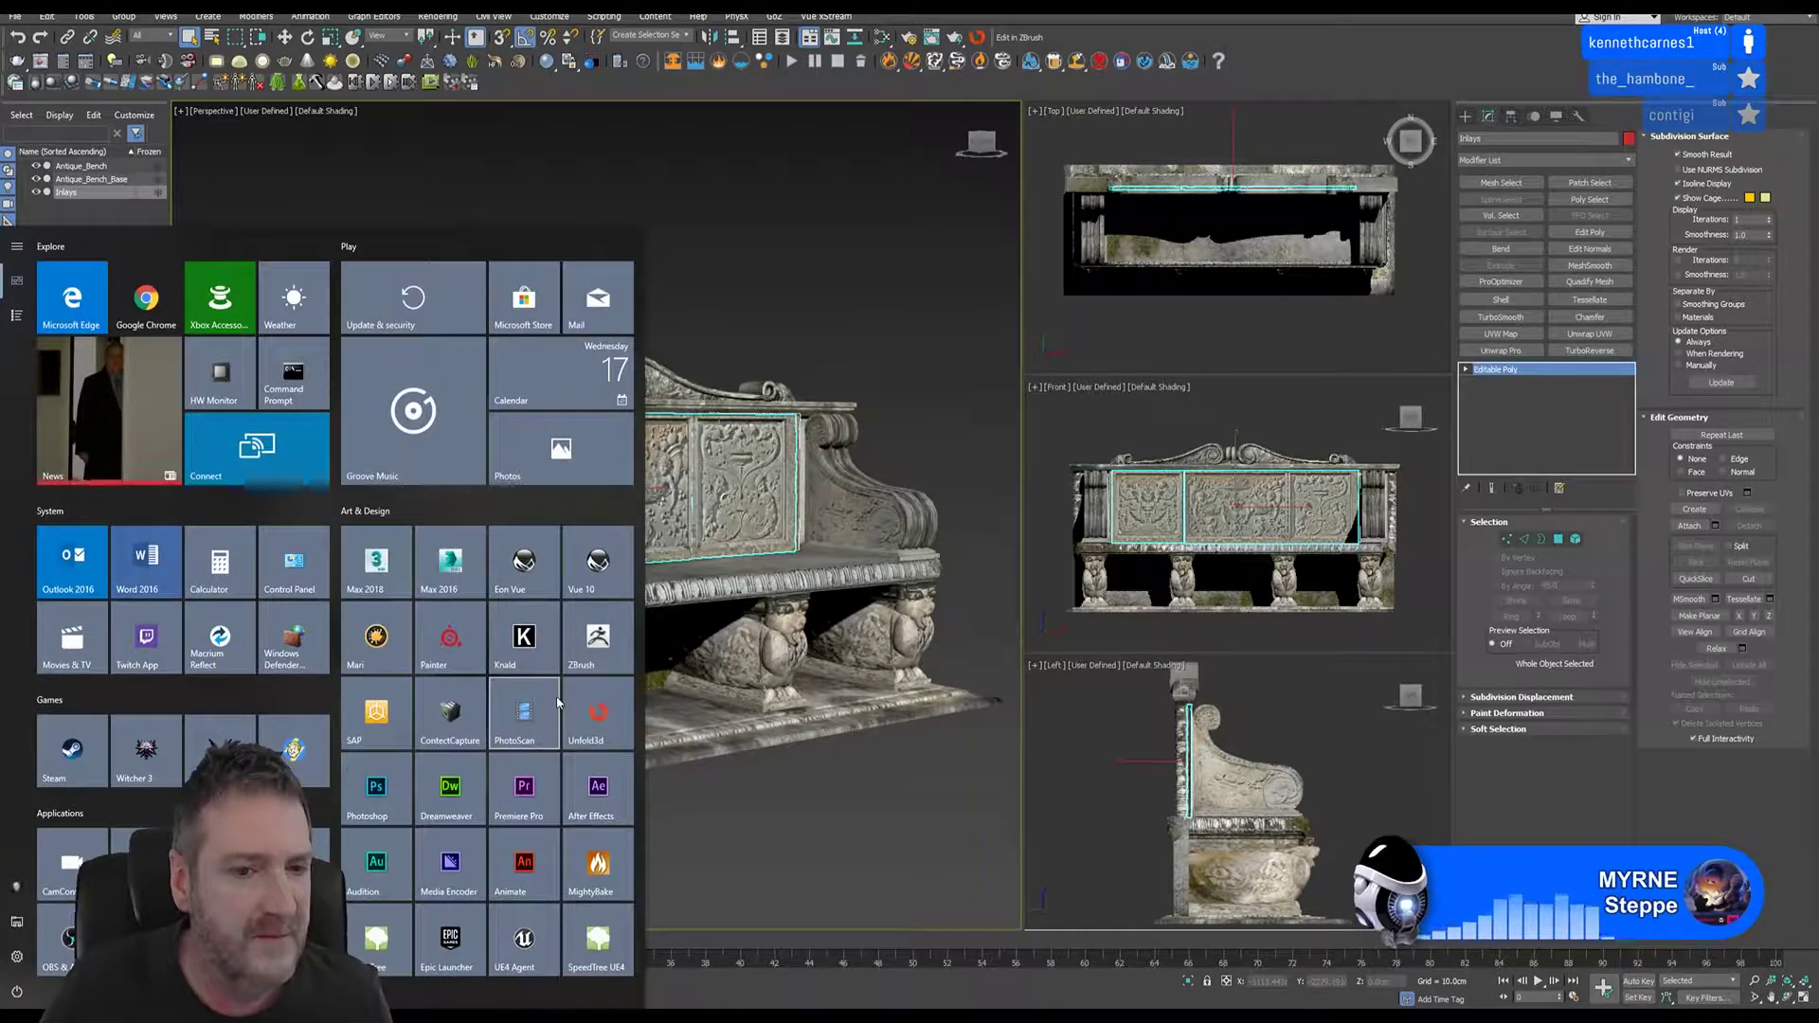
click(814, 197)
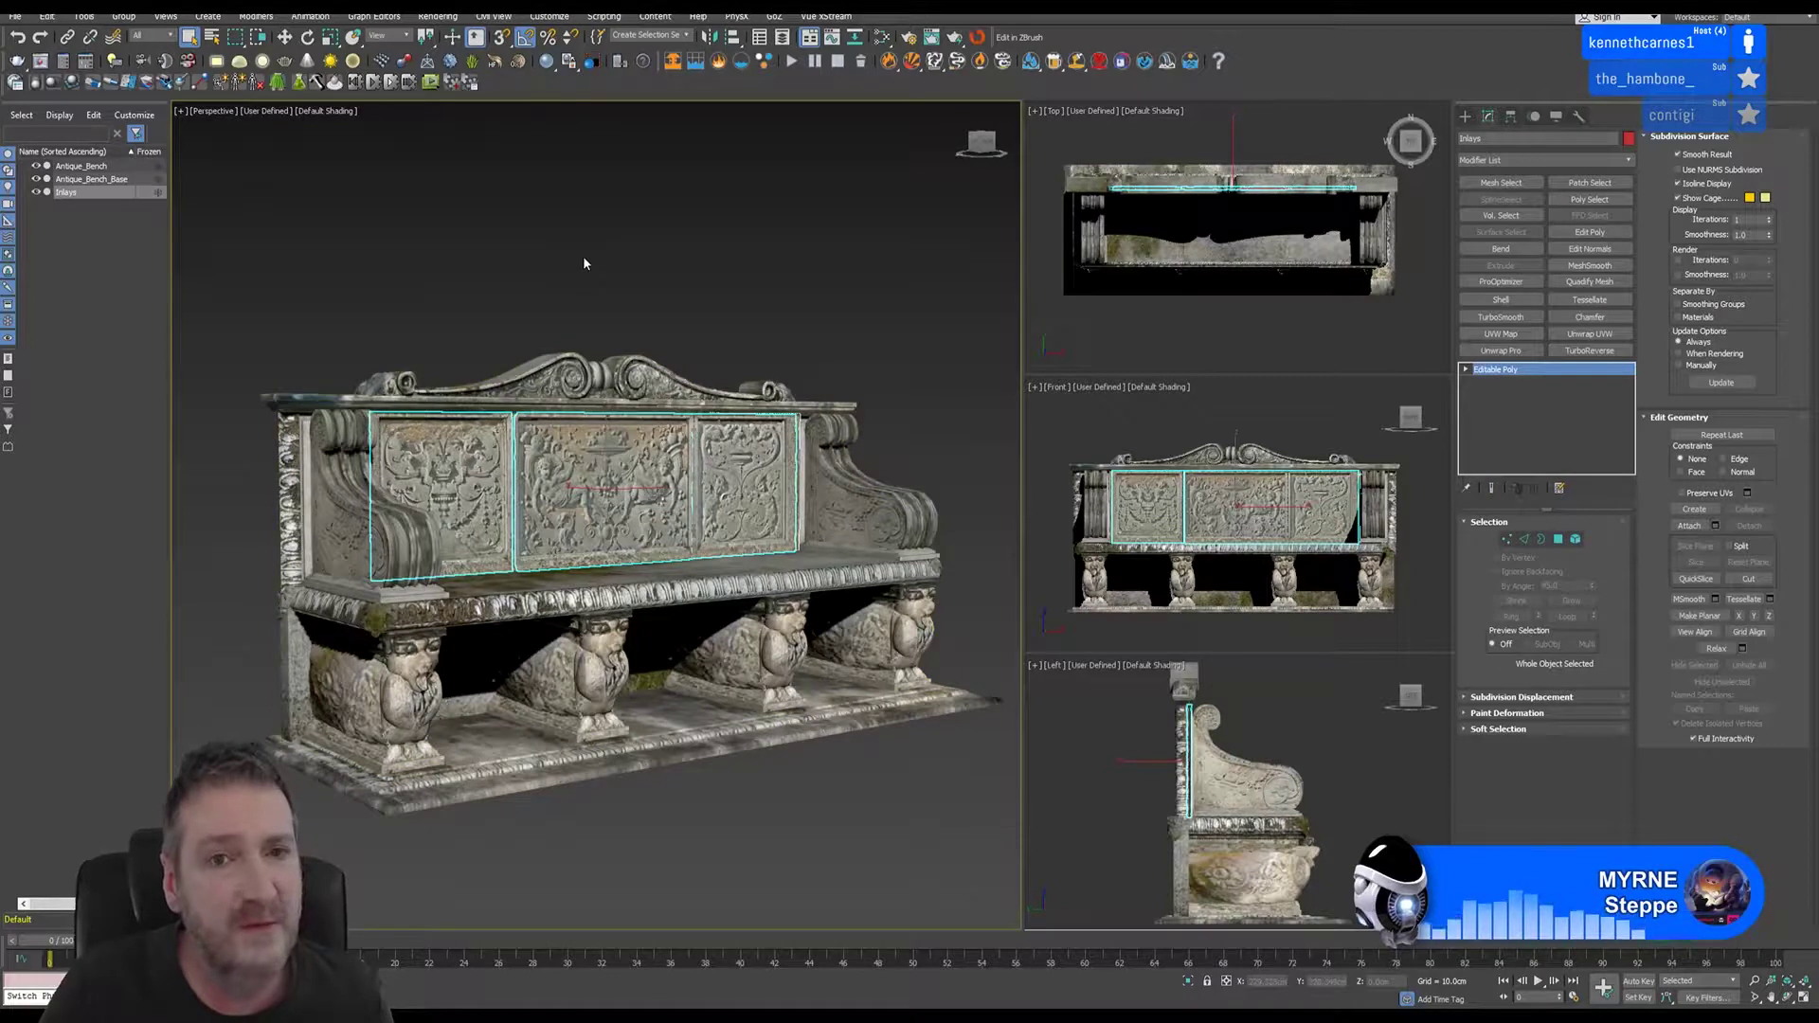
click(976, 36)
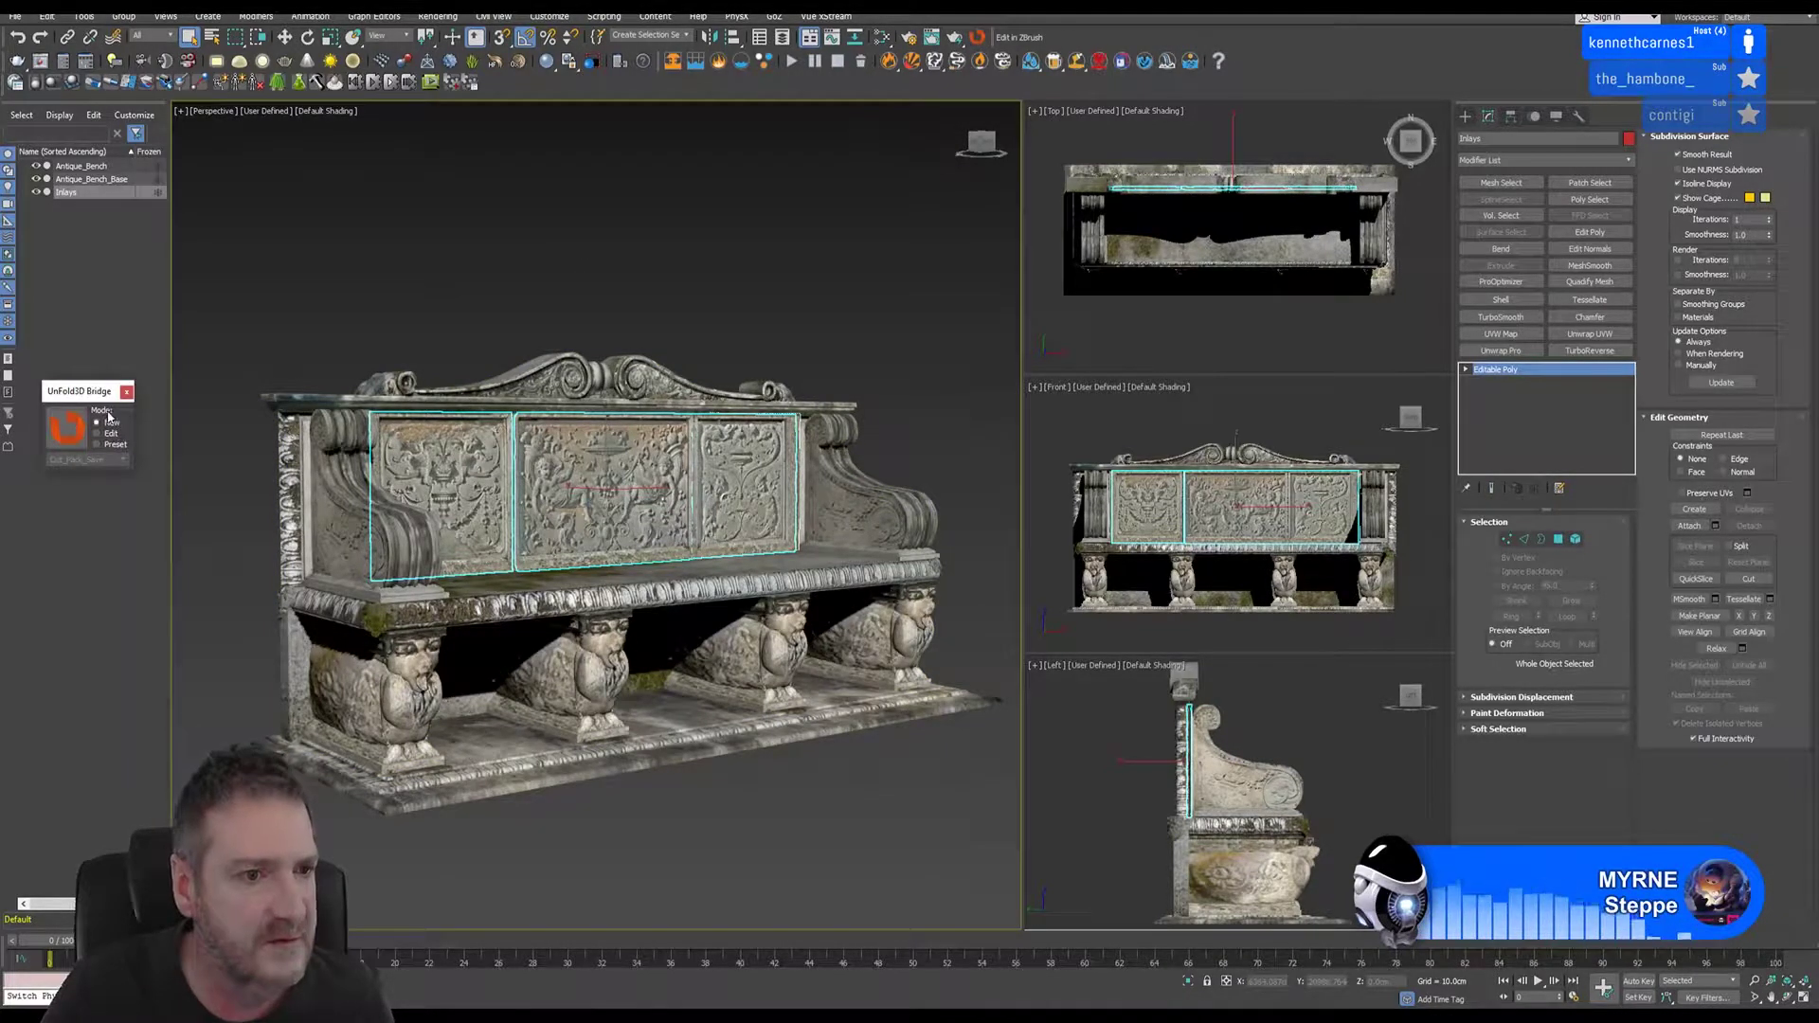
click(70, 432)
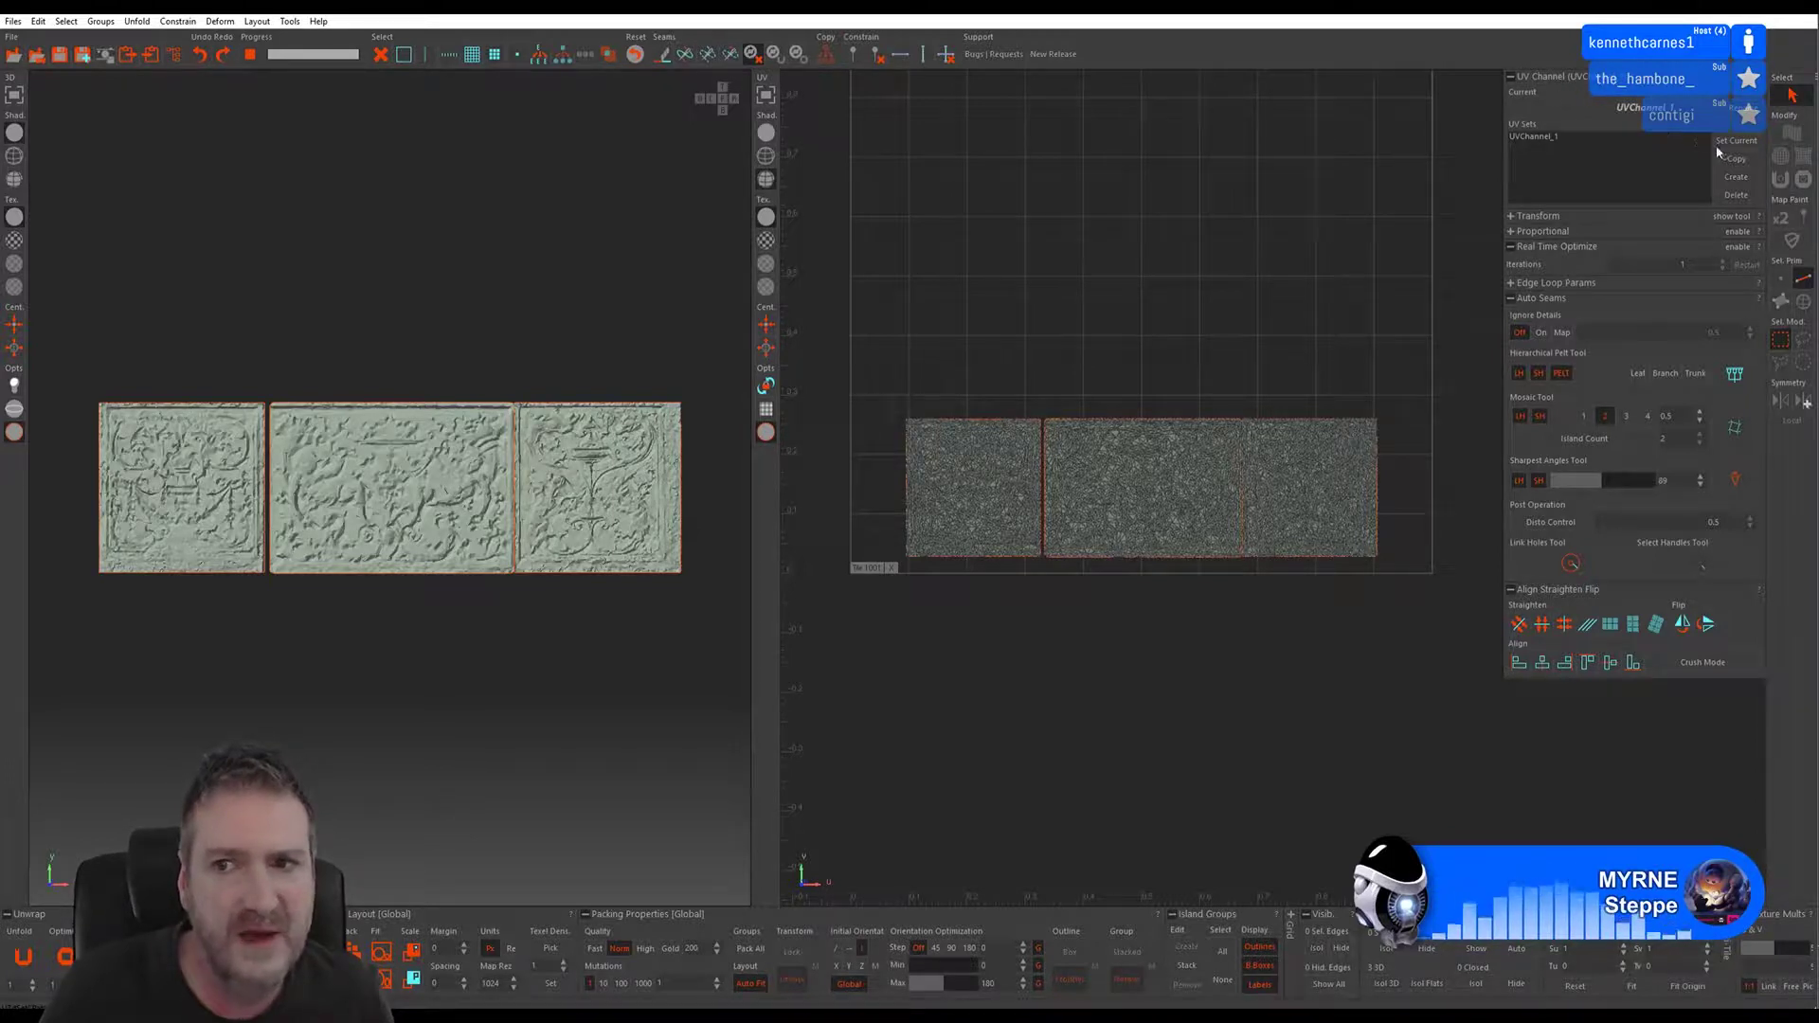
- Create a new UV set named 'UVChannel2' in the UV Sets panel for the inlays
click(1734, 176)
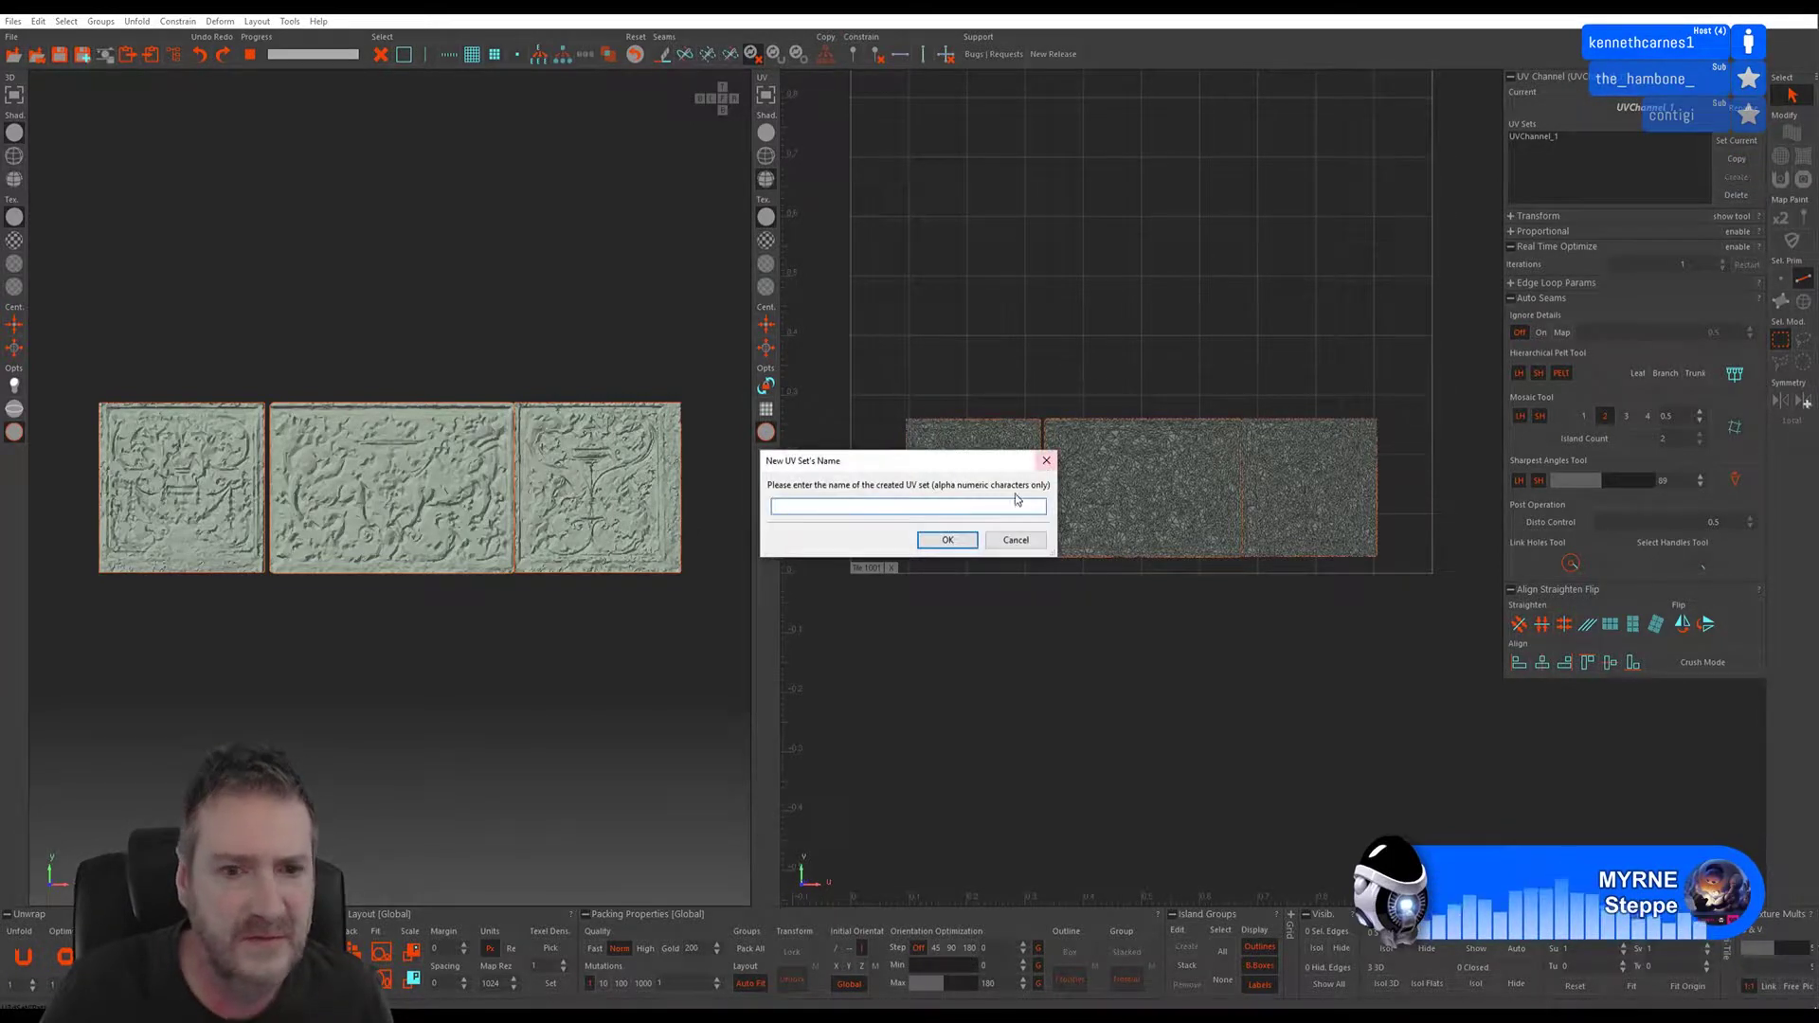
text(UV)
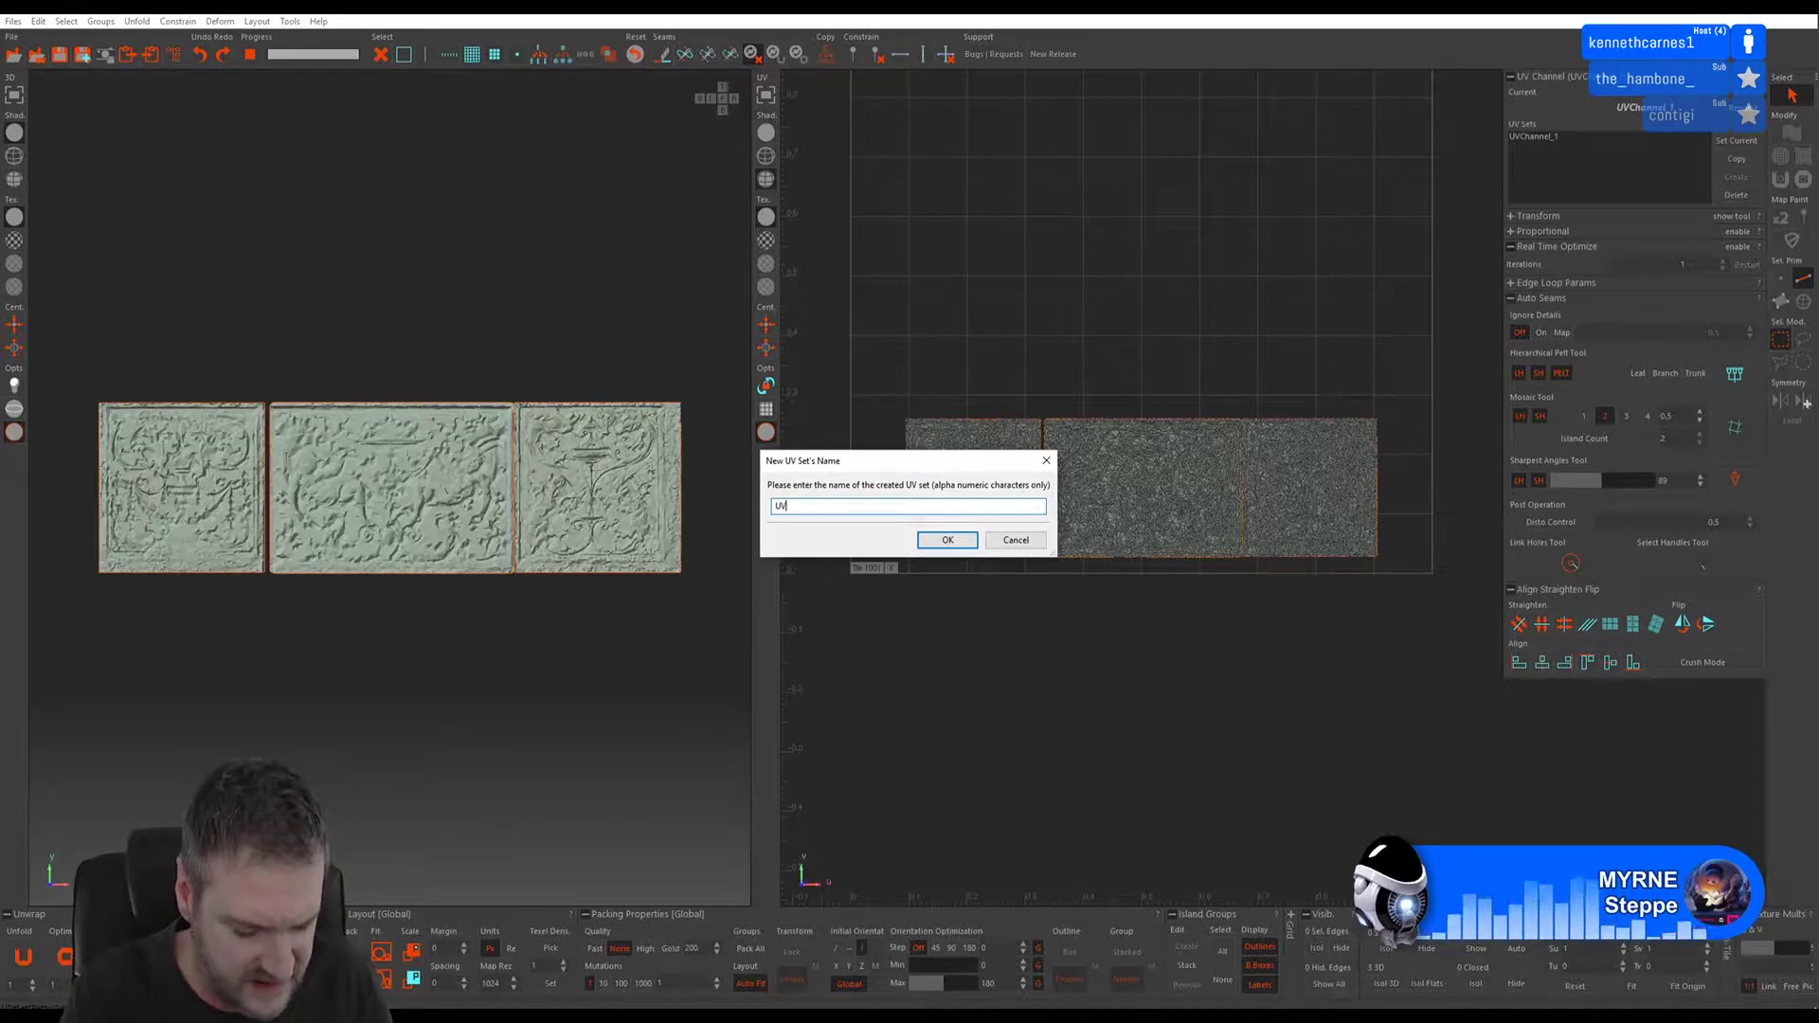
text(Chan)
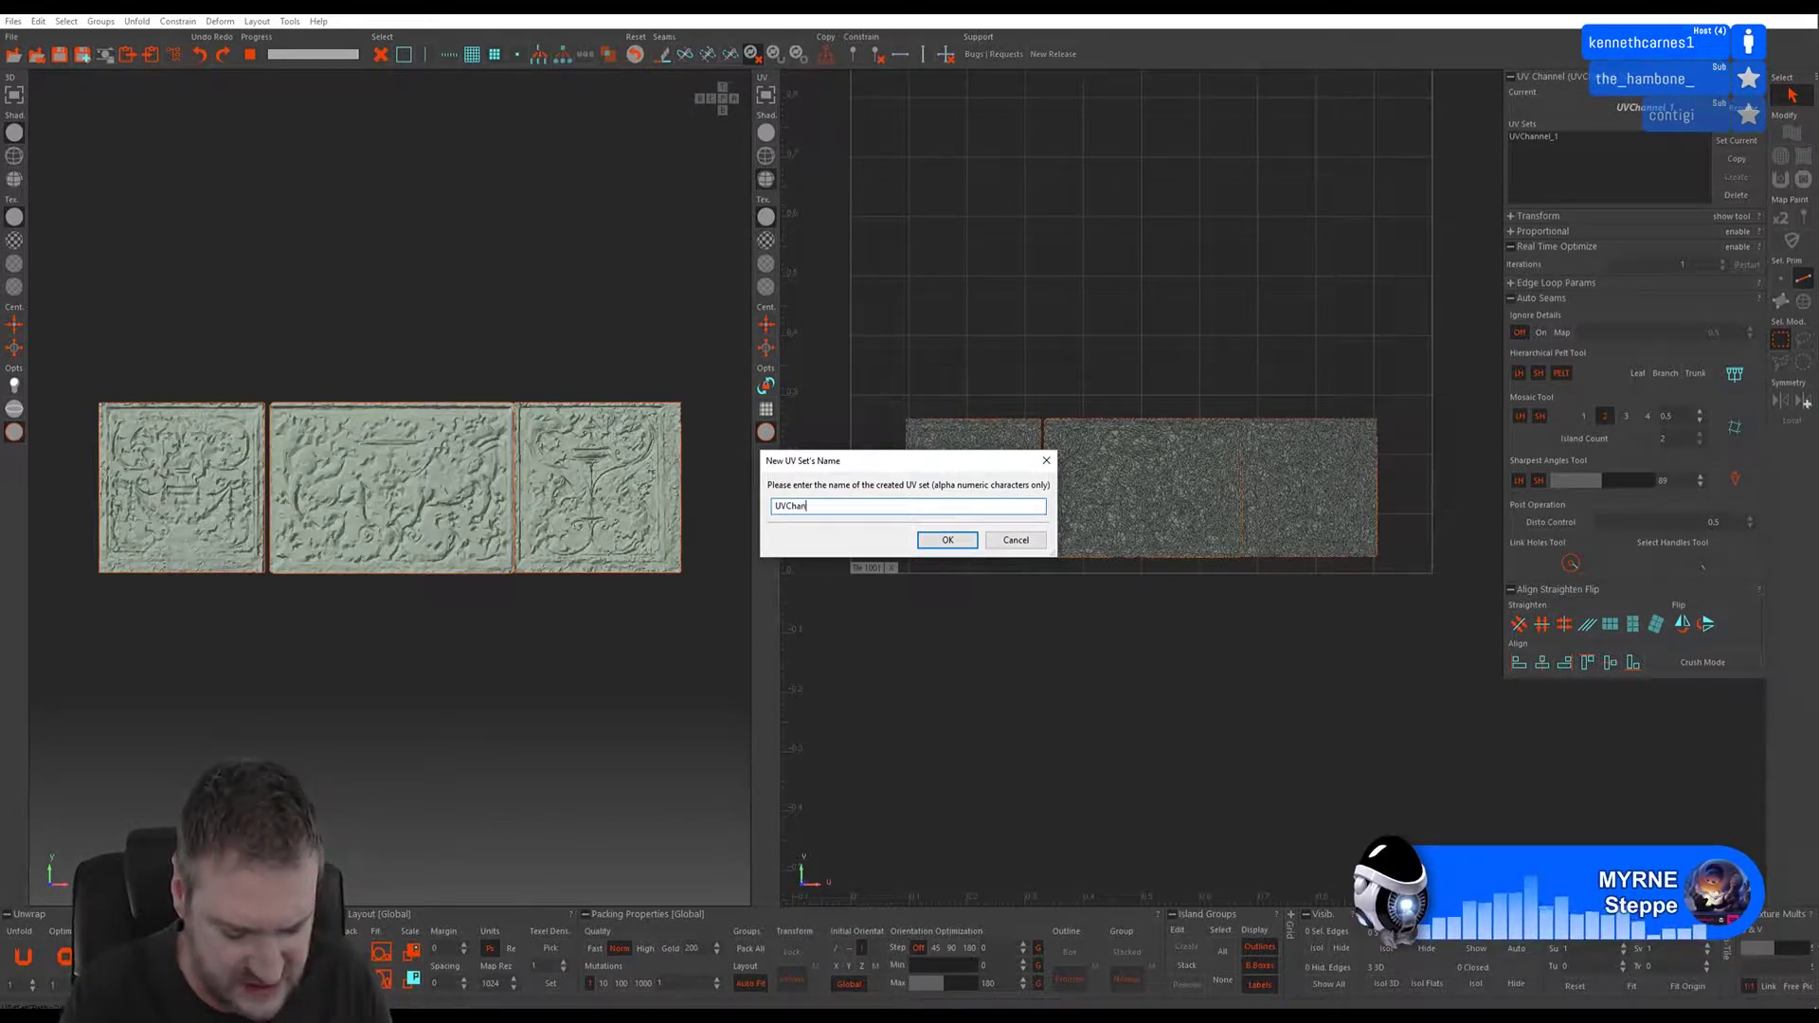
text(nel2)
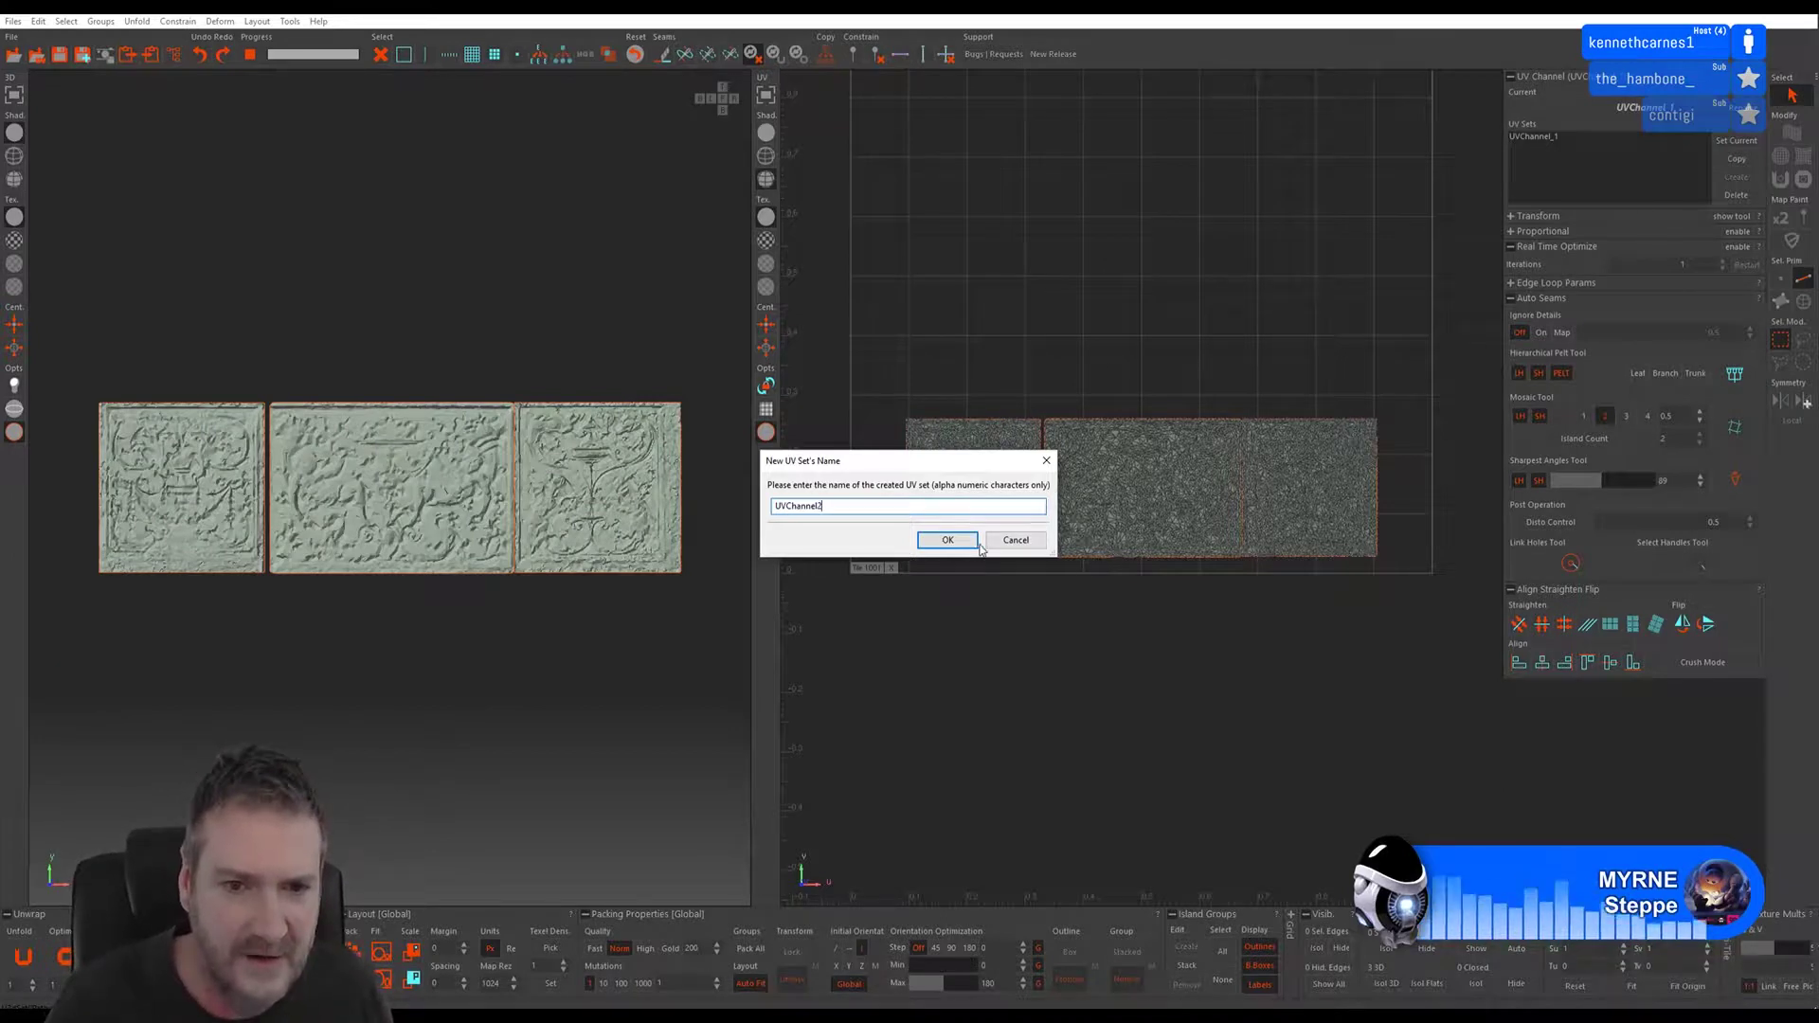
click(947, 540)
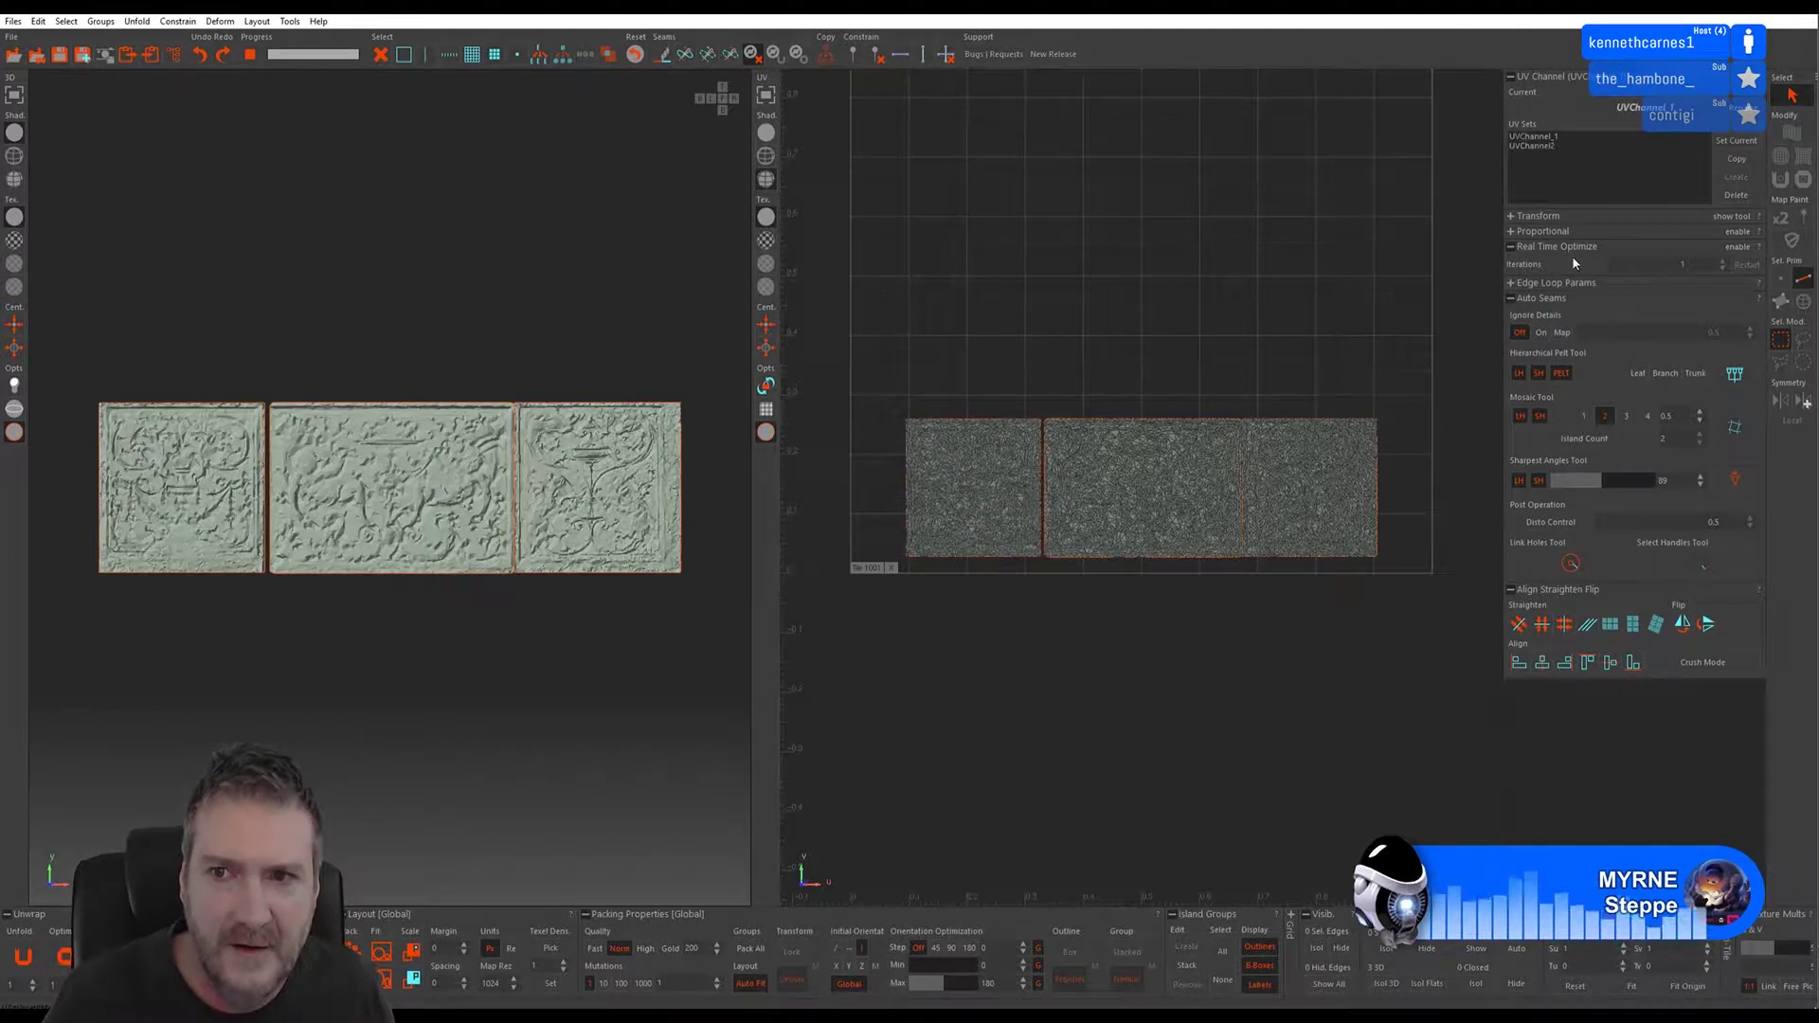
- Make UVChannel2 current, unfold the three inlay panels into it, and save back to 3ds Max
click(1543, 146)
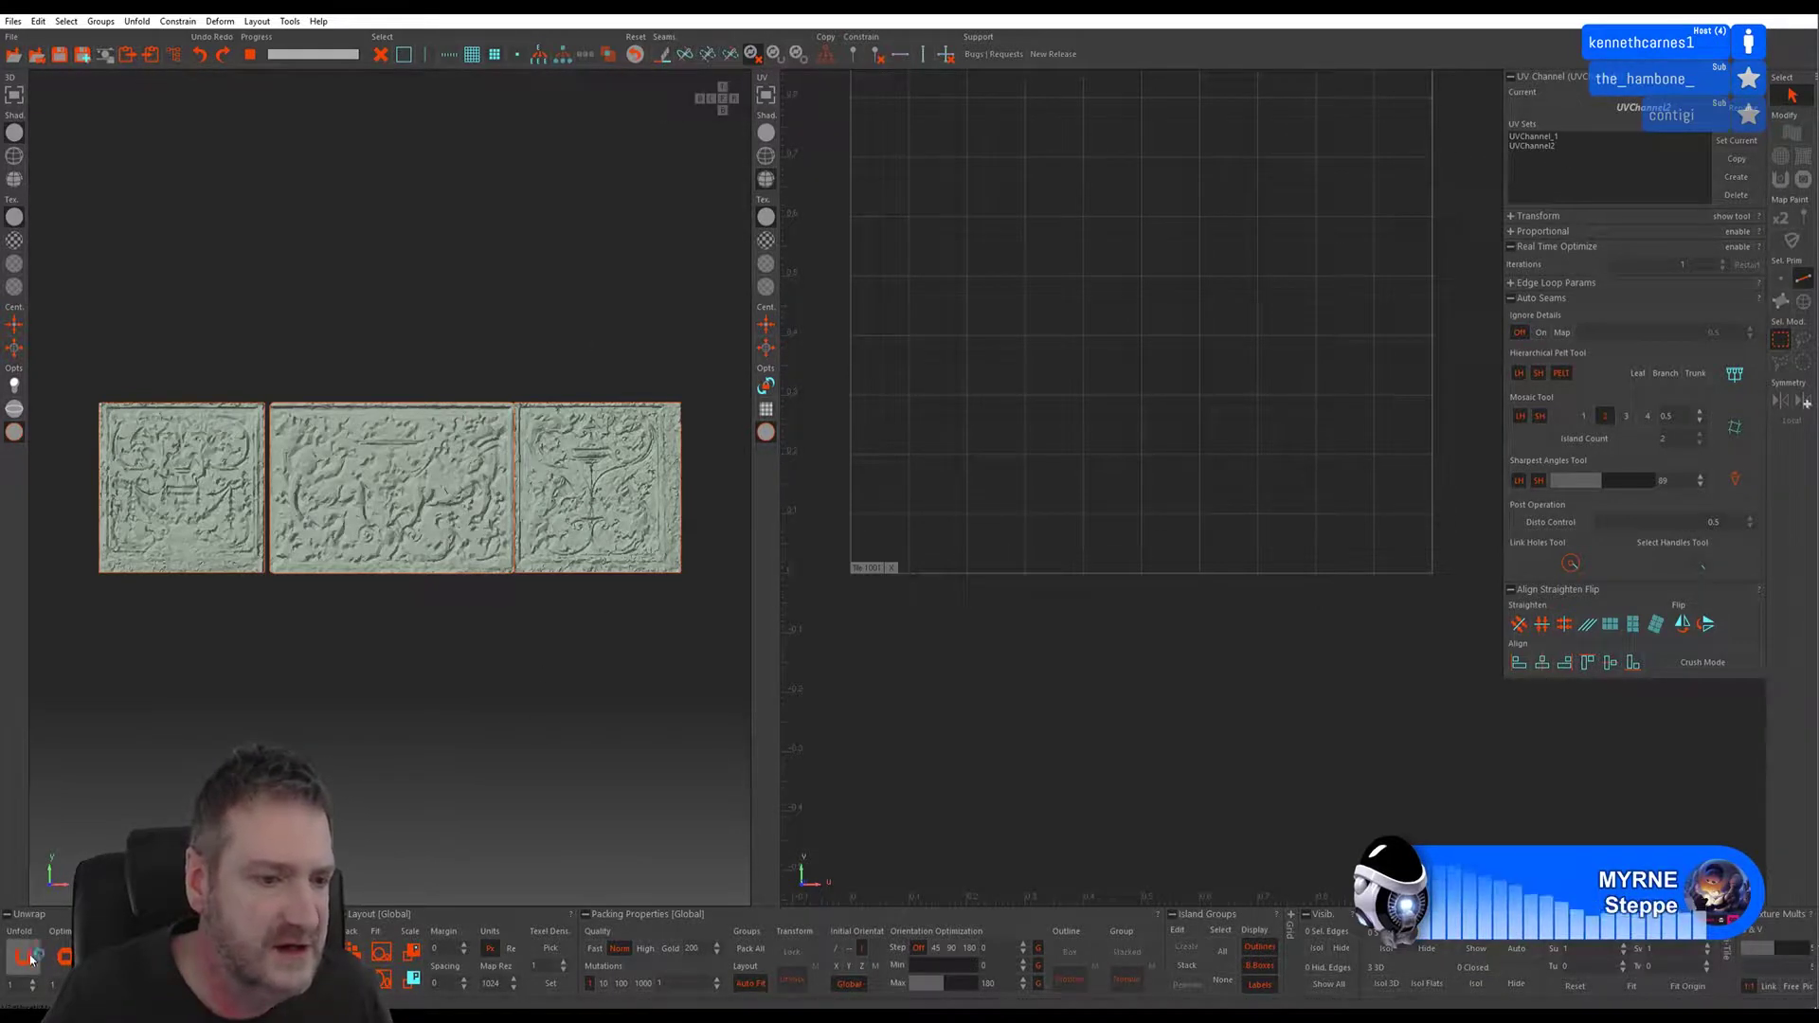
click(66, 957)
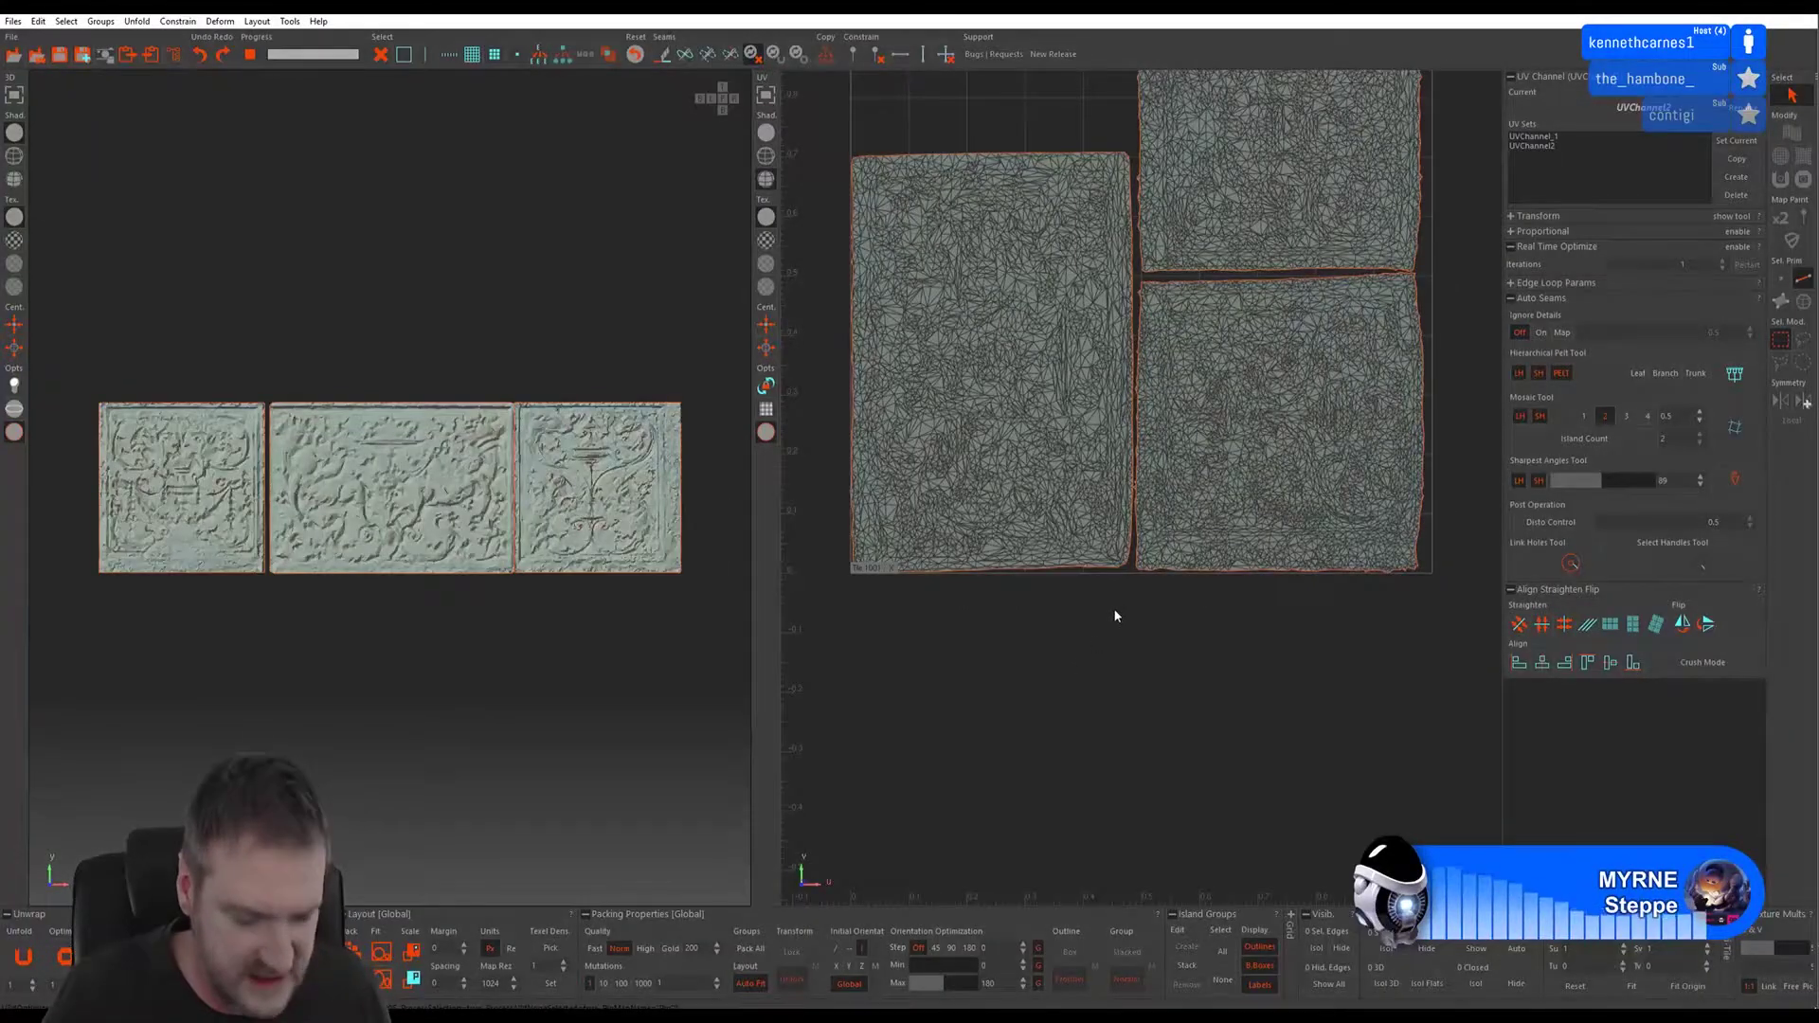
key(f)
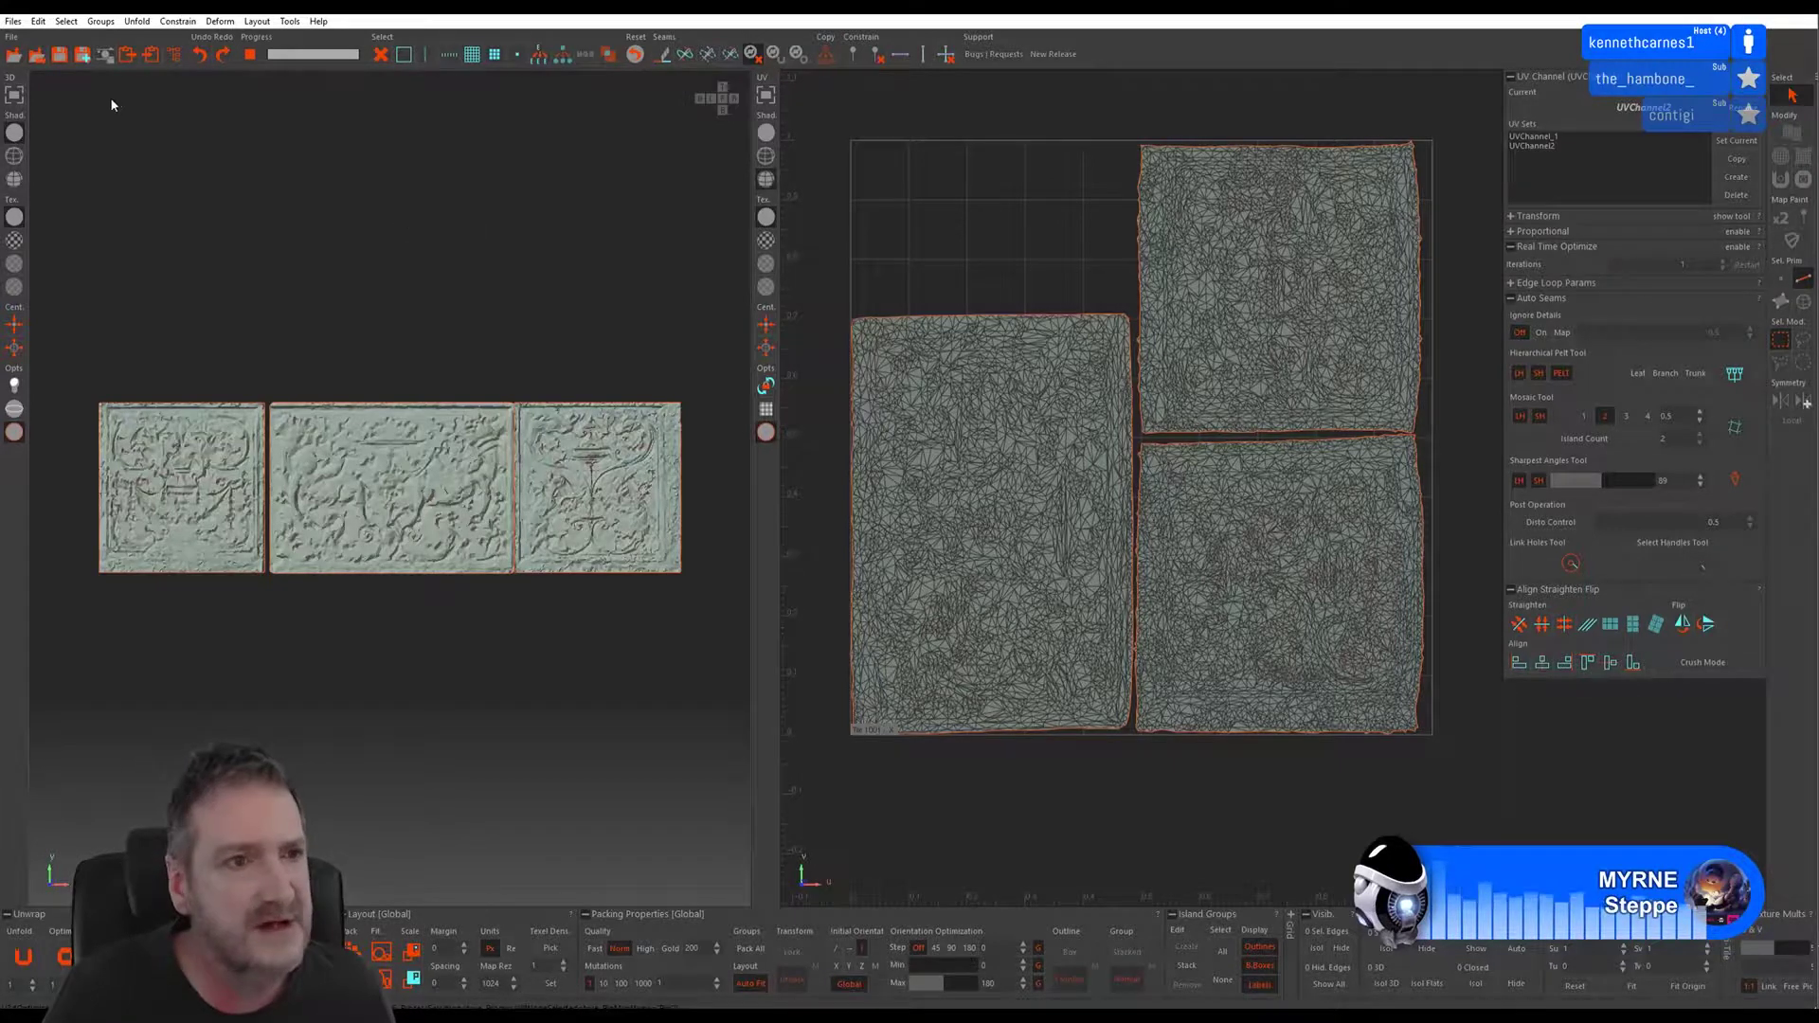
click(13, 21)
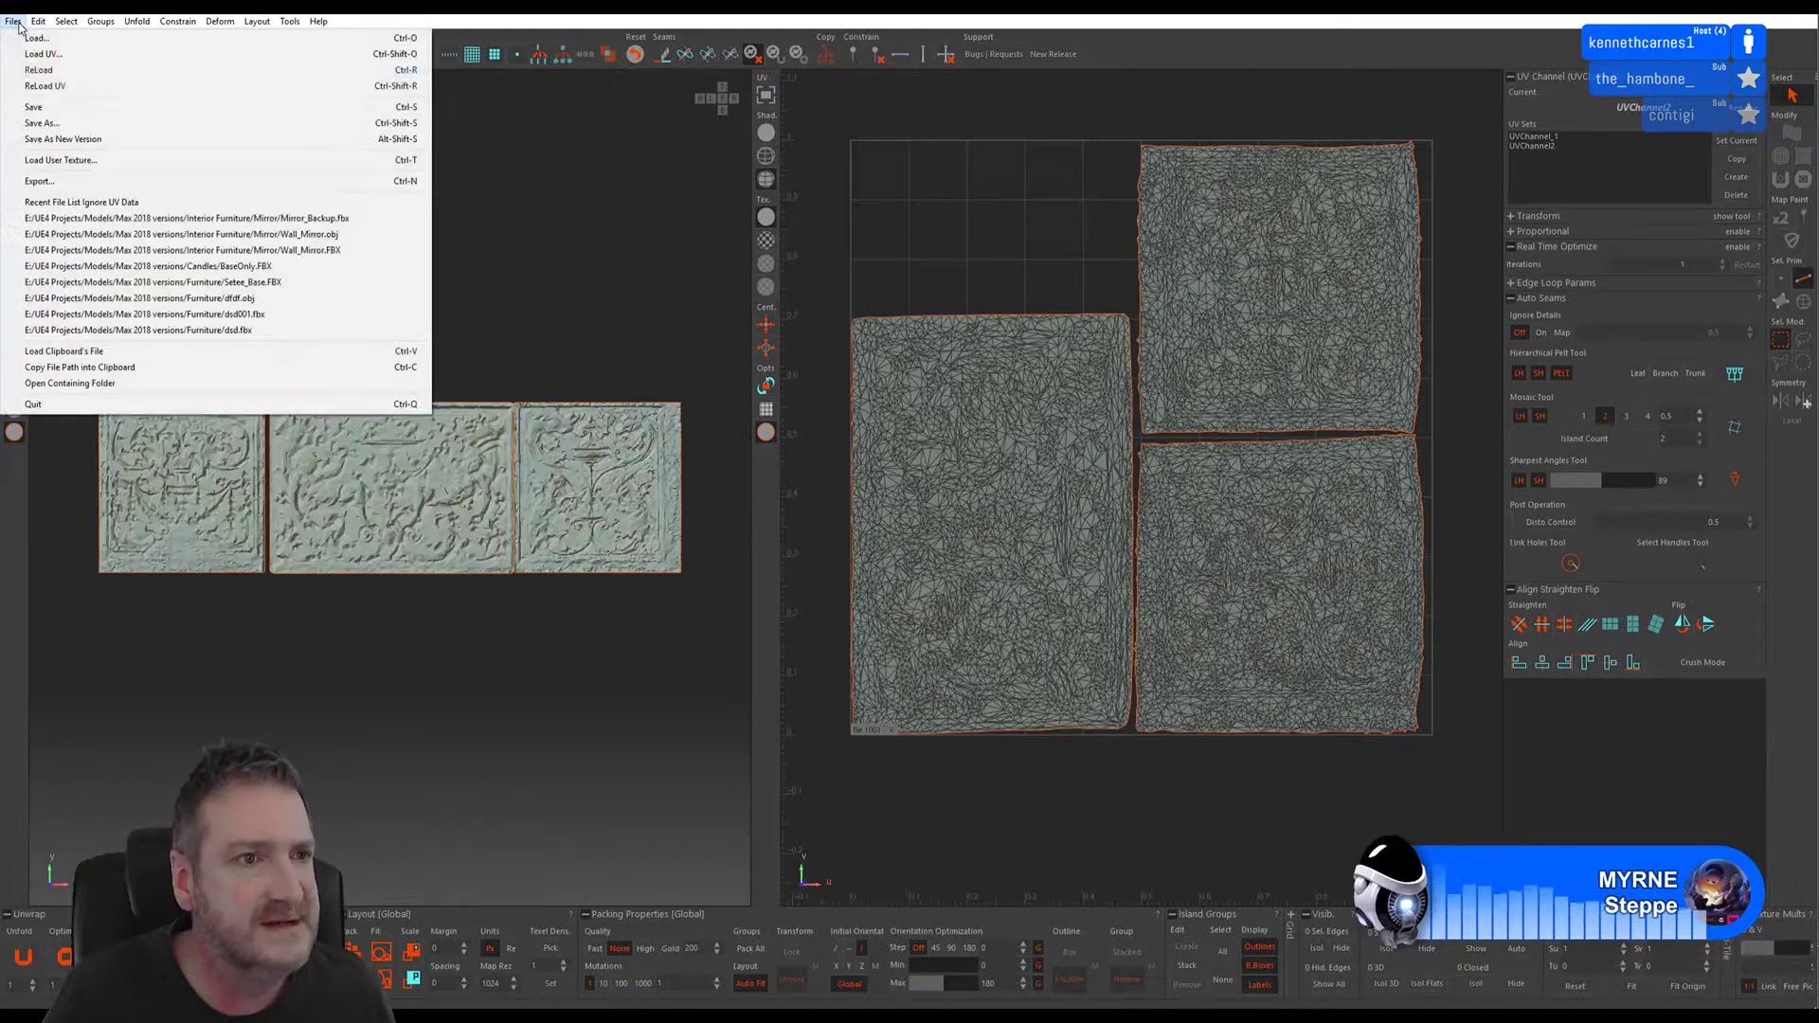
click(33, 107)
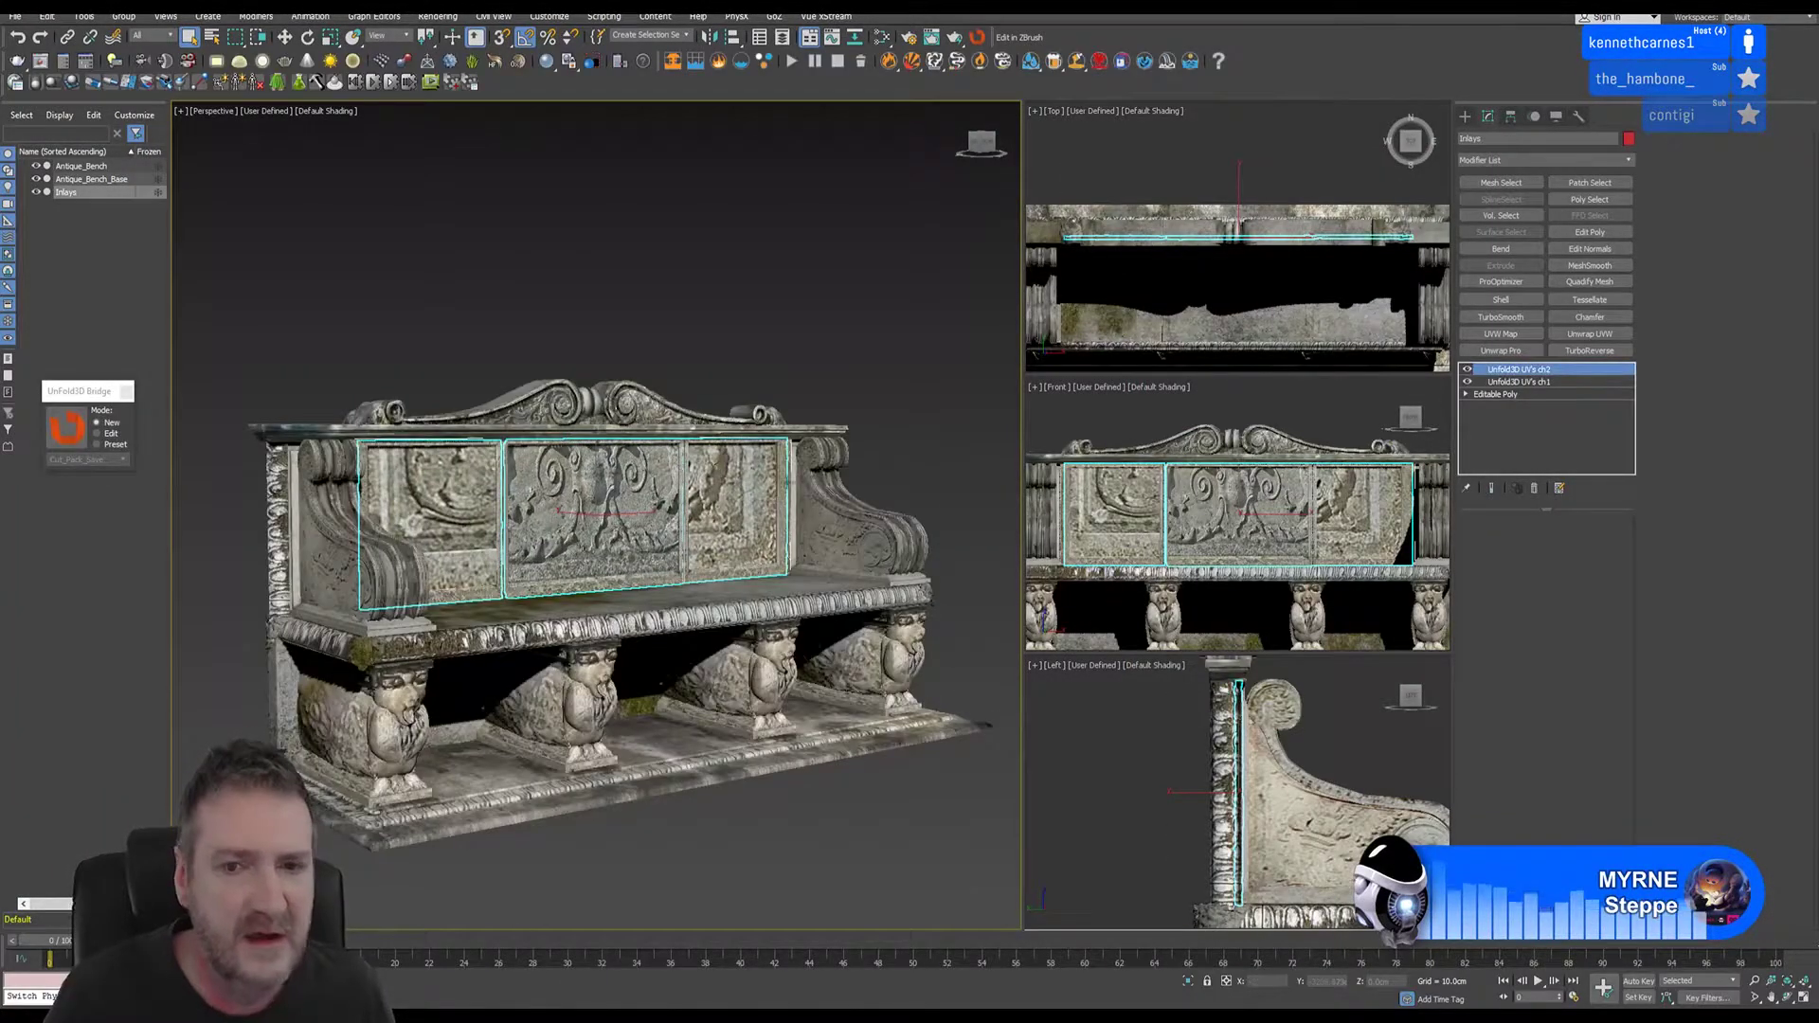
- Delete the Unfold3D UVs ch1 modifier, add Unwrap UVW on map channel 2, and check the UV Editor
click(1532, 382)
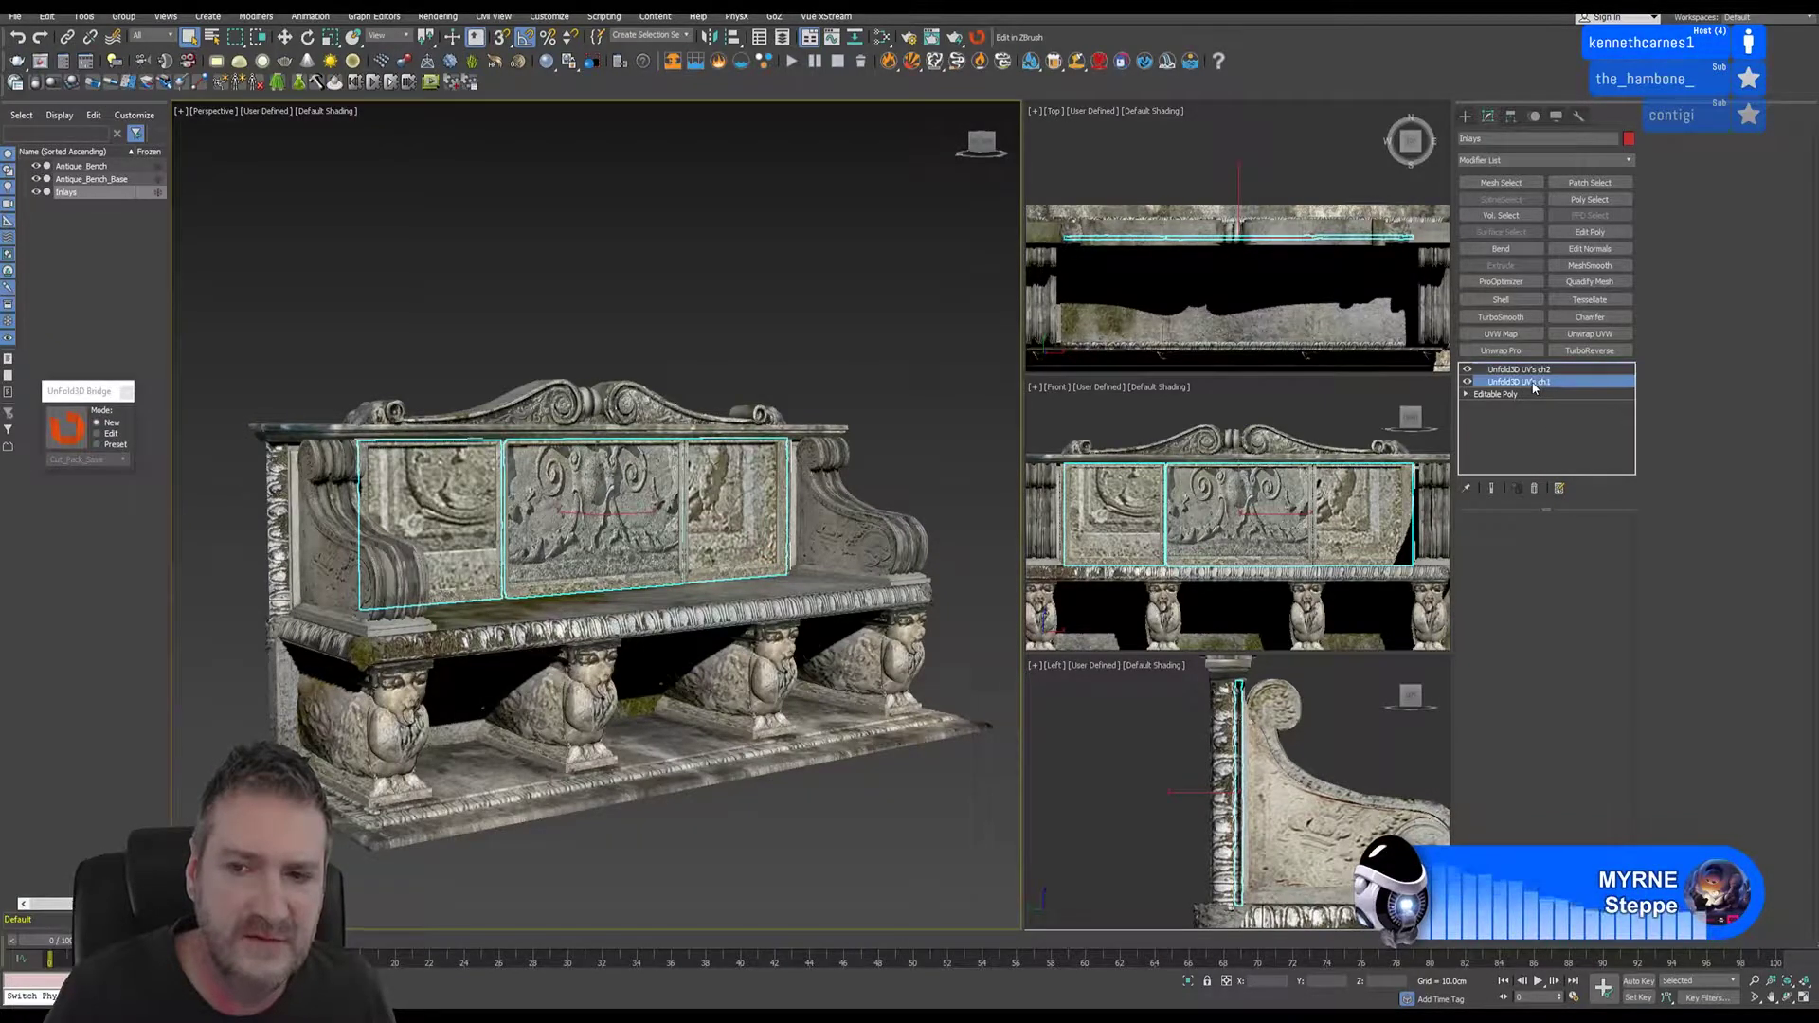
click(1535, 487)
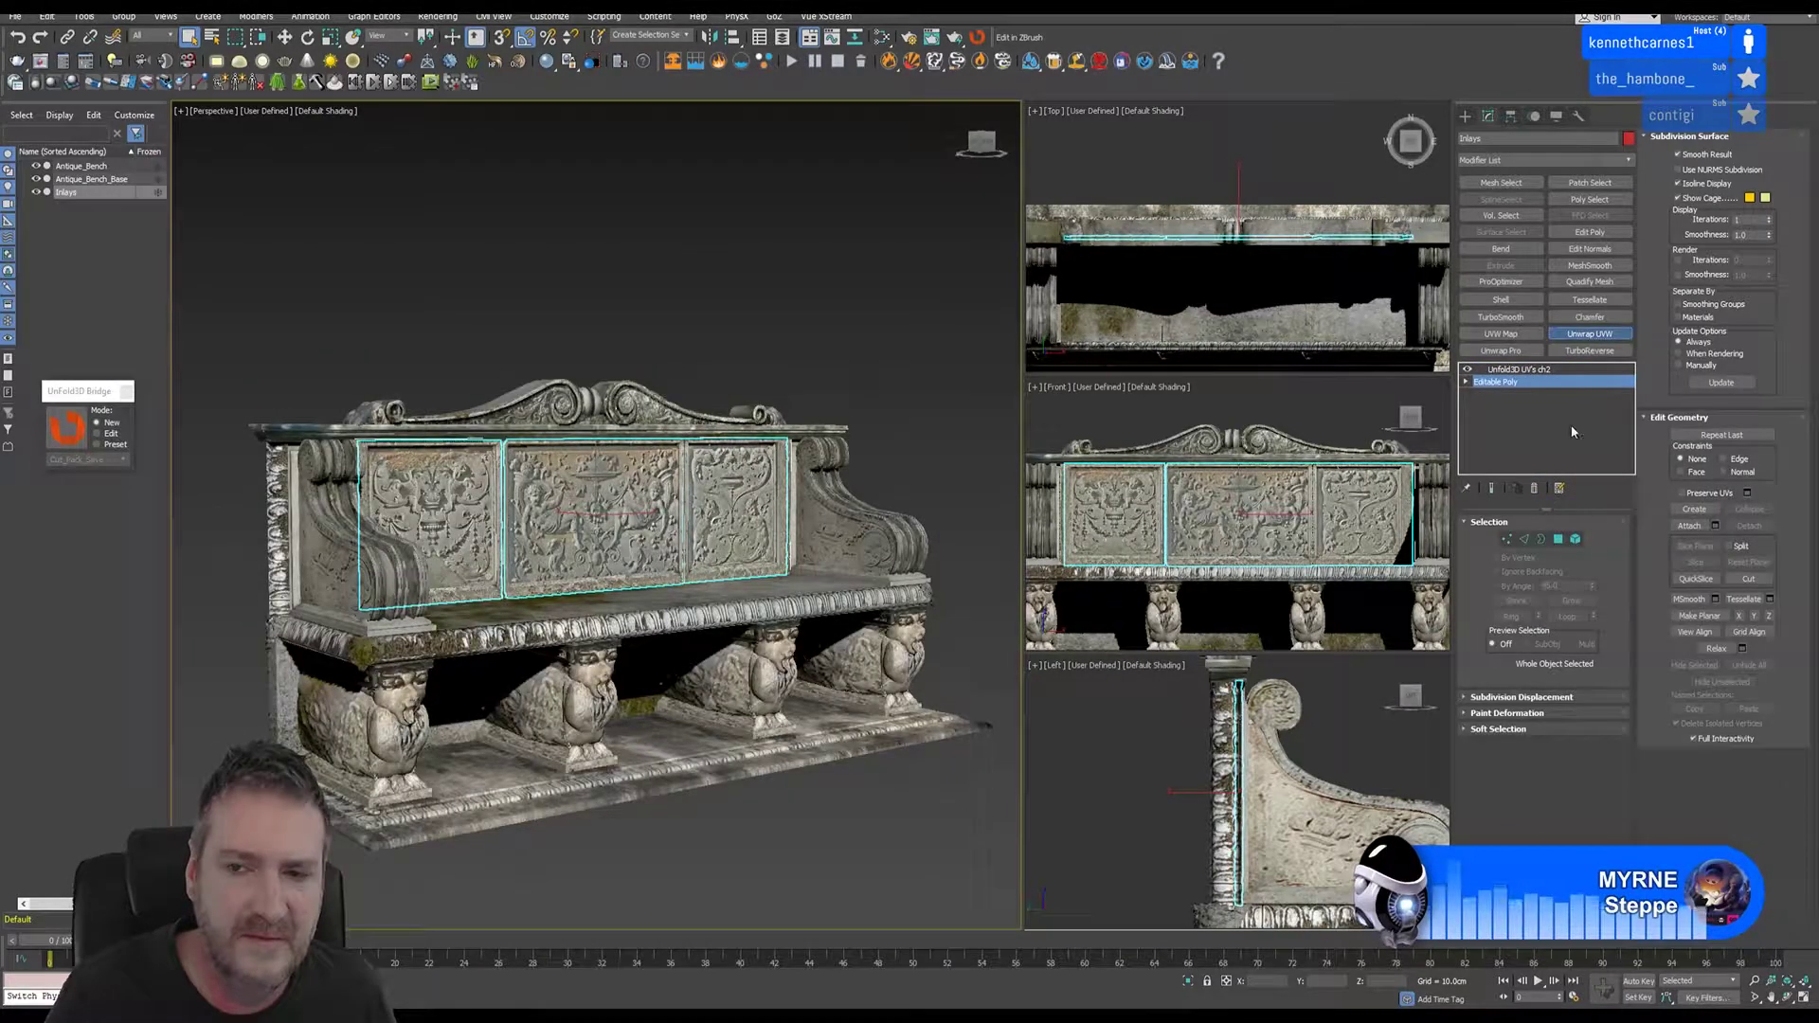
click(1590, 334)
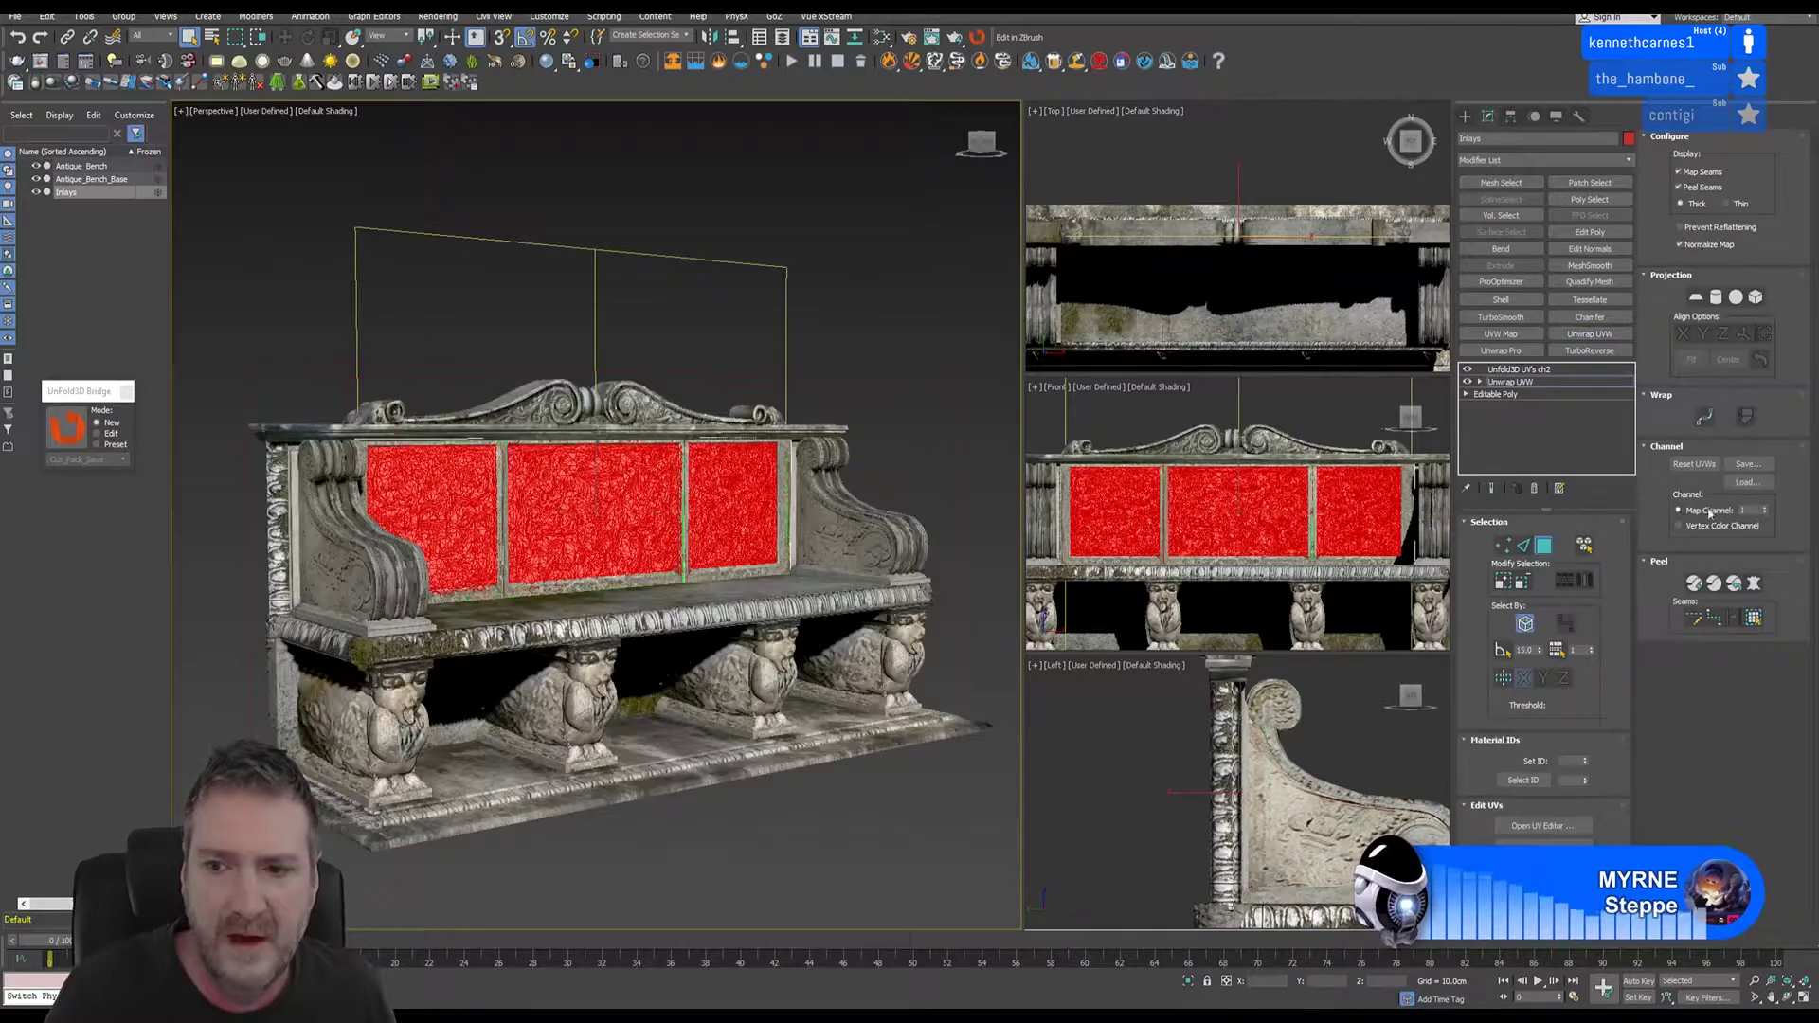
click(1766, 505)
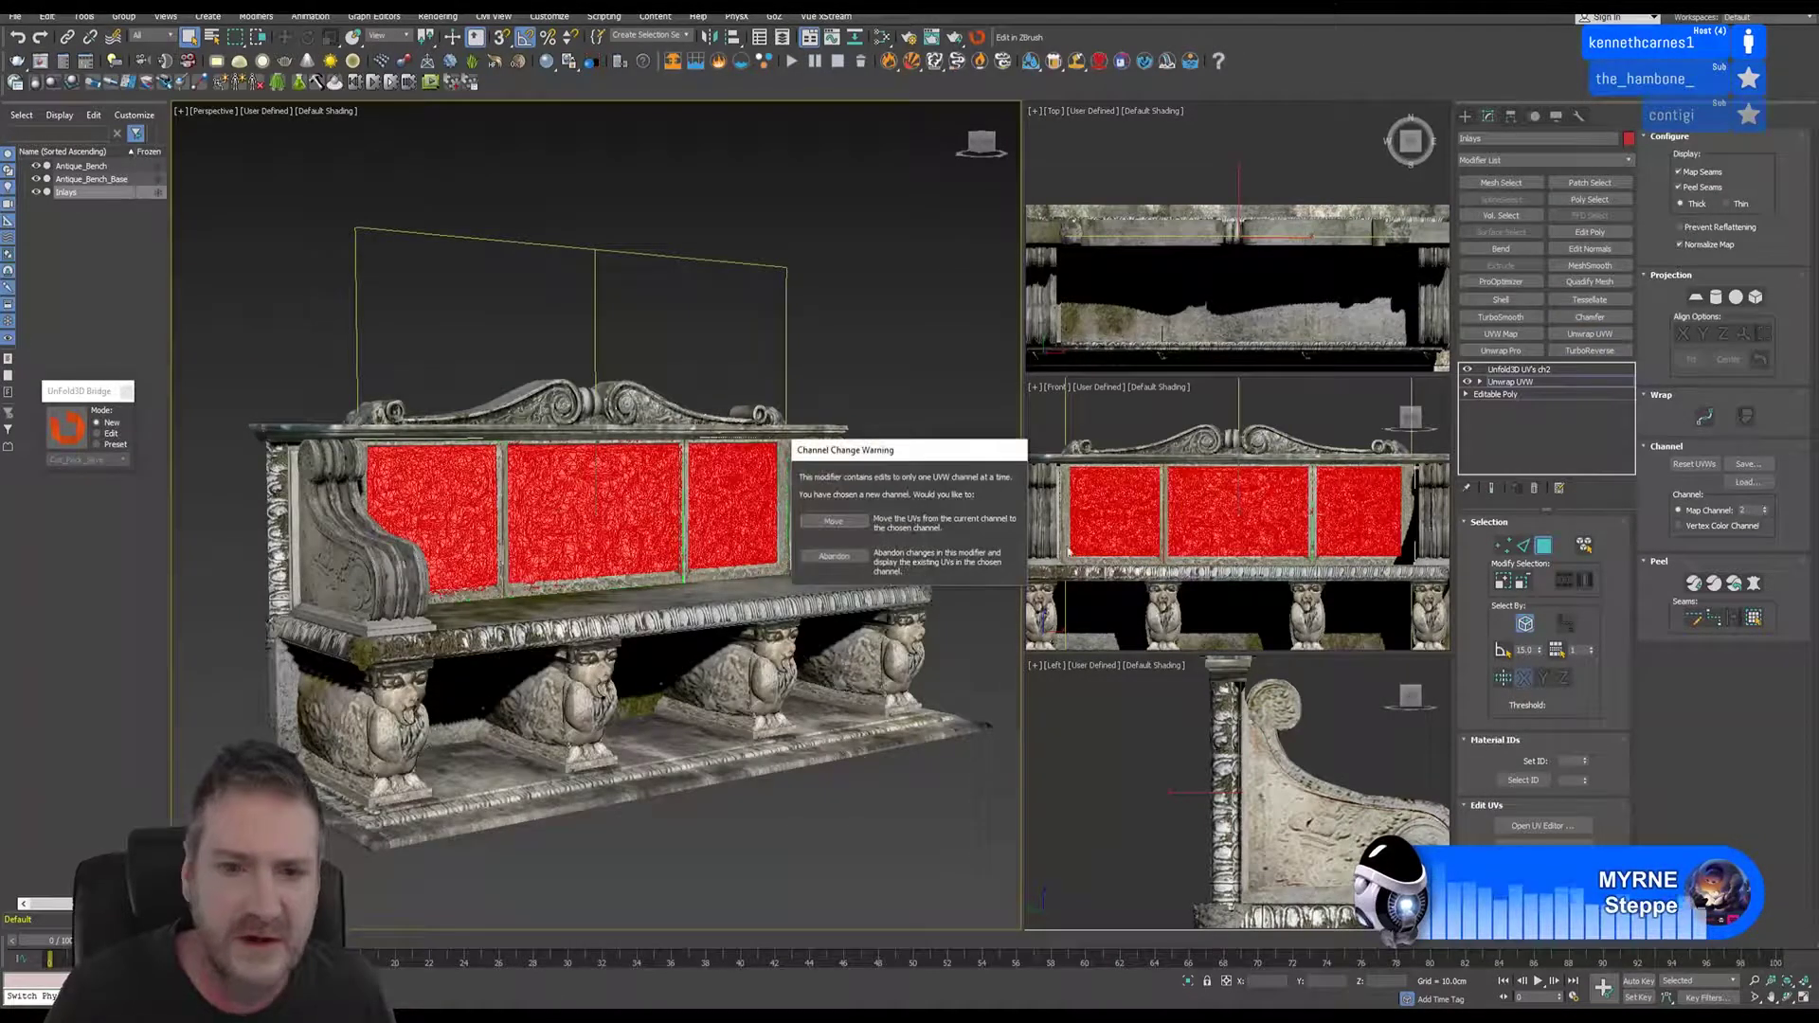
click(841, 563)
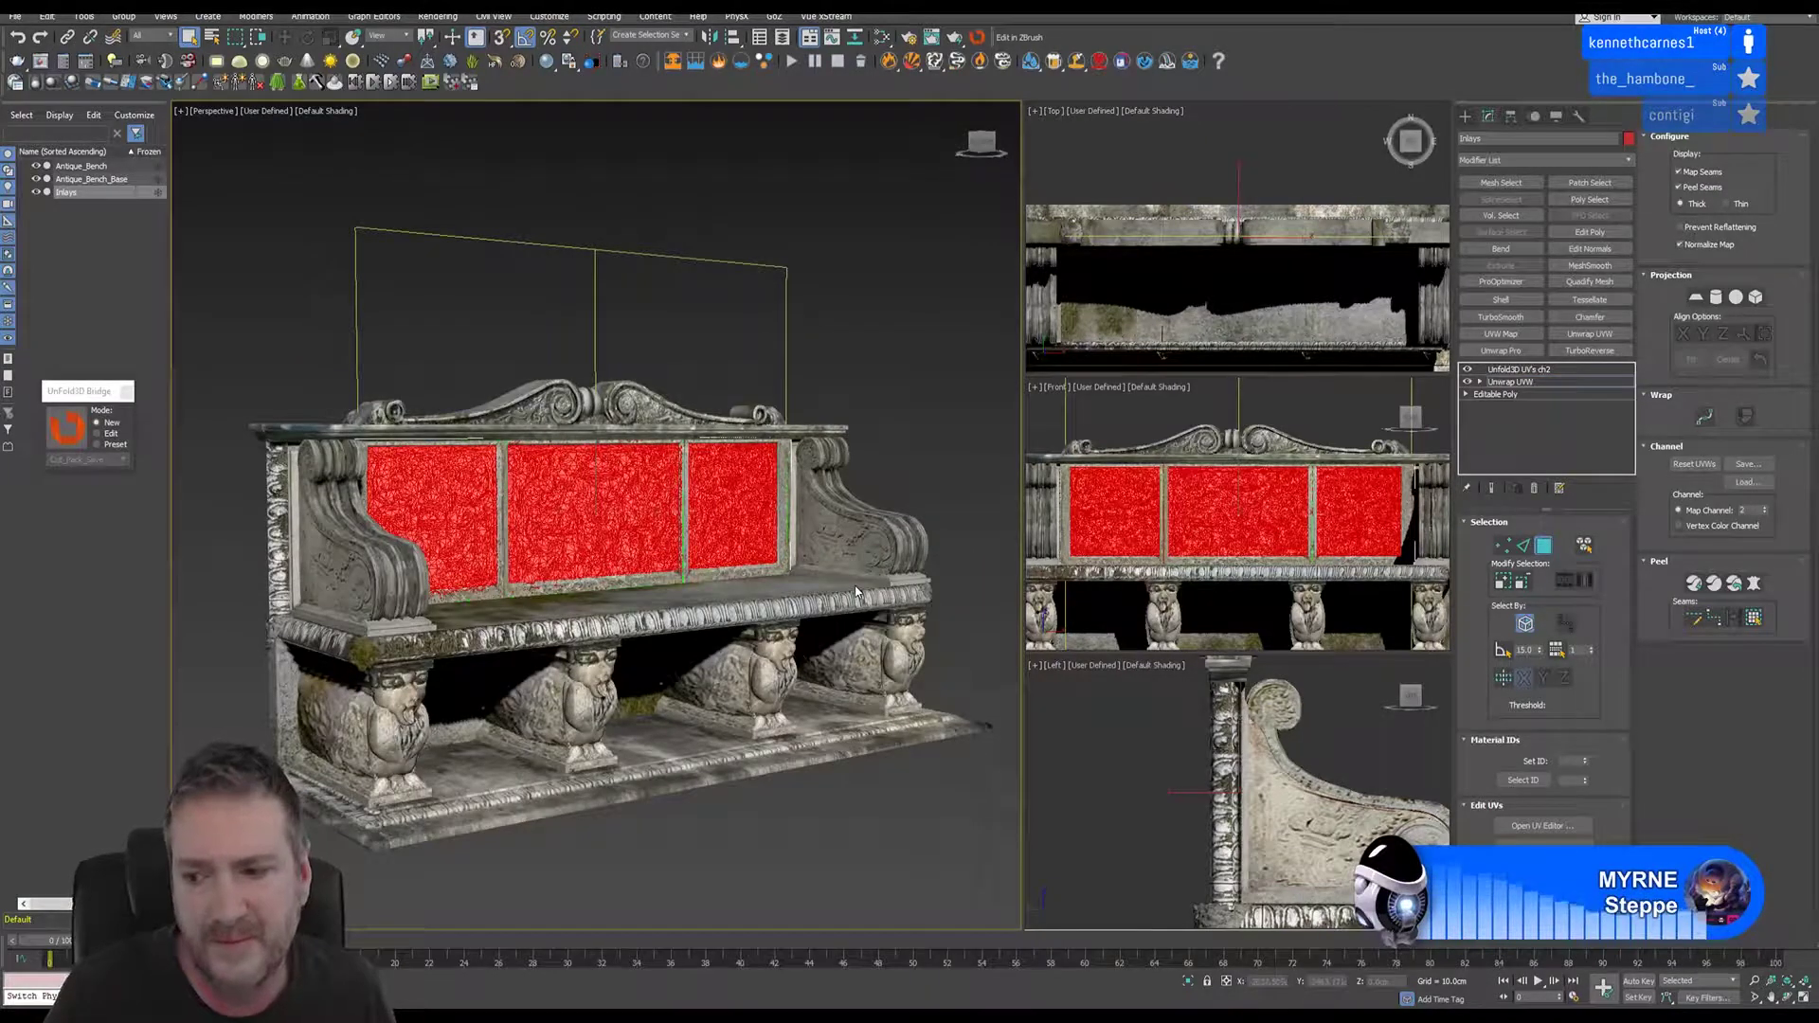
click(1548, 826)
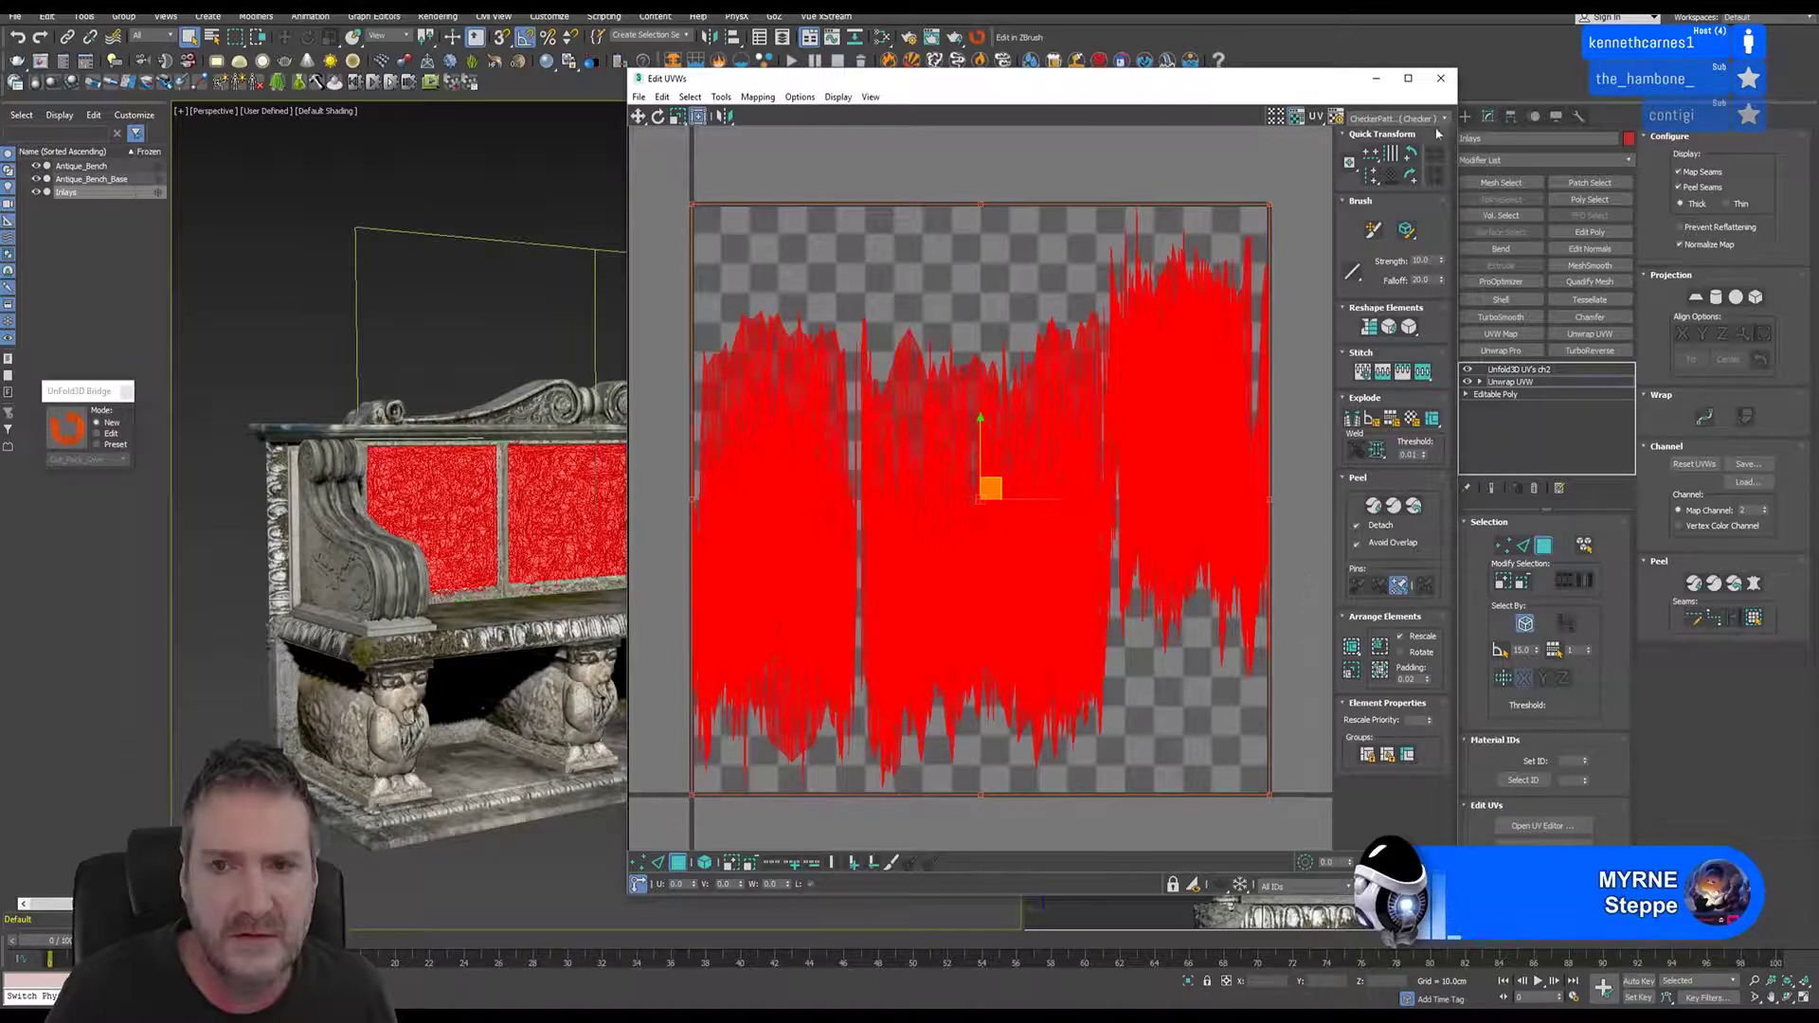
click(1441, 78)
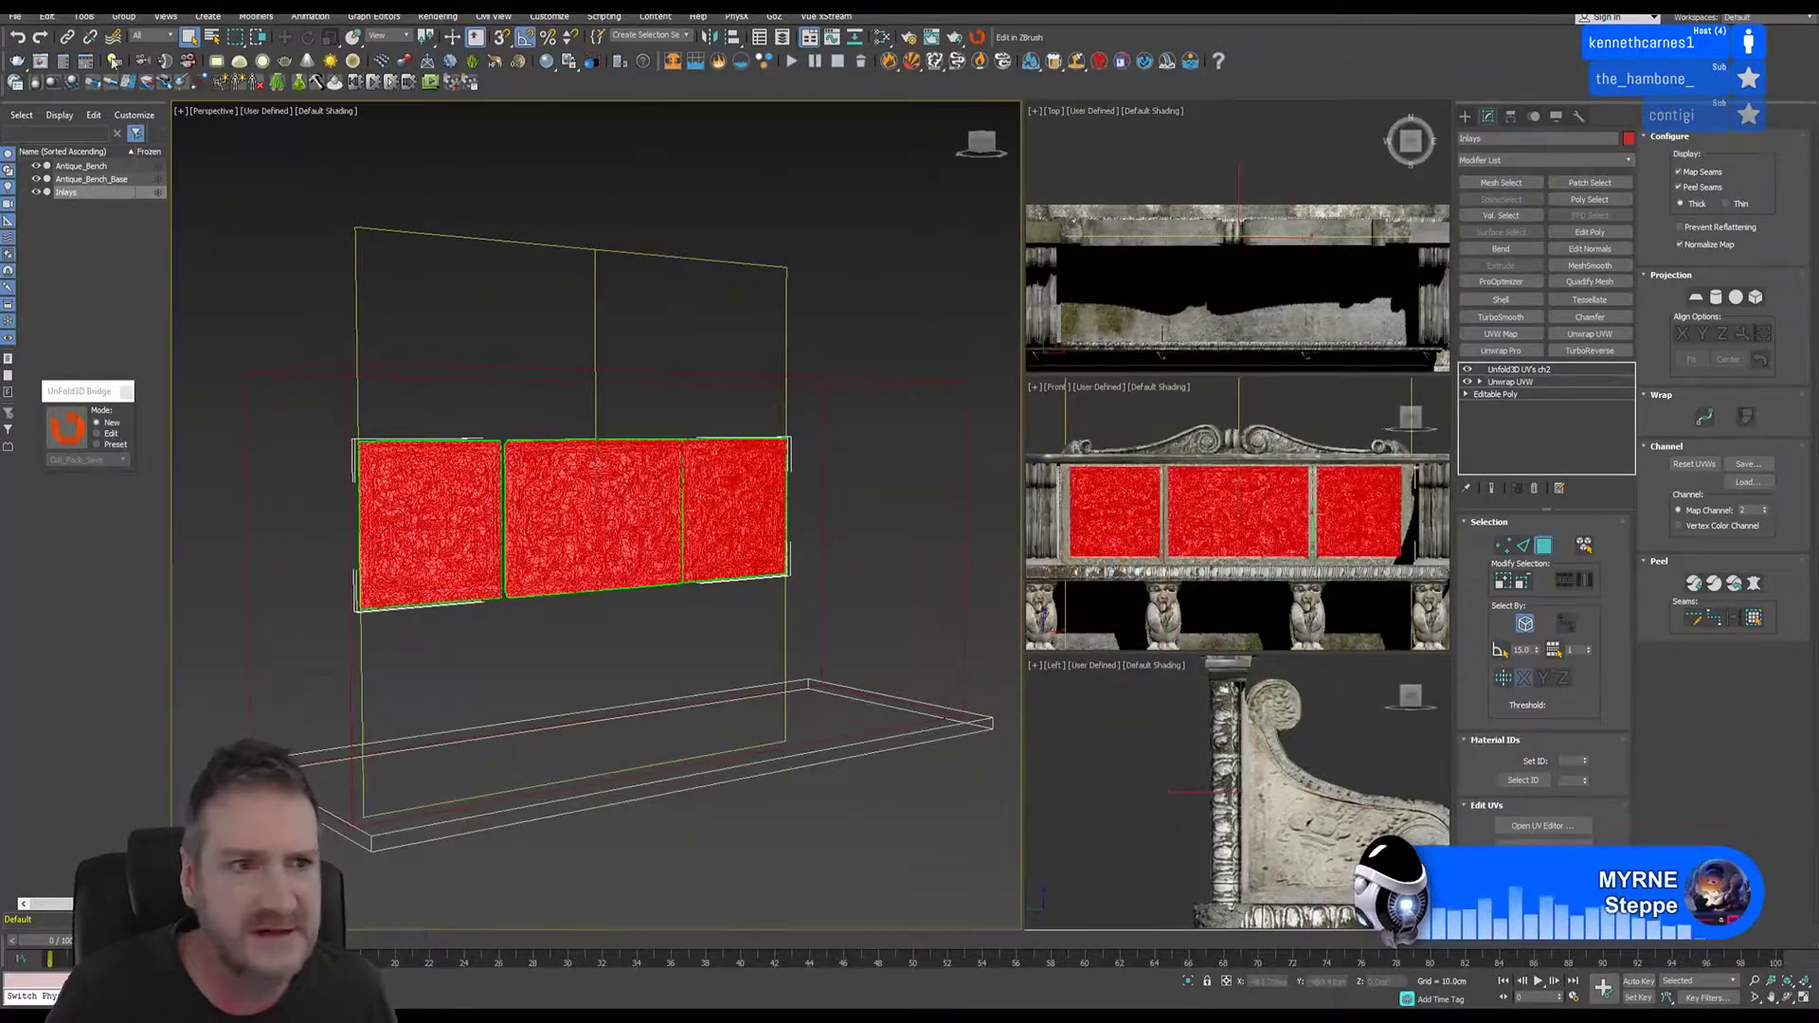
- Undo to restore the ch1 modifier, then re-add Unwrap UVW on map channel 2 with Abandon
click(23, 40)
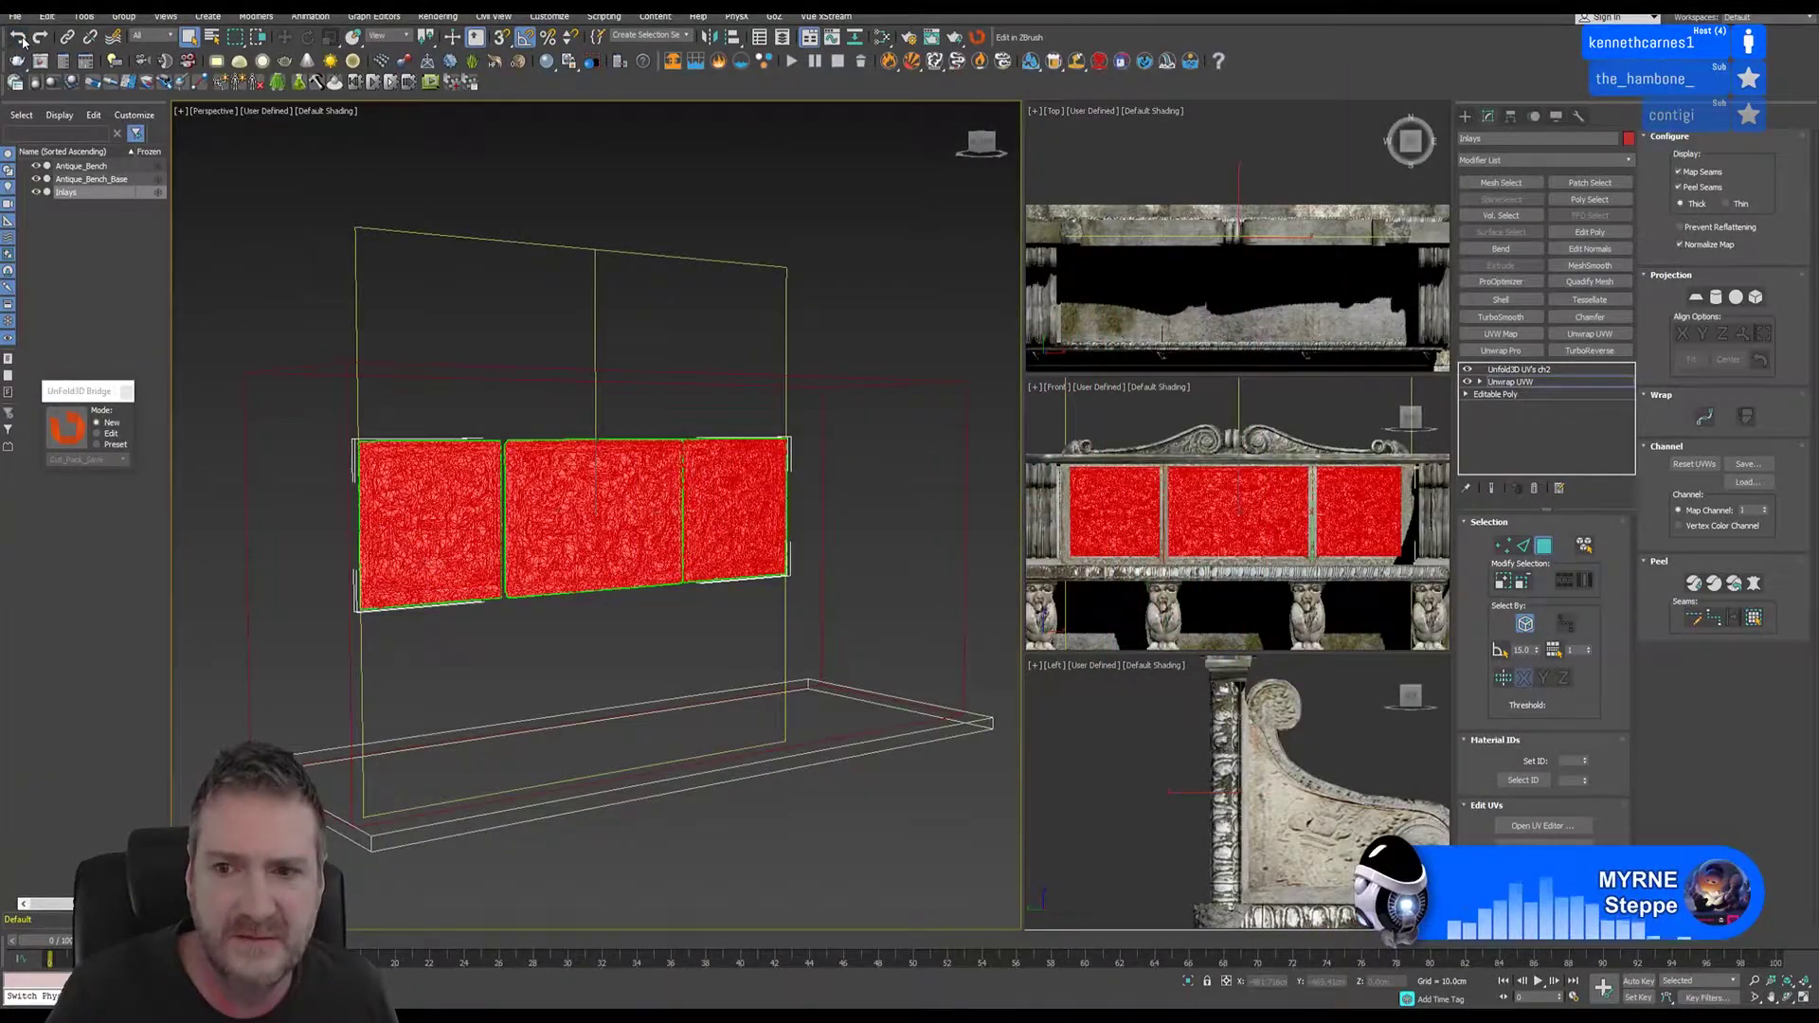
click(22, 40)
click(23, 40)
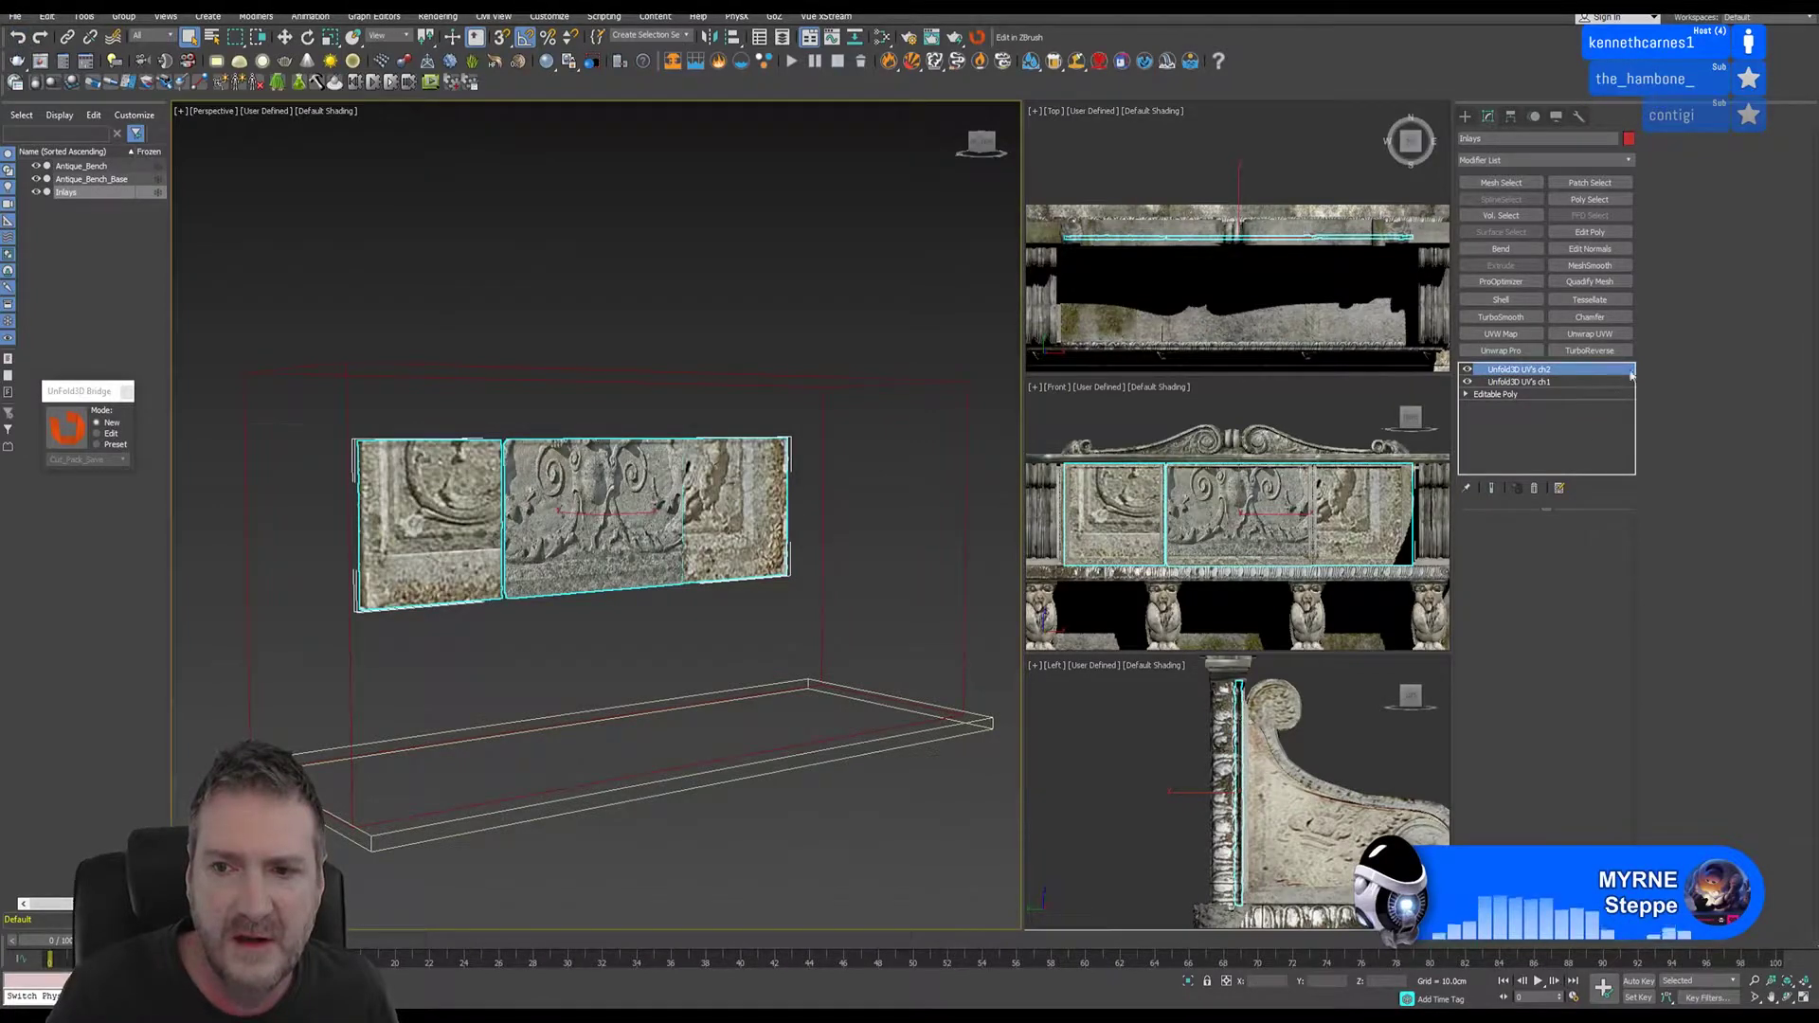
click(1606, 335)
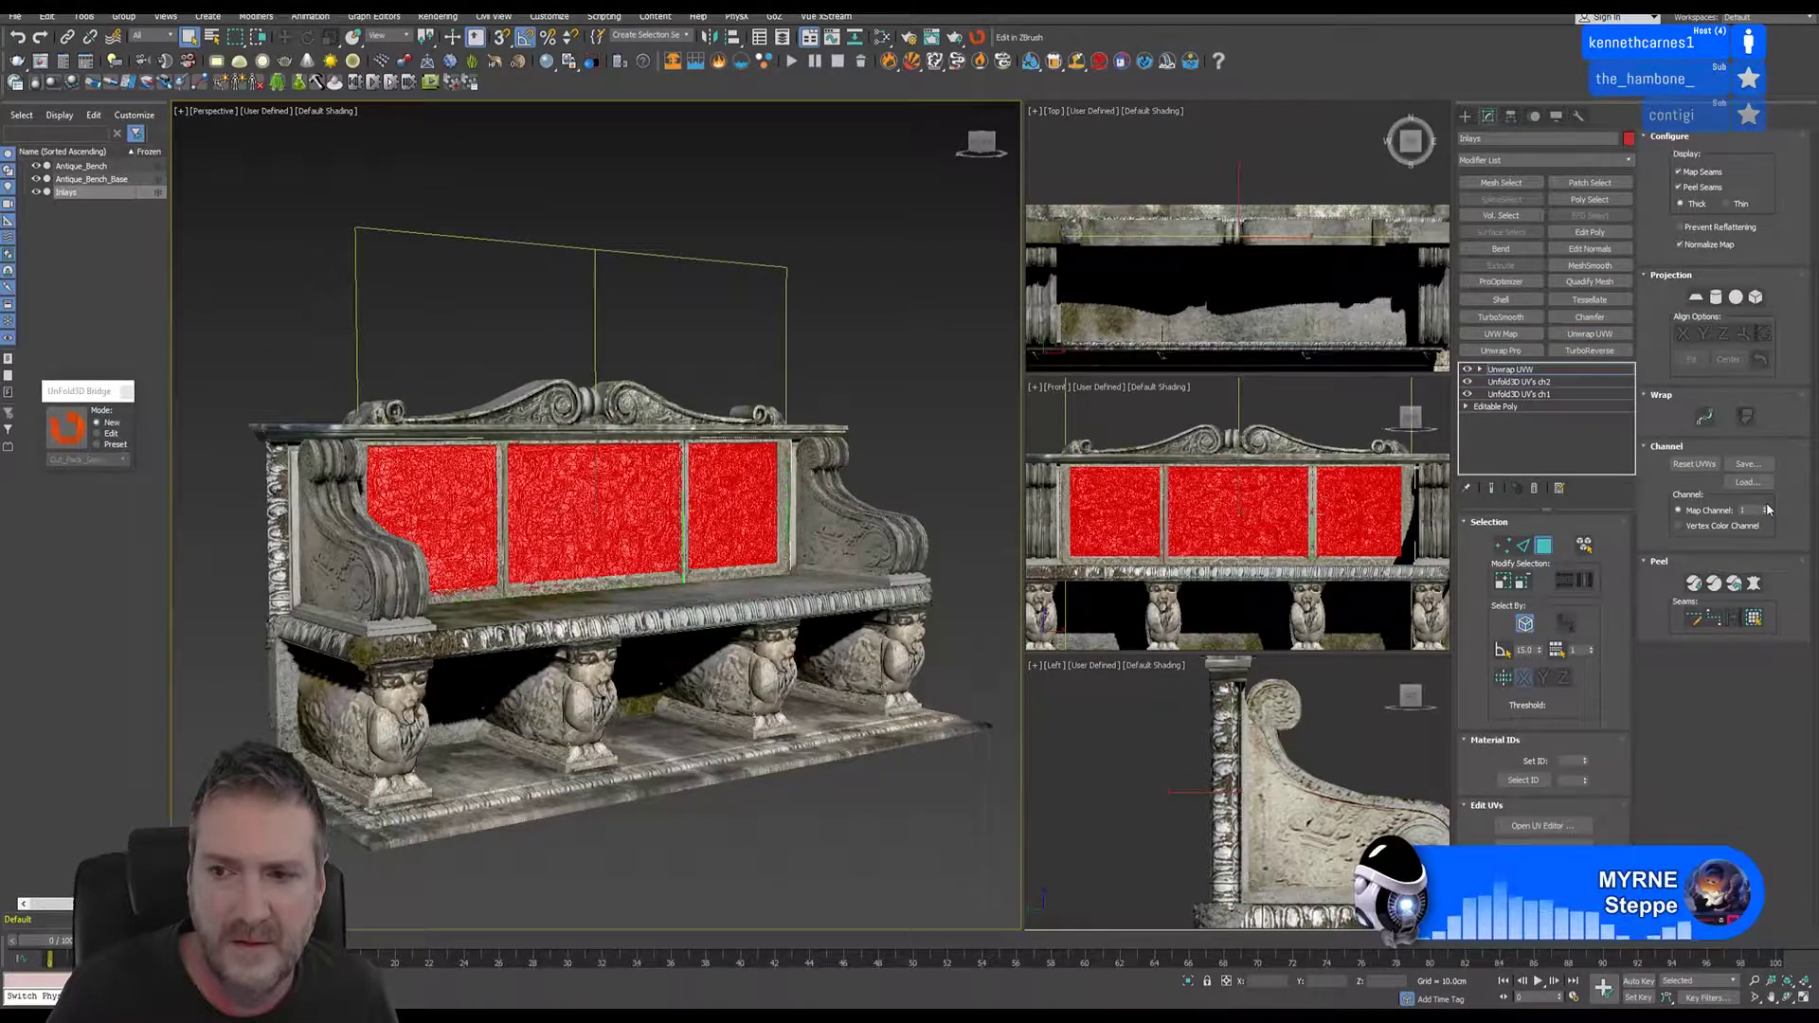
click(1766, 507)
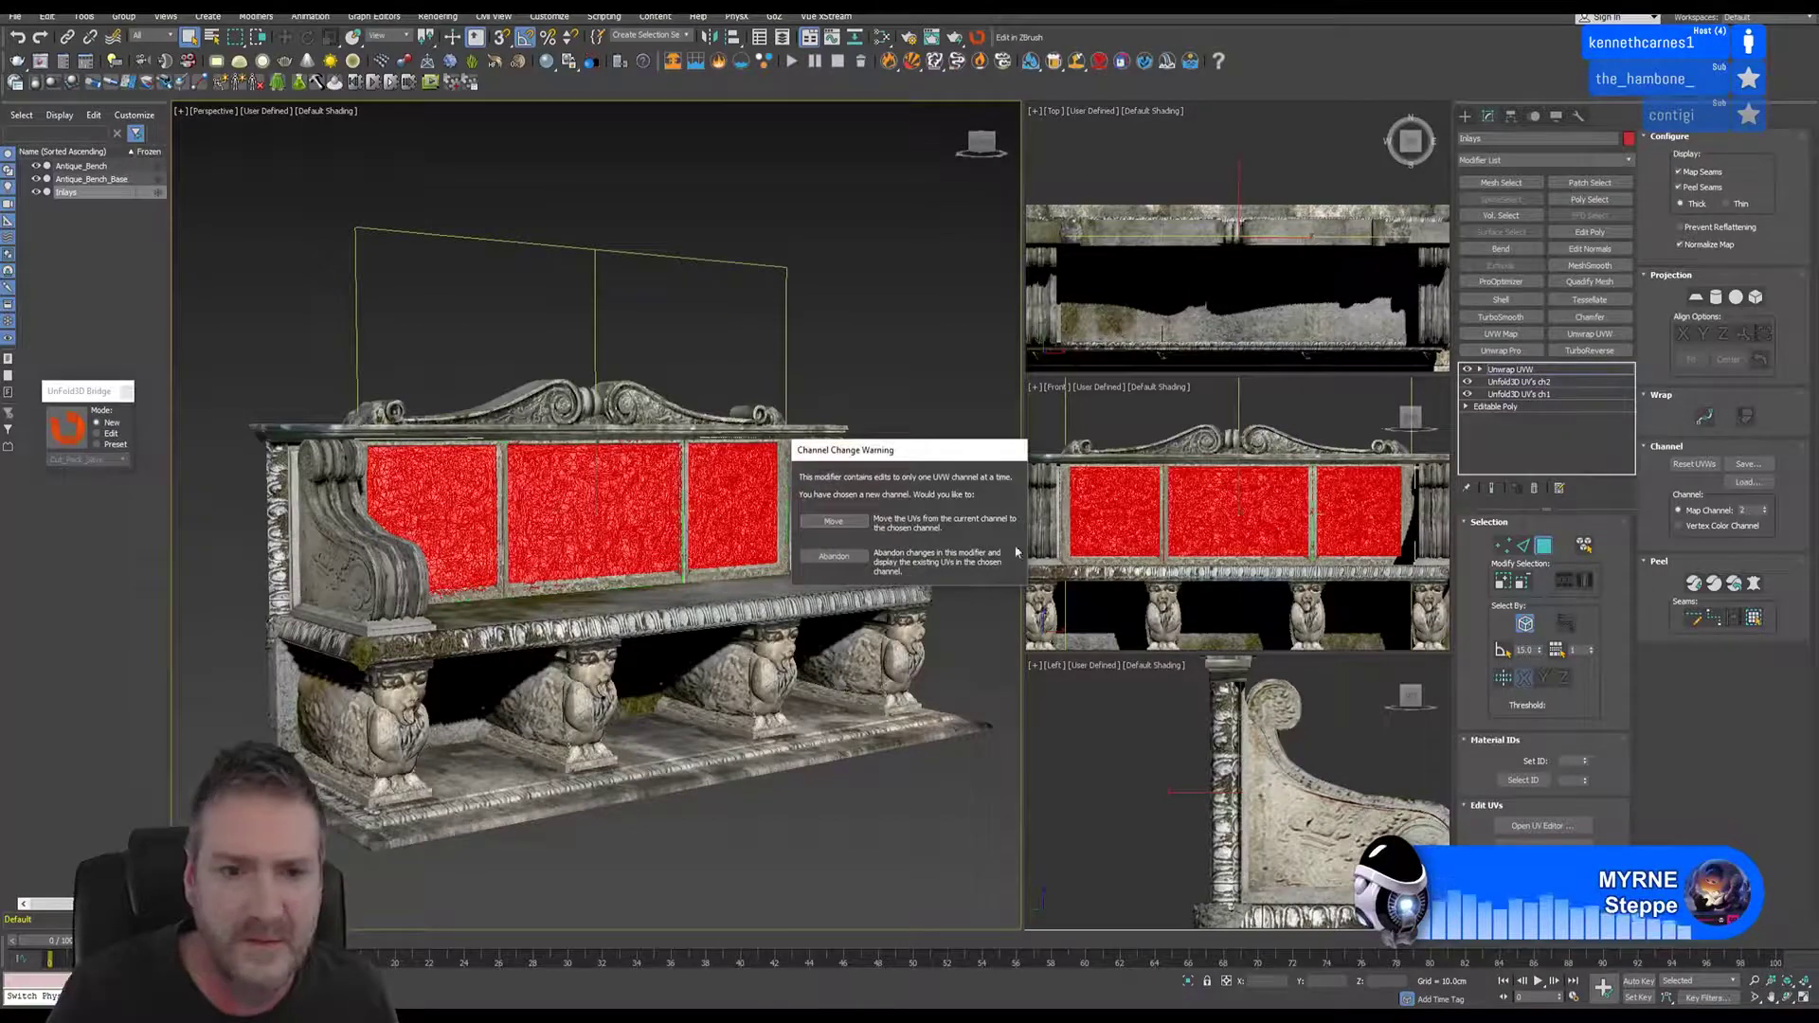
click(835, 557)
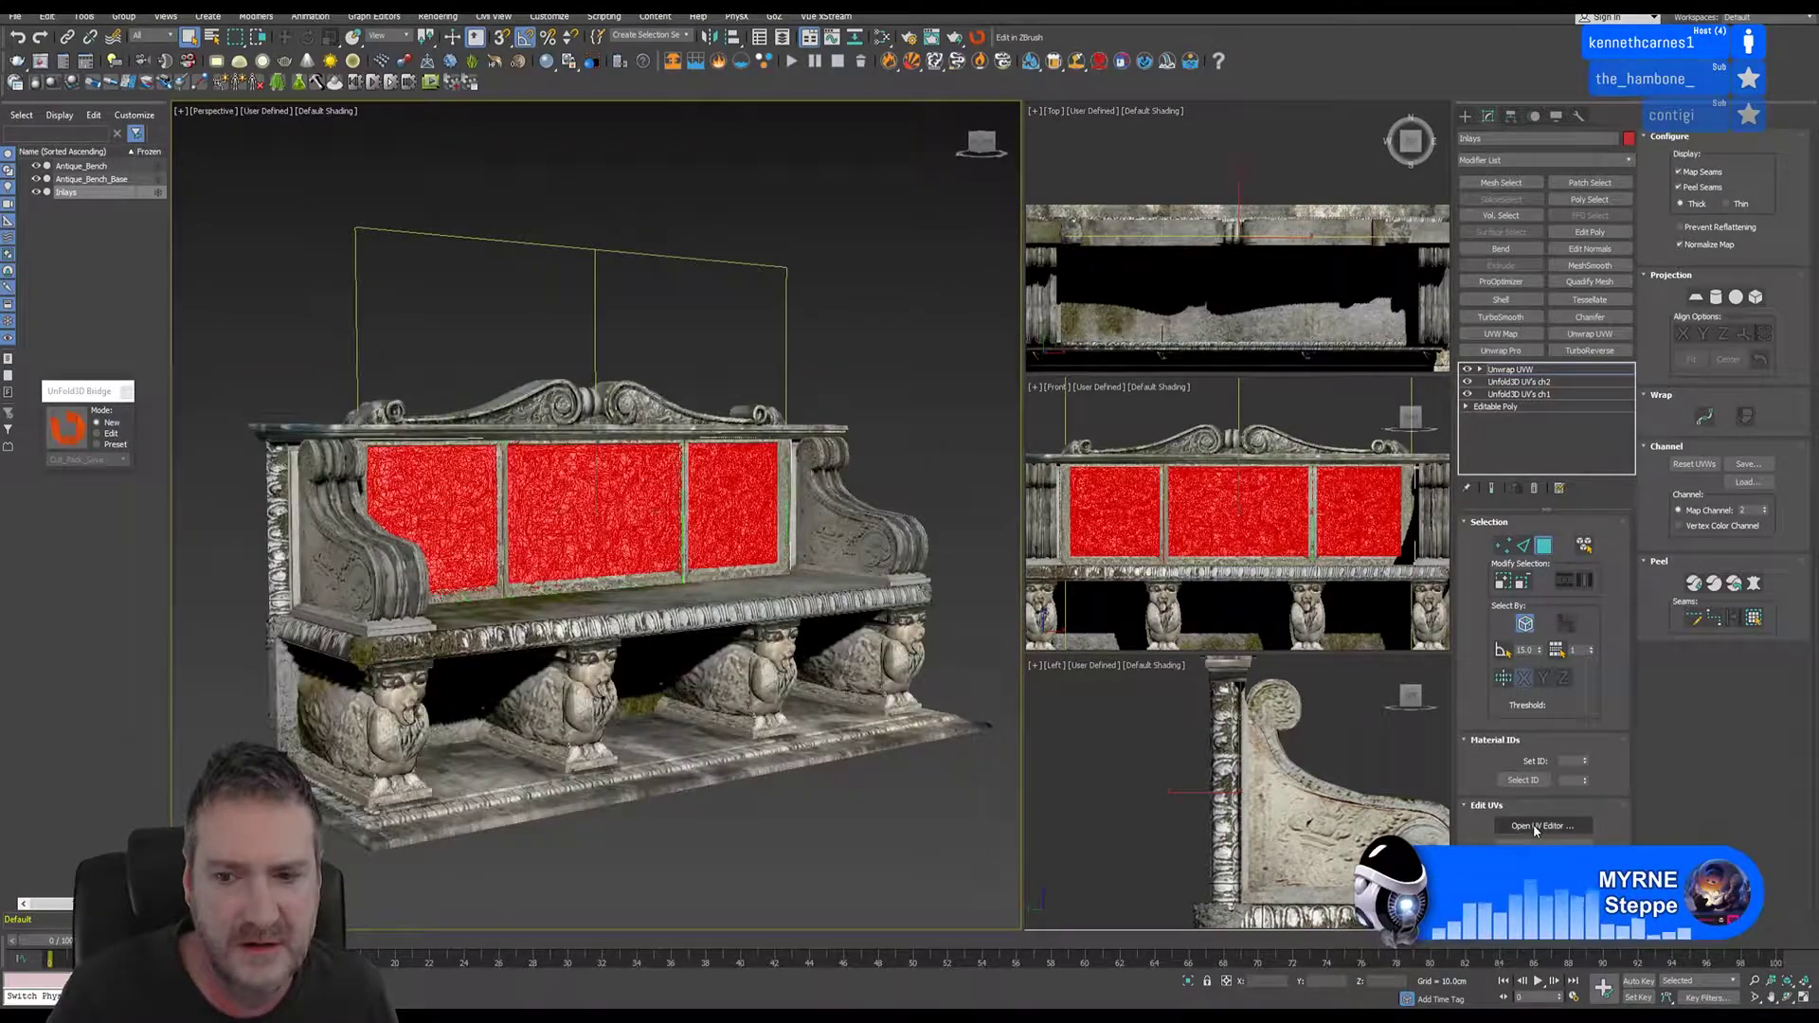
click(1542, 826)
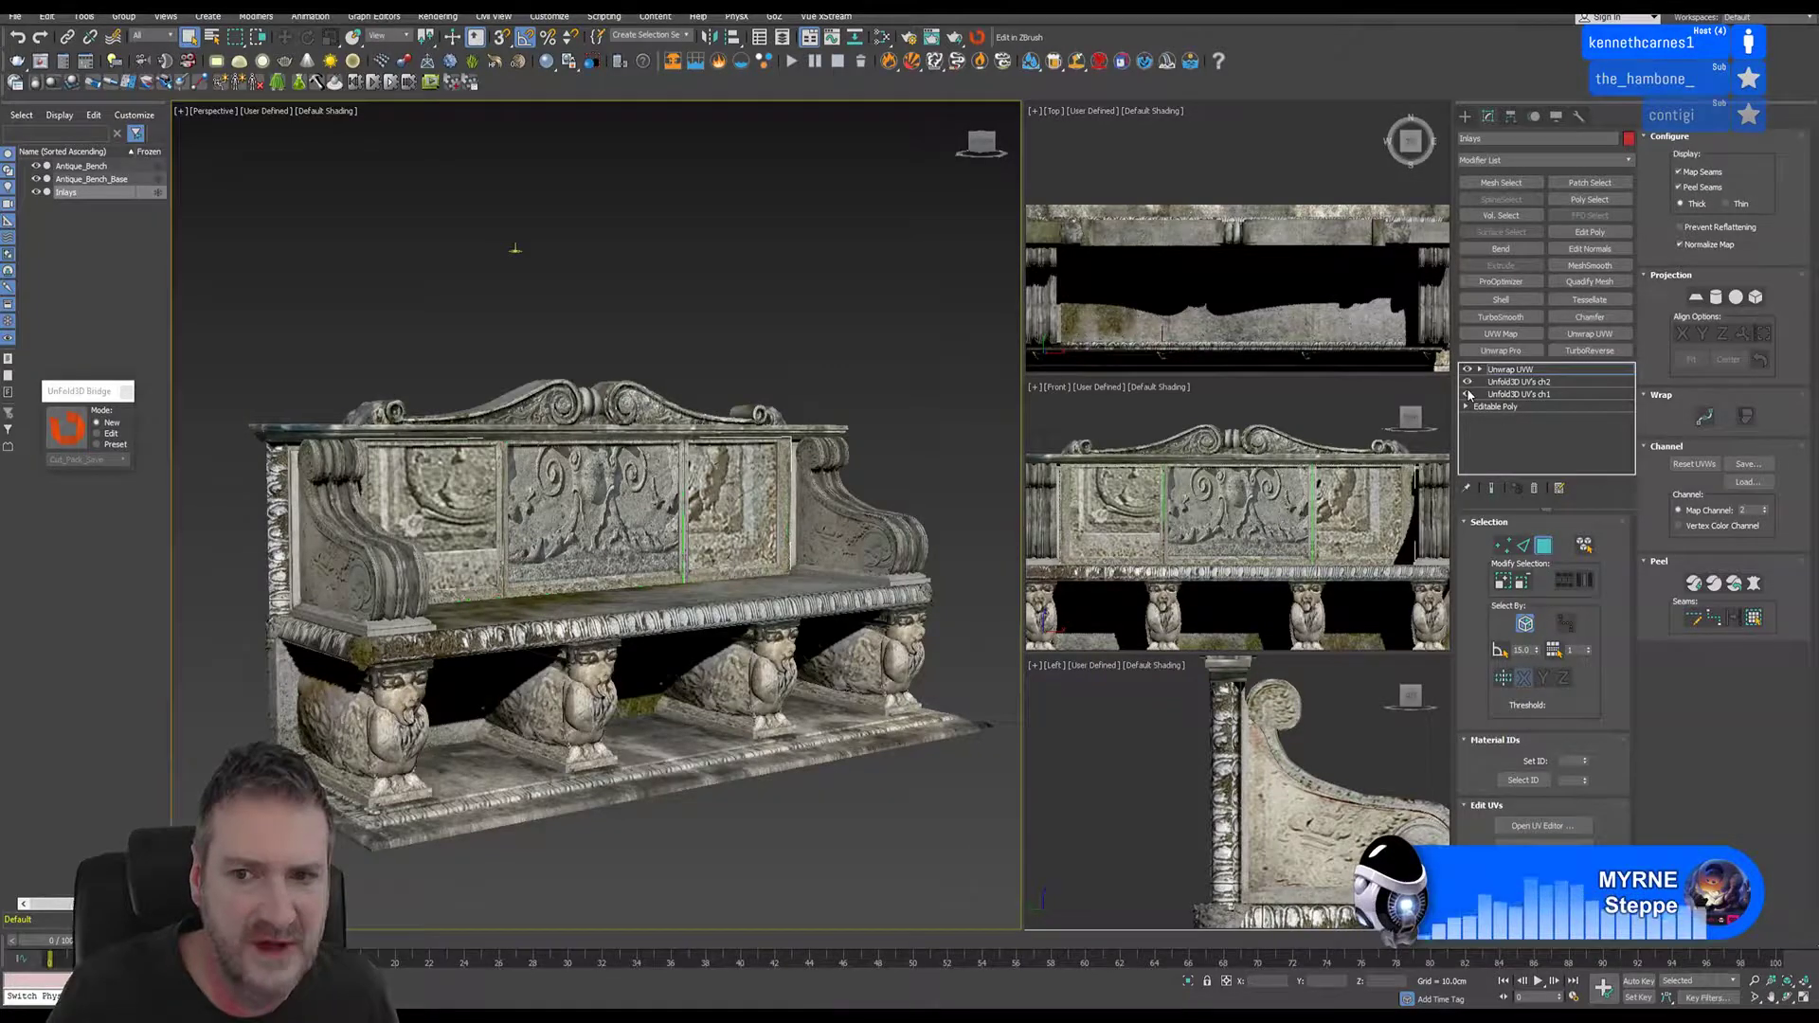
- Delete the extra Unfold3D UVs ch1 modifier from the inlays, accepting the topology warning
click(1523, 394)
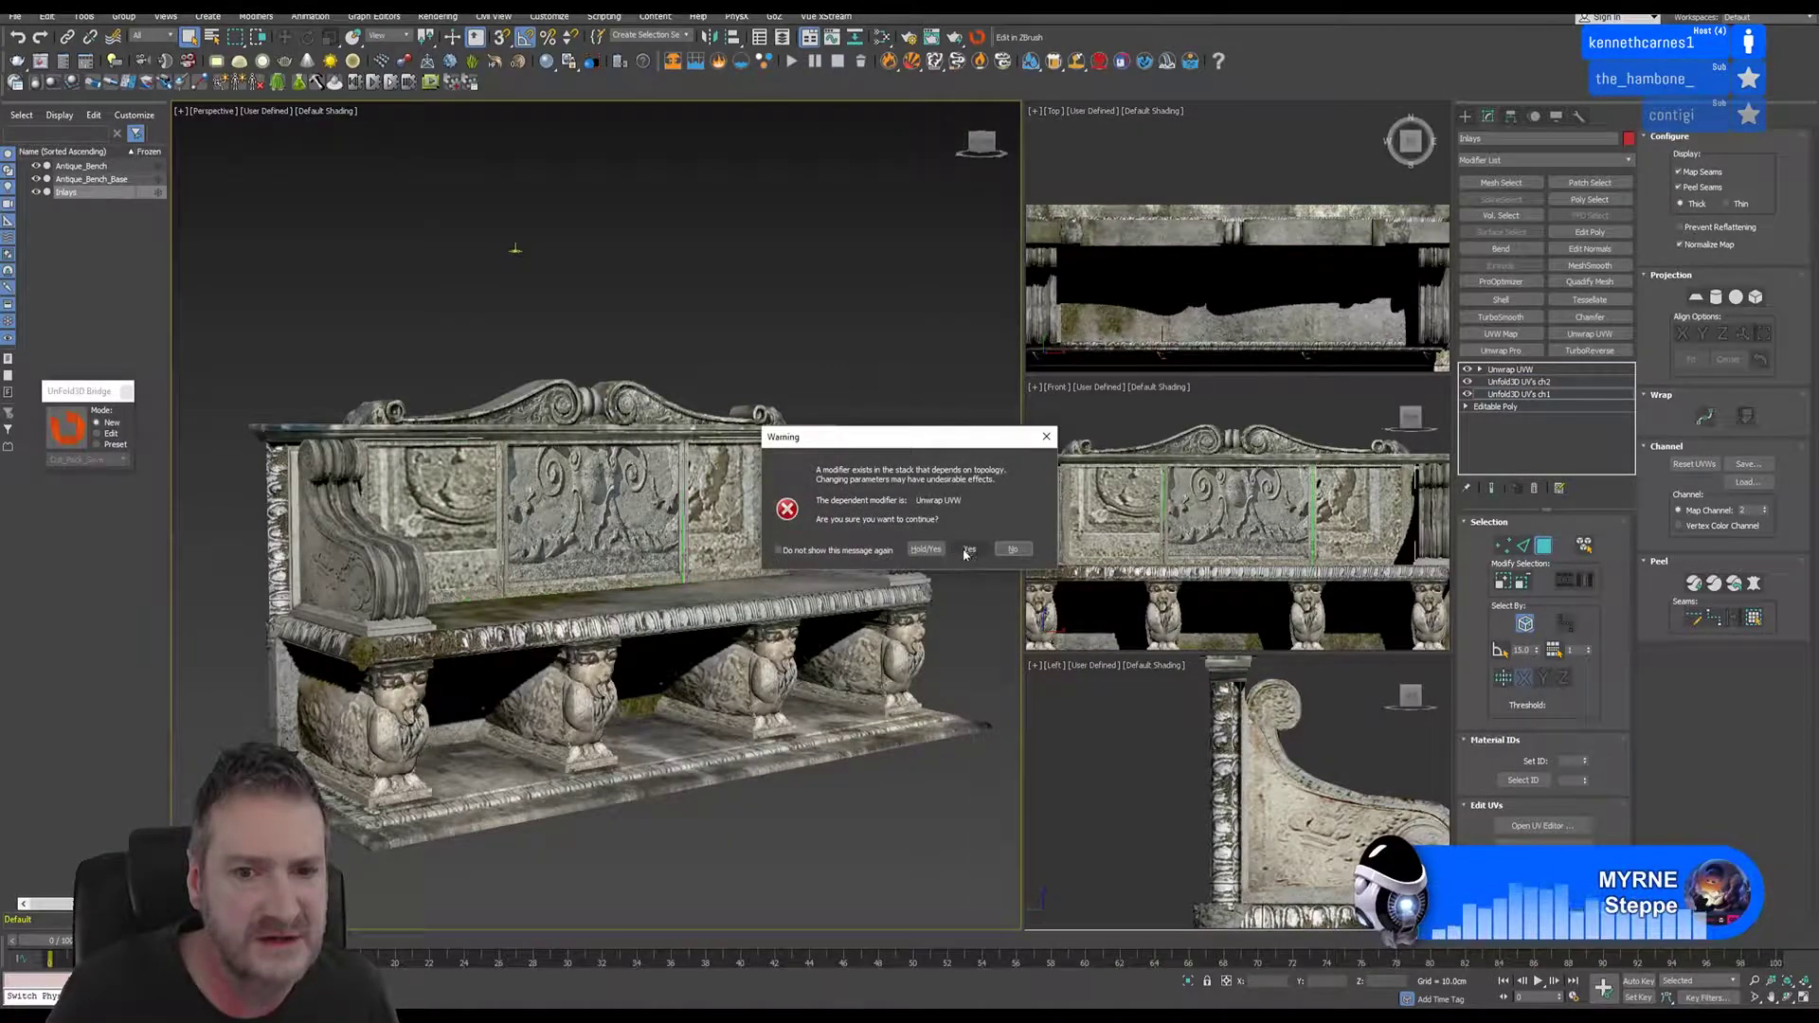
click(969, 549)
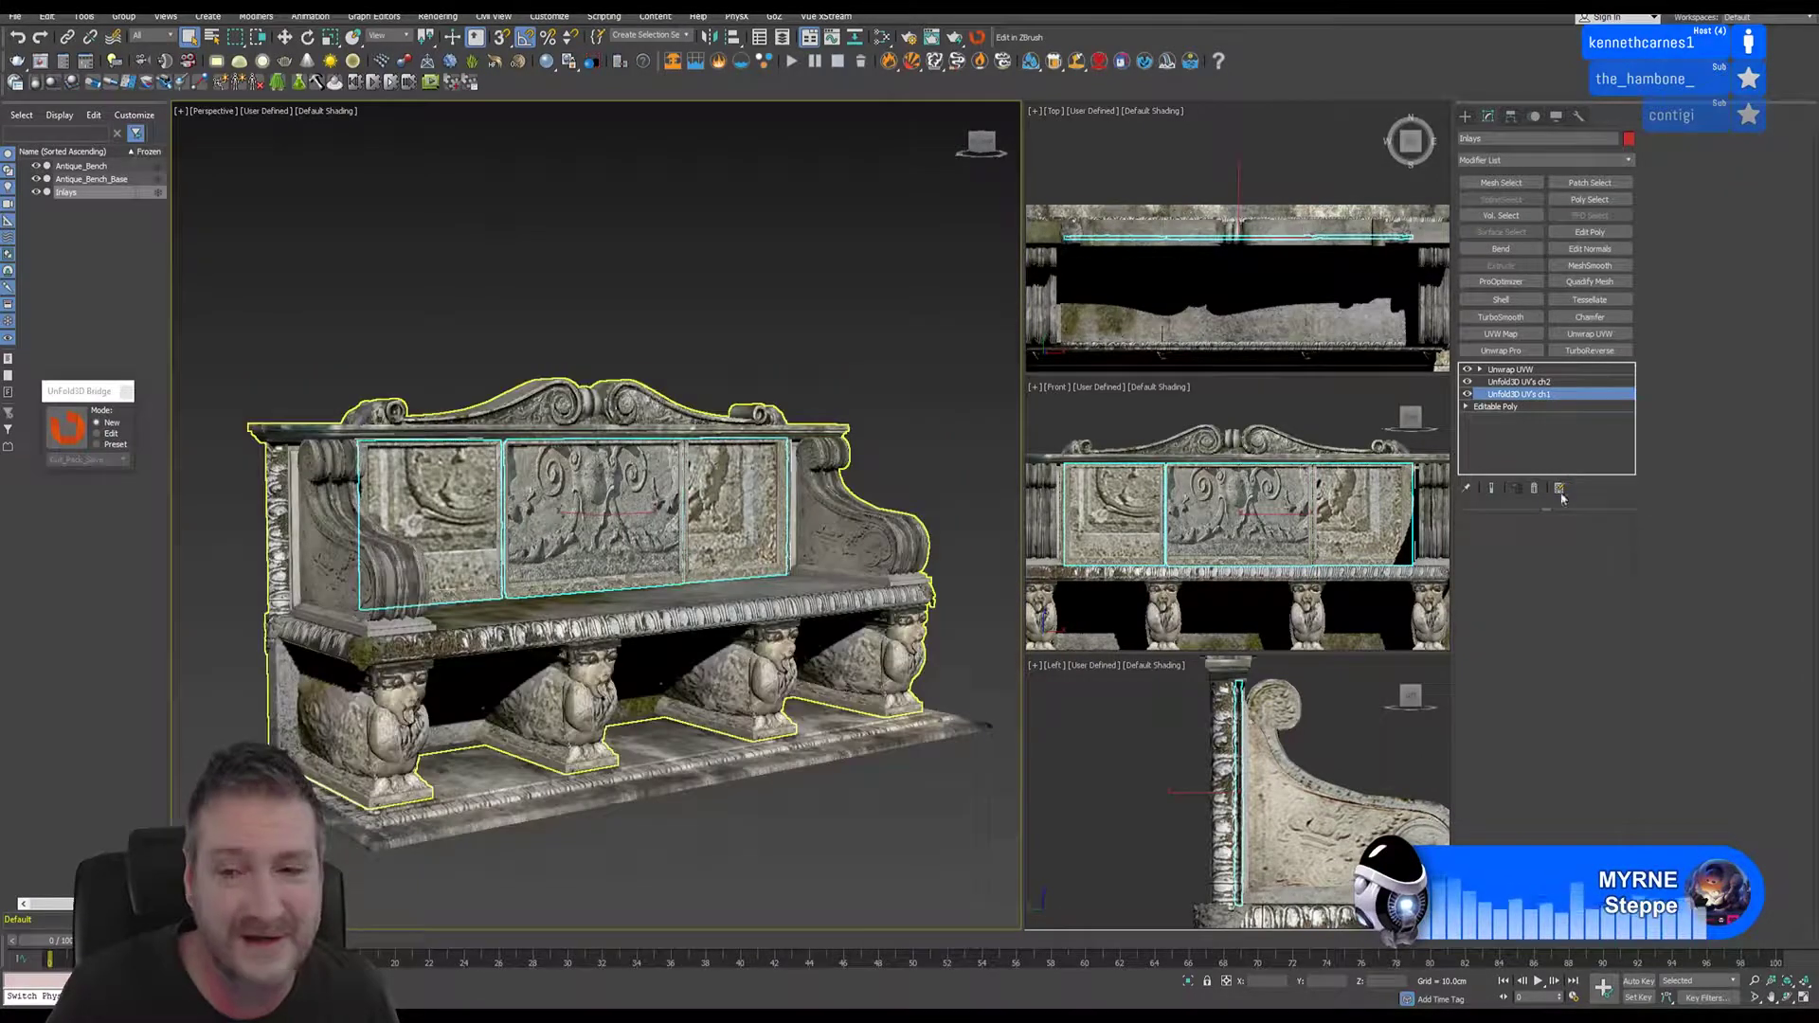
click(1535, 489)
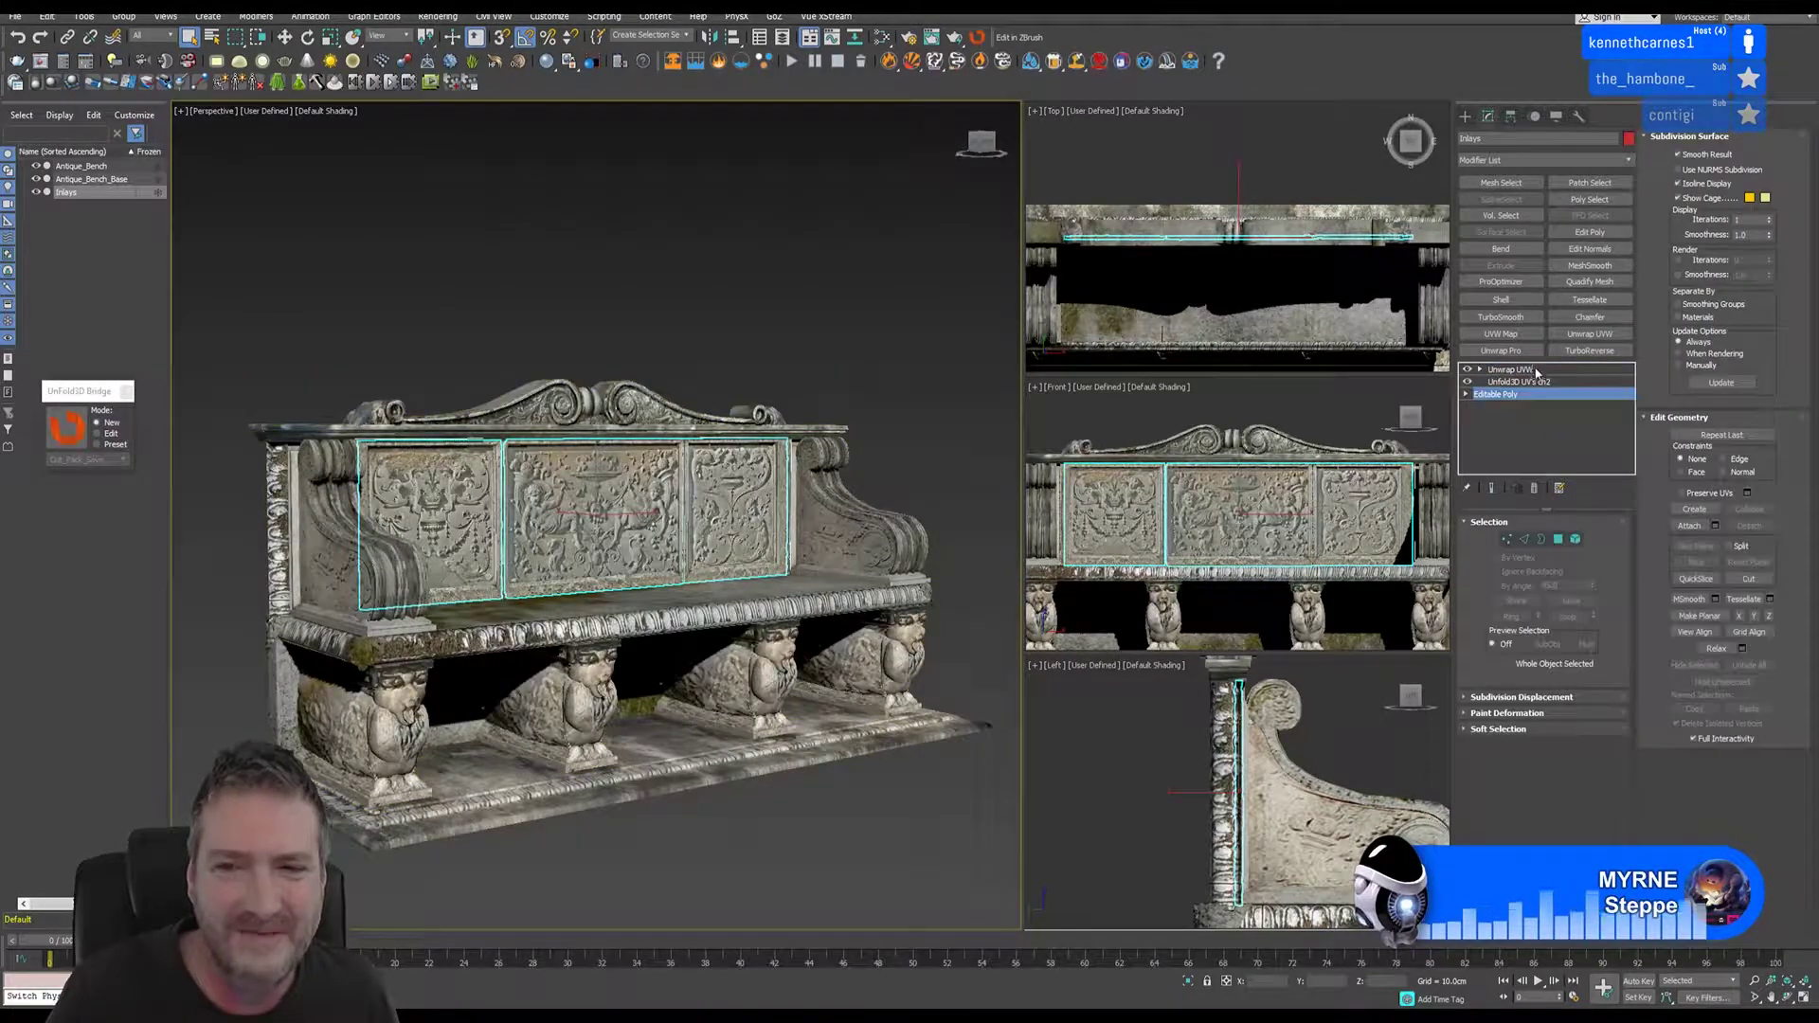
- Check the inlays' channel 2 UVs in the UV Editor, then exit polygon mode and clear the selection
click(1537, 369)
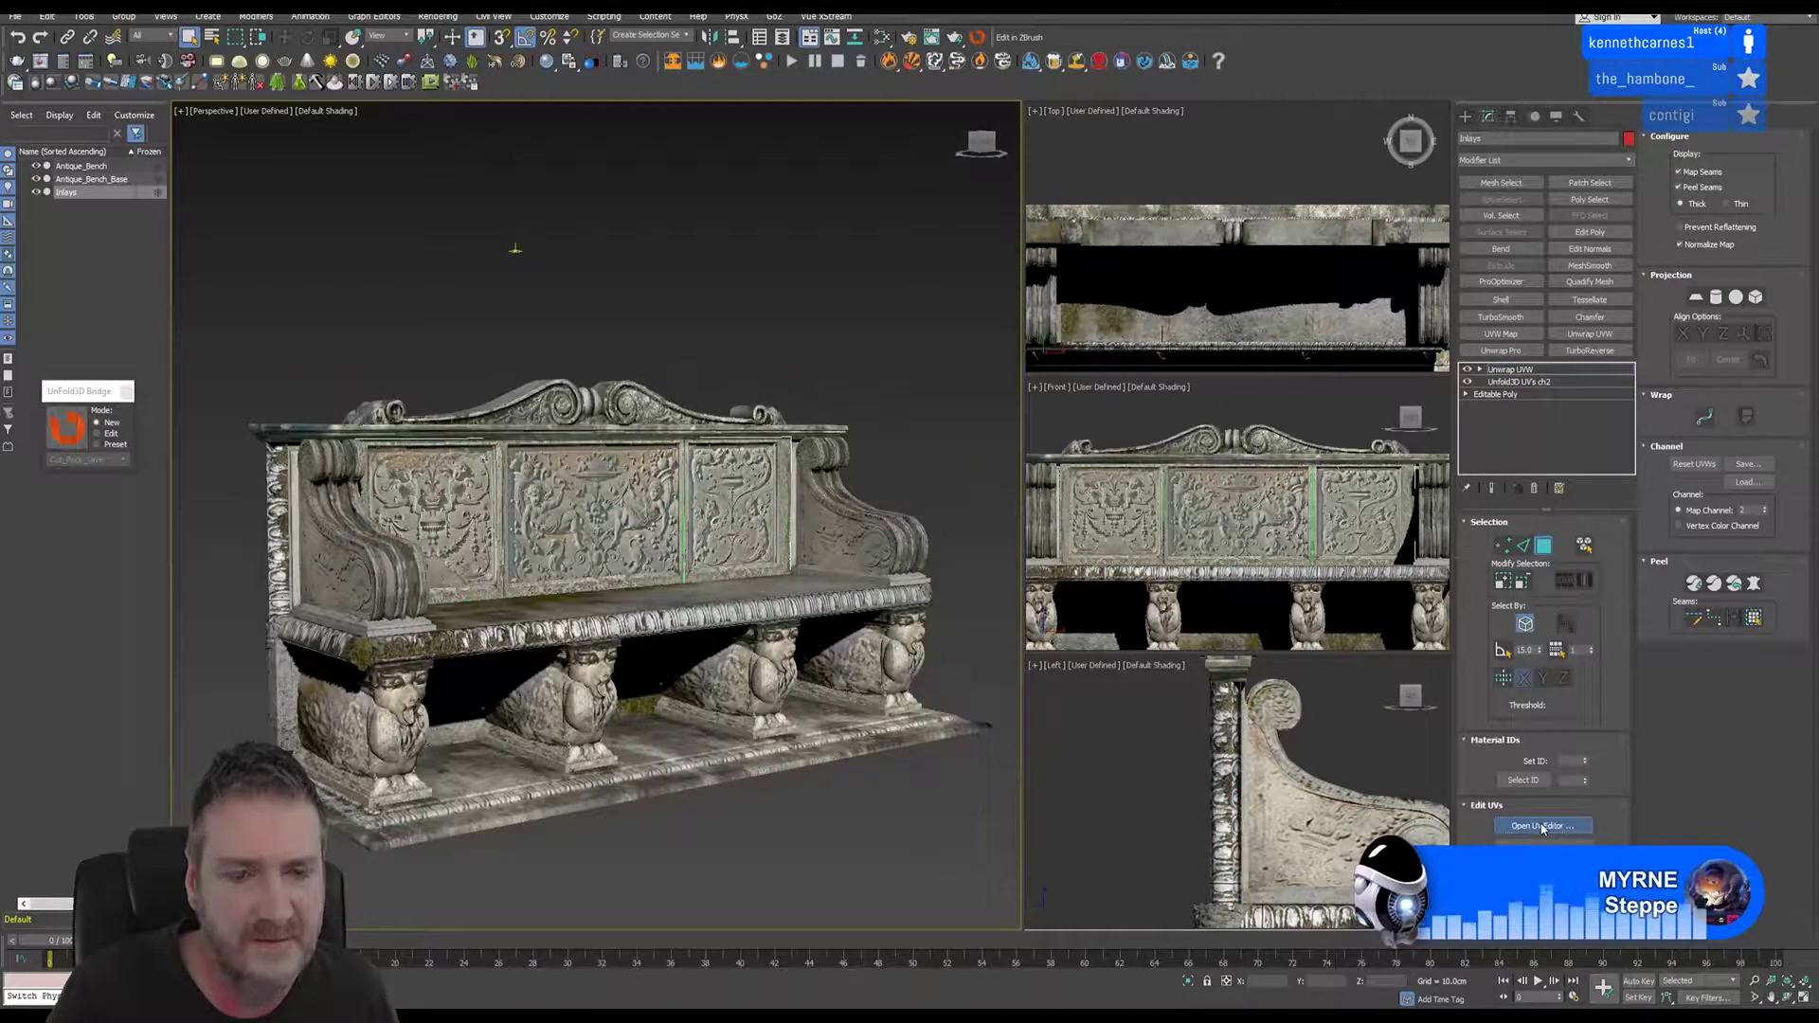
click(1542, 826)
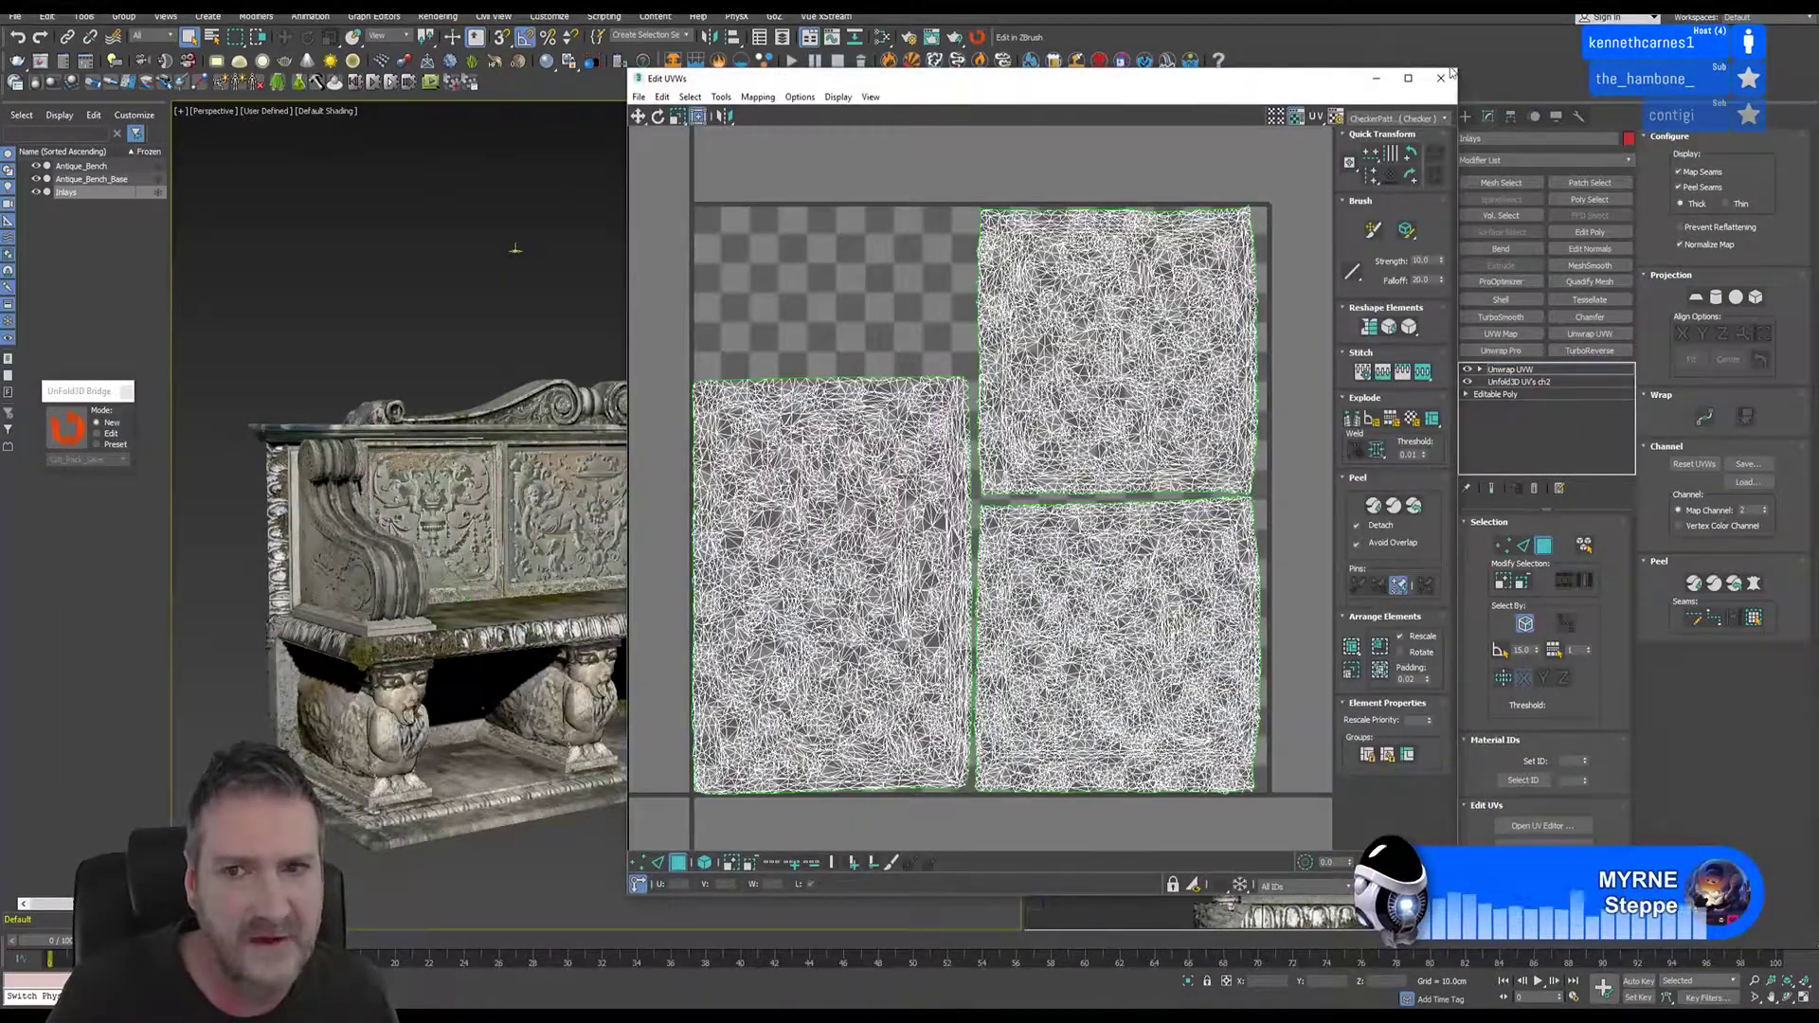
click(1442, 77)
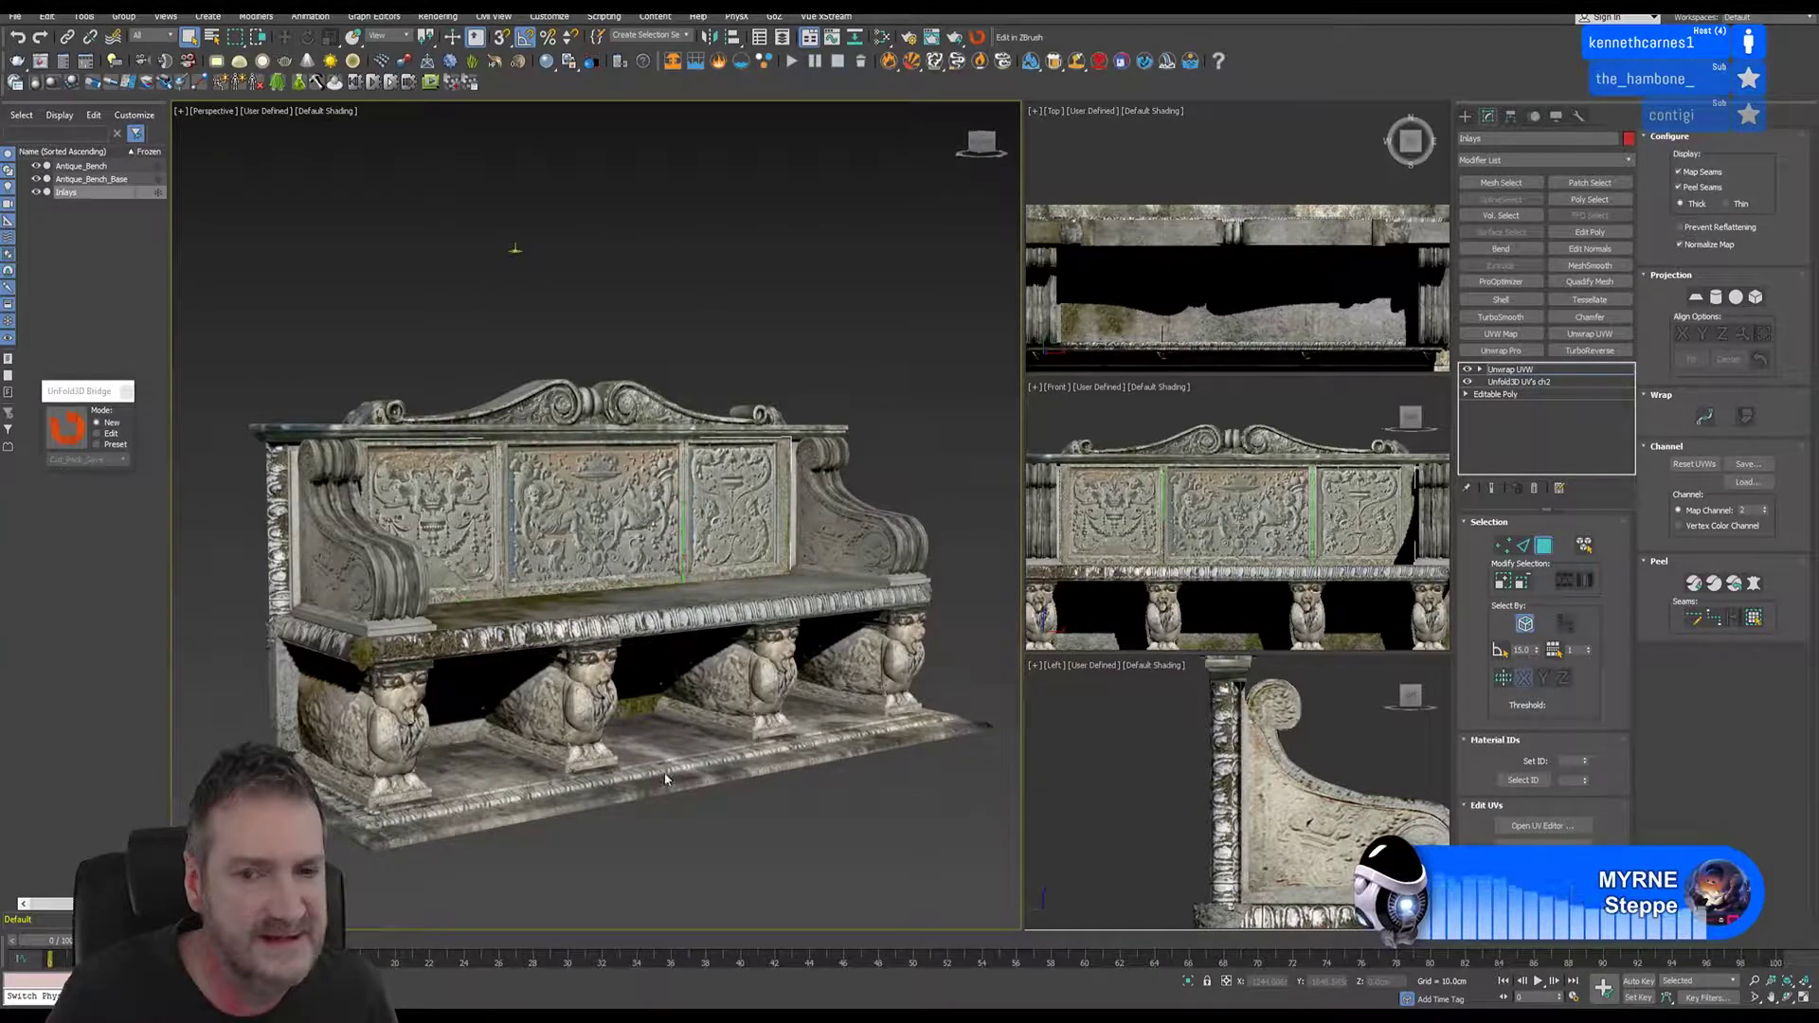
click(1544, 547)
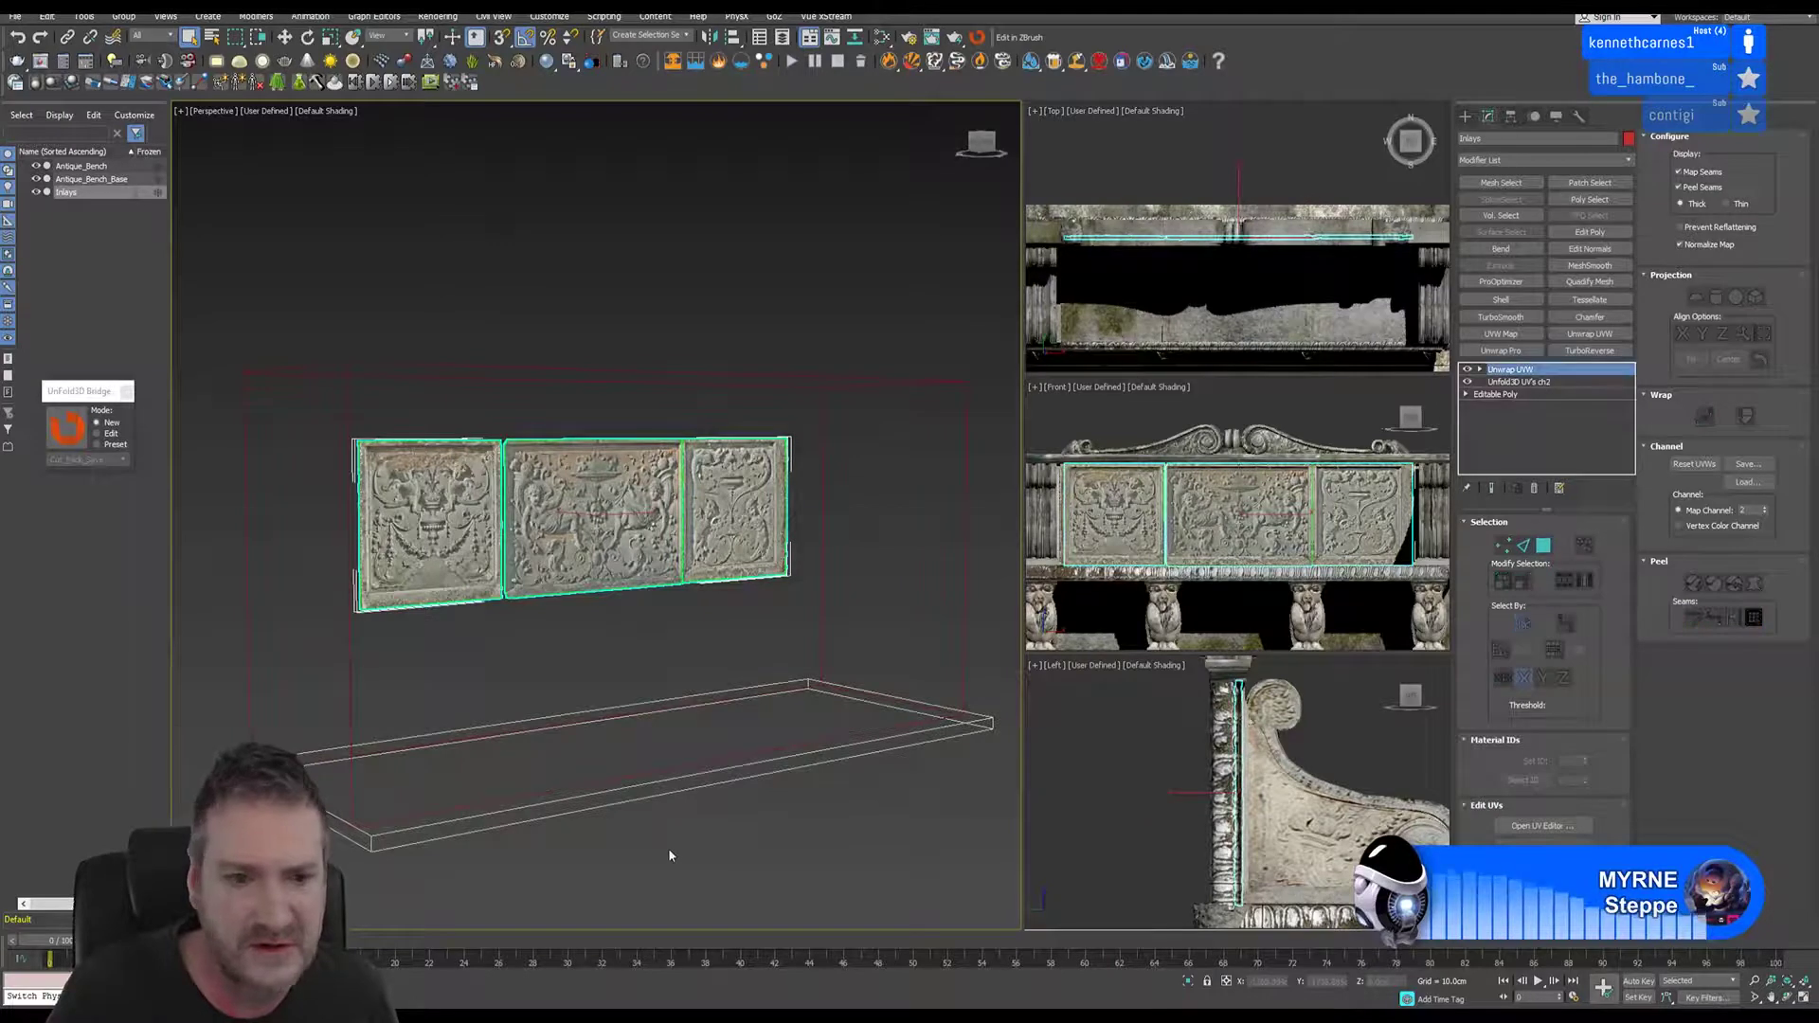
click(652, 800)
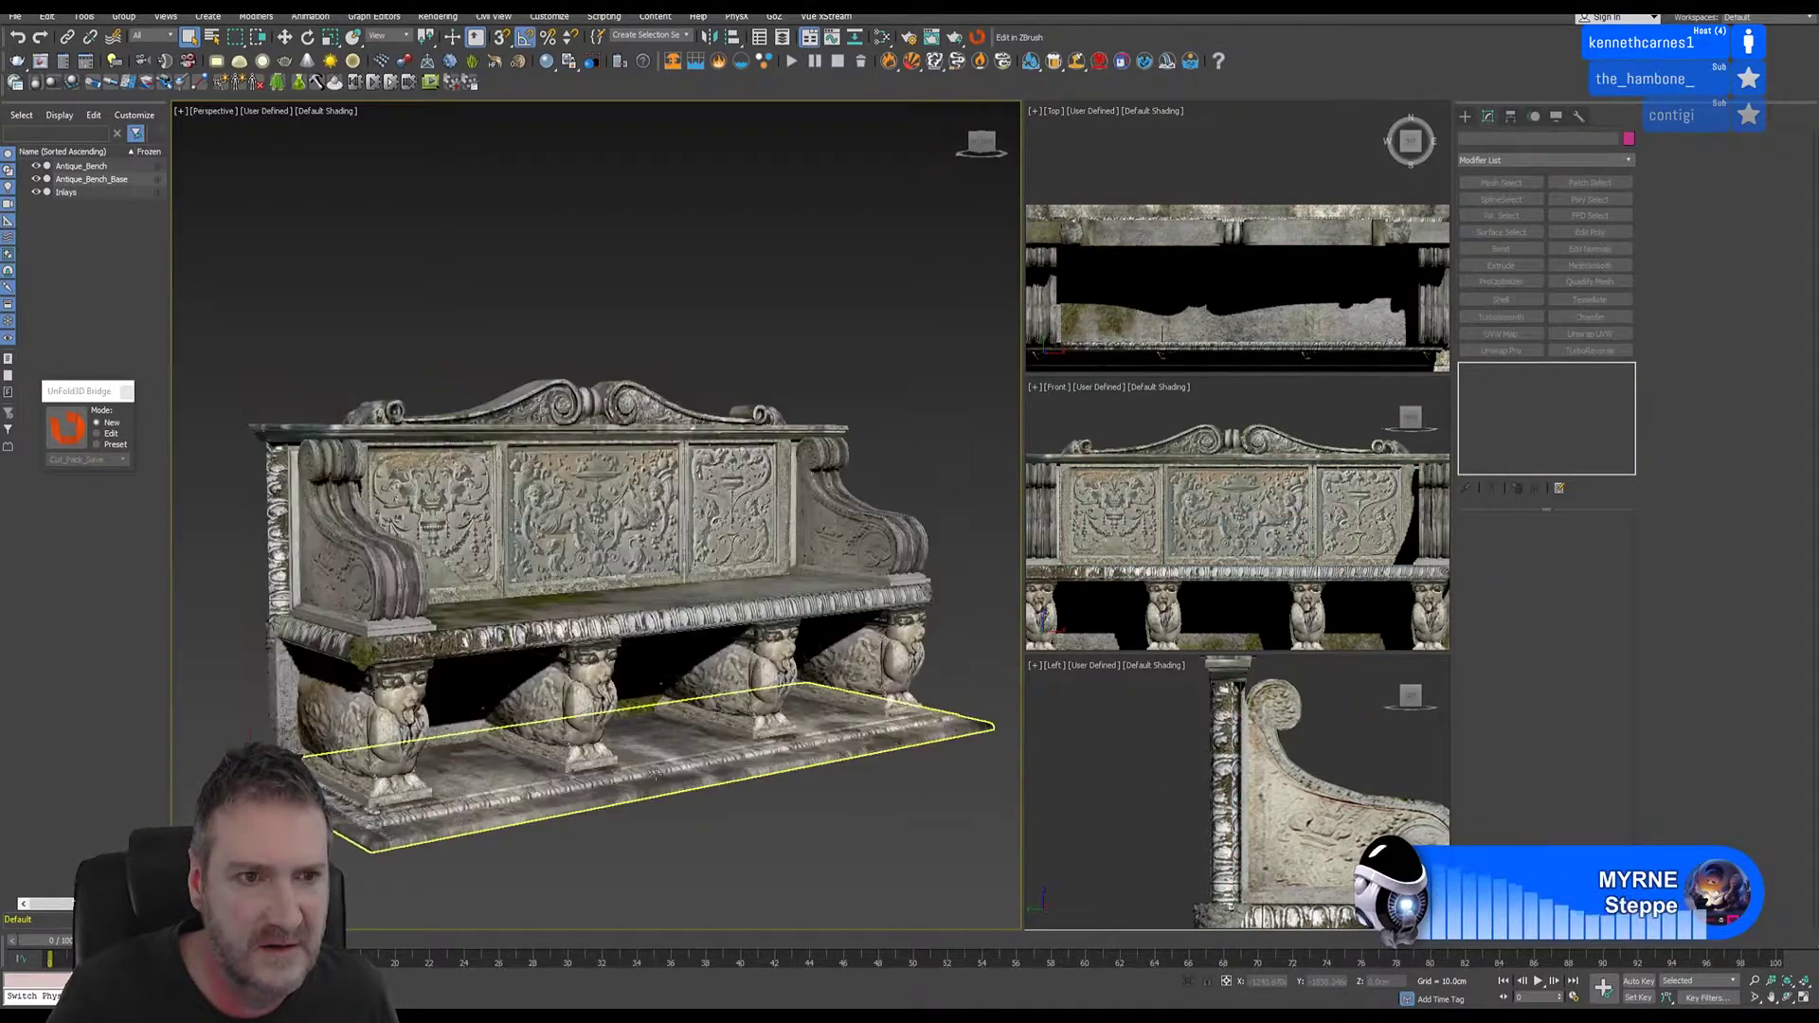
- Send Antique_Bench_Base to Unfold3D and select its sharp edges with Disto Control enabled
click(658, 777)
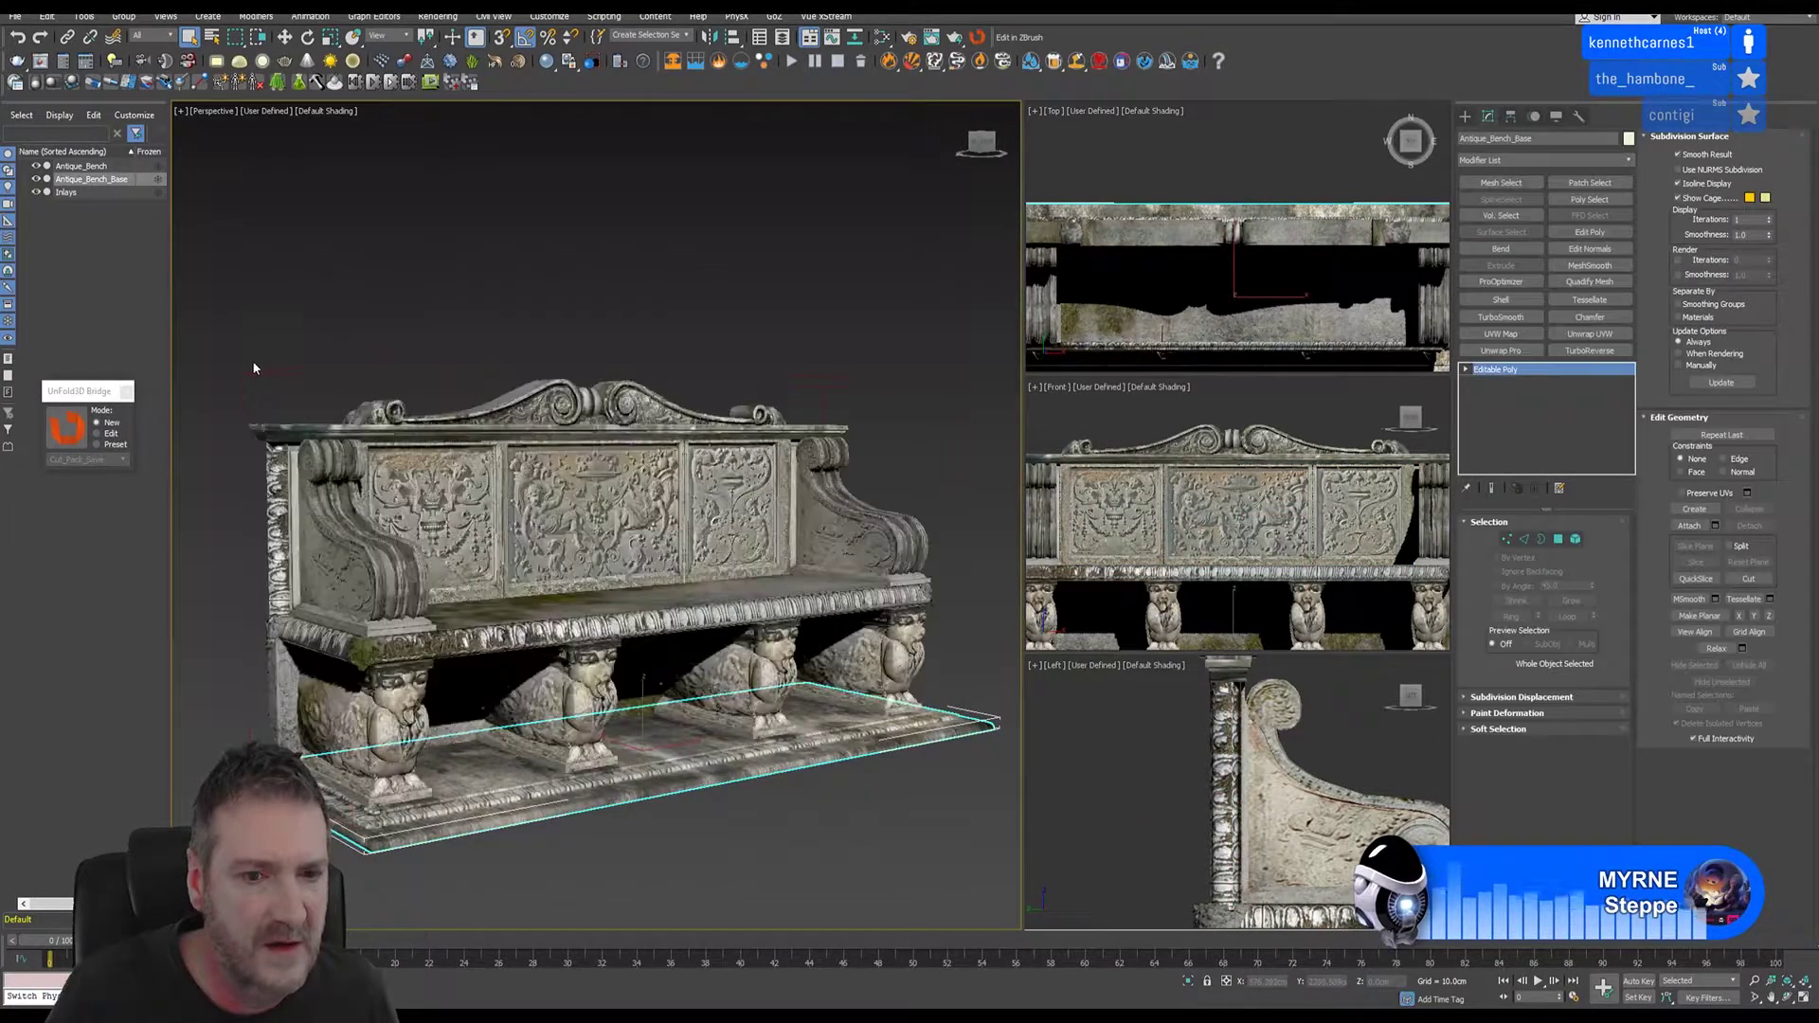
click(69, 431)
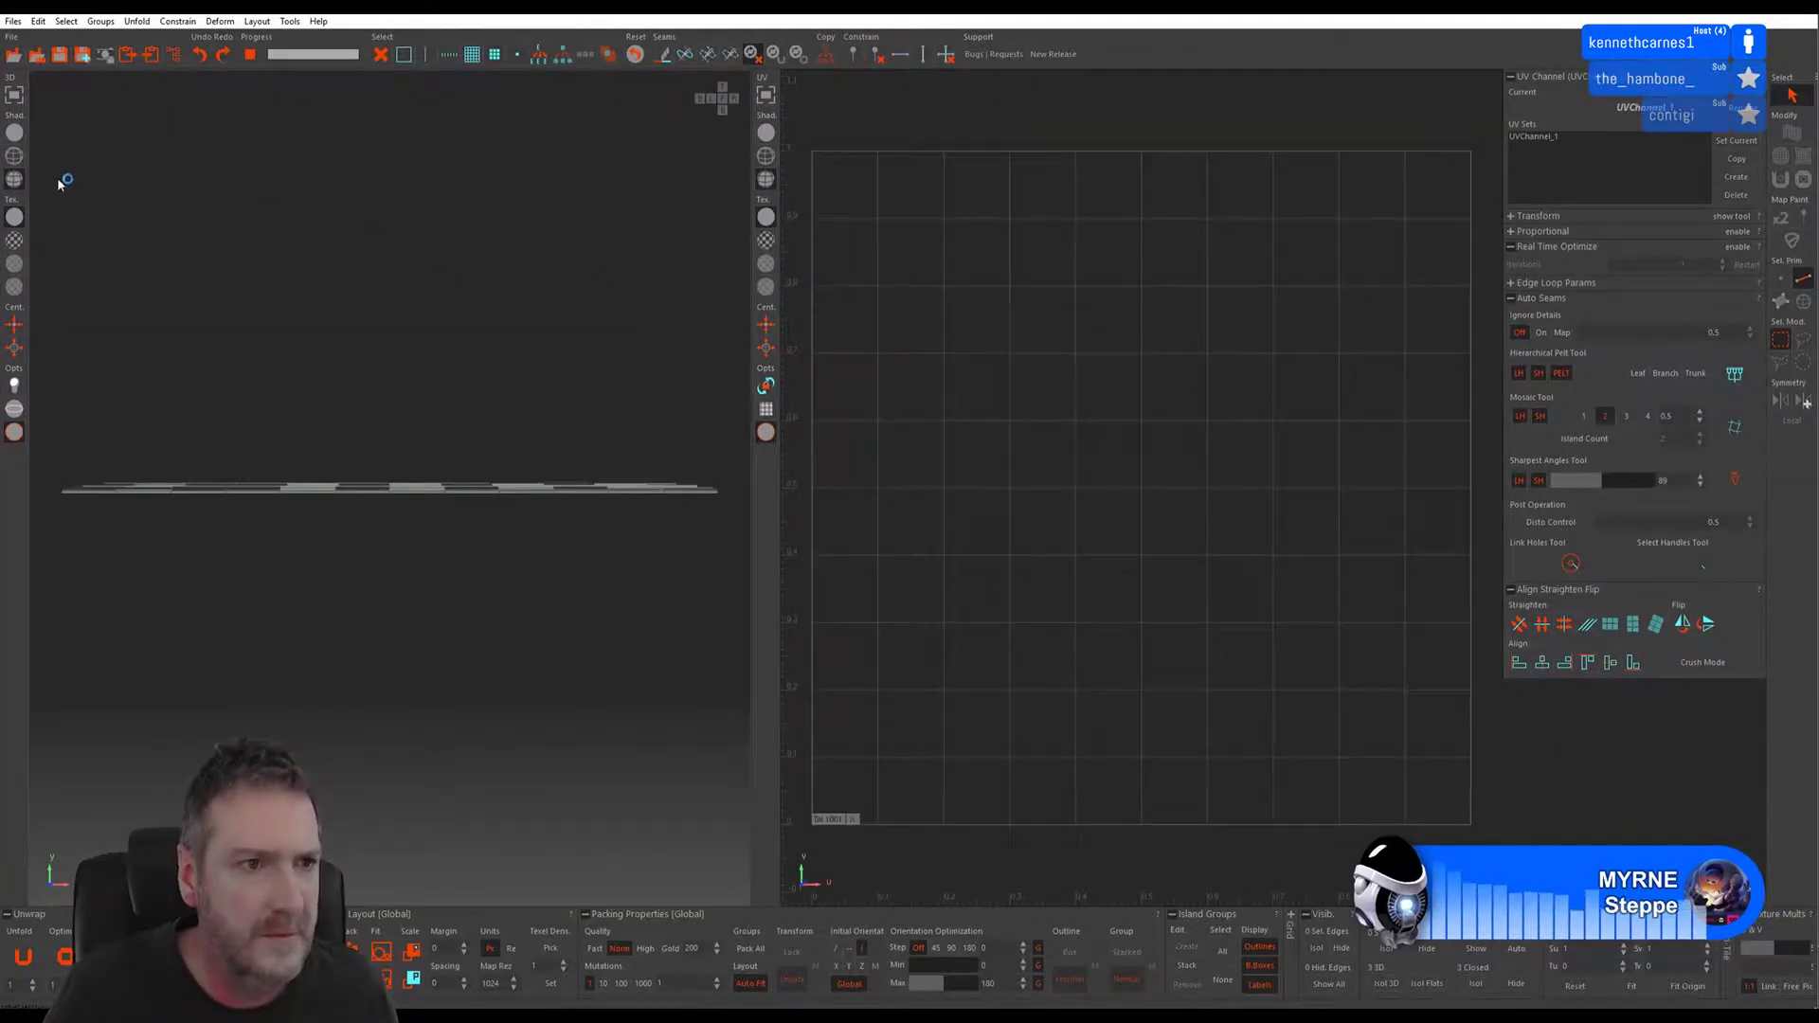
alt+drag(199, 384, 401, 396)
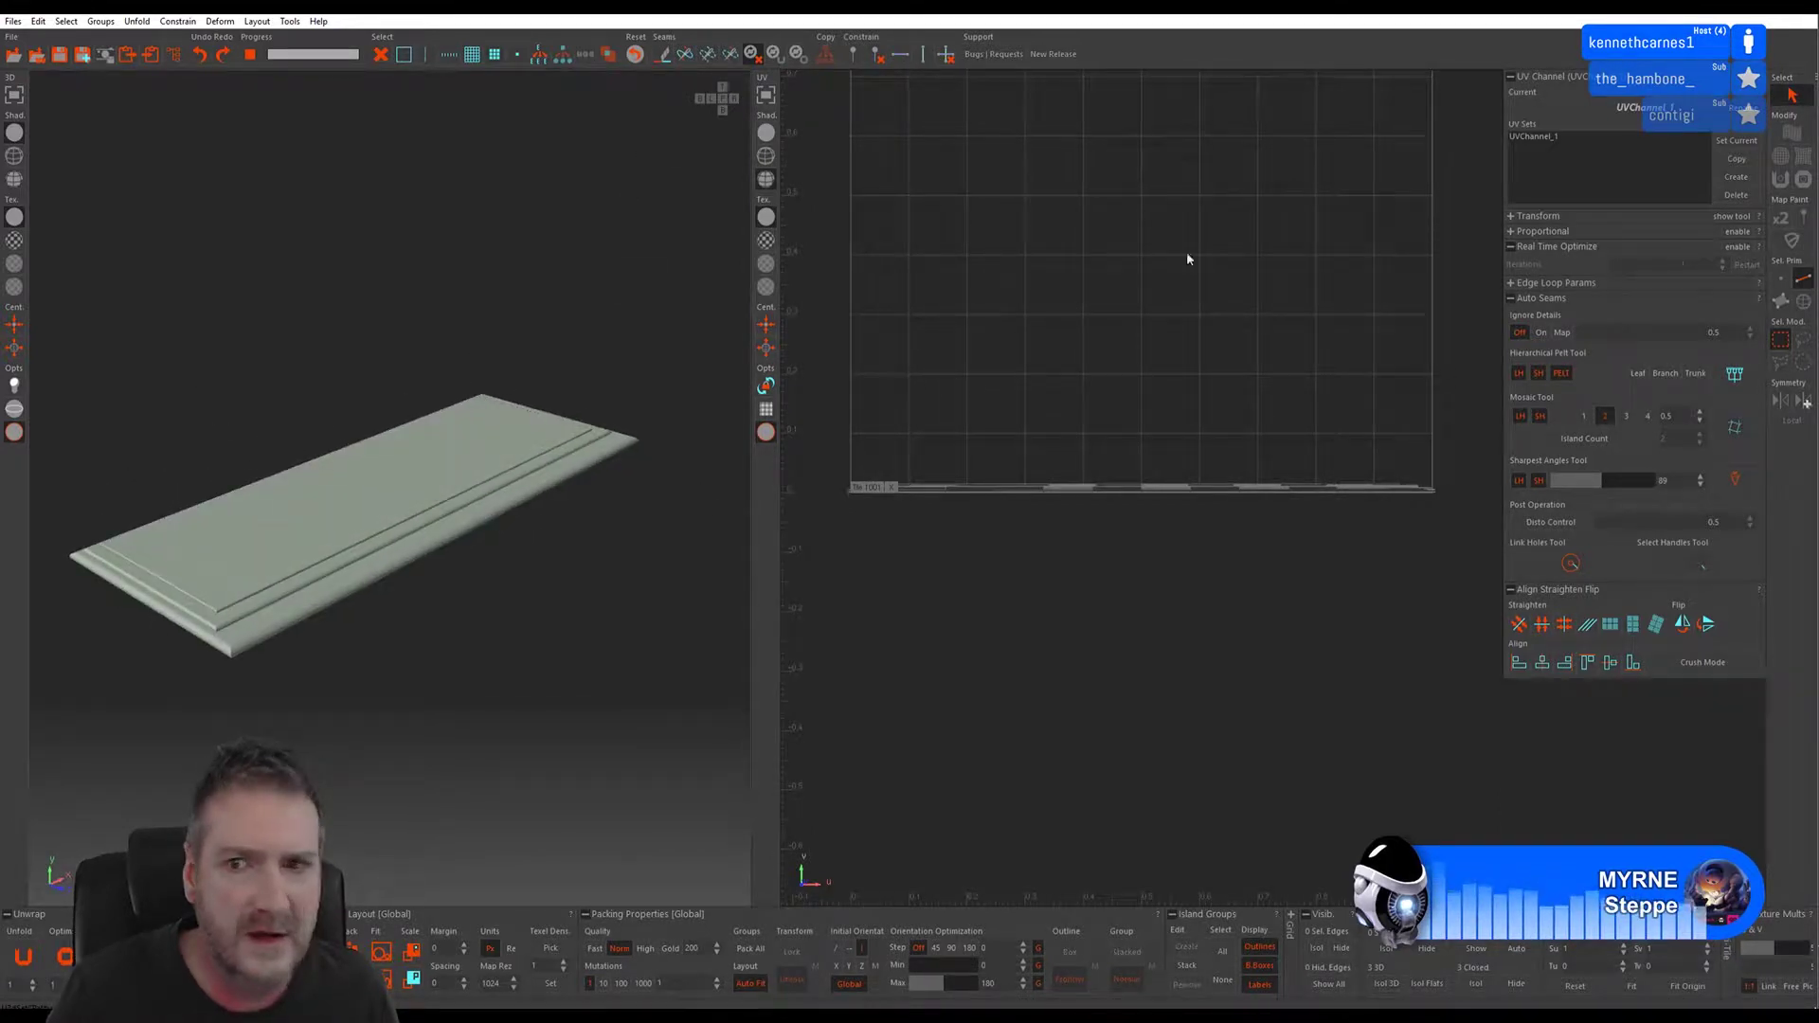
click(1550, 524)
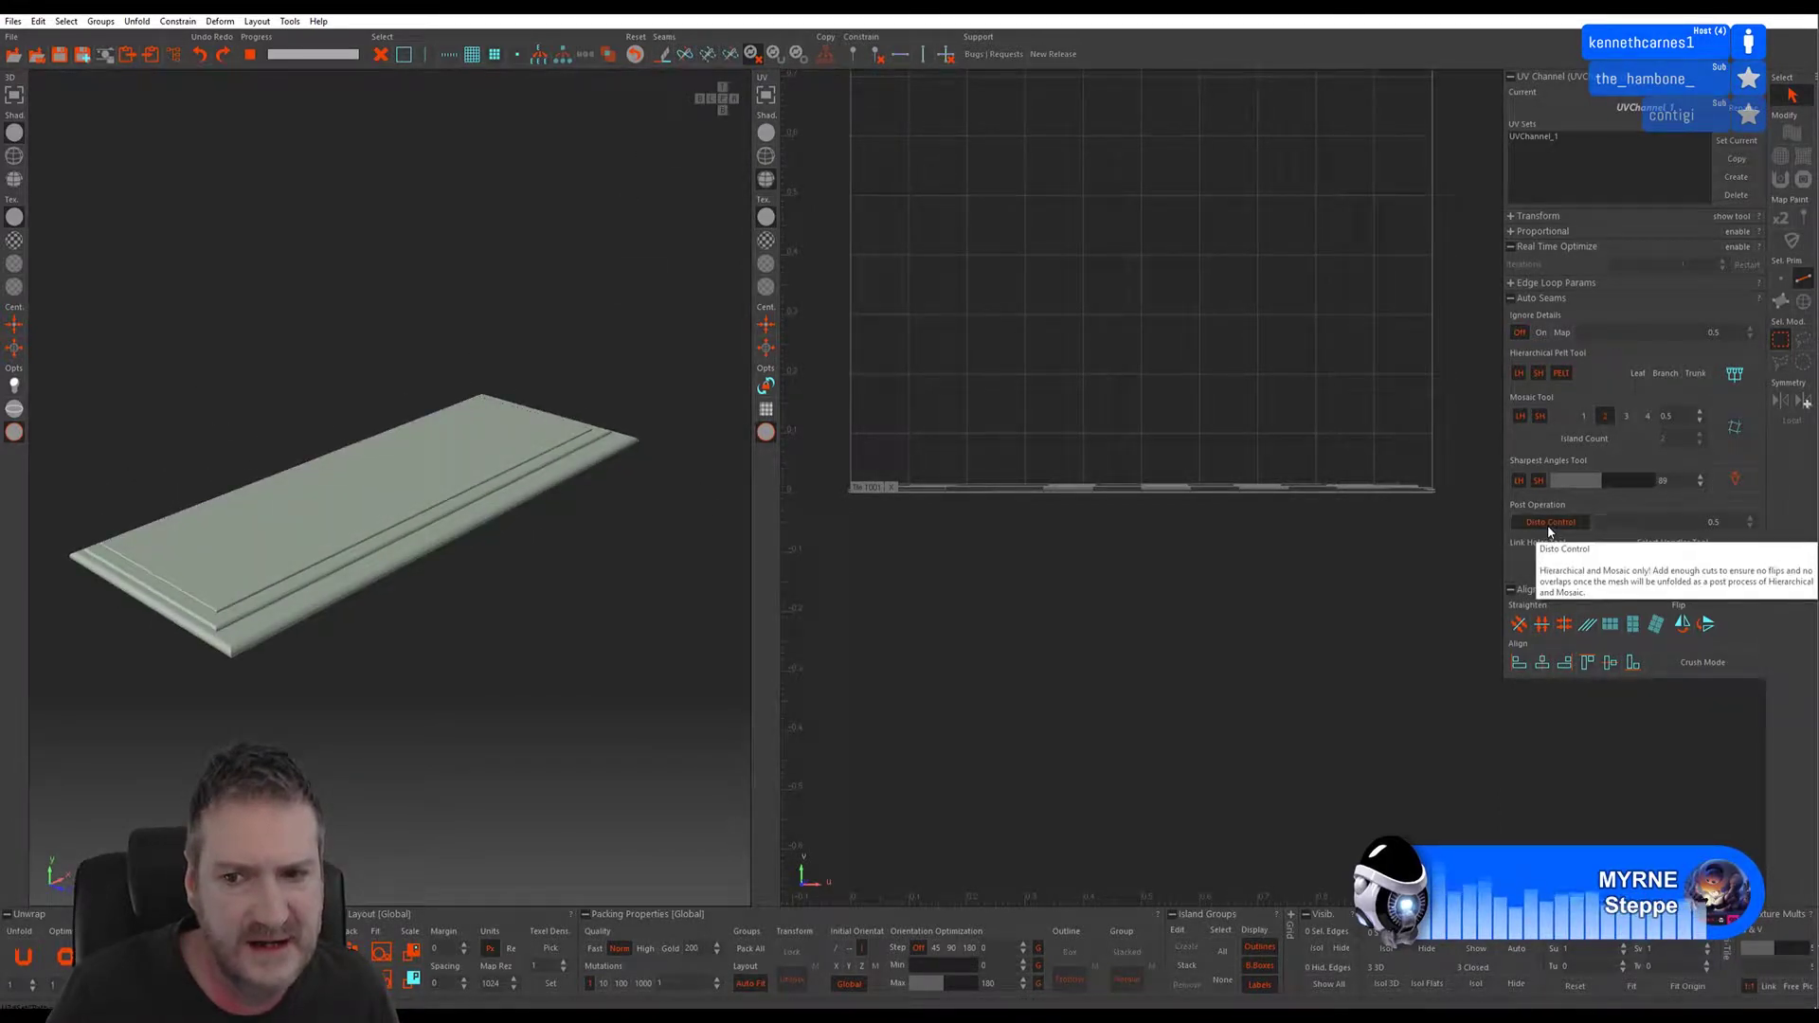
click(1738, 480)
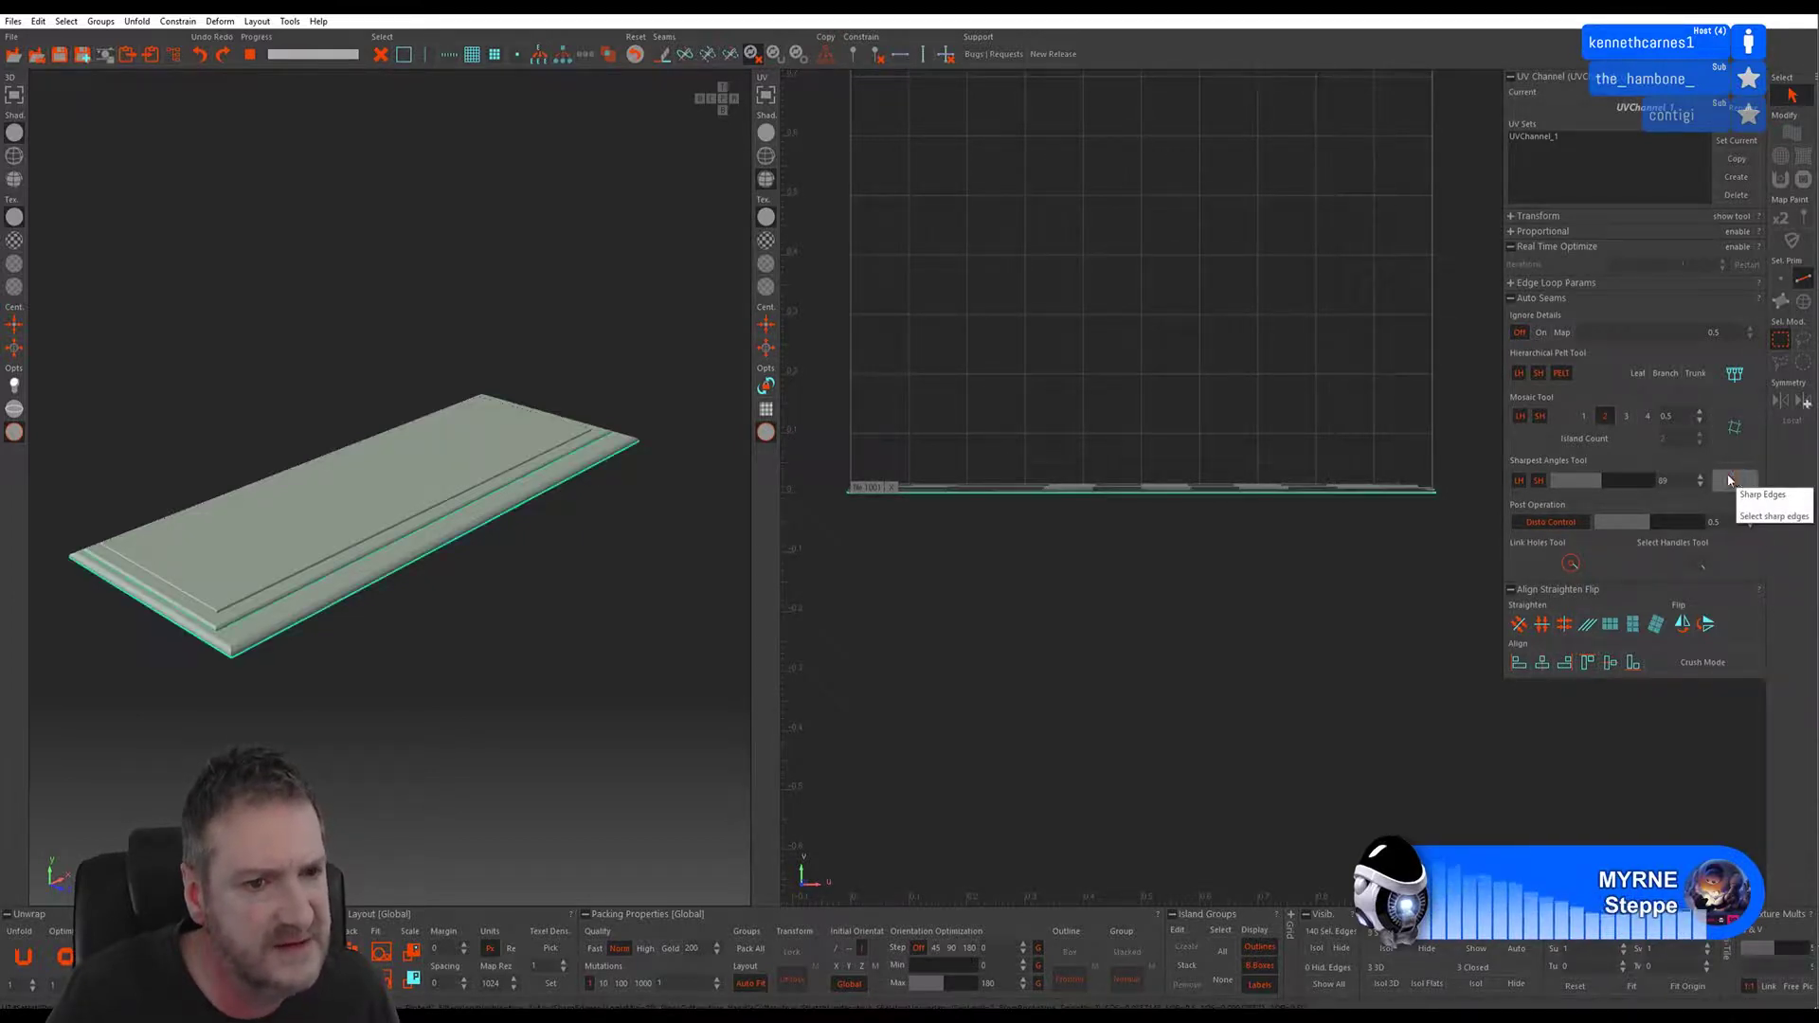
mouse_move(396, 682)
middle_down()
mouse_move(563, 664)
mouse_move(592, 618)
mouse_move(528, 577)
mouse_move(421, 671)
middle_up()
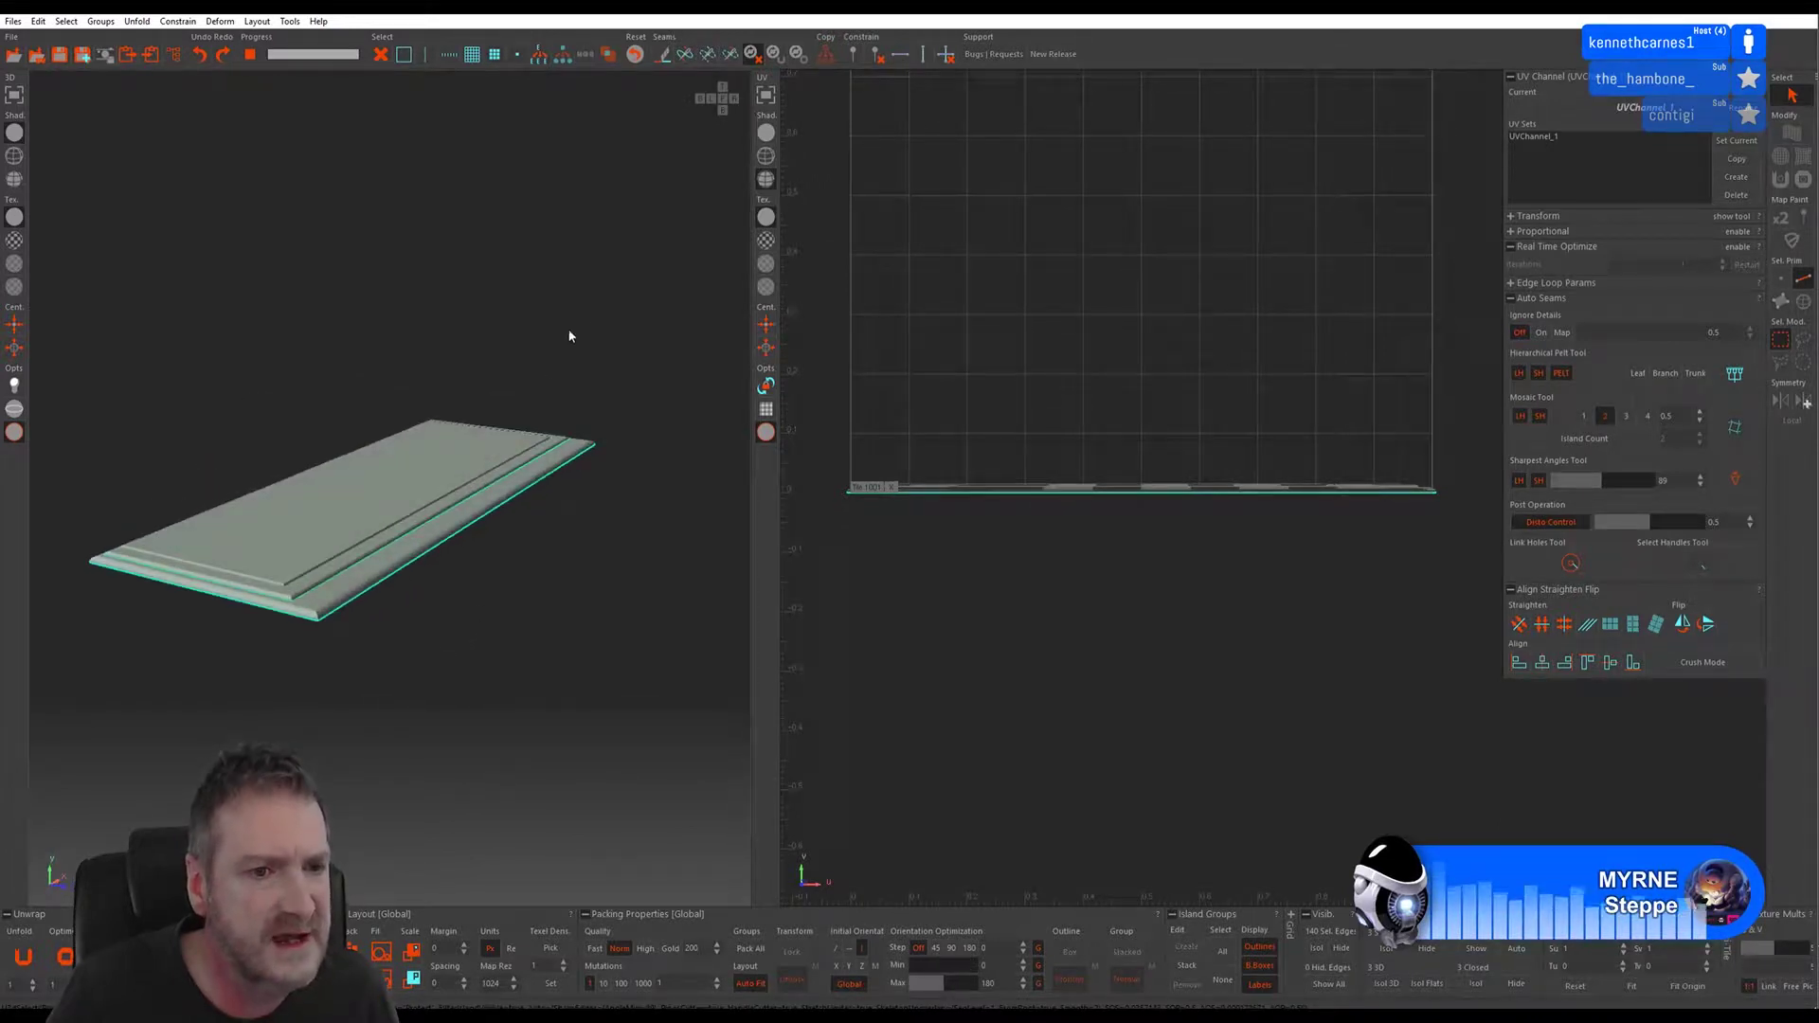
- Cut the sharp edges into seams, unfold the slab, and preview it with a checker texture
key(c)
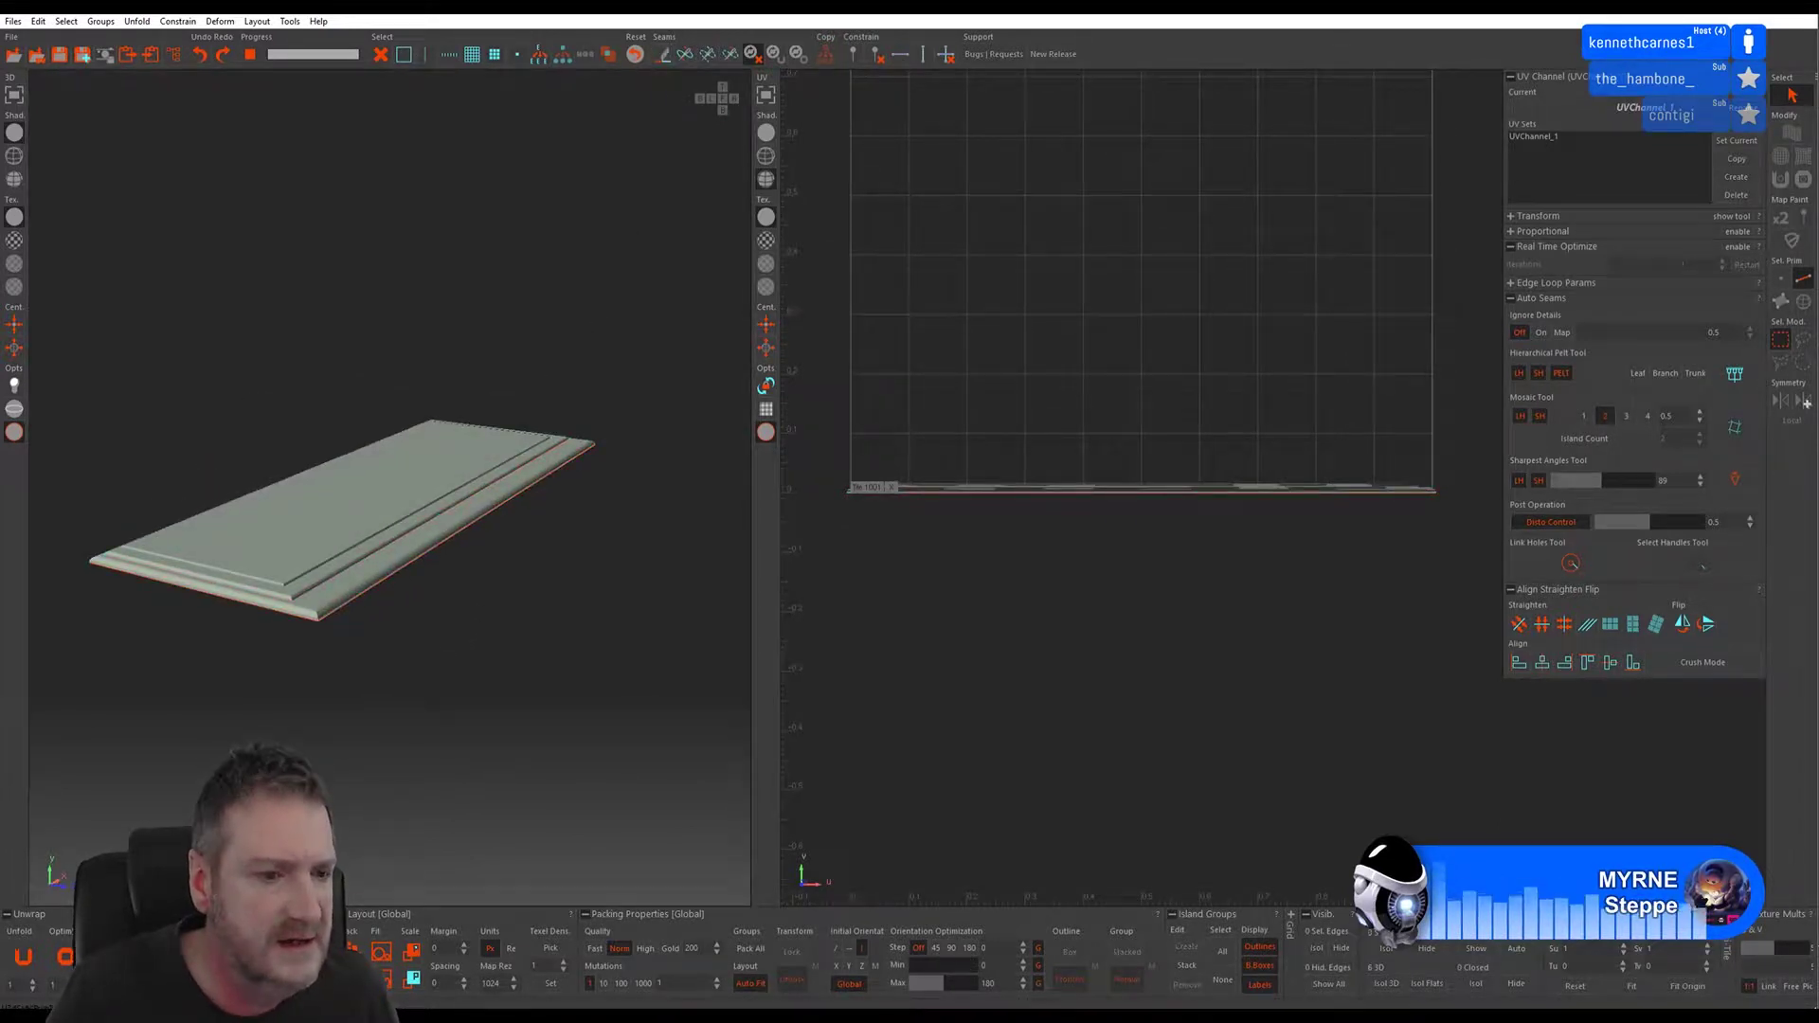
click(23, 956)
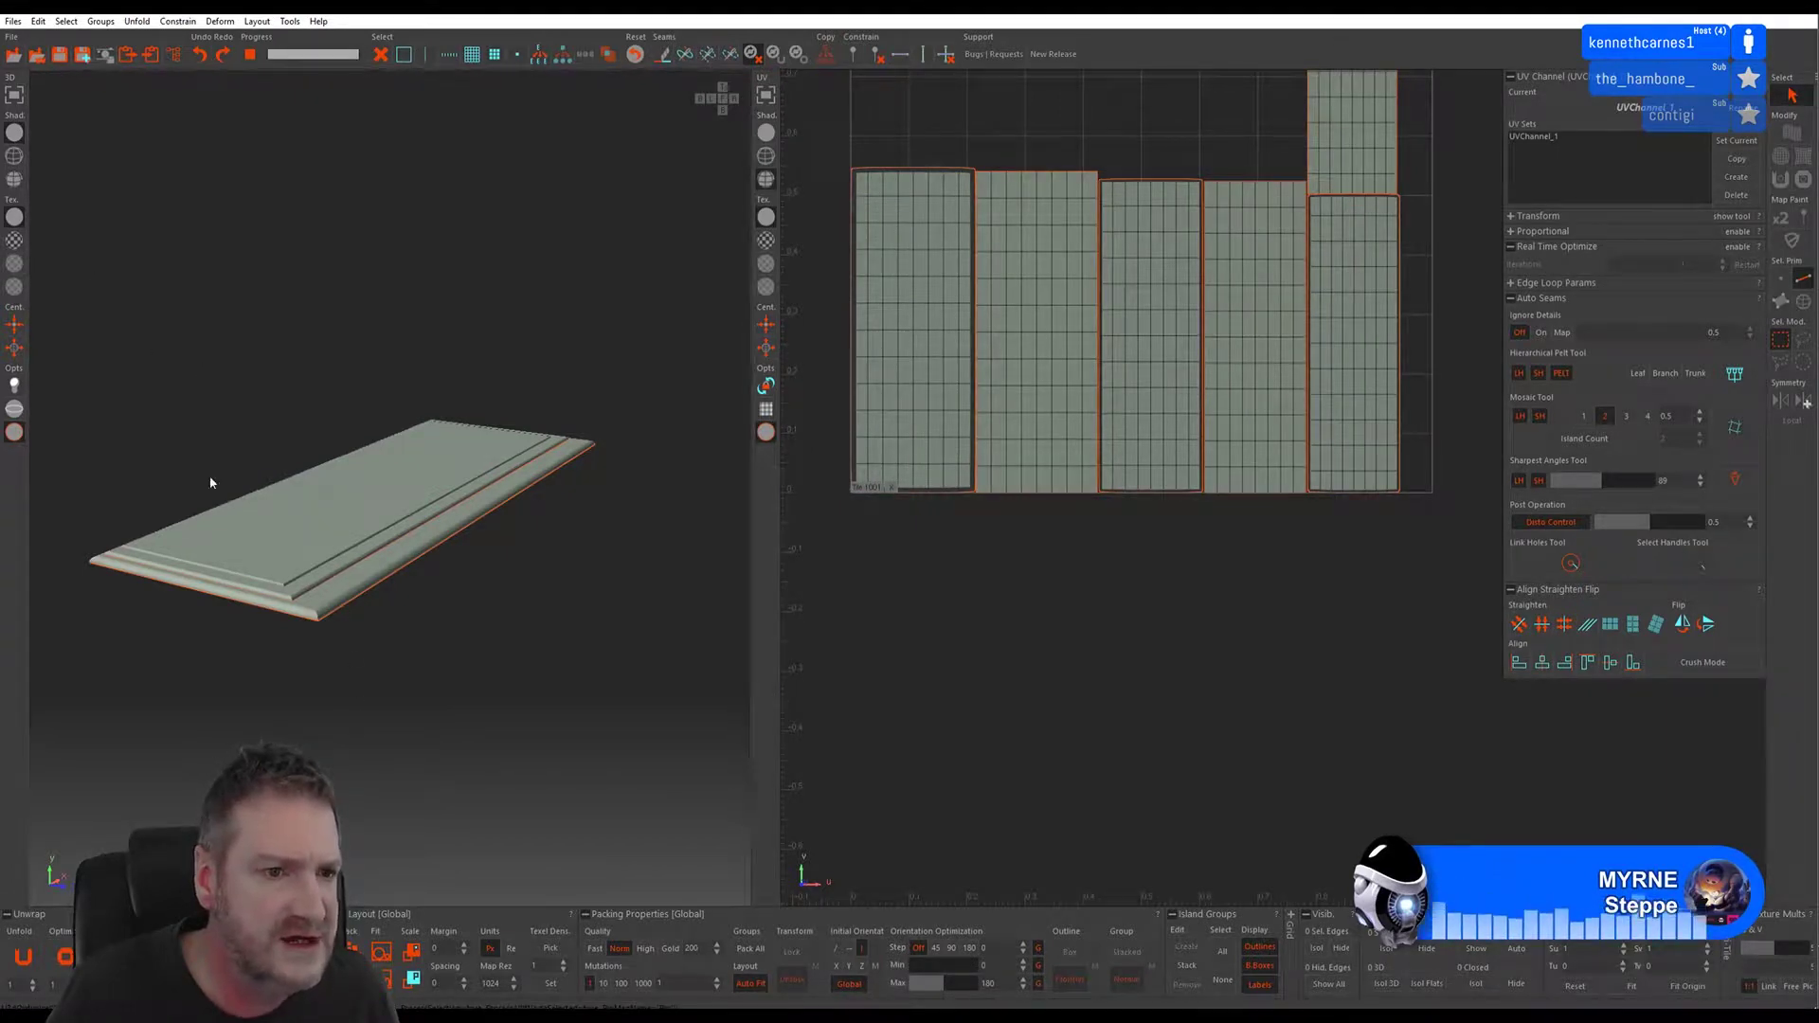
click(14, 240)
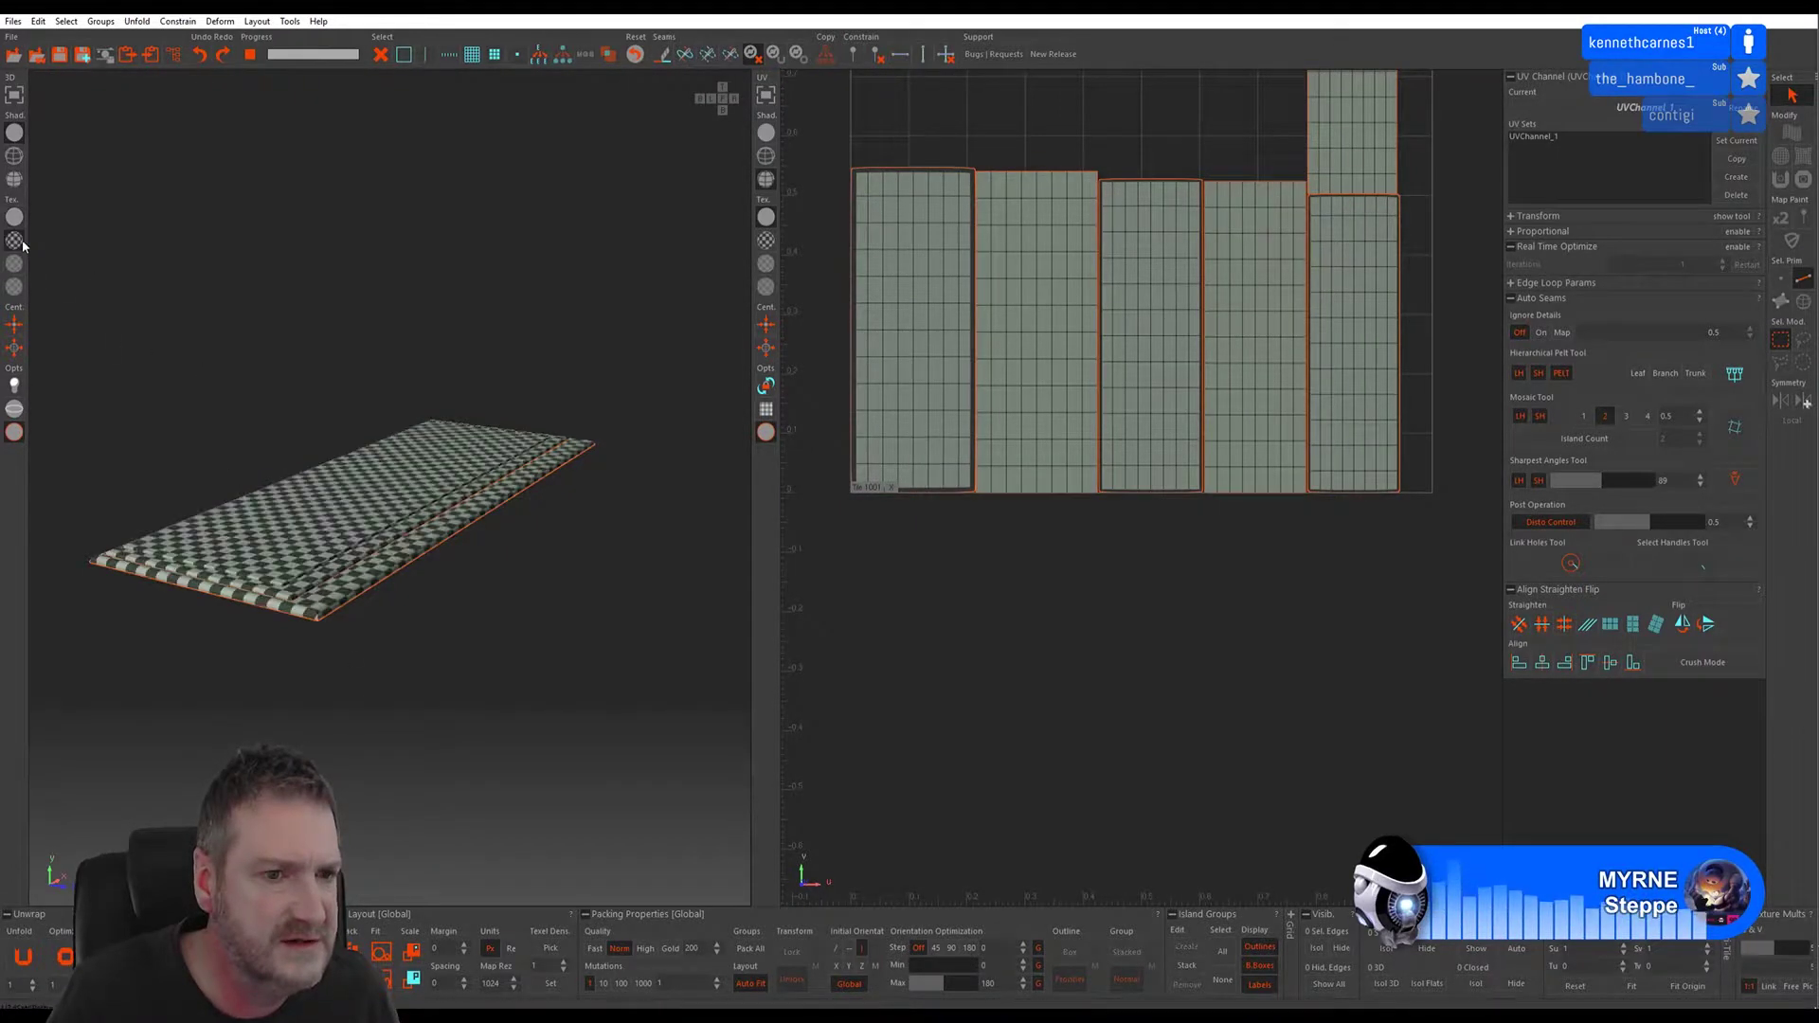
middle_drag(312, 531, 370, 427)
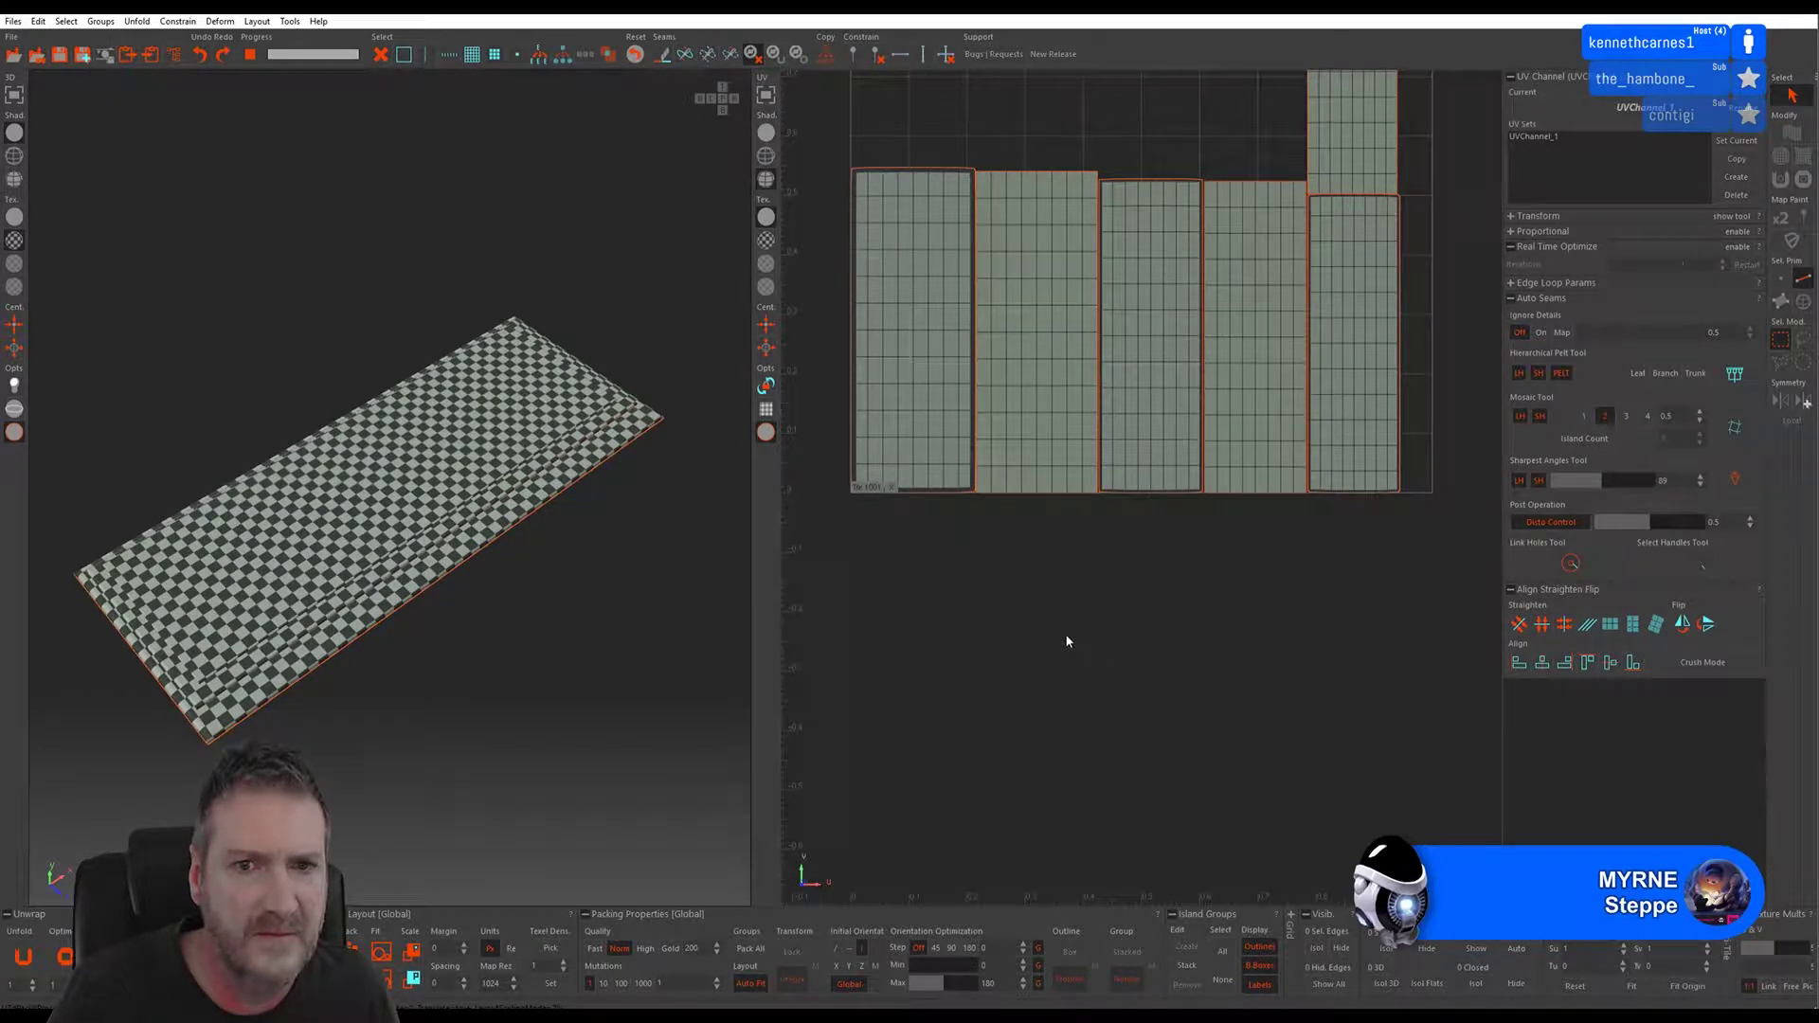
- Inspect the slab's UV islands in the UV view, then save them back to 3ds Max
middle_drag(1065, 641, 1062, 718)
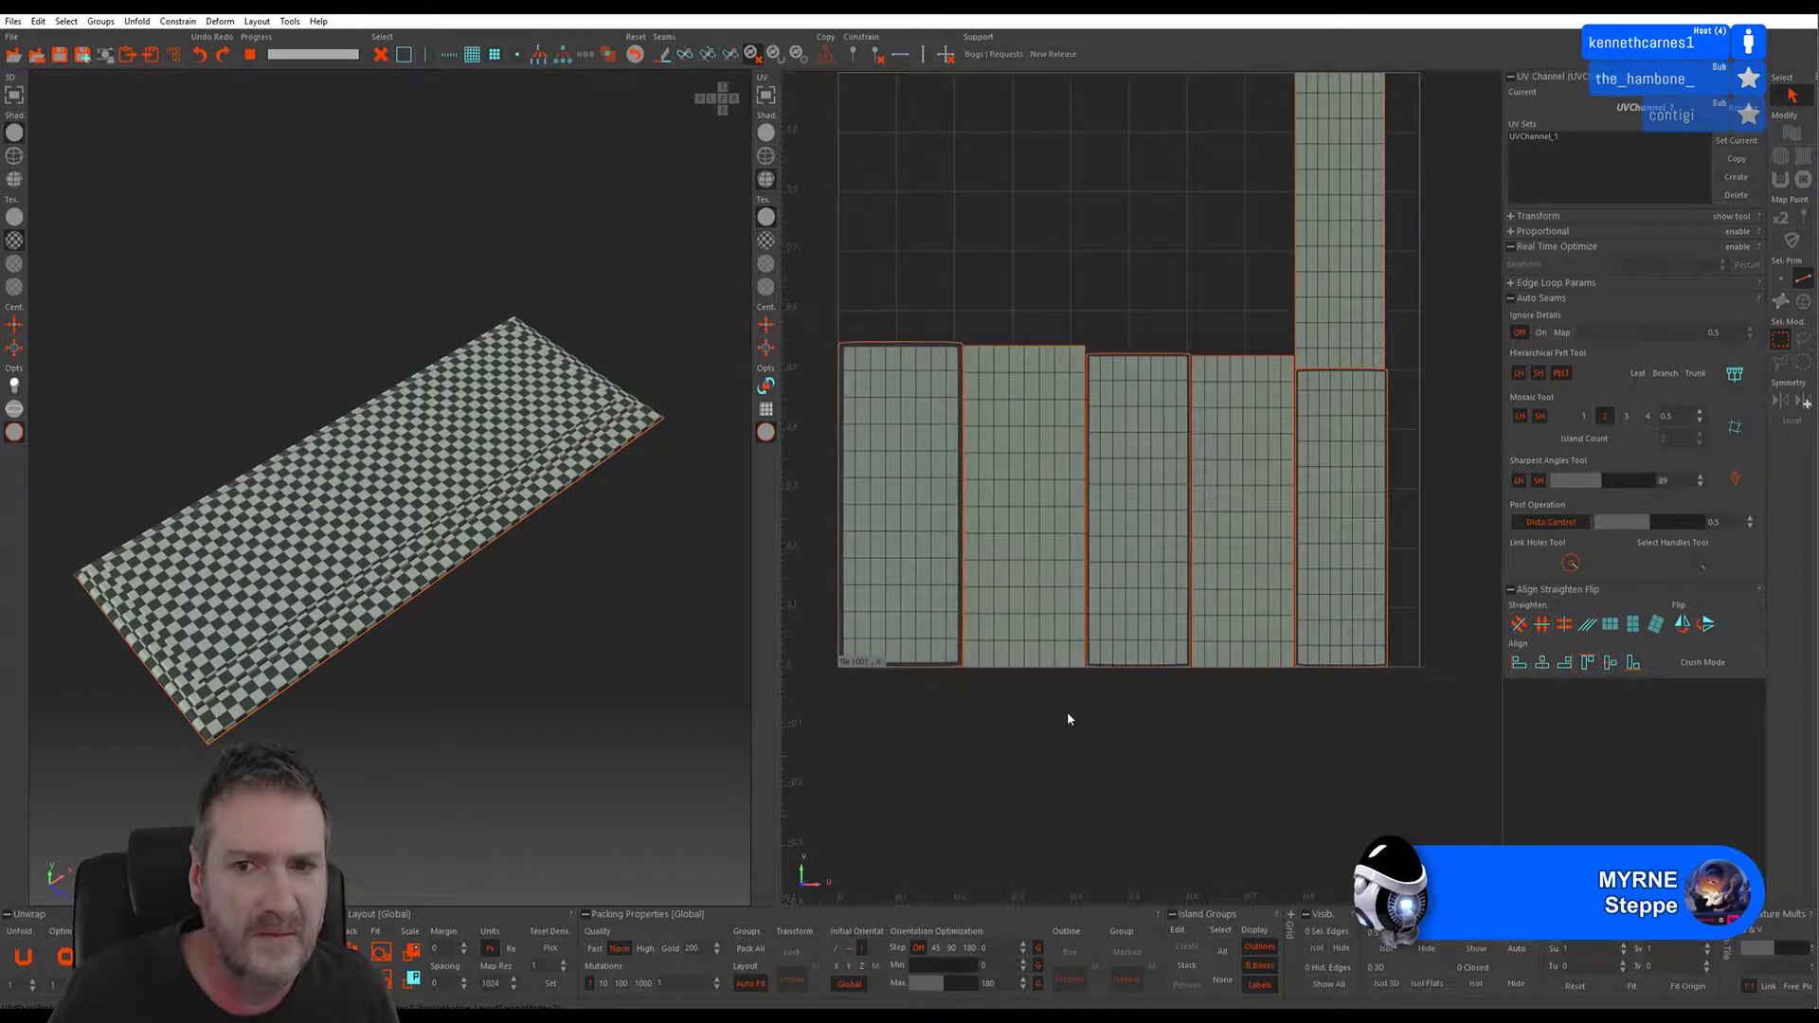
scroll(1317, 360, up, 6)
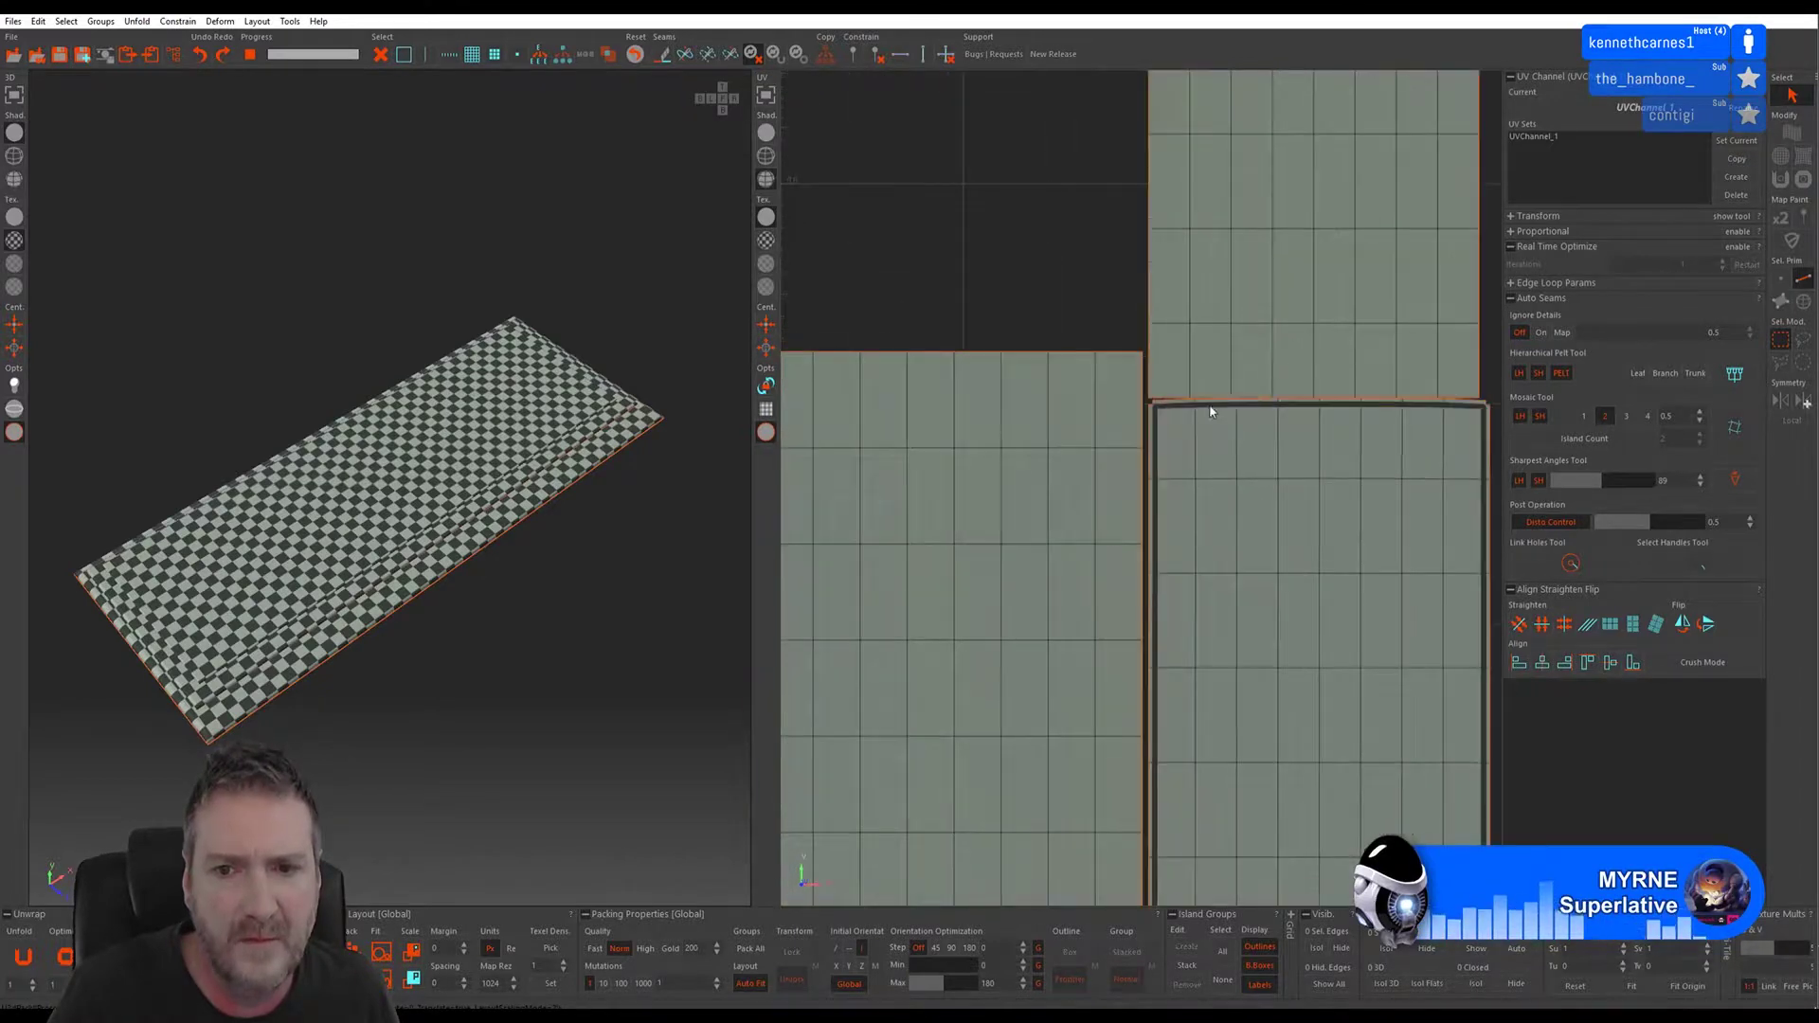
scroll(1206, 411, up, 4)
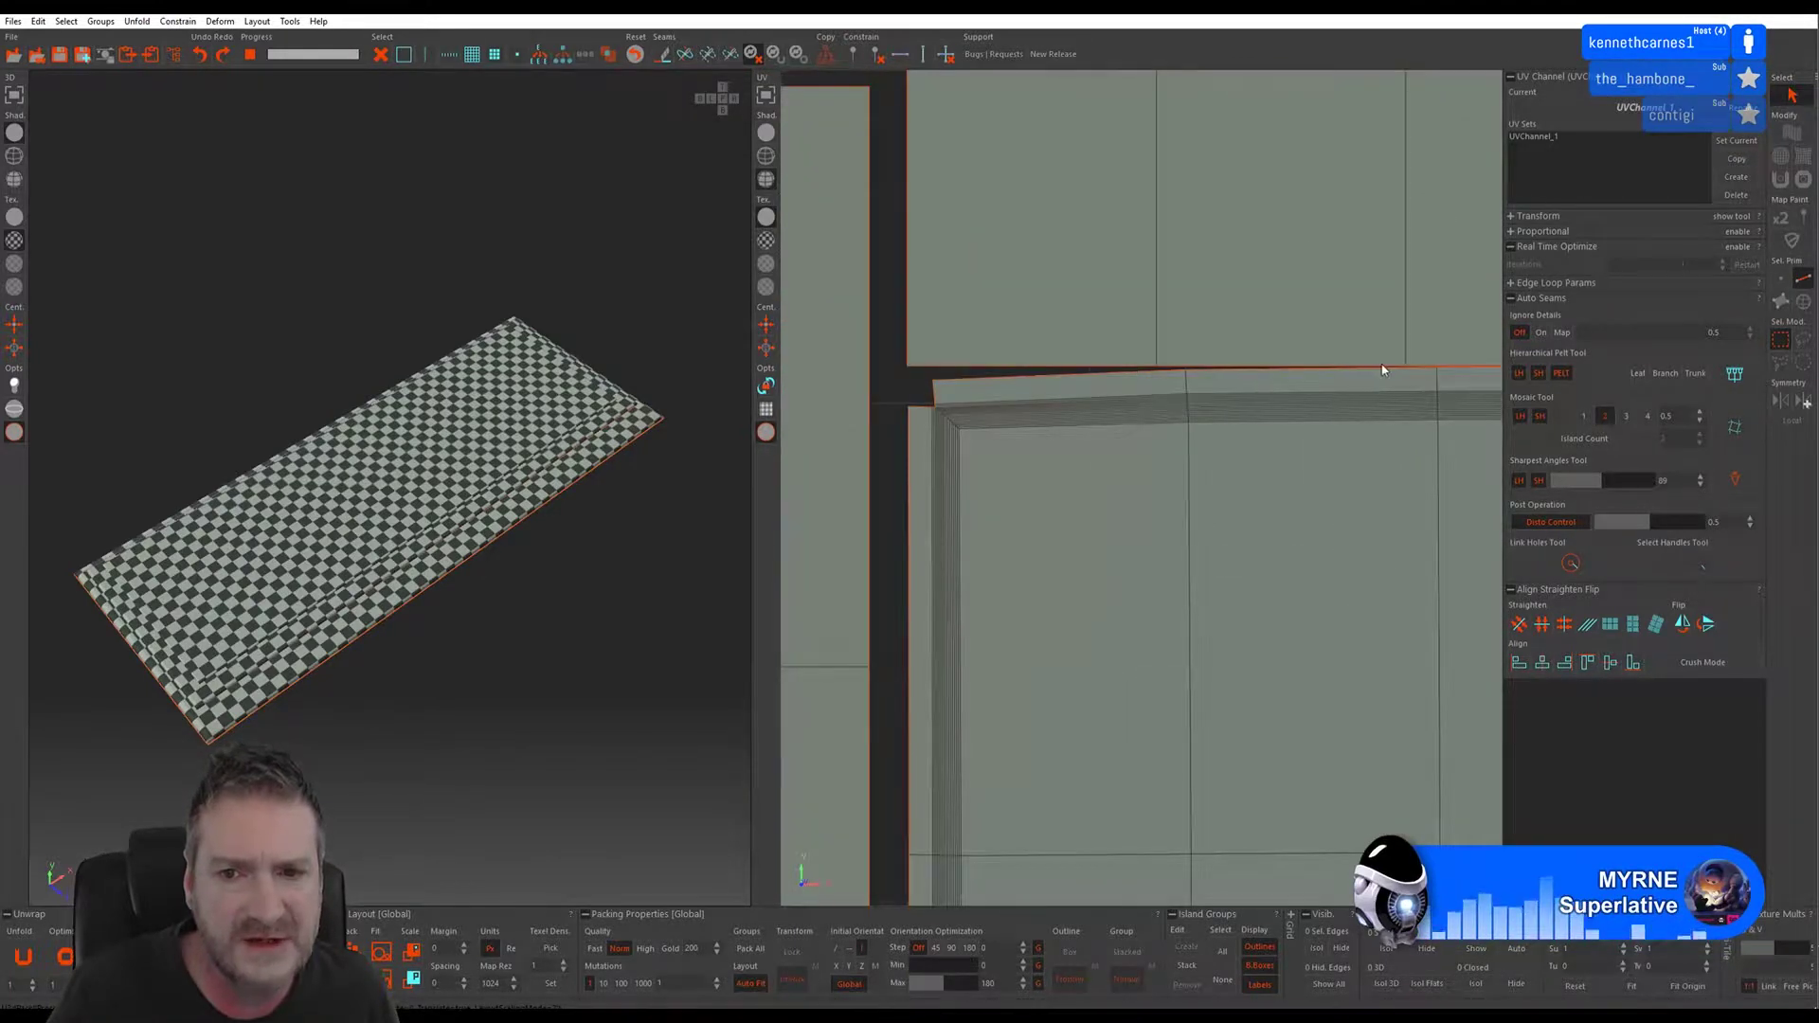
scroll(1355, 381, down, 8)
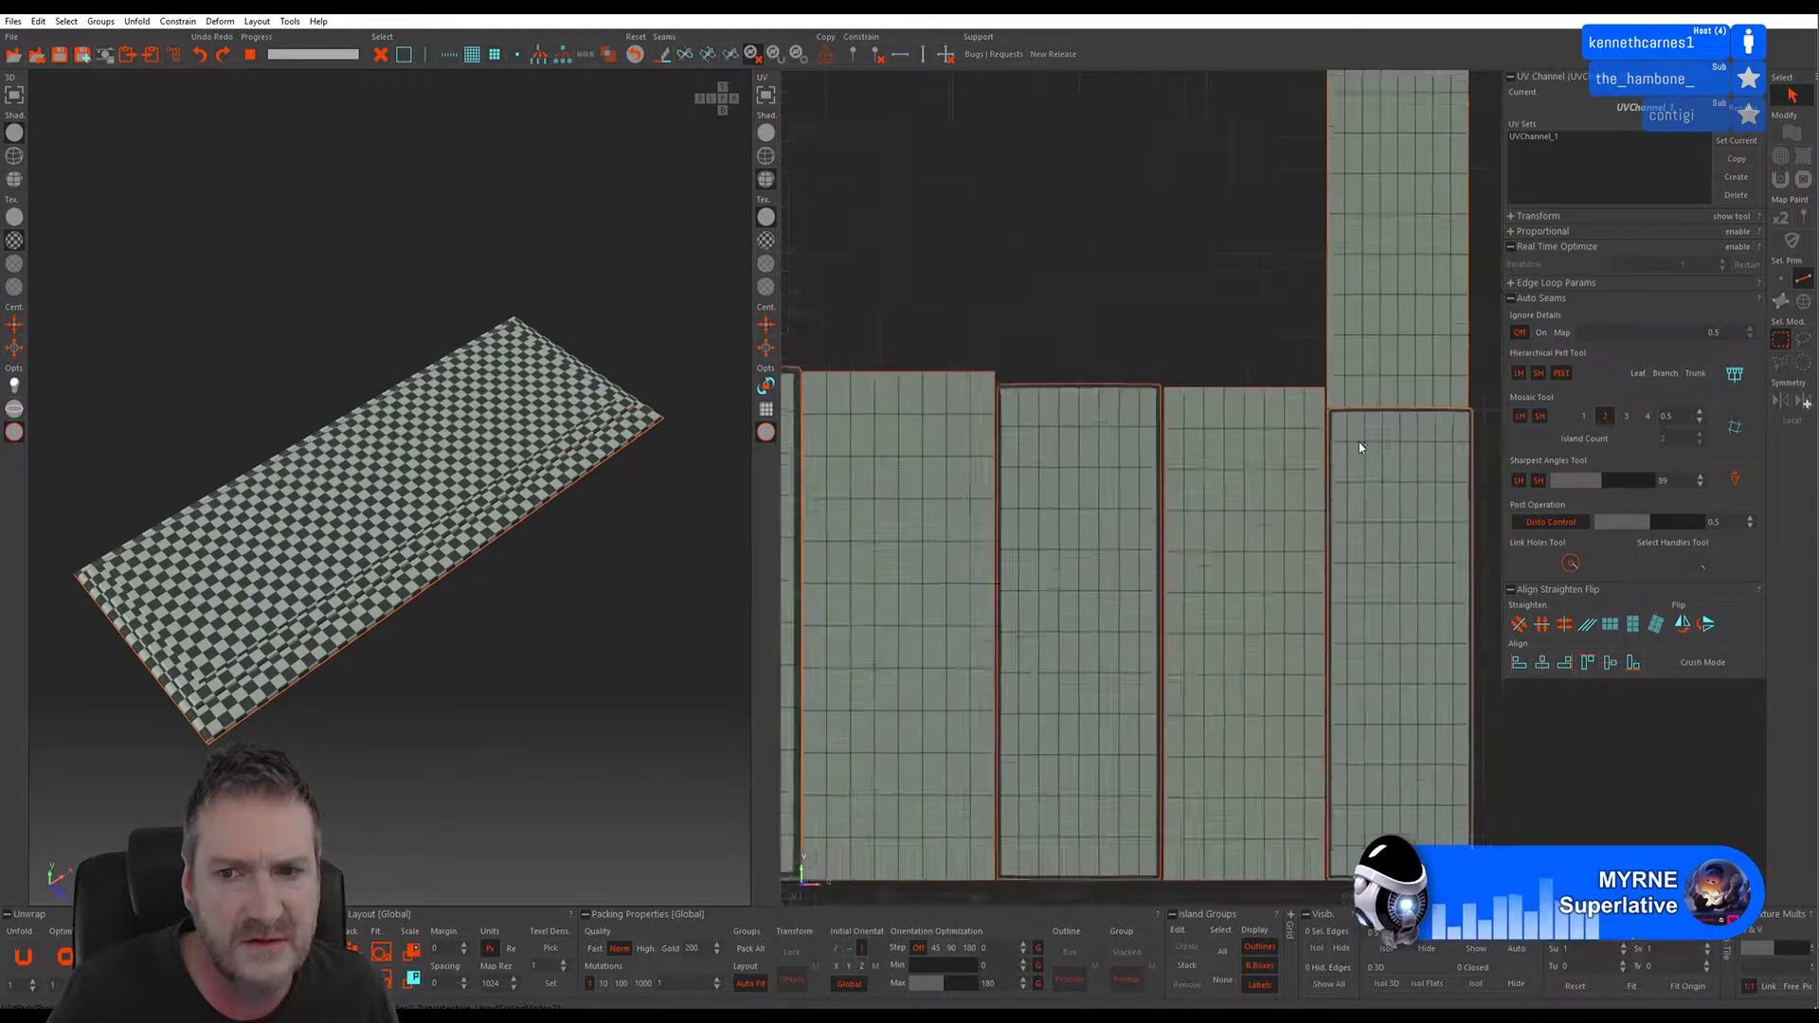
scroll(1358, 455, down, 2)
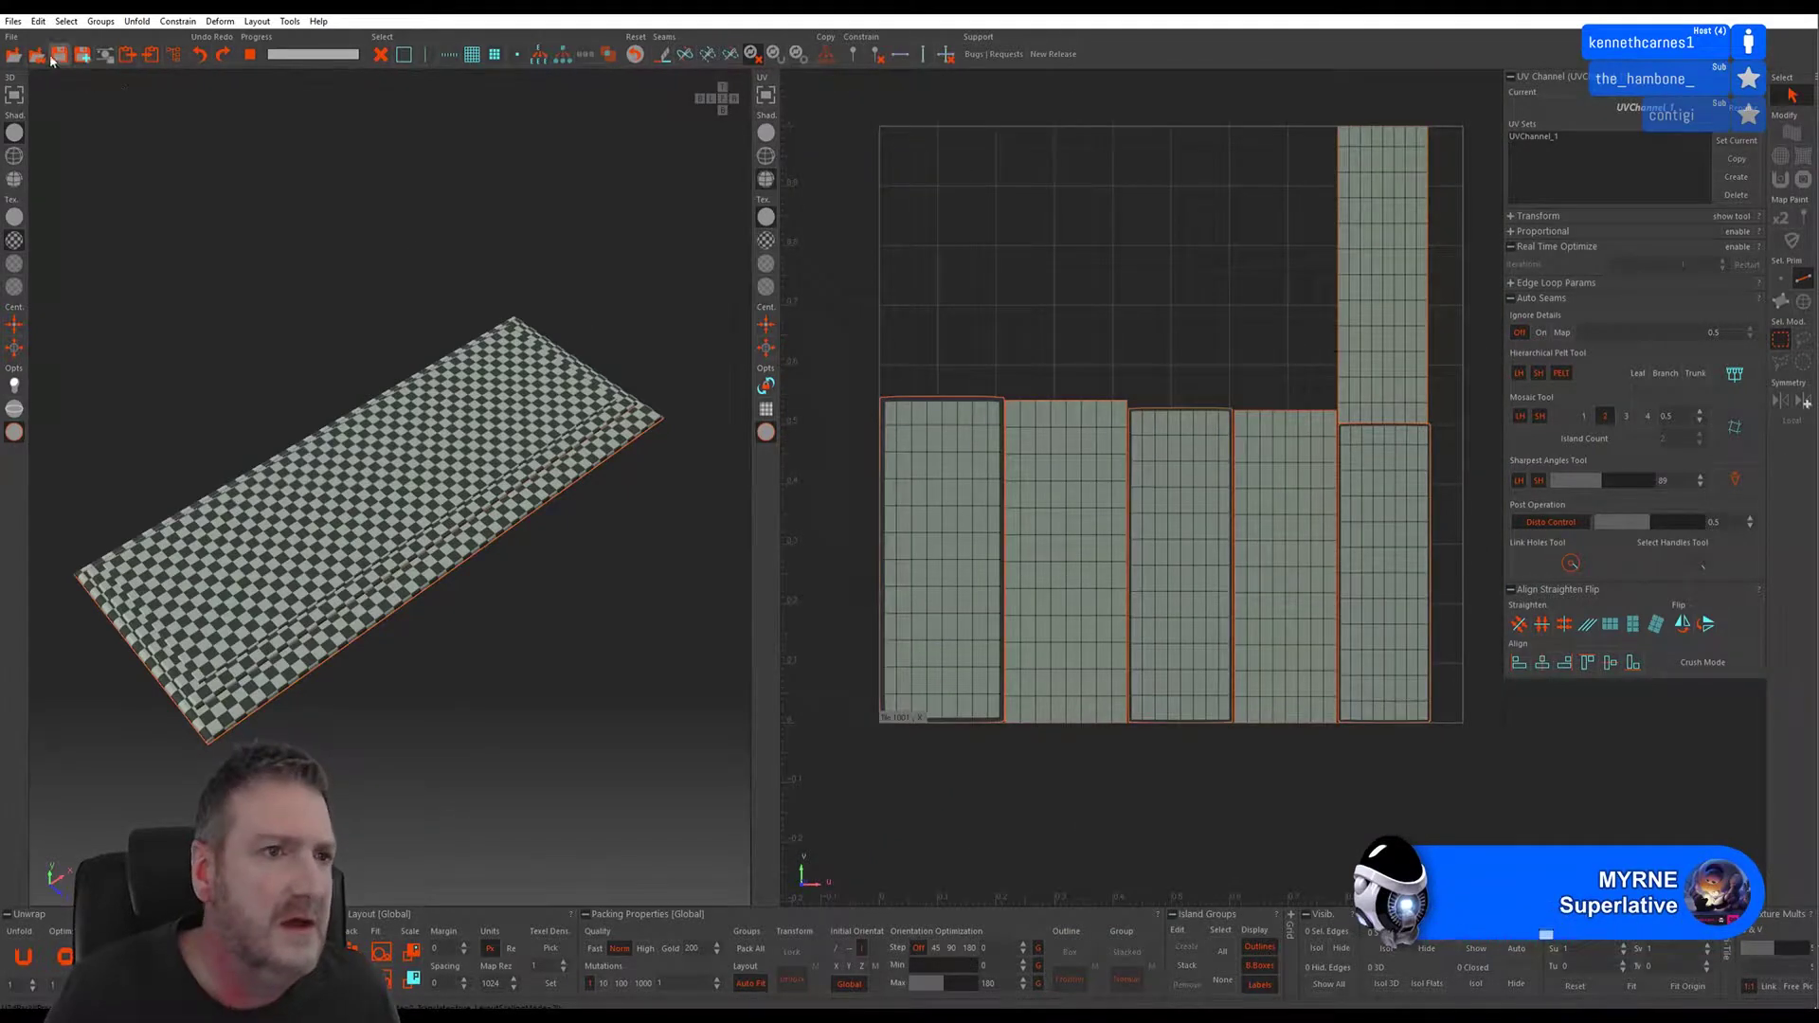
click(13, 20)
click(28, 106)
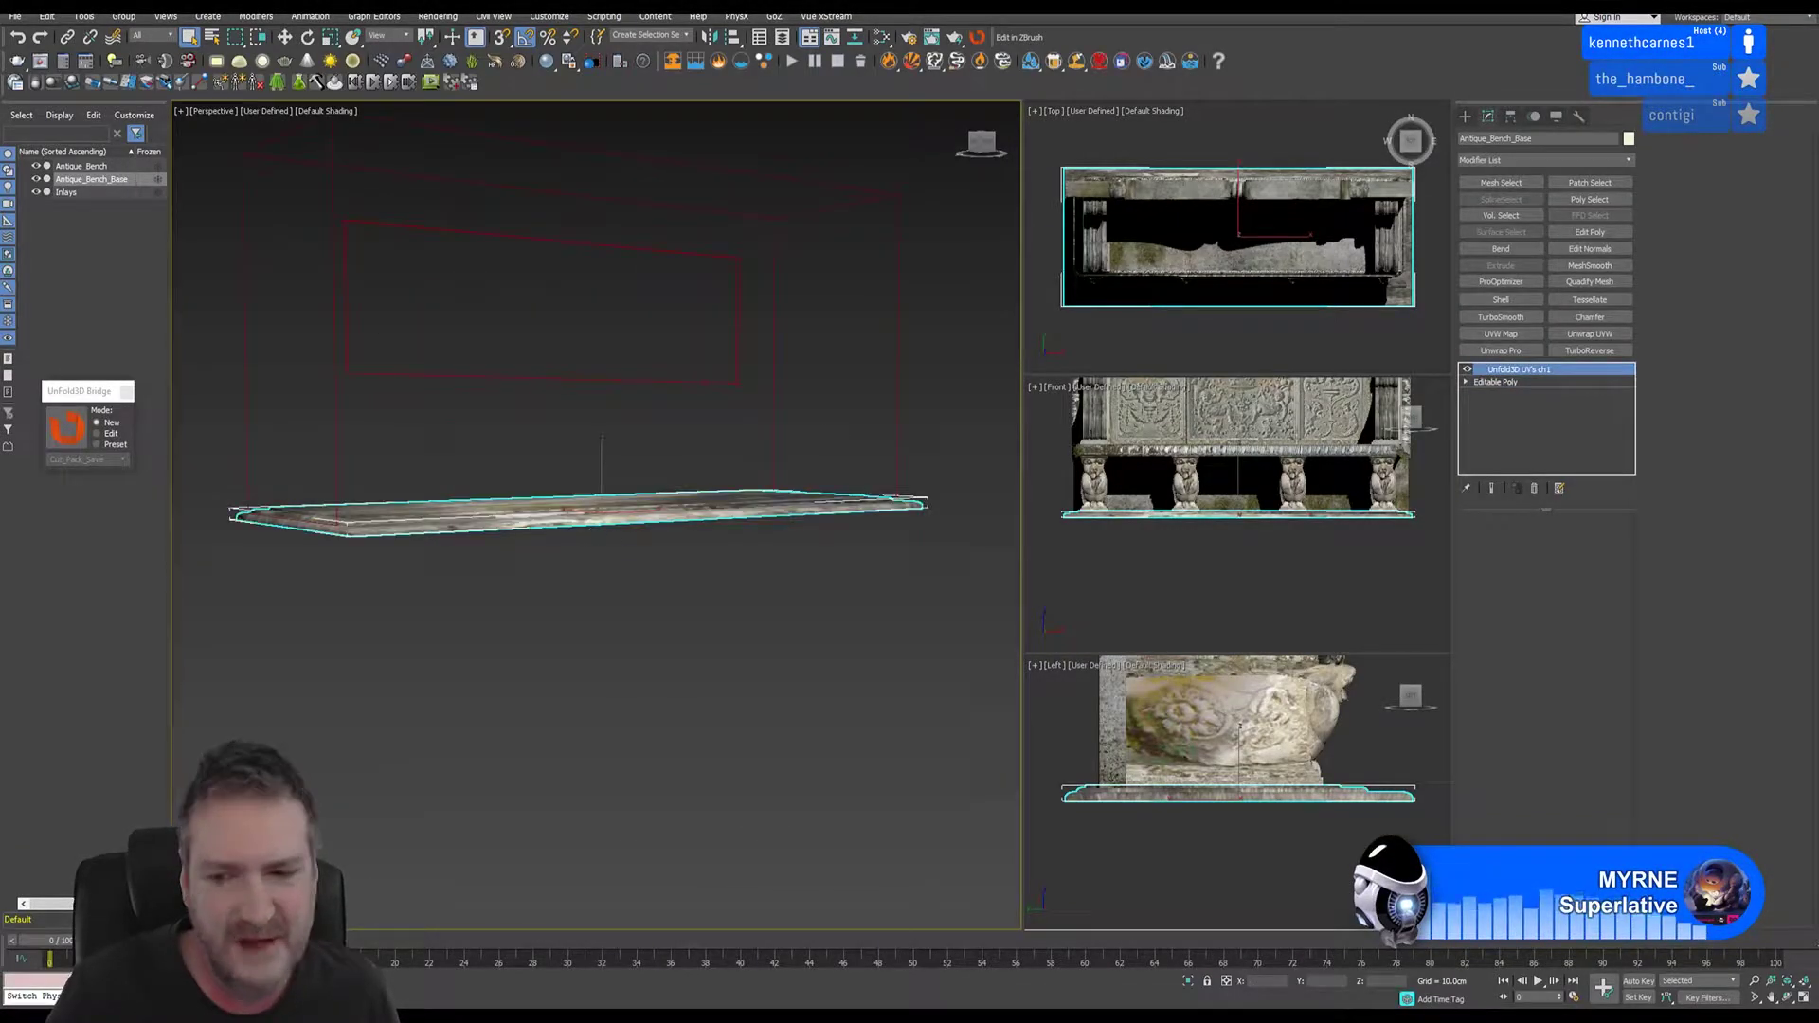
- Delete the Unfold3D UVs modifier from Antique_Bench_Base and resend the base to Unfold3D
click(1788, 997)
drag(755, 609, 707, 629)
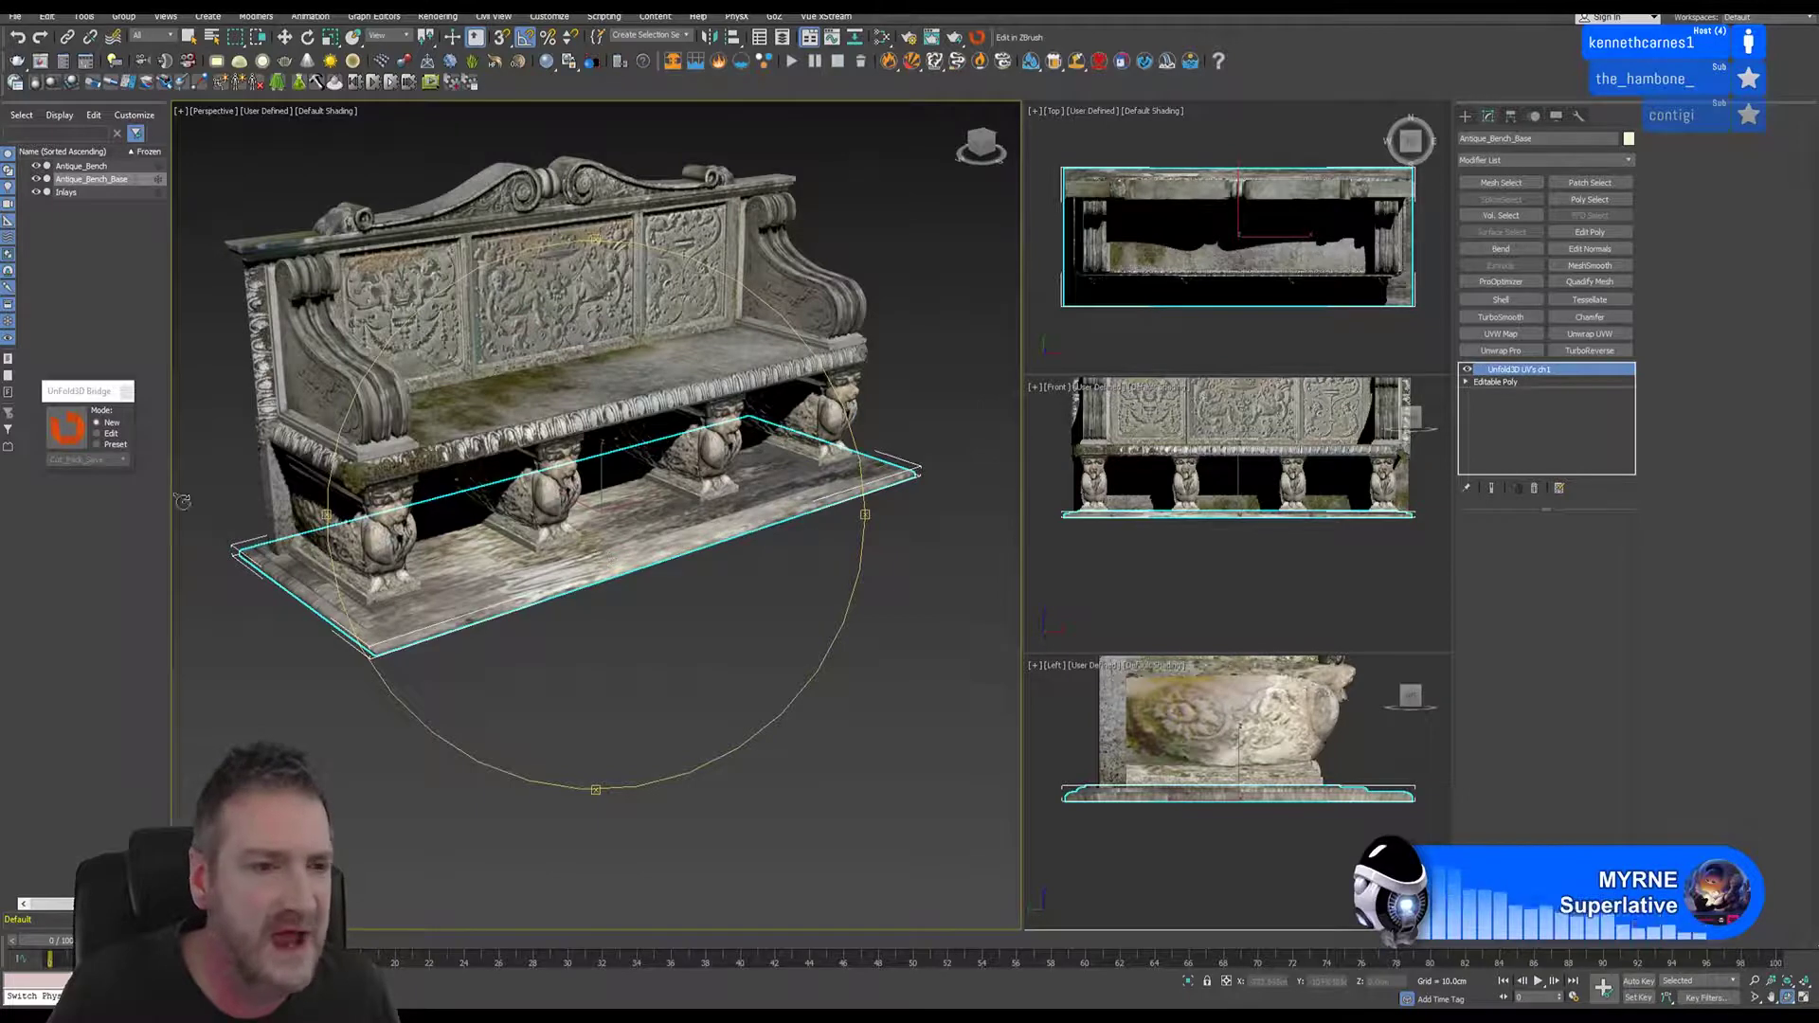
click(17, 36)
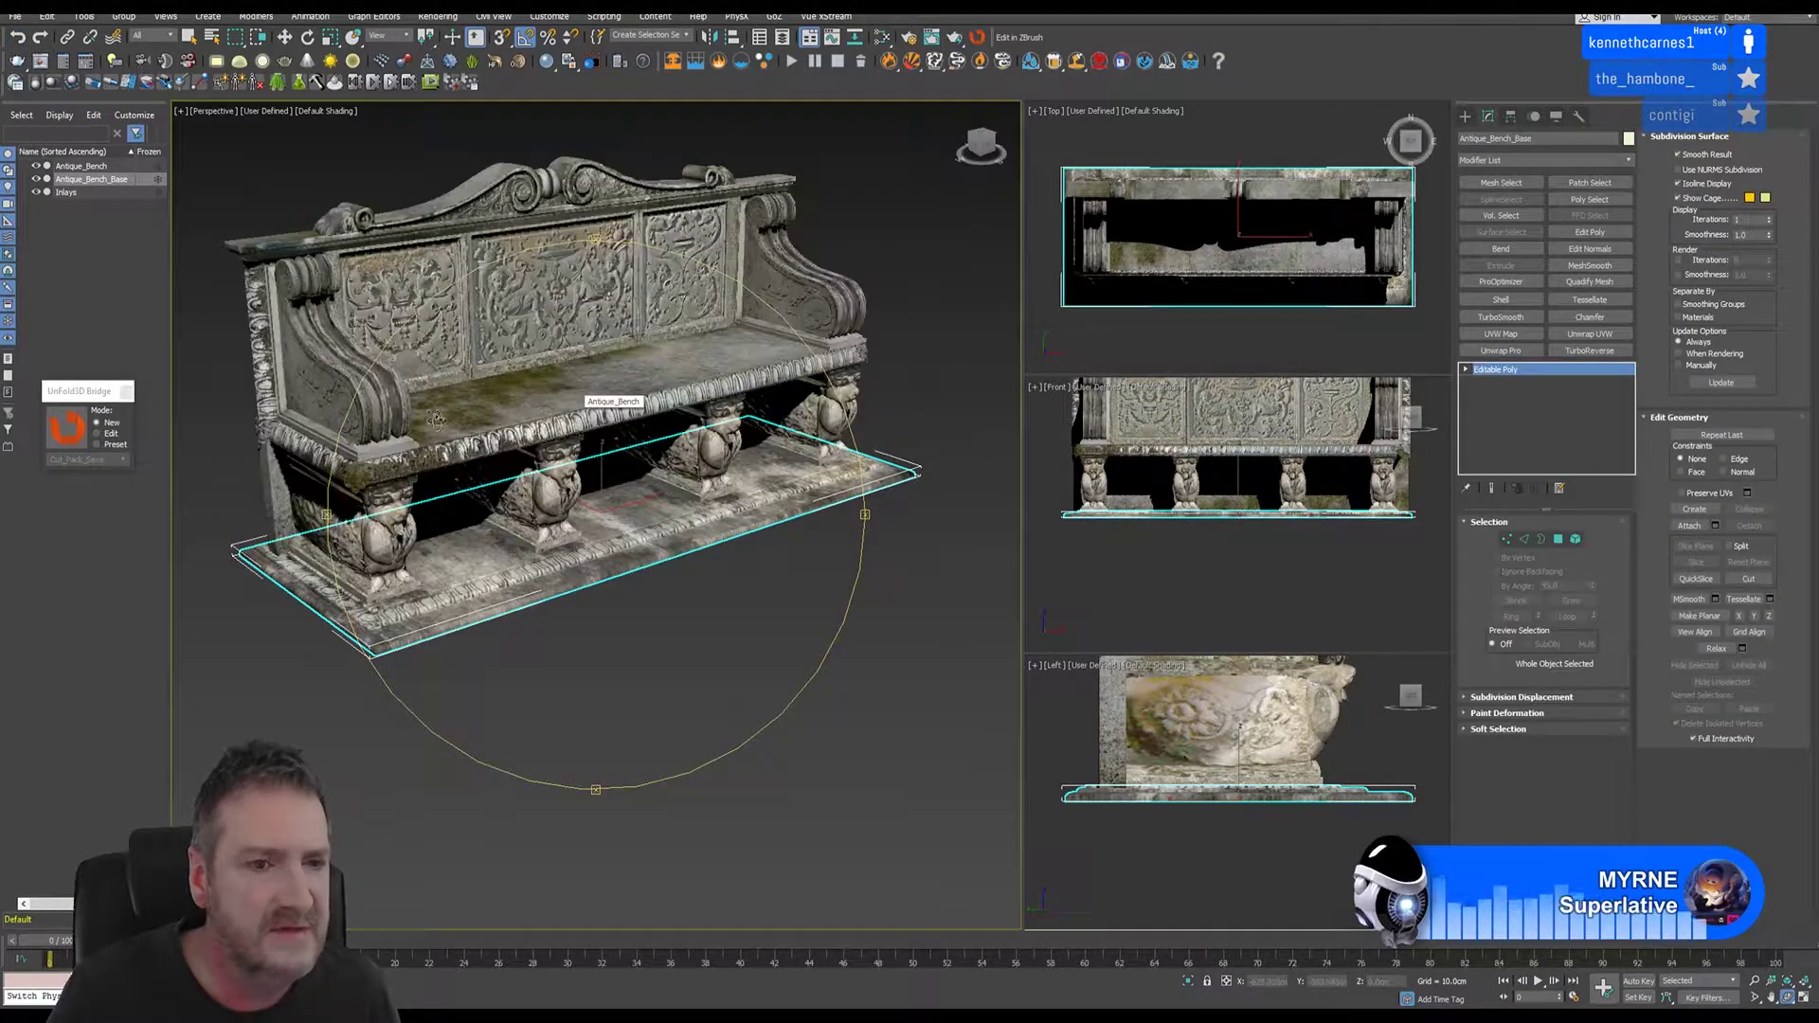
click(63, 432)
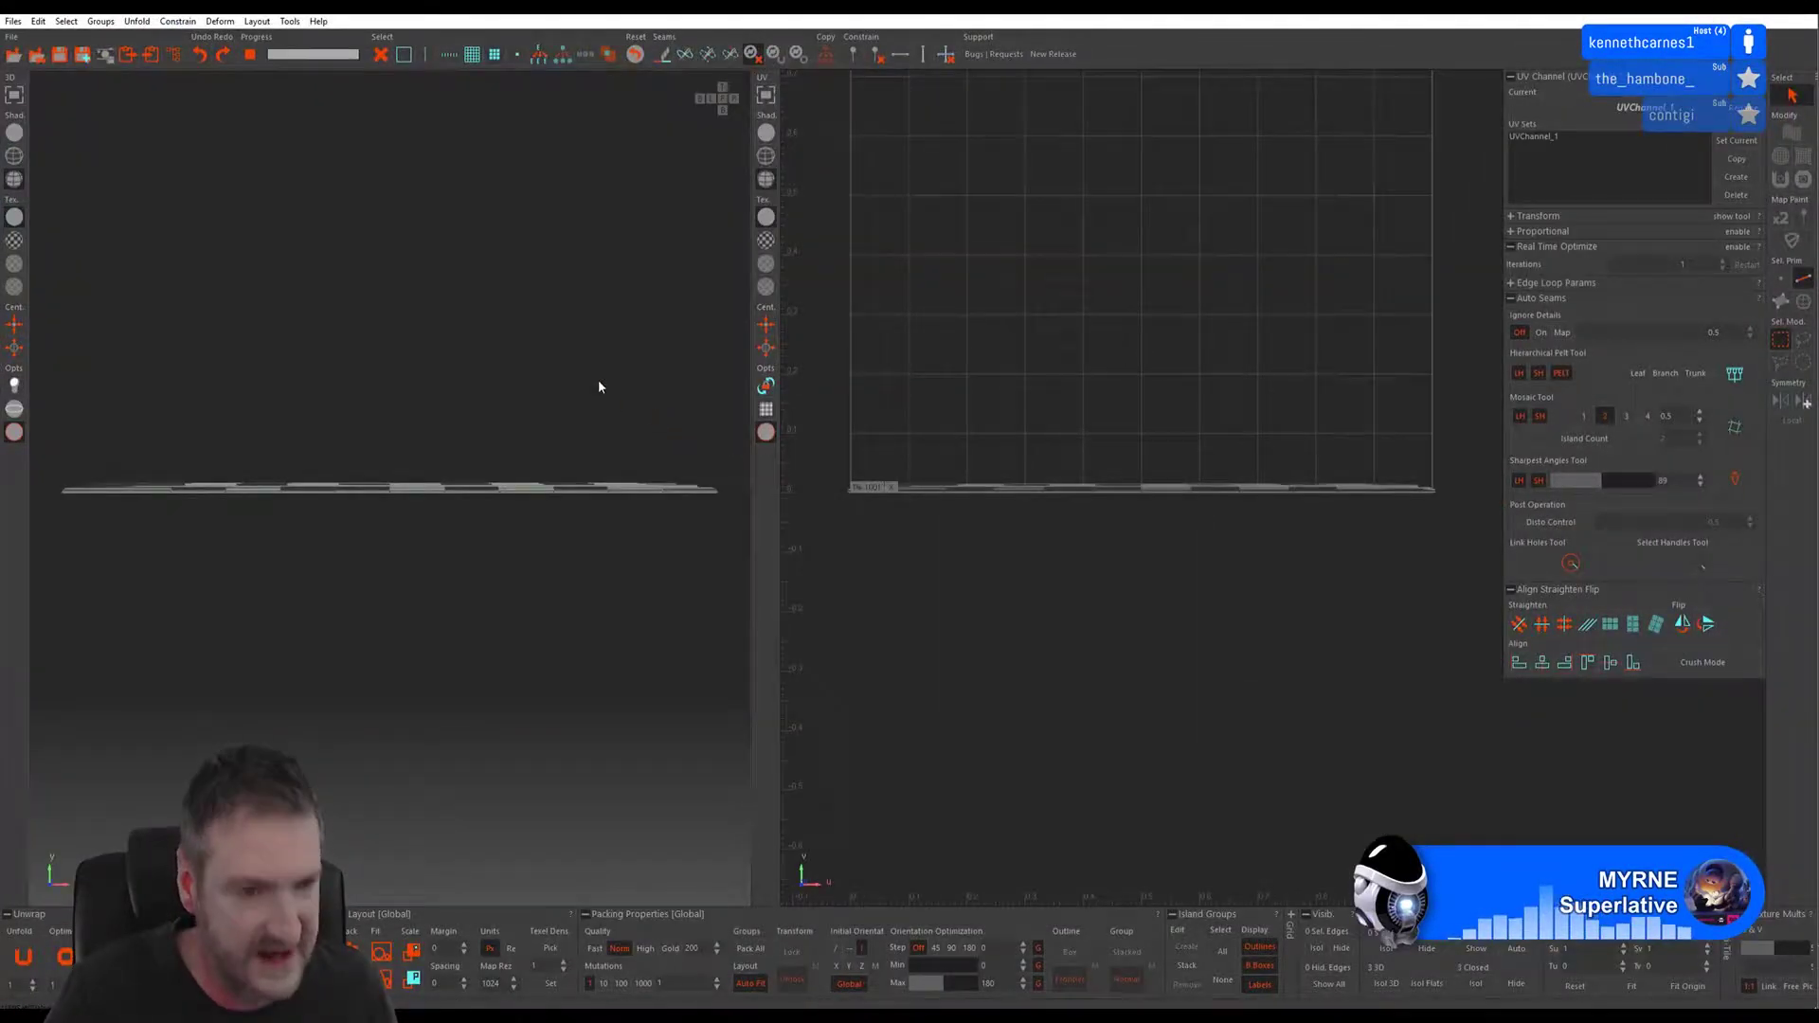
- Create a UV set named 'UVChannel2' for the bench base slab
middle_drag(278, 414, 47, 140)
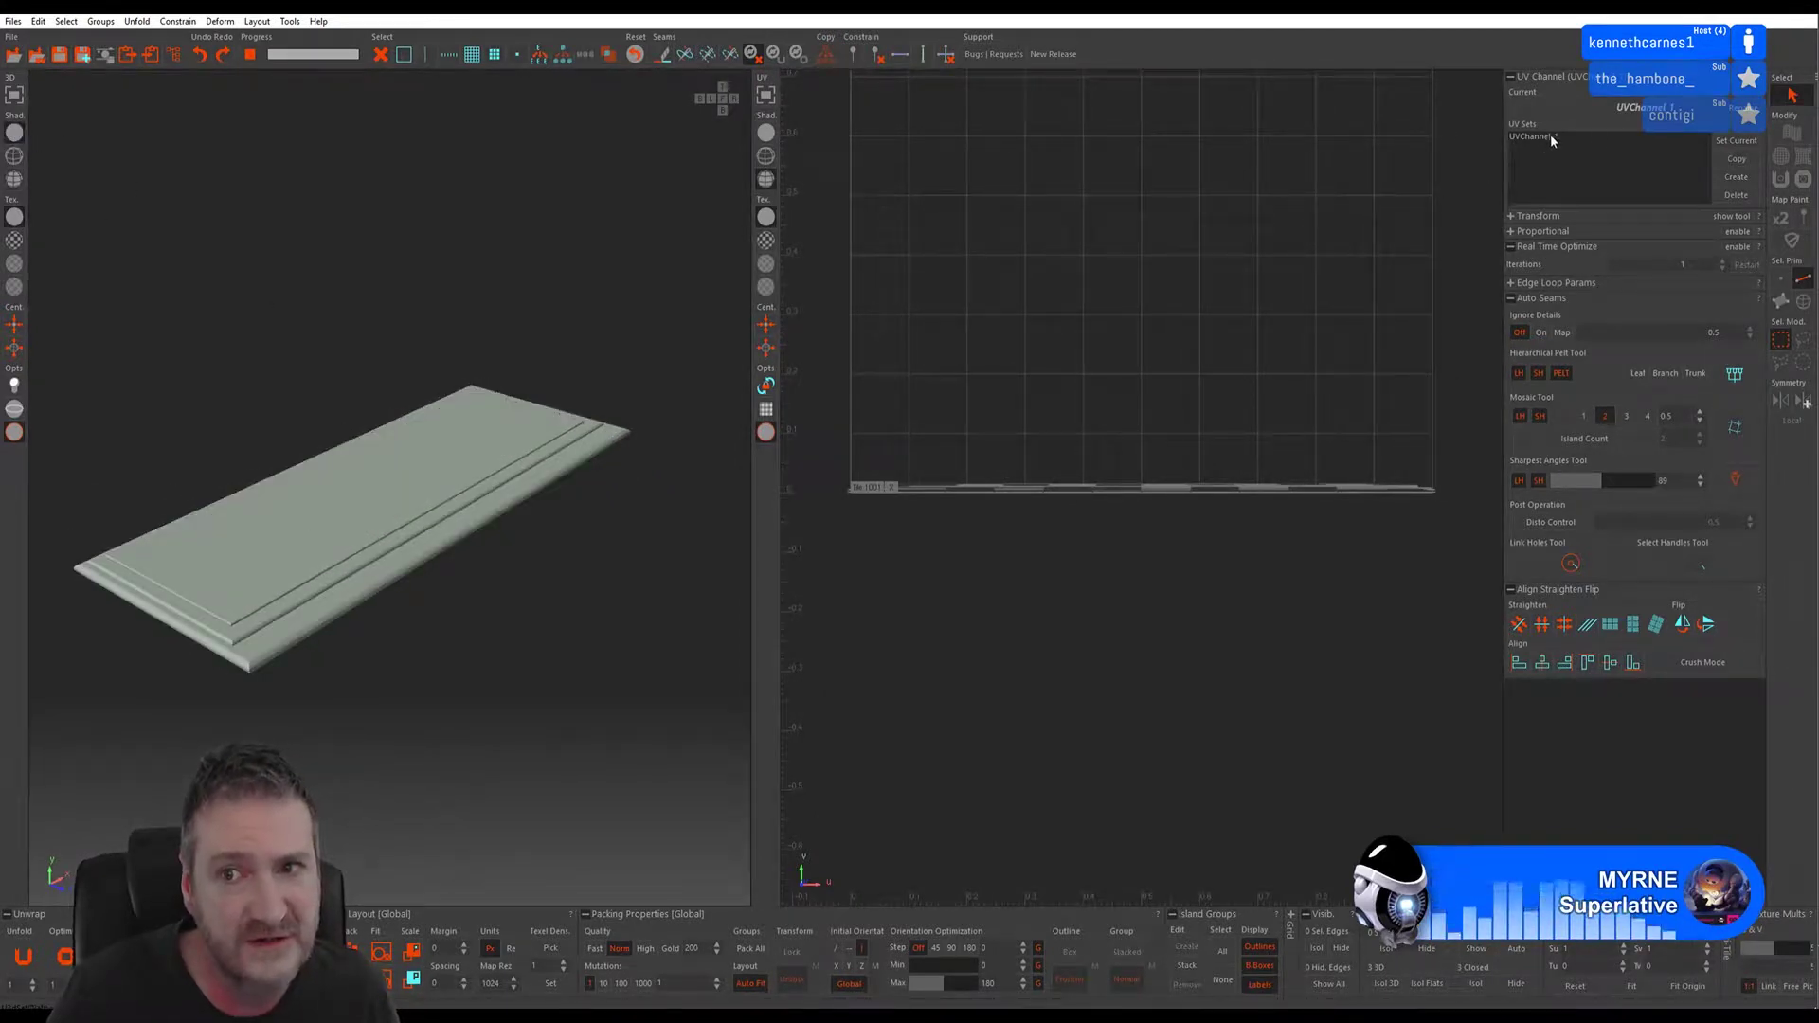
click(1738, 178)
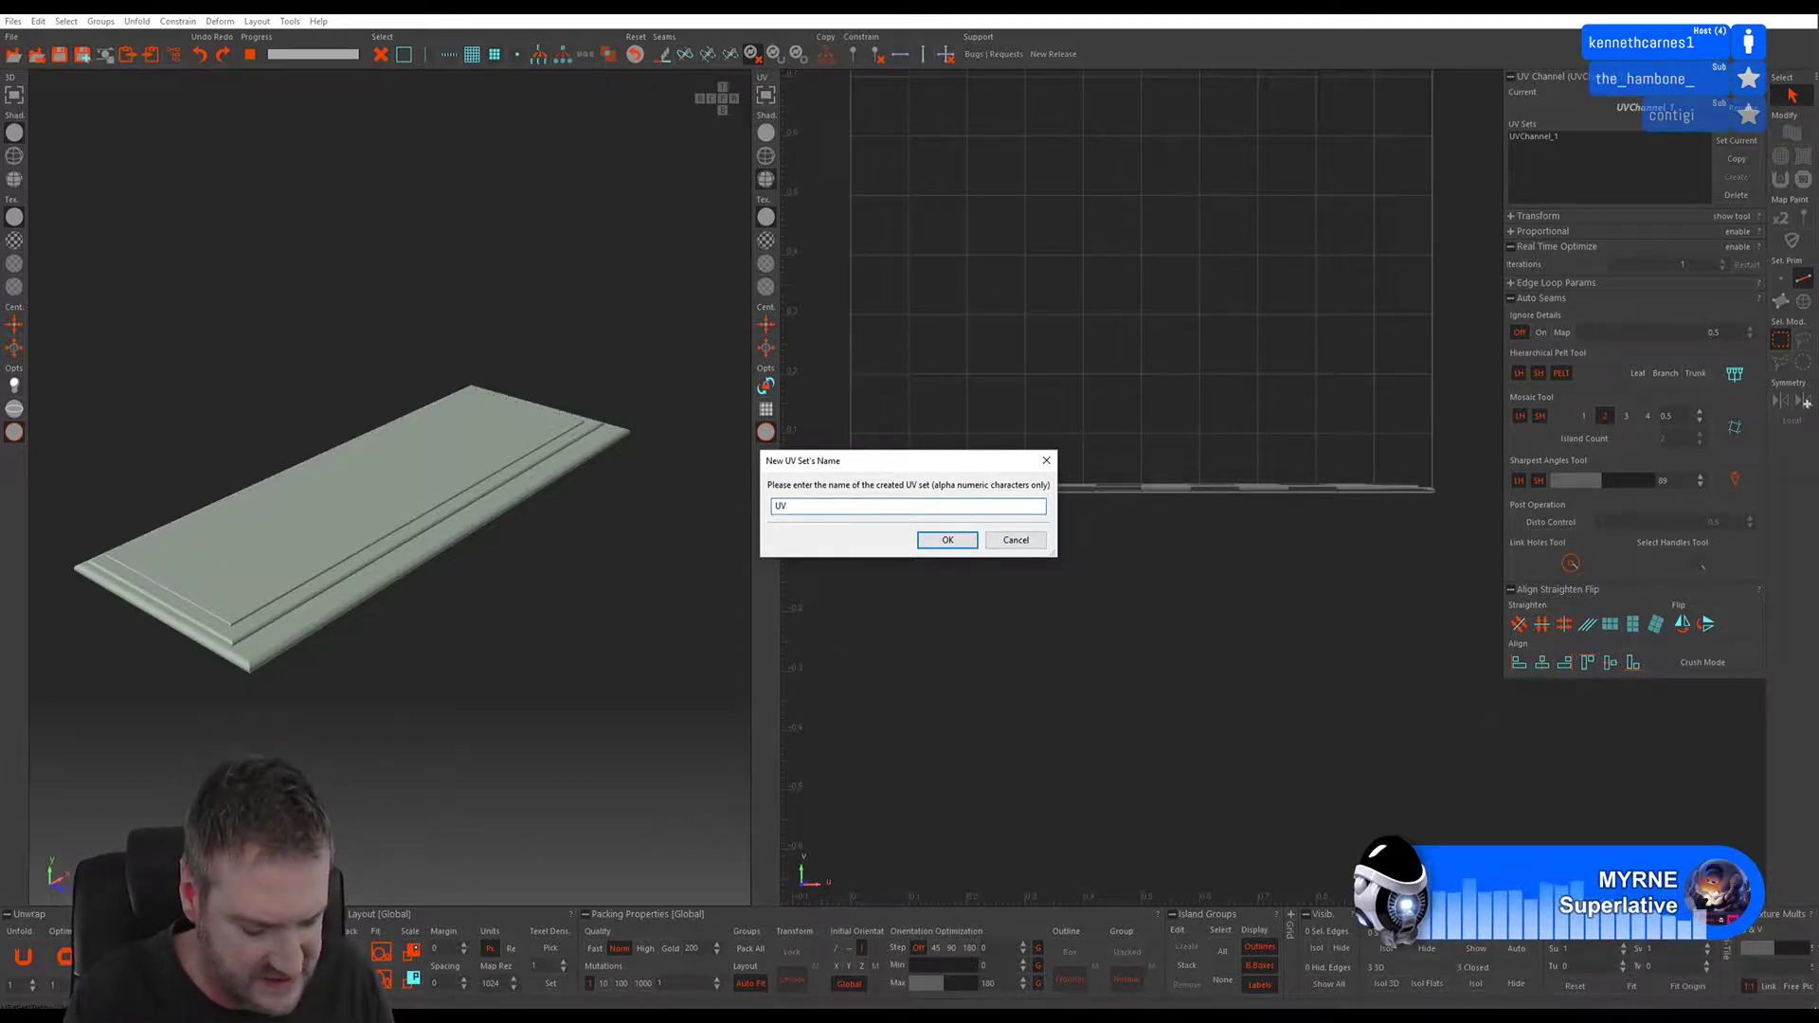
text(e)
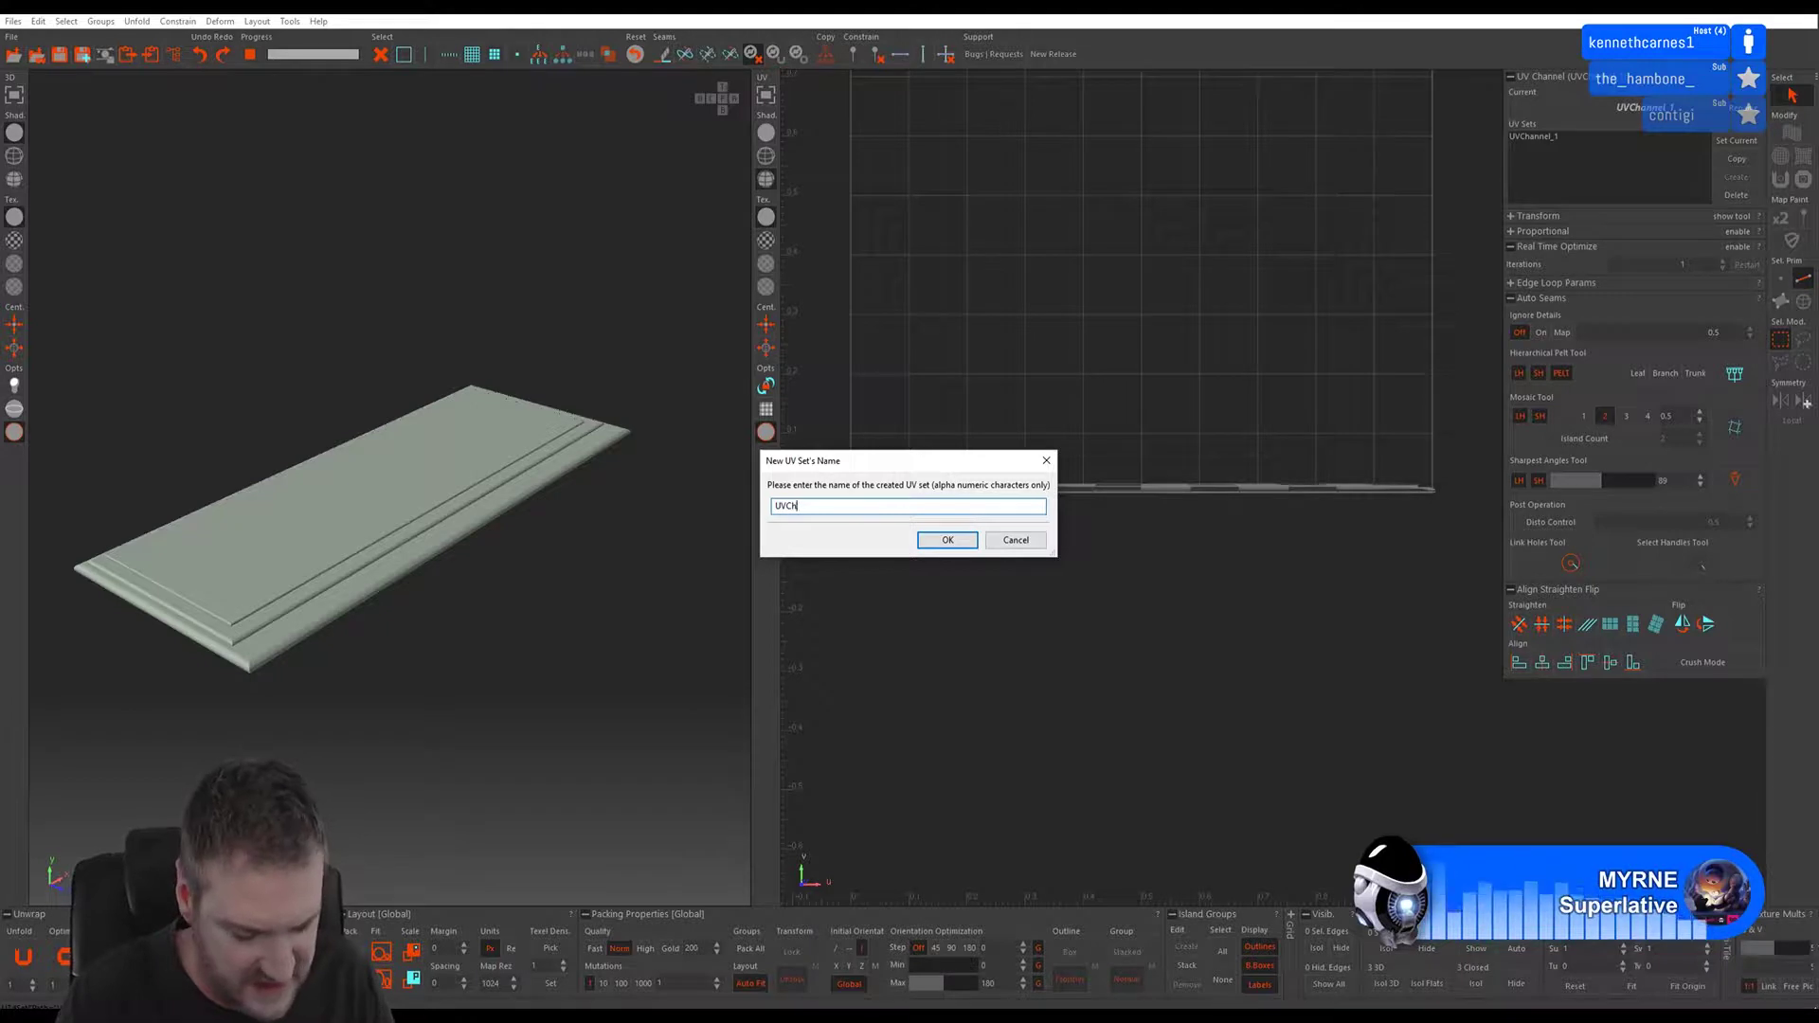
text(nnel2)
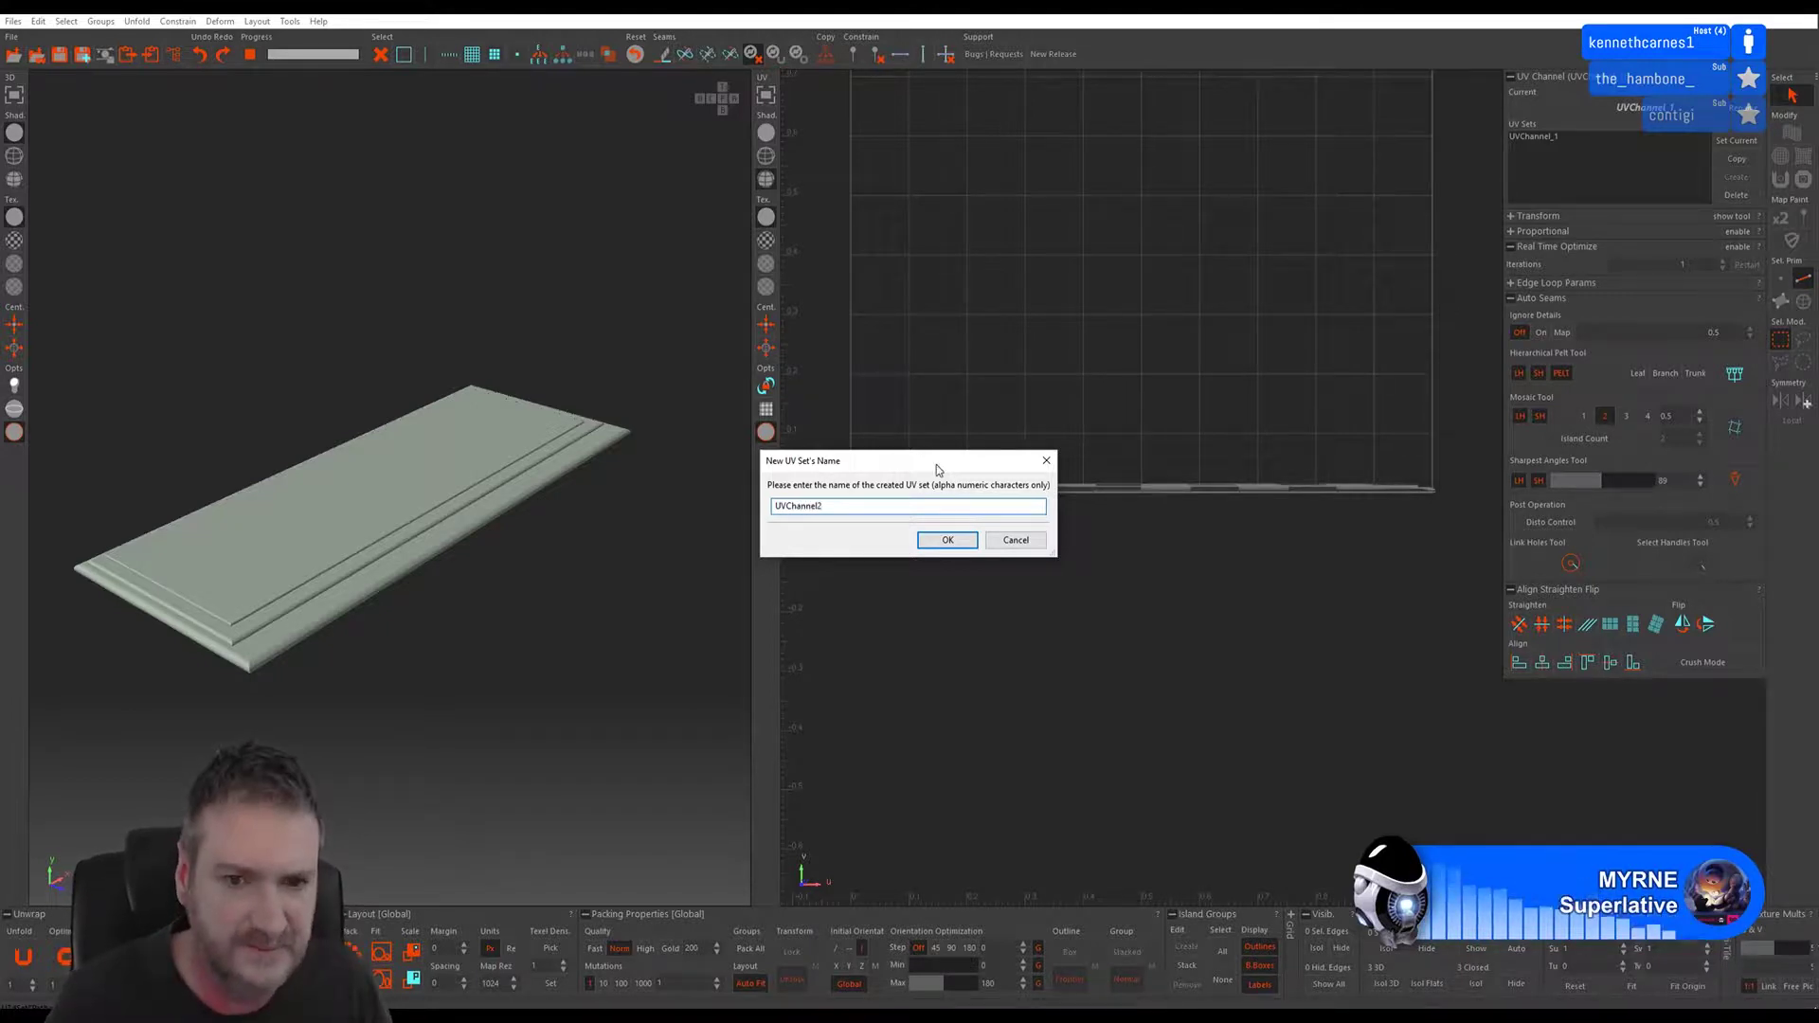
click(948, 540)
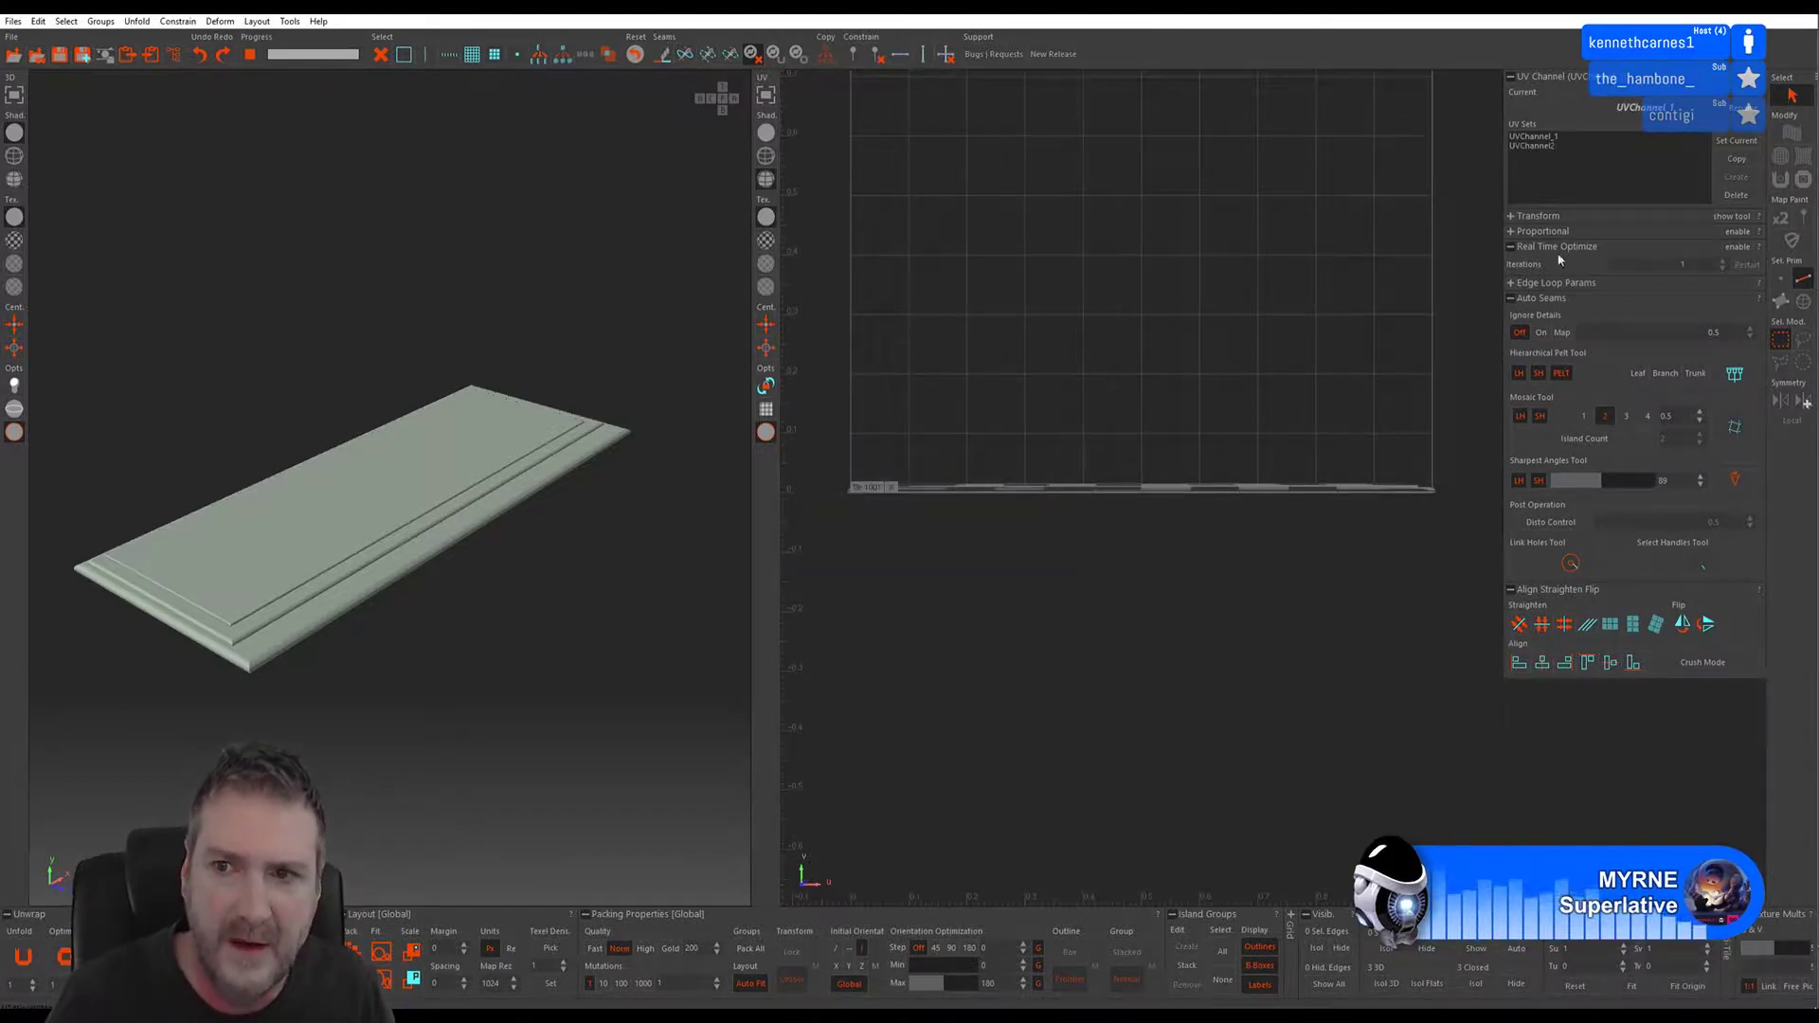
- Make UVChannel2 the current UV set, dismissing the already-current error message
click(1537, 146)
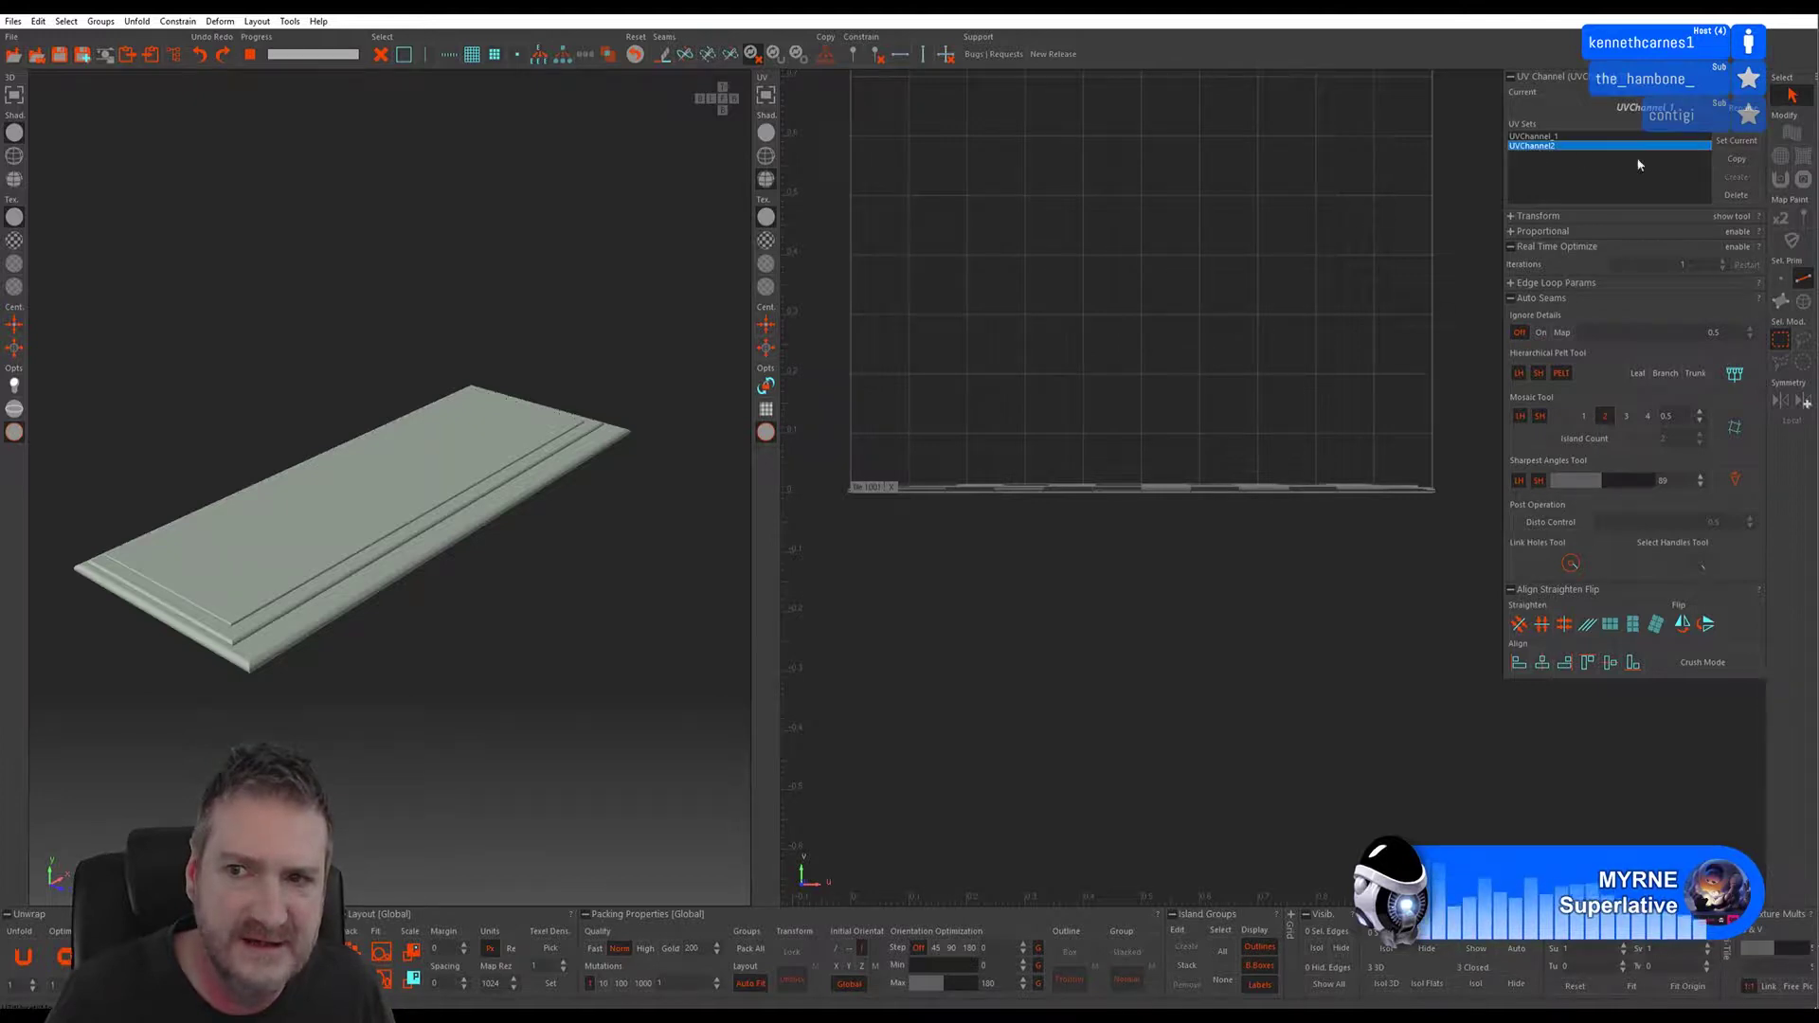
click(1733, 146)
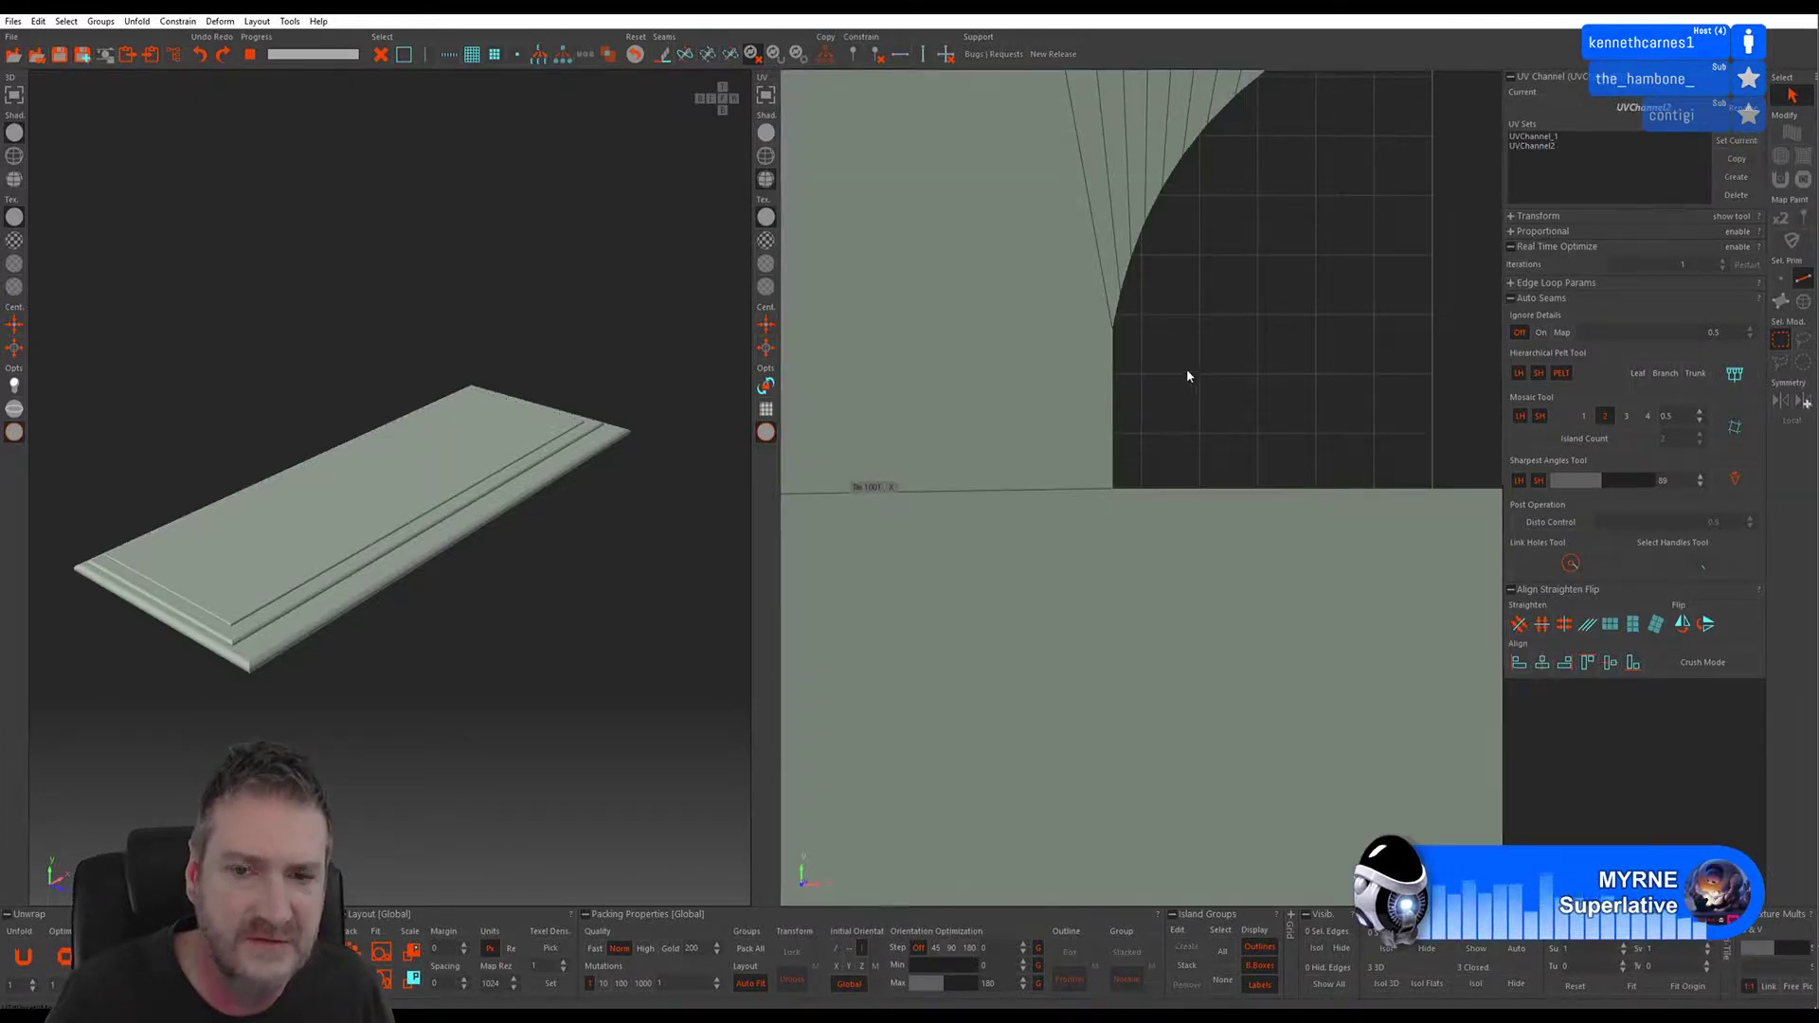
scroll(1190, 378, down, 5)
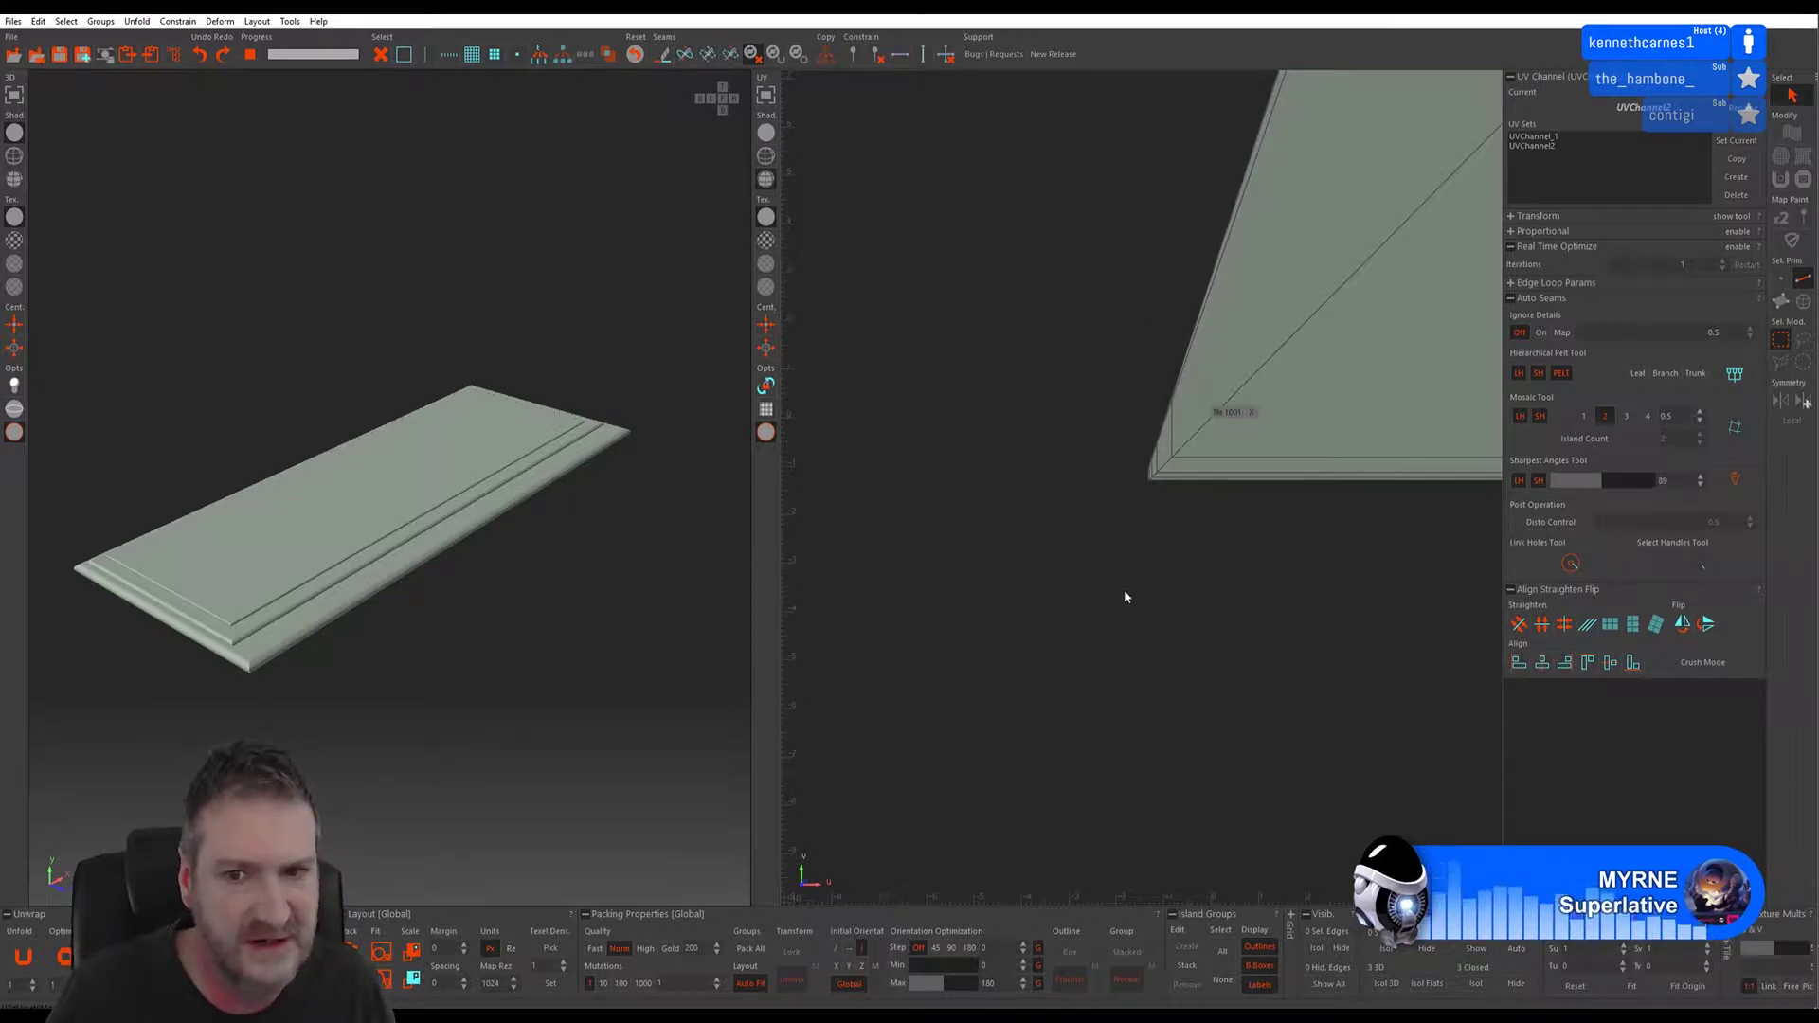
click(1554, 145)
click(1741, 141)
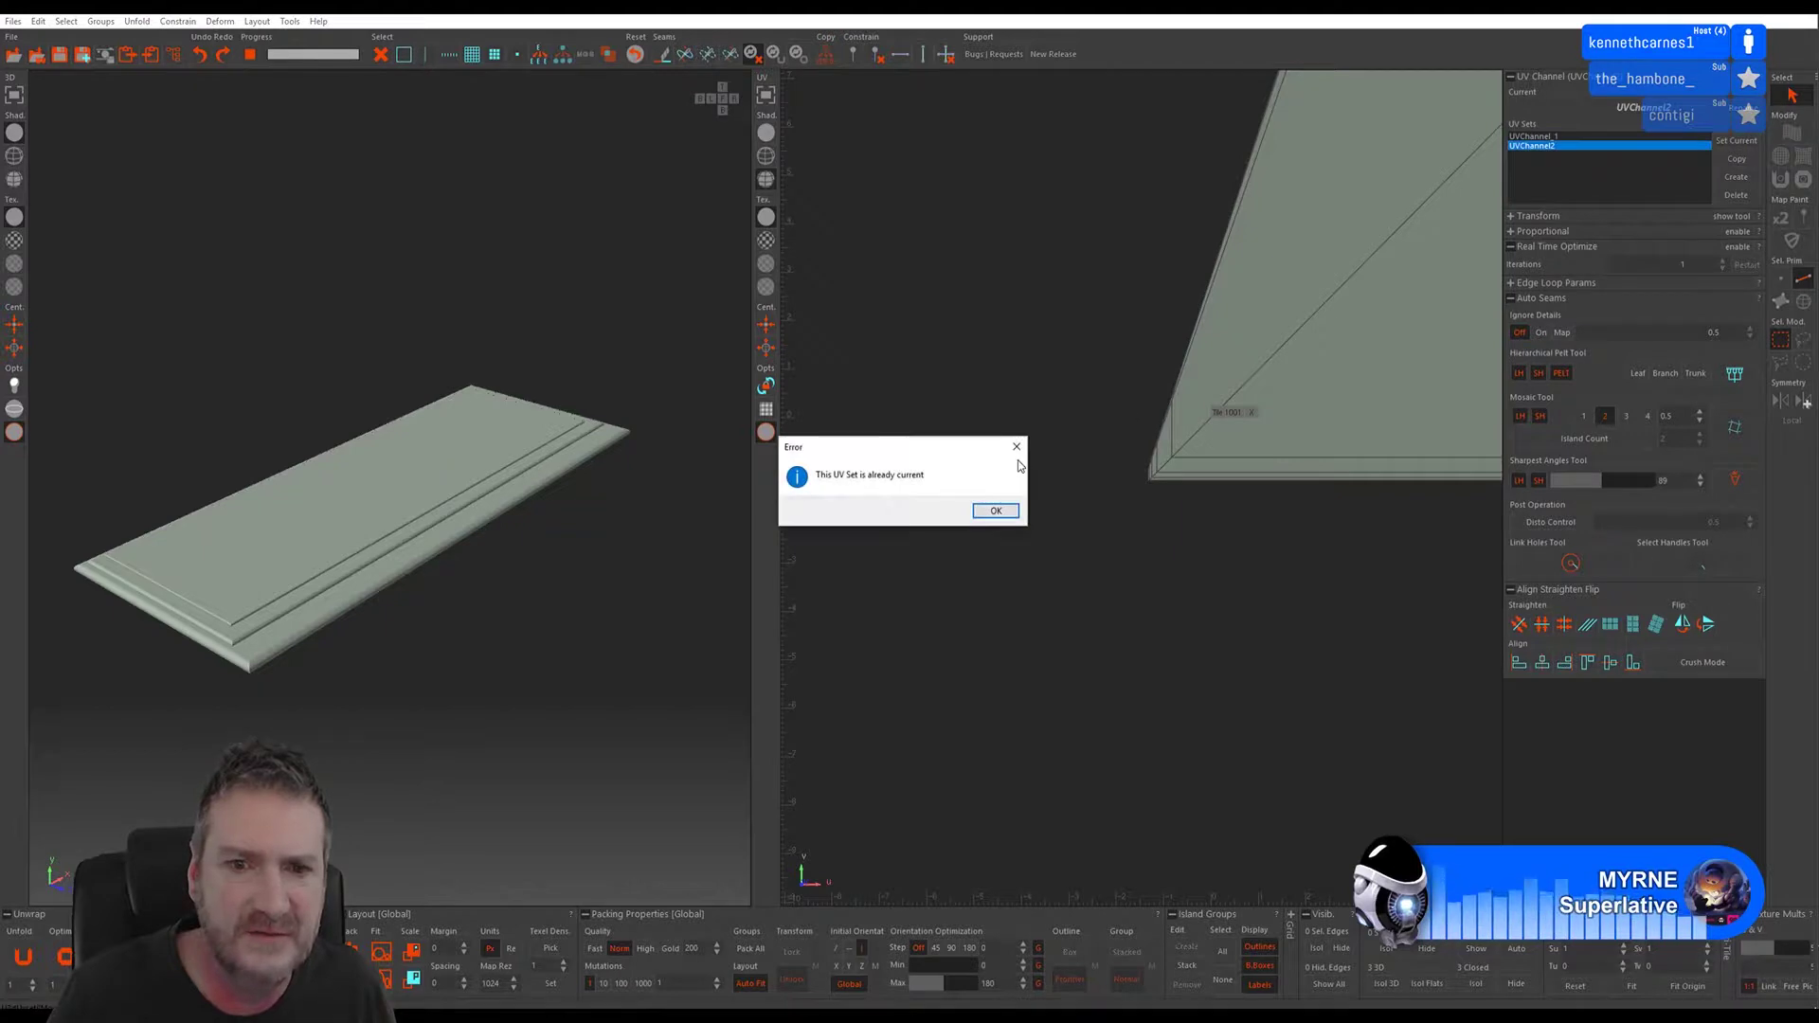
click(995, 511)
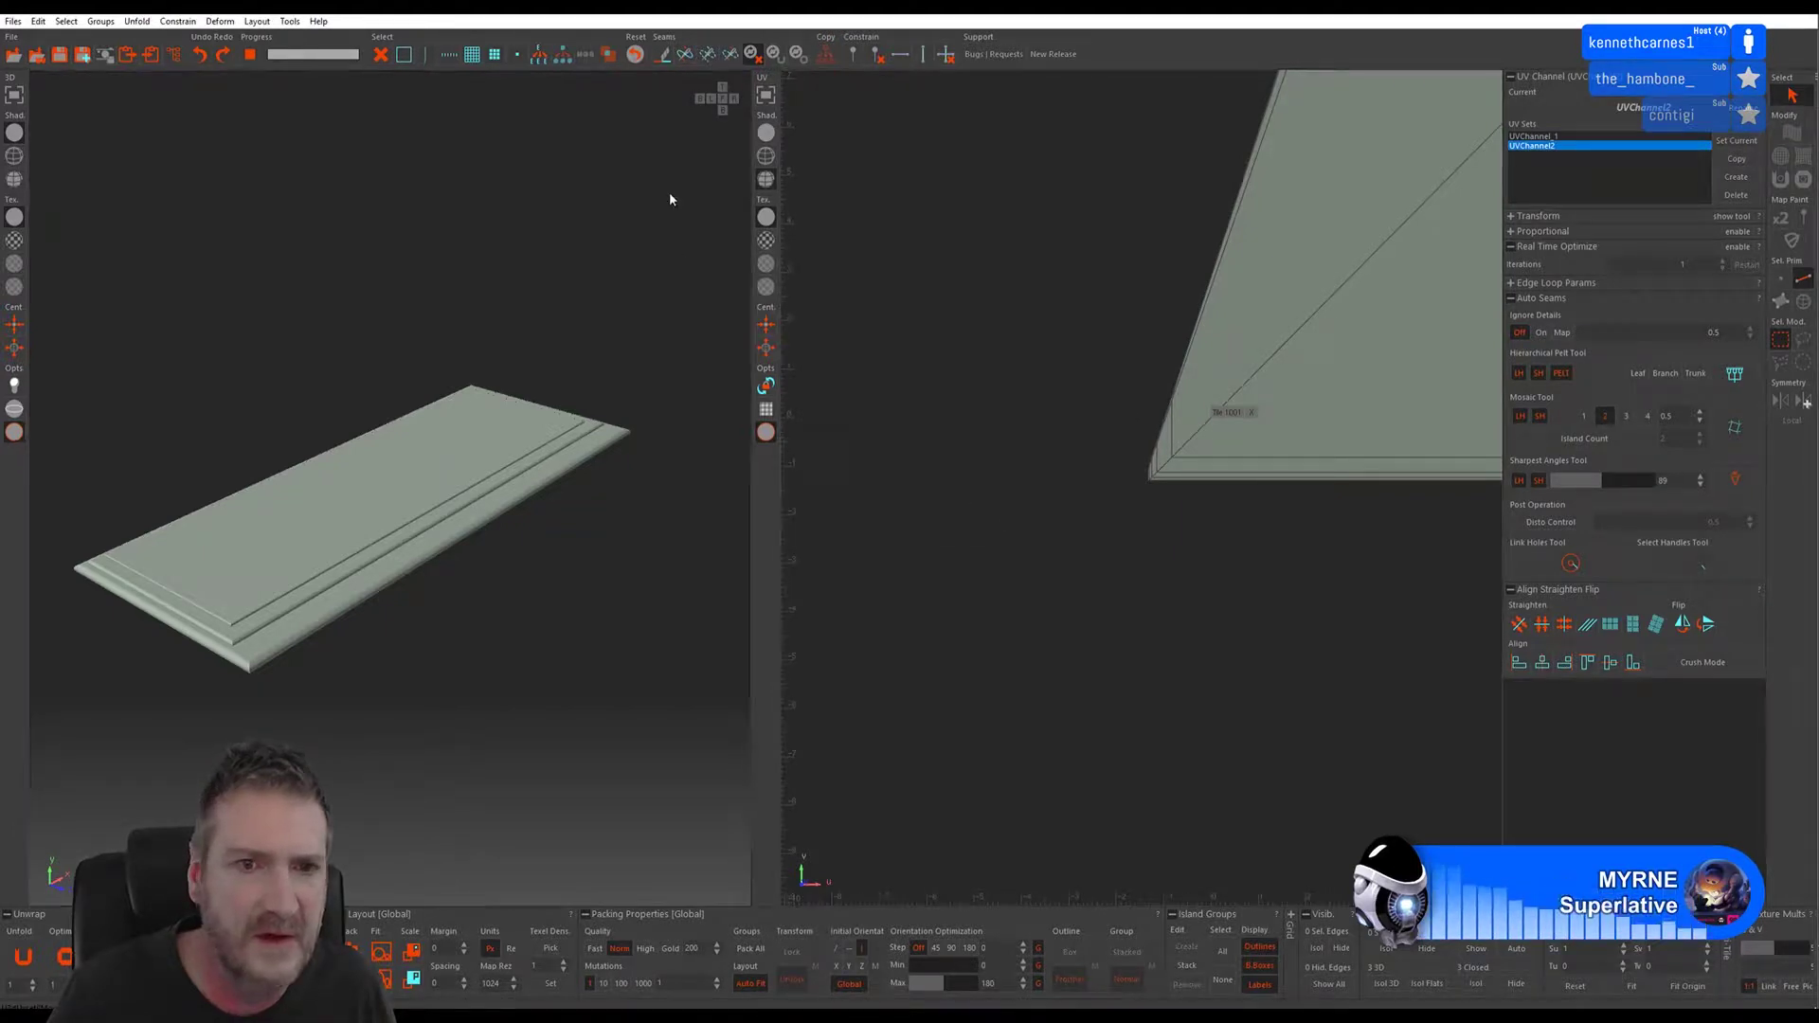
- Seam the slab's border edge loop, unfold it to fit tile 1001, and save to 3ds Max
click(1550, 522)
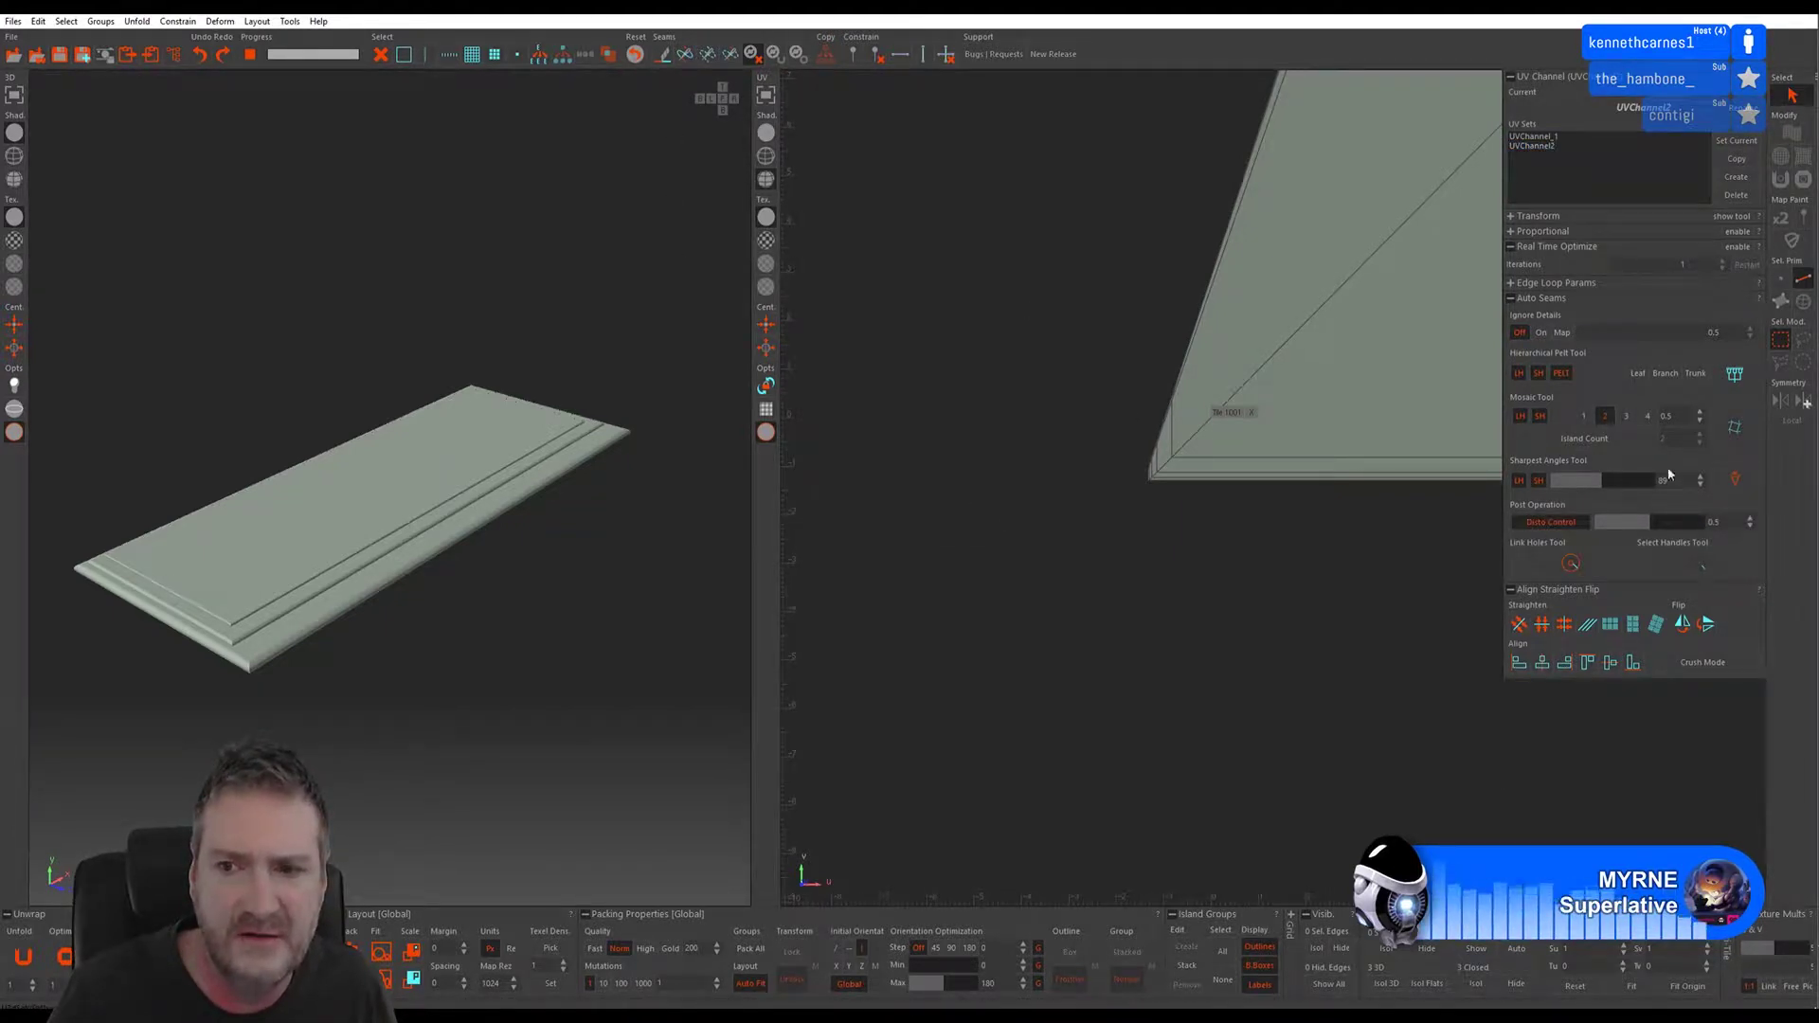
double_click(568, 417)
key(c)
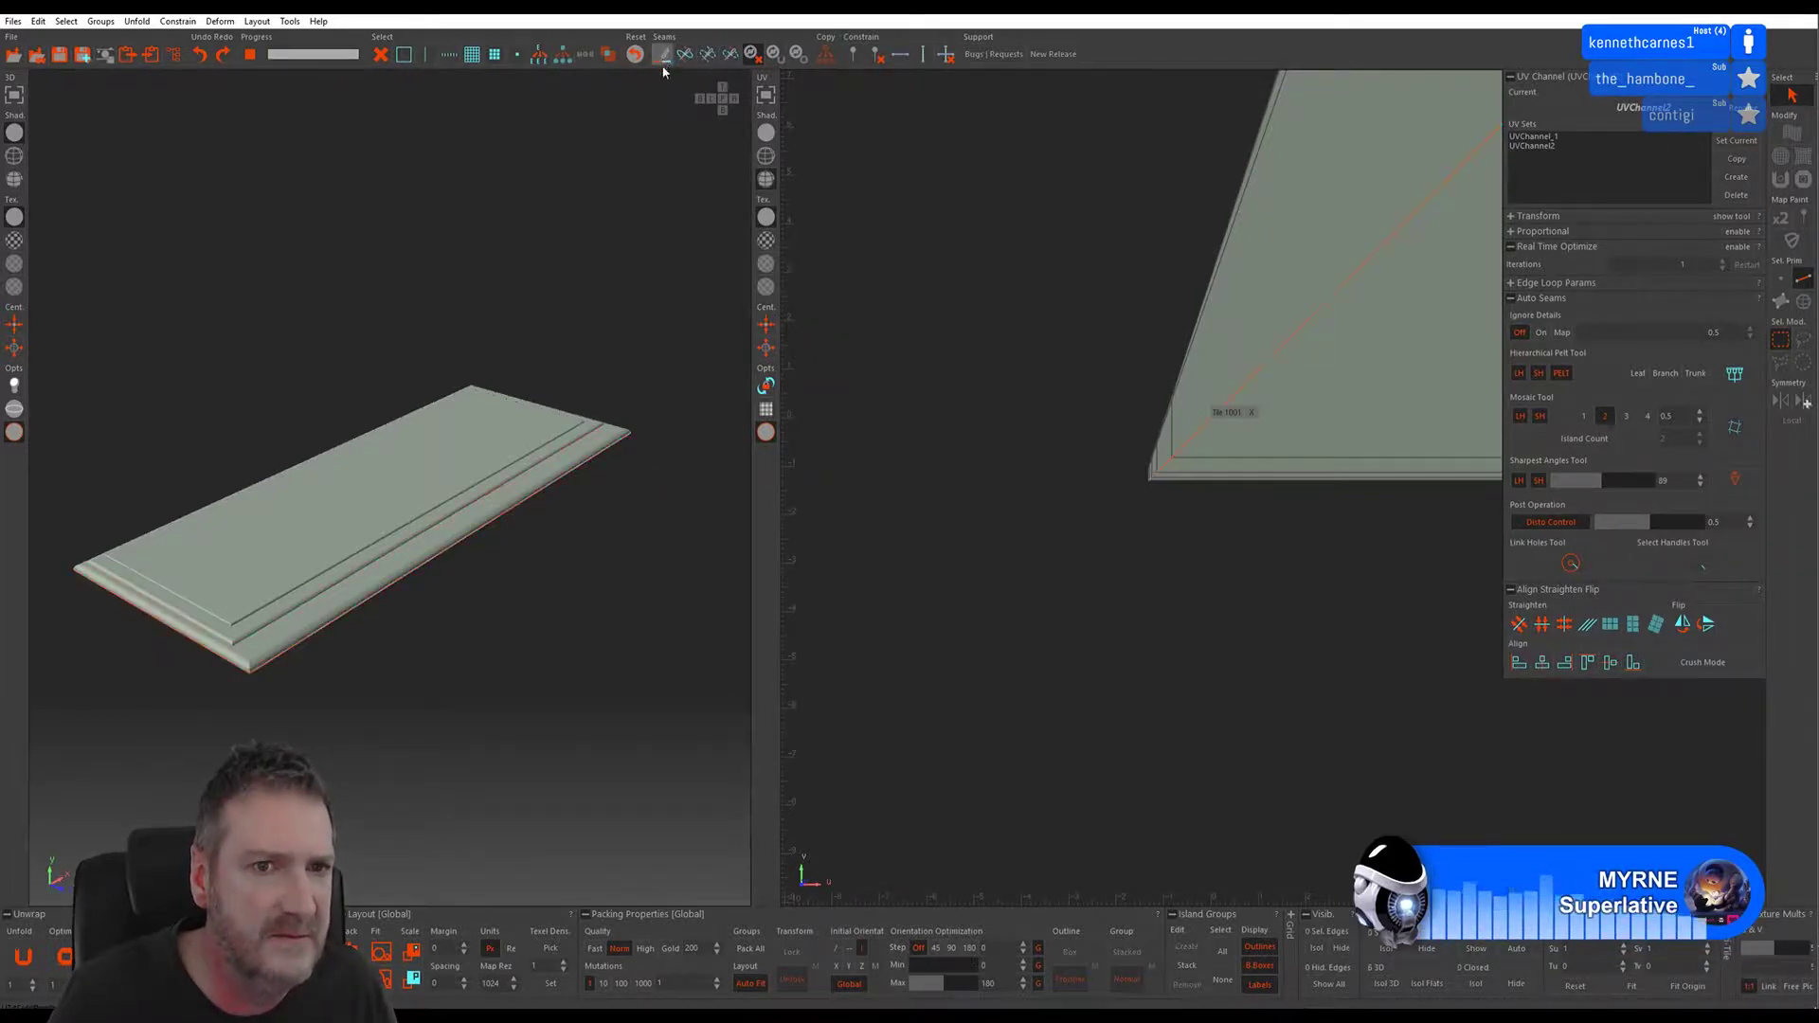
click(23, 957)
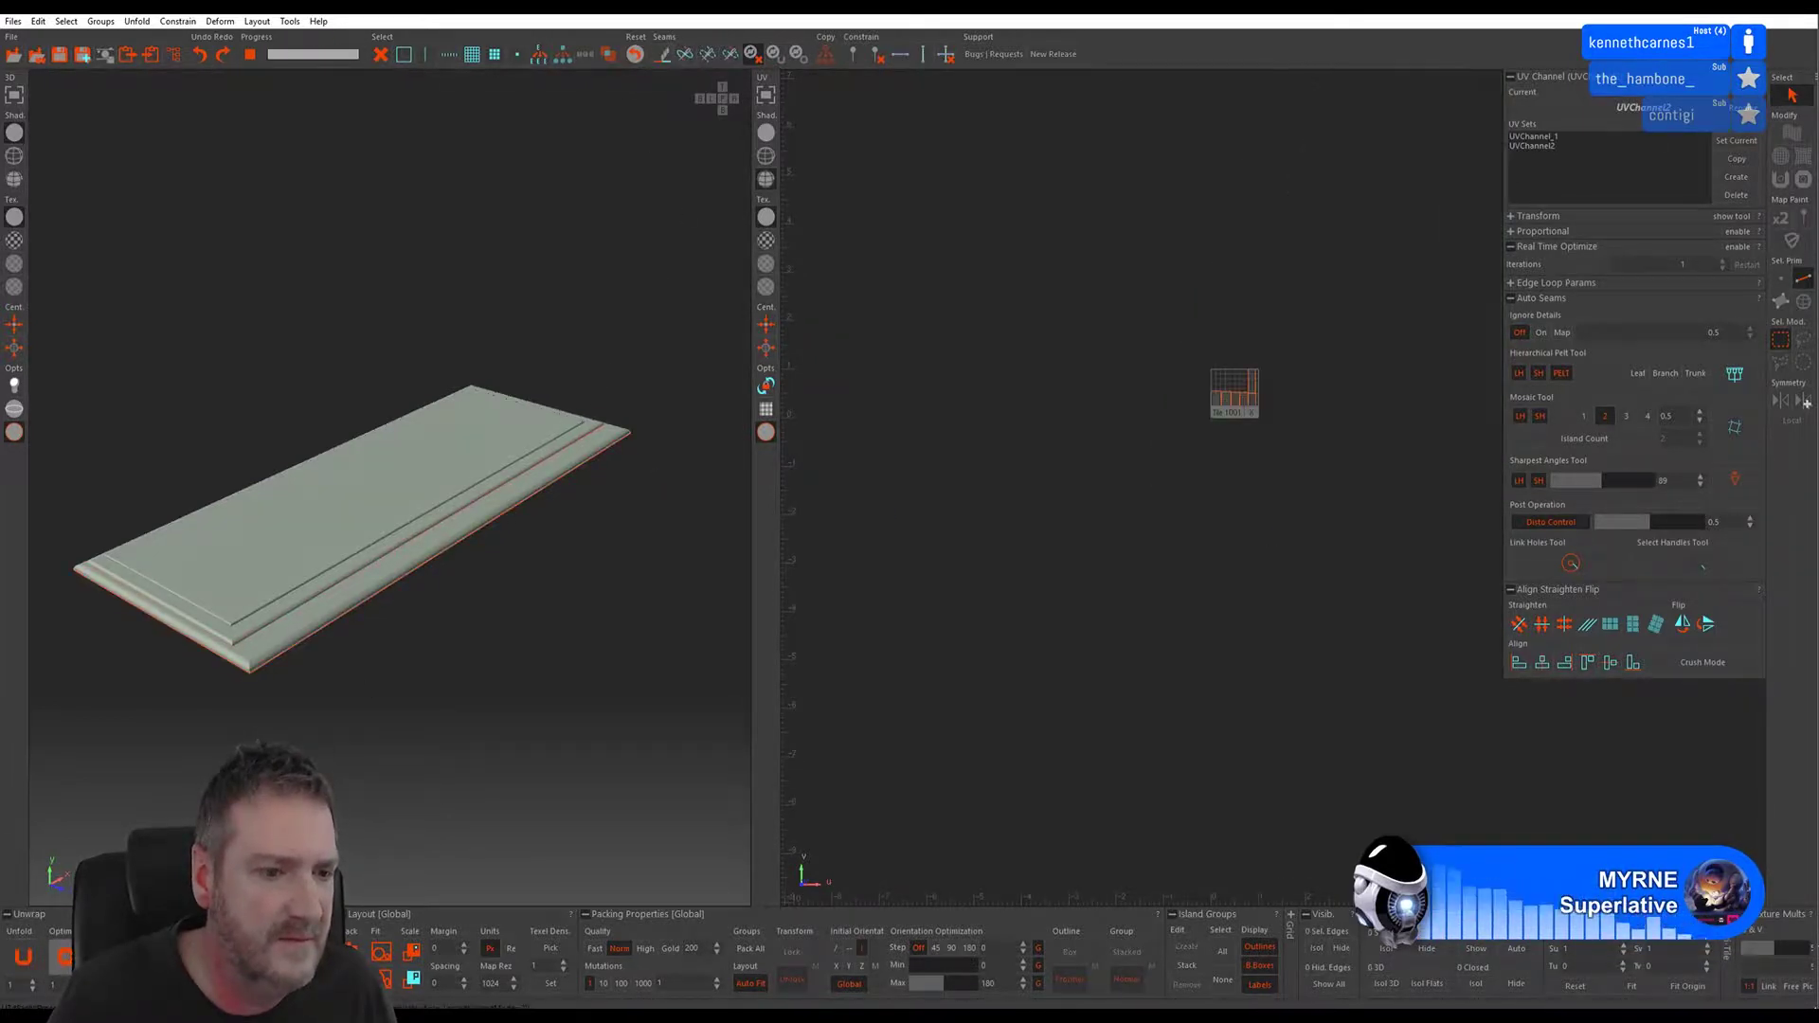
scroll(1260, 390, up, 6)
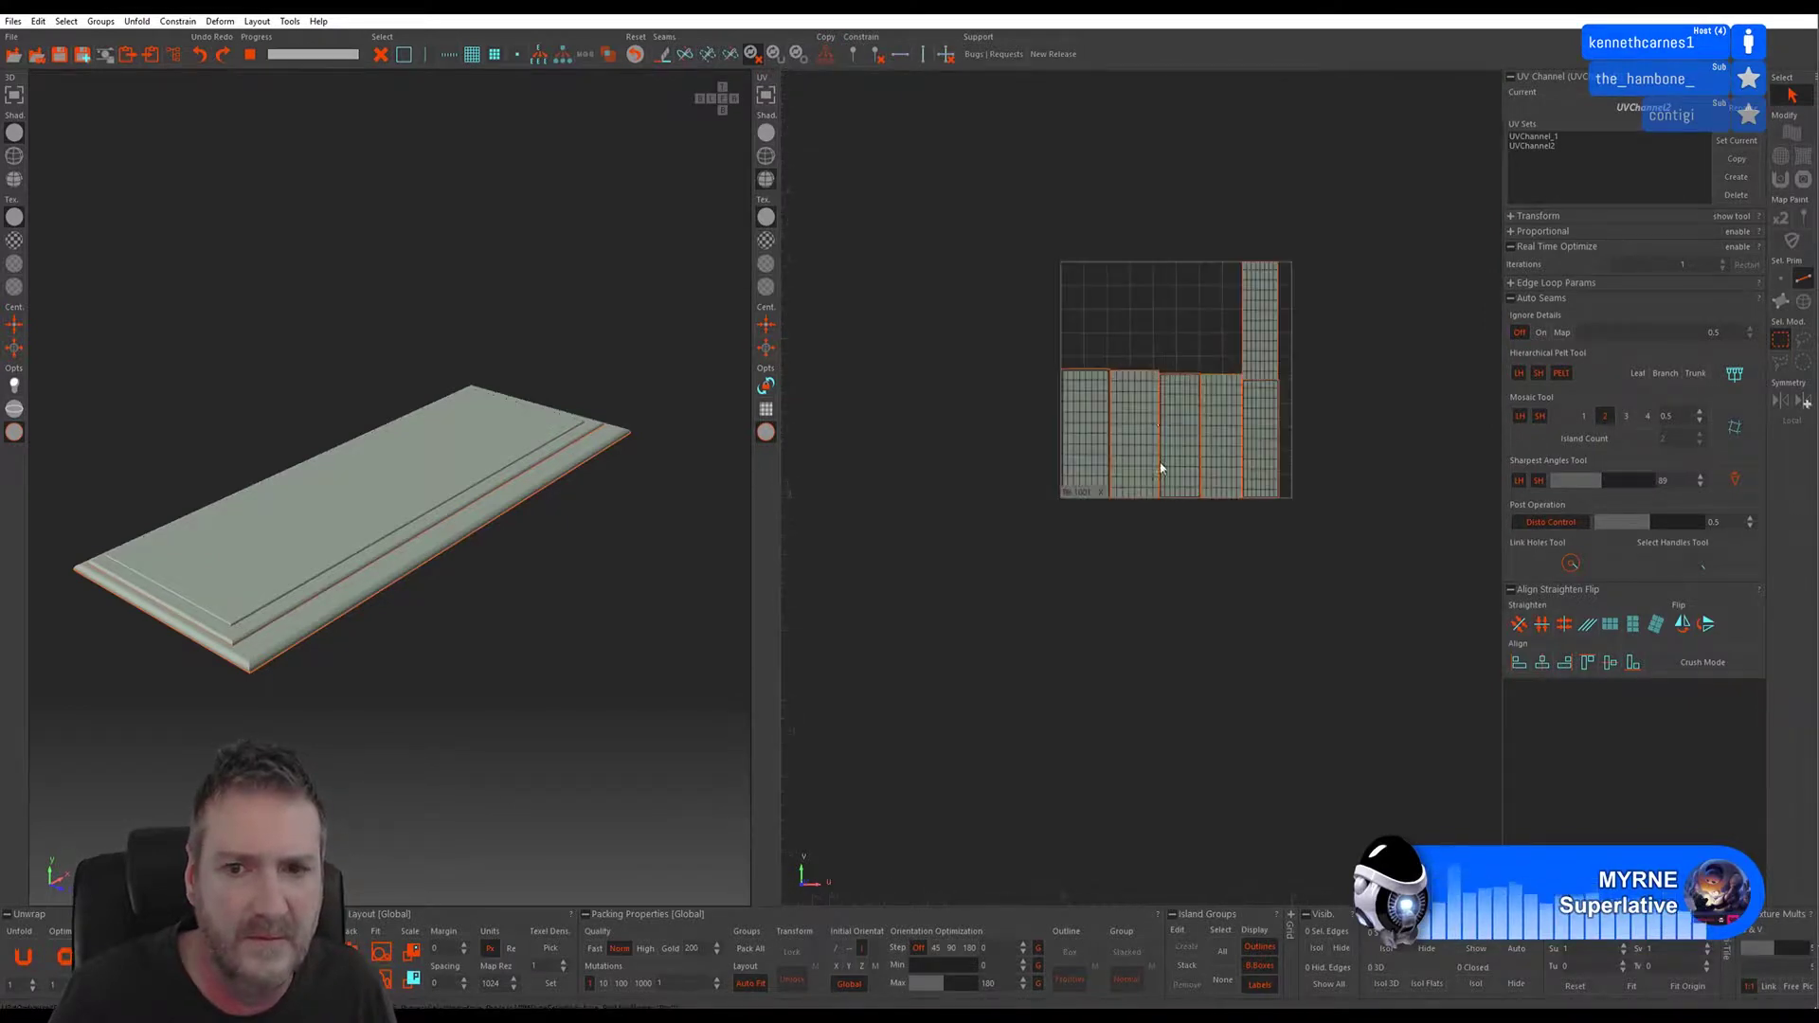
click(372, 937)
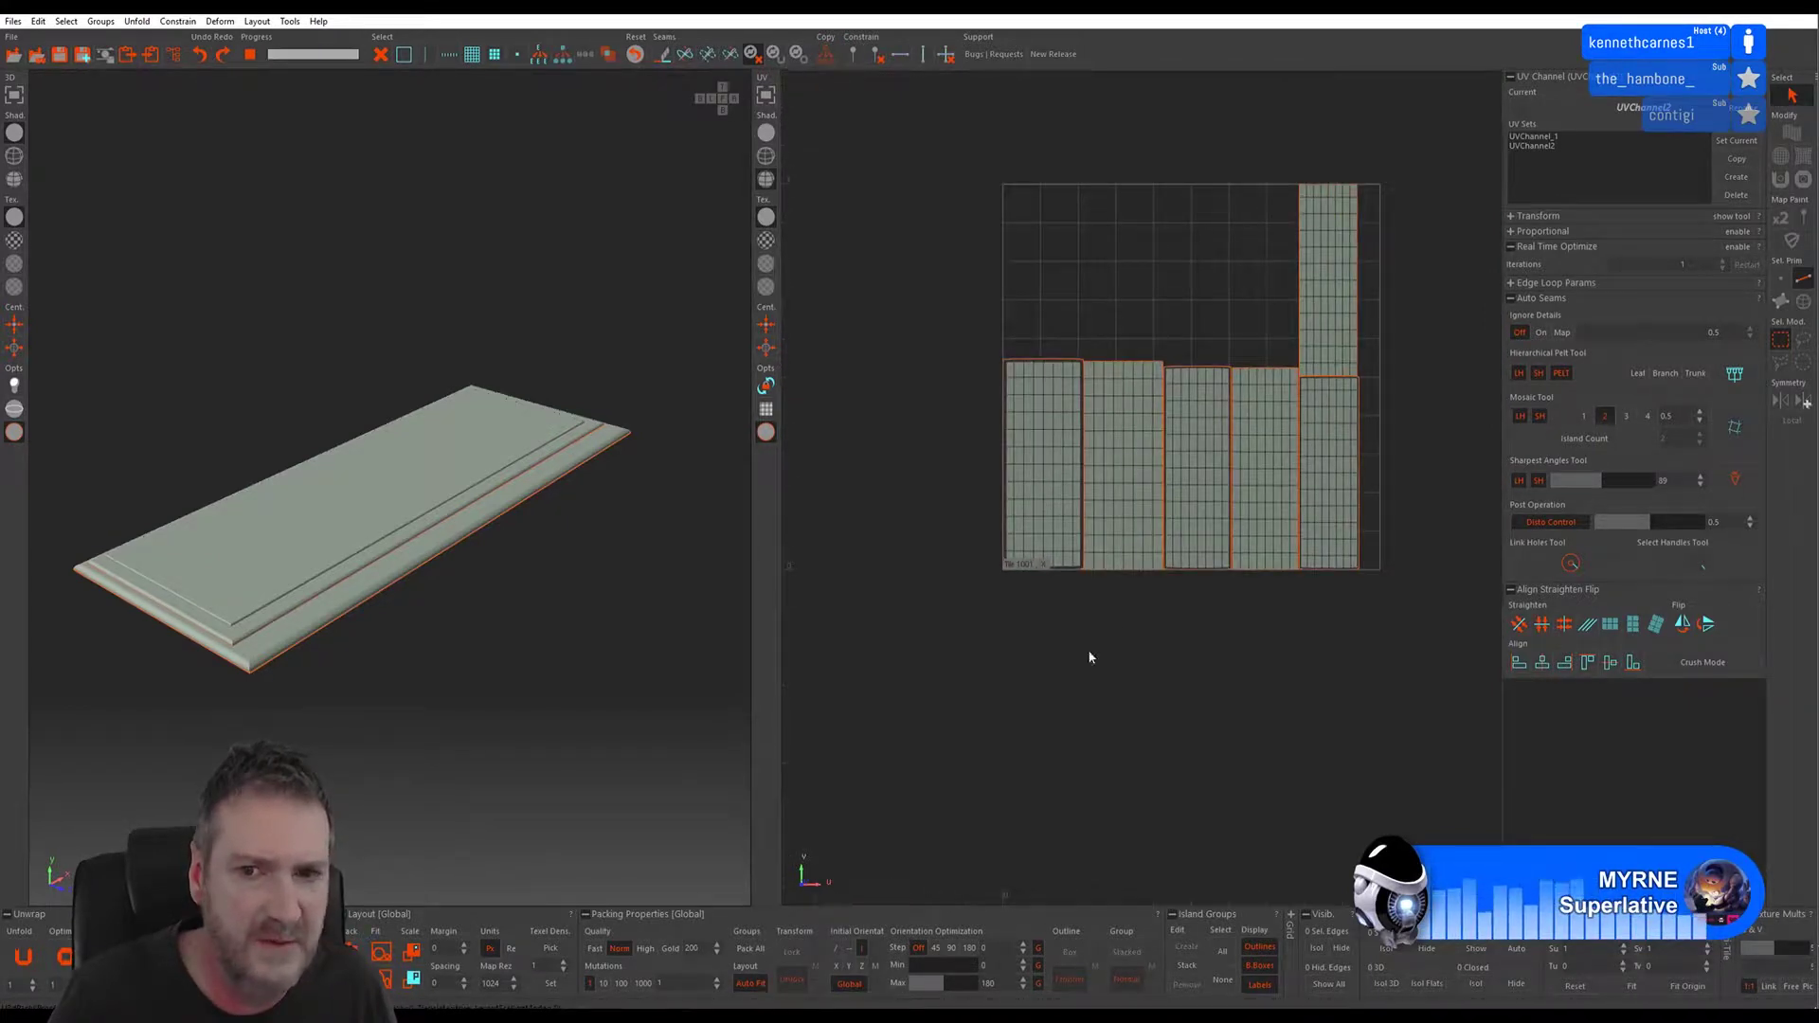
scroll(1236, 411, up, 1)
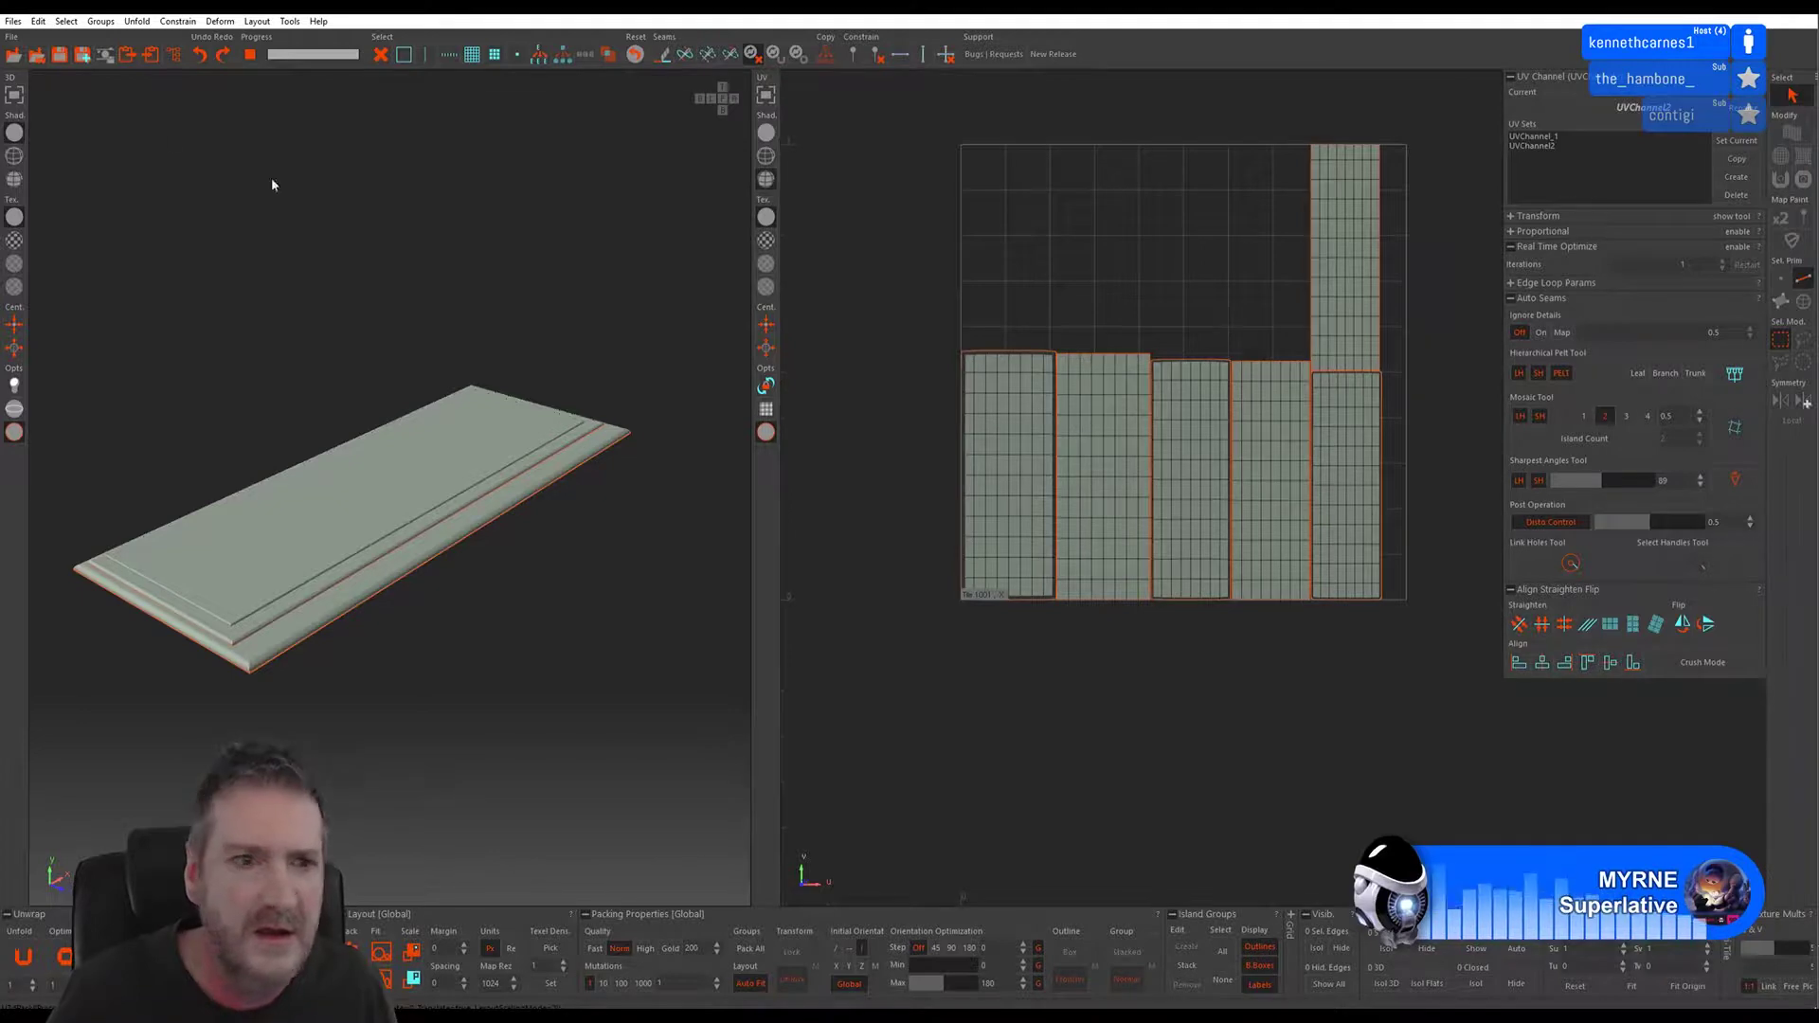
click(14, 21)
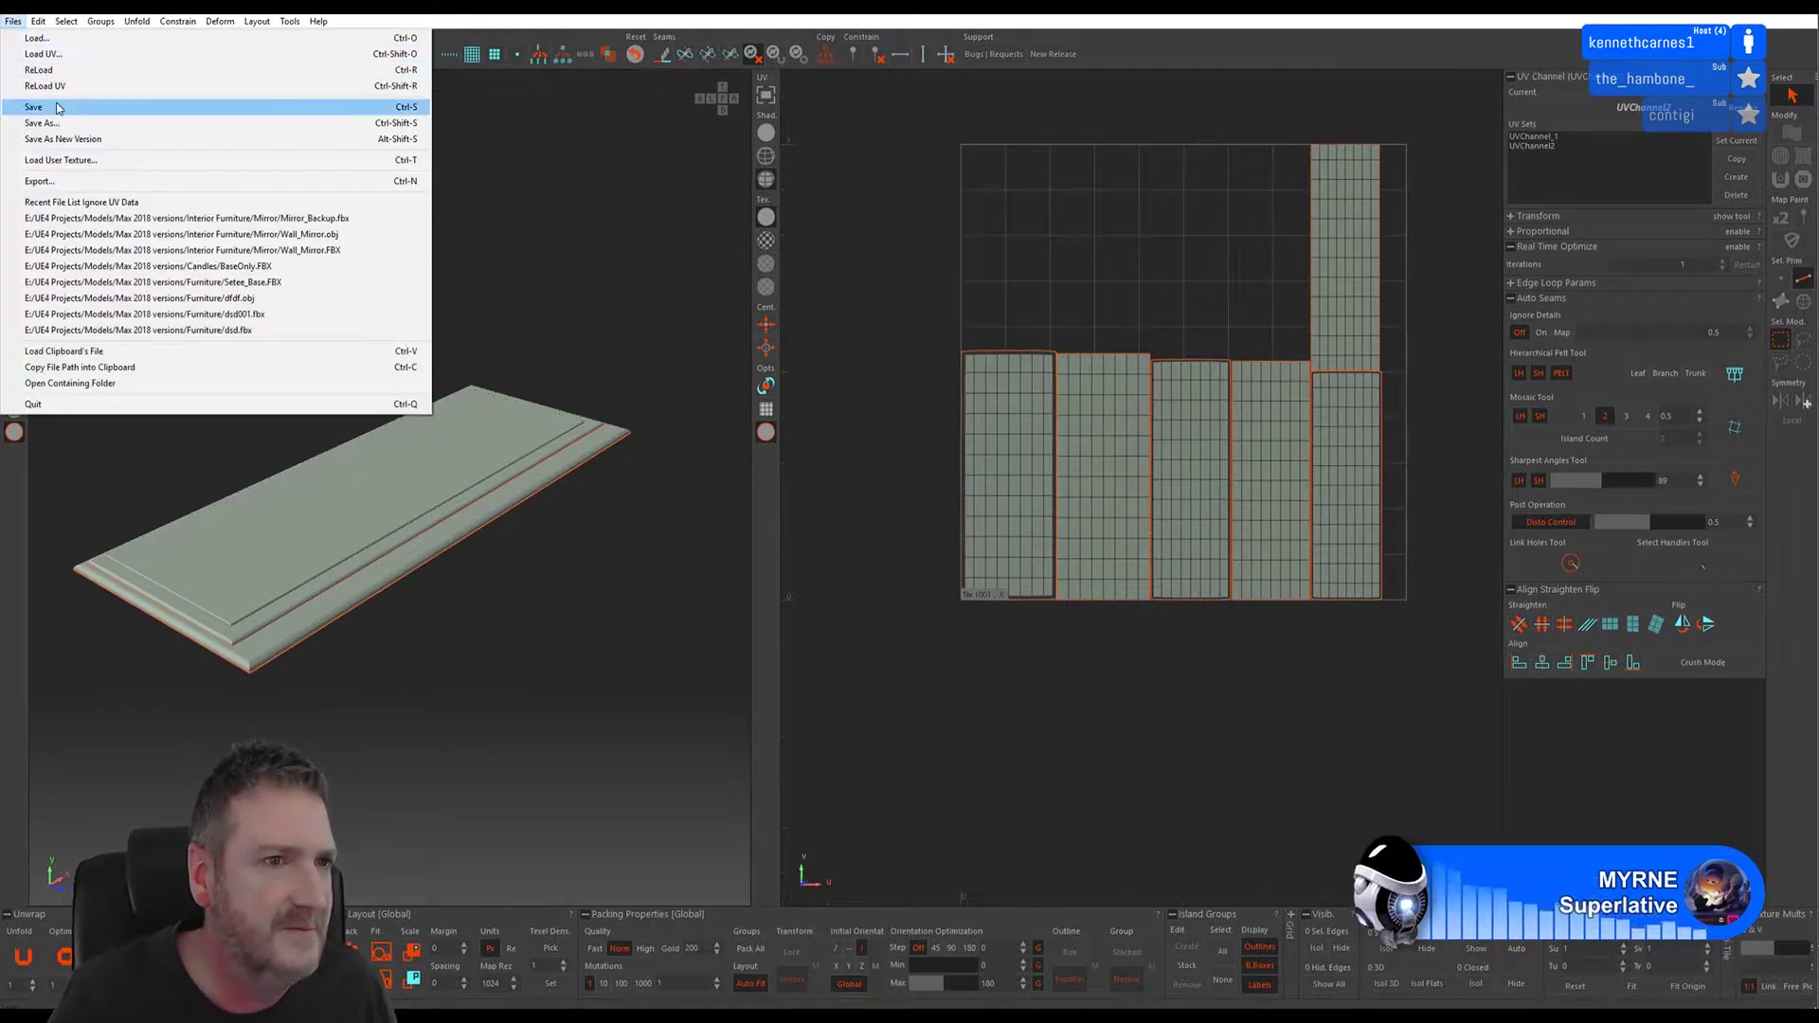
click(143, 106)
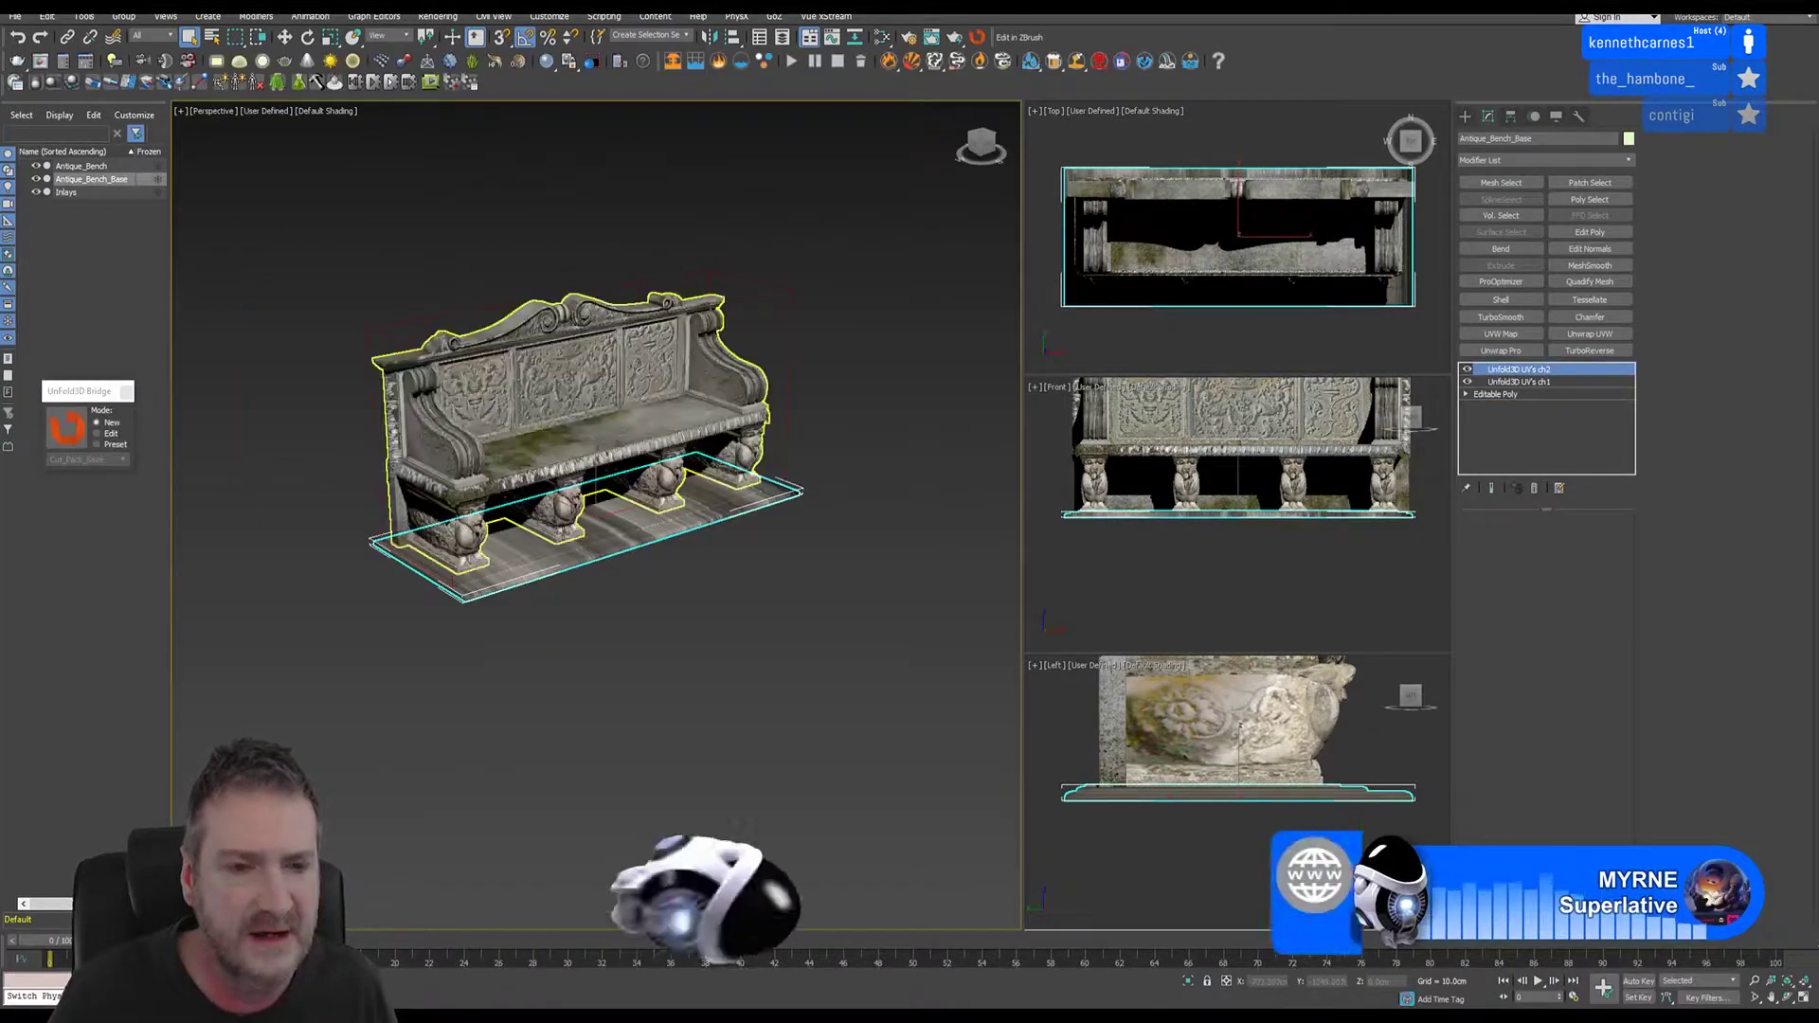
- Add Unwrap UVW on map channel 2 to the bench base and check its UVs on a checker
scroll(606, 577, up, 5)
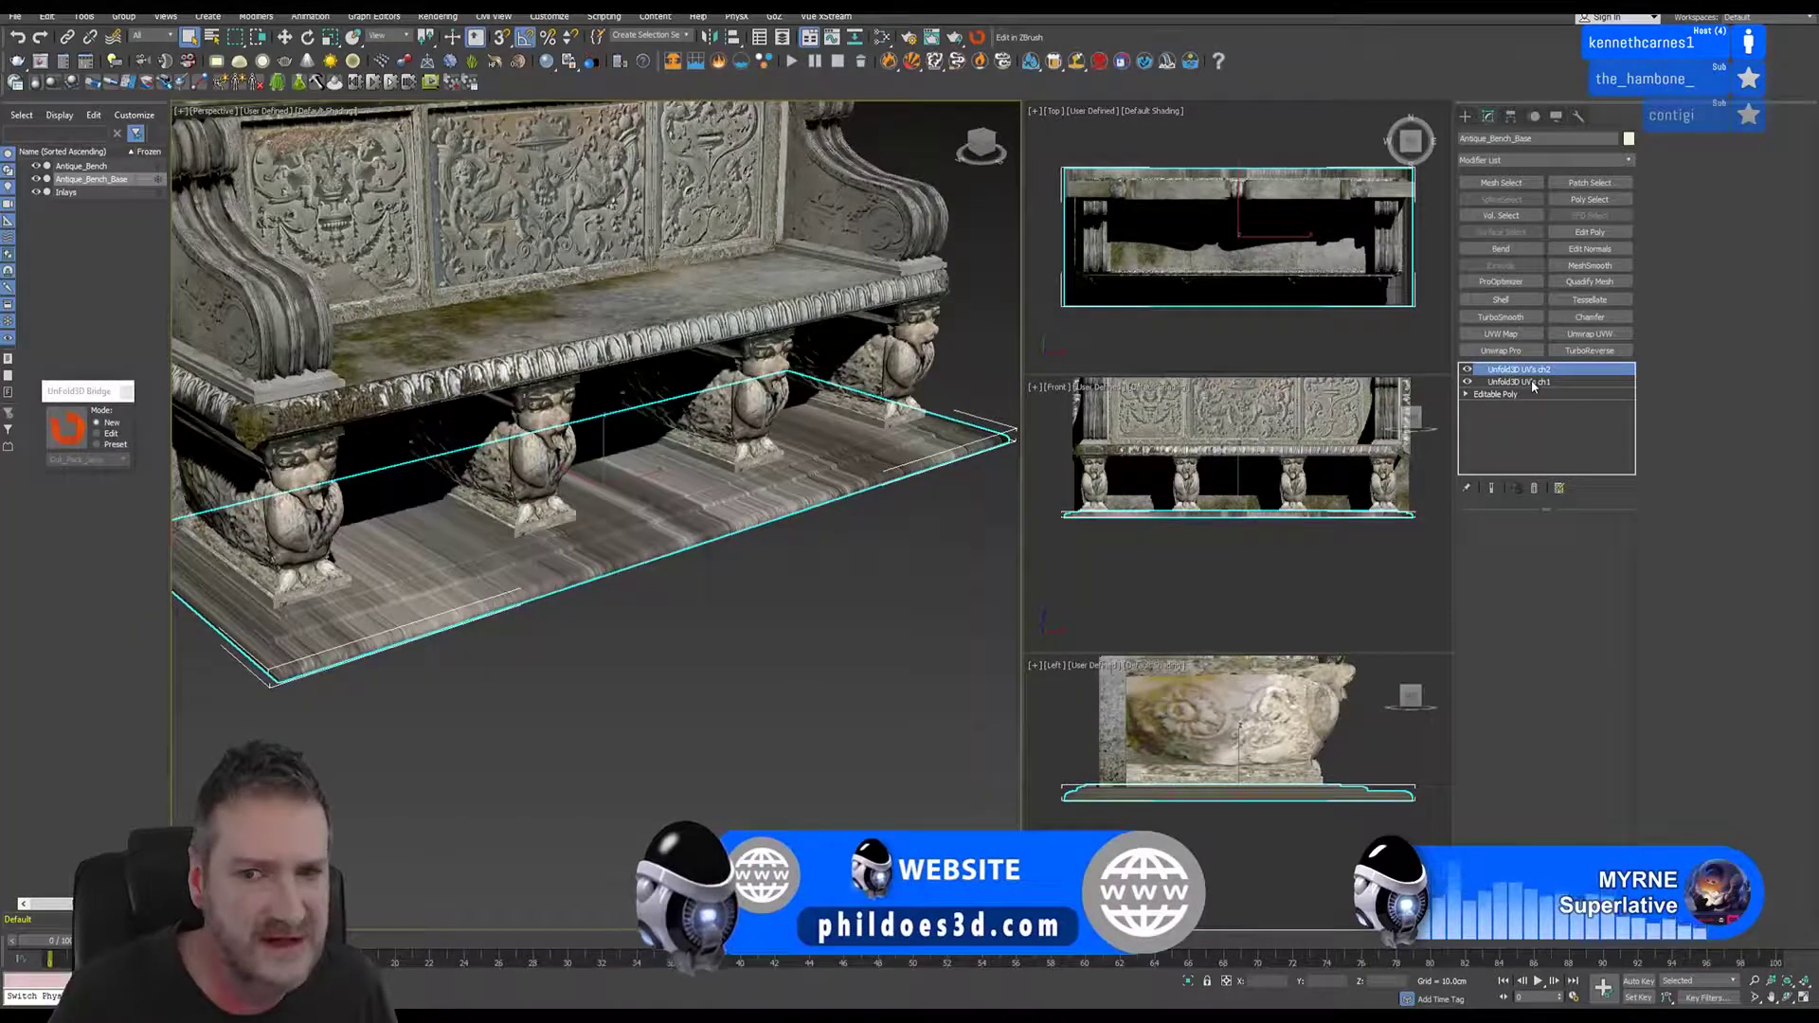
click(1588, 334)
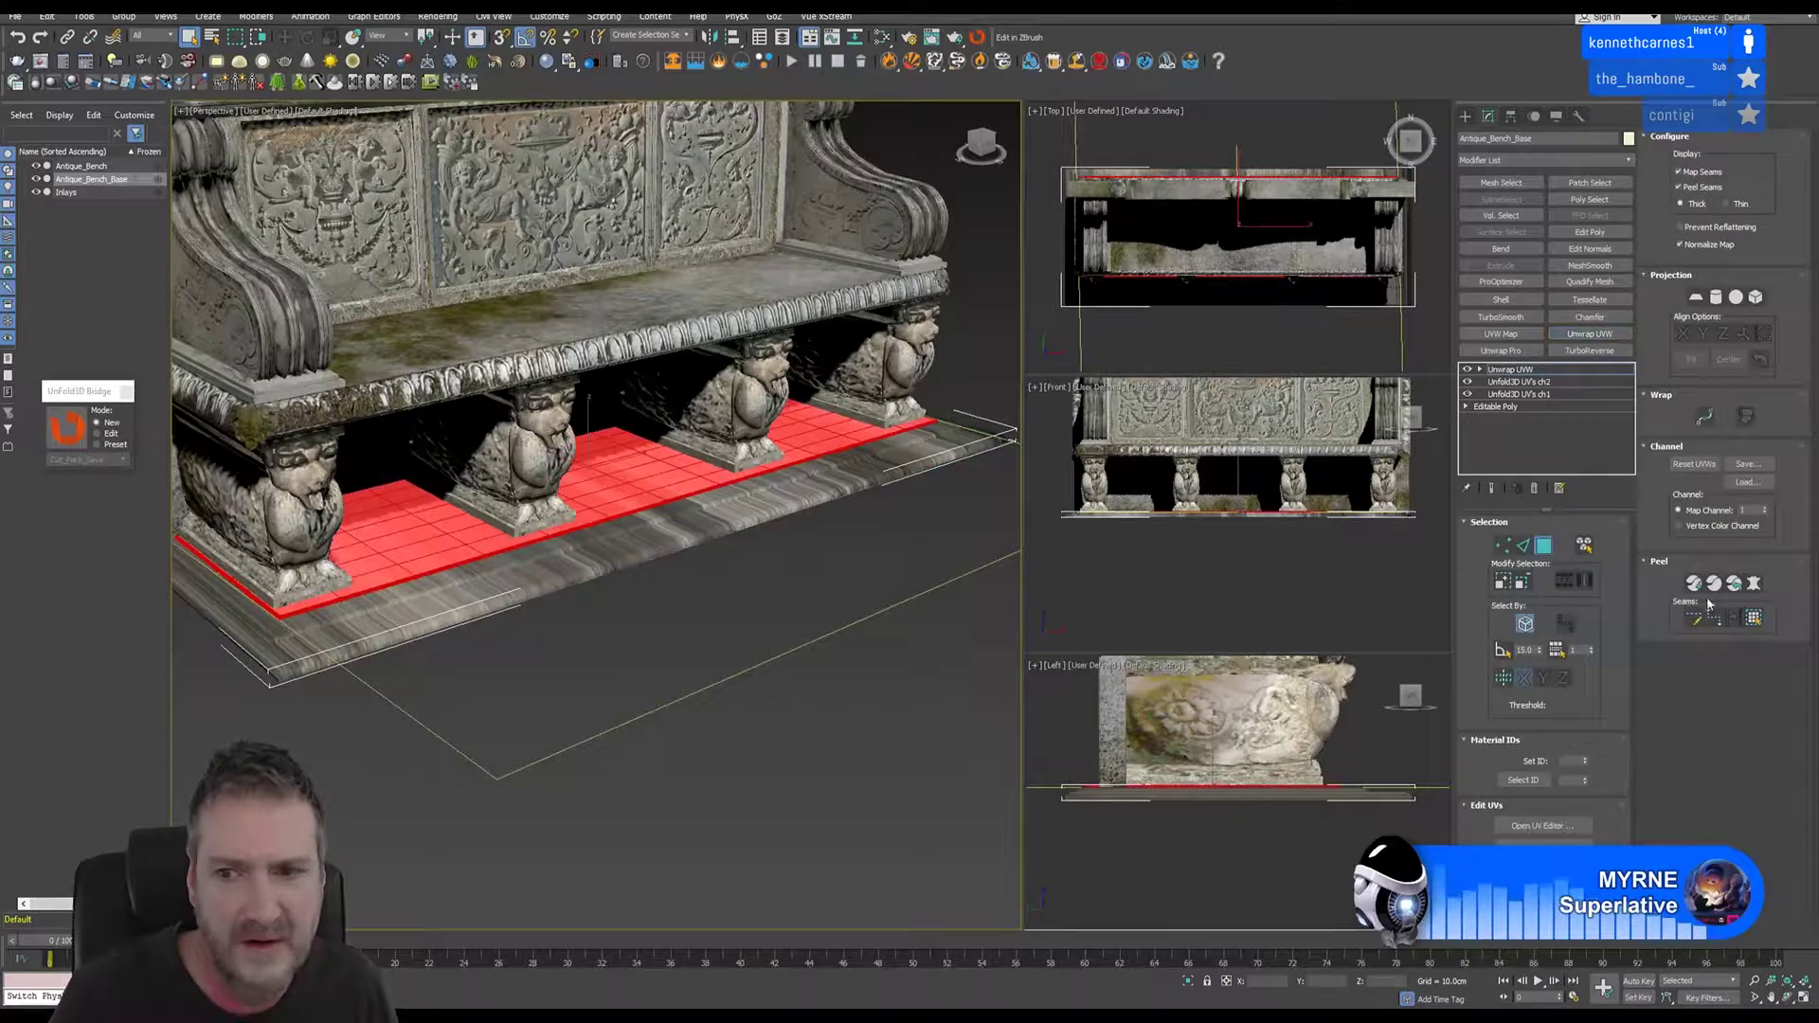
click(1765, 509)
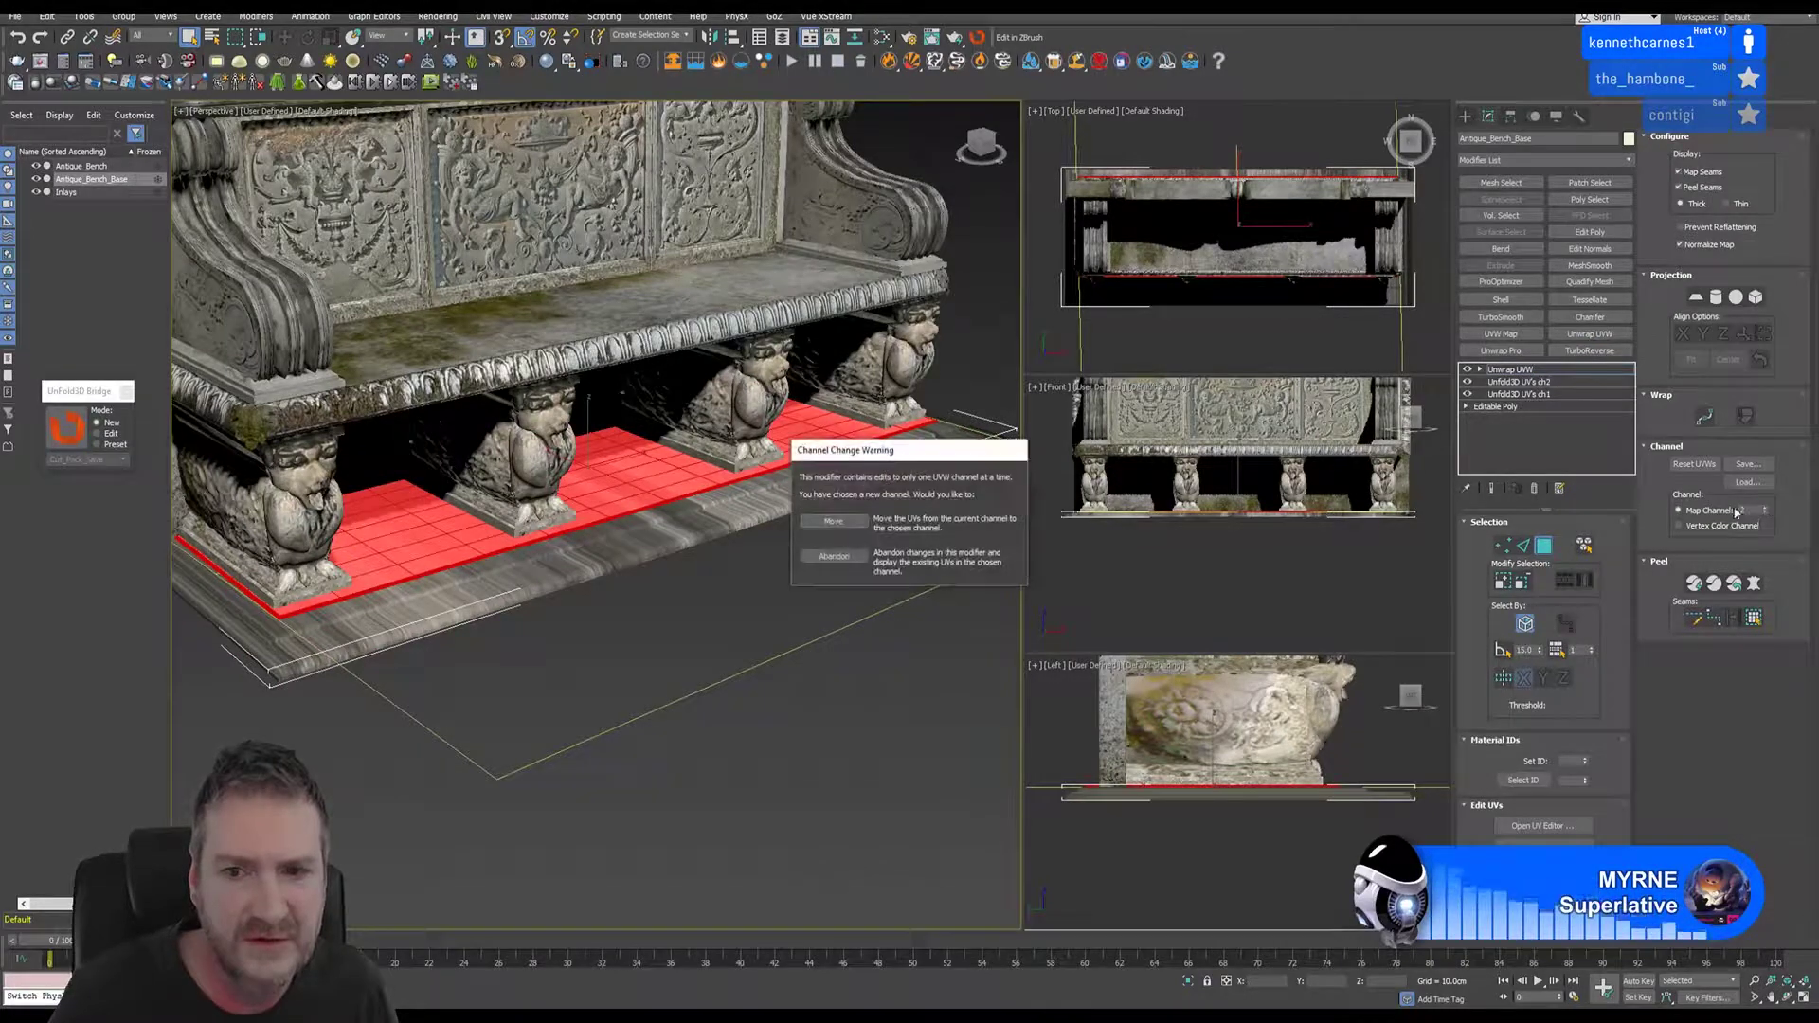
click(836, 557)
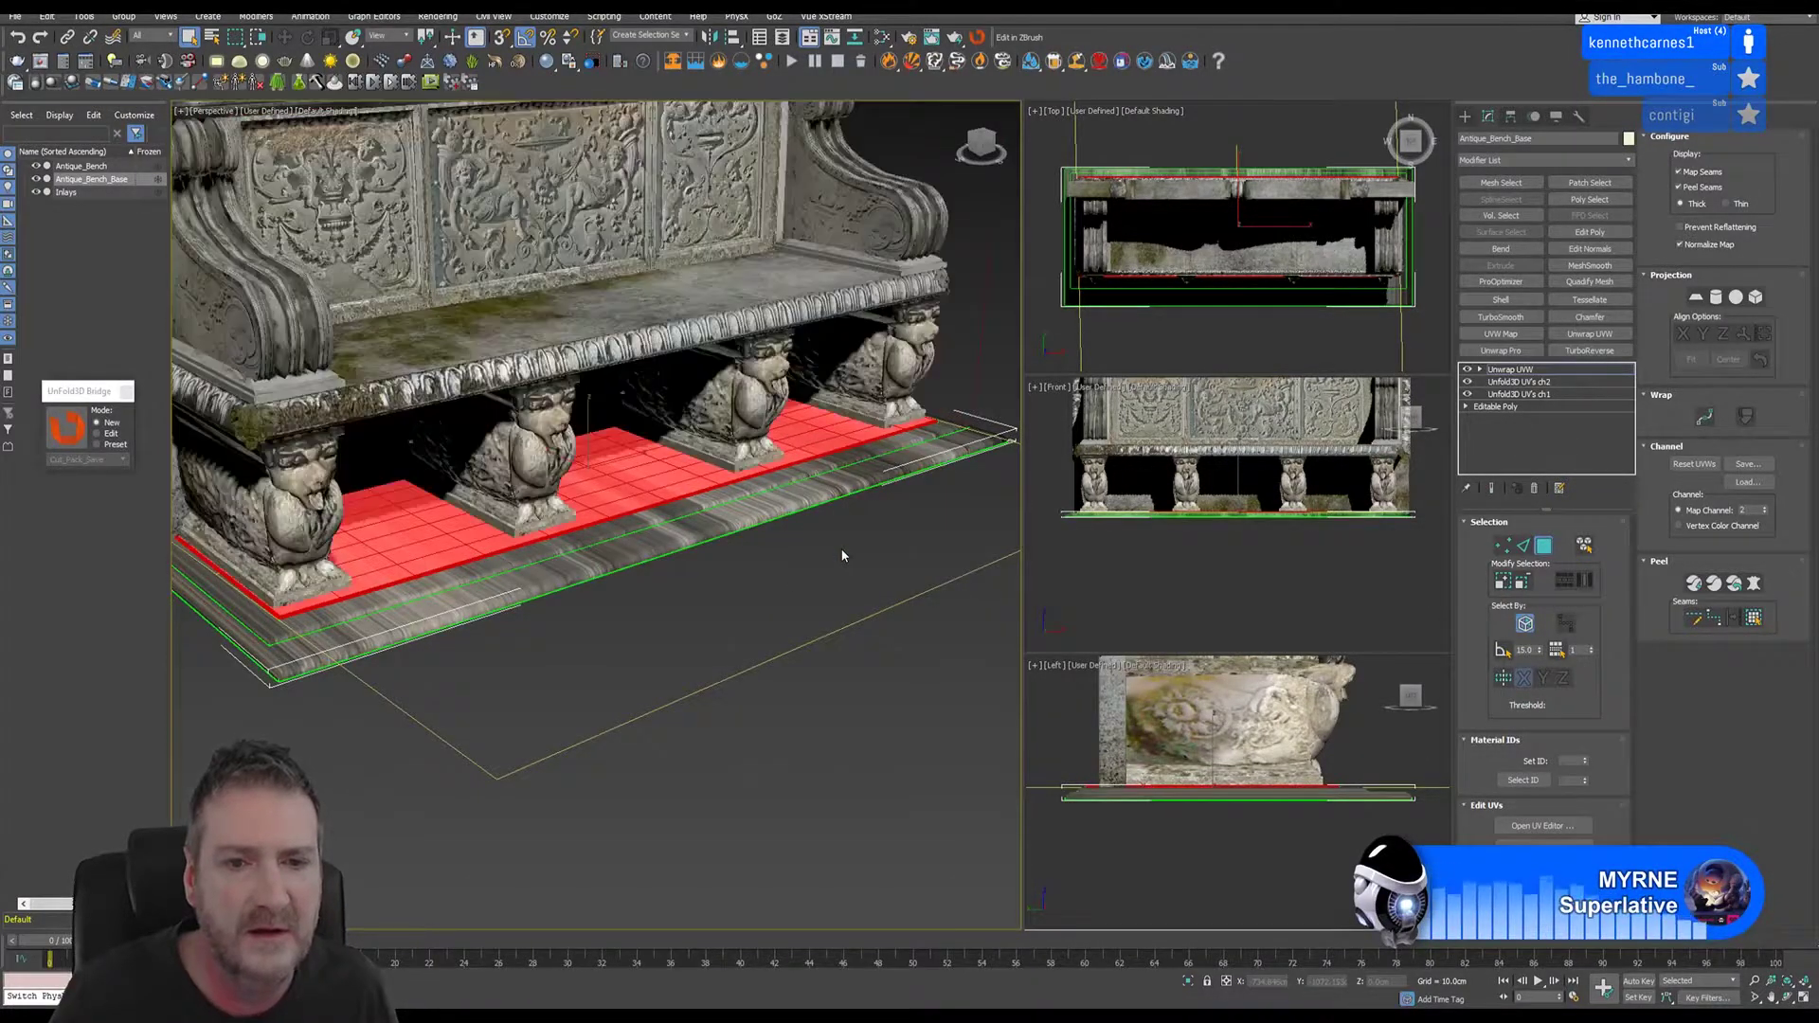
click(1560, 826)
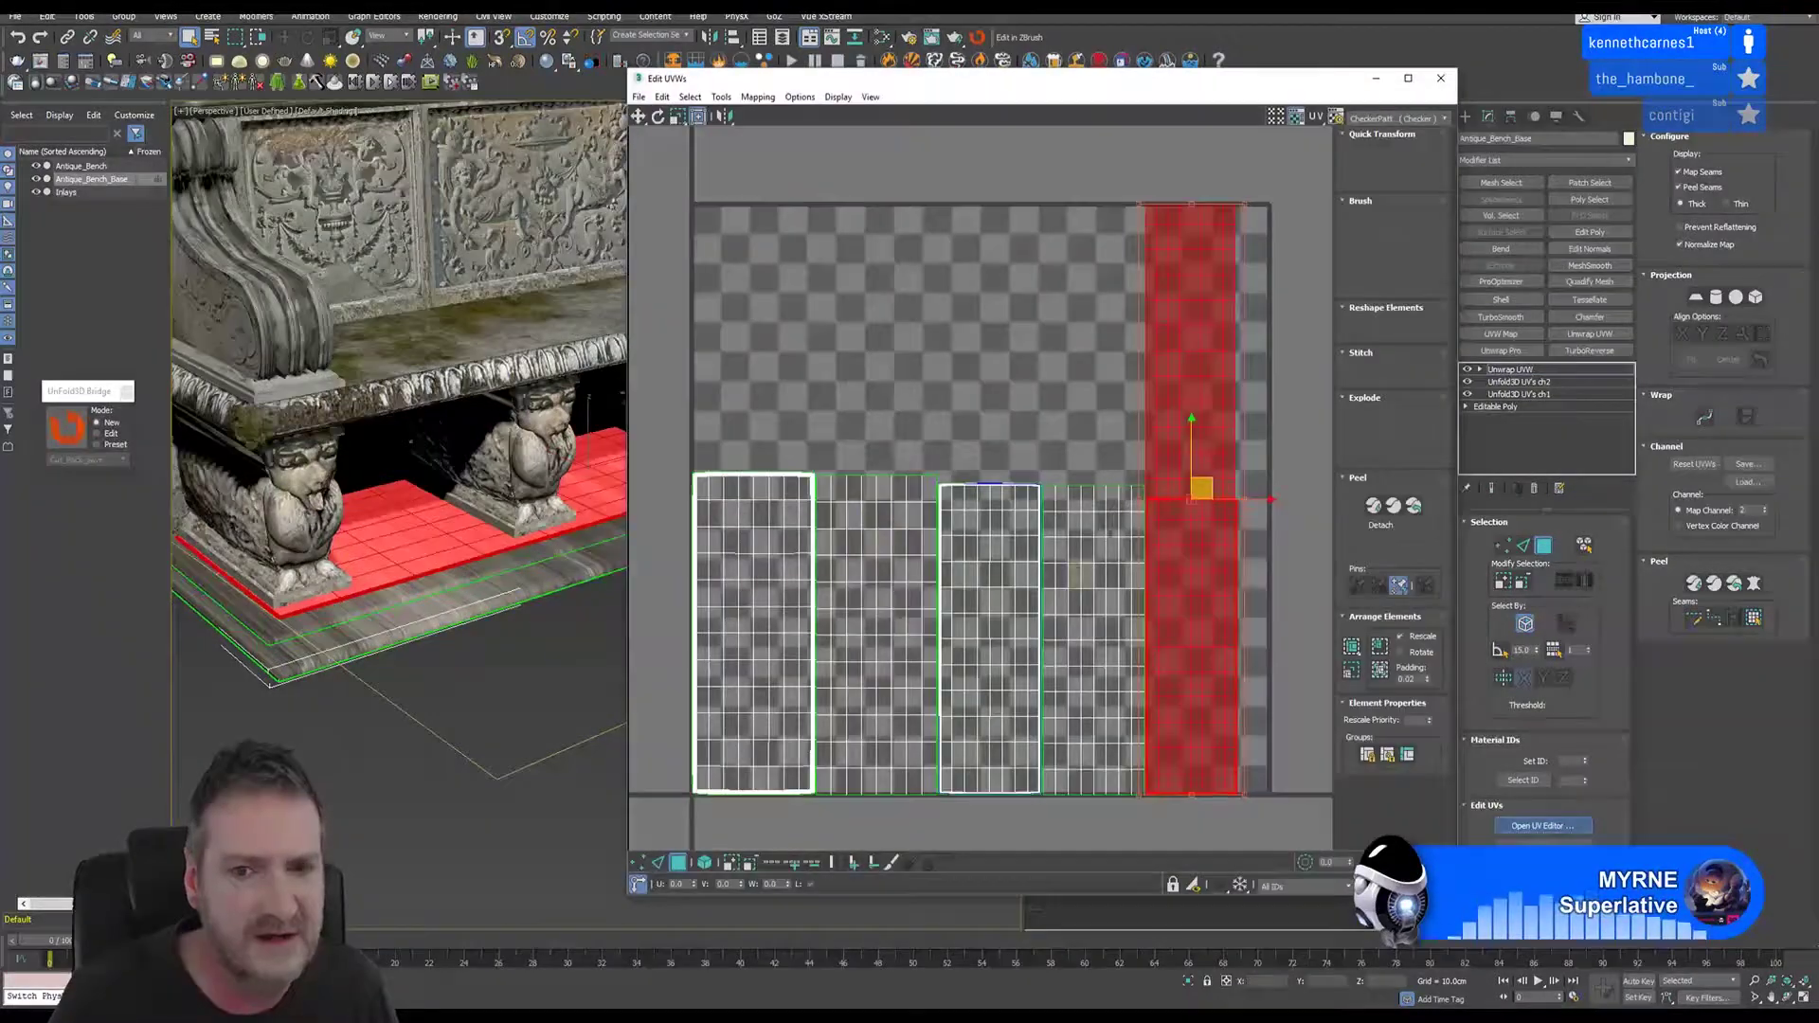
click(1440, 78)
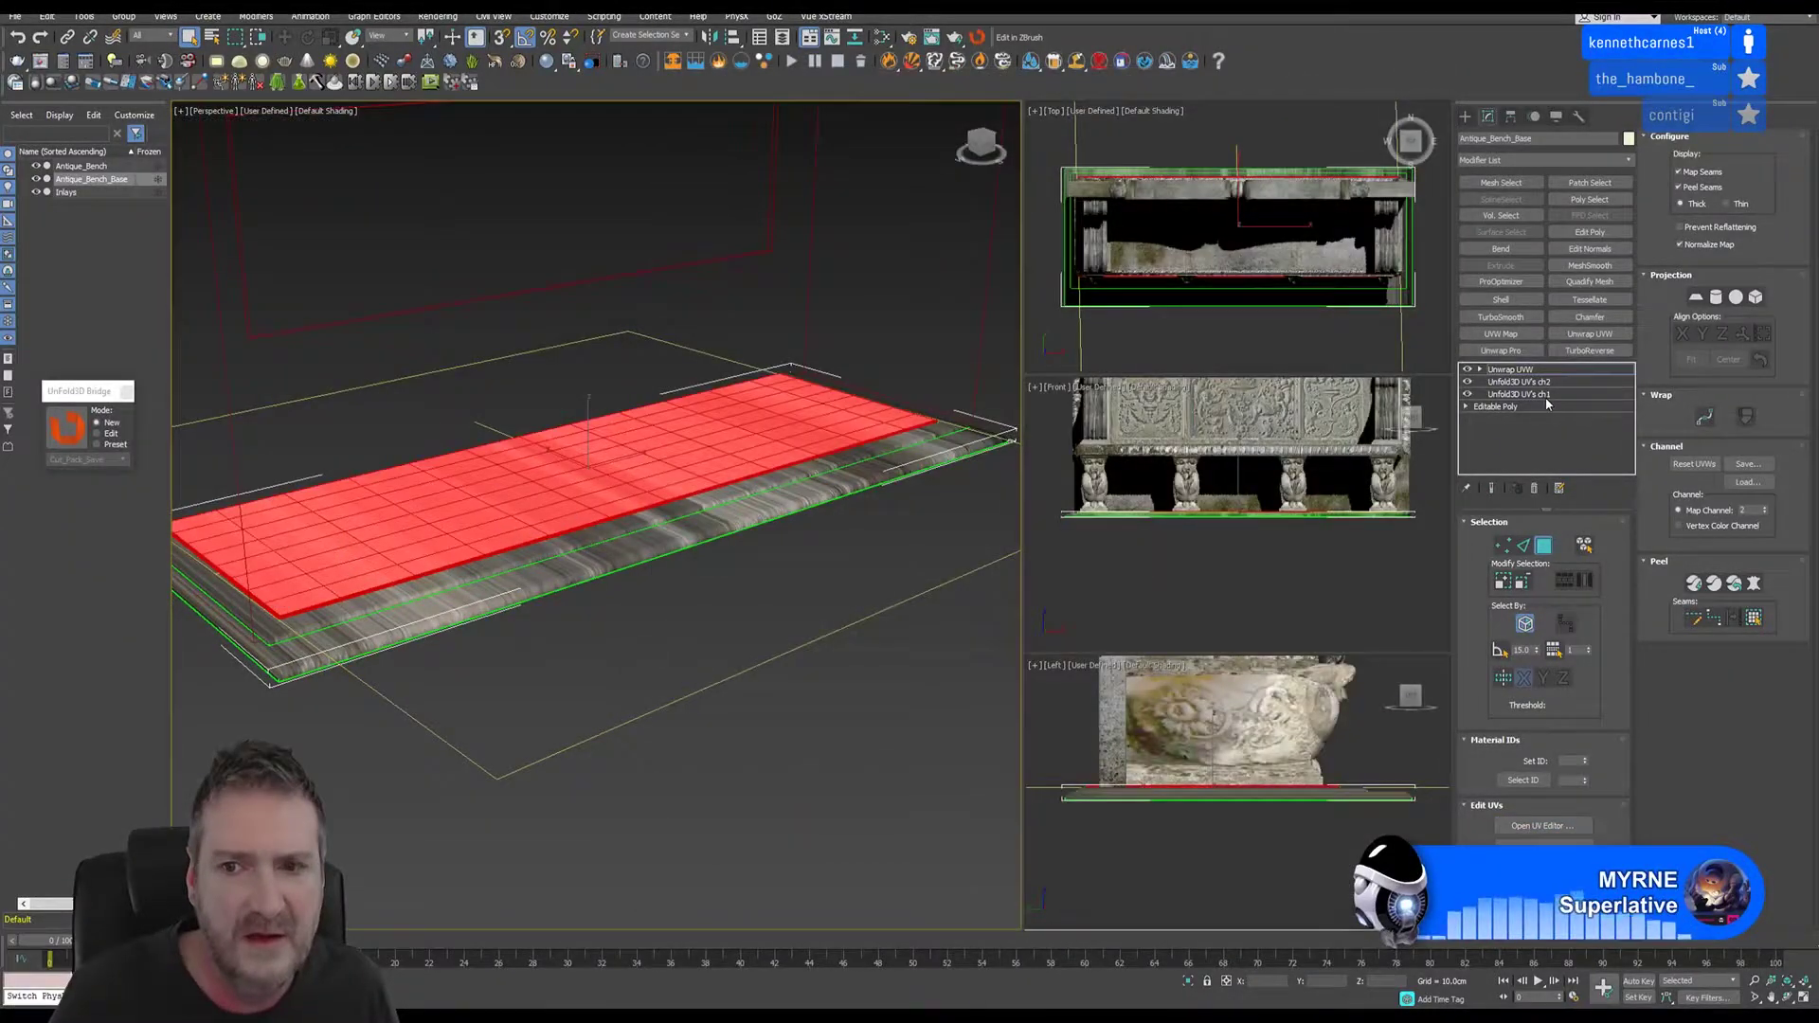
- Delete the Unfold3D UVs ch1 modifier from the bench base stack, dismissing the warning
click(1544, 394)
click(997, 555)
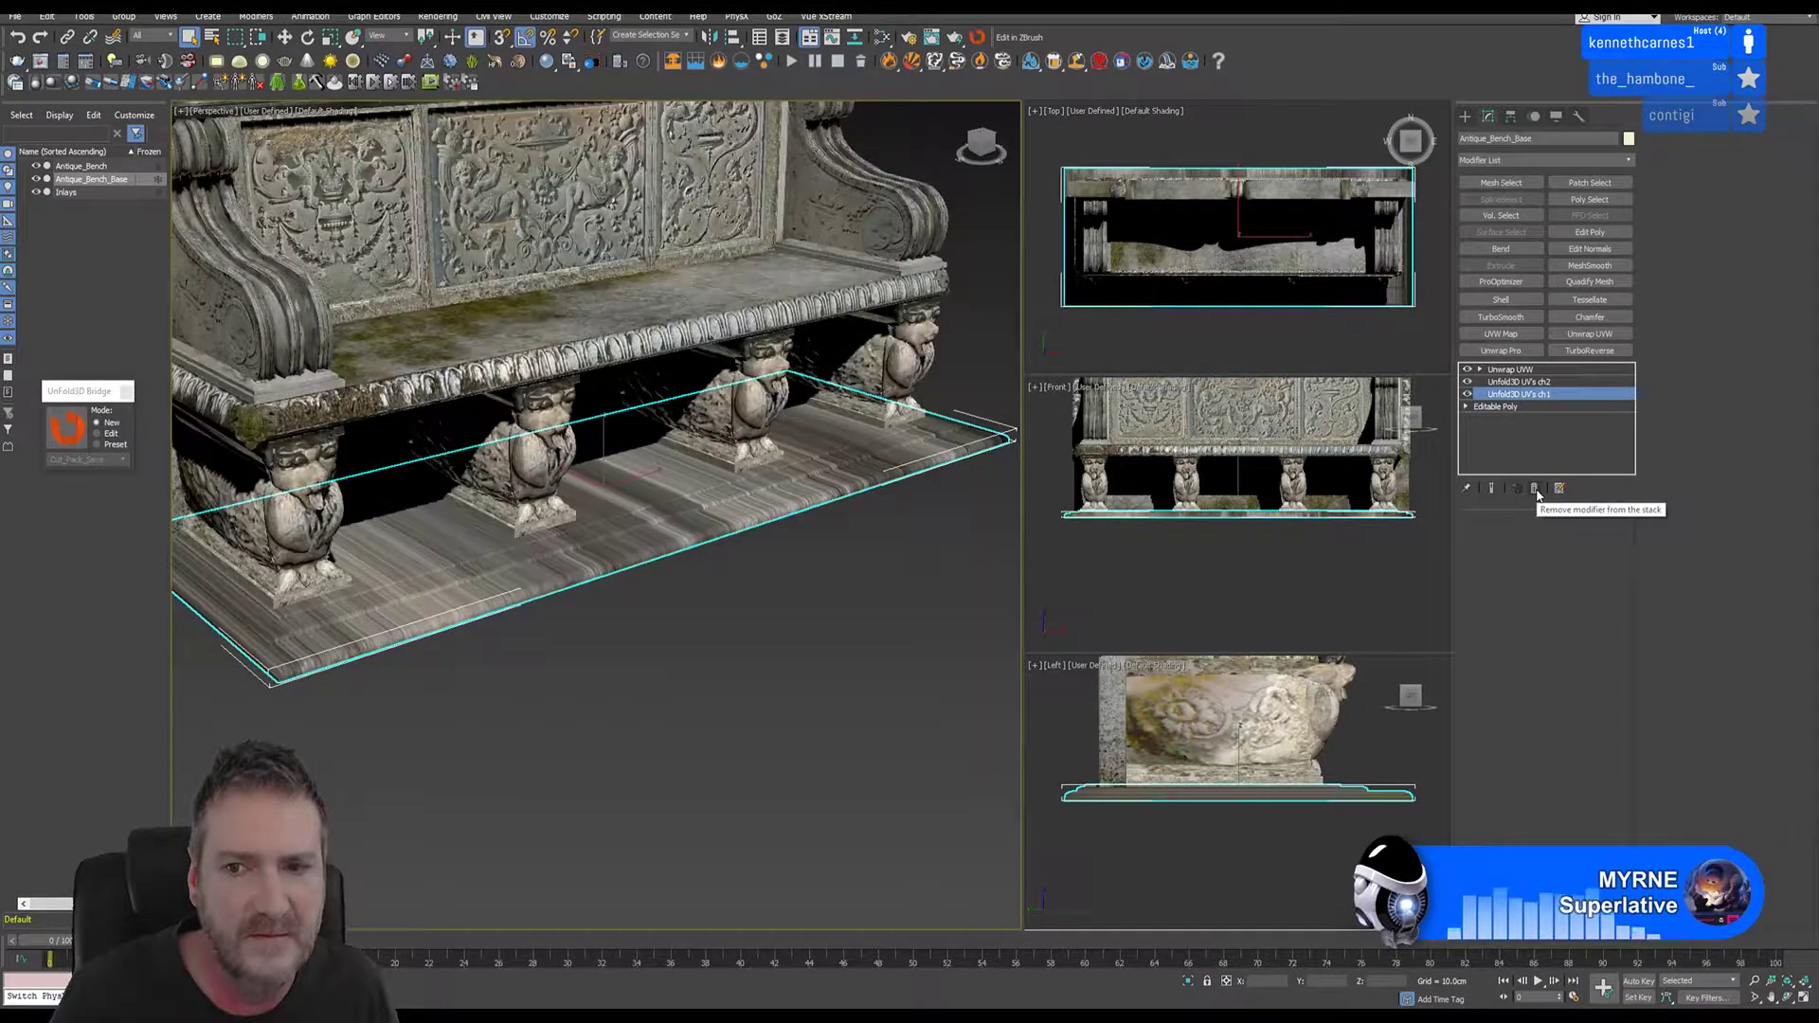
click(1535, 489)
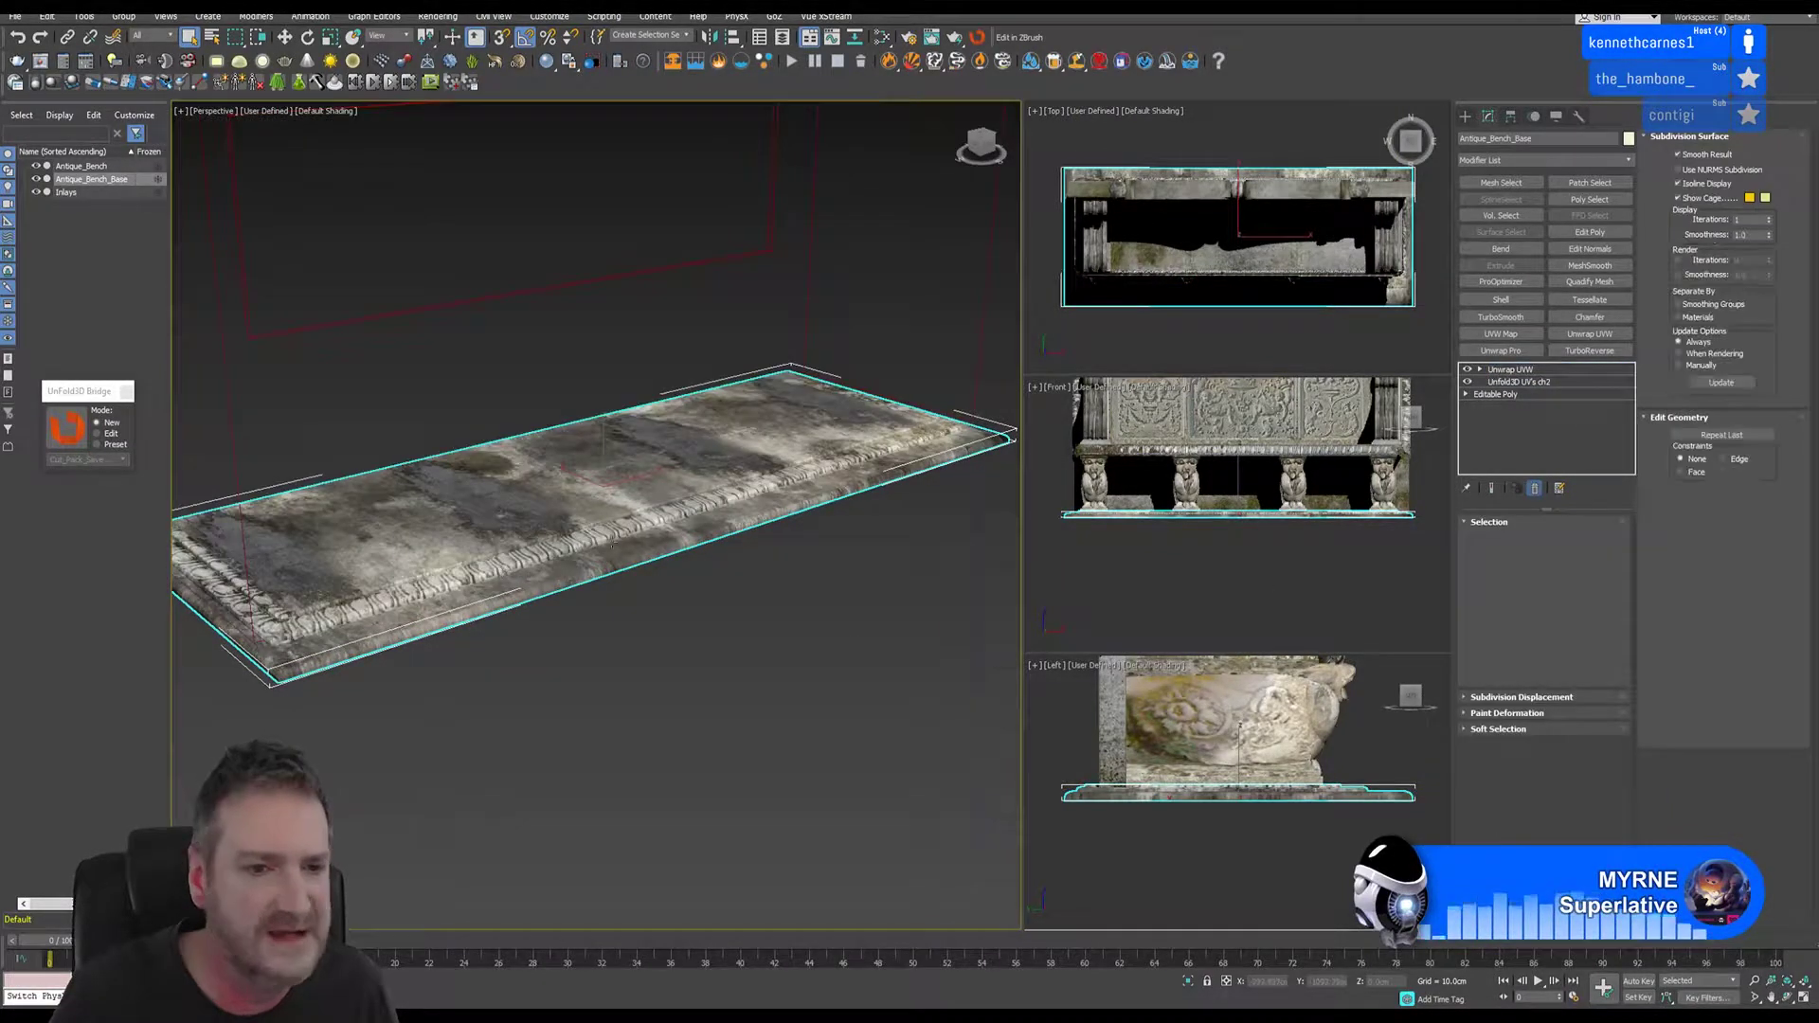
- Select the main Antique_Bench mesh in 3ds Max and send it to Unfold3D via the Bridge
click(1523, 394)
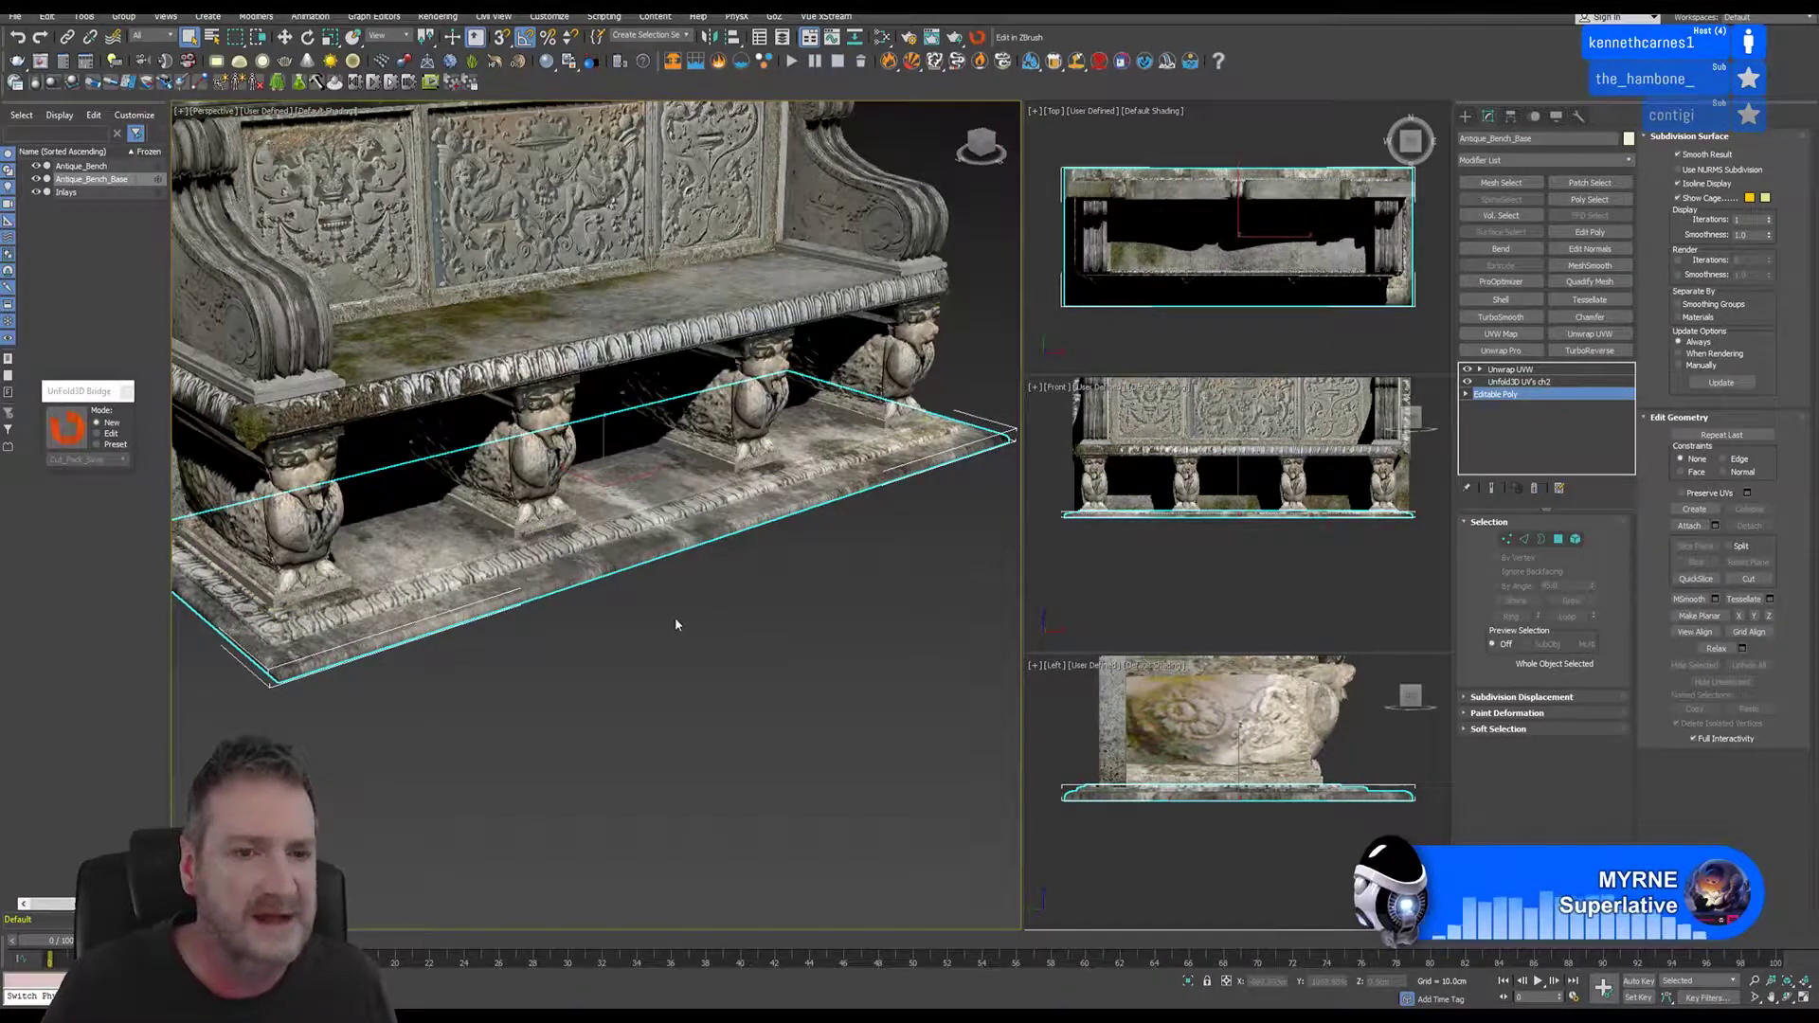
scroll(674, 617, down, 5)
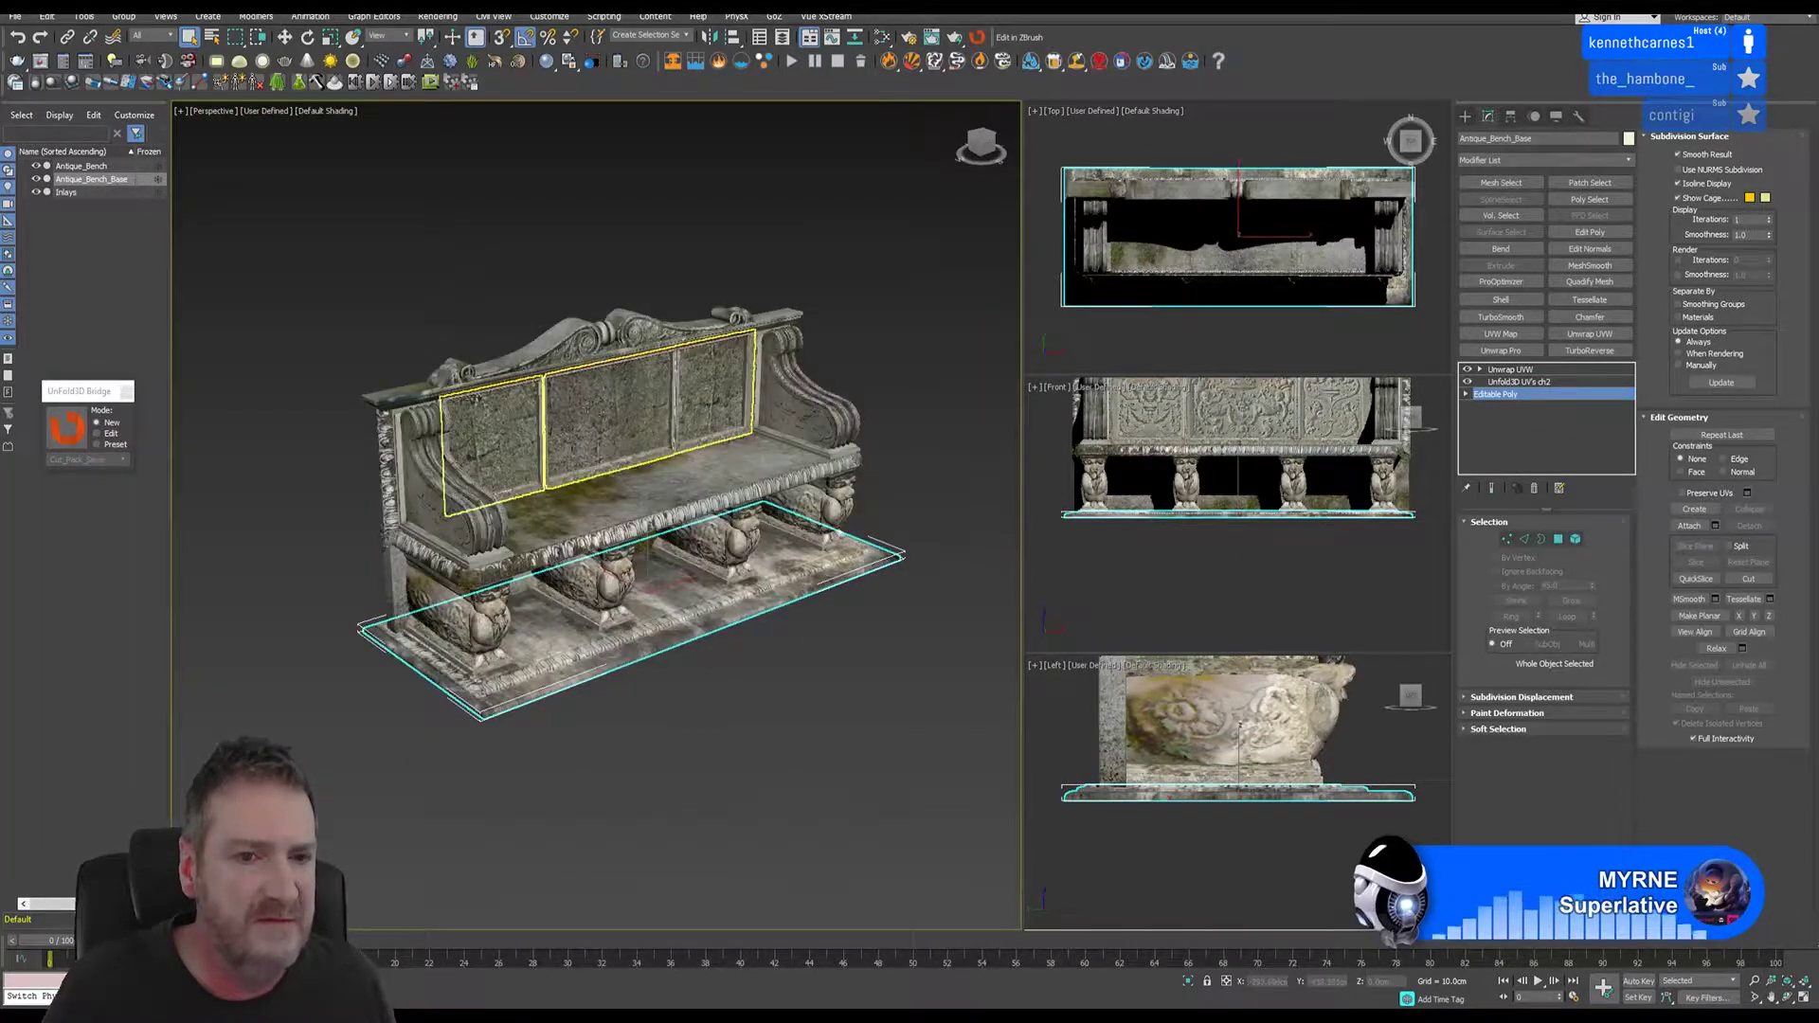
scroll(607, 436, up, 4)
click(606, 436)
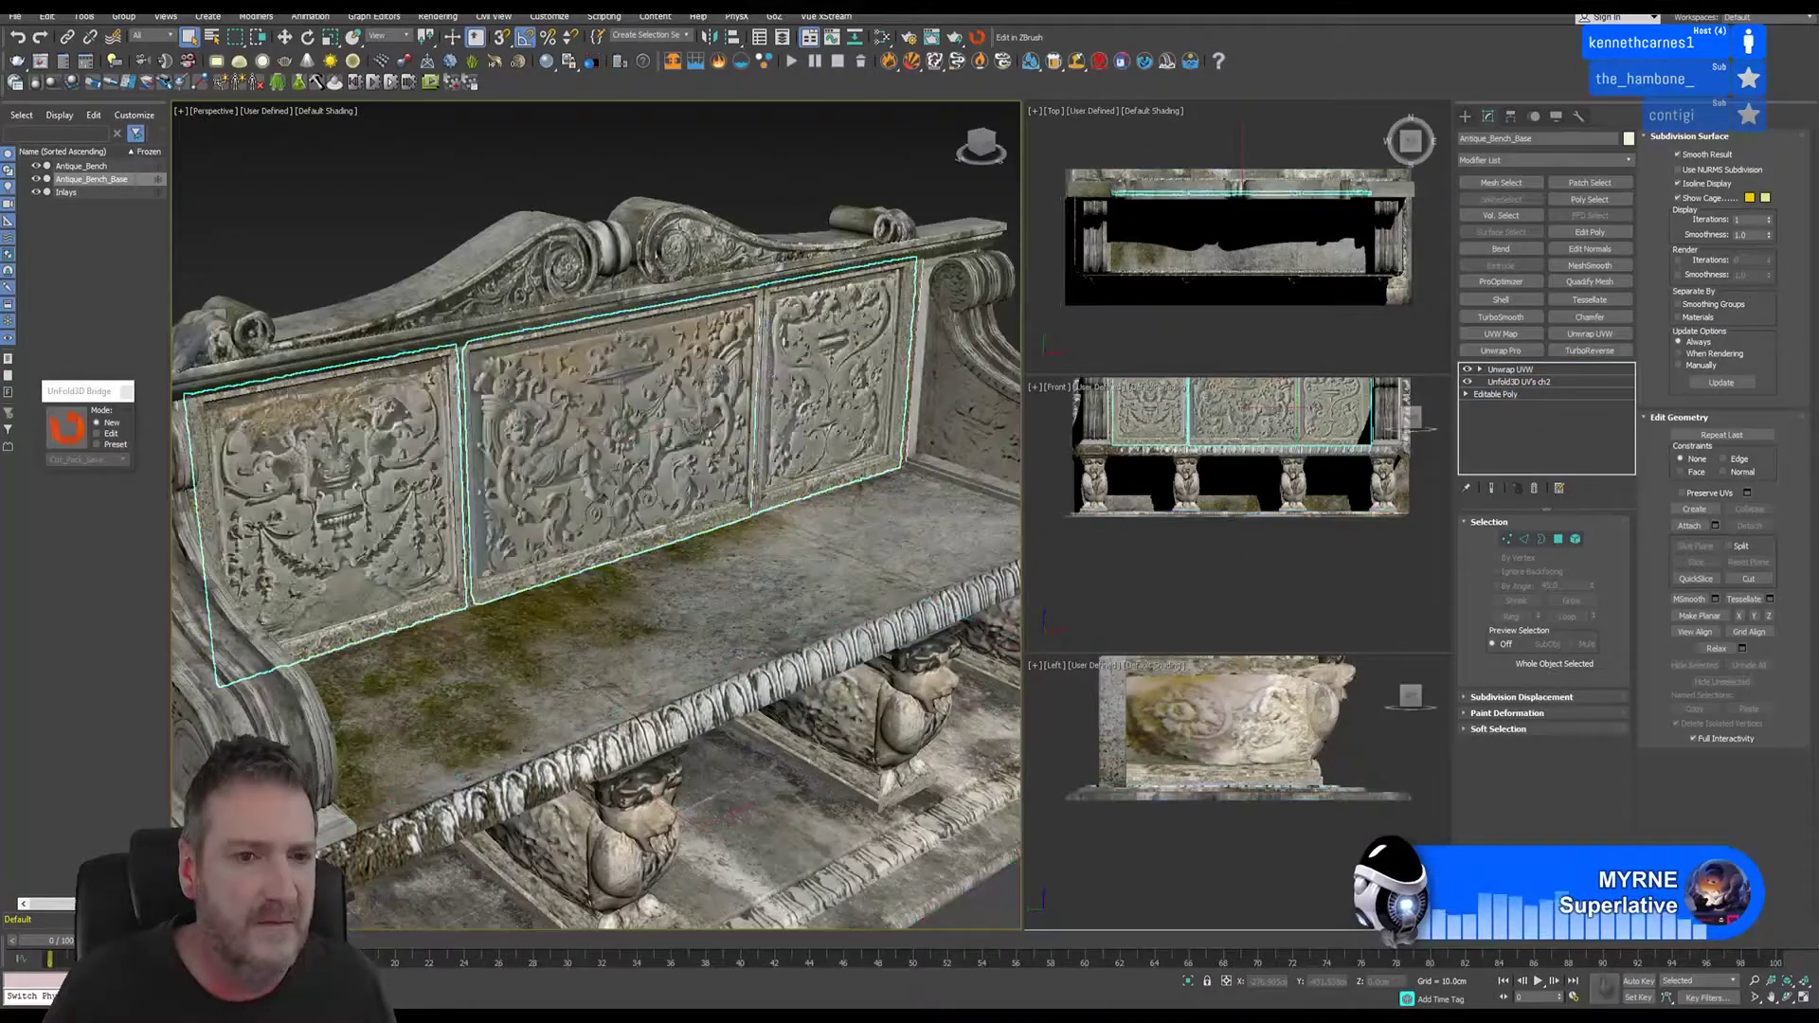
scroll(491, 274, down, 2)
click(492, 274)
scroll(491, 274, down, 2)
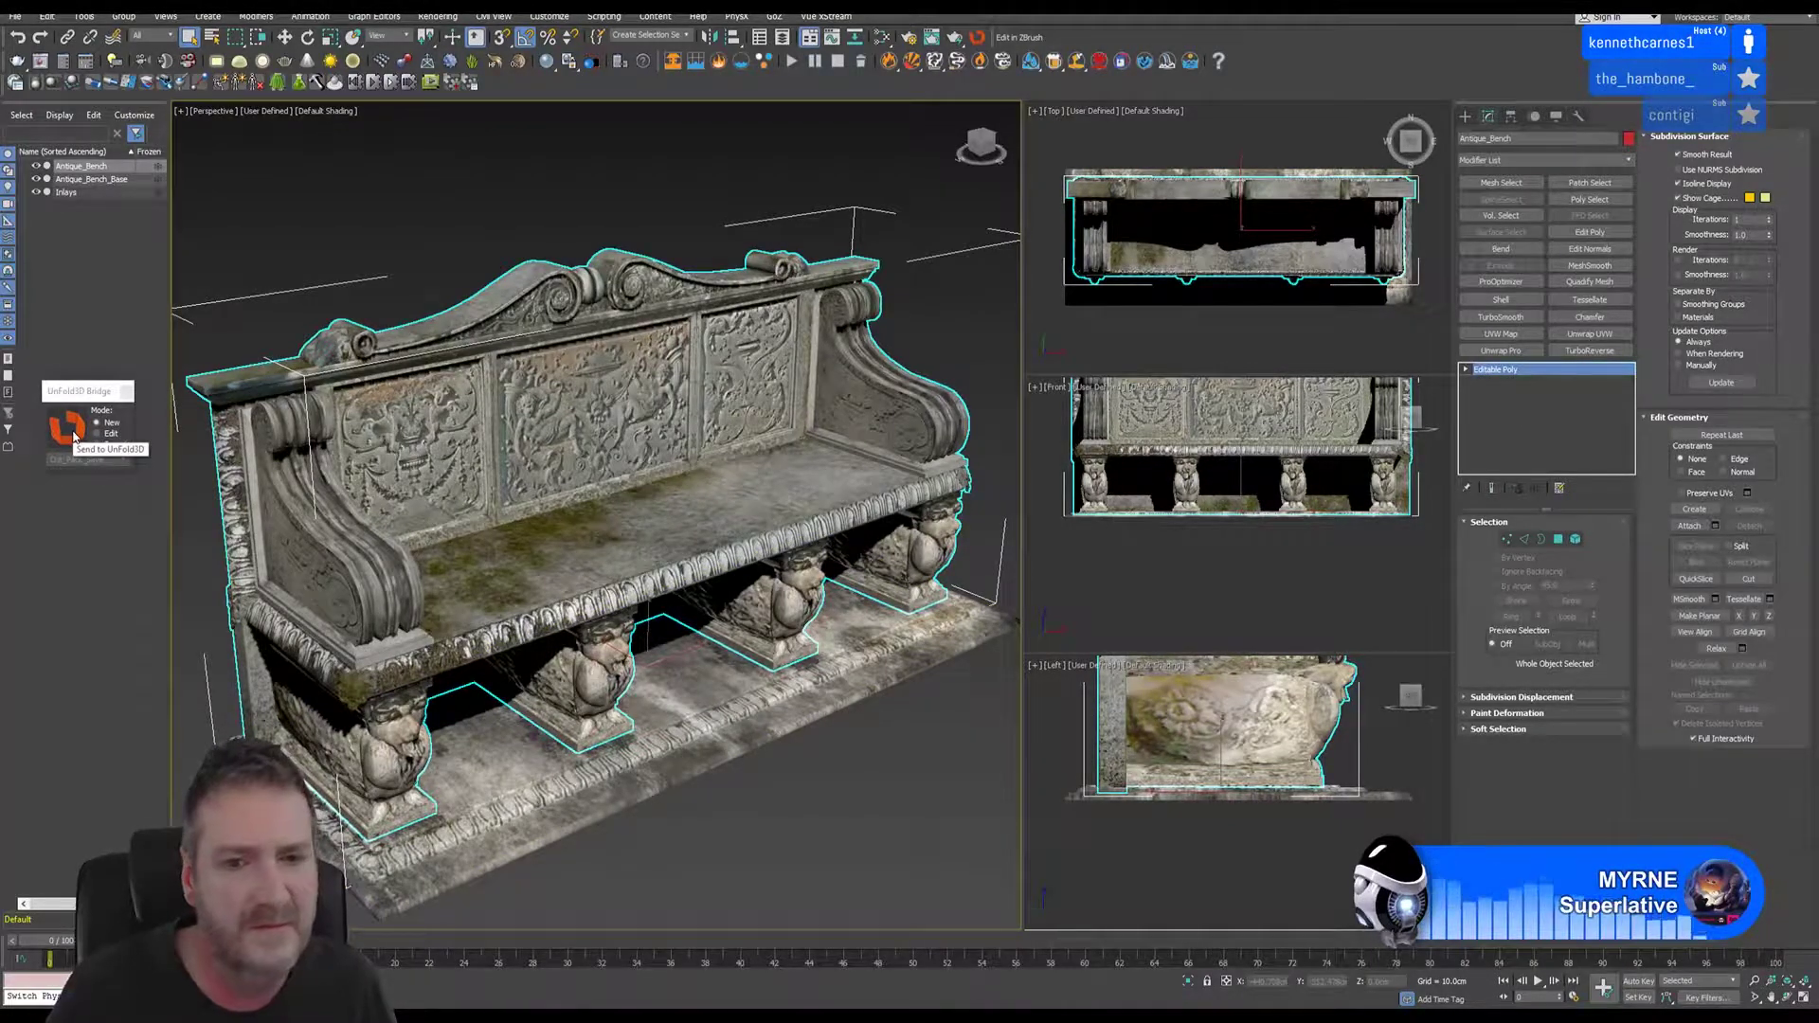
click(74, 436)
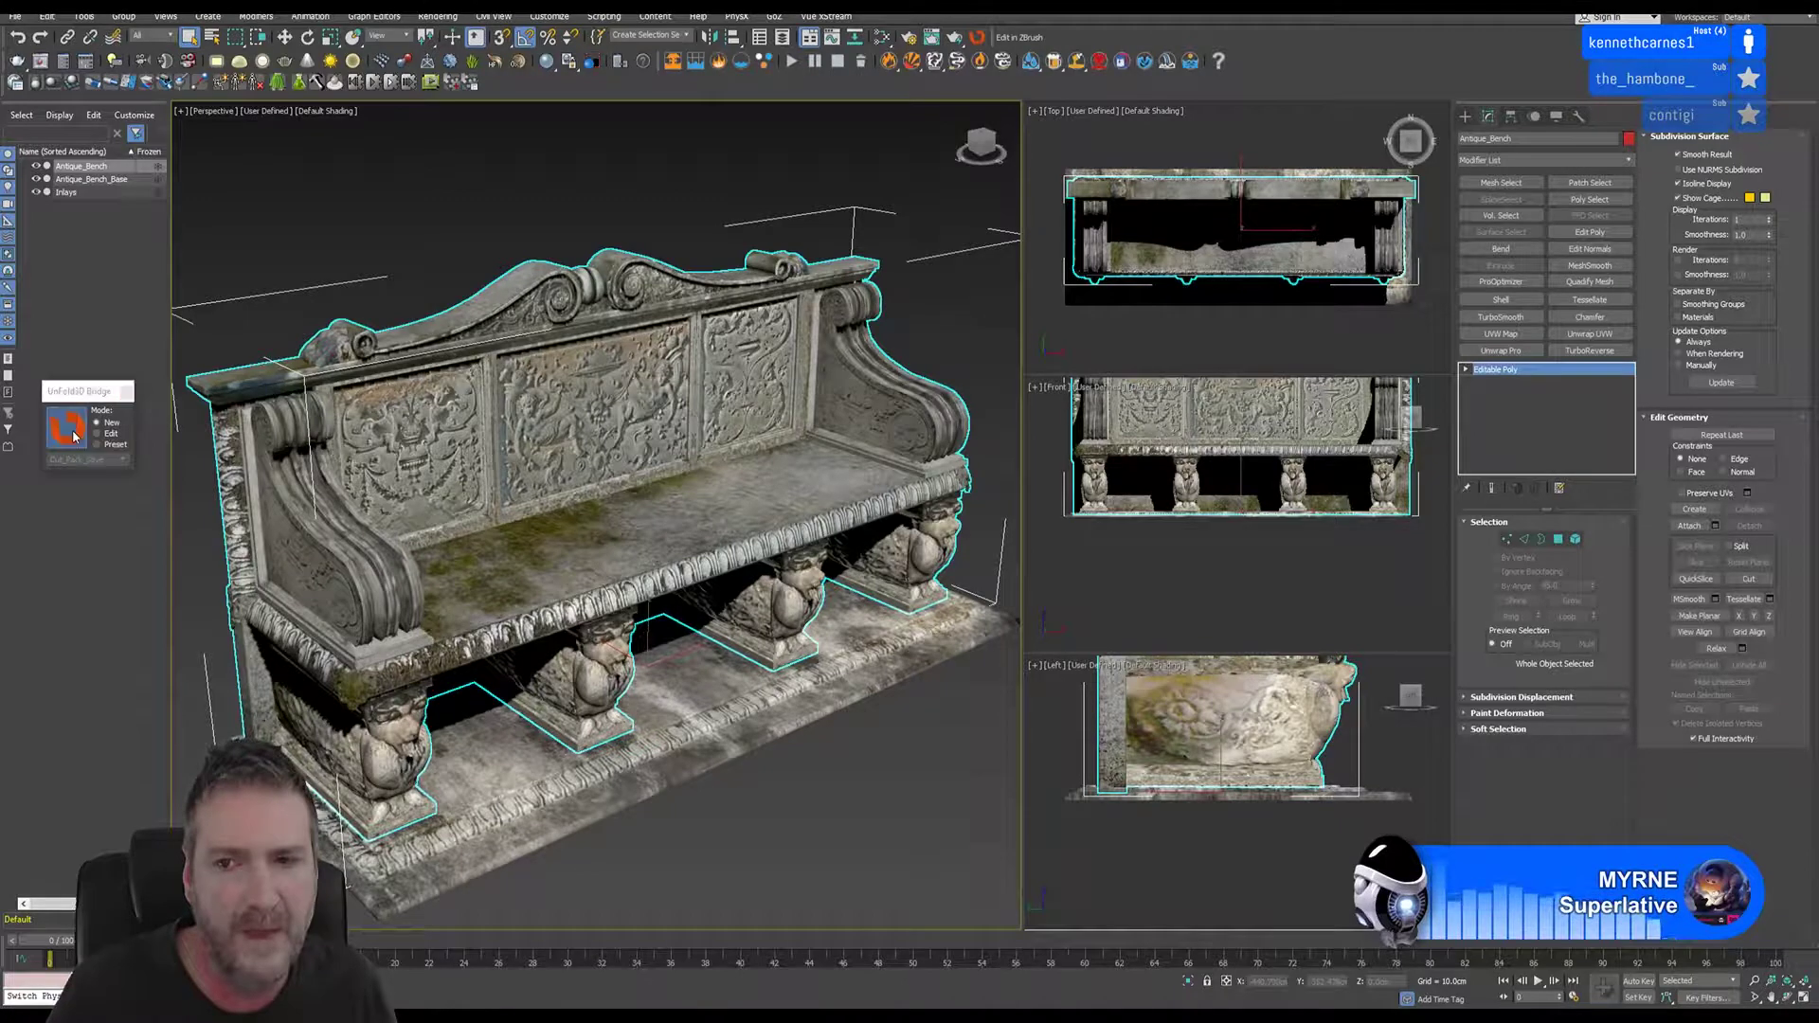
click(703, 444)
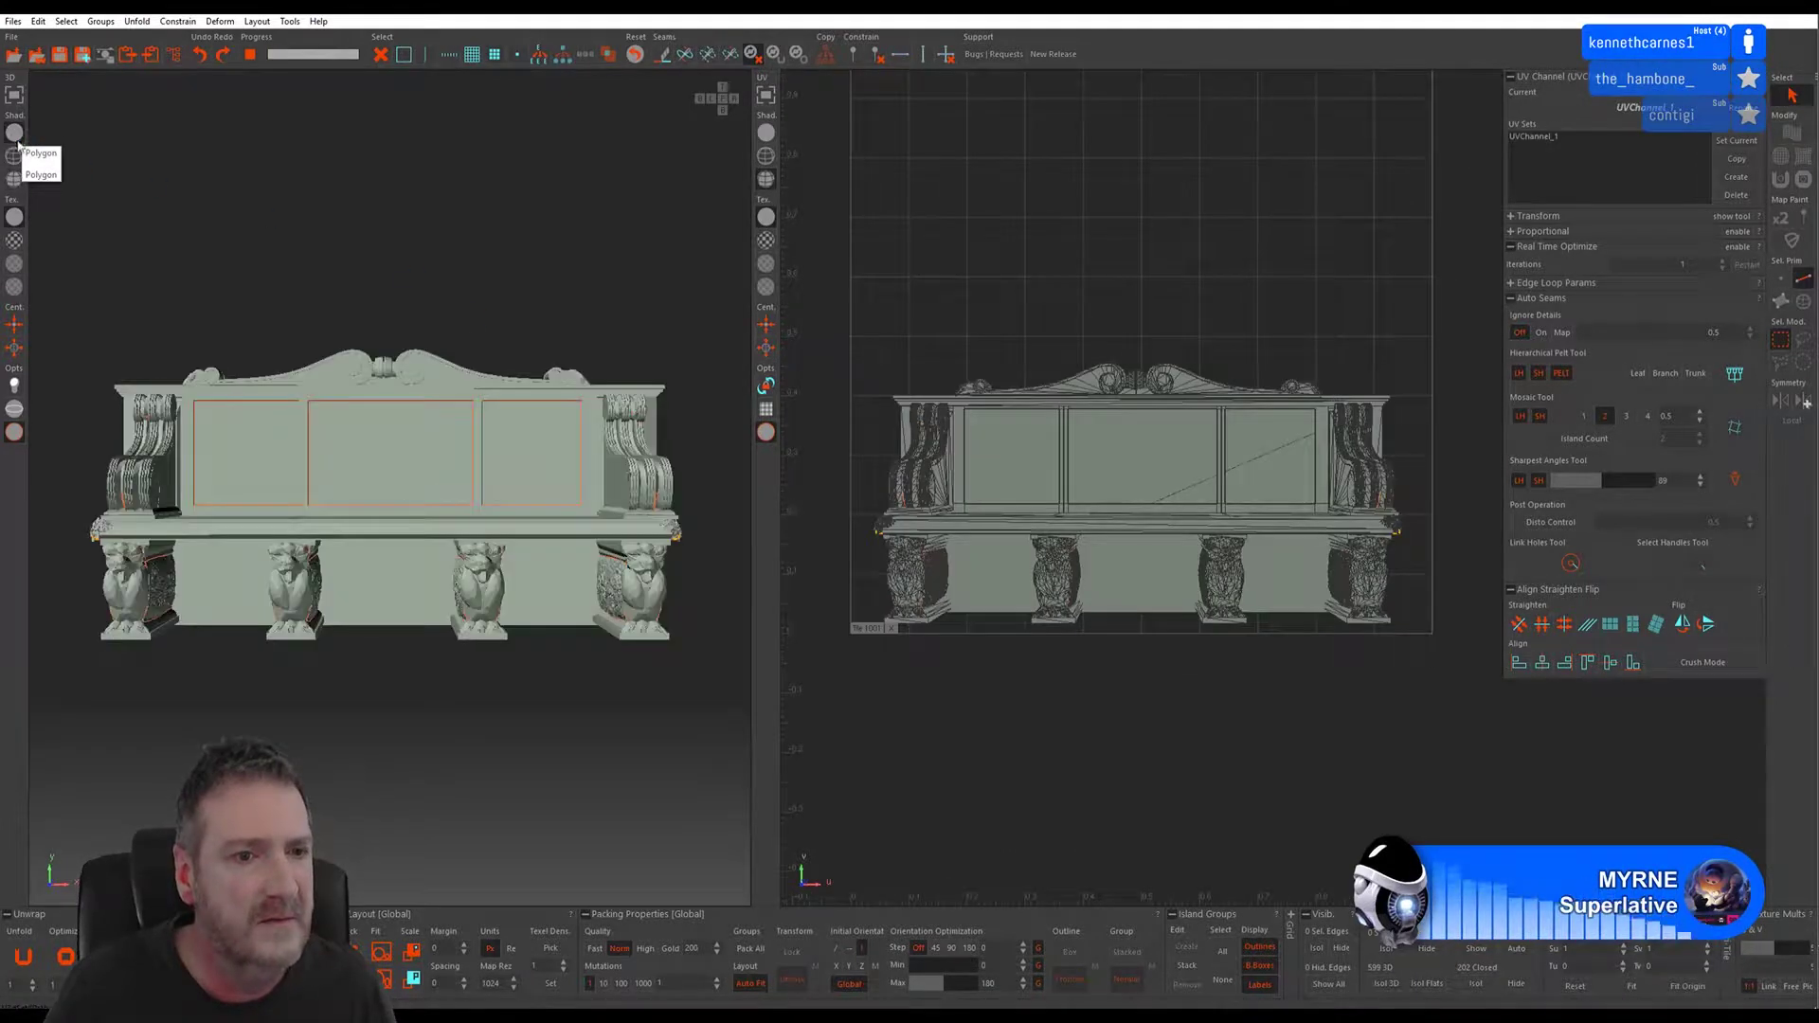
- Switch to Island selection and pick the scroll island on the left armrest
middle_drag(183, 247, 350, 284)
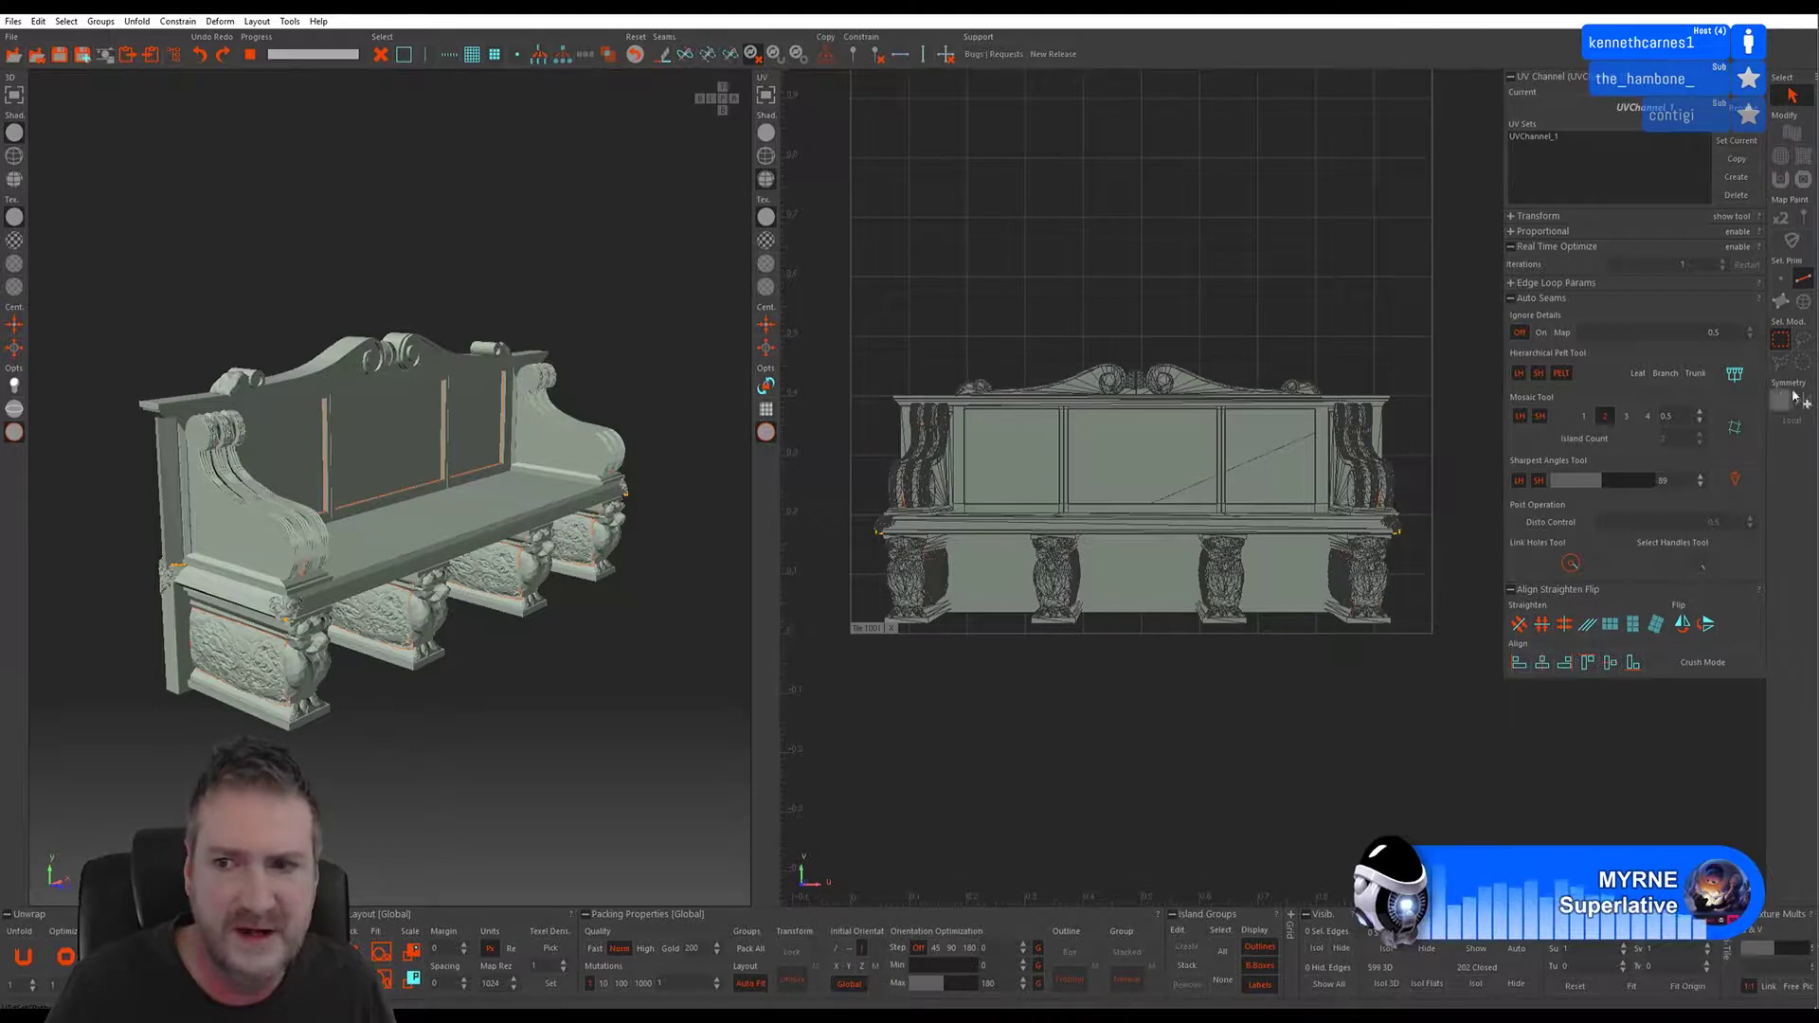
click(1802, 302)
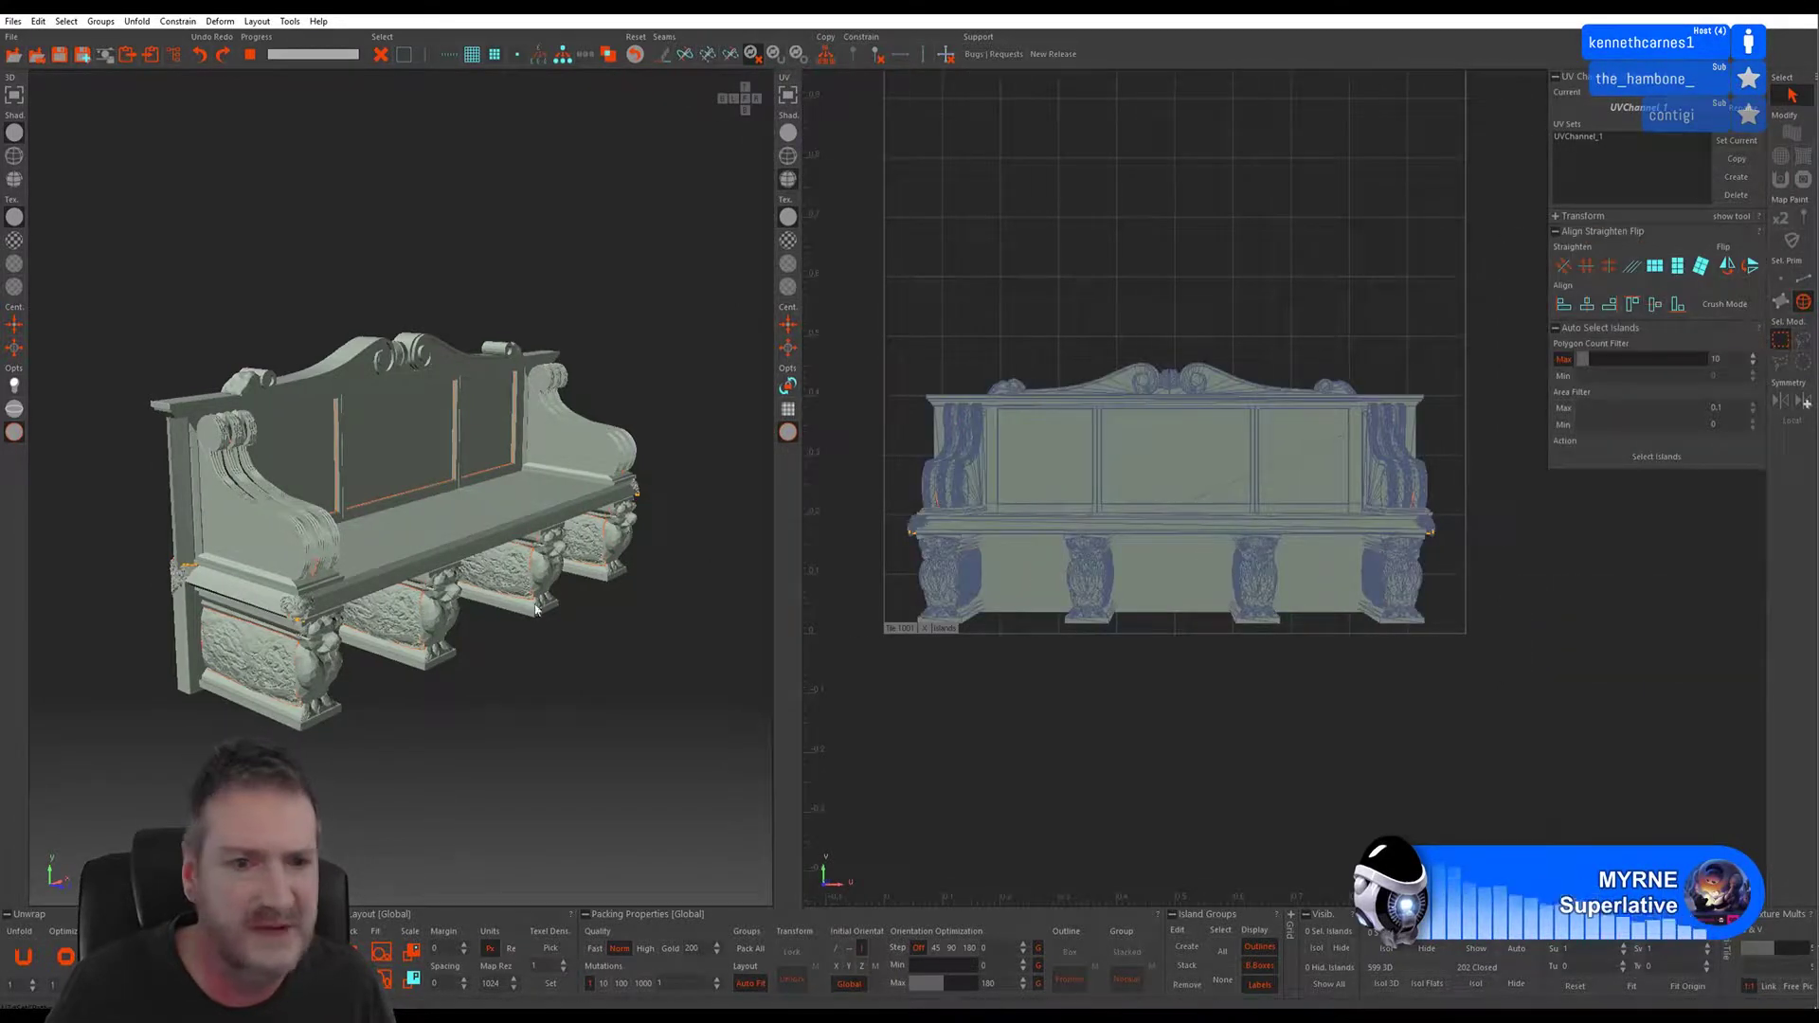
scroll(275, 566, up, 5)
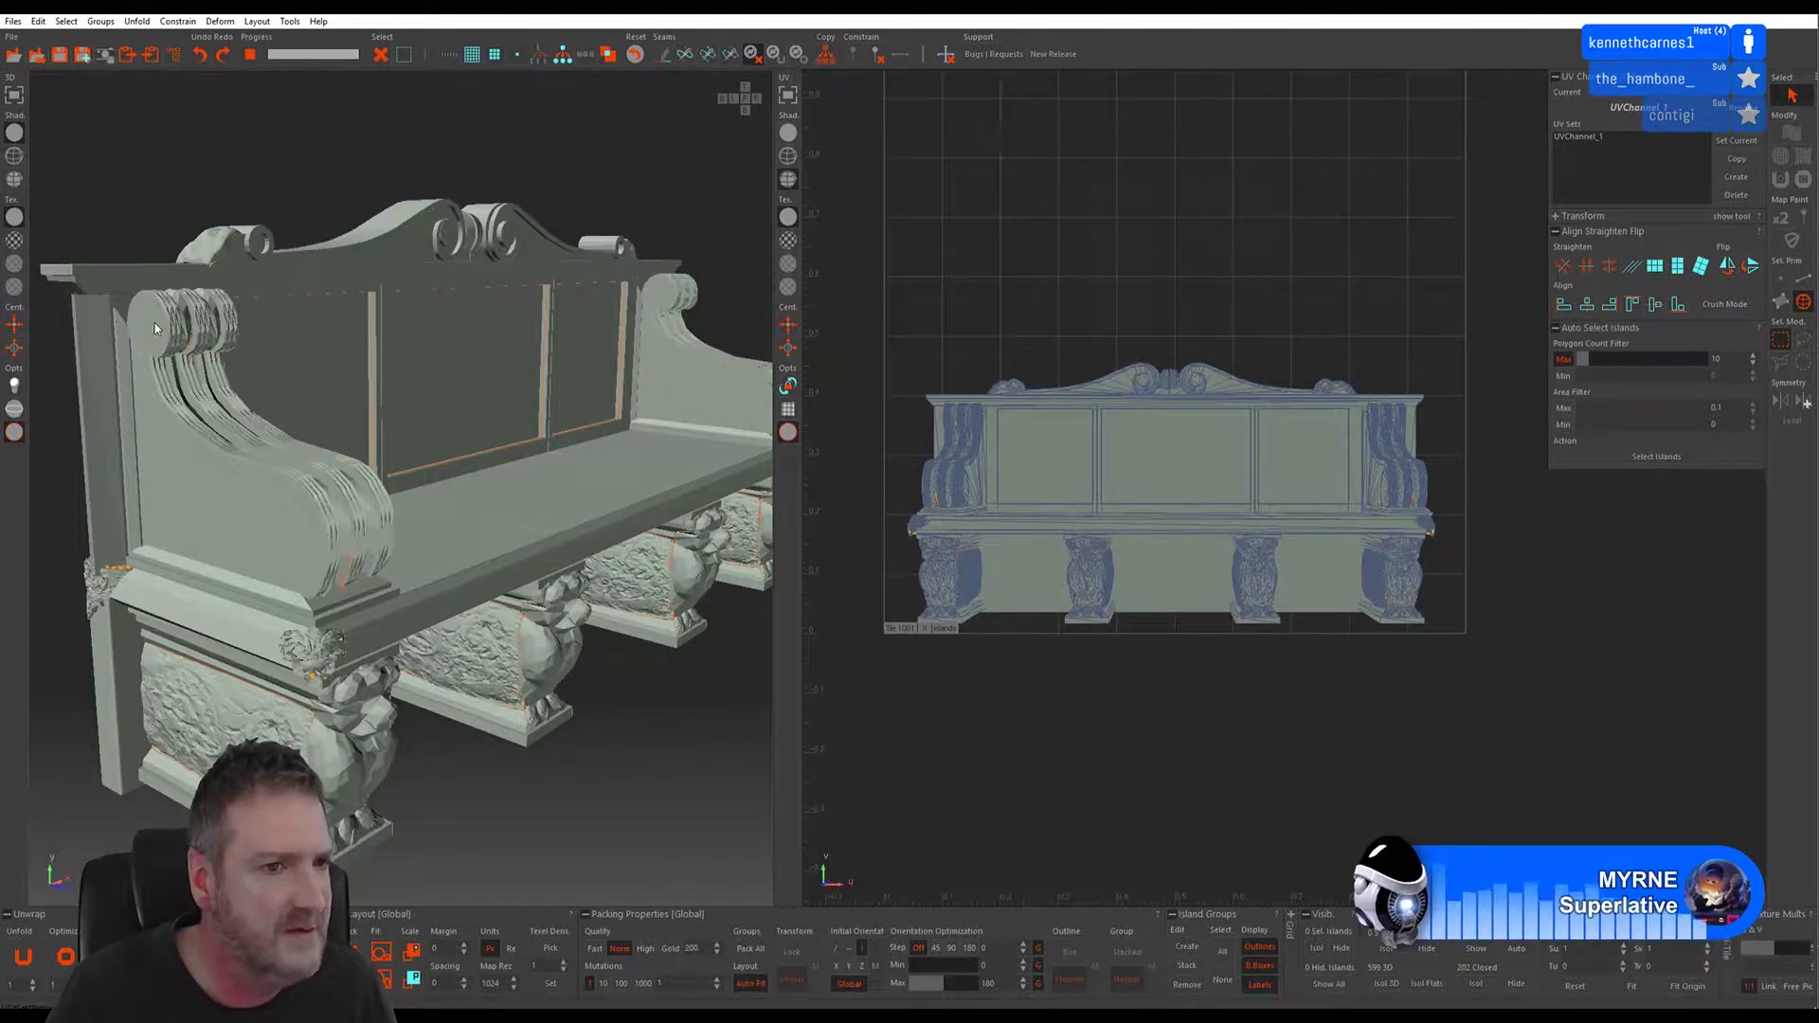
click(157, 328)
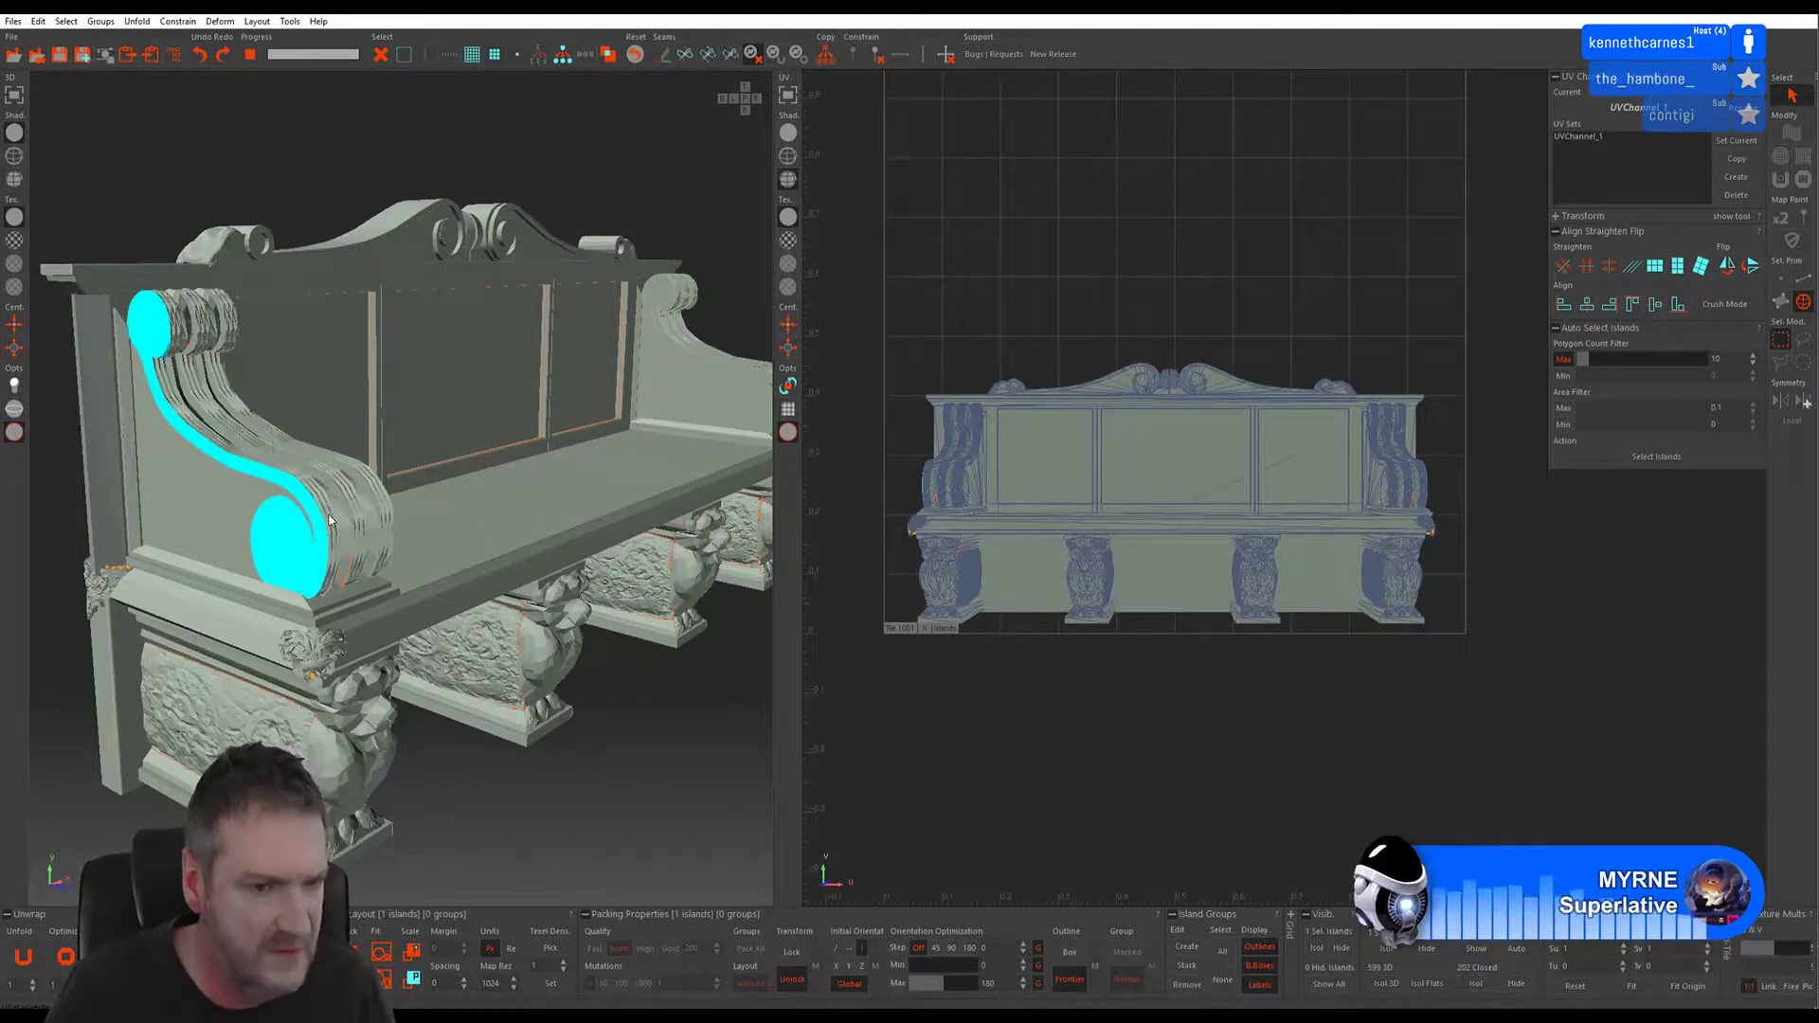
- Add the nine thin curved strip islands along the armrest scroll, giving 10 selected islands
scroll(332, 525, up, 2)
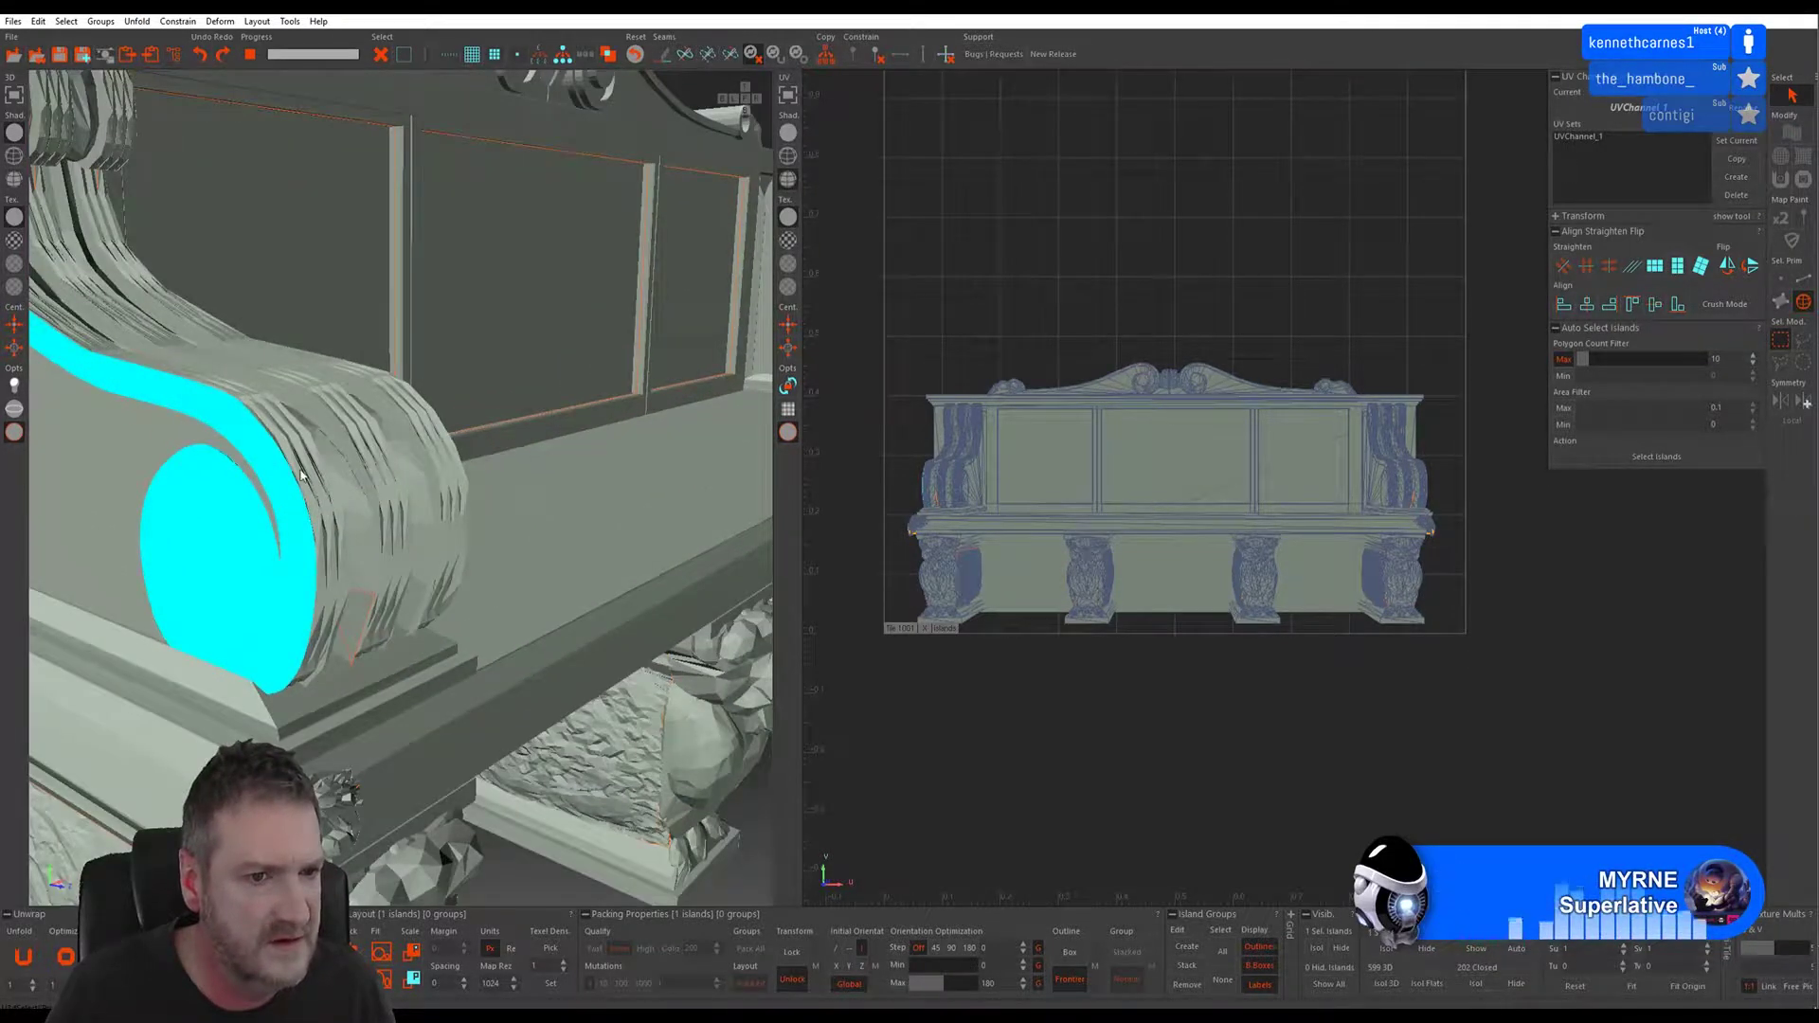
shift+click(298, 471)
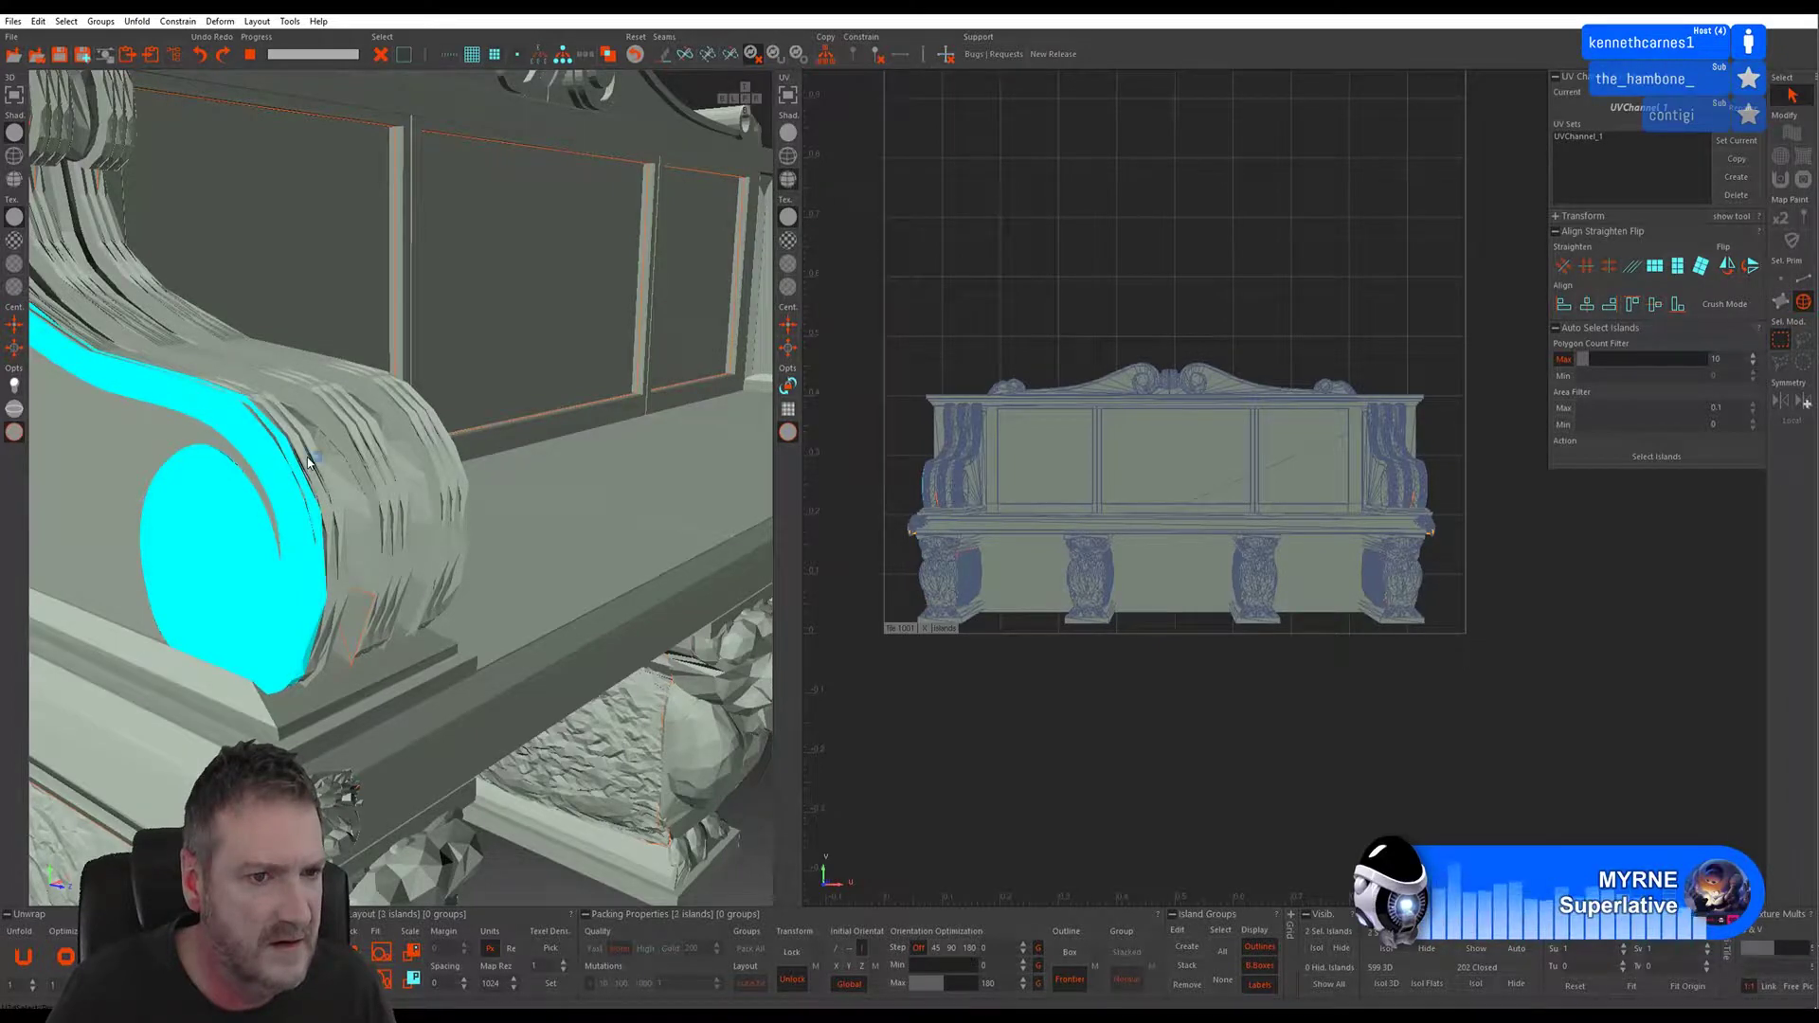
shift+click(312, 461)
shift+click(318, 460)
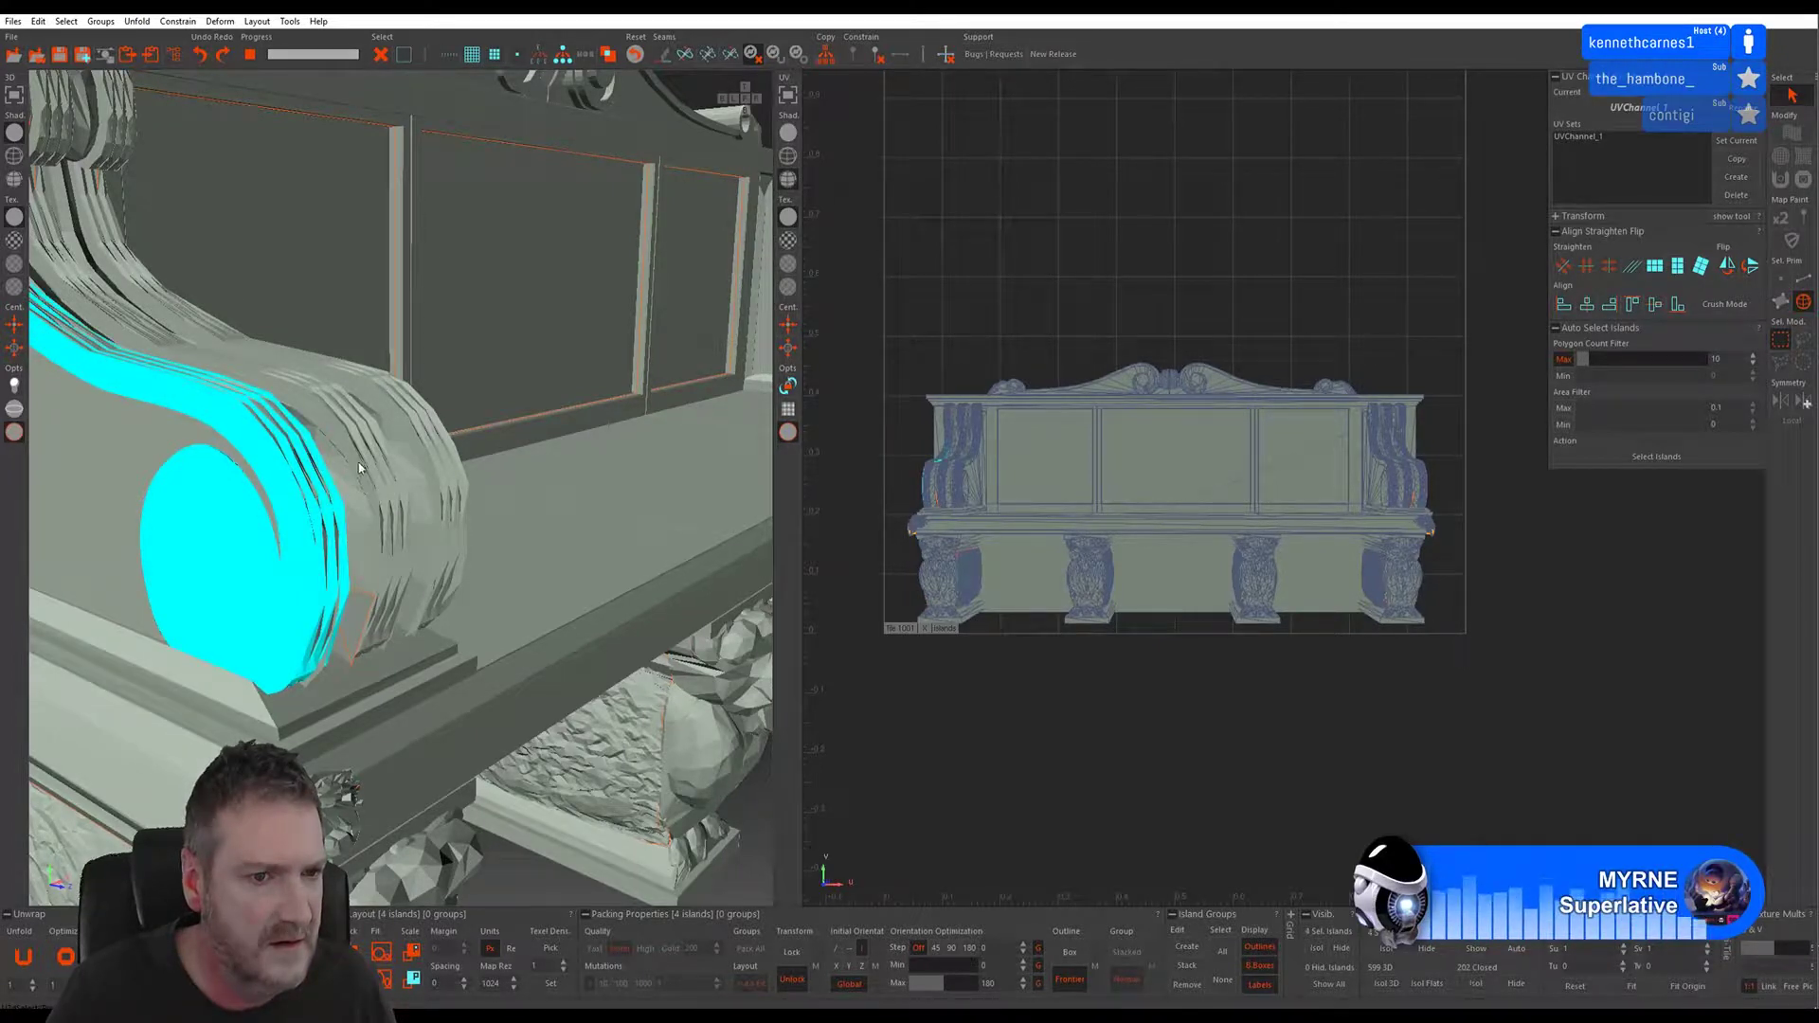
shift+click(376, 456)
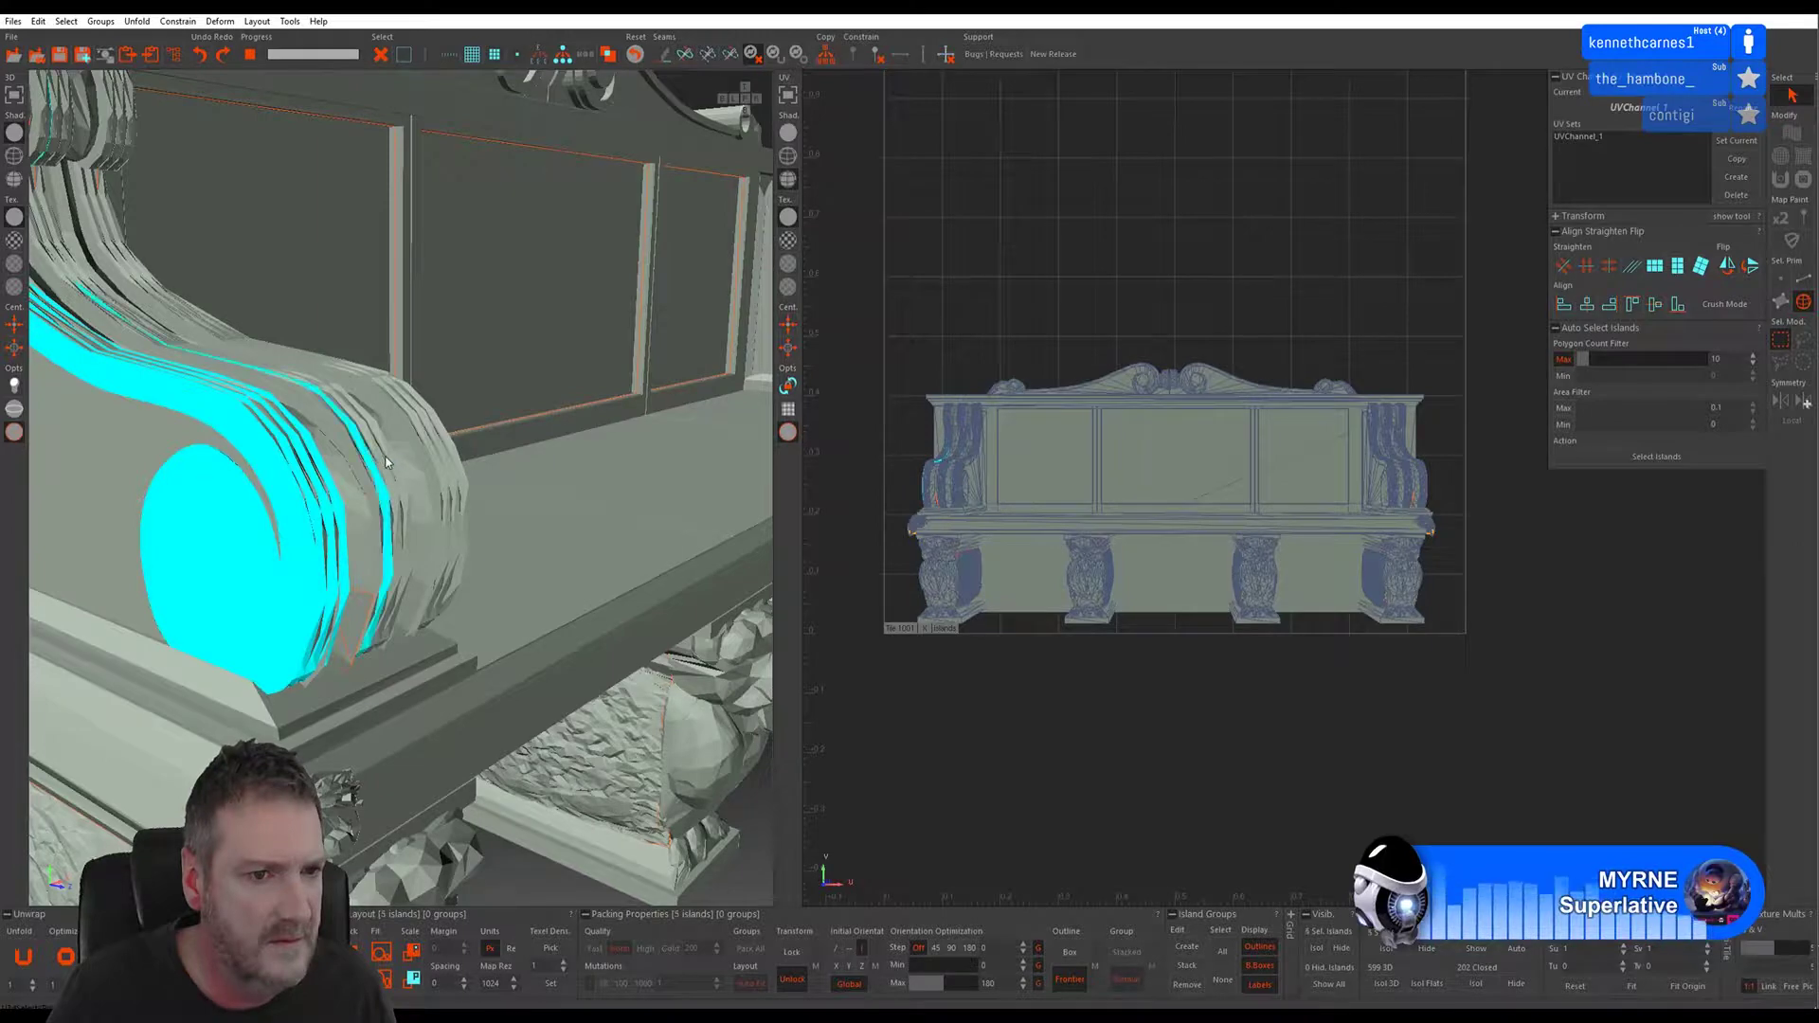
shift+click(385, 458)
shift+click(391, 452)
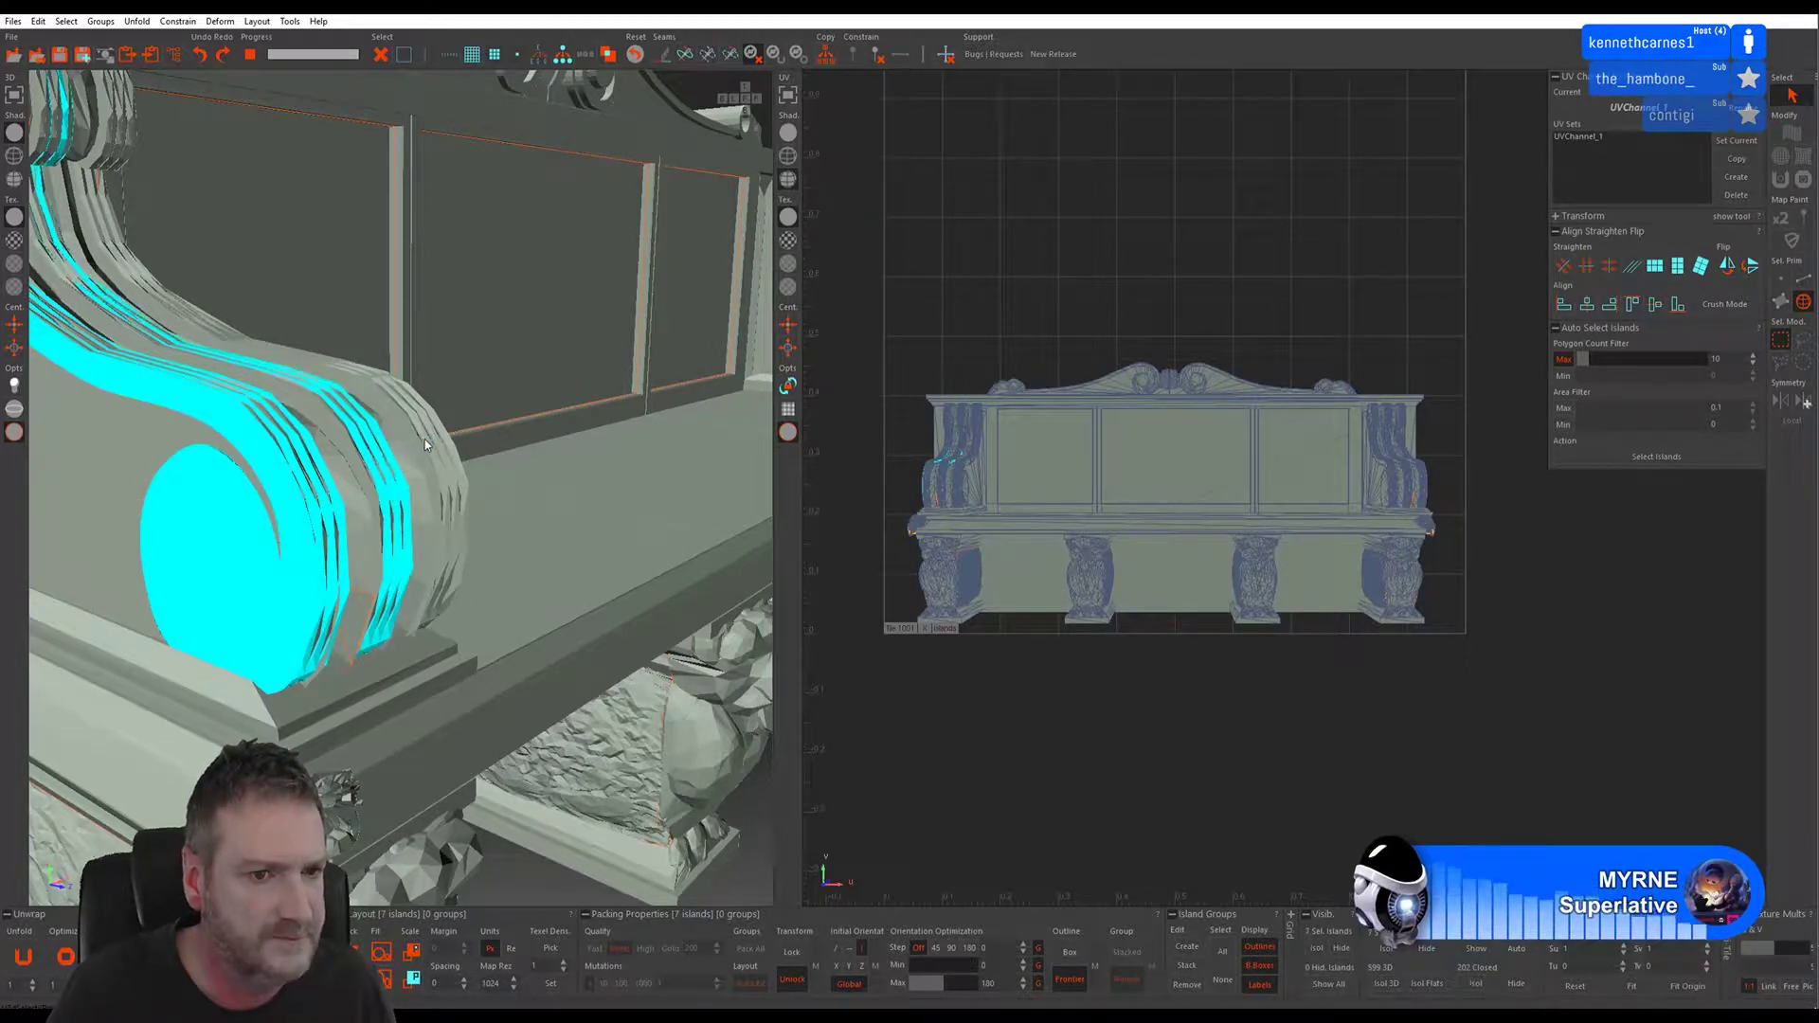
shift+click(433, 443)
shift+click(442, 441)
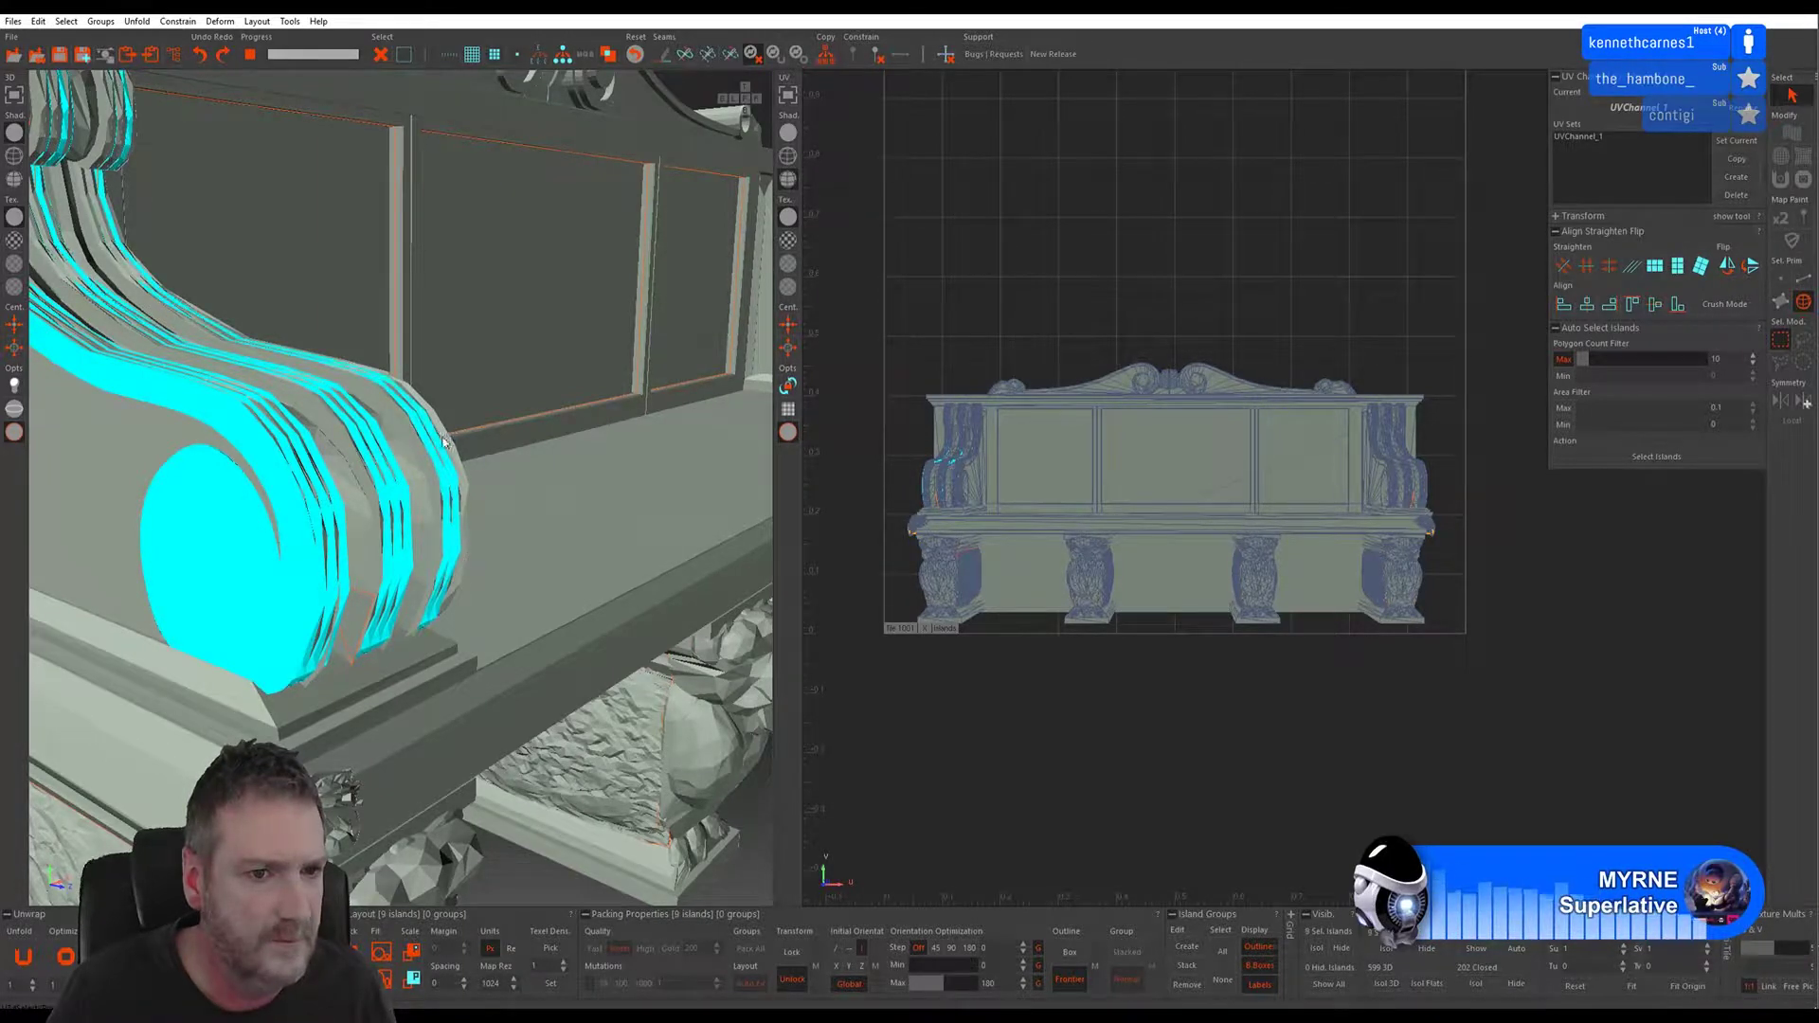
shift+click(449, 437)
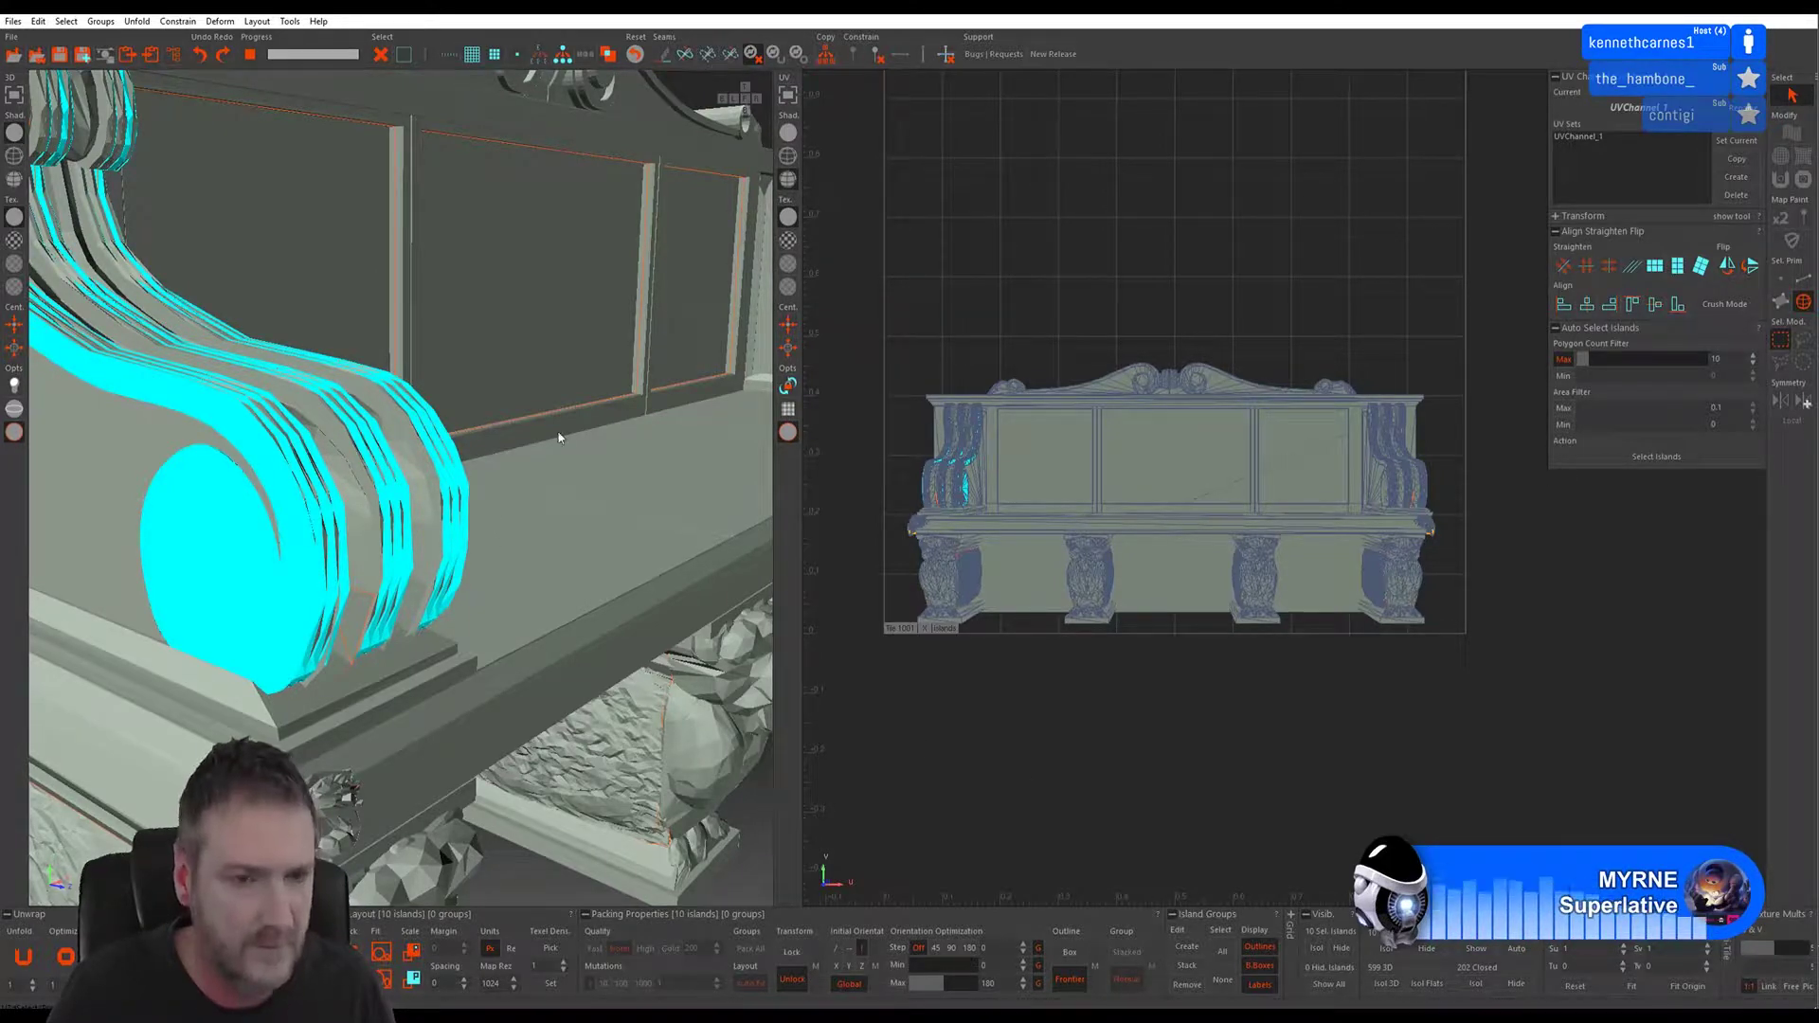
alt+drag(492, 486, 467, 456)
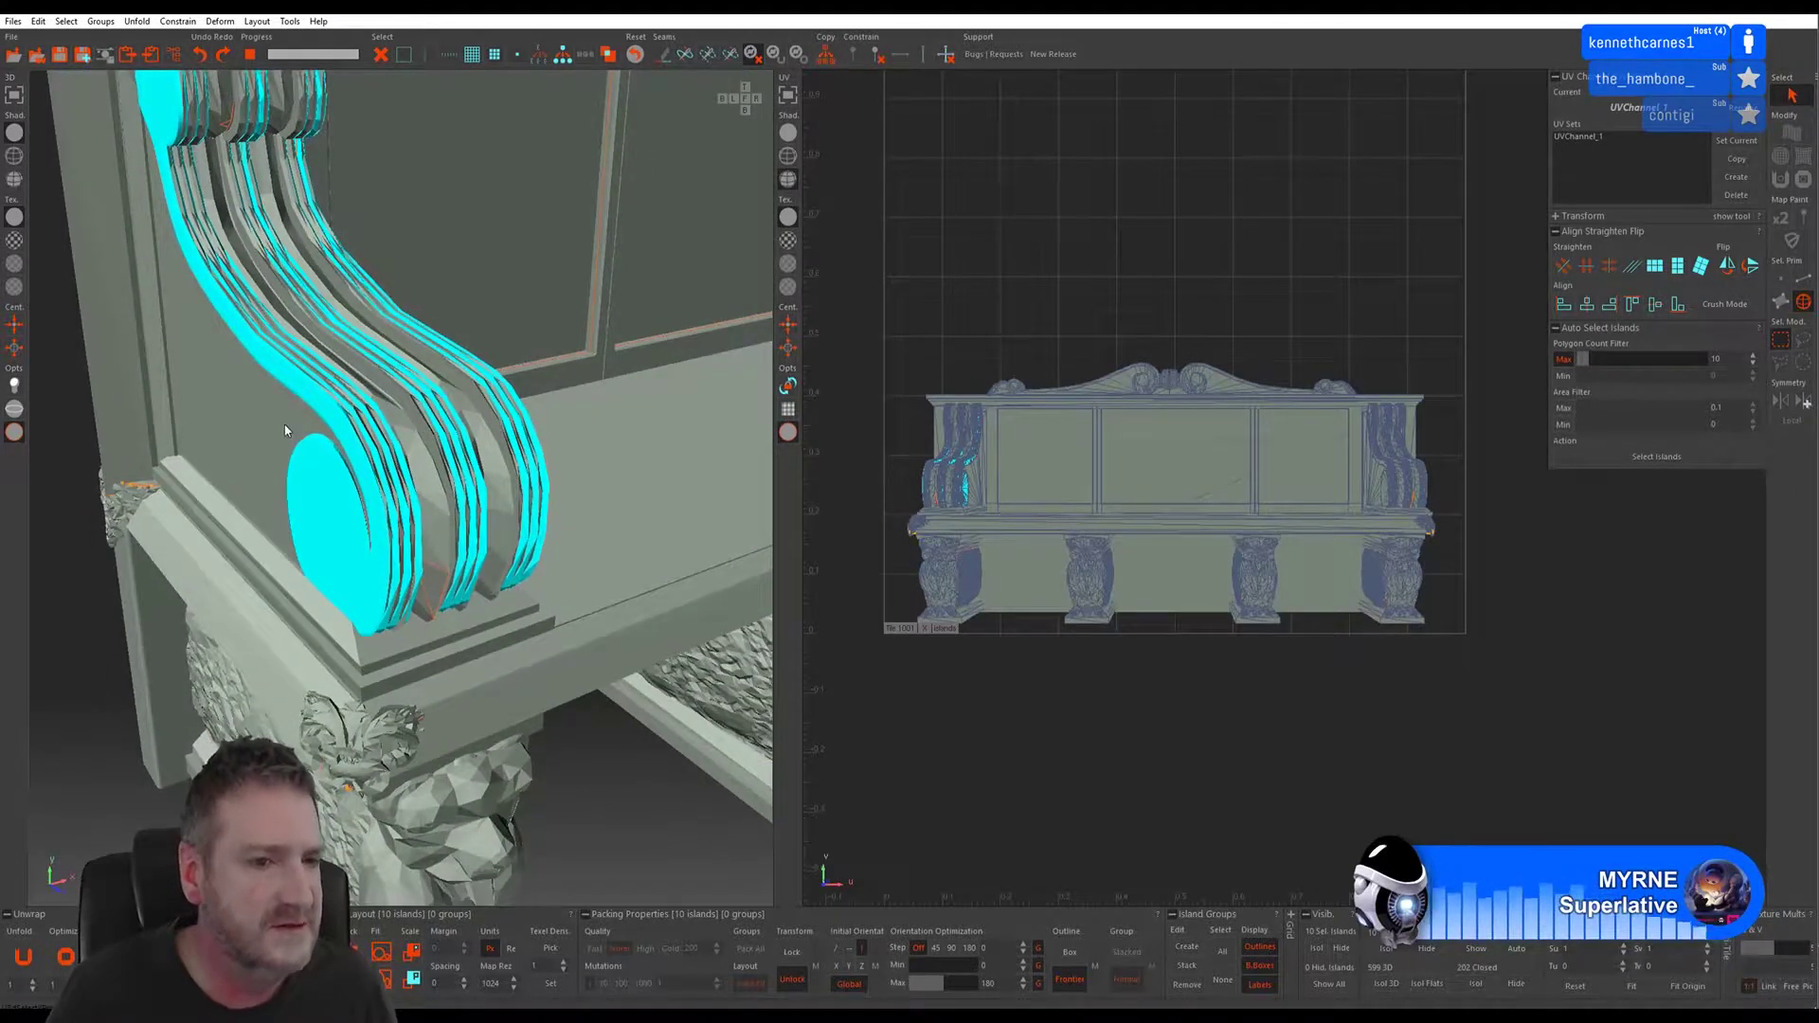
- Add the scroll's flat side panel and the visible fin islands to the selection
shift+click(313, 443)
shift+click(424, 484)
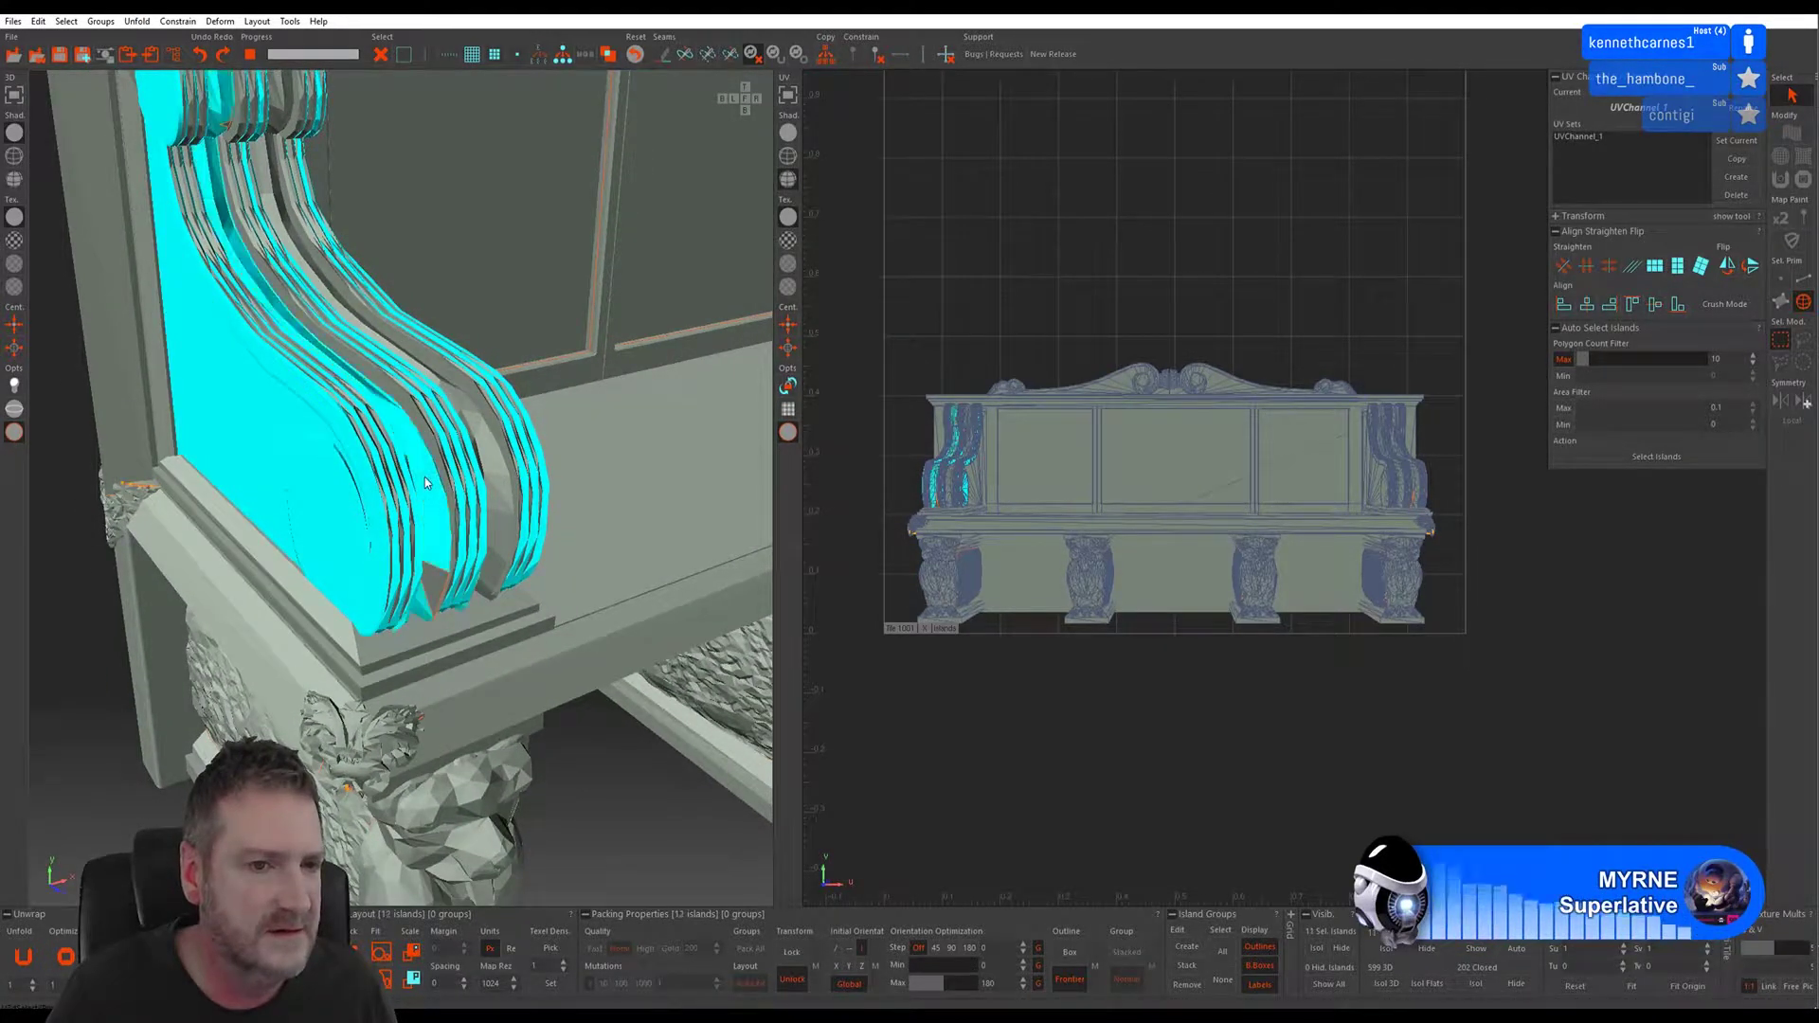
shift+click(493, 428)
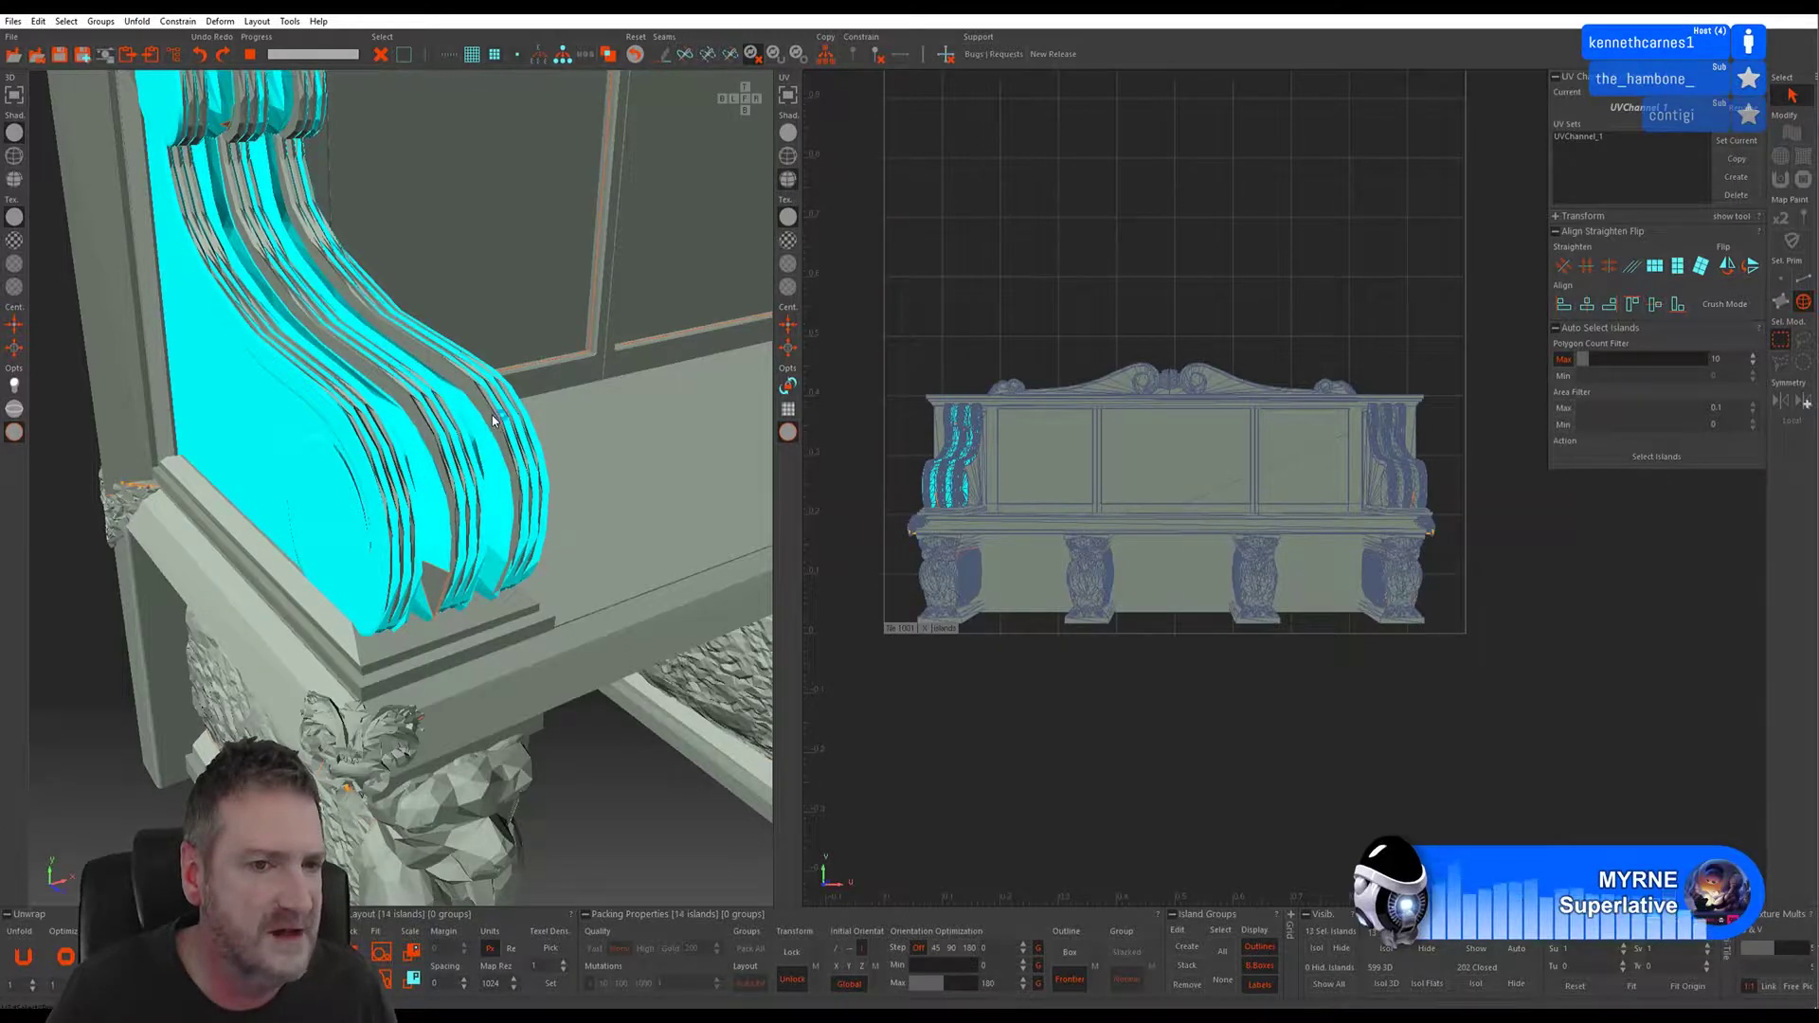
shift+click(422, 438)
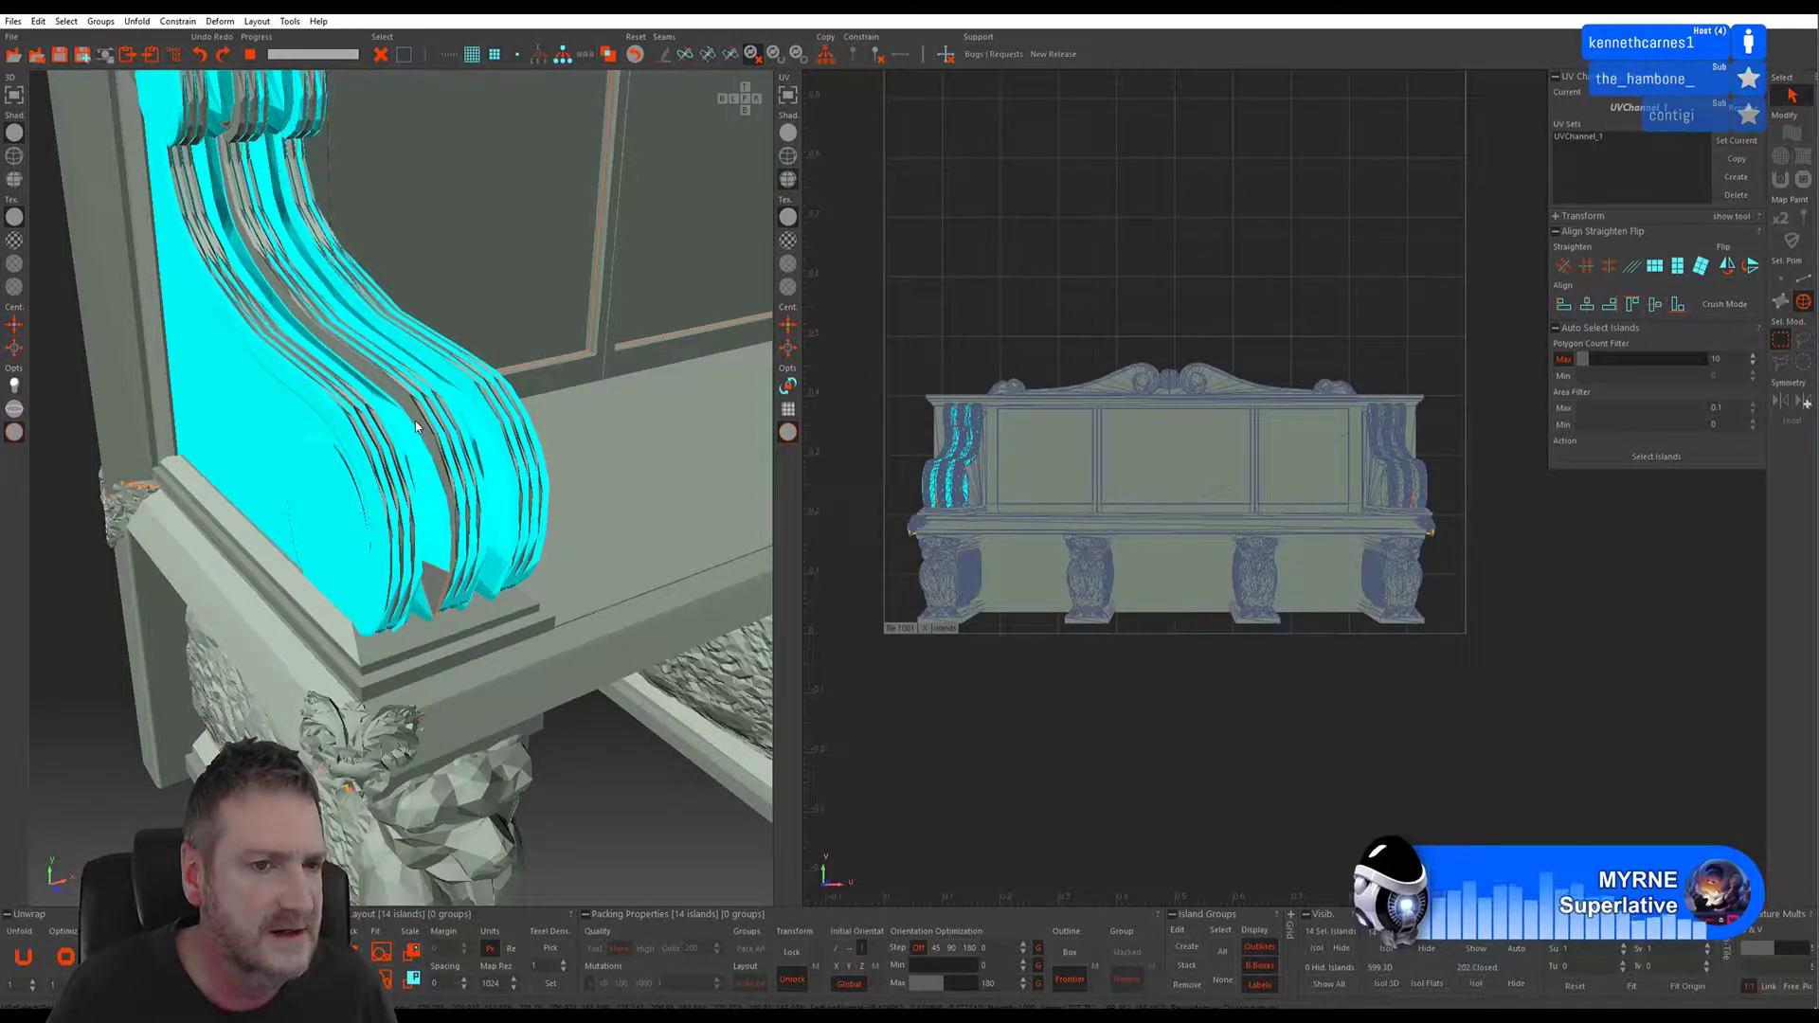
shift+click(416, 425)
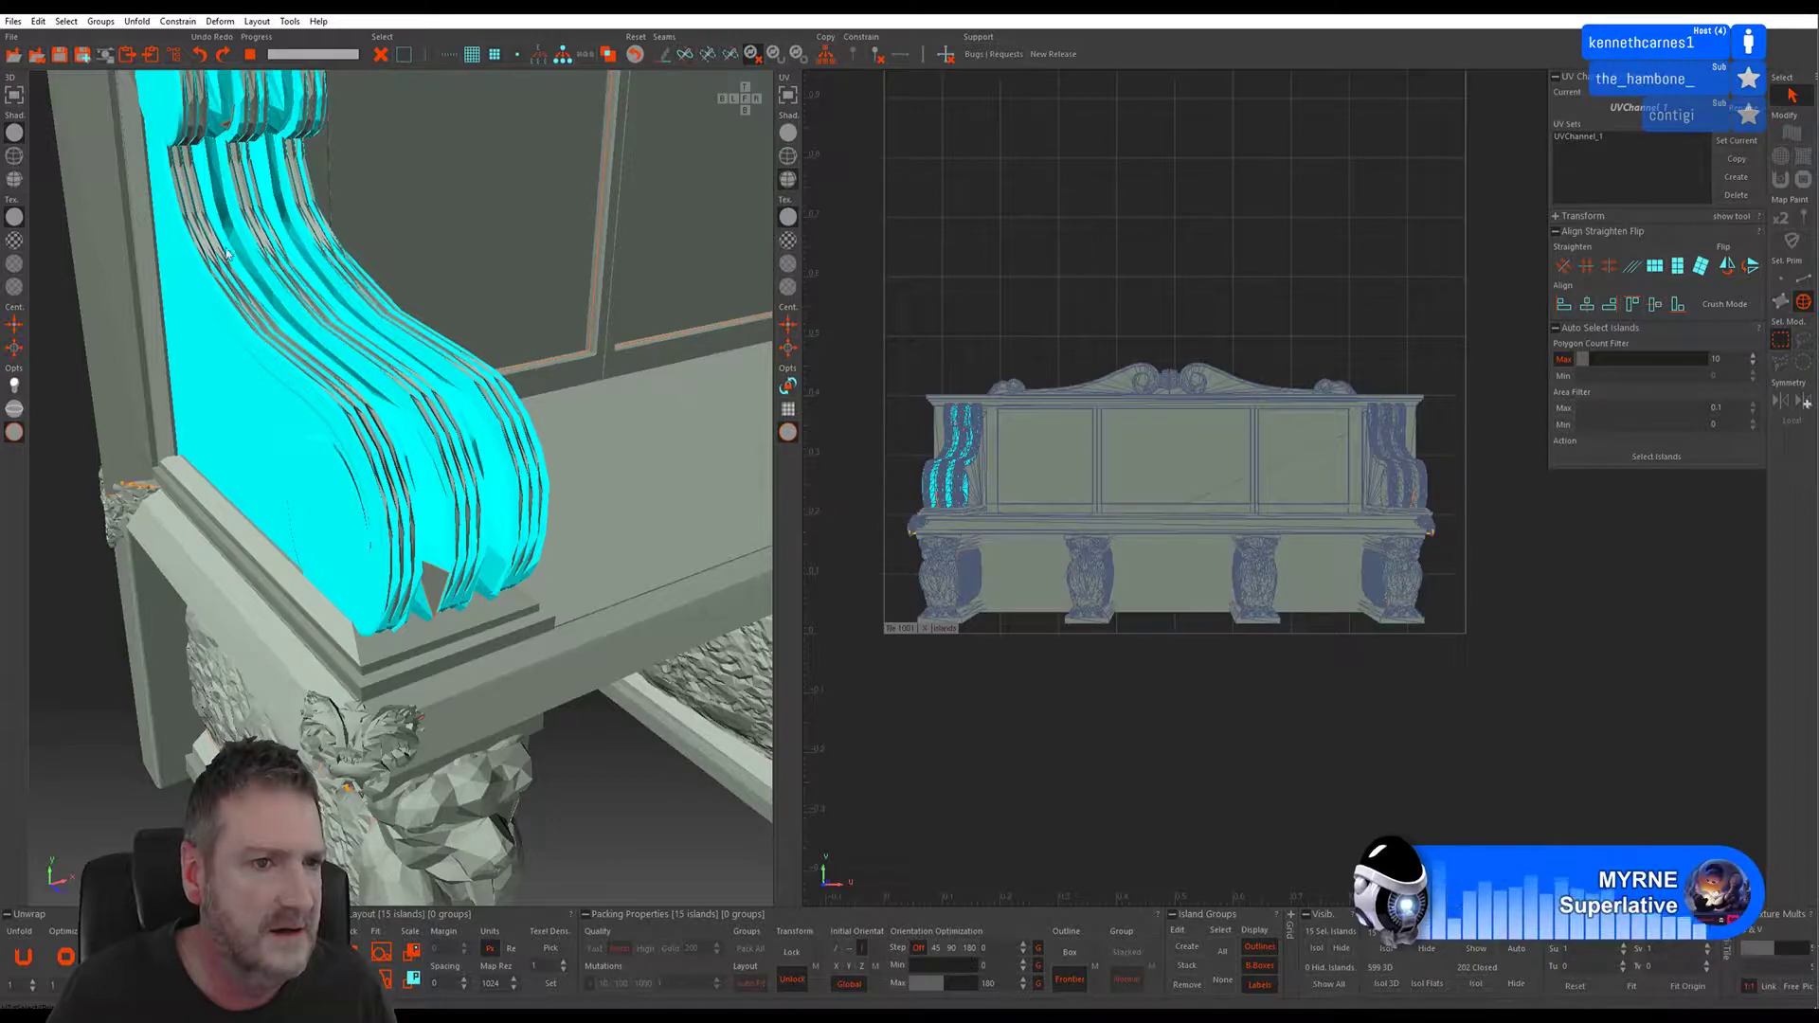
scroll(369, 469, up, 5)
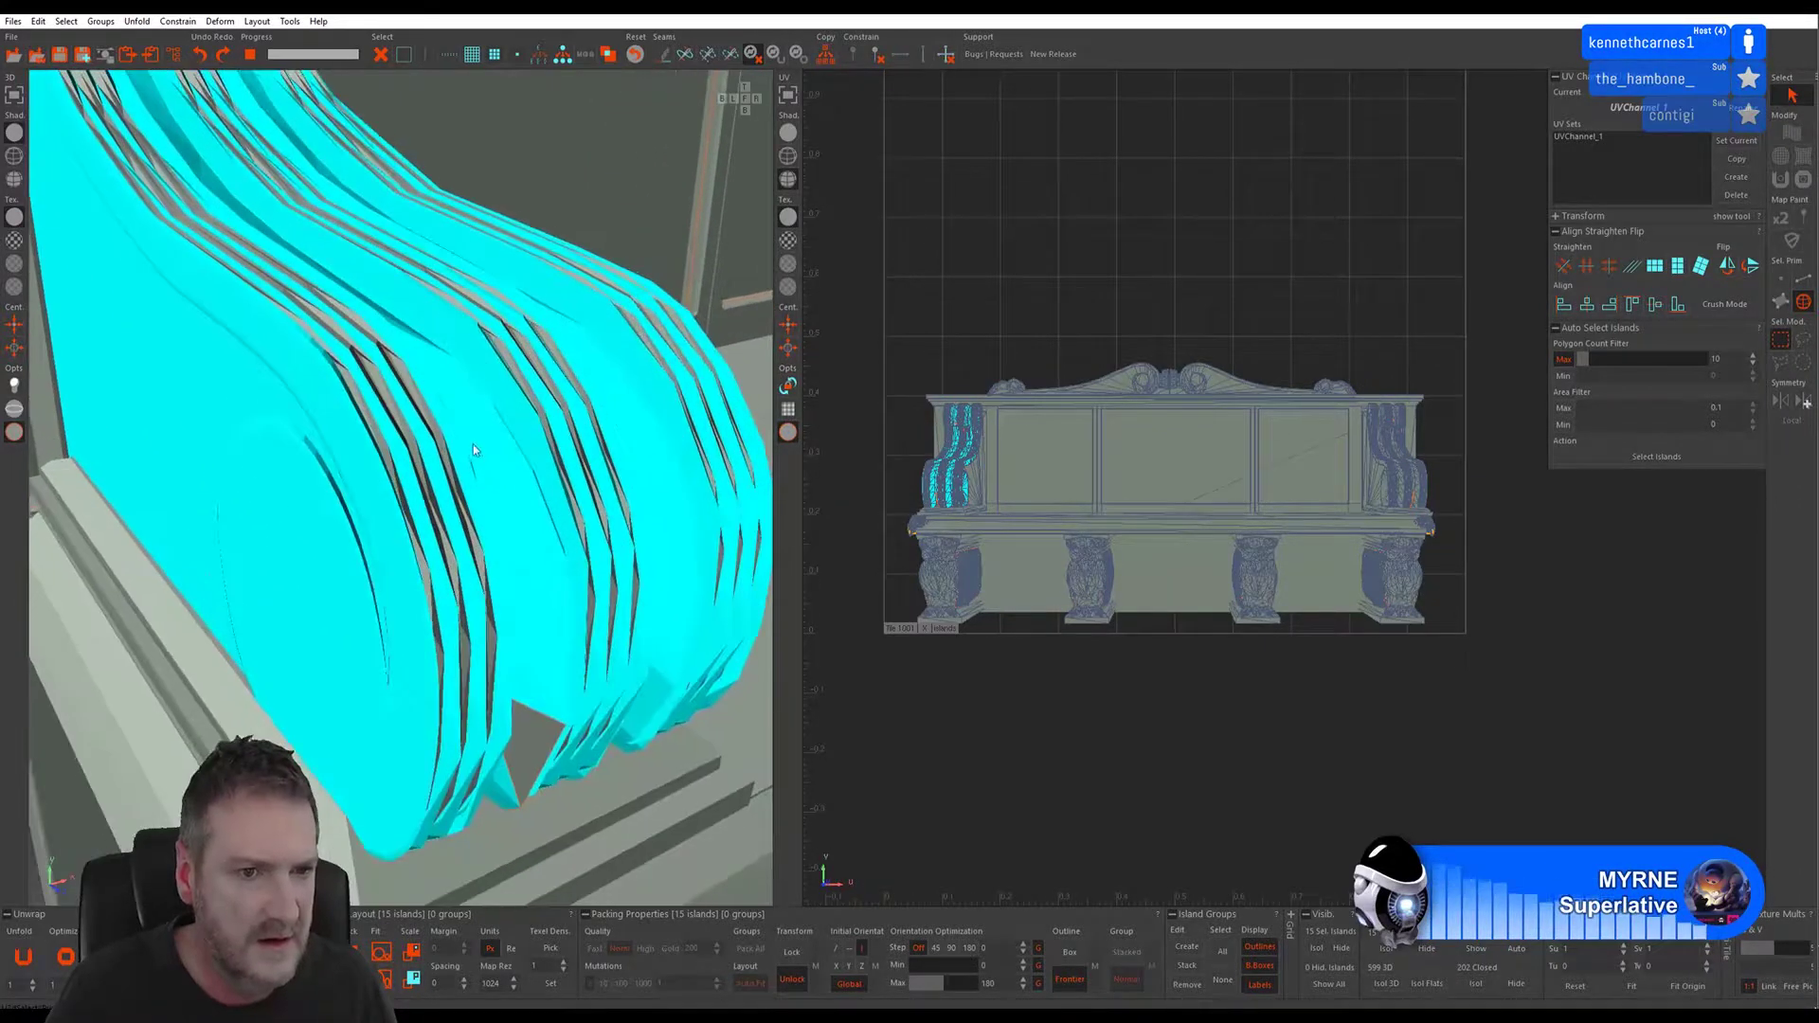
shift+click(401, 423)
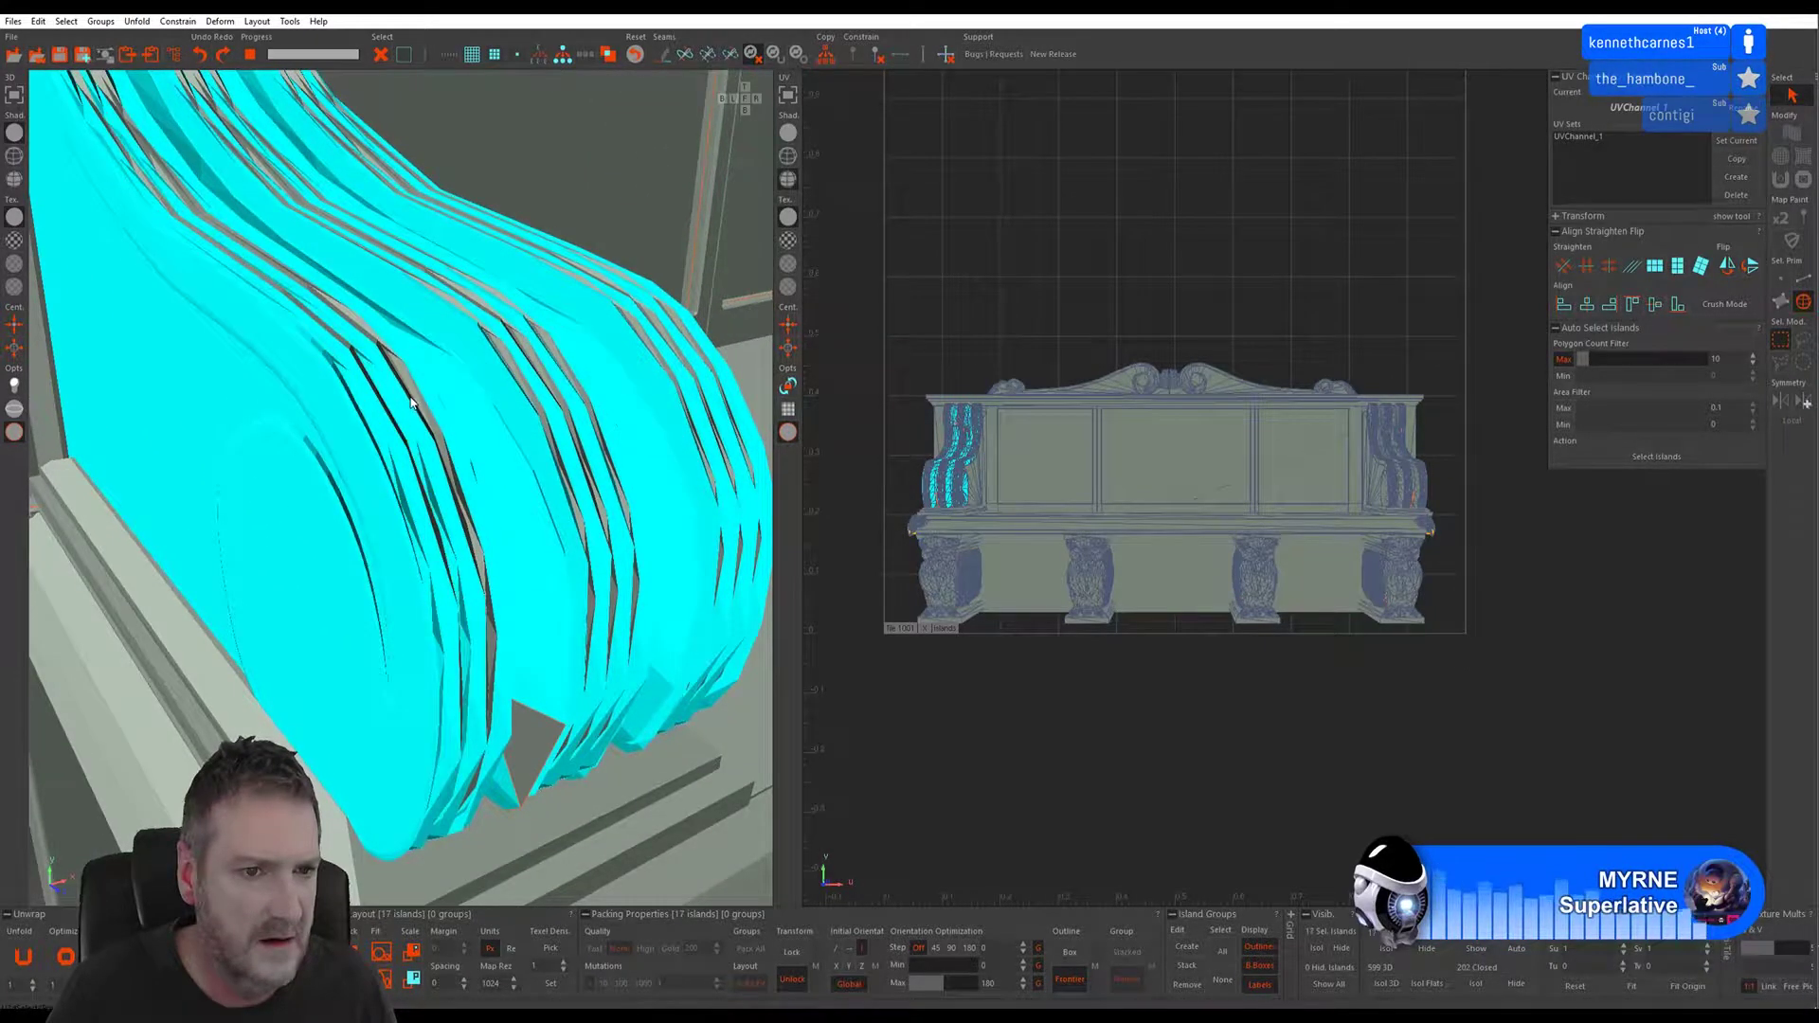
shift+click(447, 412)
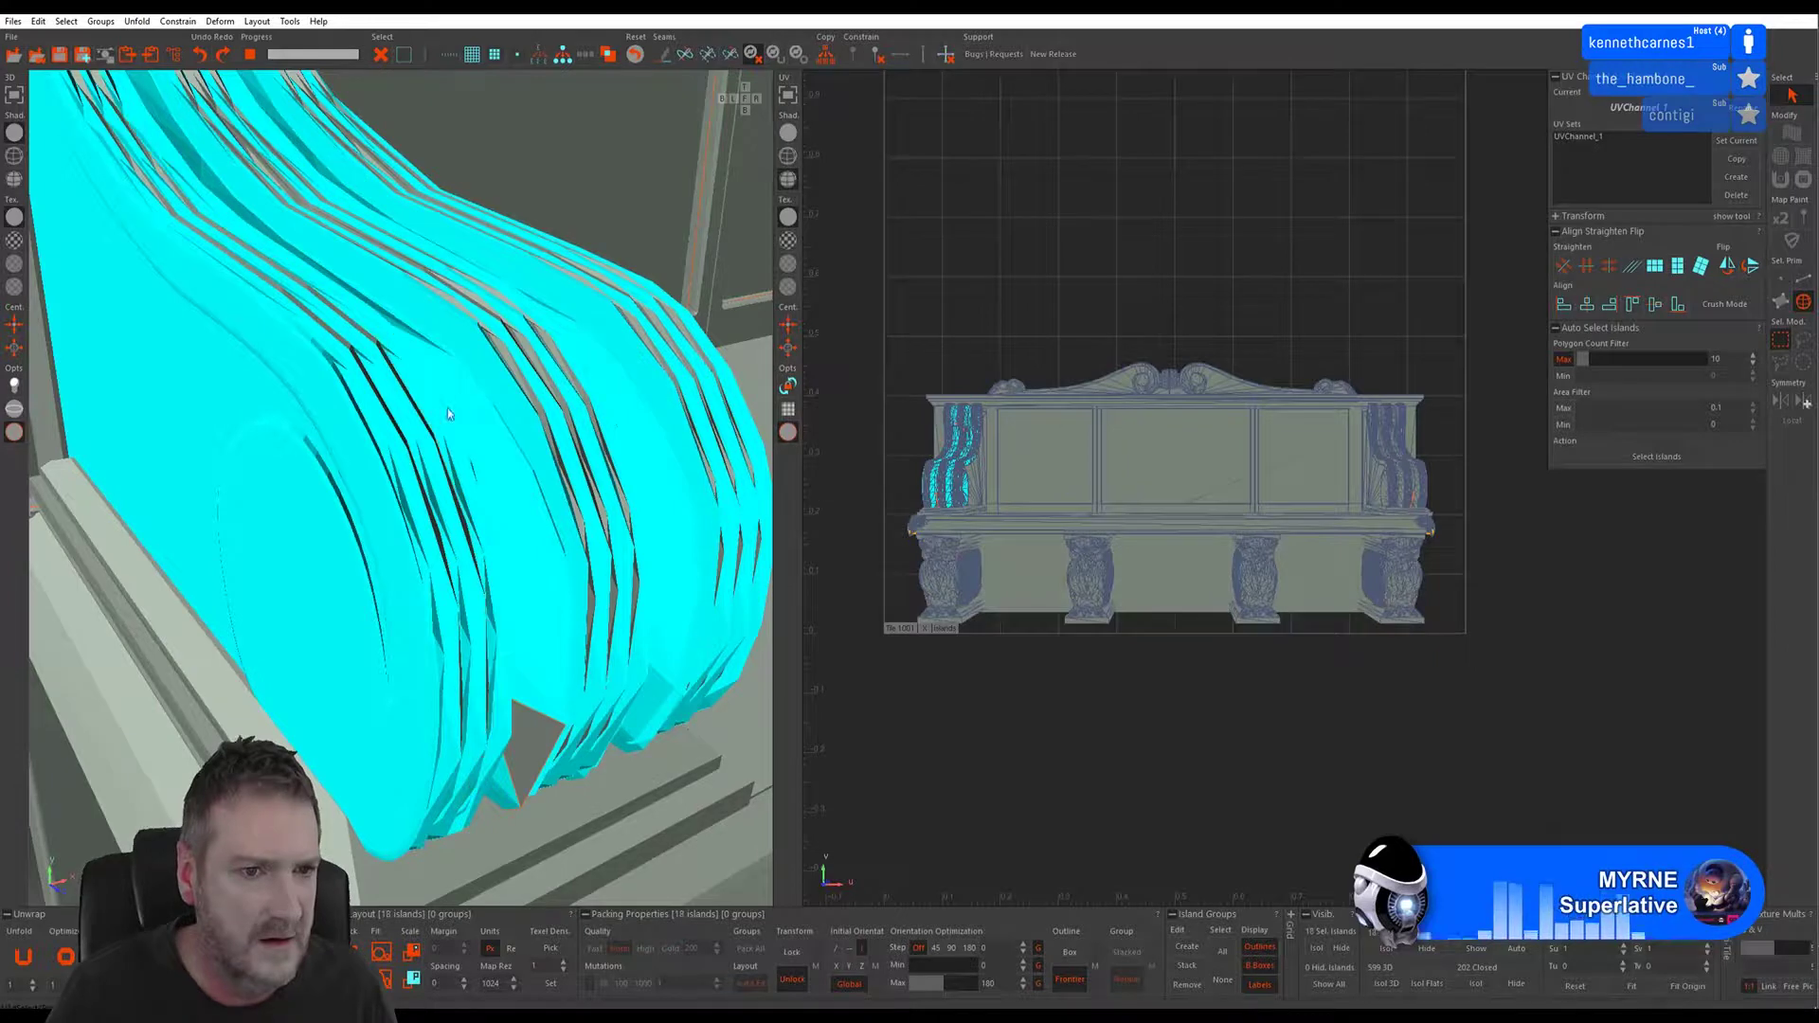
shift+click(530, 365)
shift+click(551, 364)
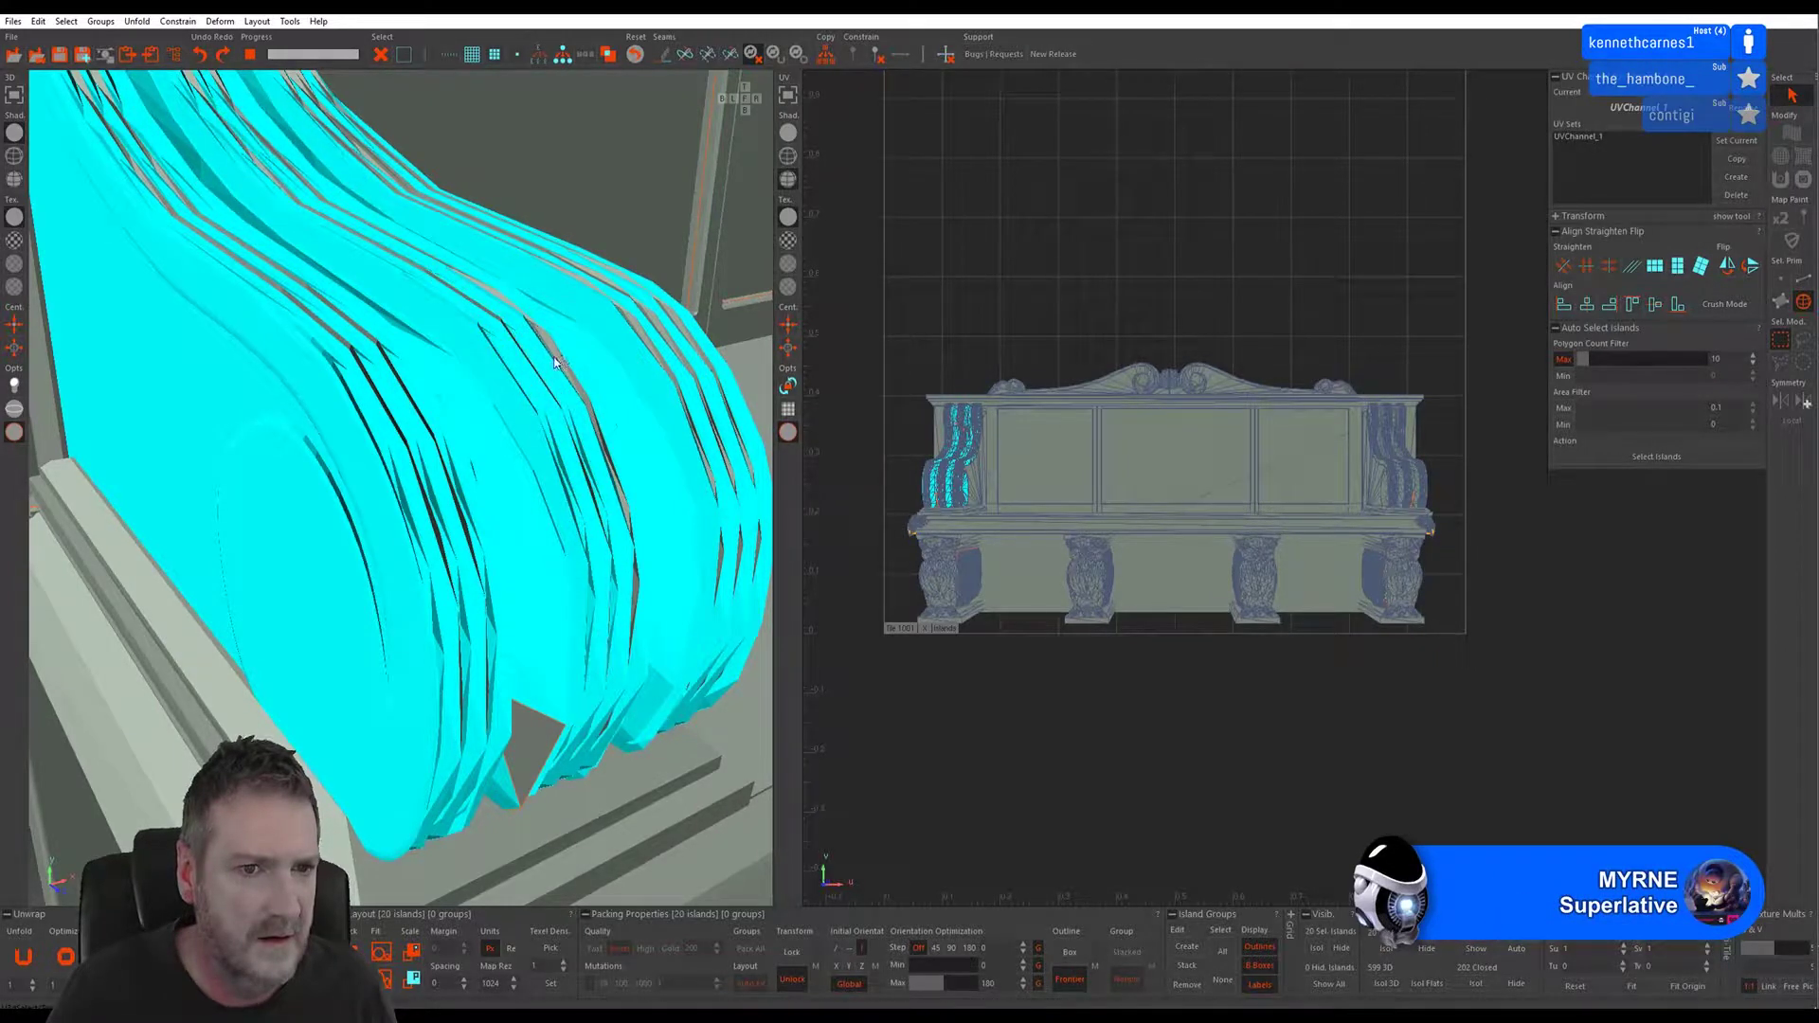
shift+click(592, 367)
shift+click(648, 344)
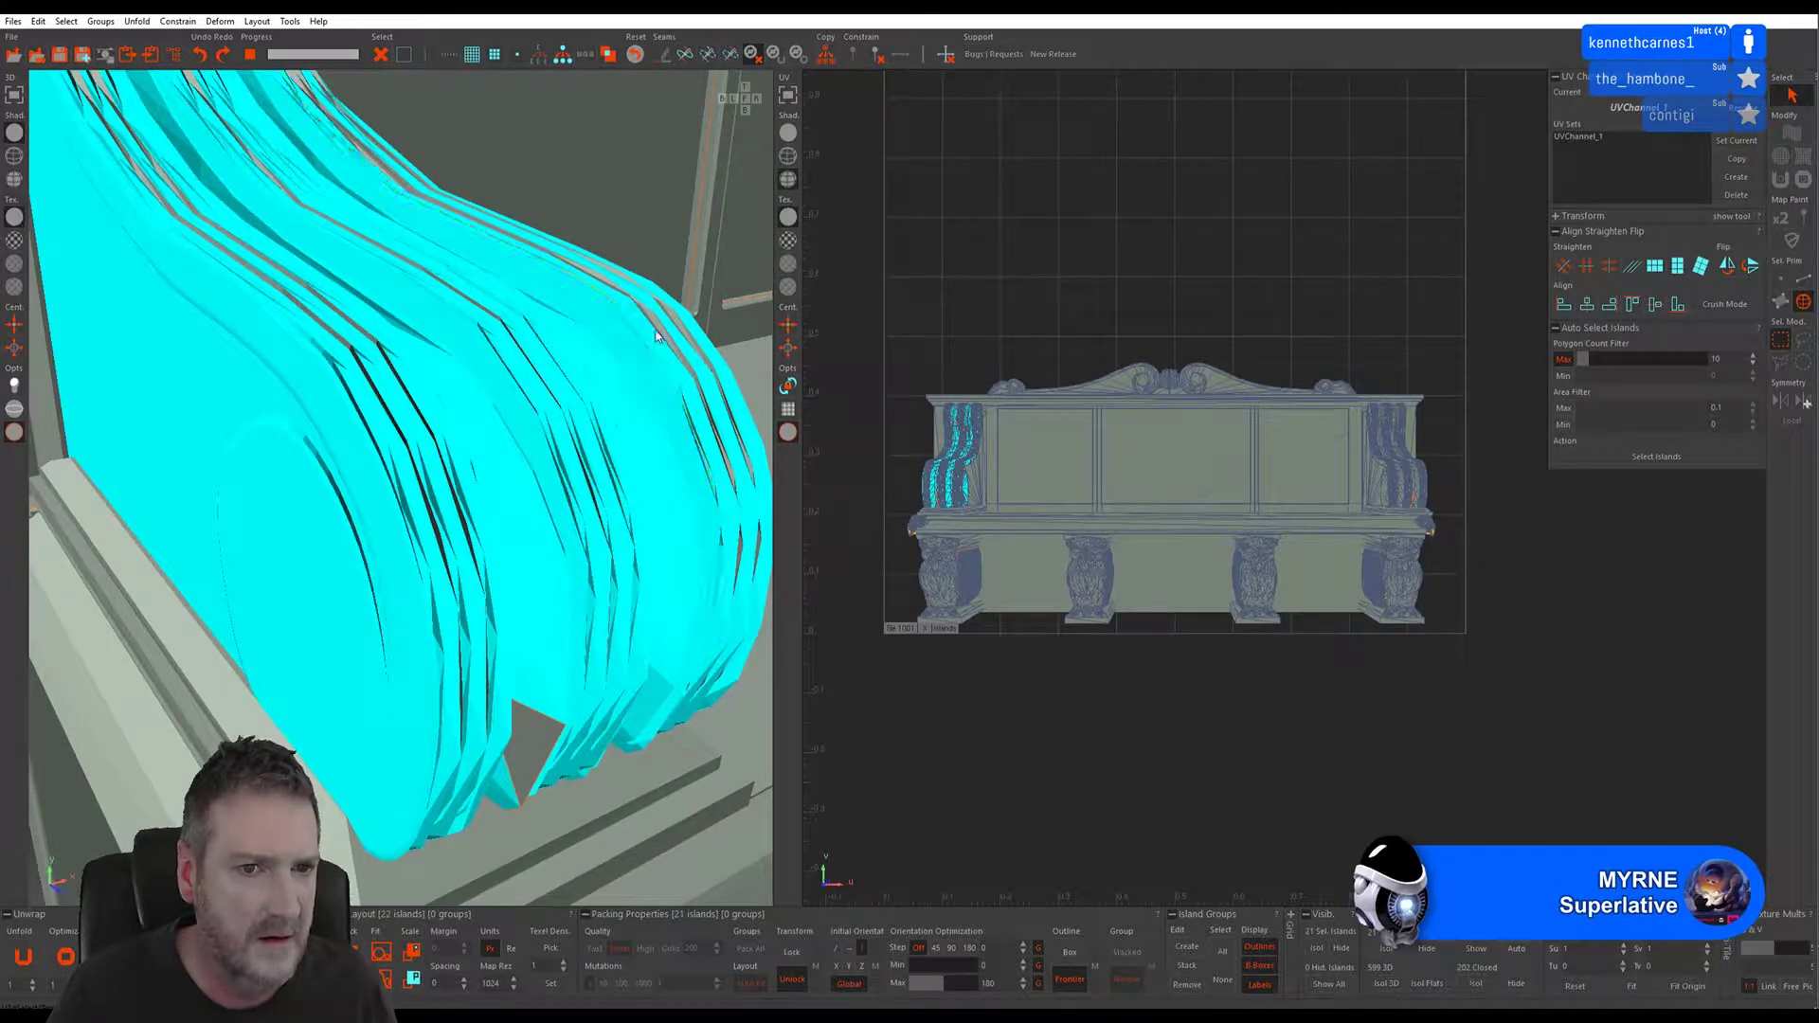
shift+click(676, 320)
shift+click(676, 323)
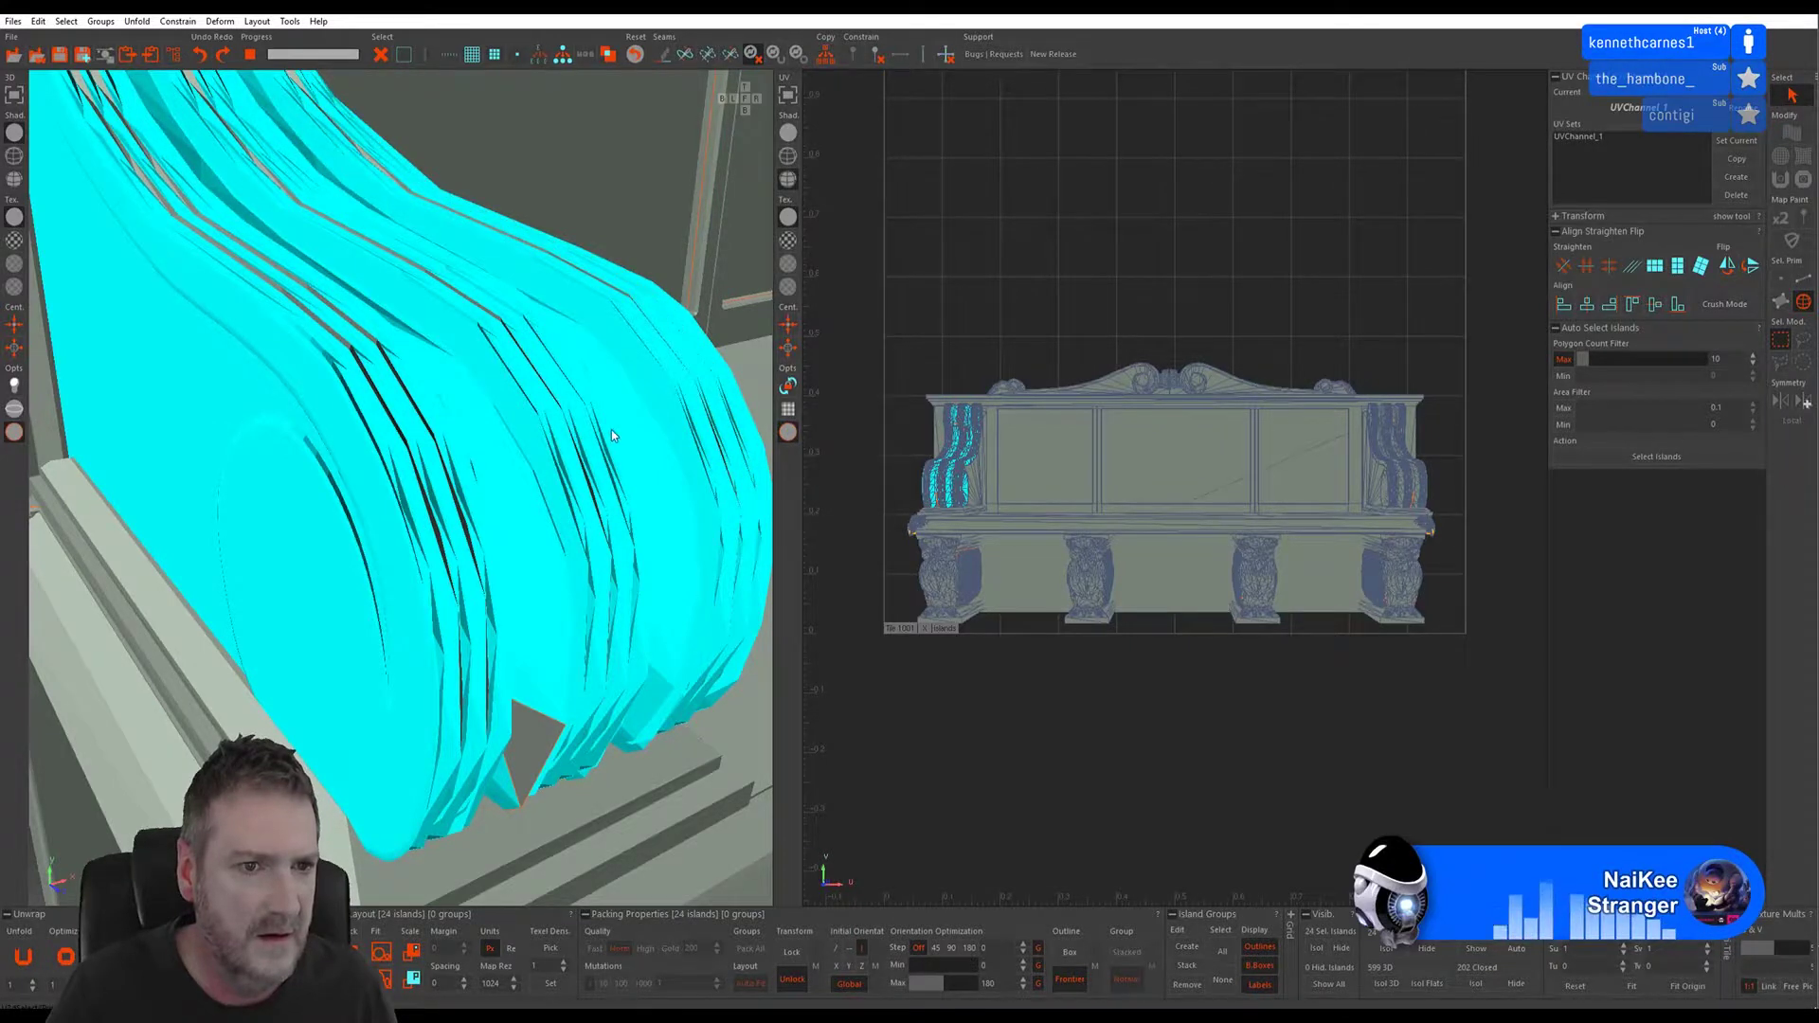
- Add the hidden fin islands beneath the scroll, bringing the selection to 29 islands
alt+drag(611, 429, 427, 440)
scroll(528, 441, up, 3)
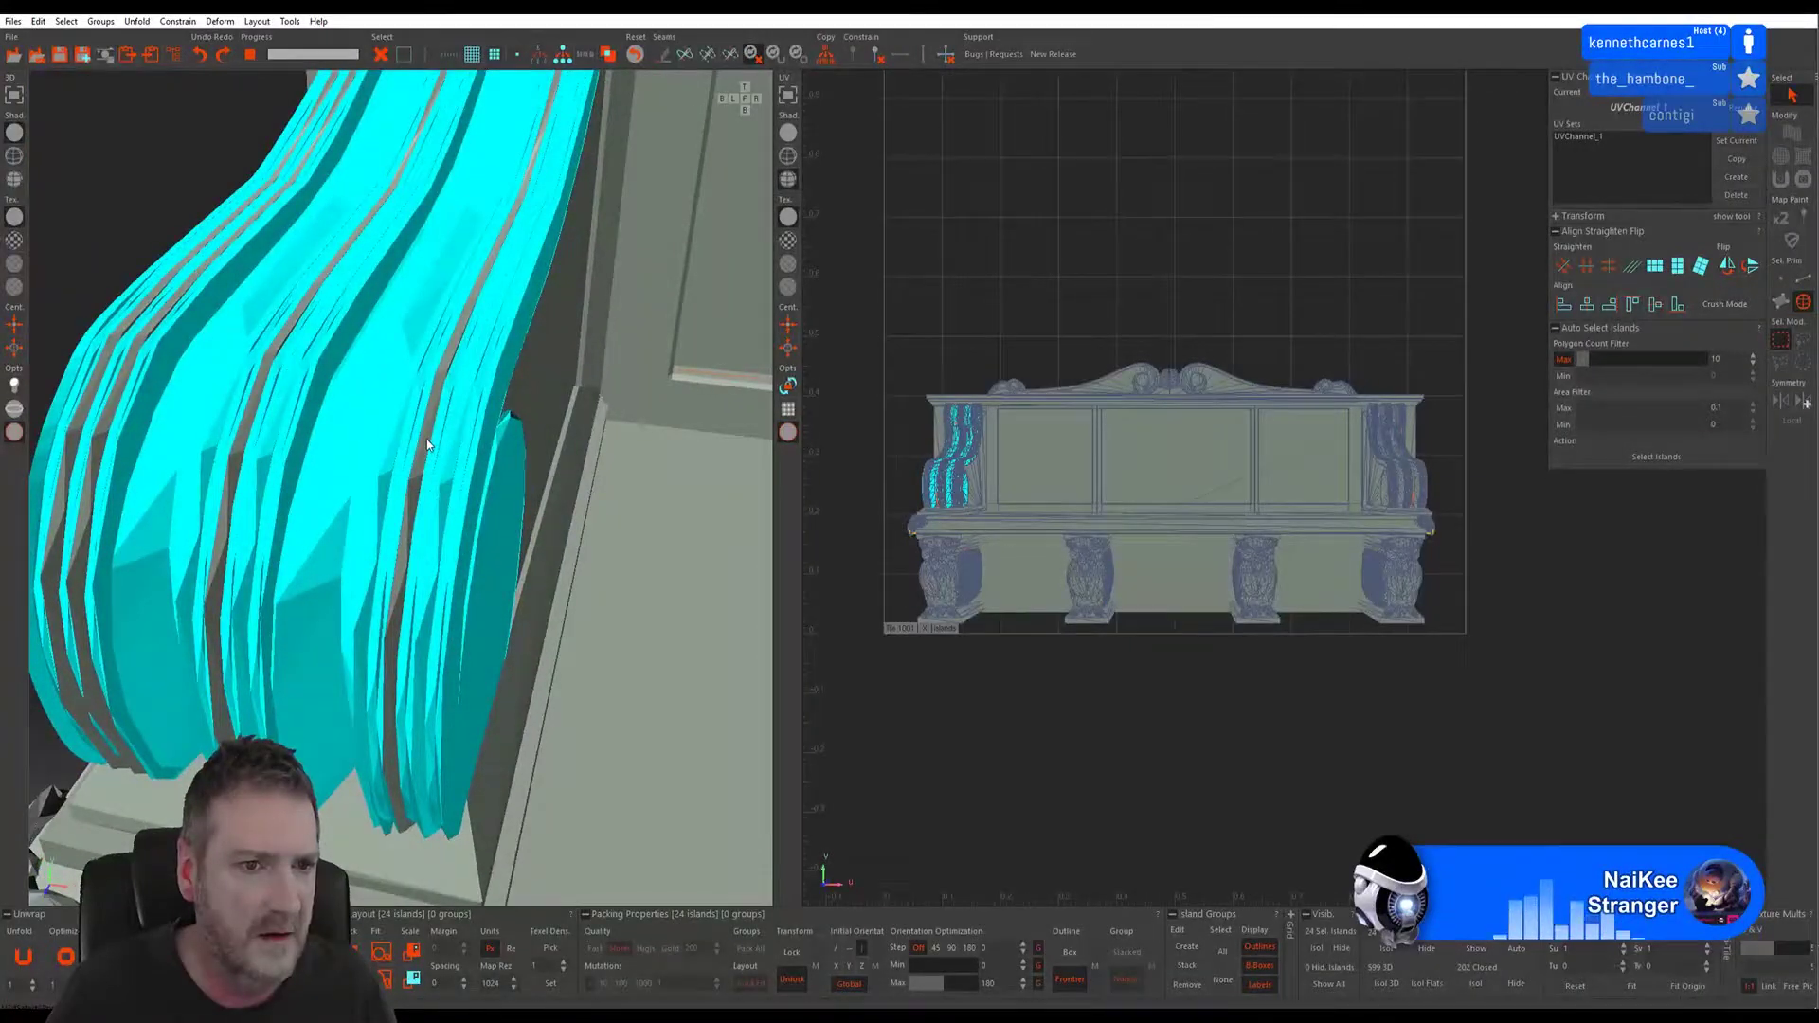
shift+click(426, 440)
shift+click(247, 433)
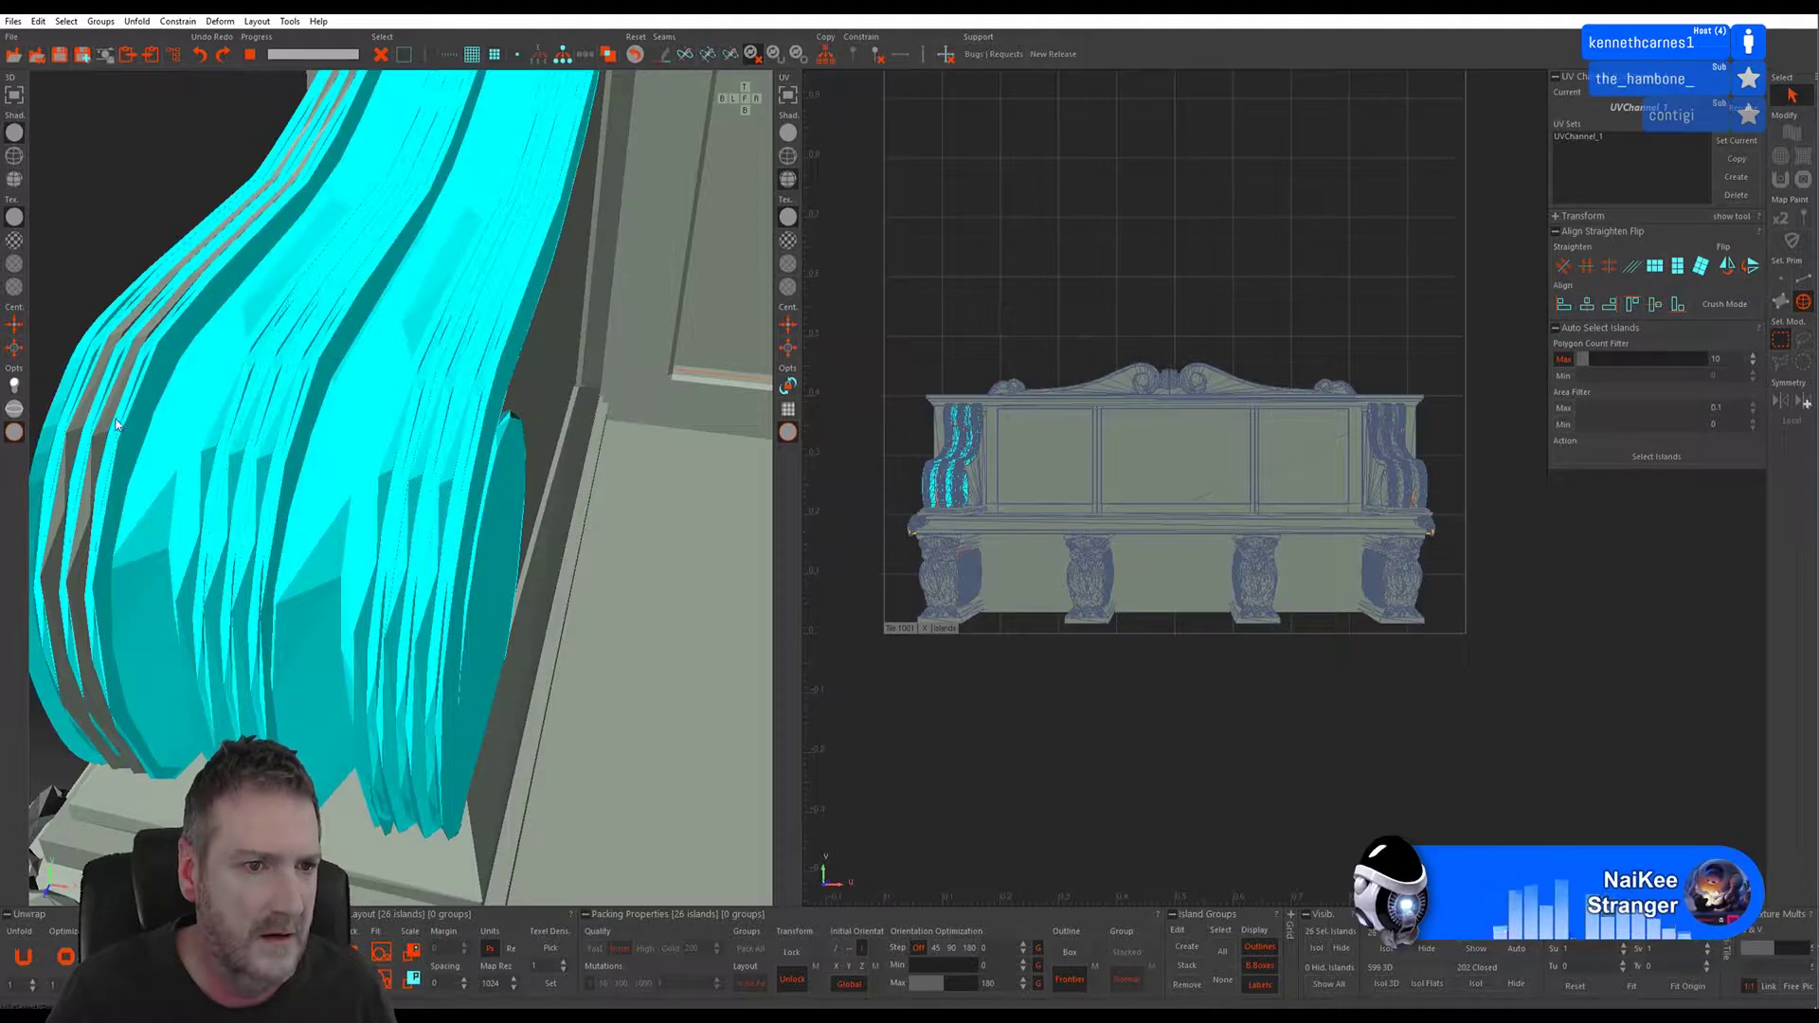
shift+click(81, 423)
shift+click(79, 419)
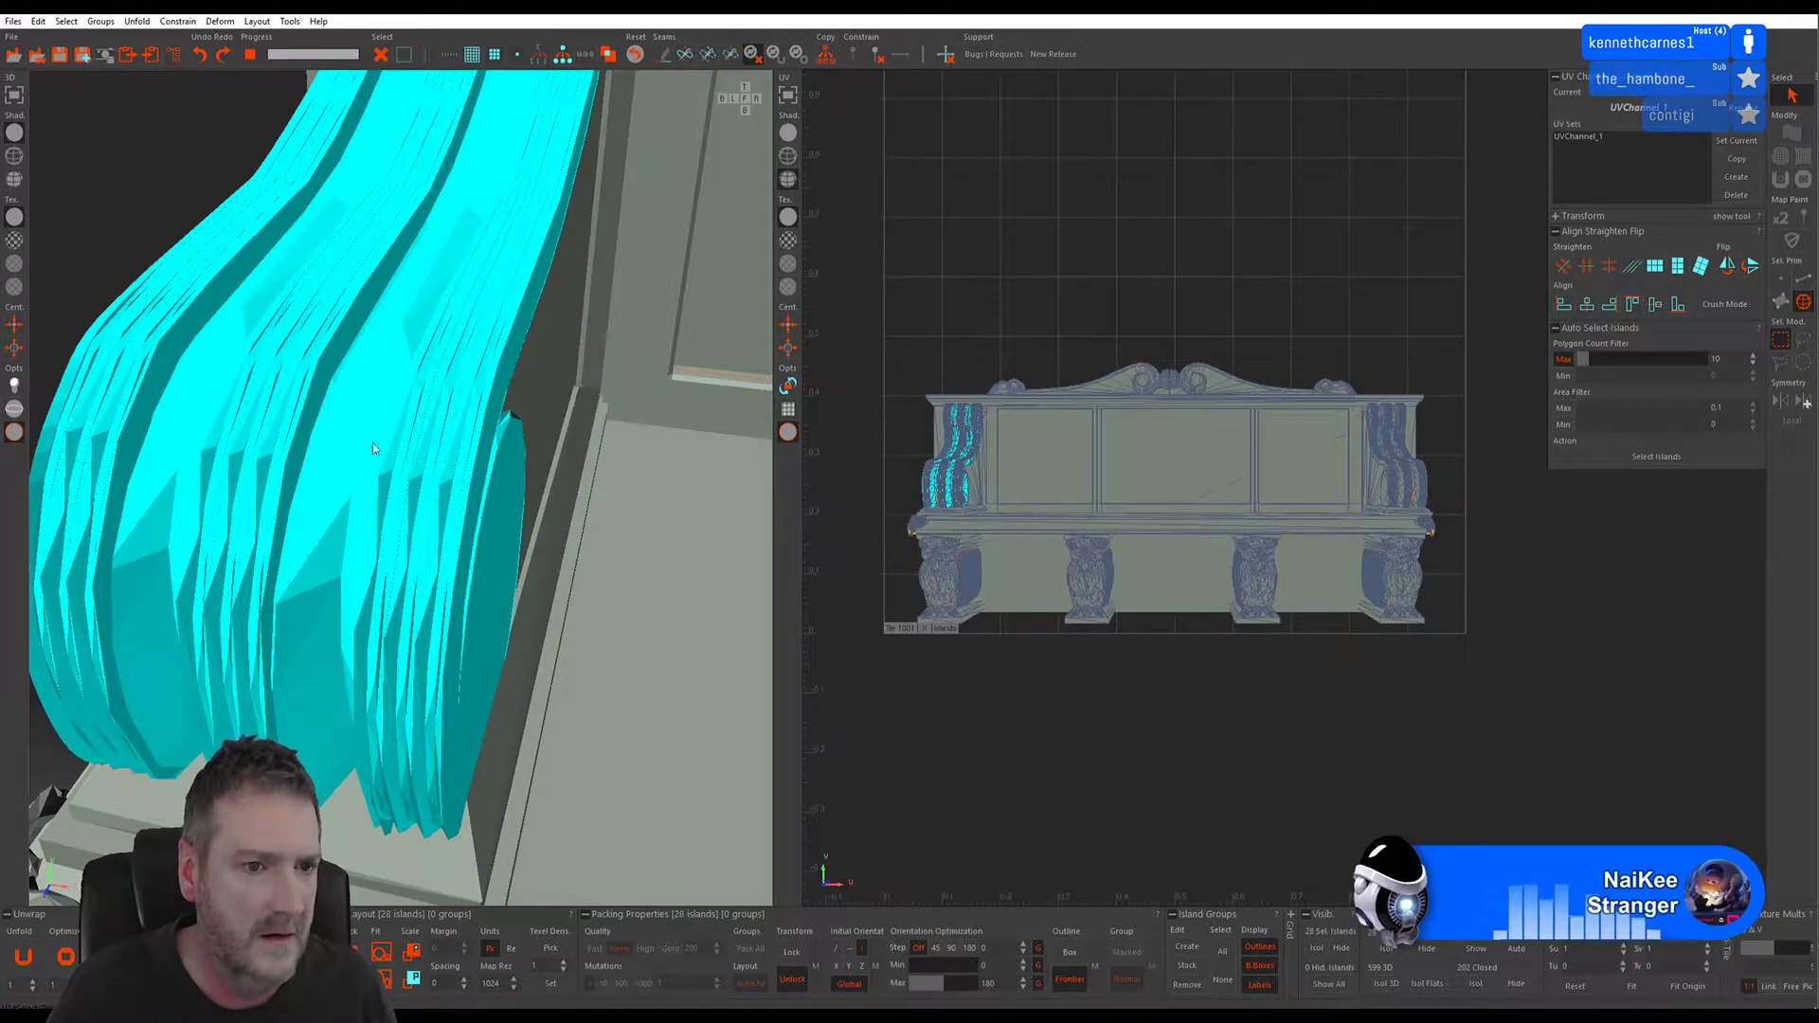
alt+drag(372, 442, 420, 469)
scroll(420, 469, up, 8)
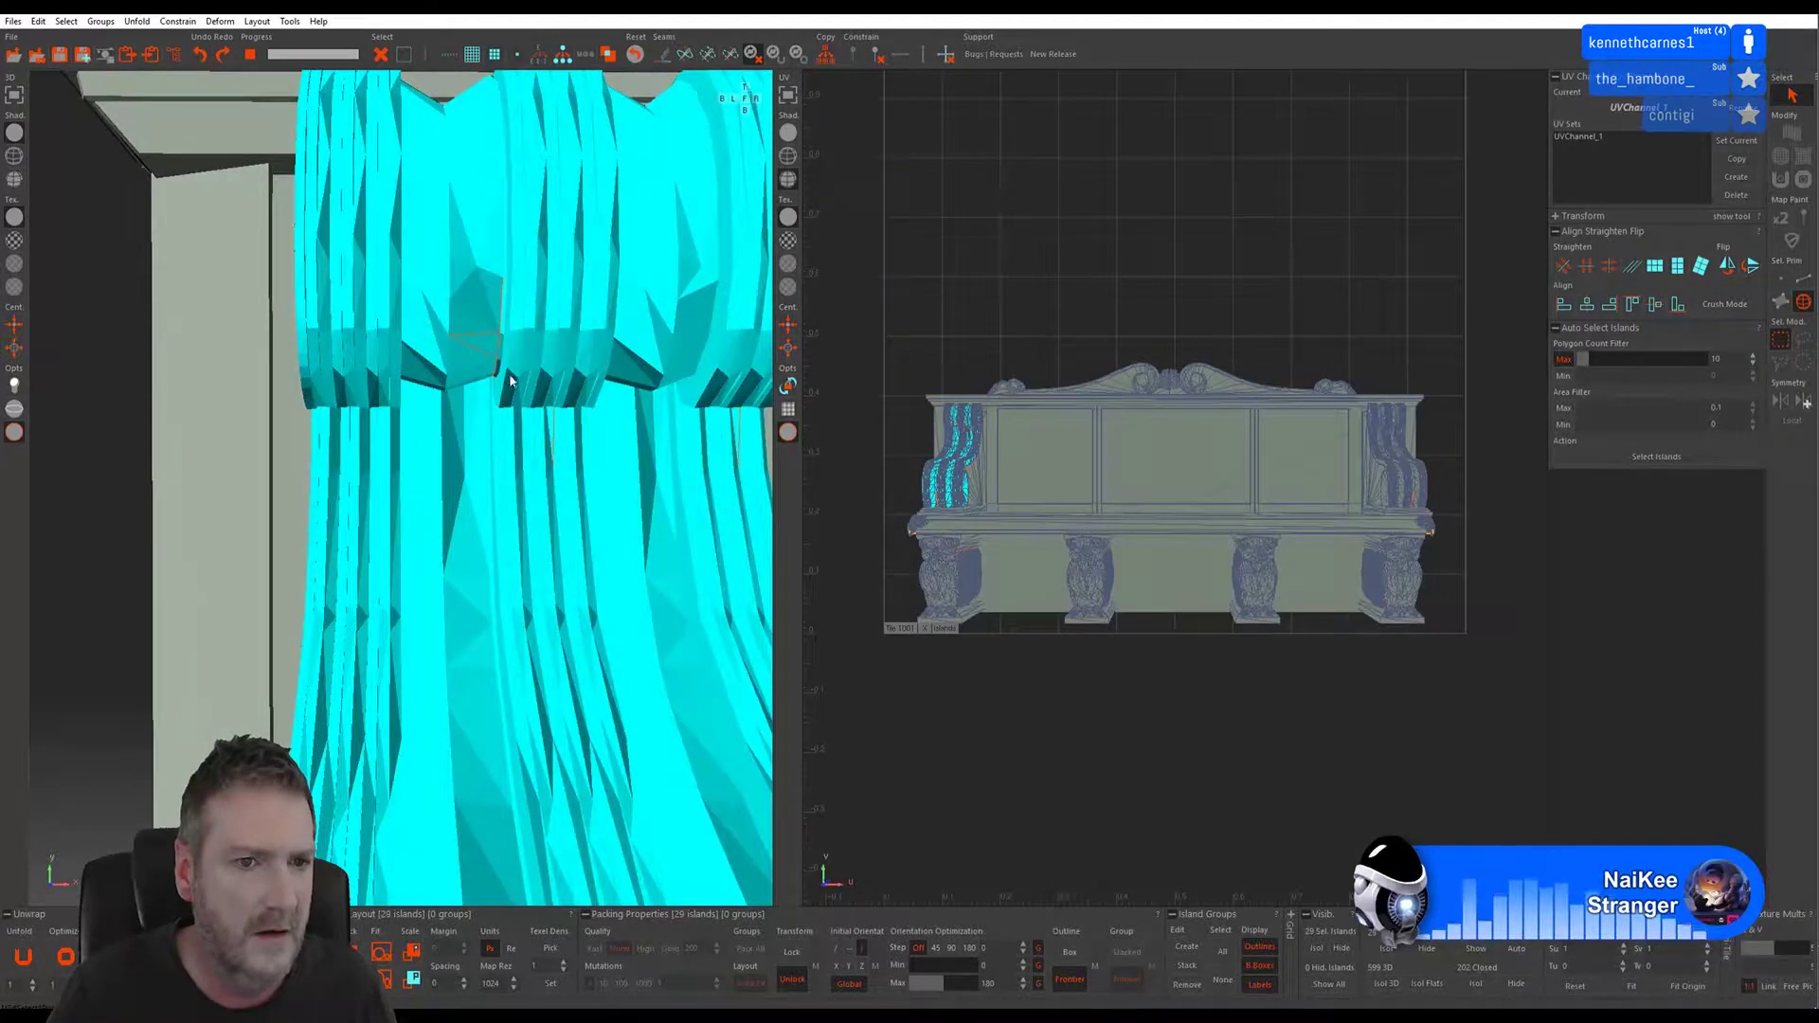
- Cut seams with C along the edges between and beneath the armrest fins
alt+drag(479, 472, 507, 405)
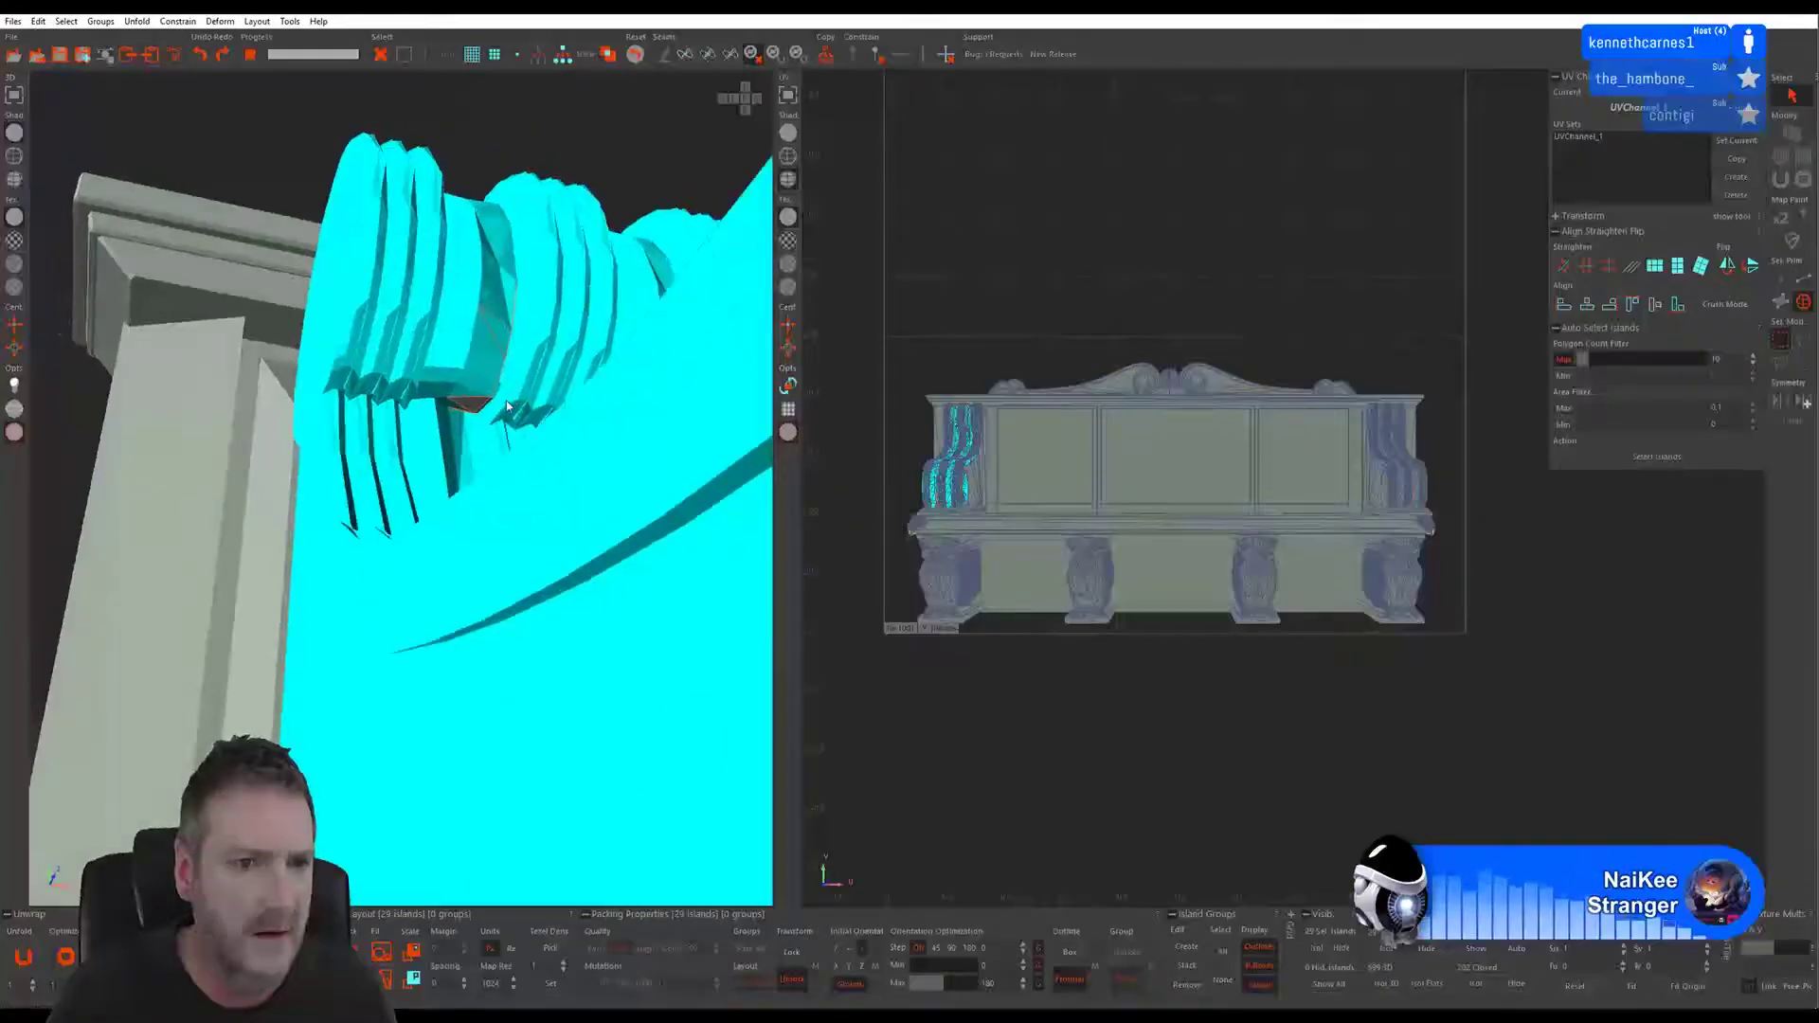
key(c)
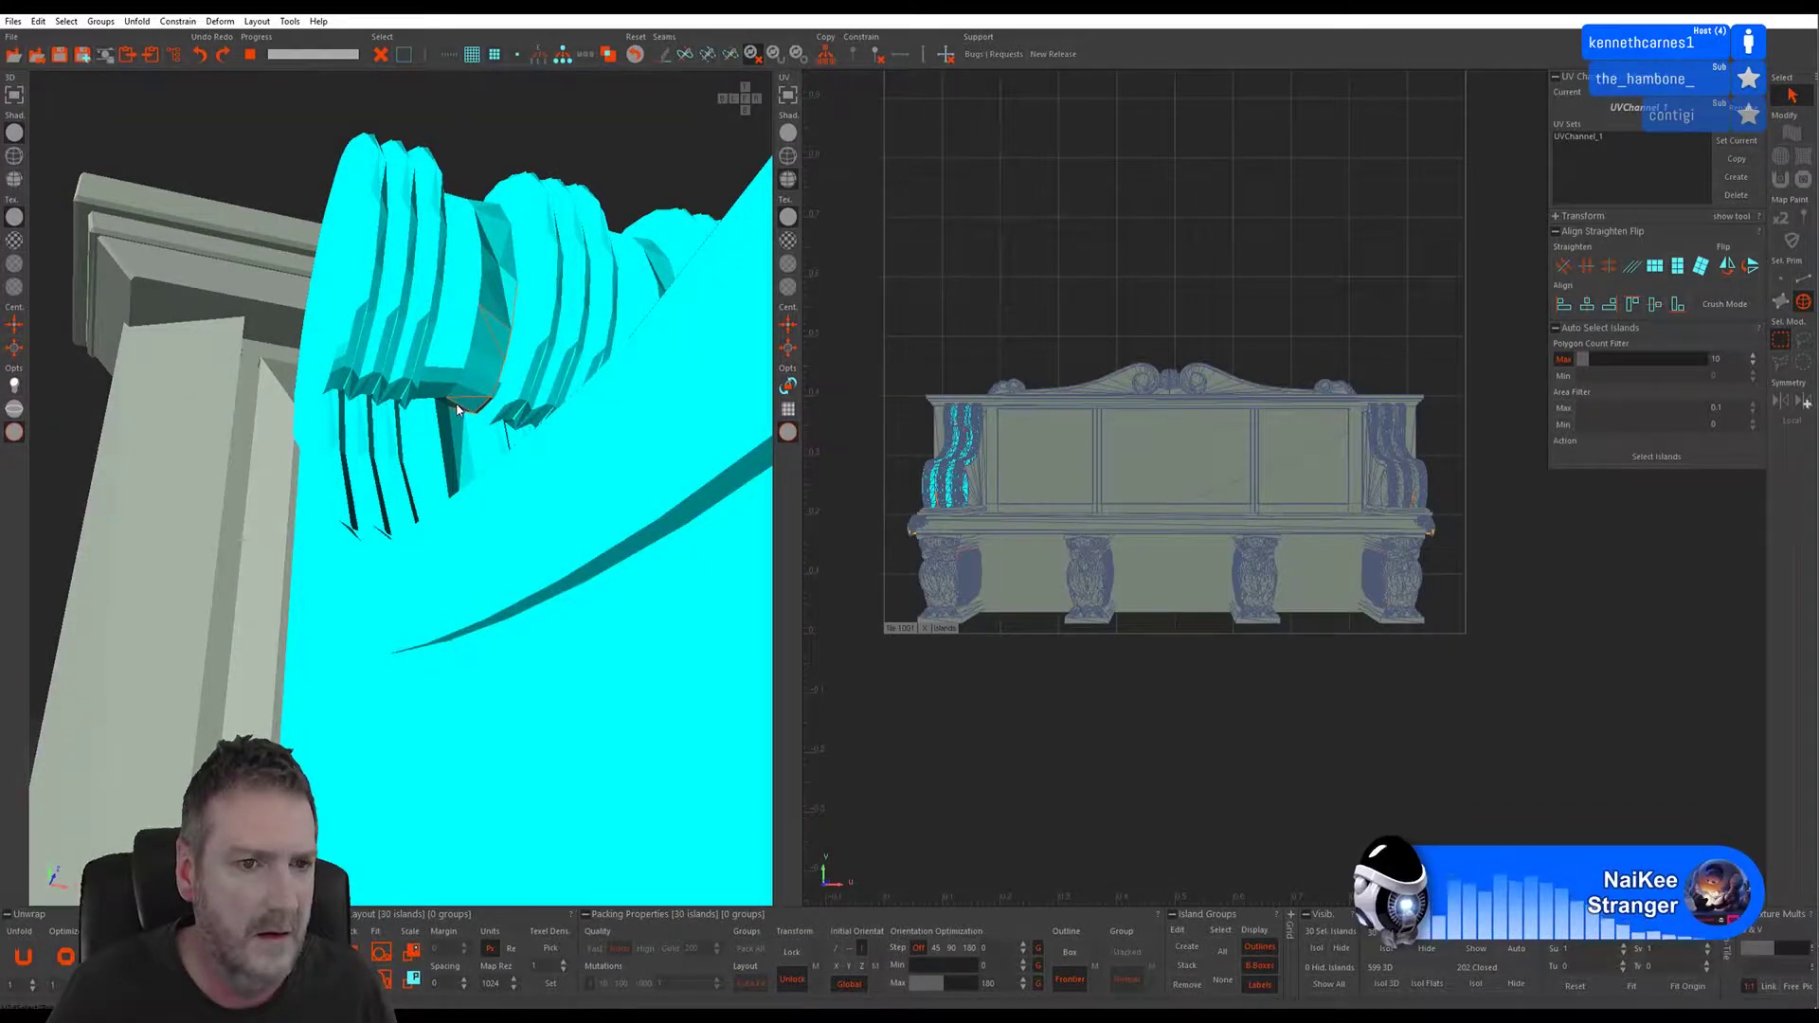
alt+drag(457, 409, 587, 407)
key(c)
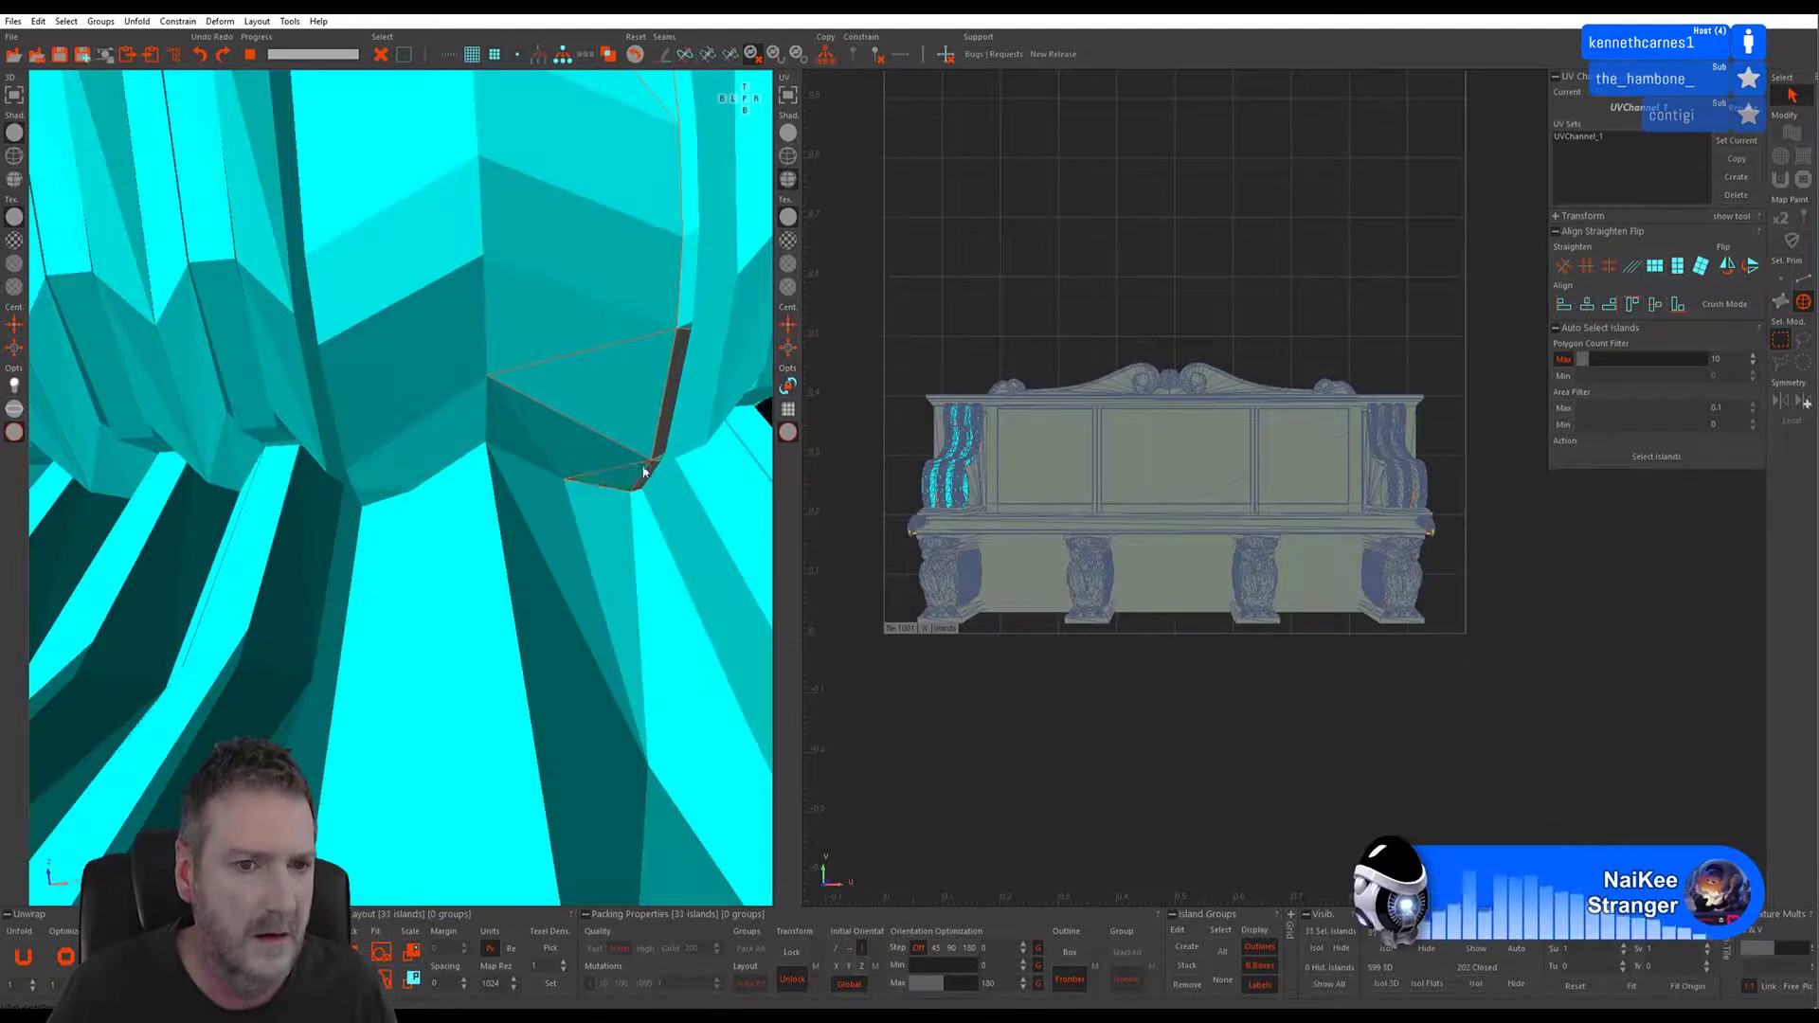
key(c)
alt+drag(647, 479, 329, 559)
- Add the remaining dark grey face, bringing the armrest selection to 36 islands
scroll(398, 550, up, 5)
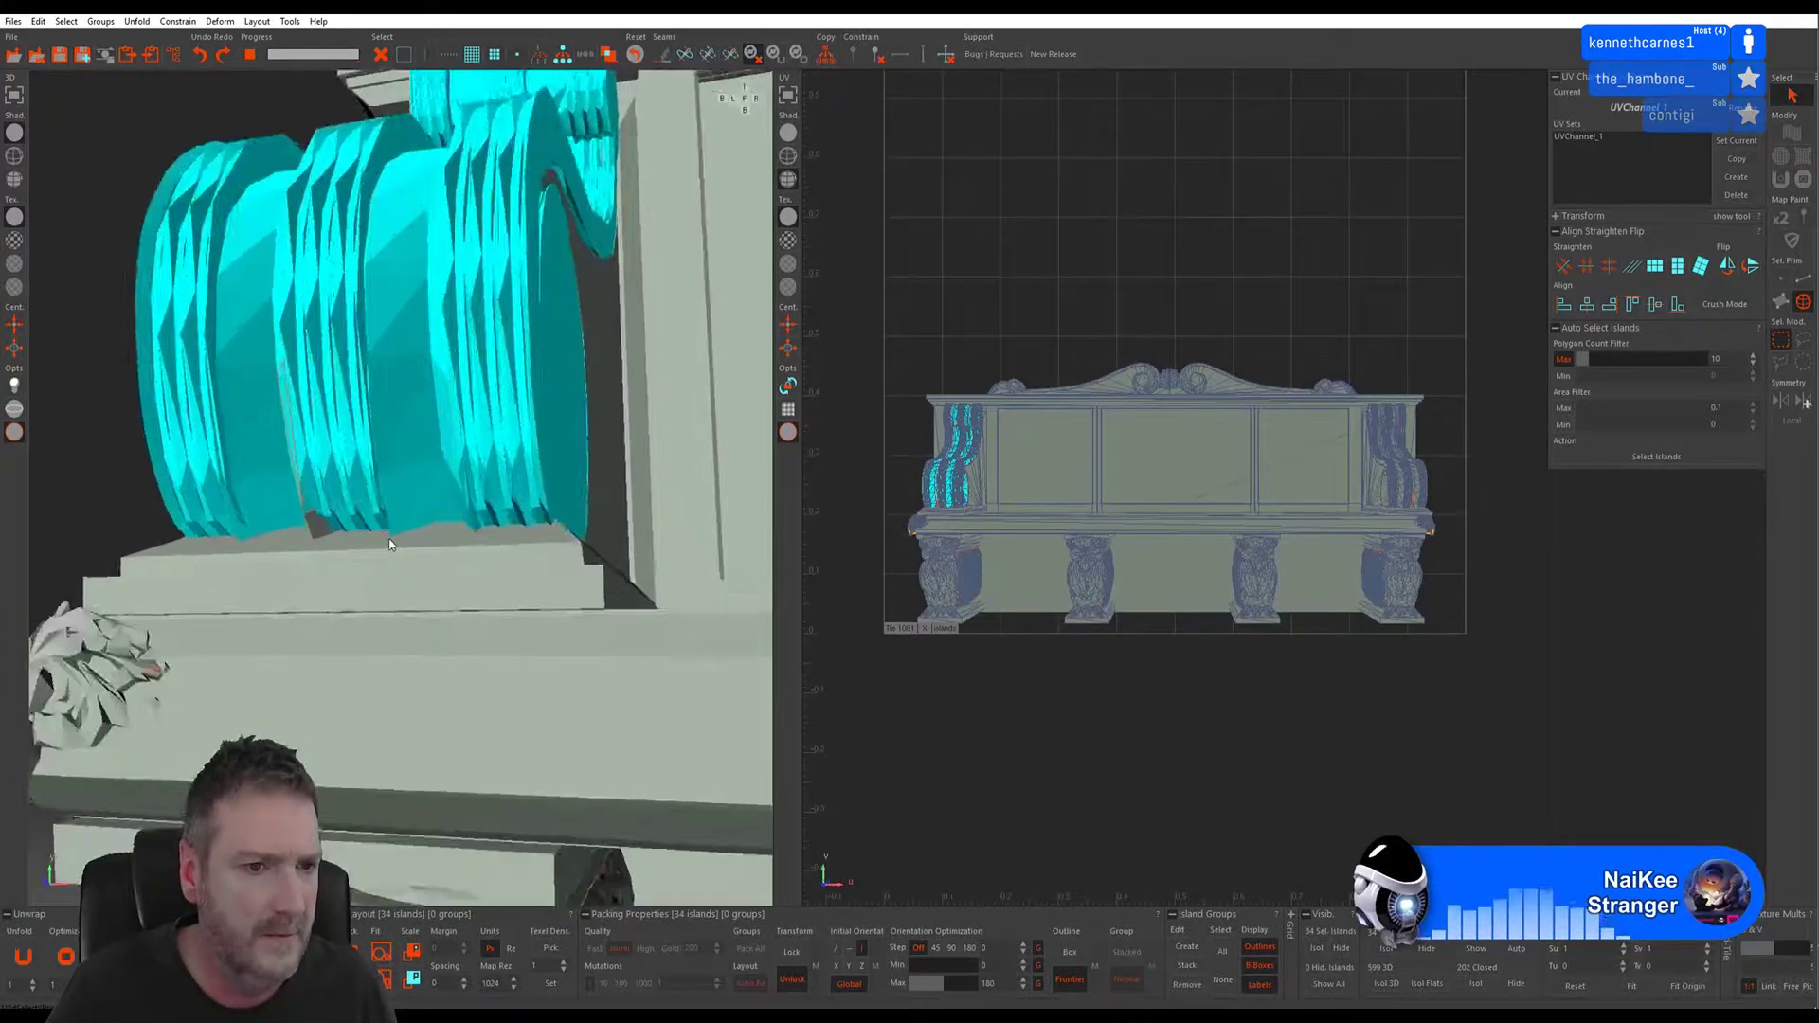
shift+click(395, 499)
scroll(400, 526, up, 6)
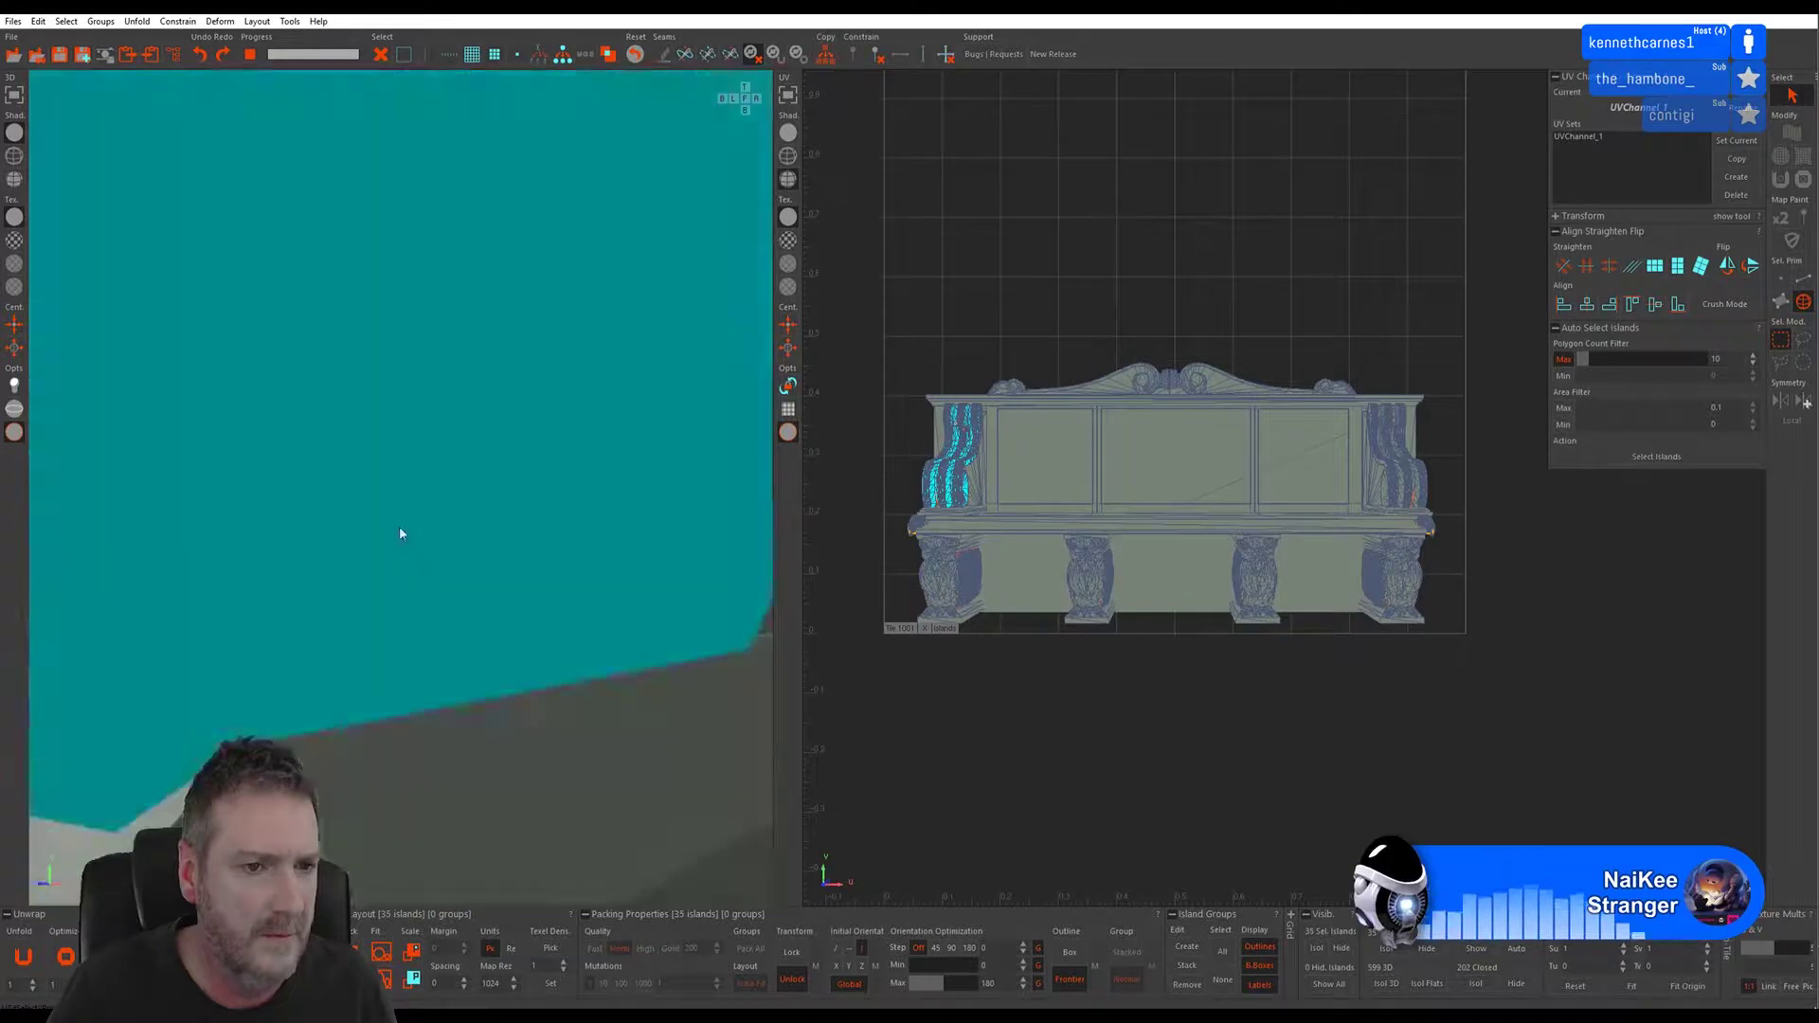
scroll(408, 546, down, 5)
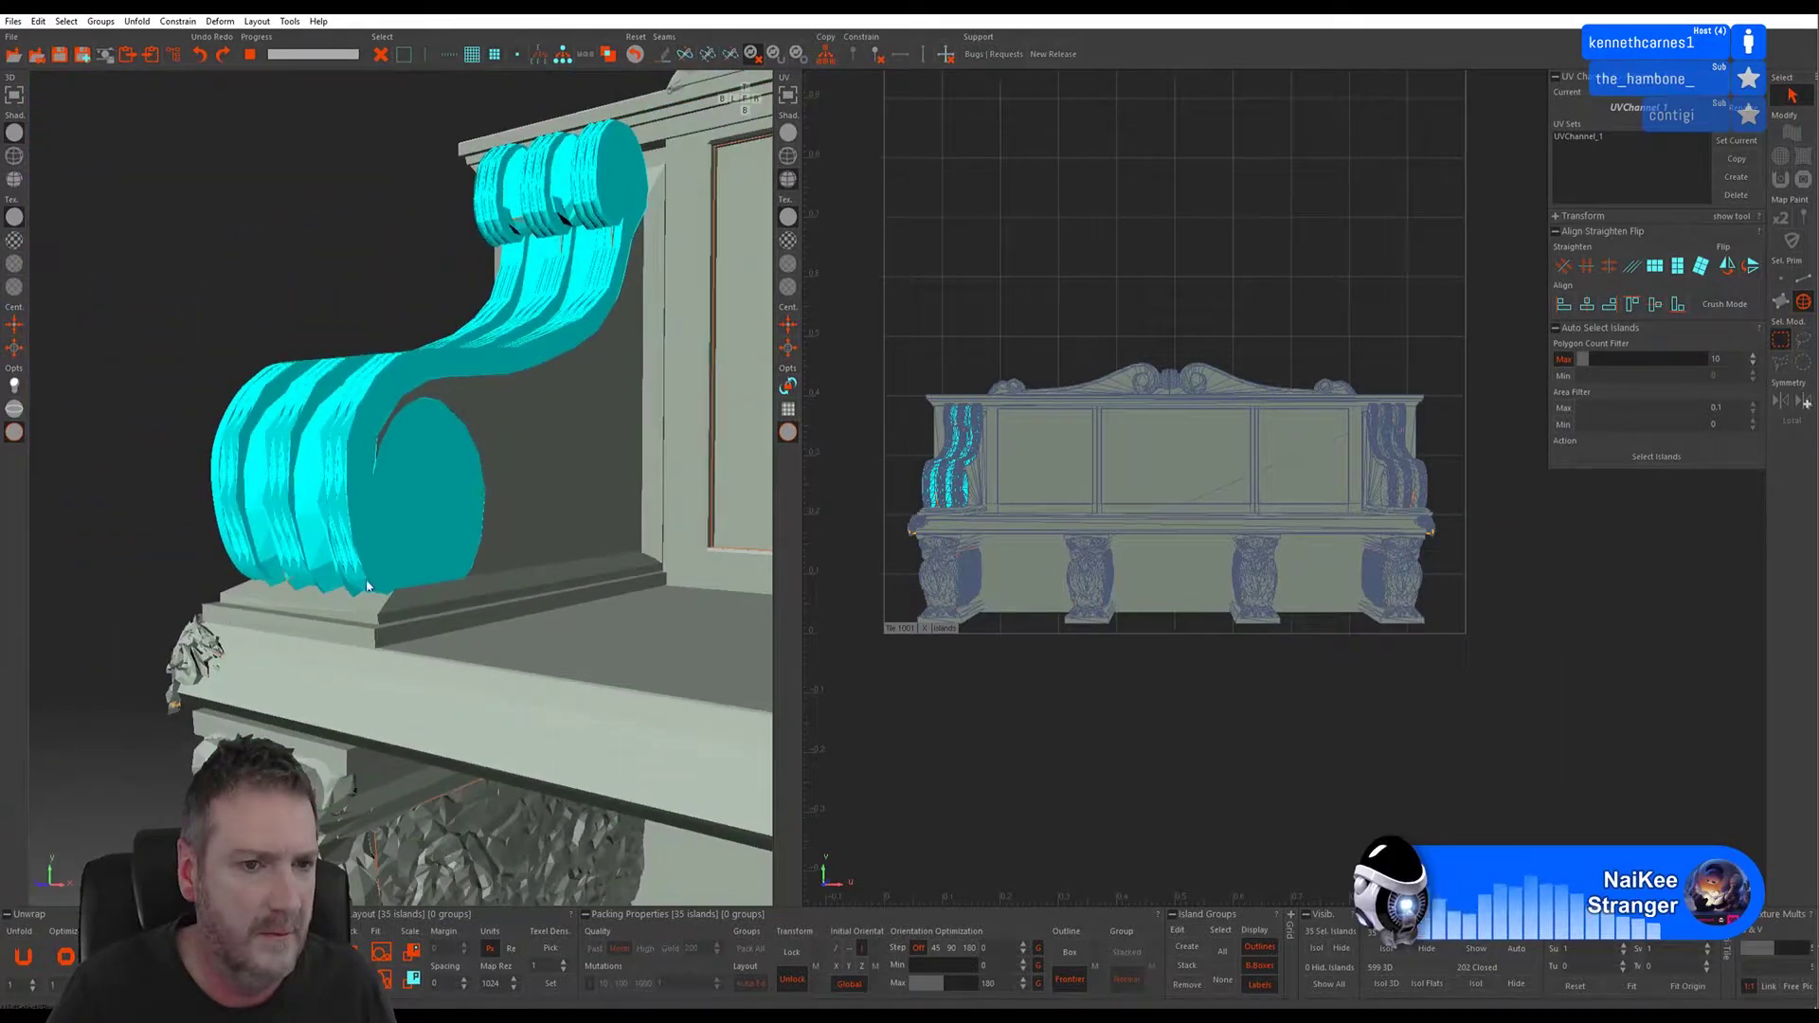
alt+drag(455, 530, 475, 354)
scroll(493, 513, up, 3)
scroll(465, 254, up, 4)
scroll(511, 219, up, 2)
scroll(497, 222, up, 4)
scroll(493, 226, down, 4)
scroll(483, 227, up, 2)
scroll(482, 228, up, 2)
scroll(473, 353, down, 3)
scroll(421, 468, down, 5)
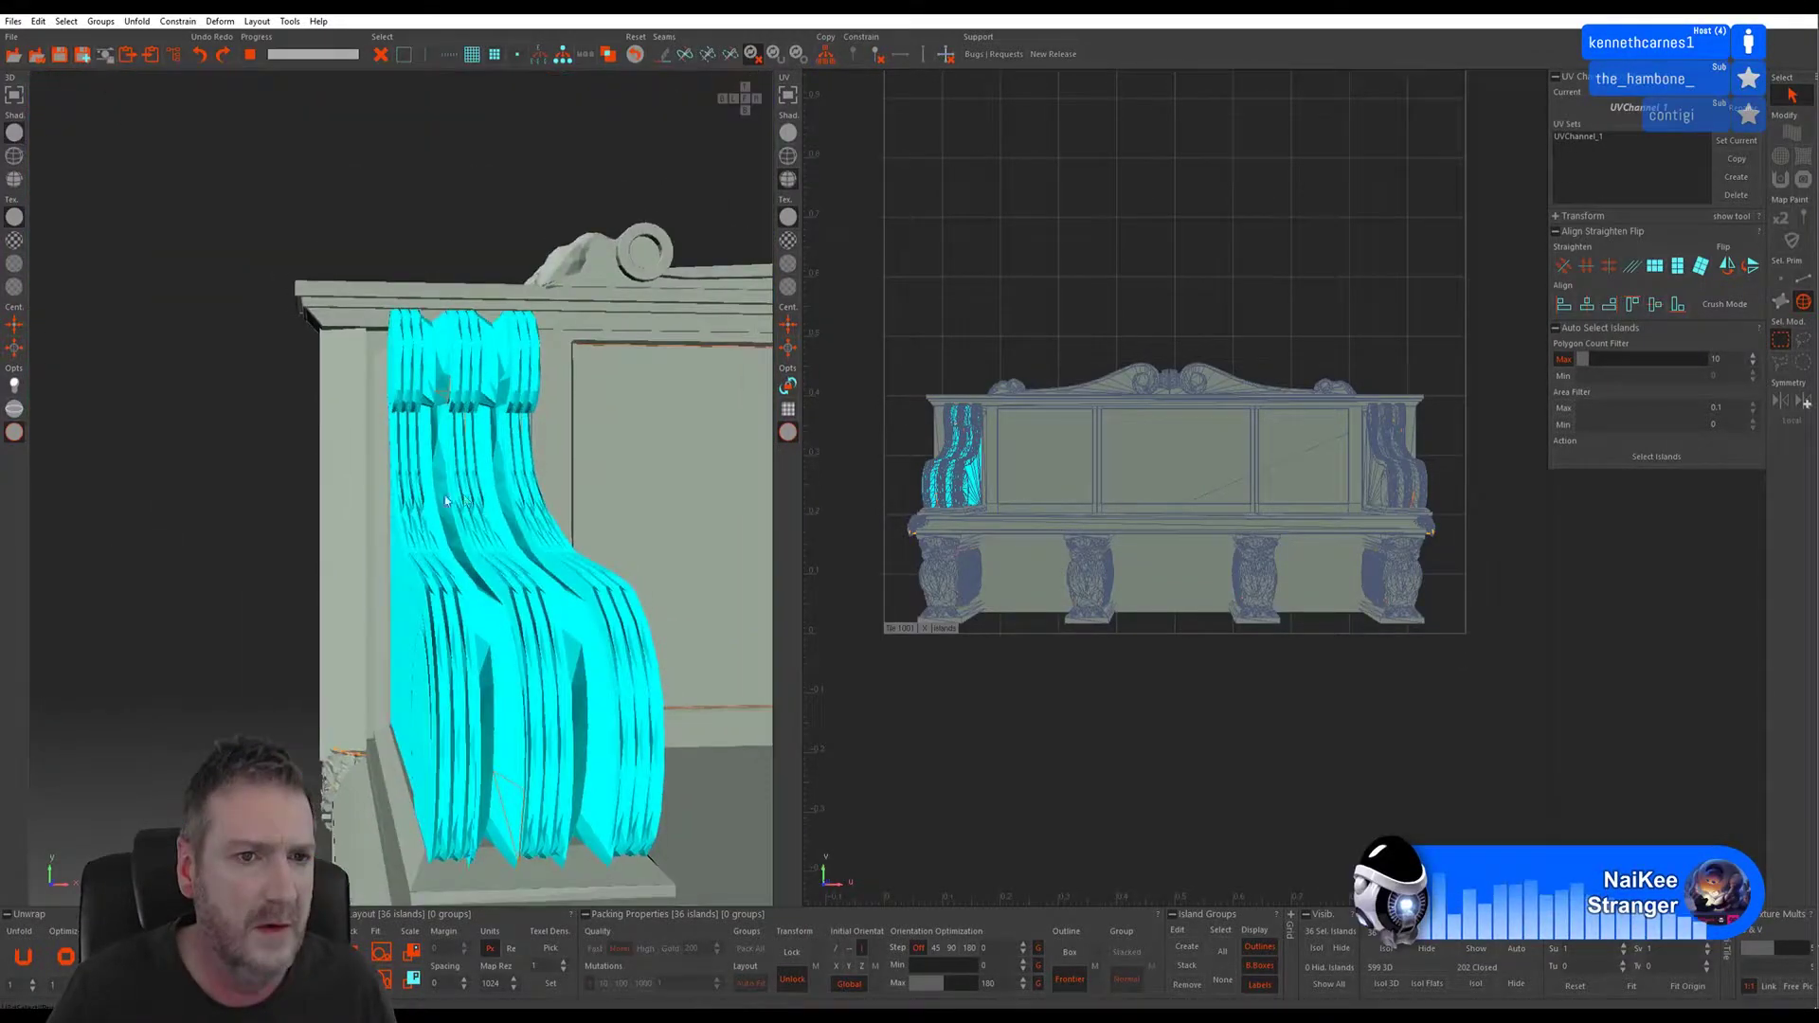
alt+drag(393, 459, 462, 506)
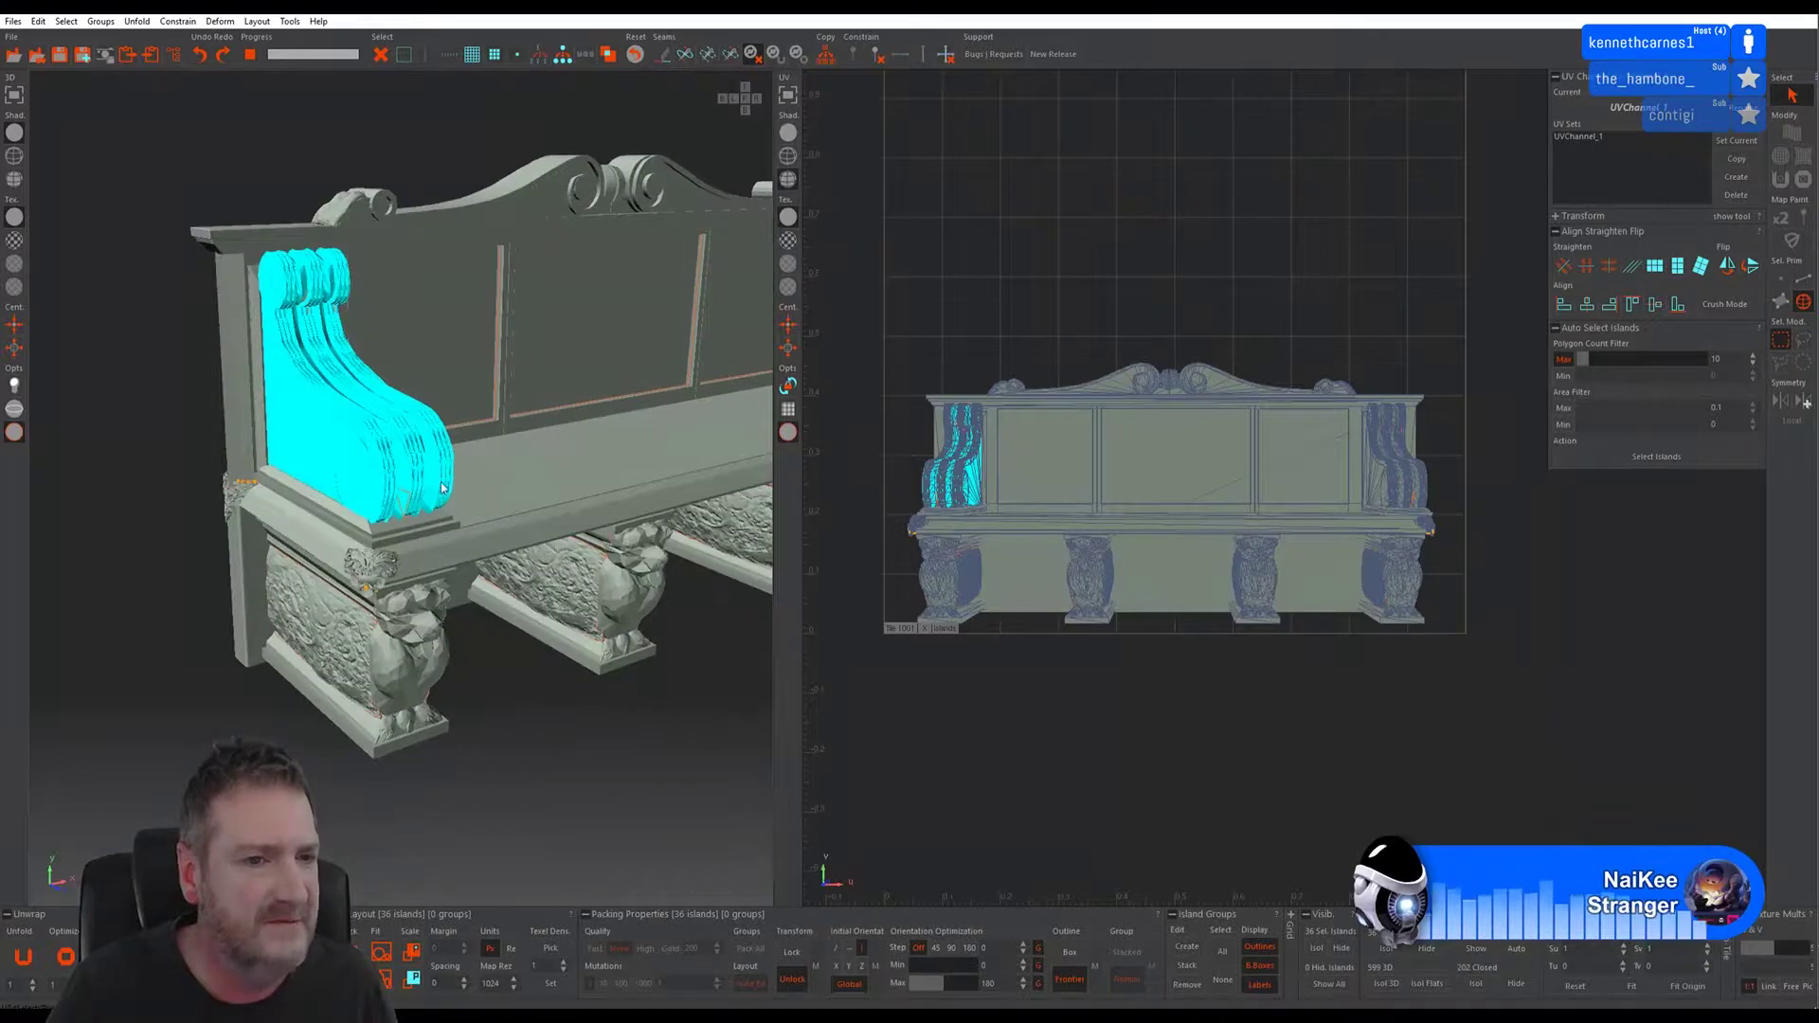
scroll(455, 515, up, 2)
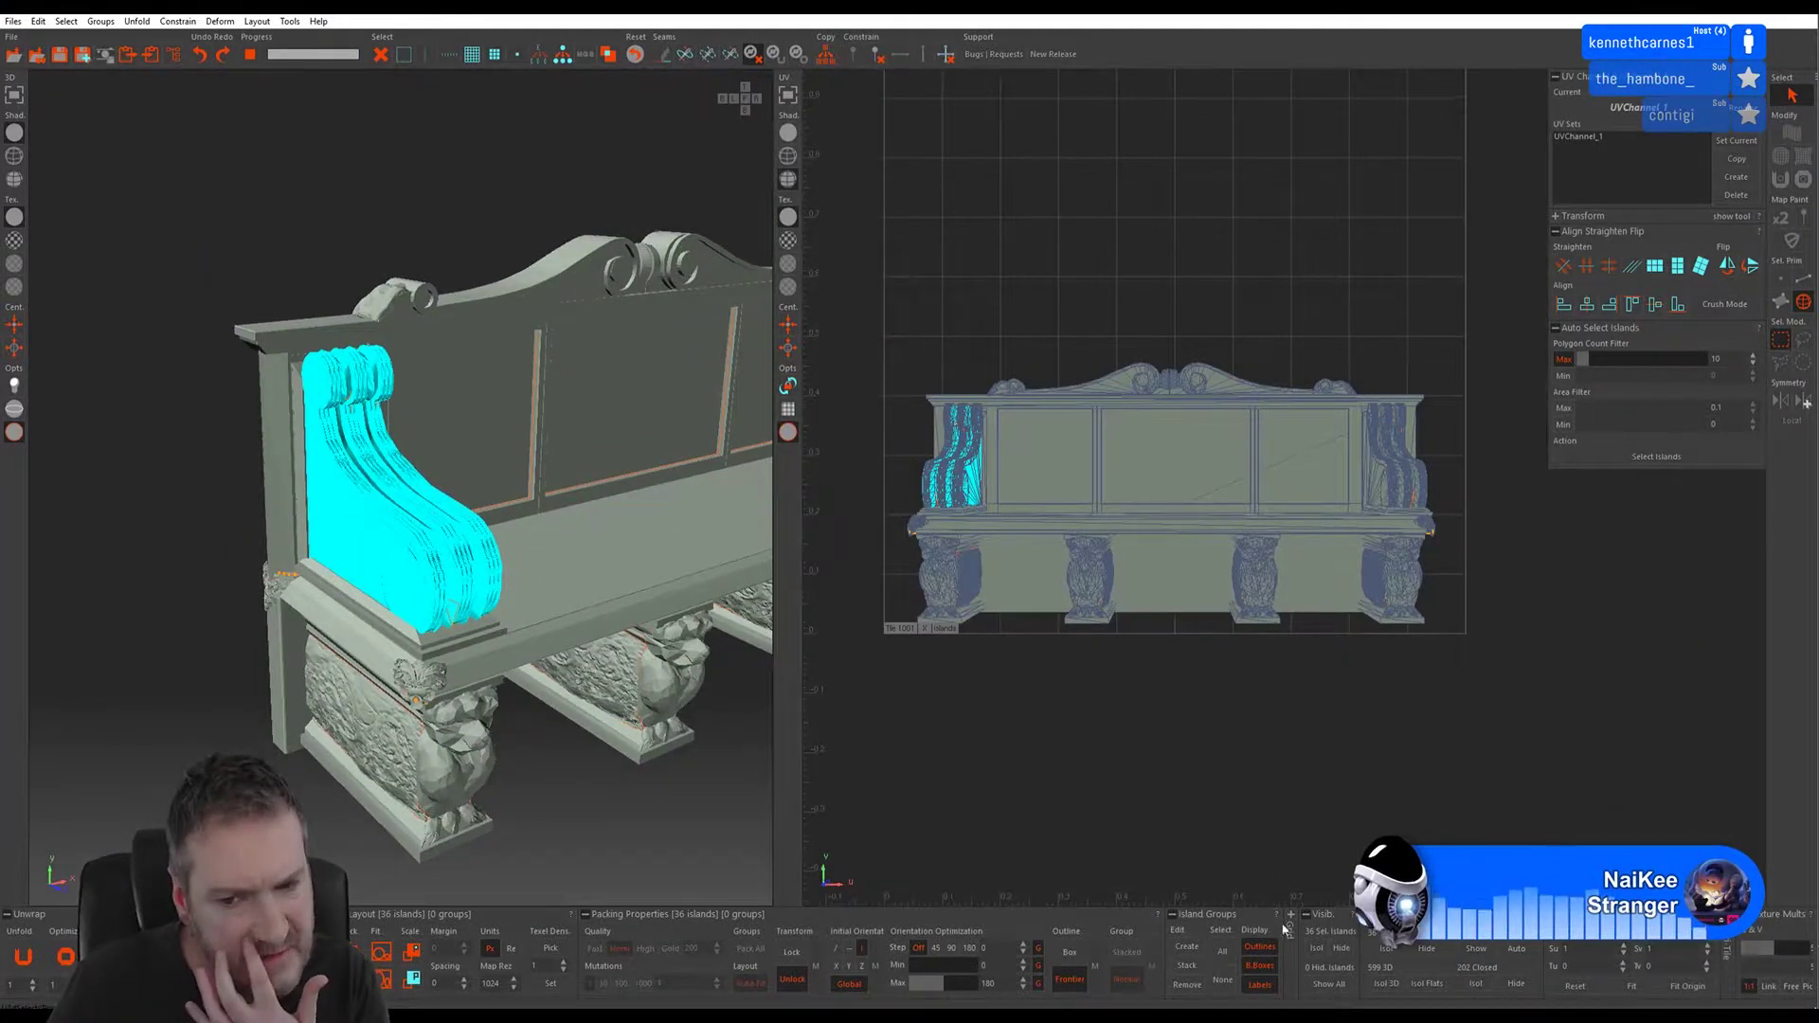
- Isolate the armrest, enable Disto Control, and select its Sharpest Angles sharp edges
click(1316, 947)
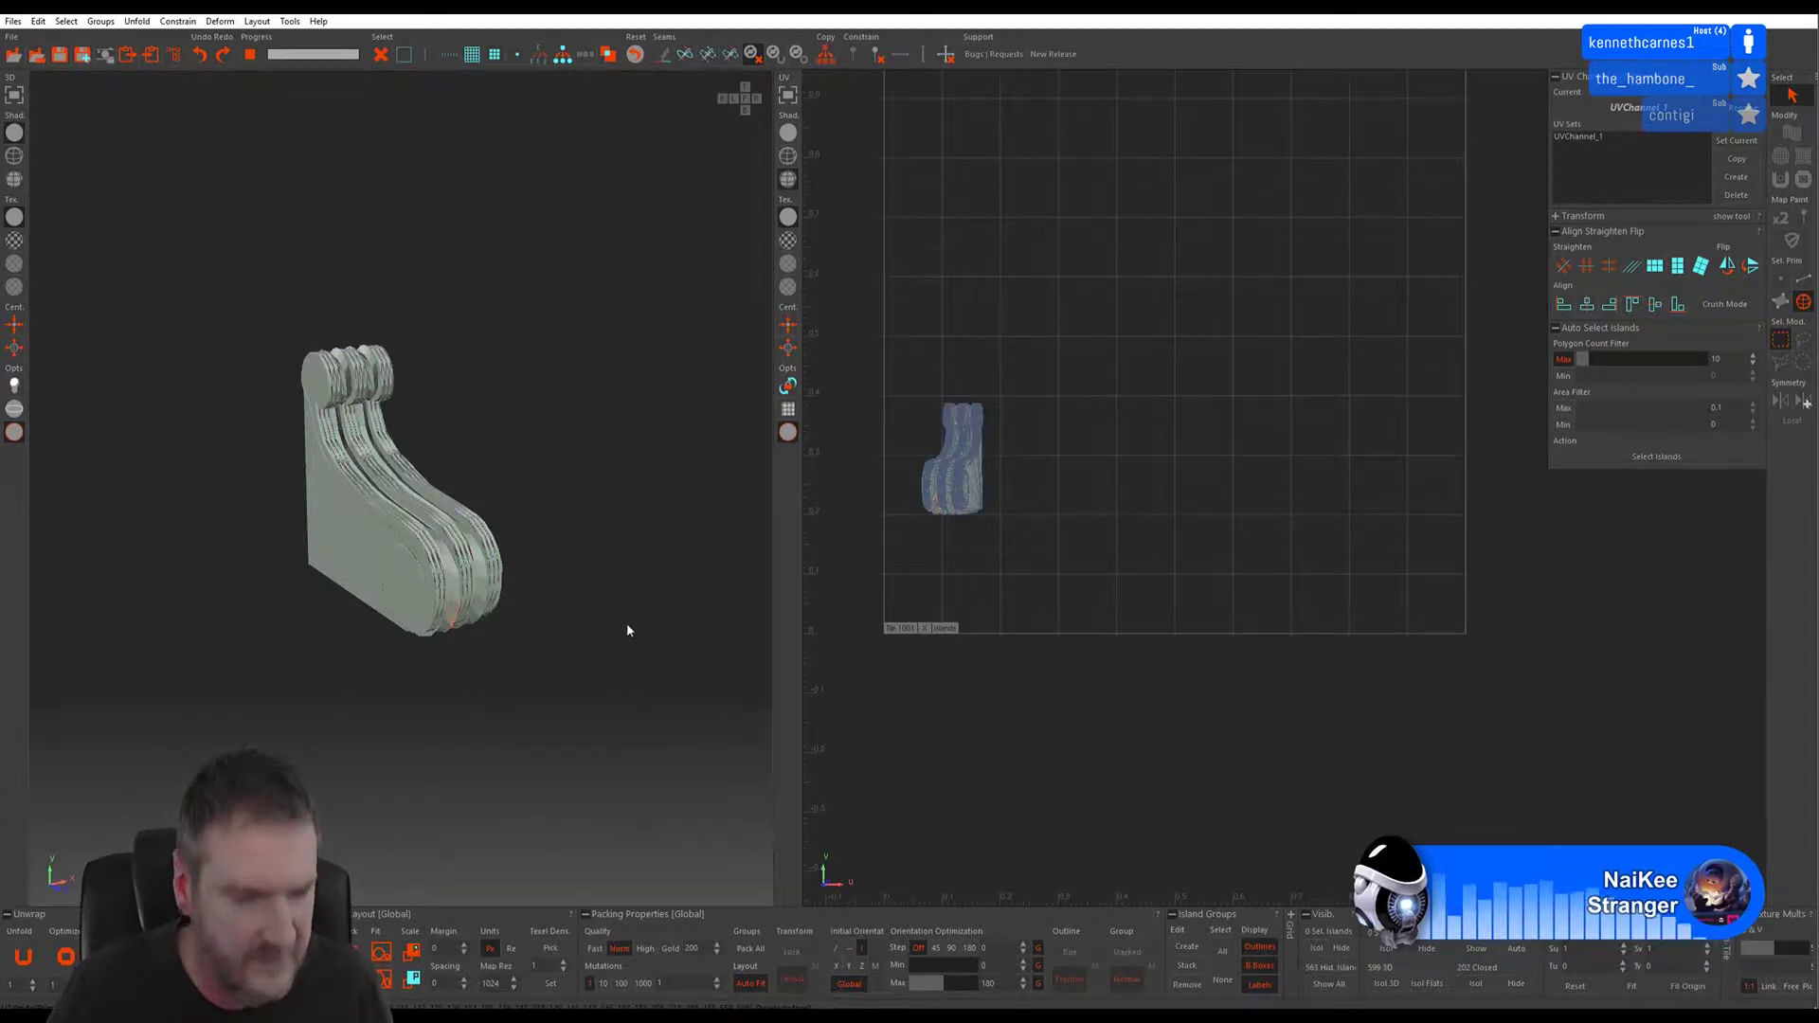
middle_drag(627, 629, 586, 626)
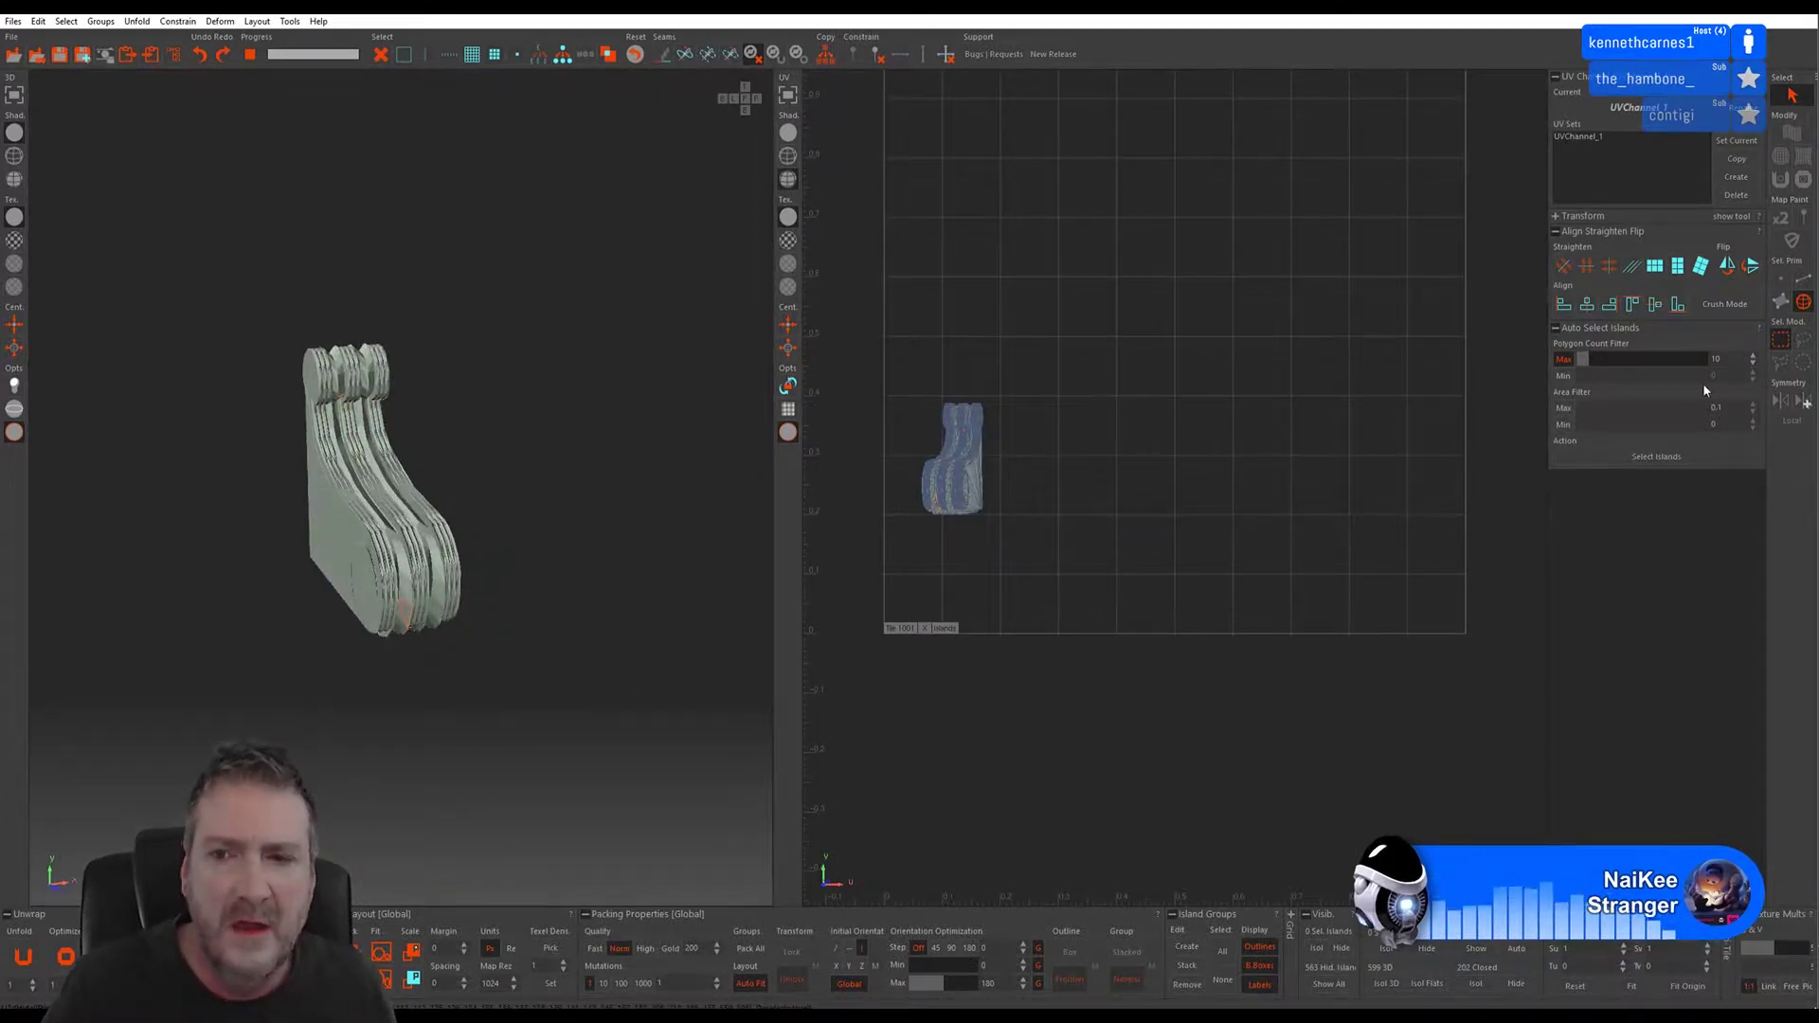
click(1803, 280)
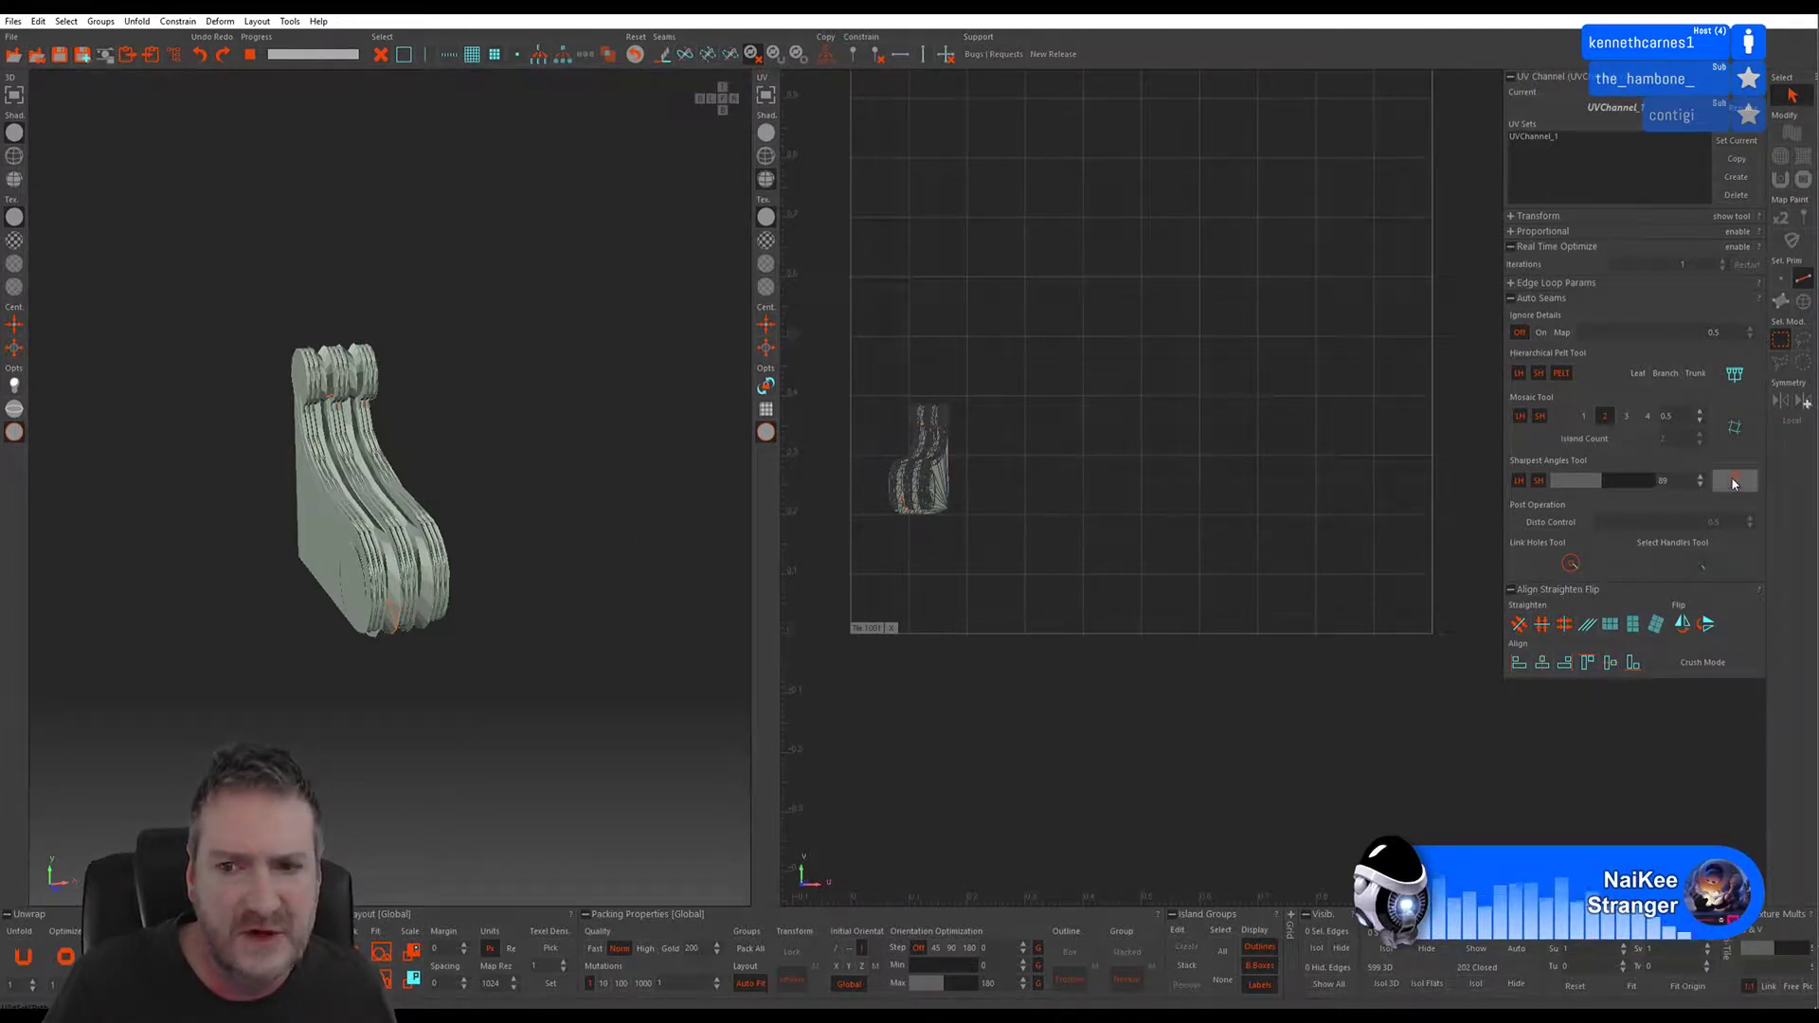
click(1551, 522)
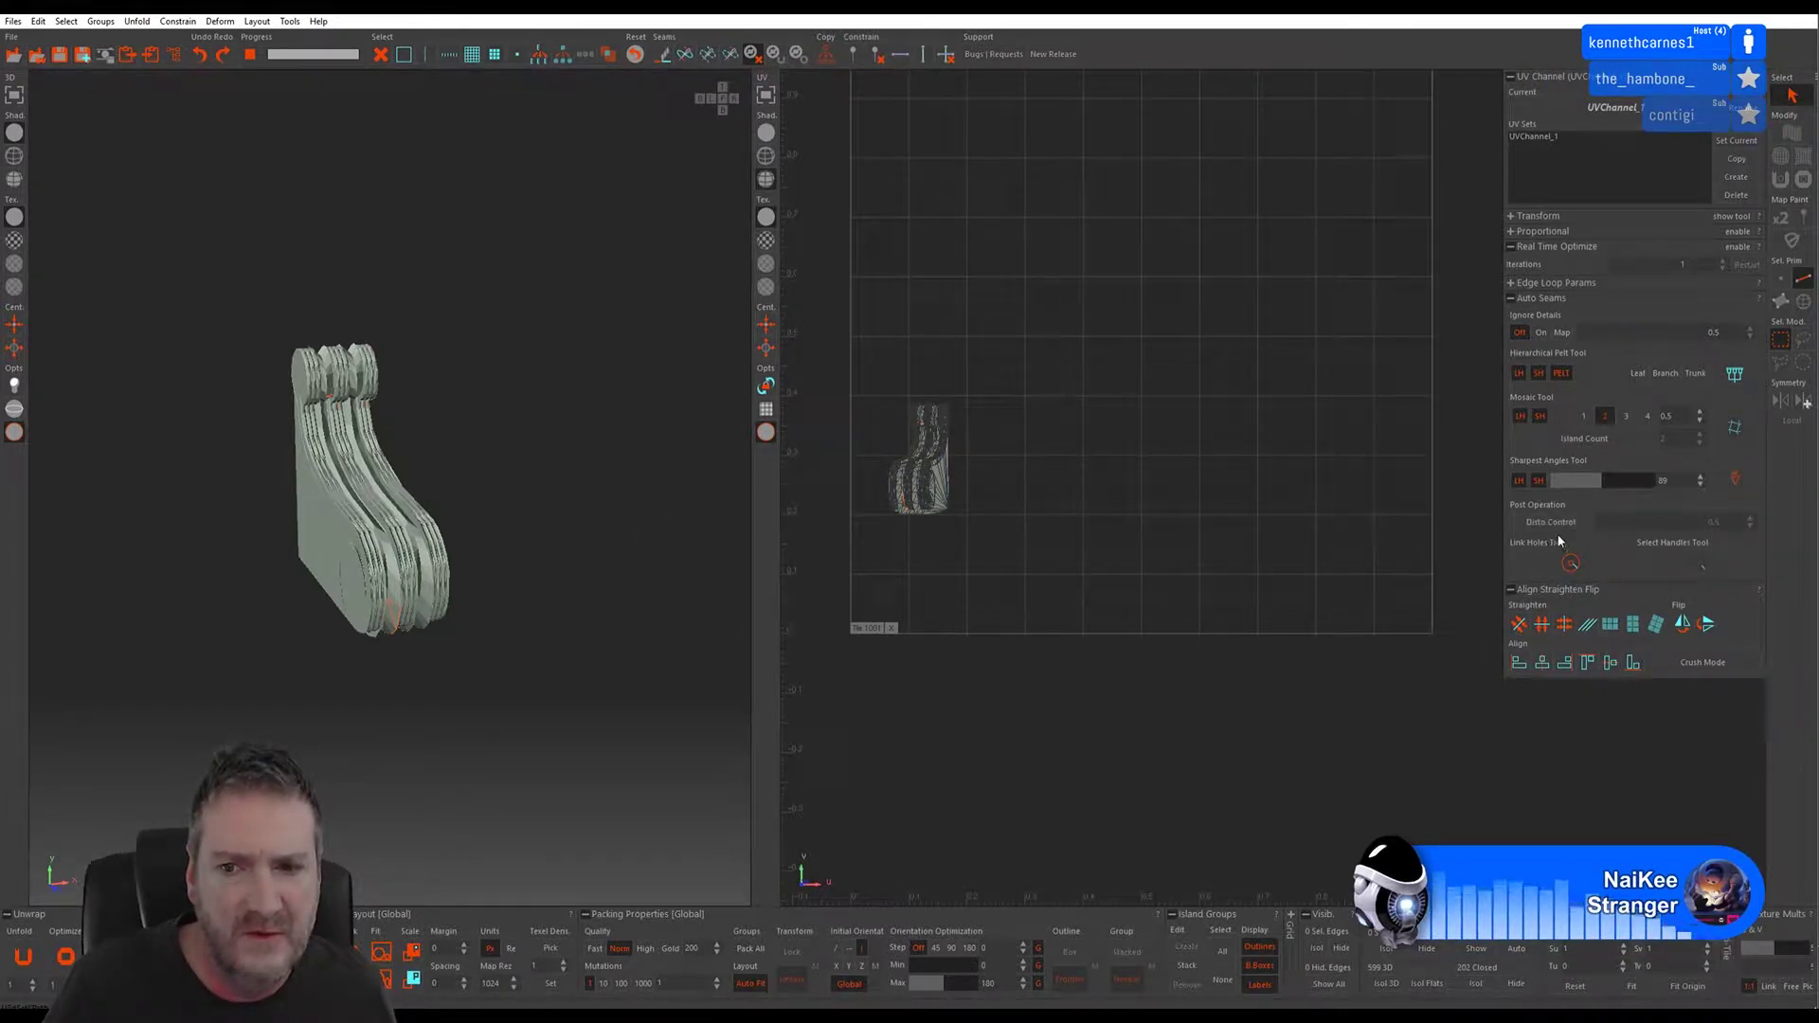
click(1748, 484)
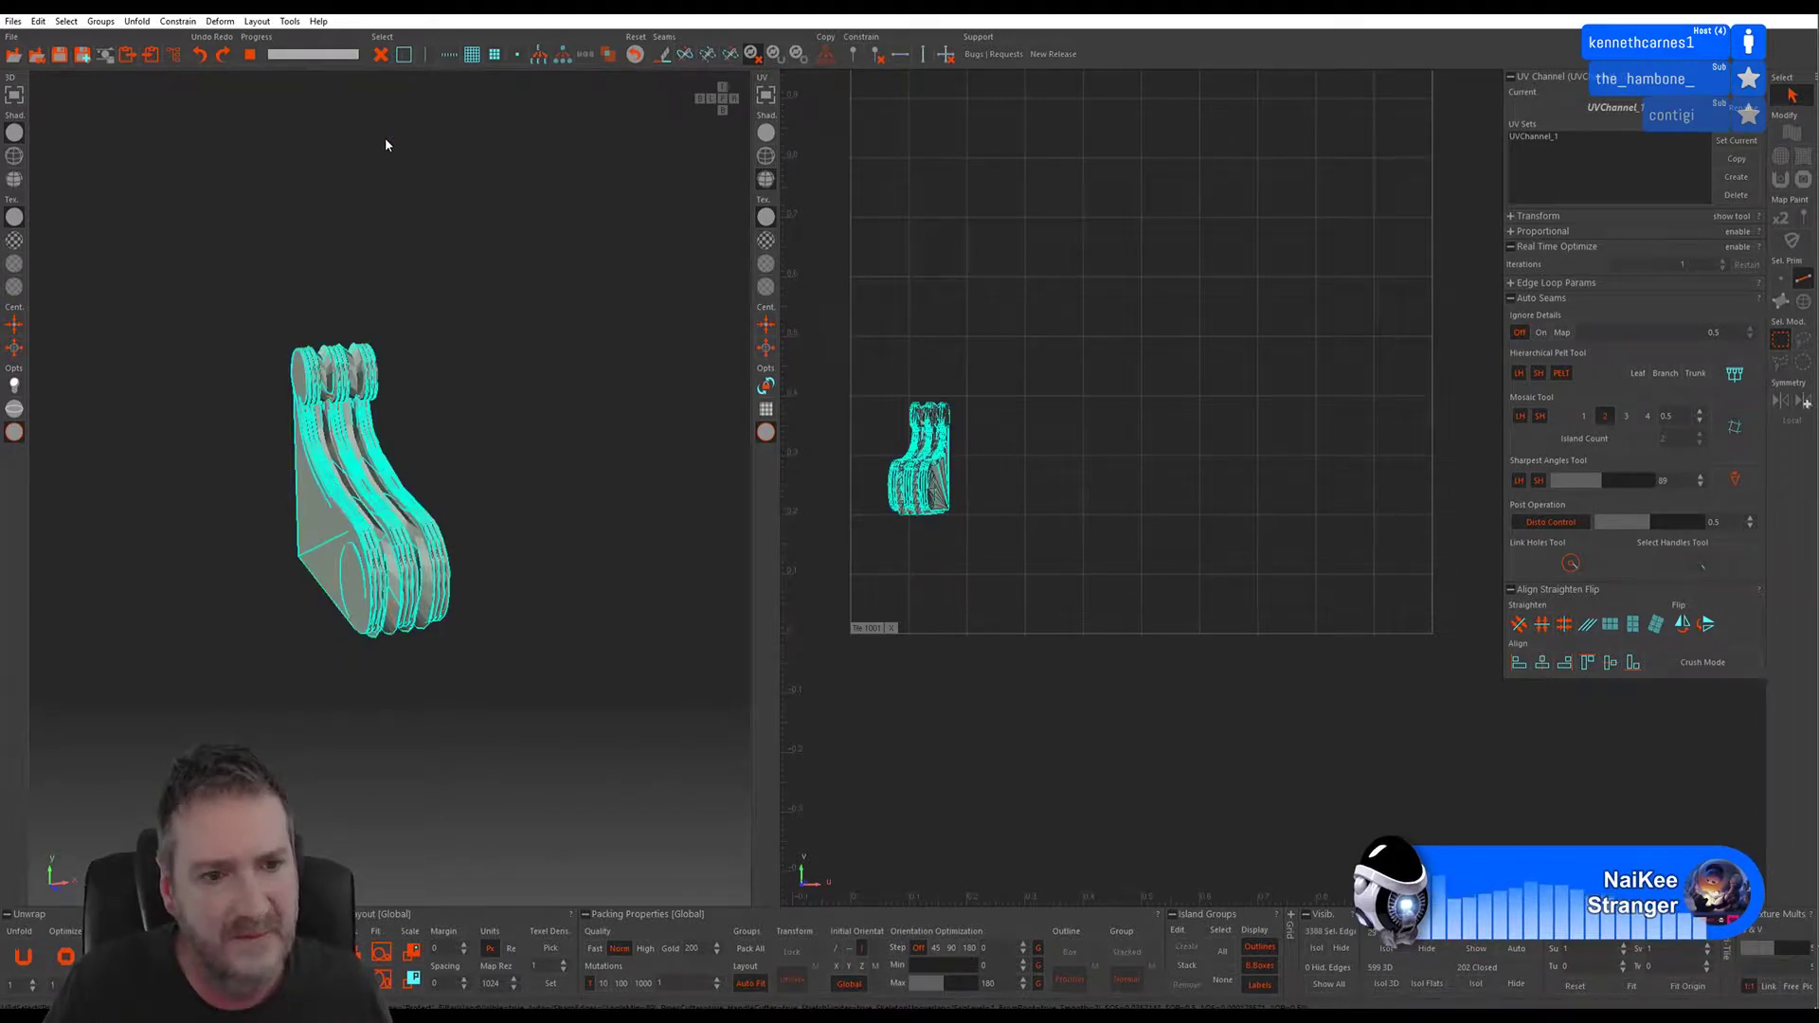
- Replace the sharp-edge selection with Mosaic auto seams on the armrest, then return to 3ds Max
alt+drag(366, 287, 466, 447)
scroll(503, 453, down, 5)
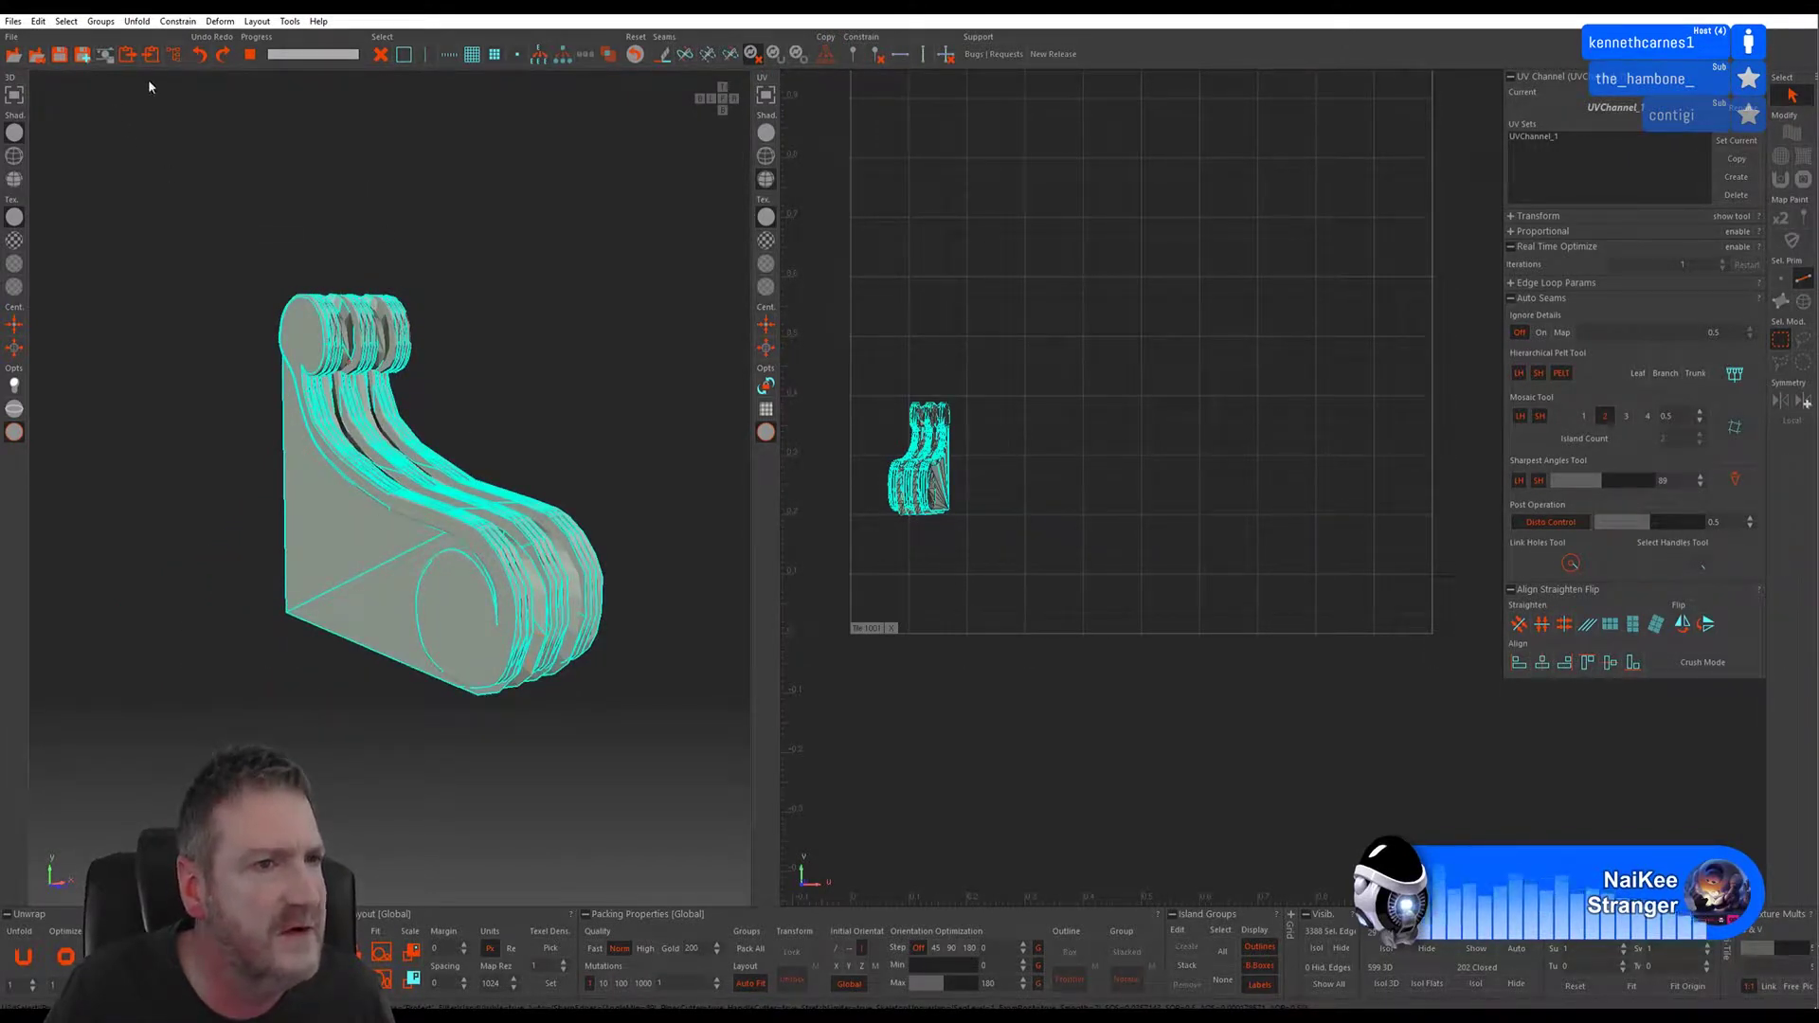
click(199, 54)
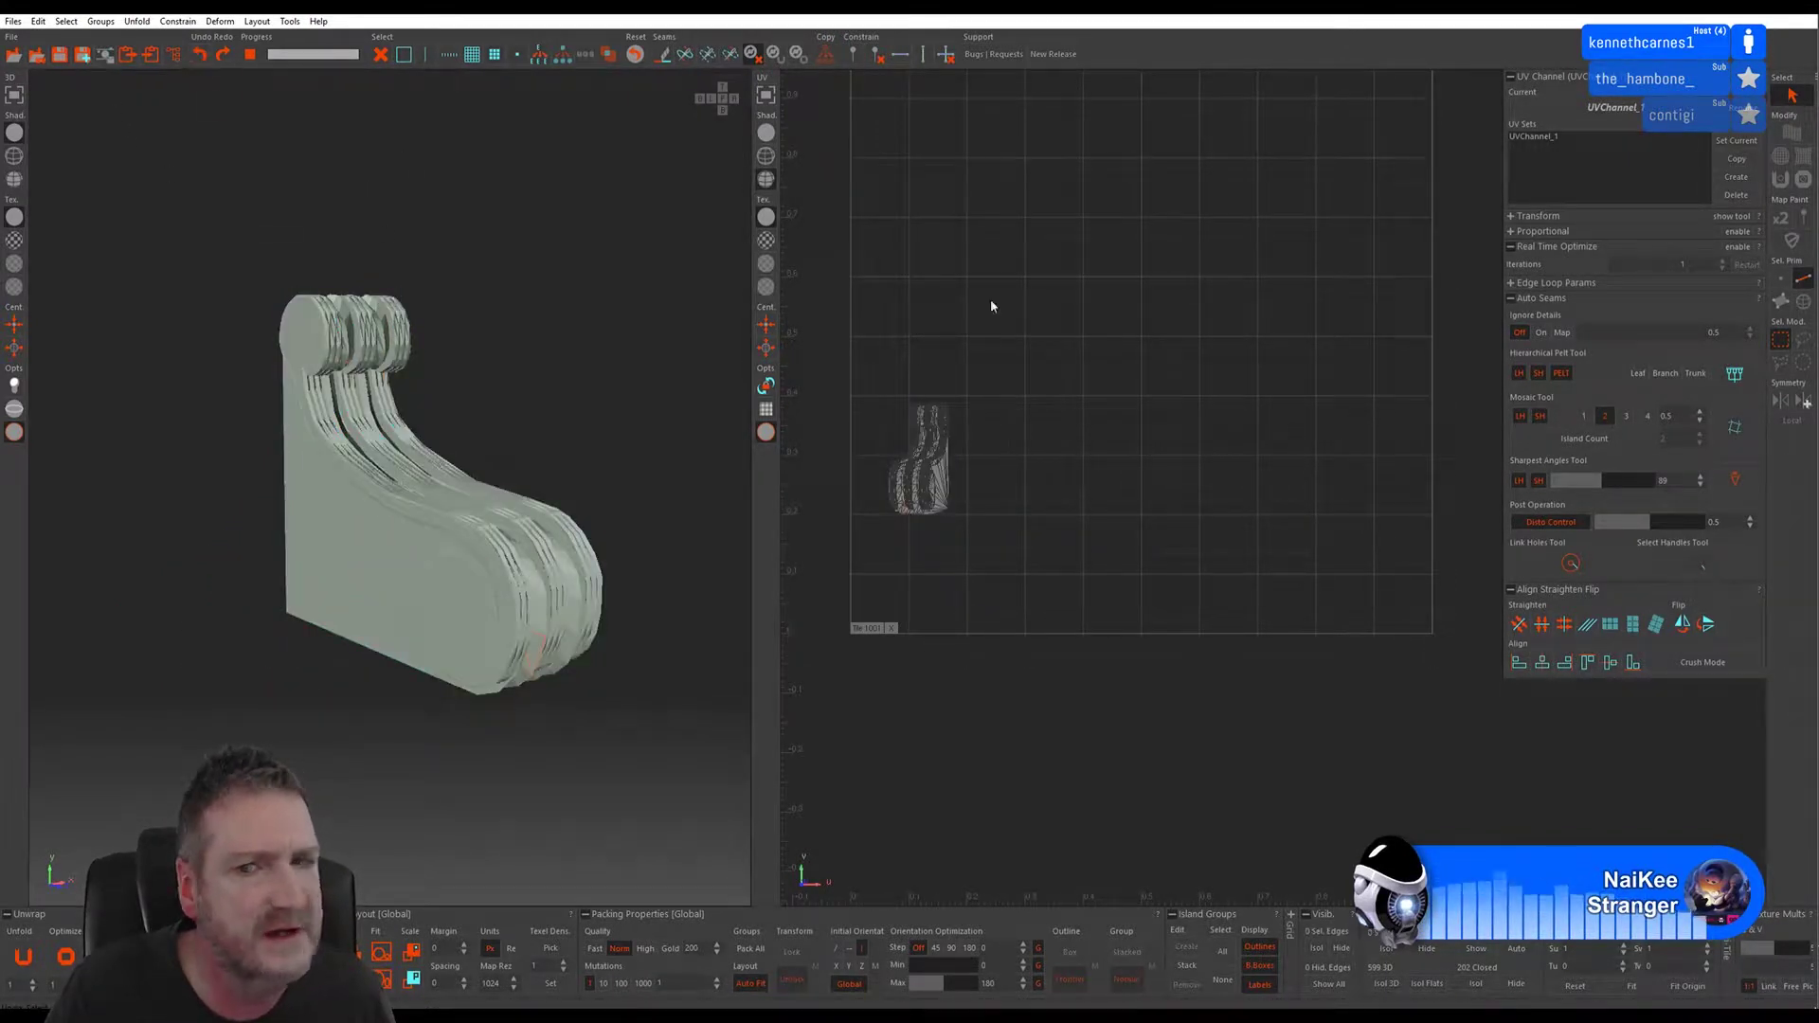
click(1737, 432)
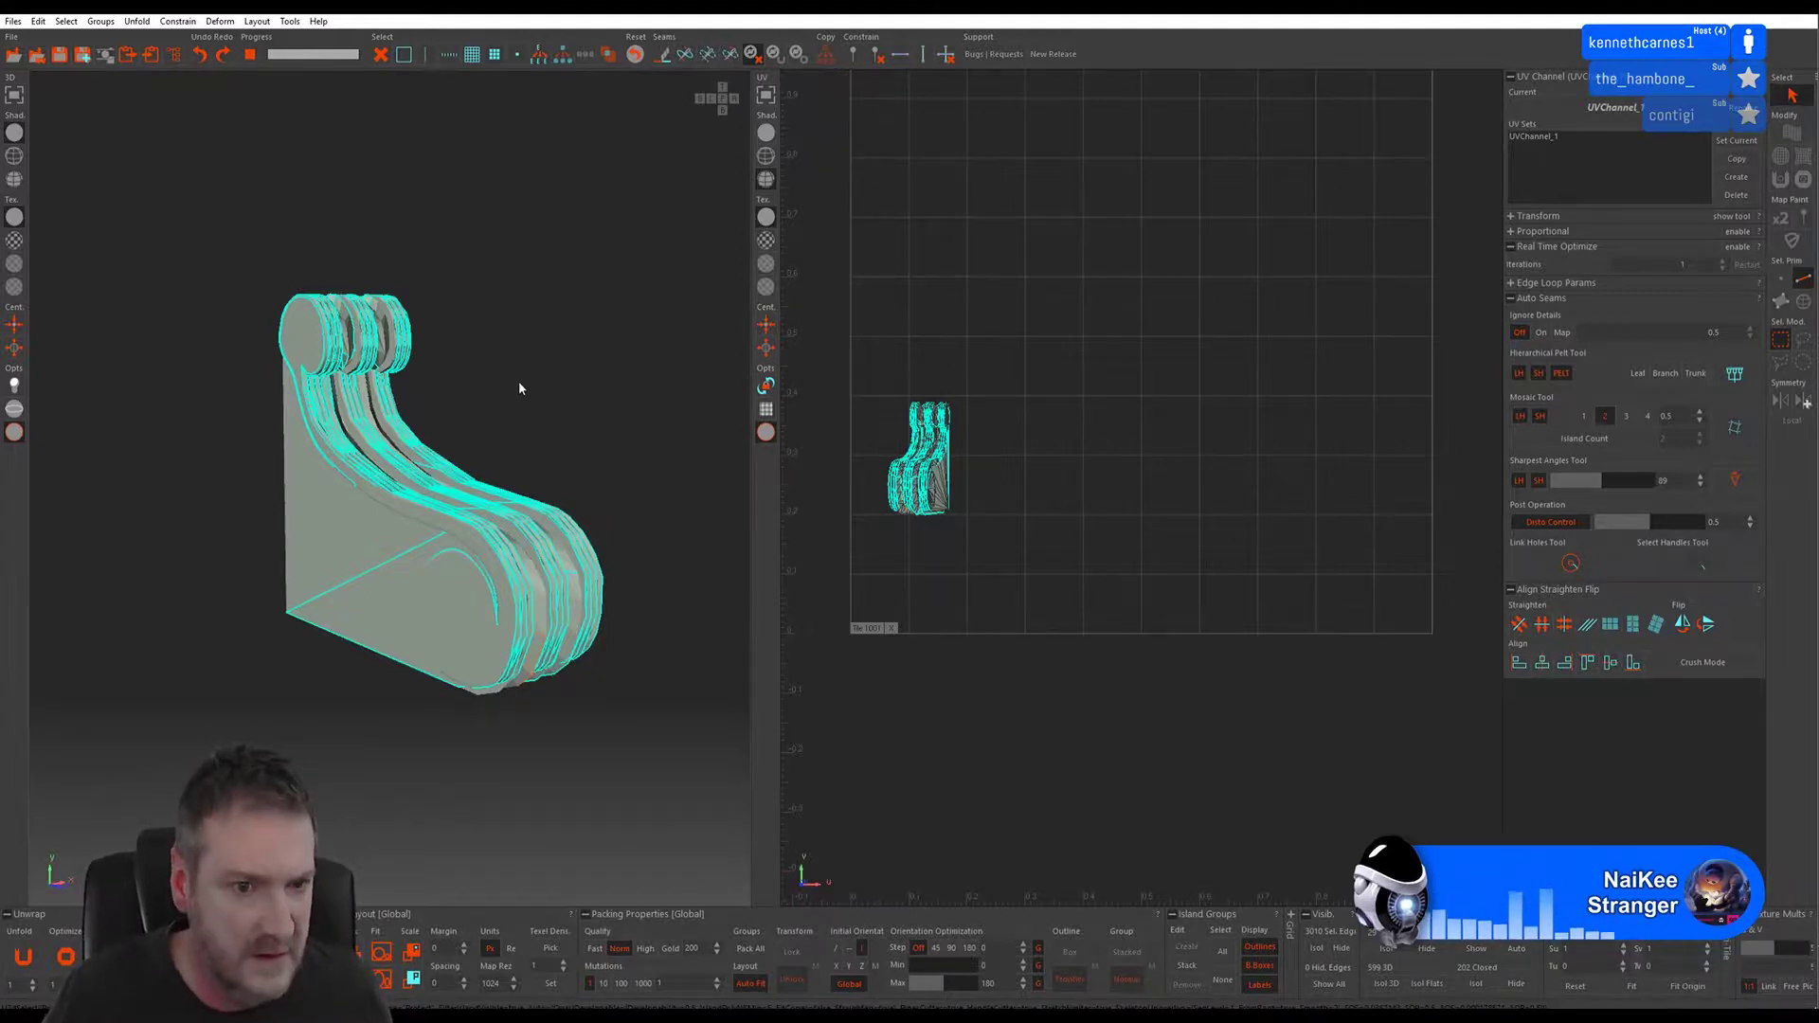
mouse_move(519, 383)
alt+mouse_down()
mouse_move(322, 413)
mouse_move(504, 403)
alt+mouse_up()
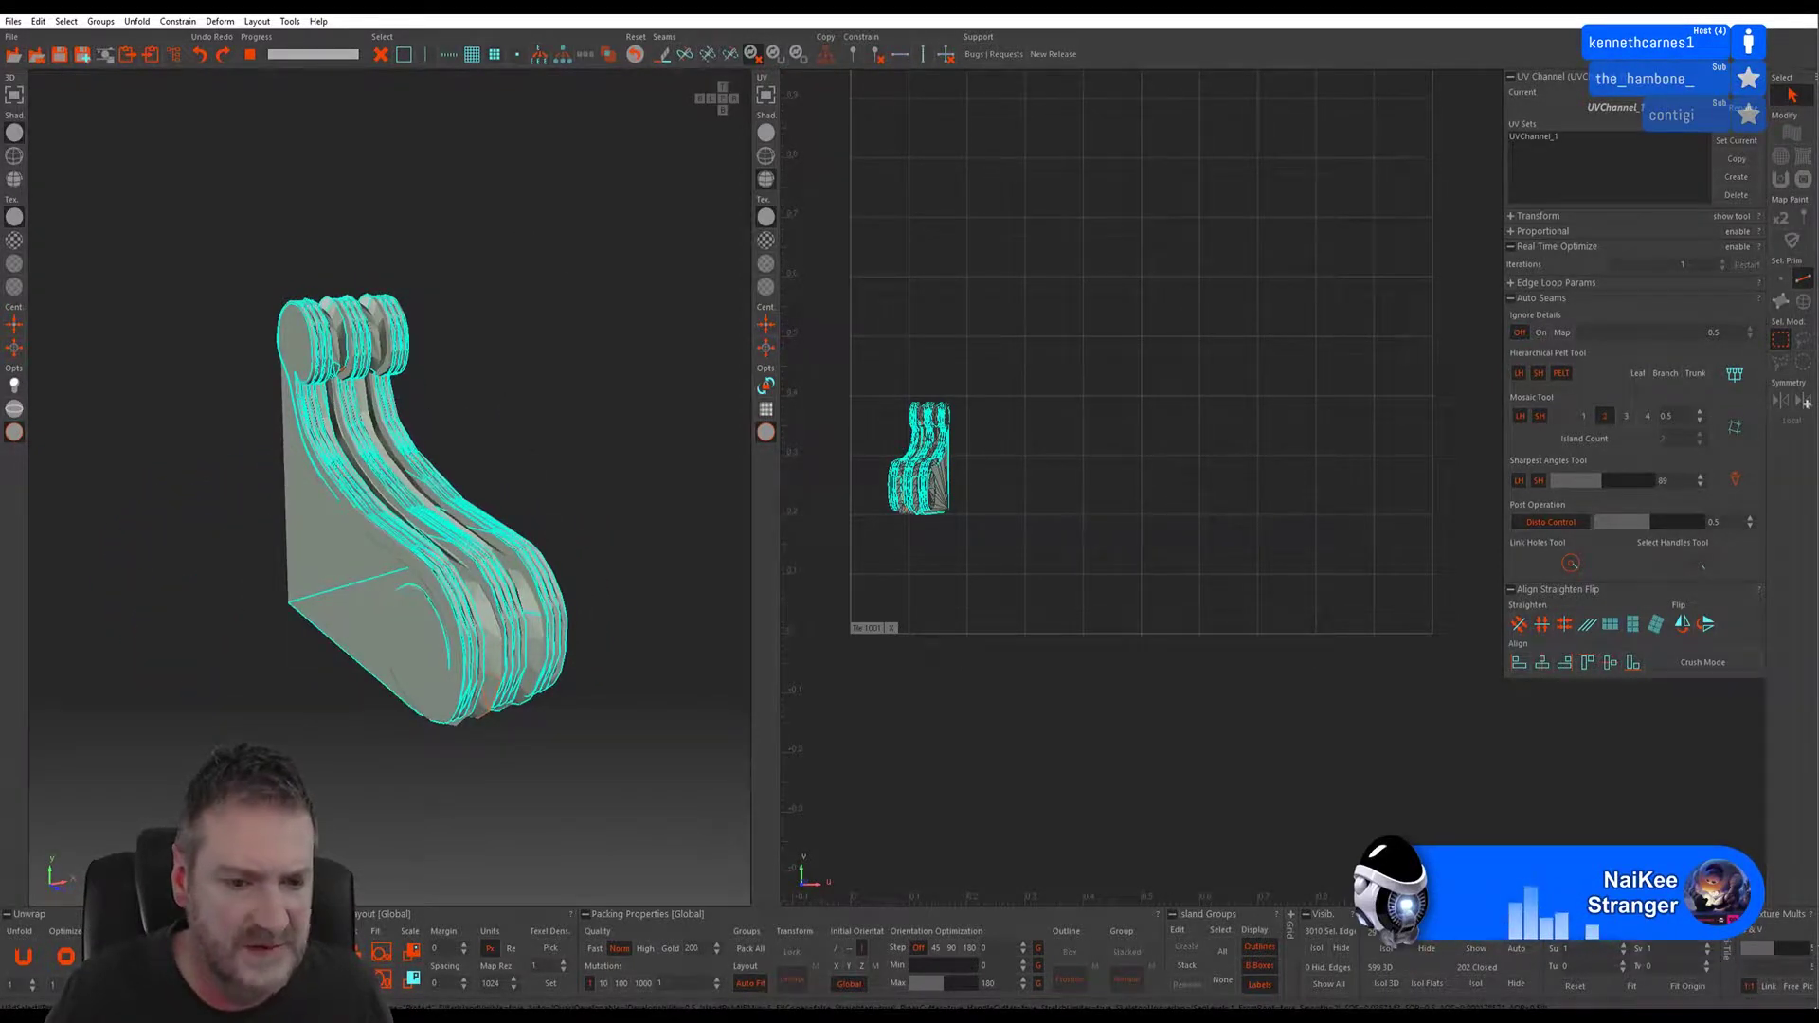
click(546, 1006)
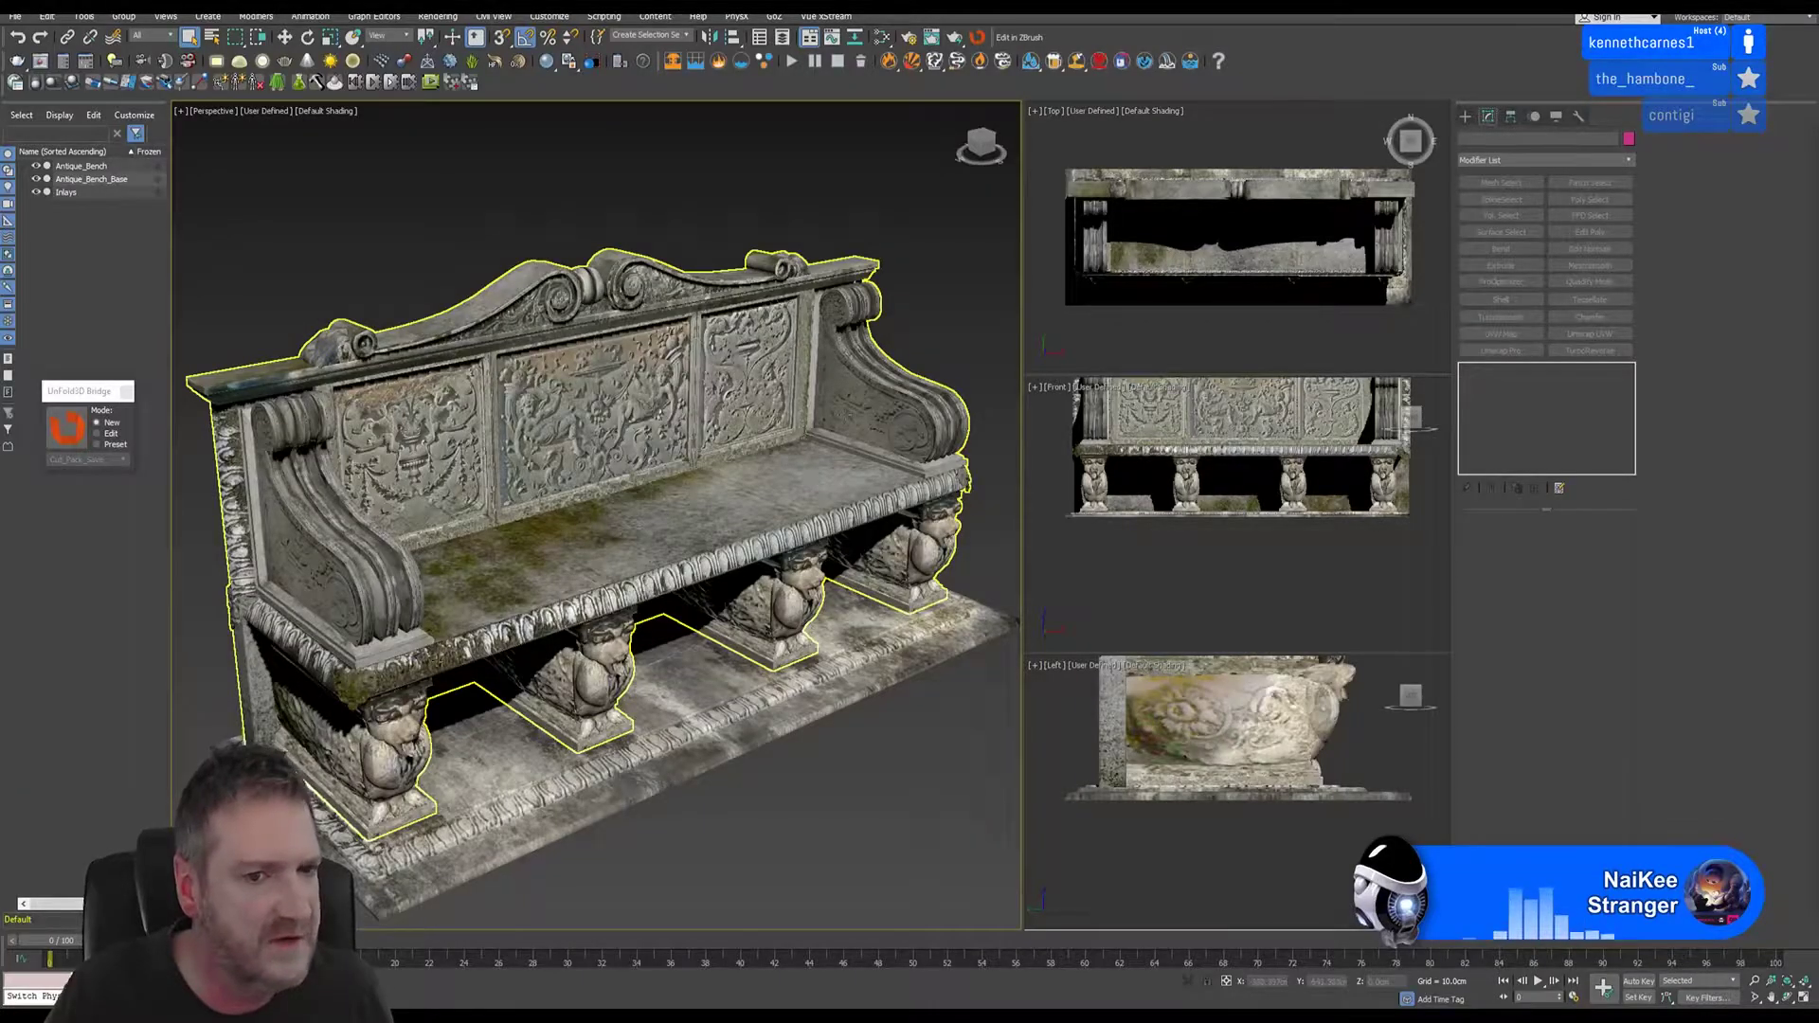
- Select the Antique_Bench_Base slab, then deselect everything in the scene
click(724, 694)
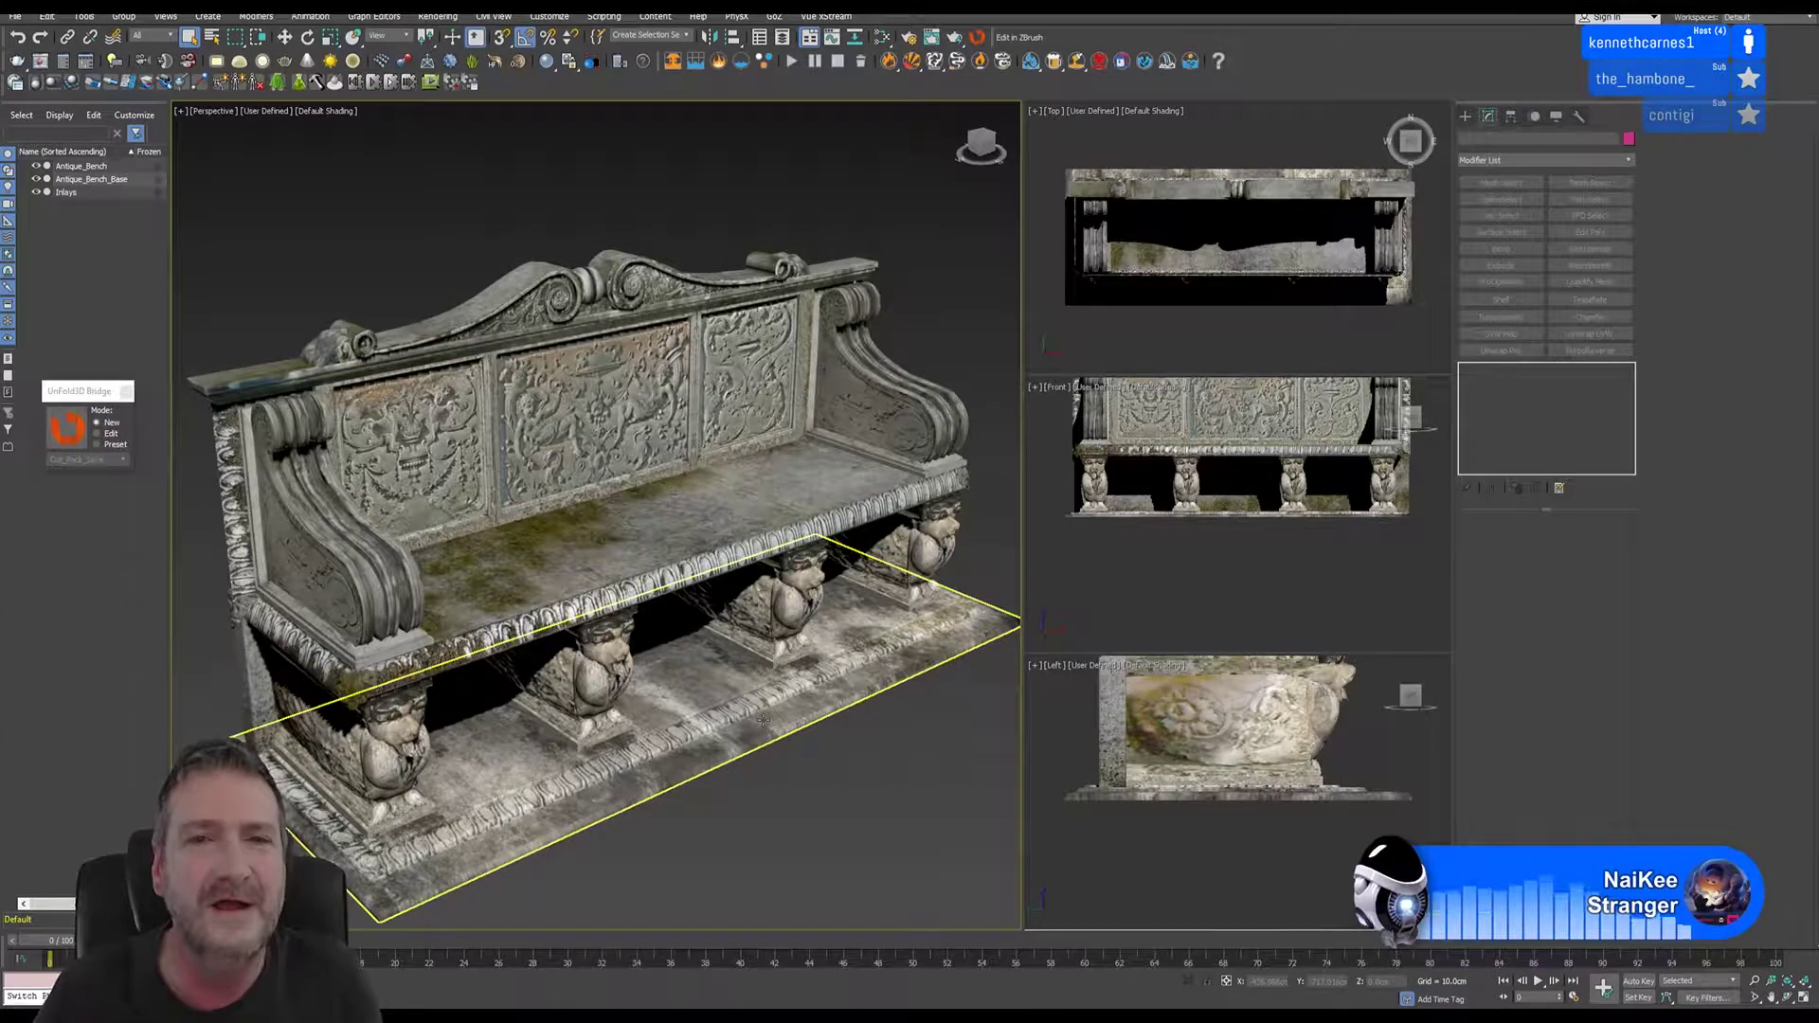
click(947, 189)
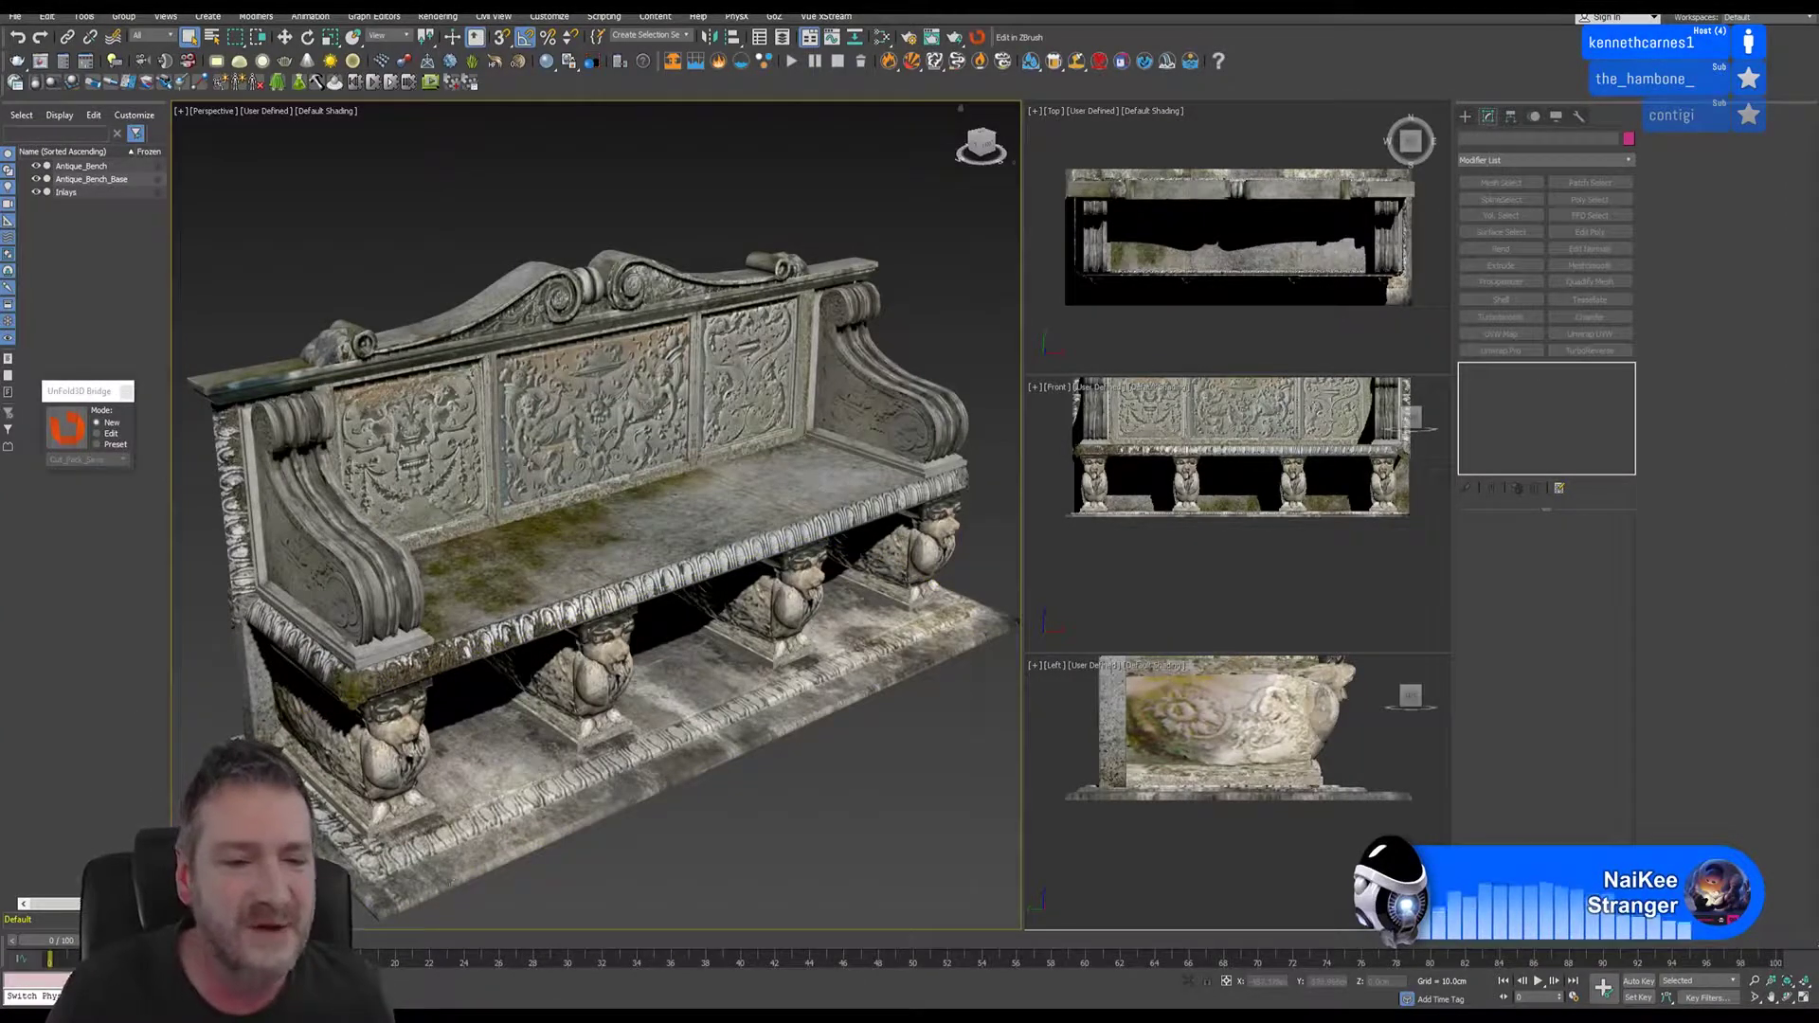
- Open the Unfold3D VS bookmark in Edge and scroll down its Rizom Lab product page
key(super)
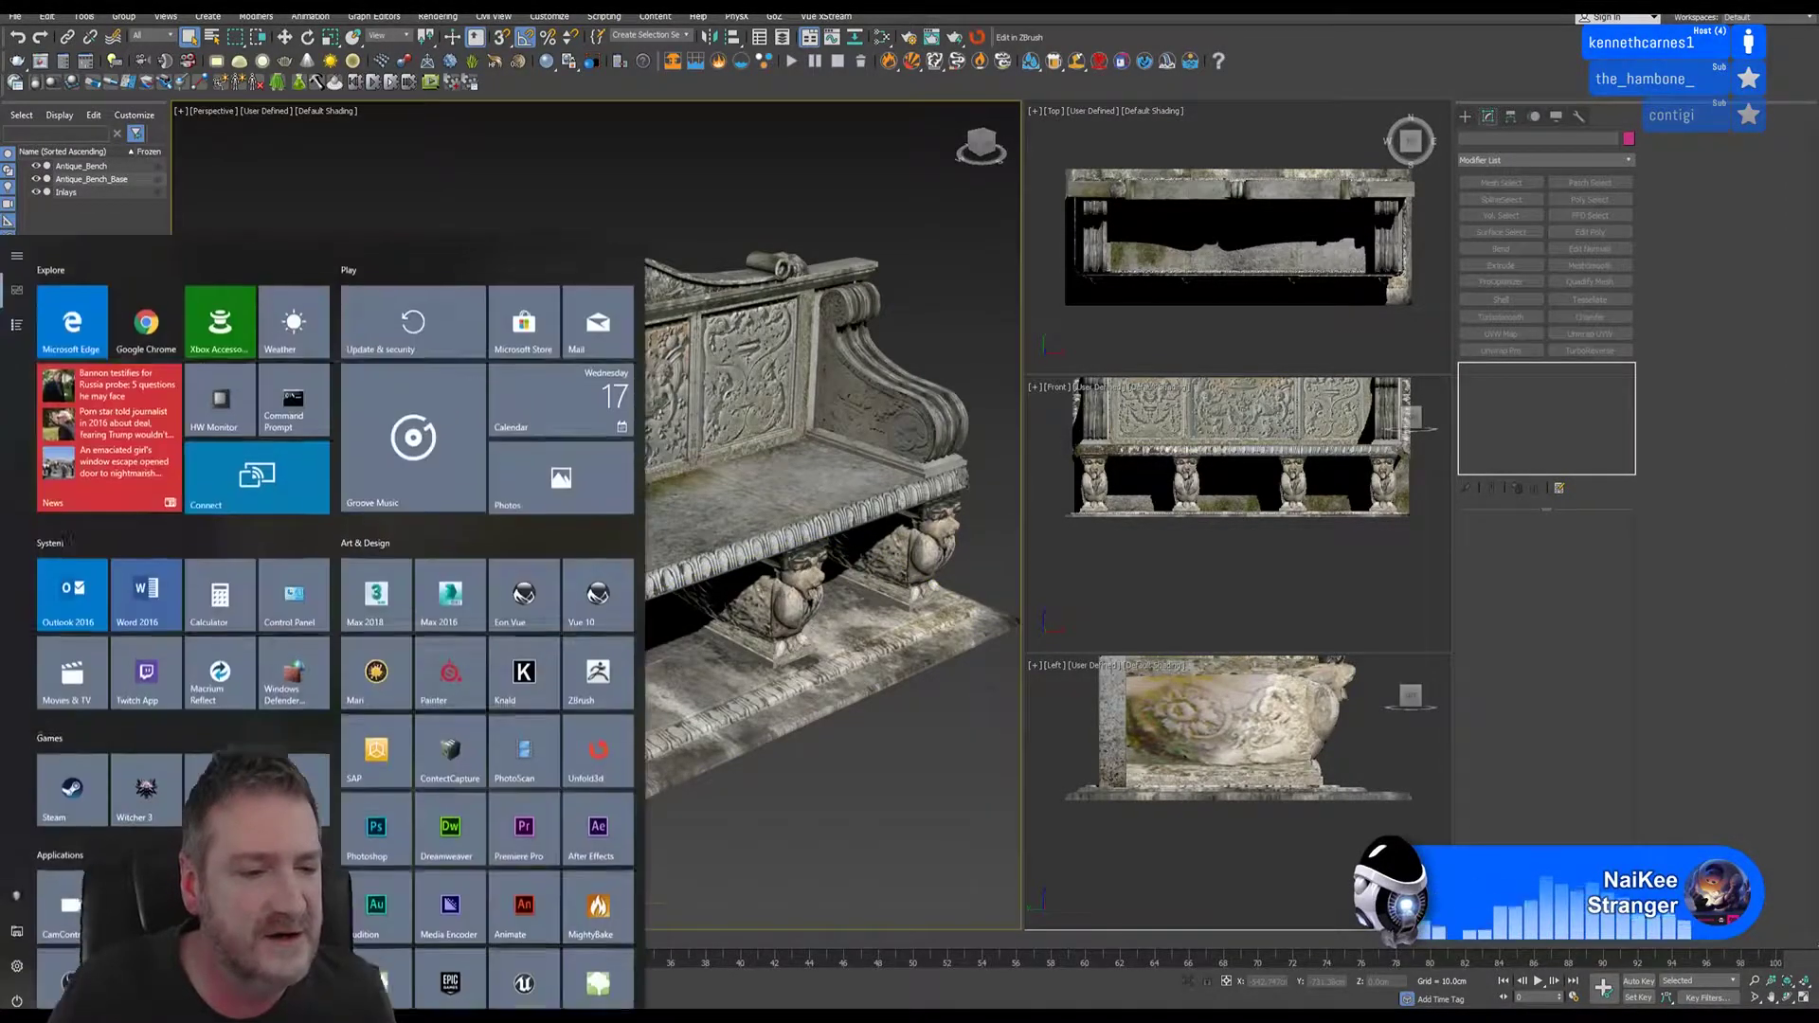
click(626, 696)
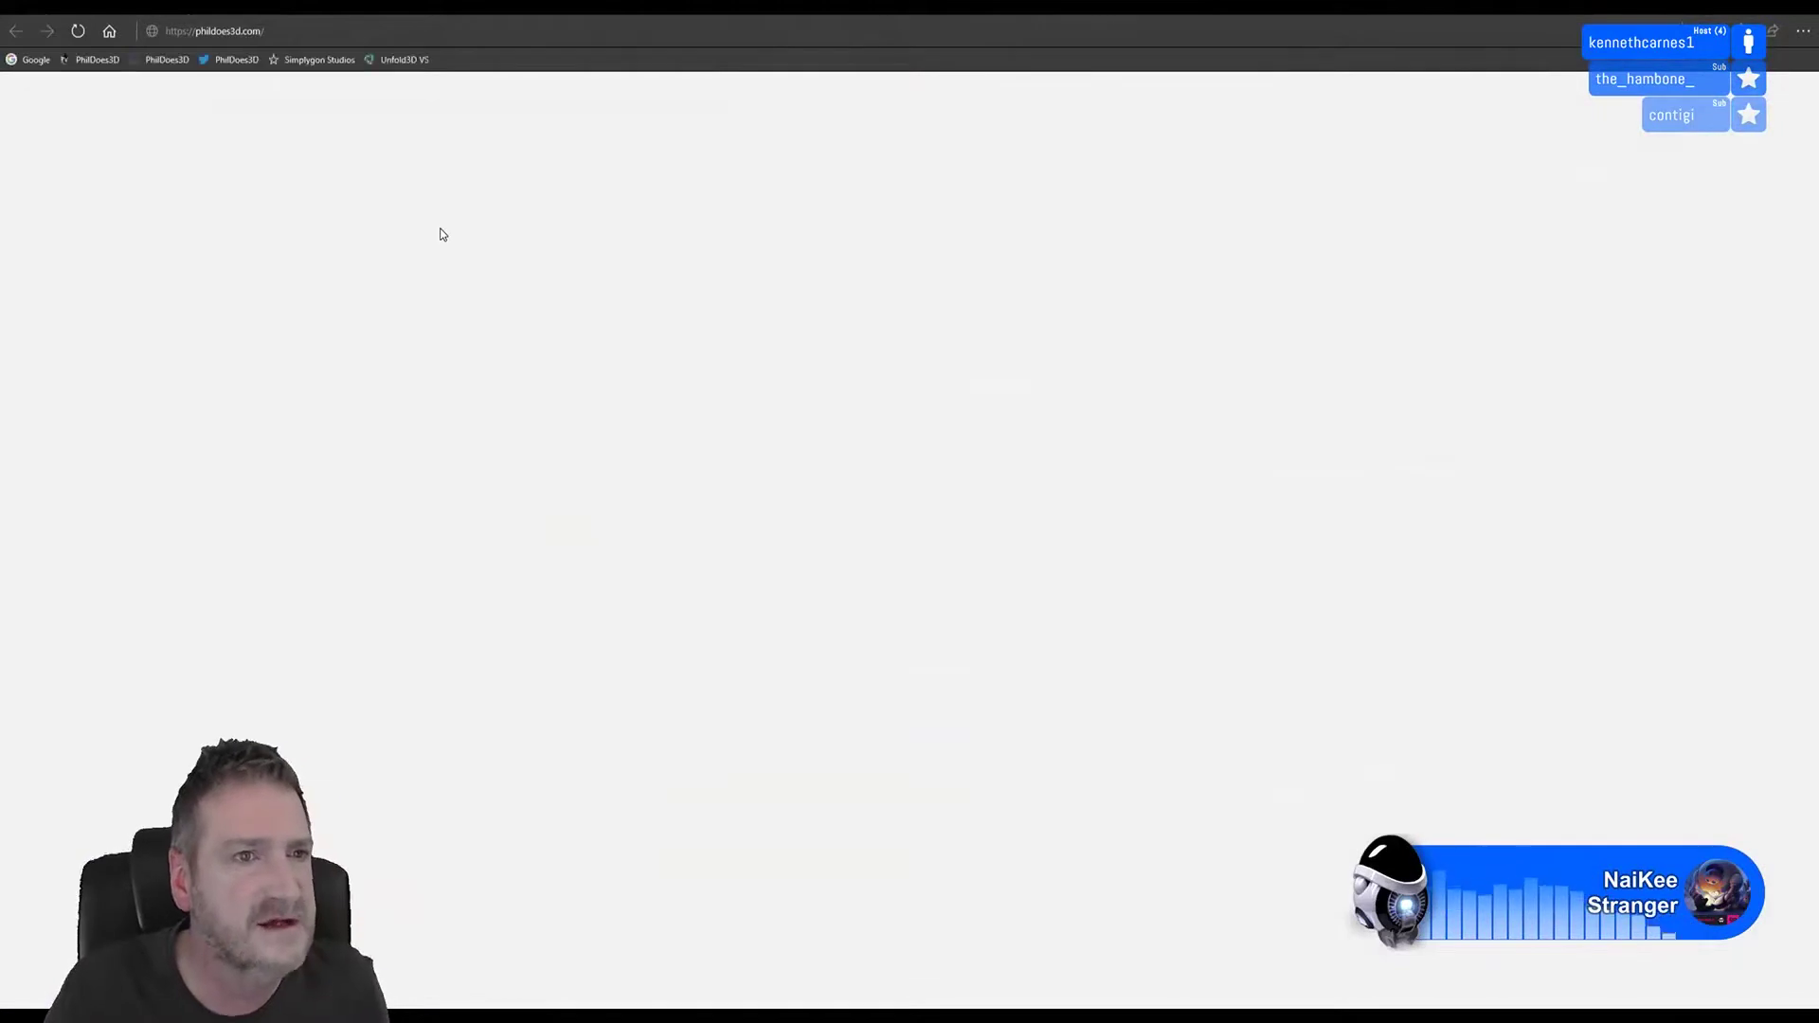
click(414, 60)
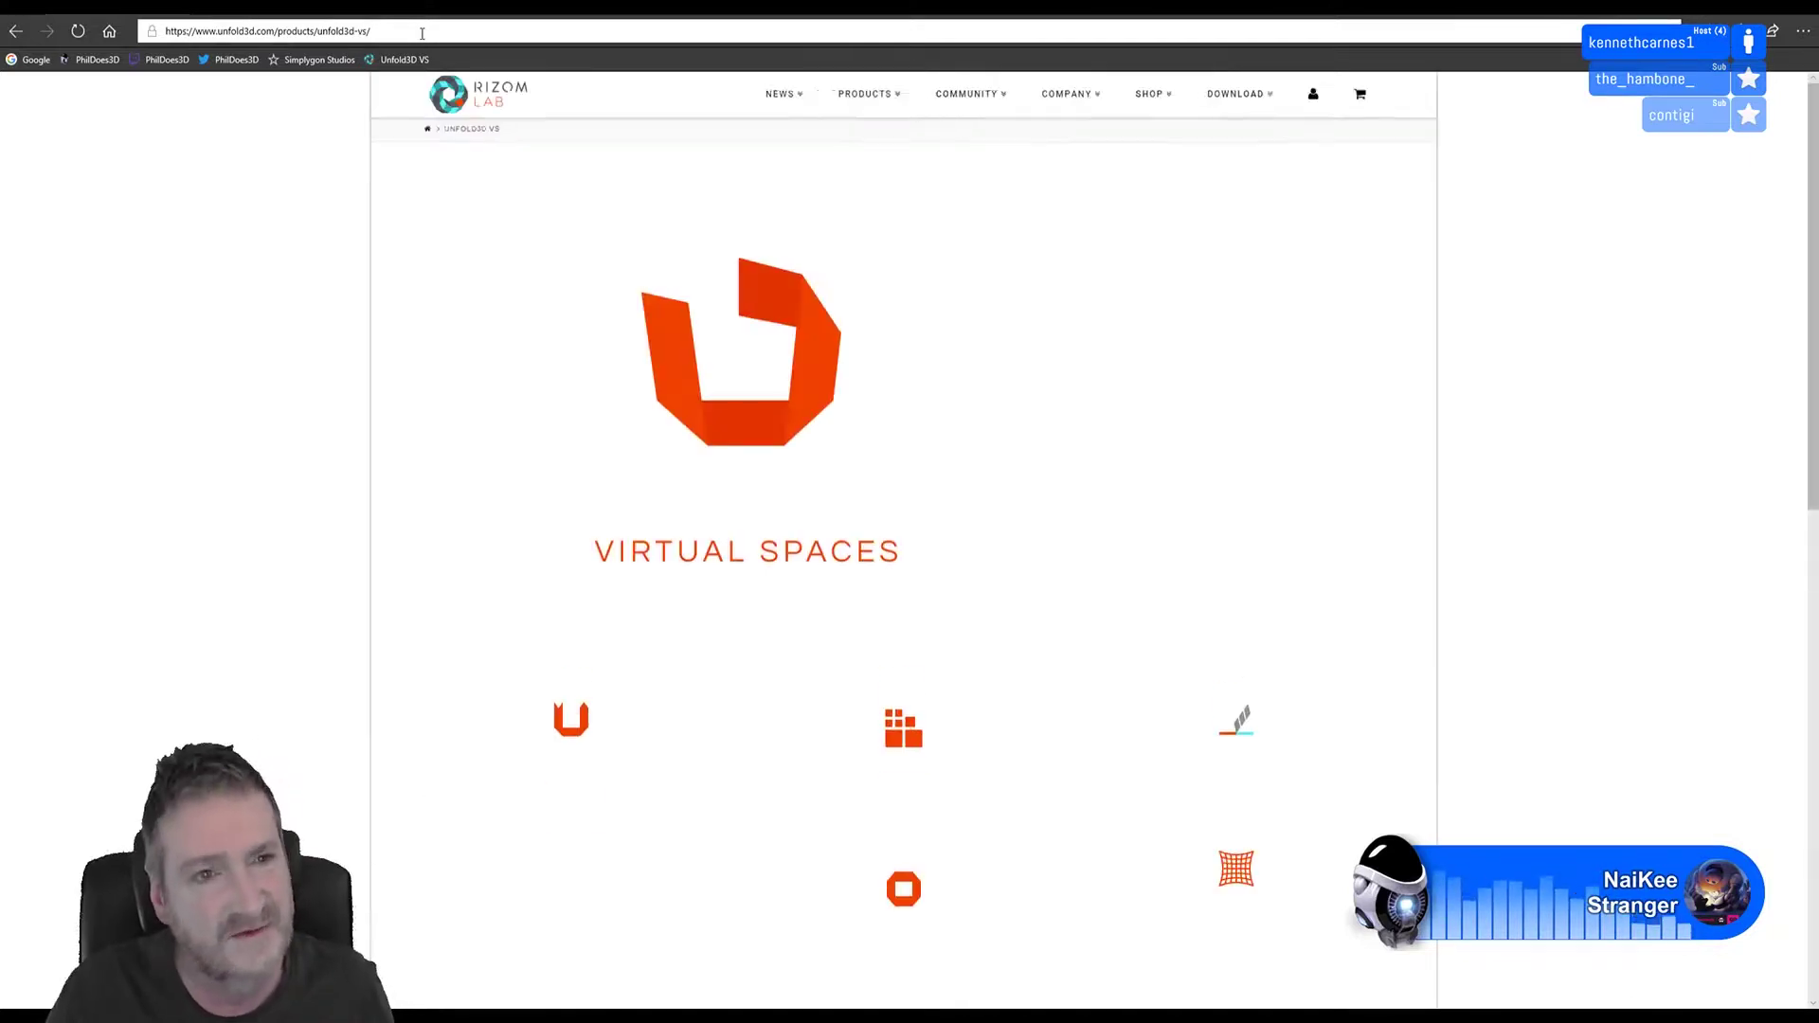
click(421, 33)
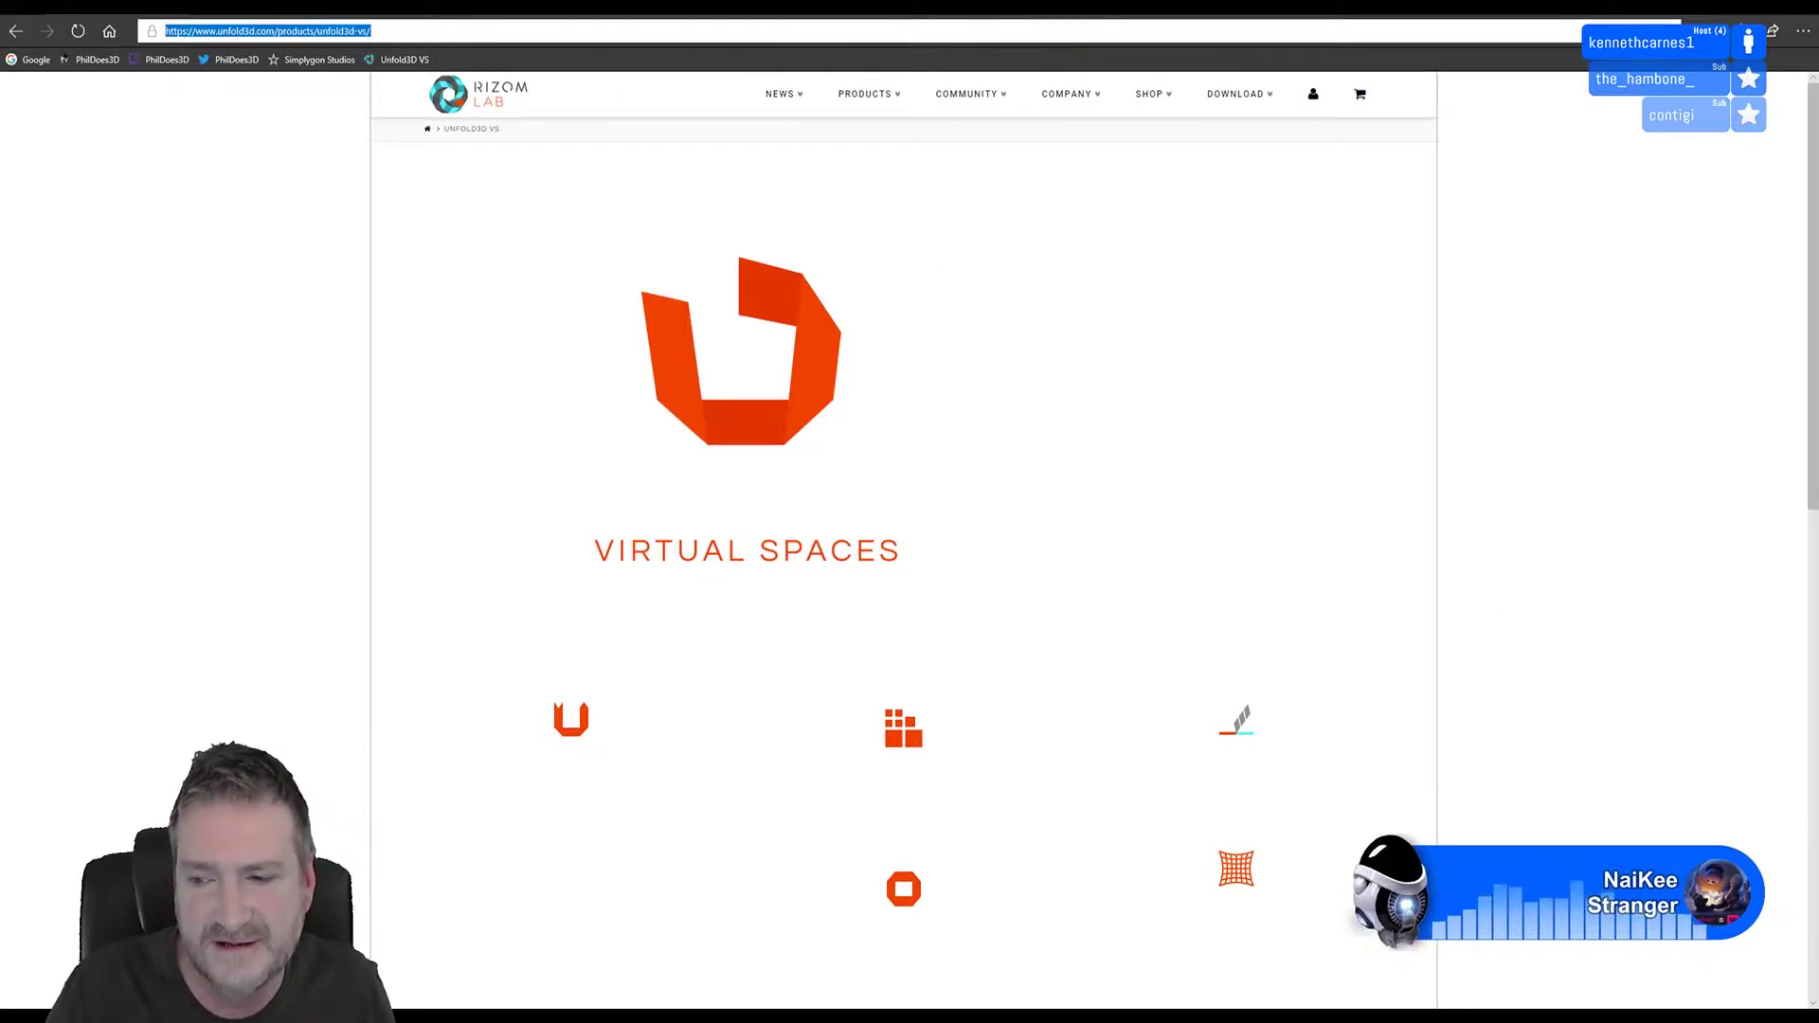
key(alt+Tab)
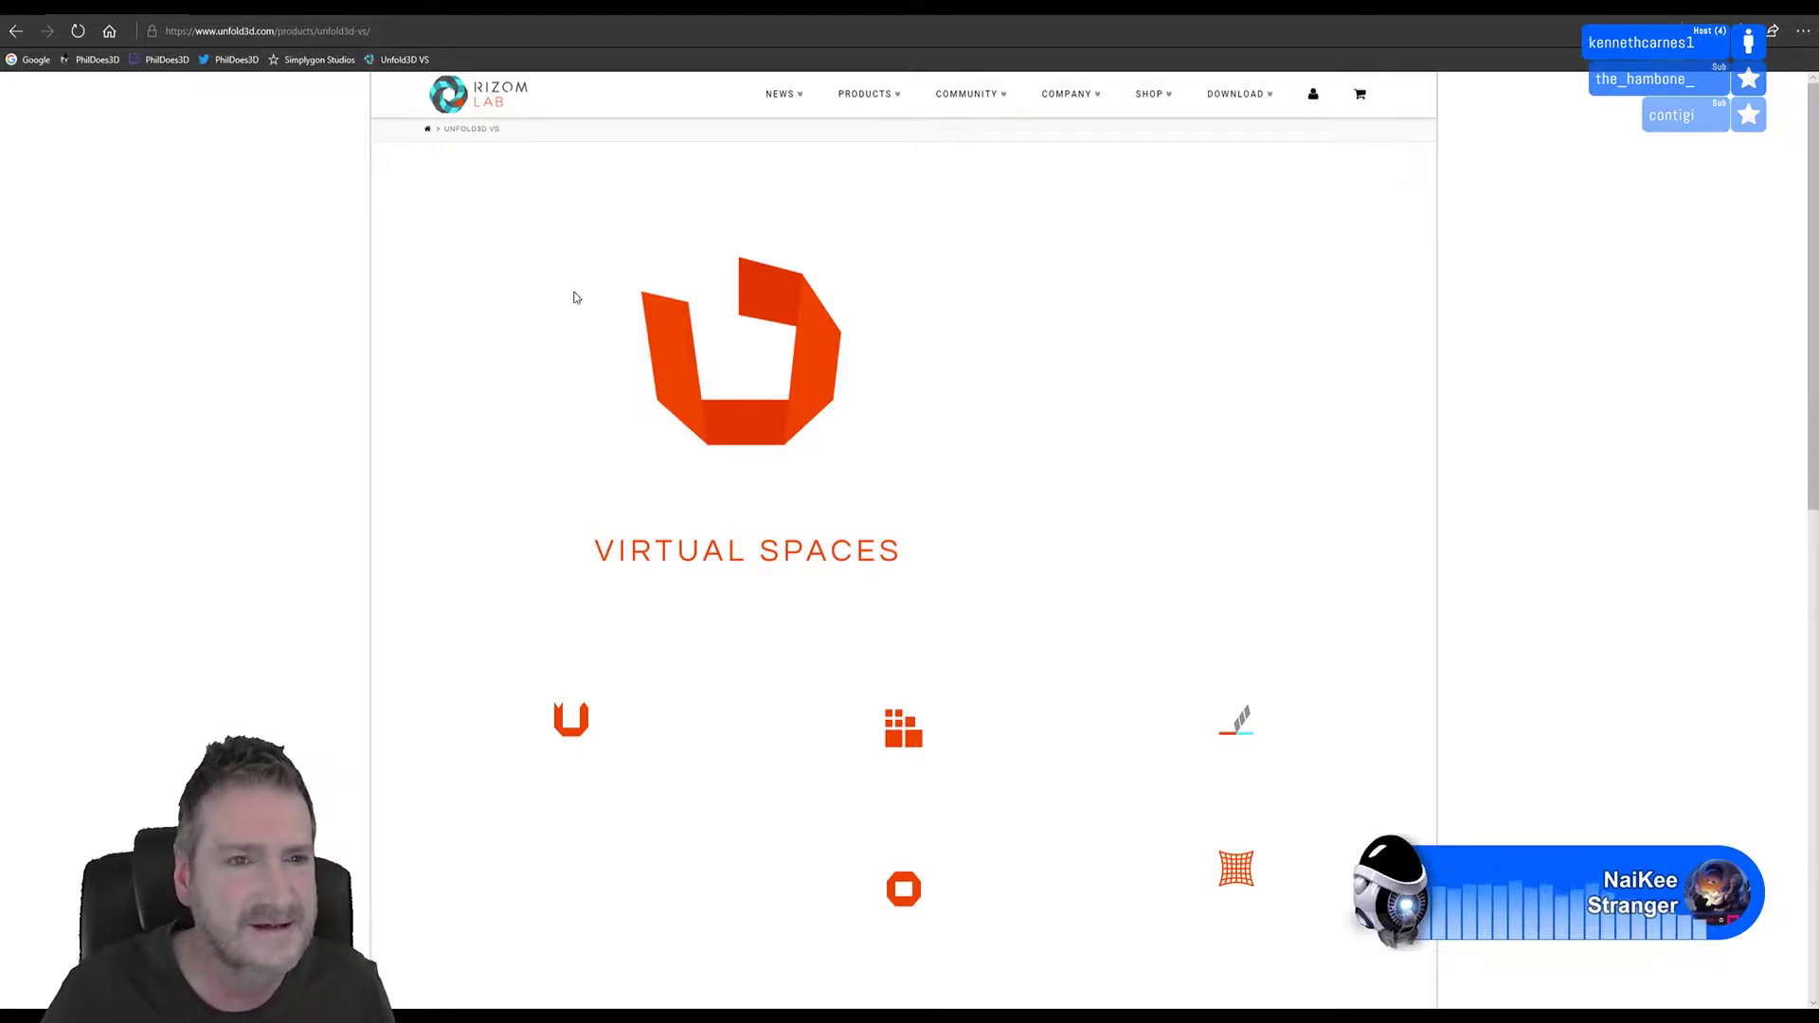
scroll(1421, 454, down, 8)
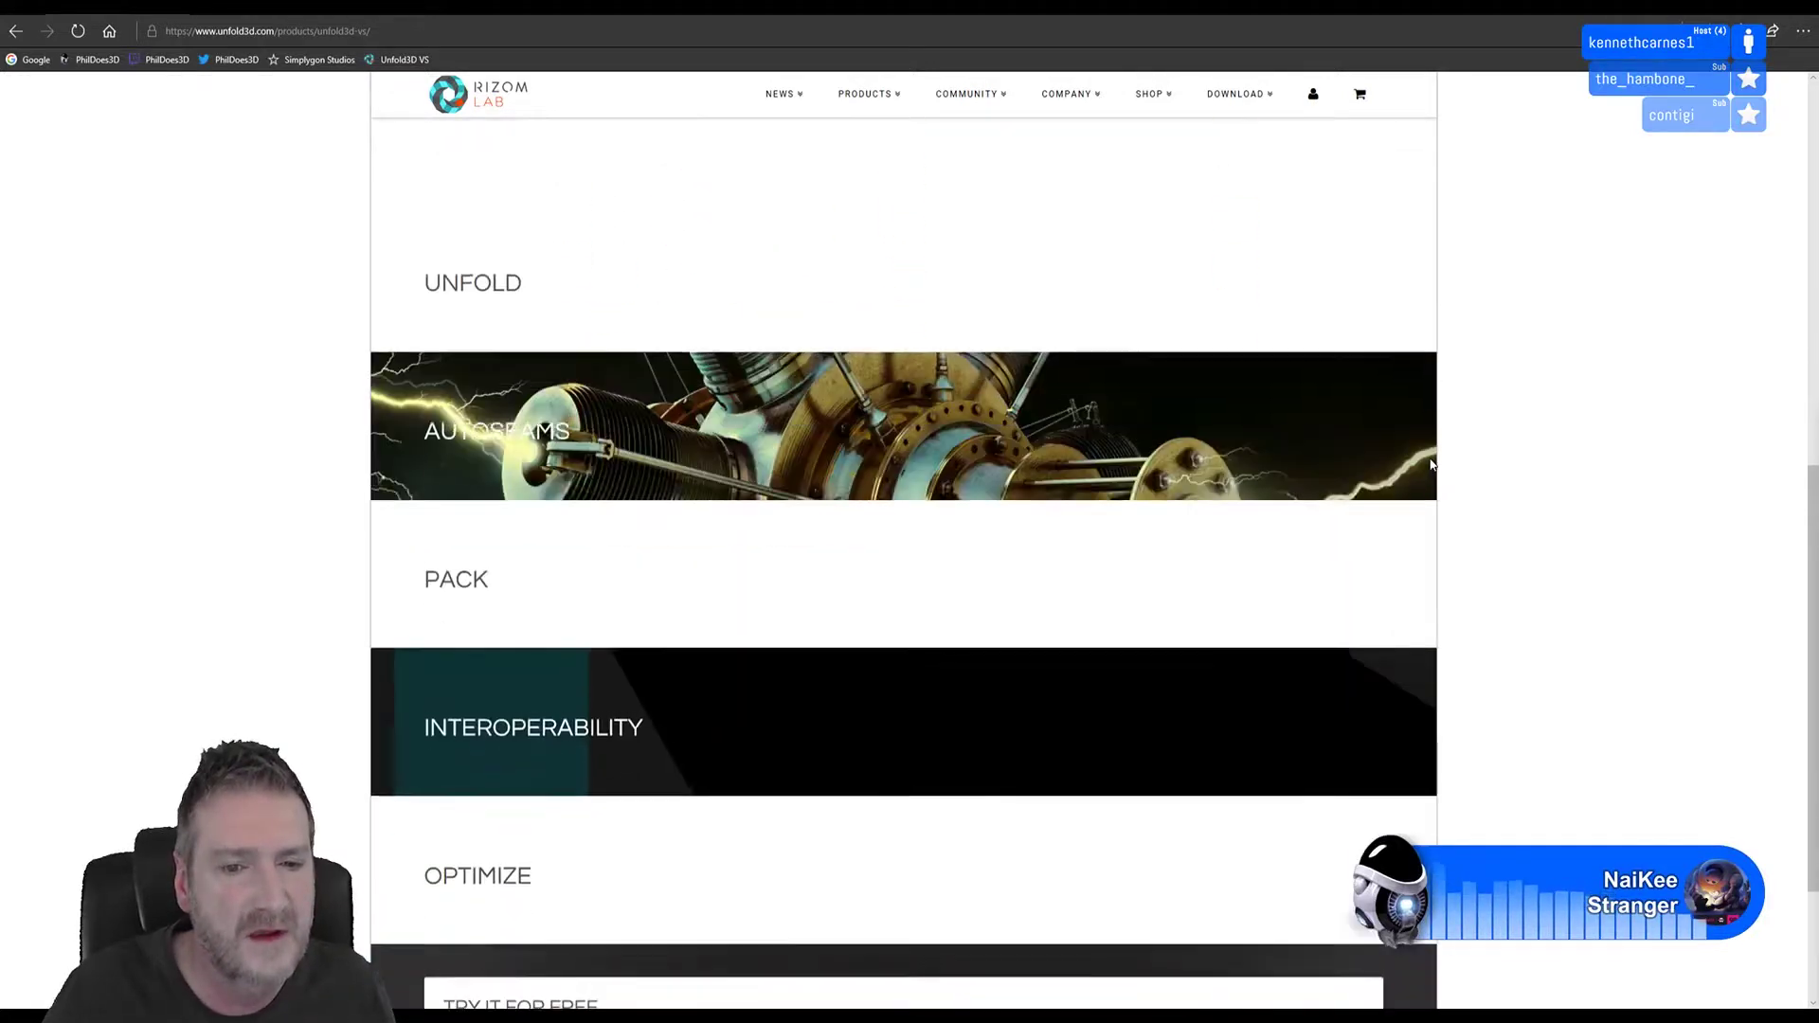
scroll(1428, 462, up, 8)
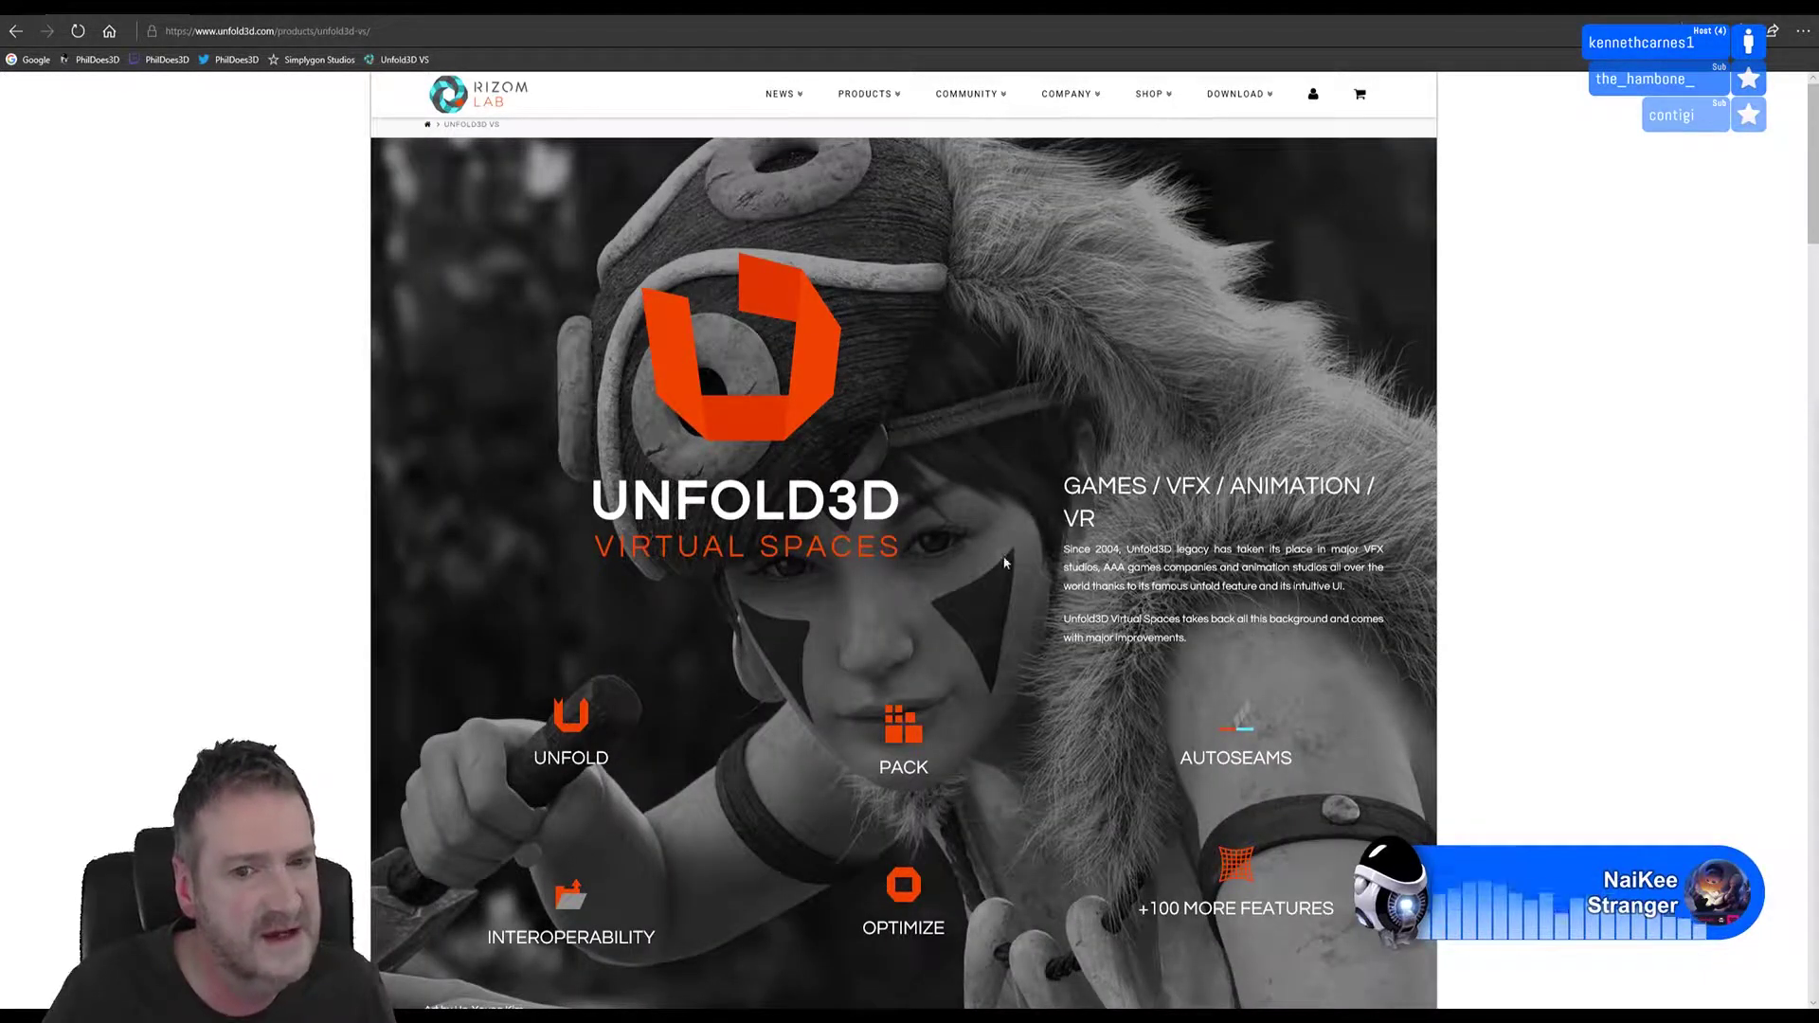
scroll(1563, 549, down, 7)
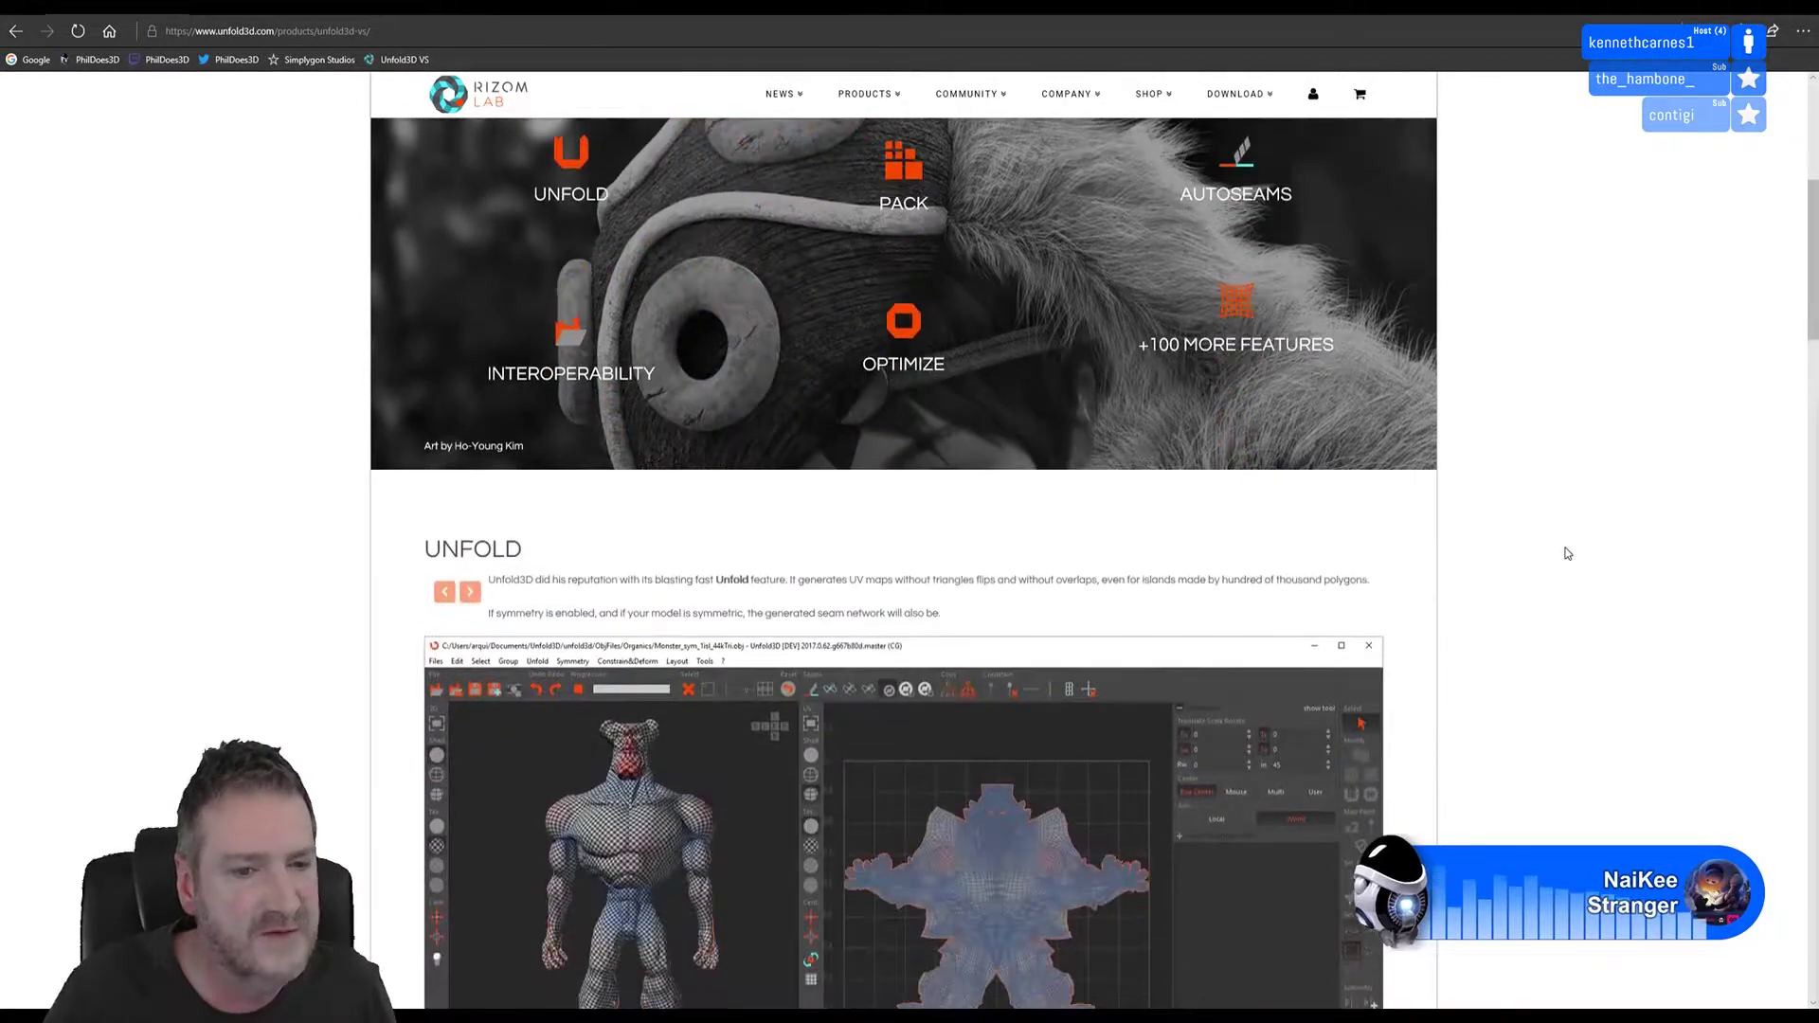
scroll(1565, 553, down, 10)
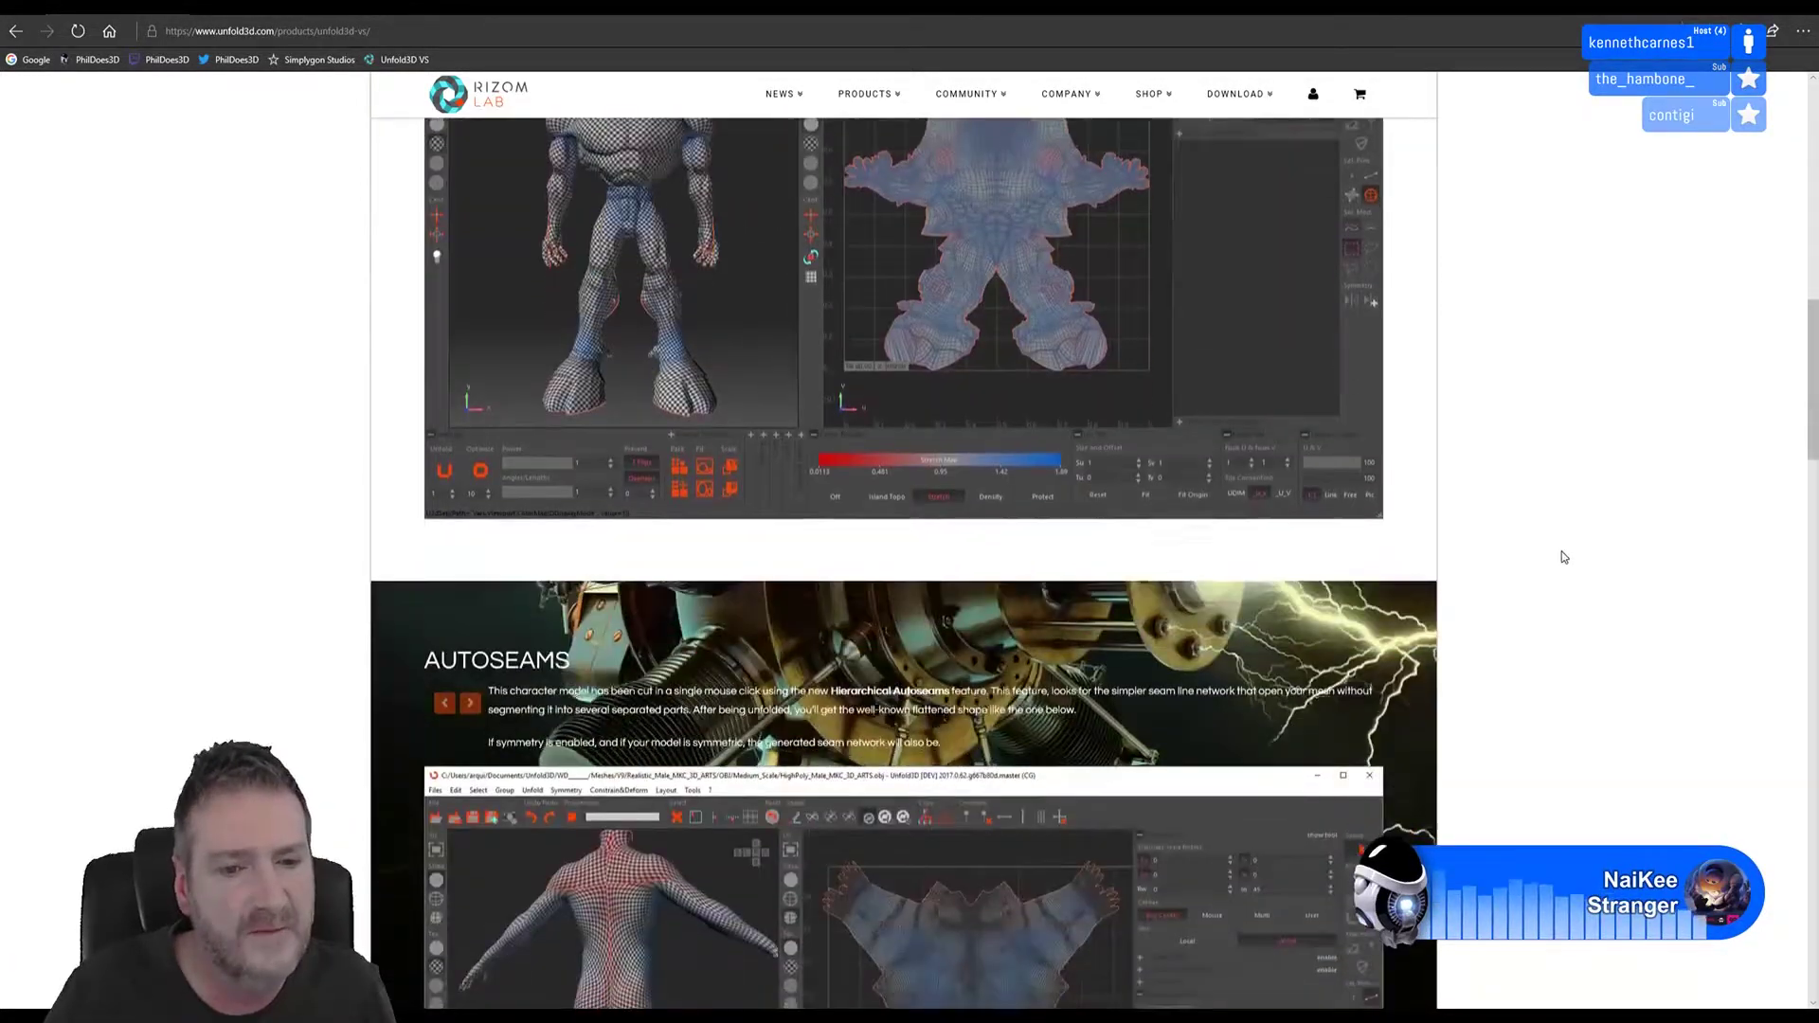
scroll(1563, 559, down, 20)
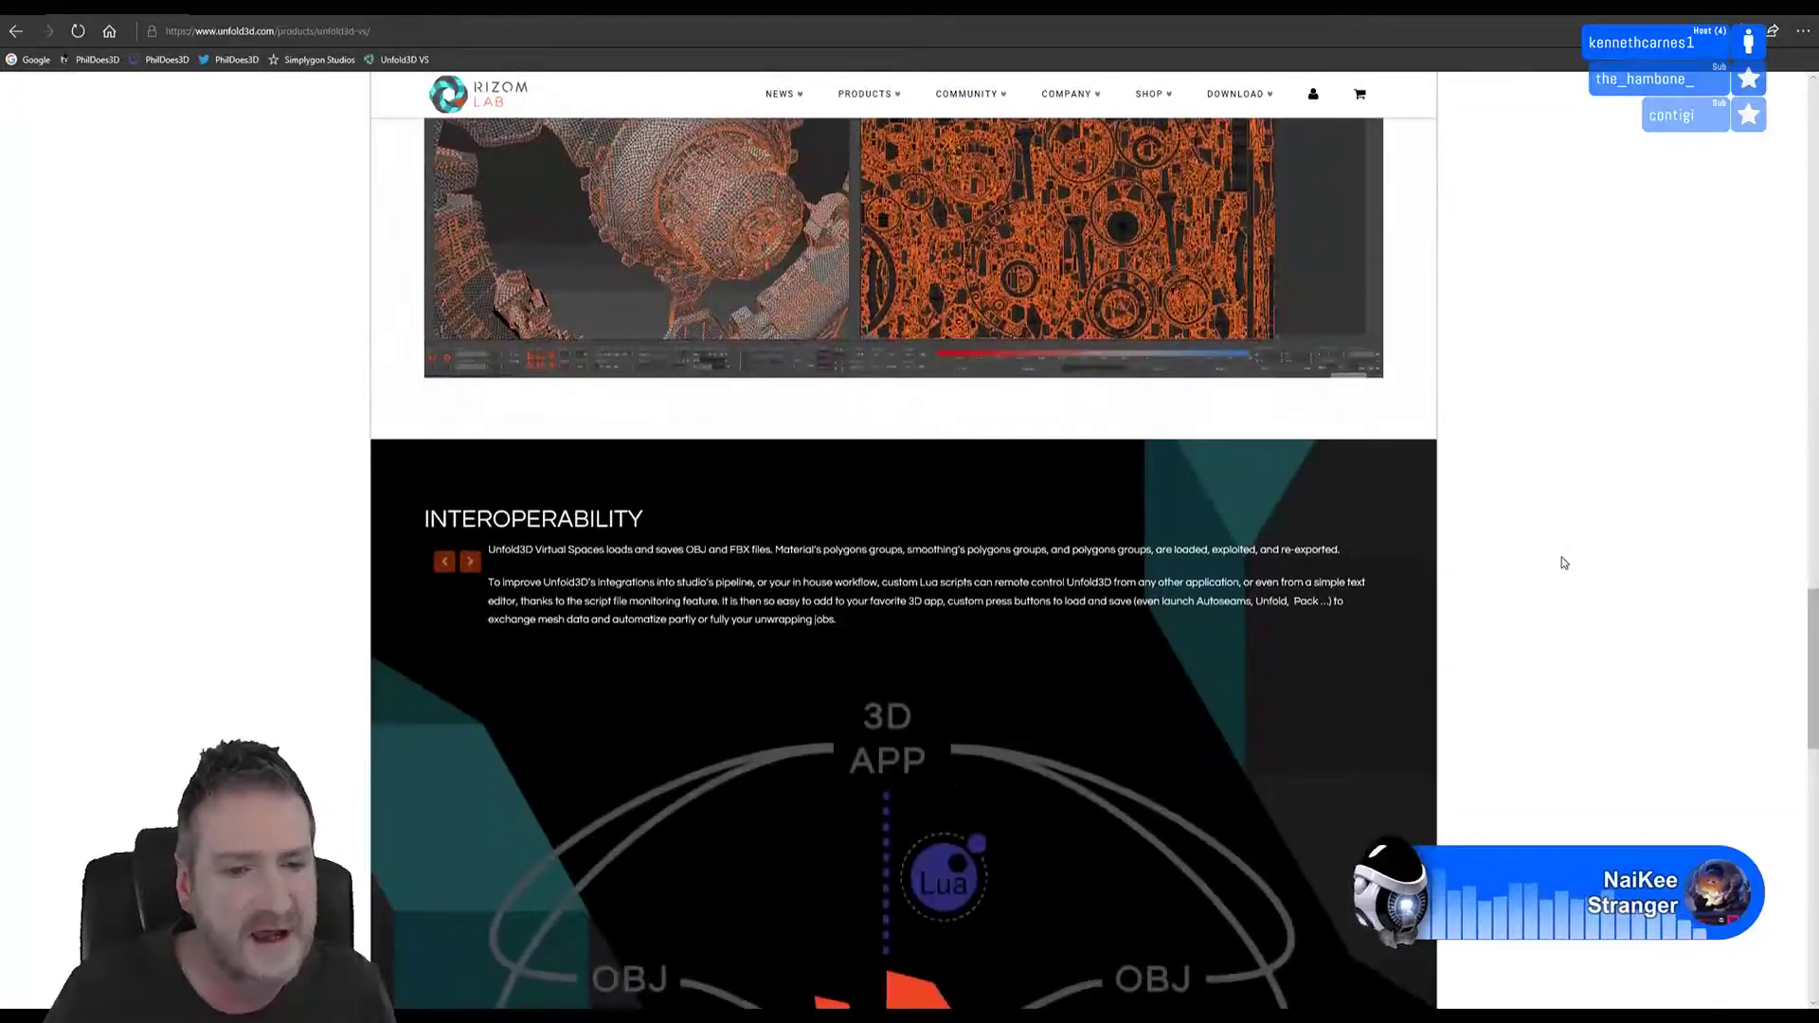
scroll(1564, 563, down, 9)
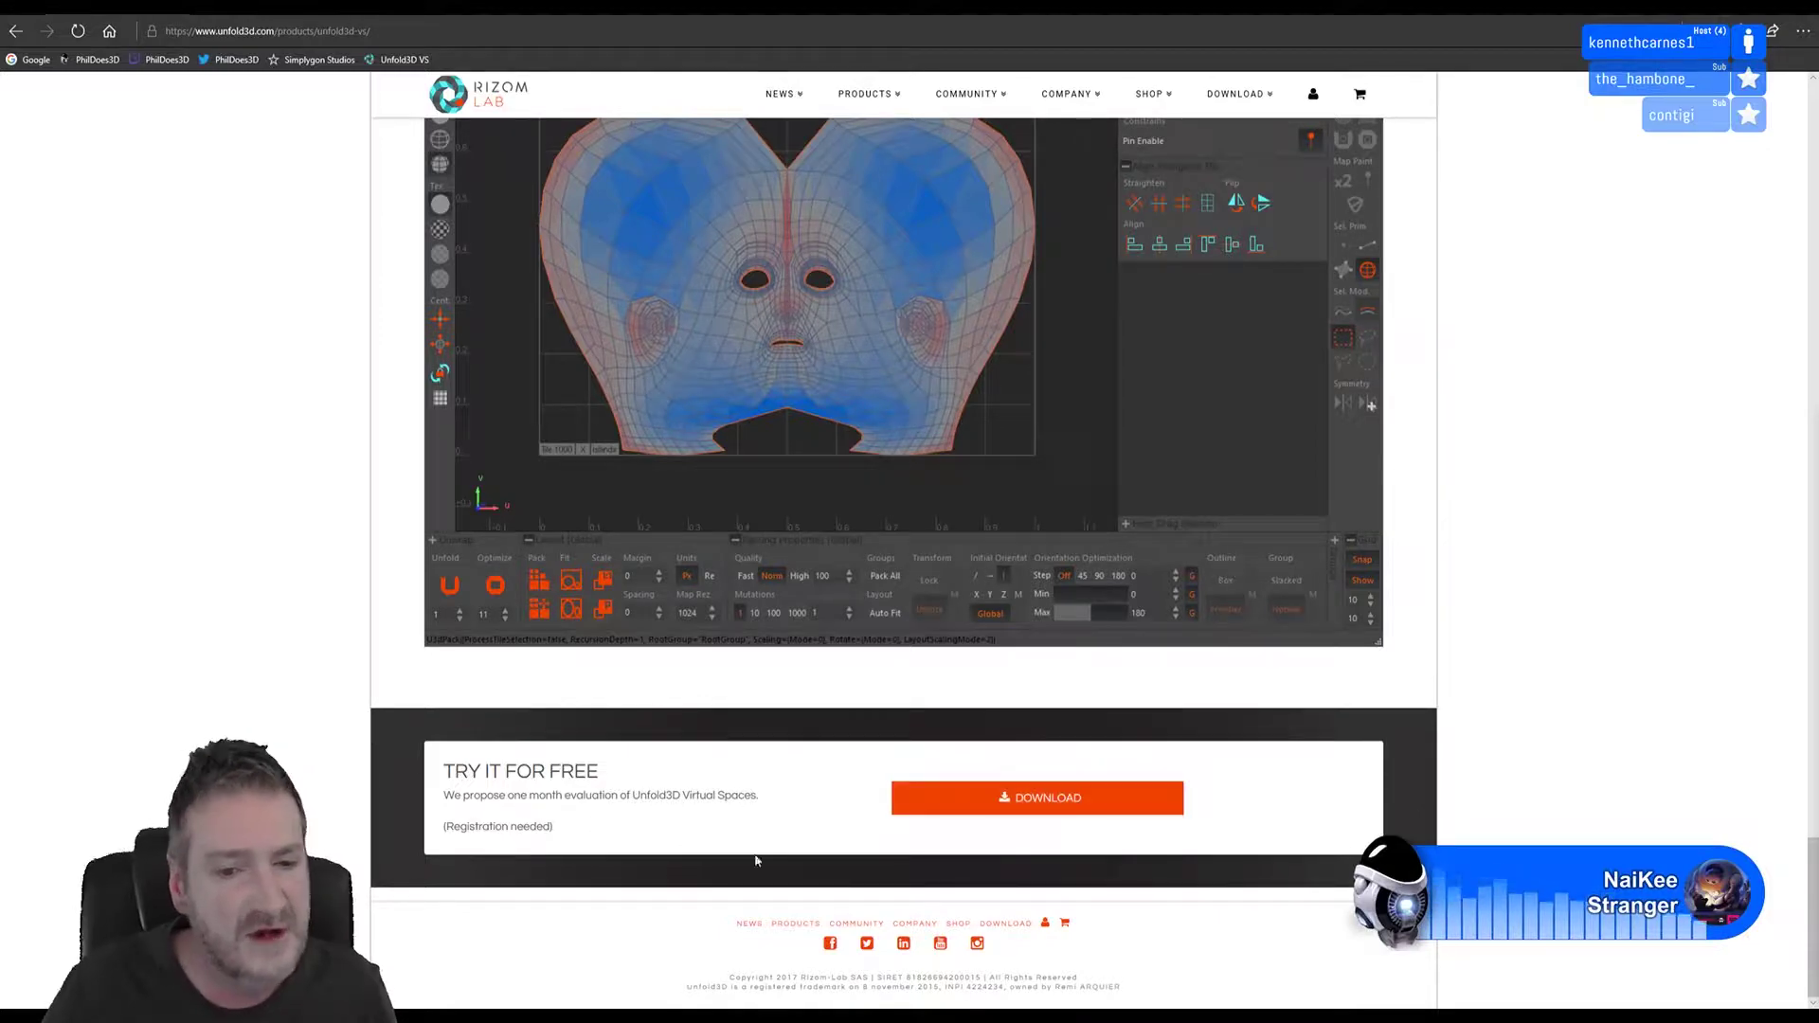
scroll(1425, 642, up, 15)
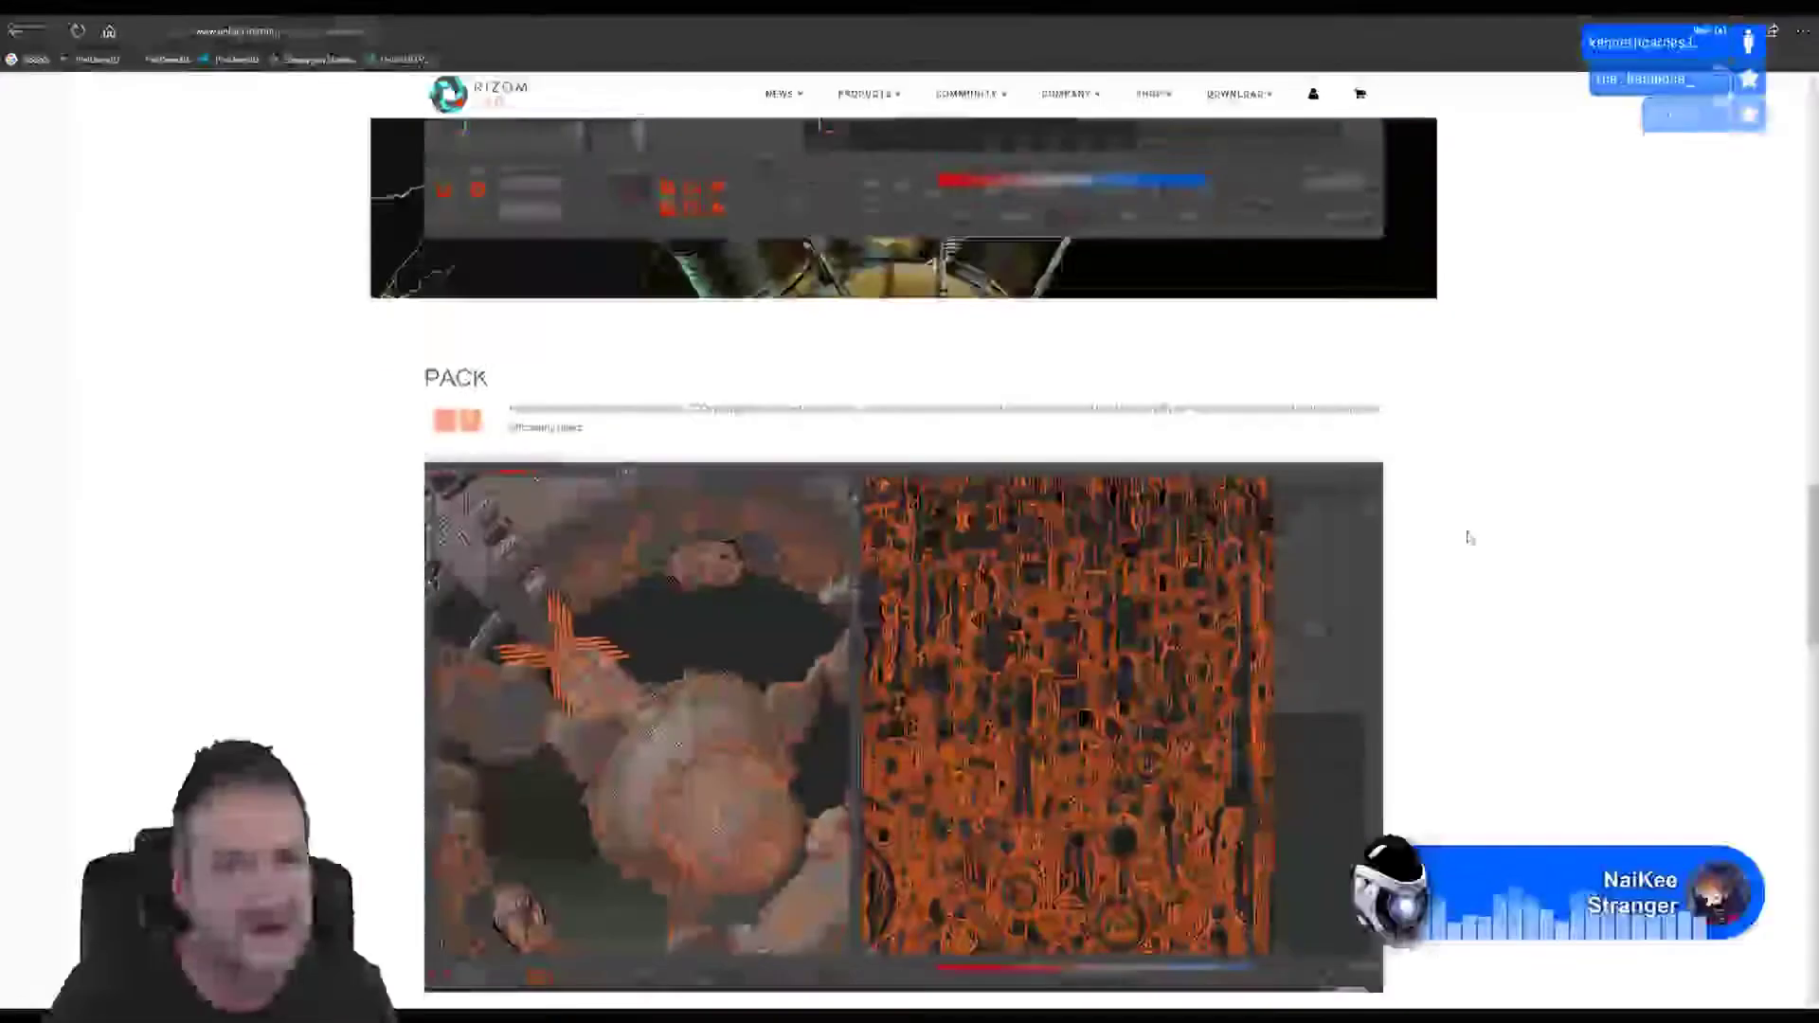
scroll(1467, 538, up, 10)
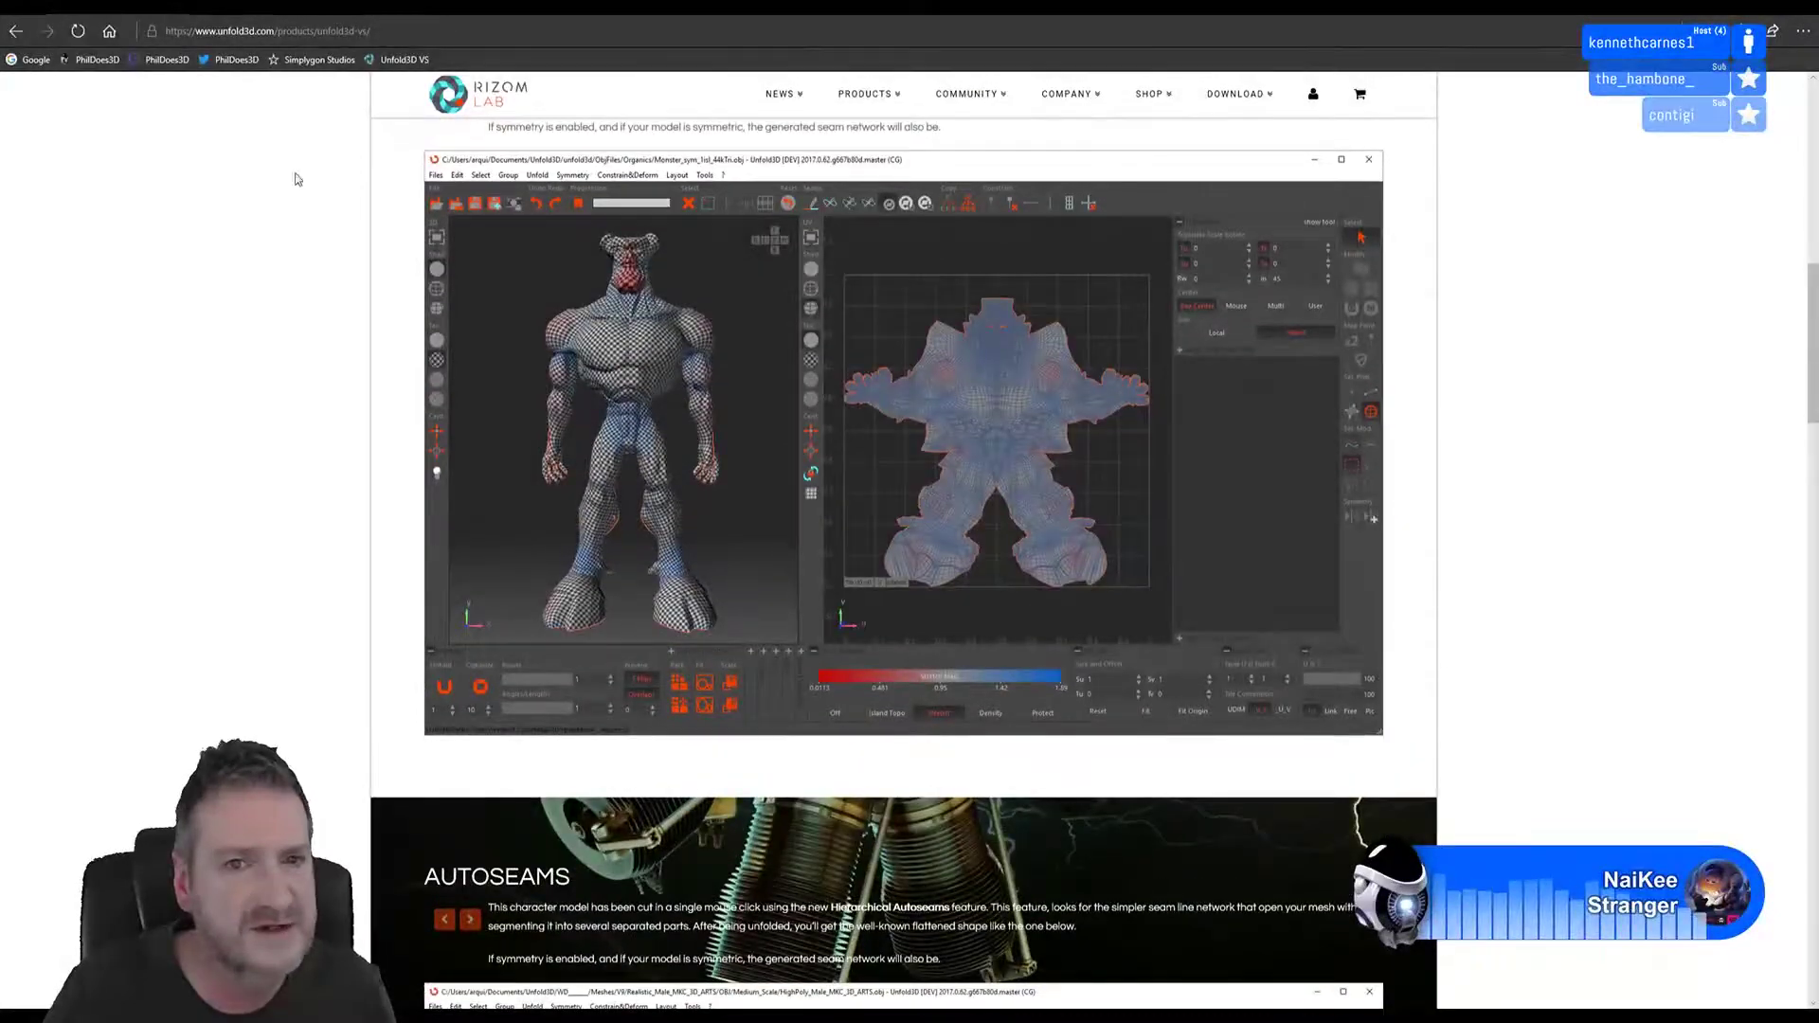
scroll(1547, 511, up, 10)
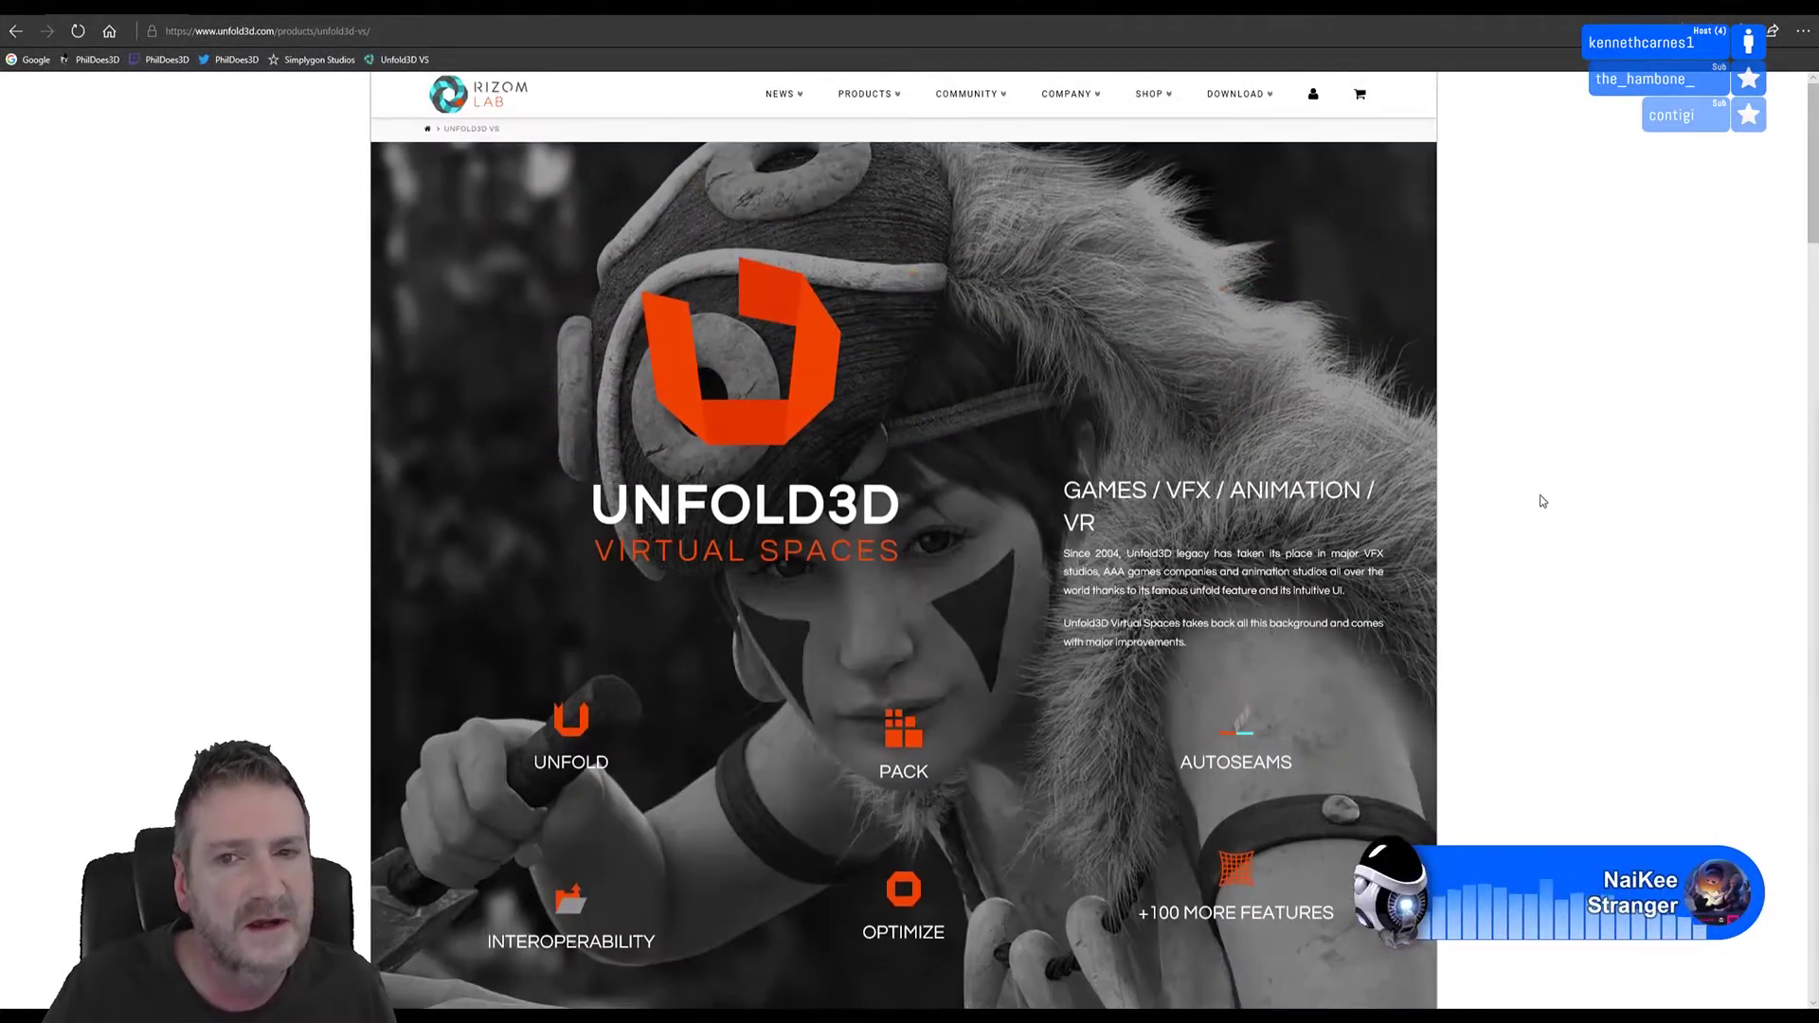
scroll(1506, 440, down, 2)
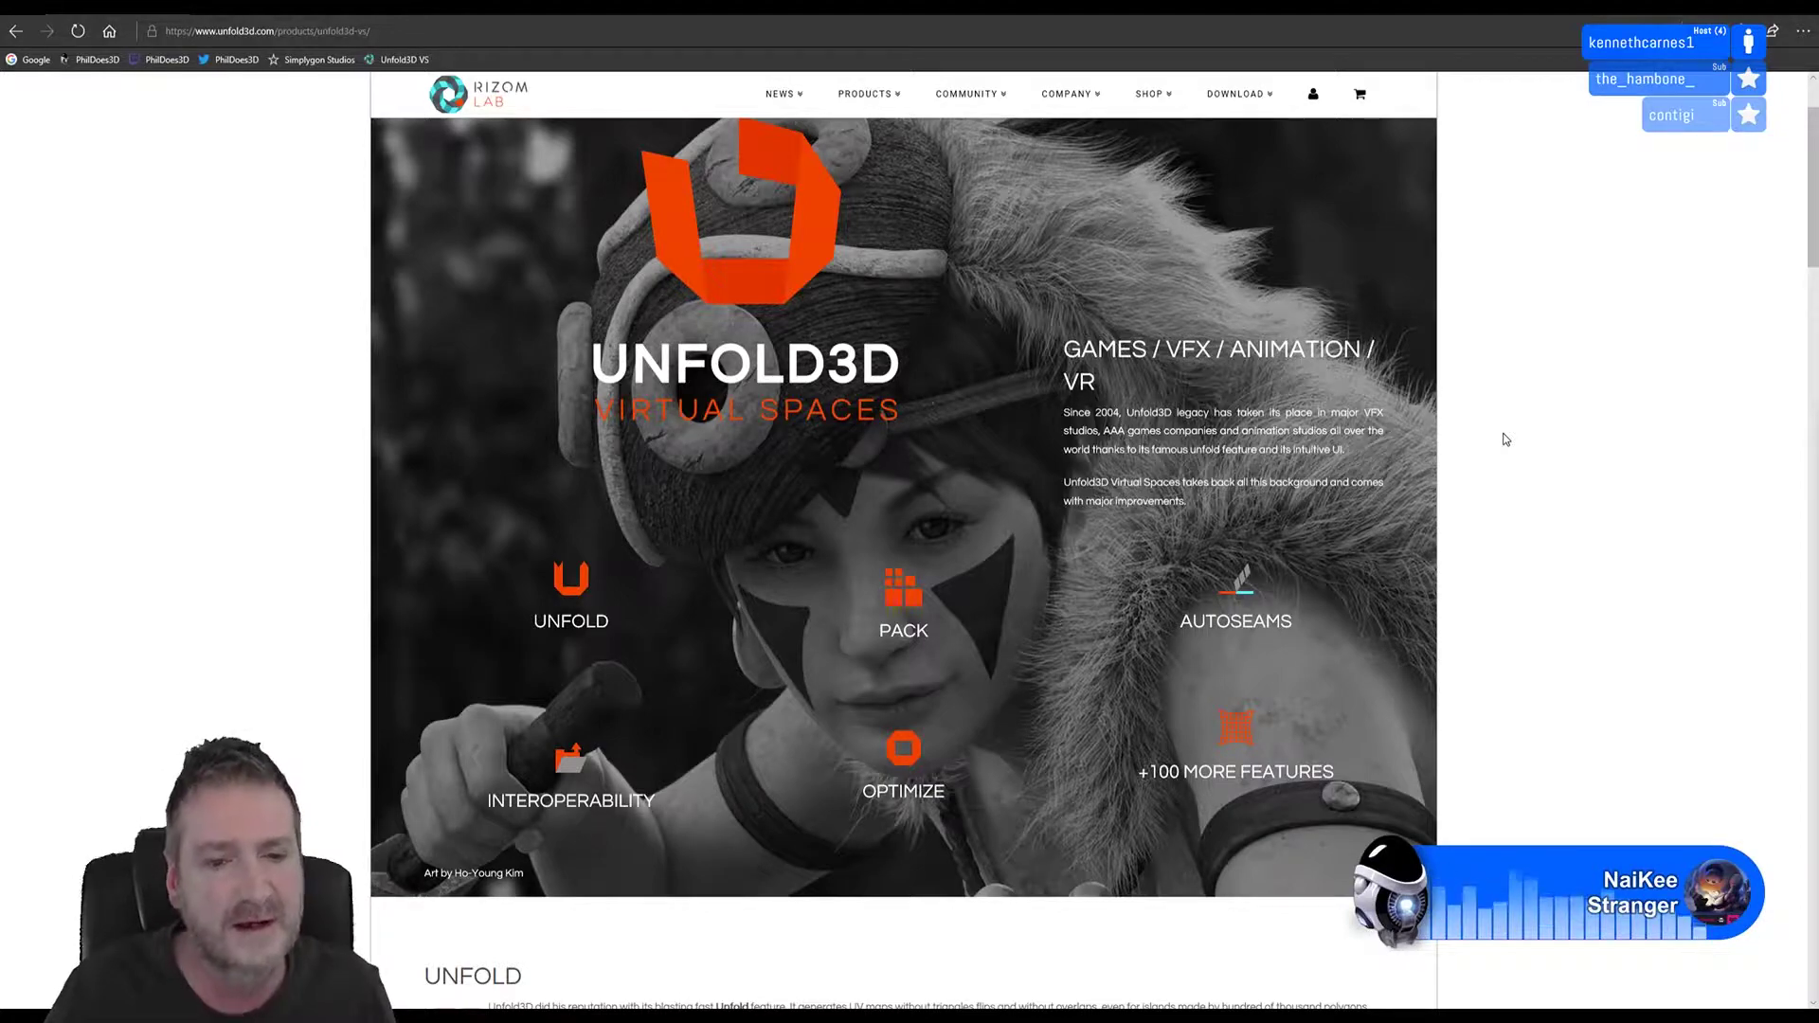
- Scroll through the Unfold3D Virtual Spaces feature list, then Alt+Tab back to the 3ds Max bench scene
scroll(1506, 439, down, 3)
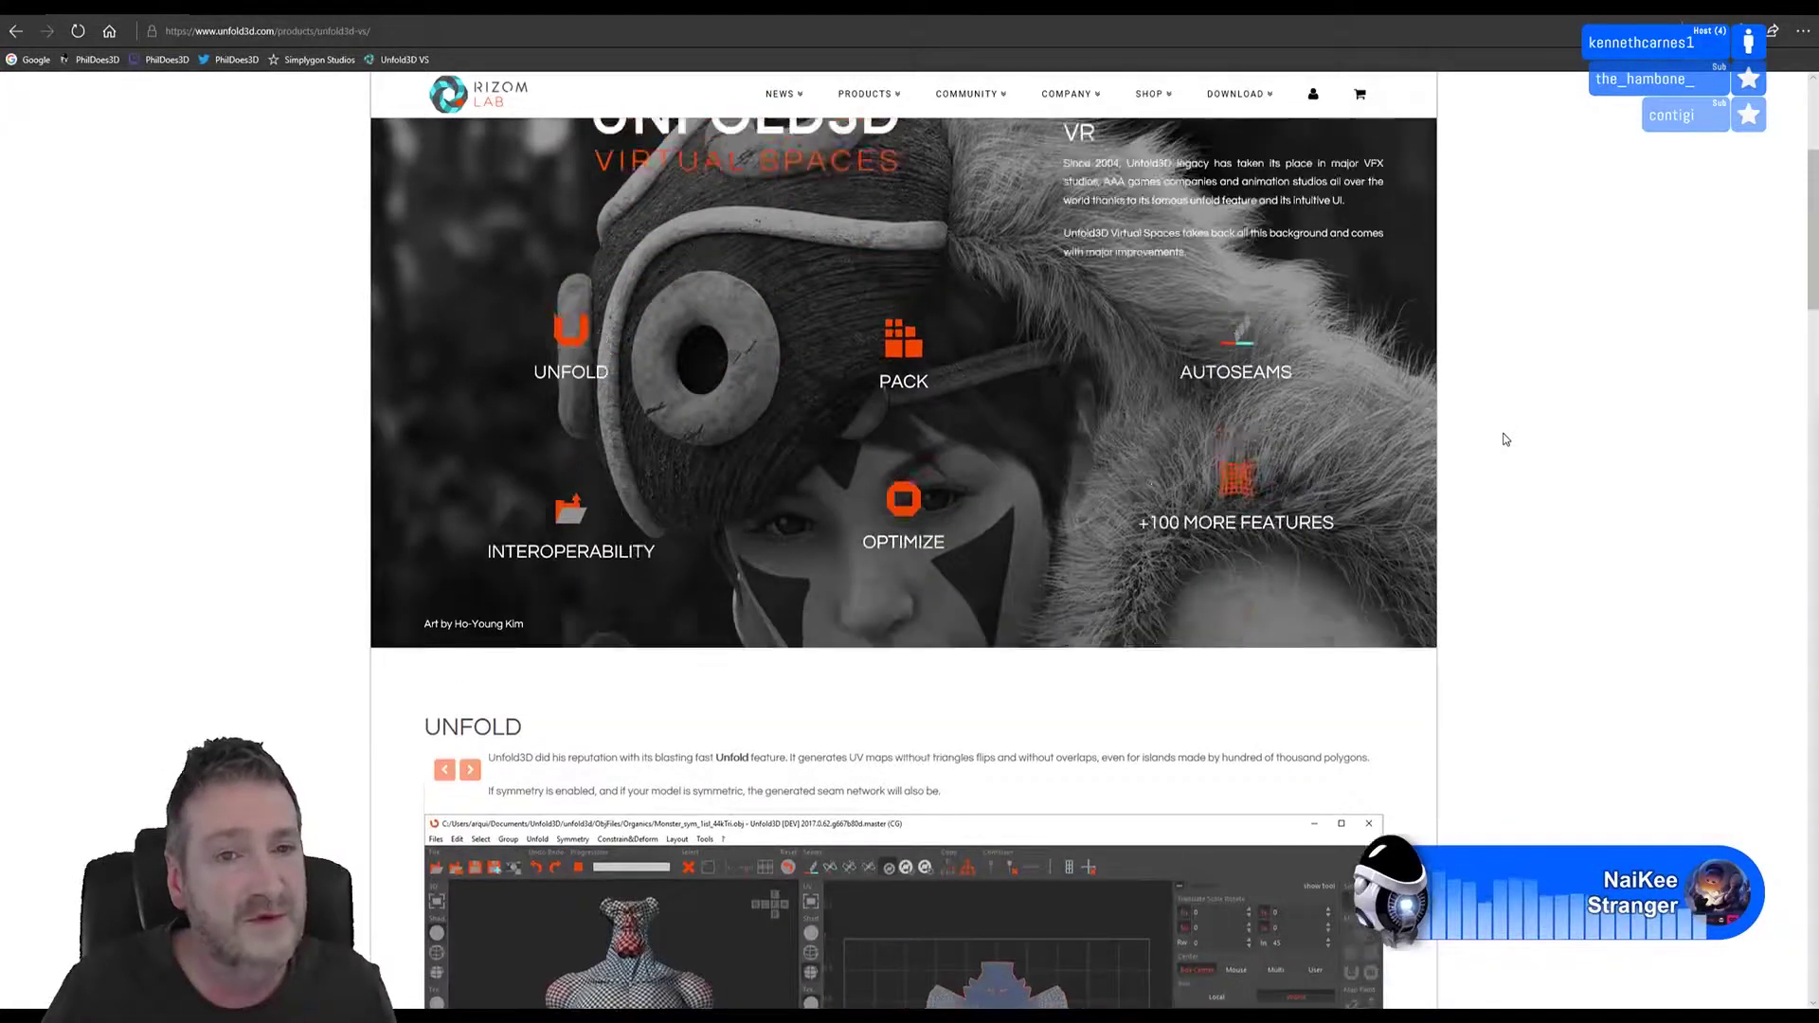
scroll(1505, 439, up, 3)
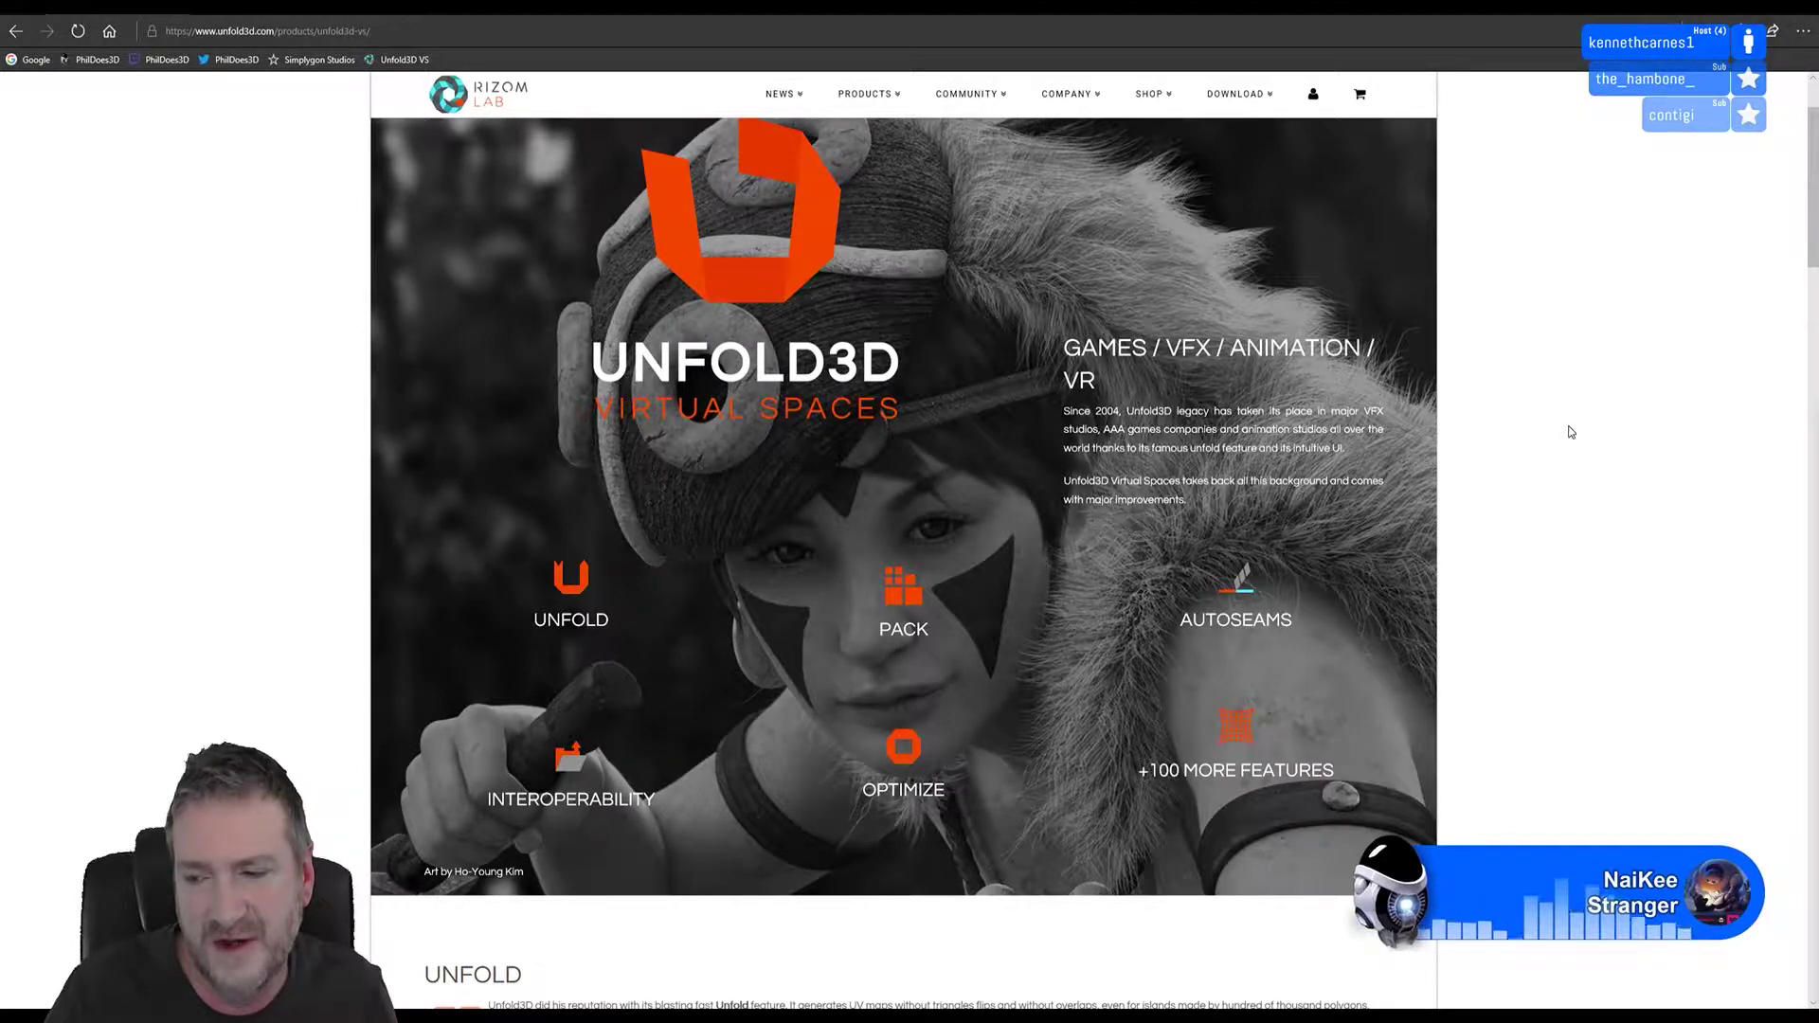
scroll(1570, 432, down, 15)
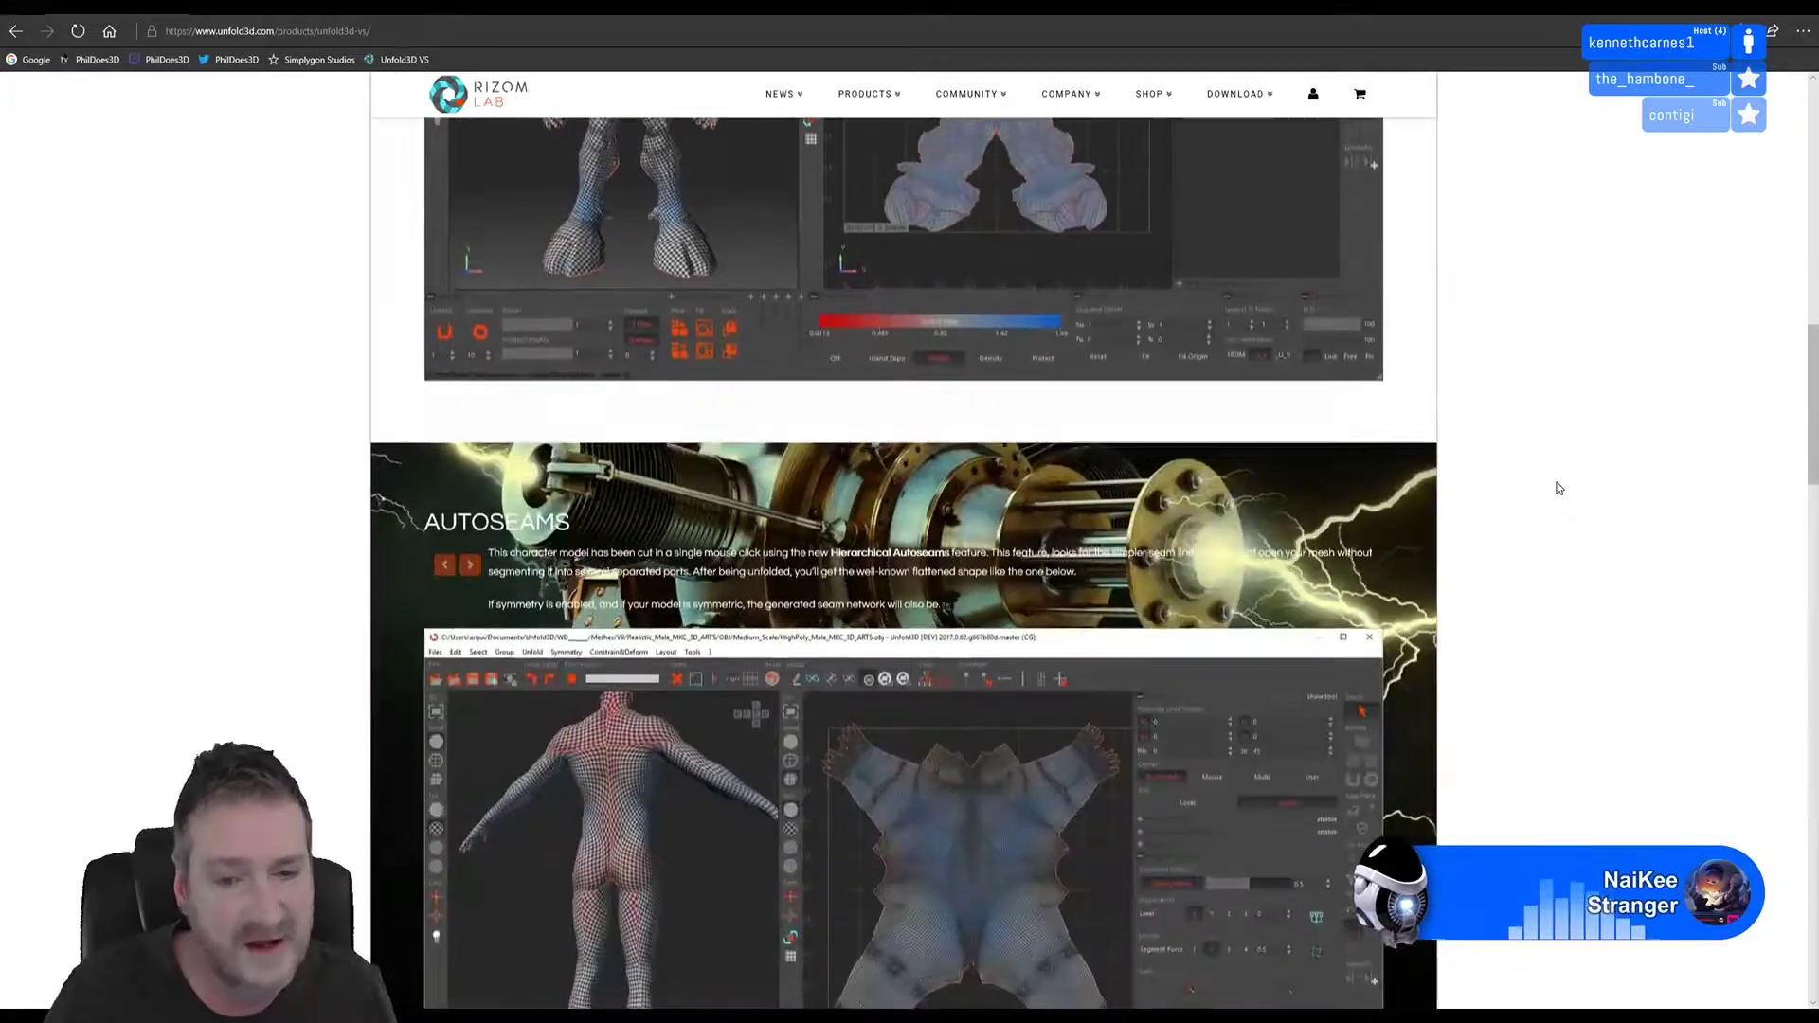
scroll(1558, 502, down, 15)
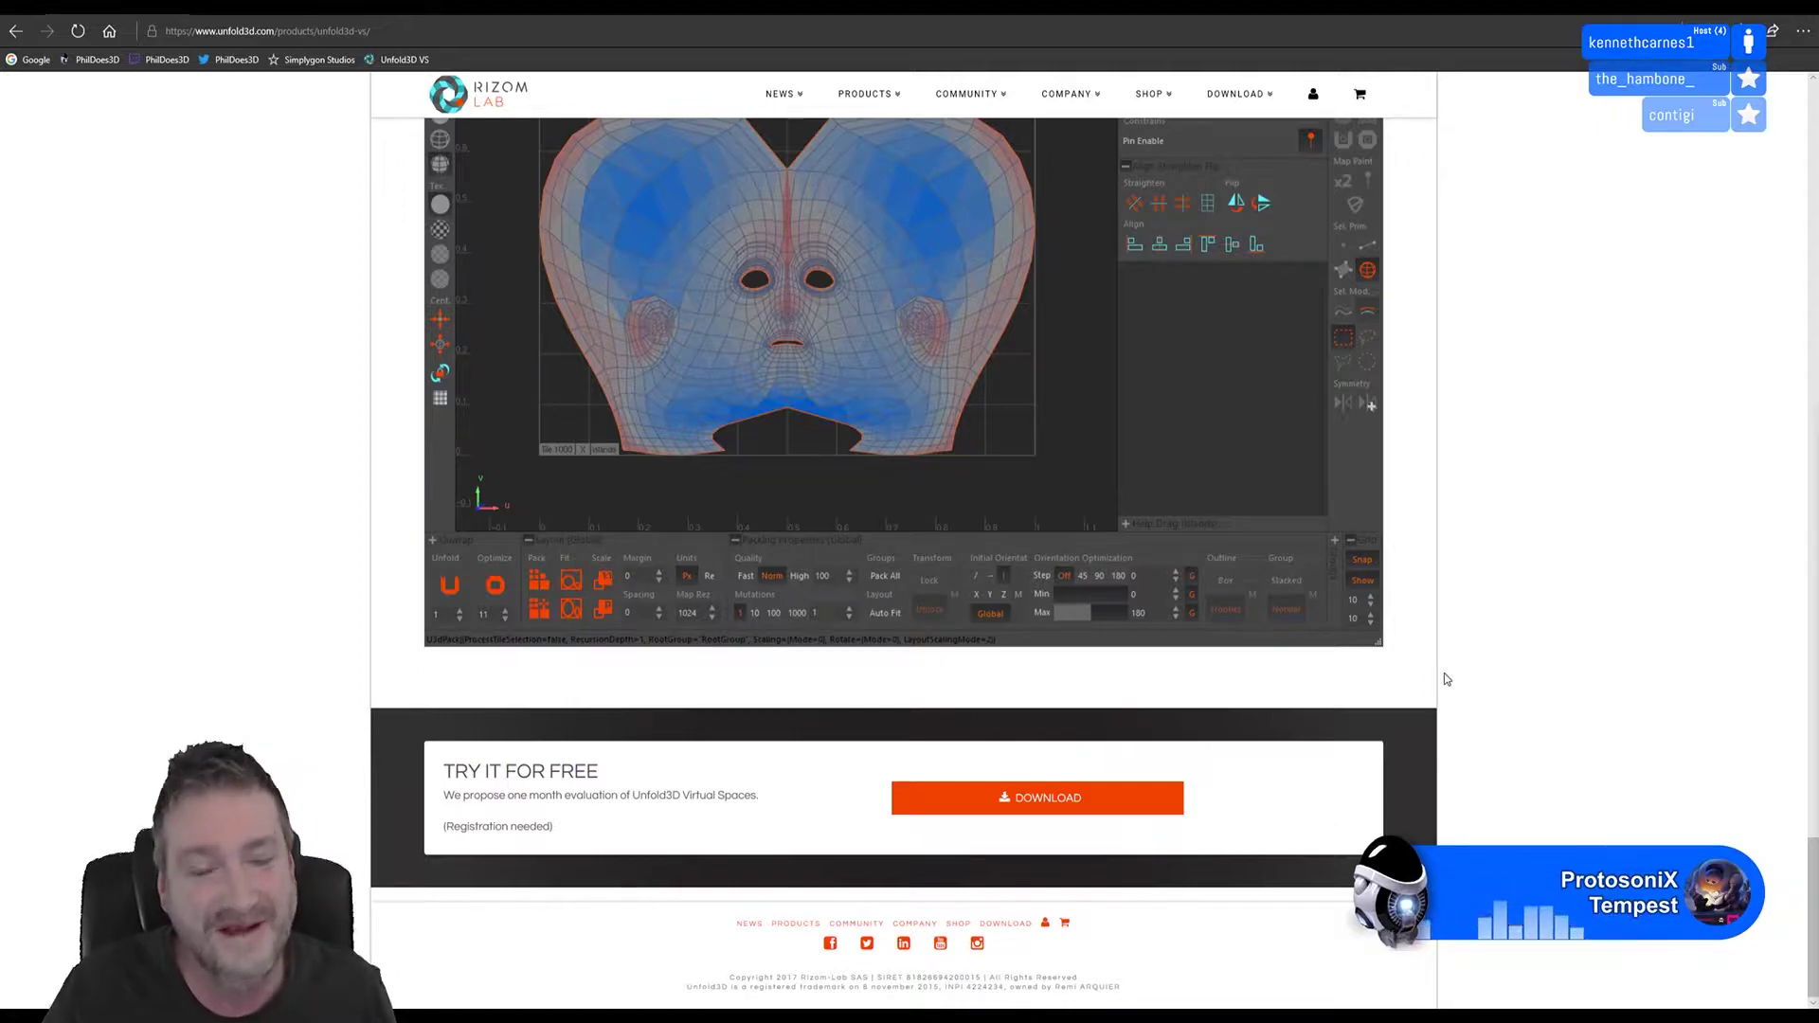
scroll(1446, 508, up, 3)
scroll(1450, 545, down, 3)
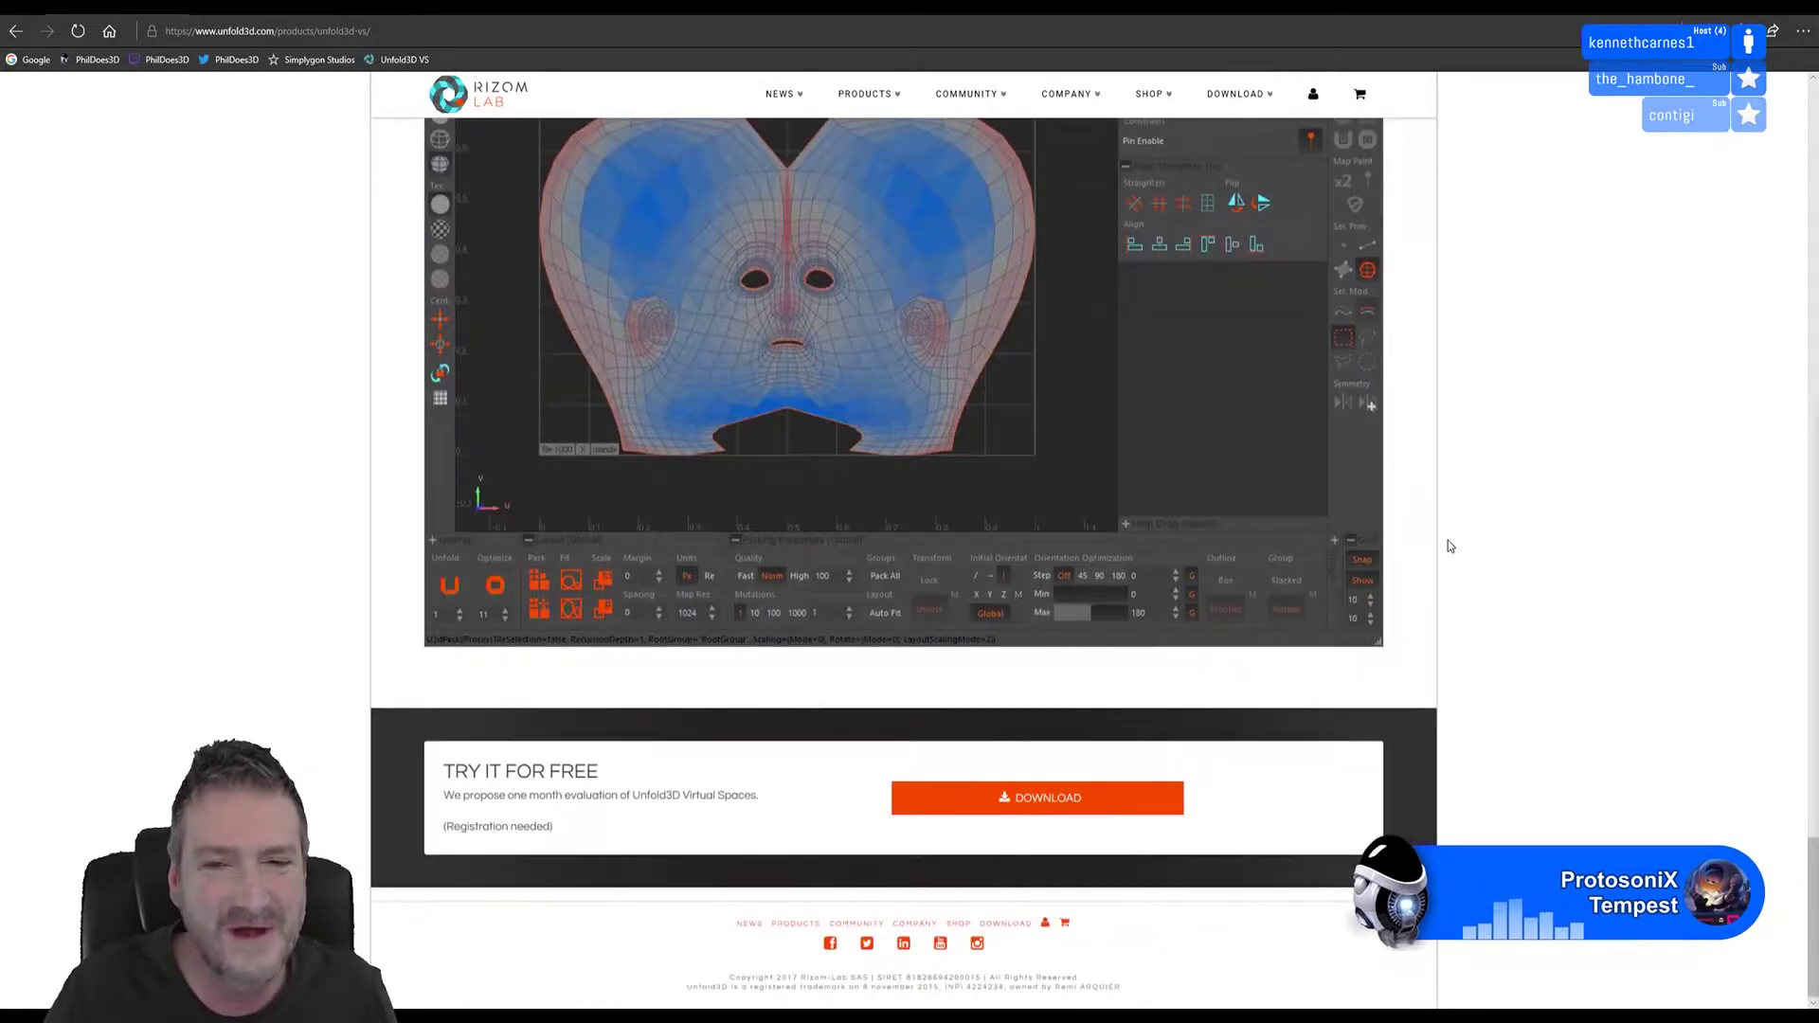
scroll(1463, 568, up, 11)
scroll(1478, 580, up, 10)
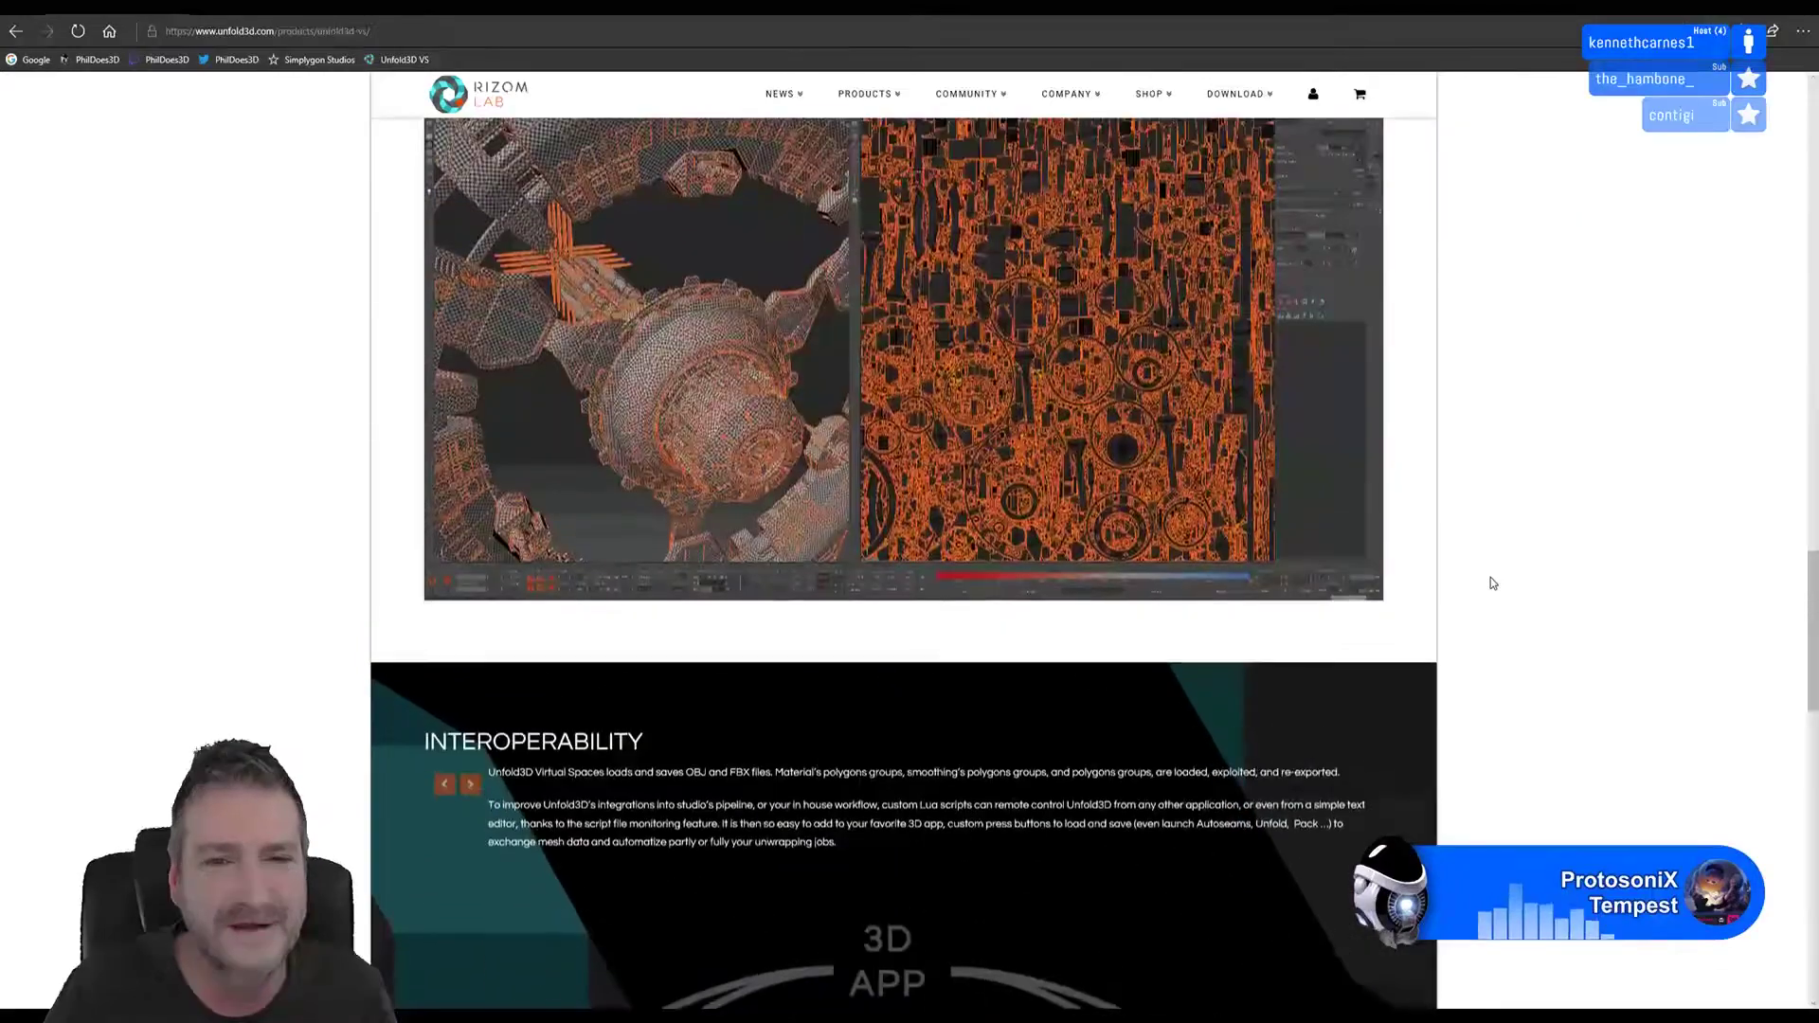
scroll(1489, 585, down, 2)
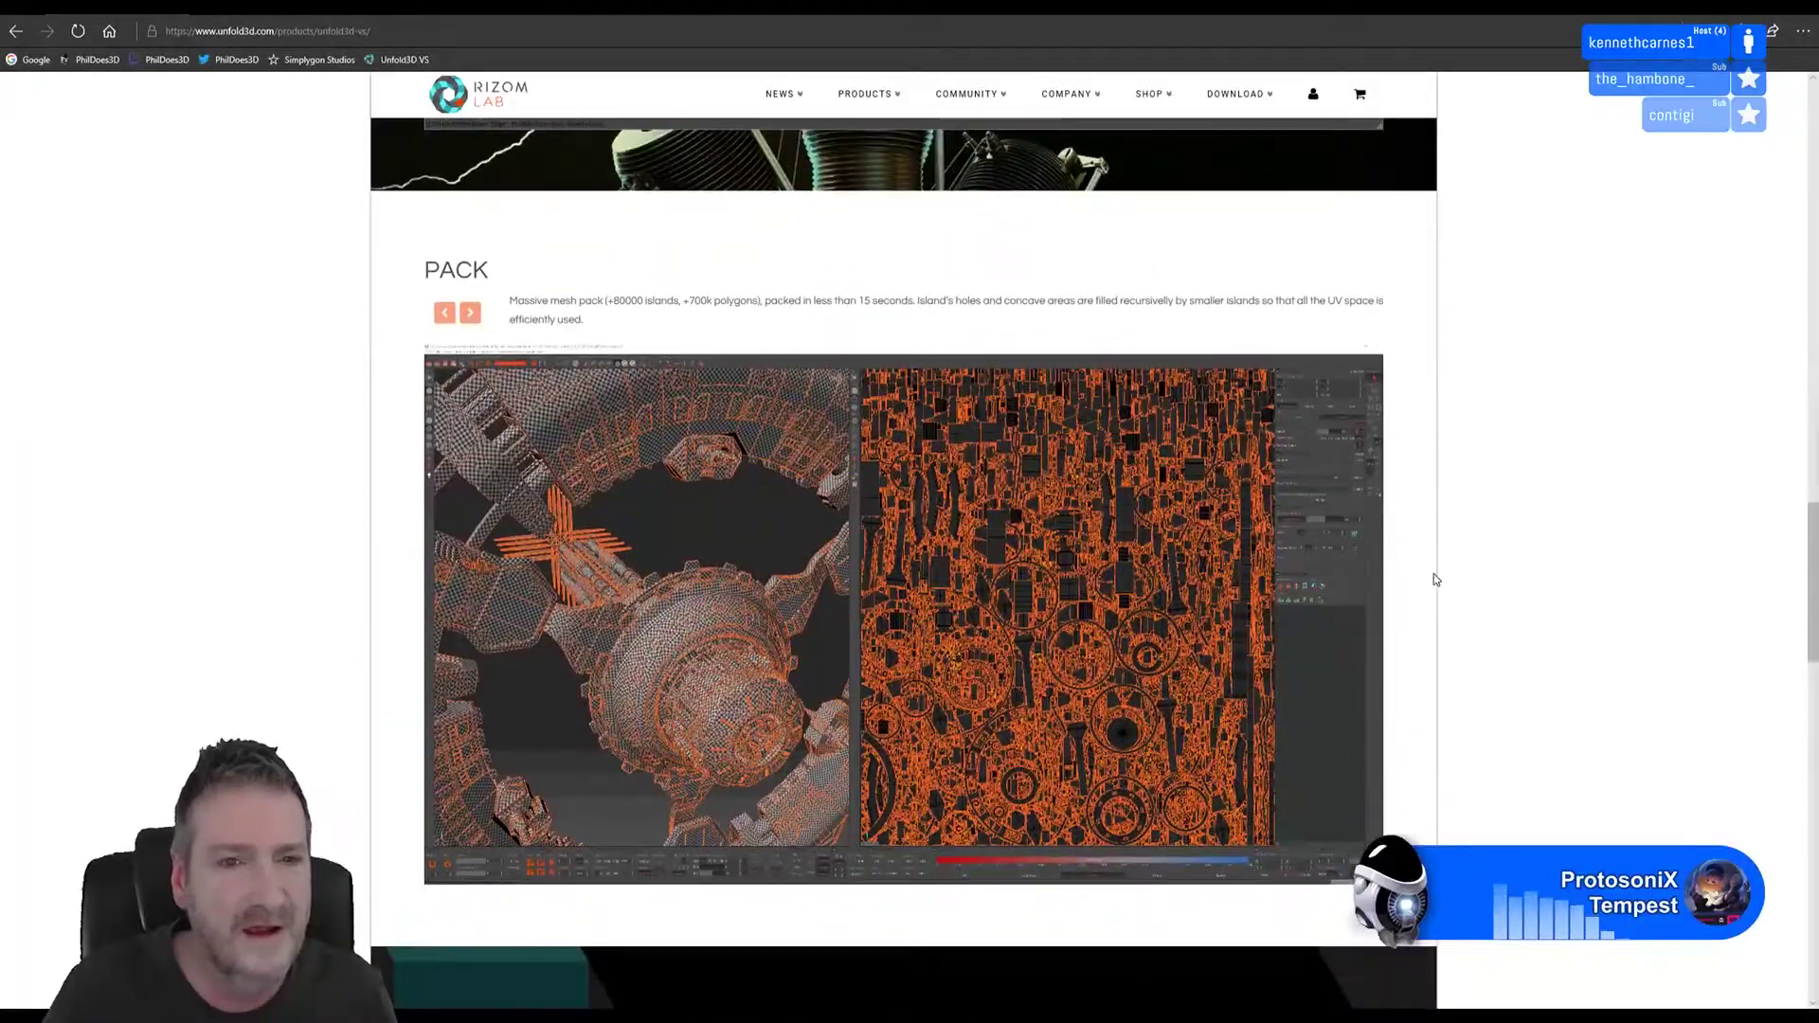
scroll(1434, 574, down, 7)
scroll(1456, 591, up, 4)
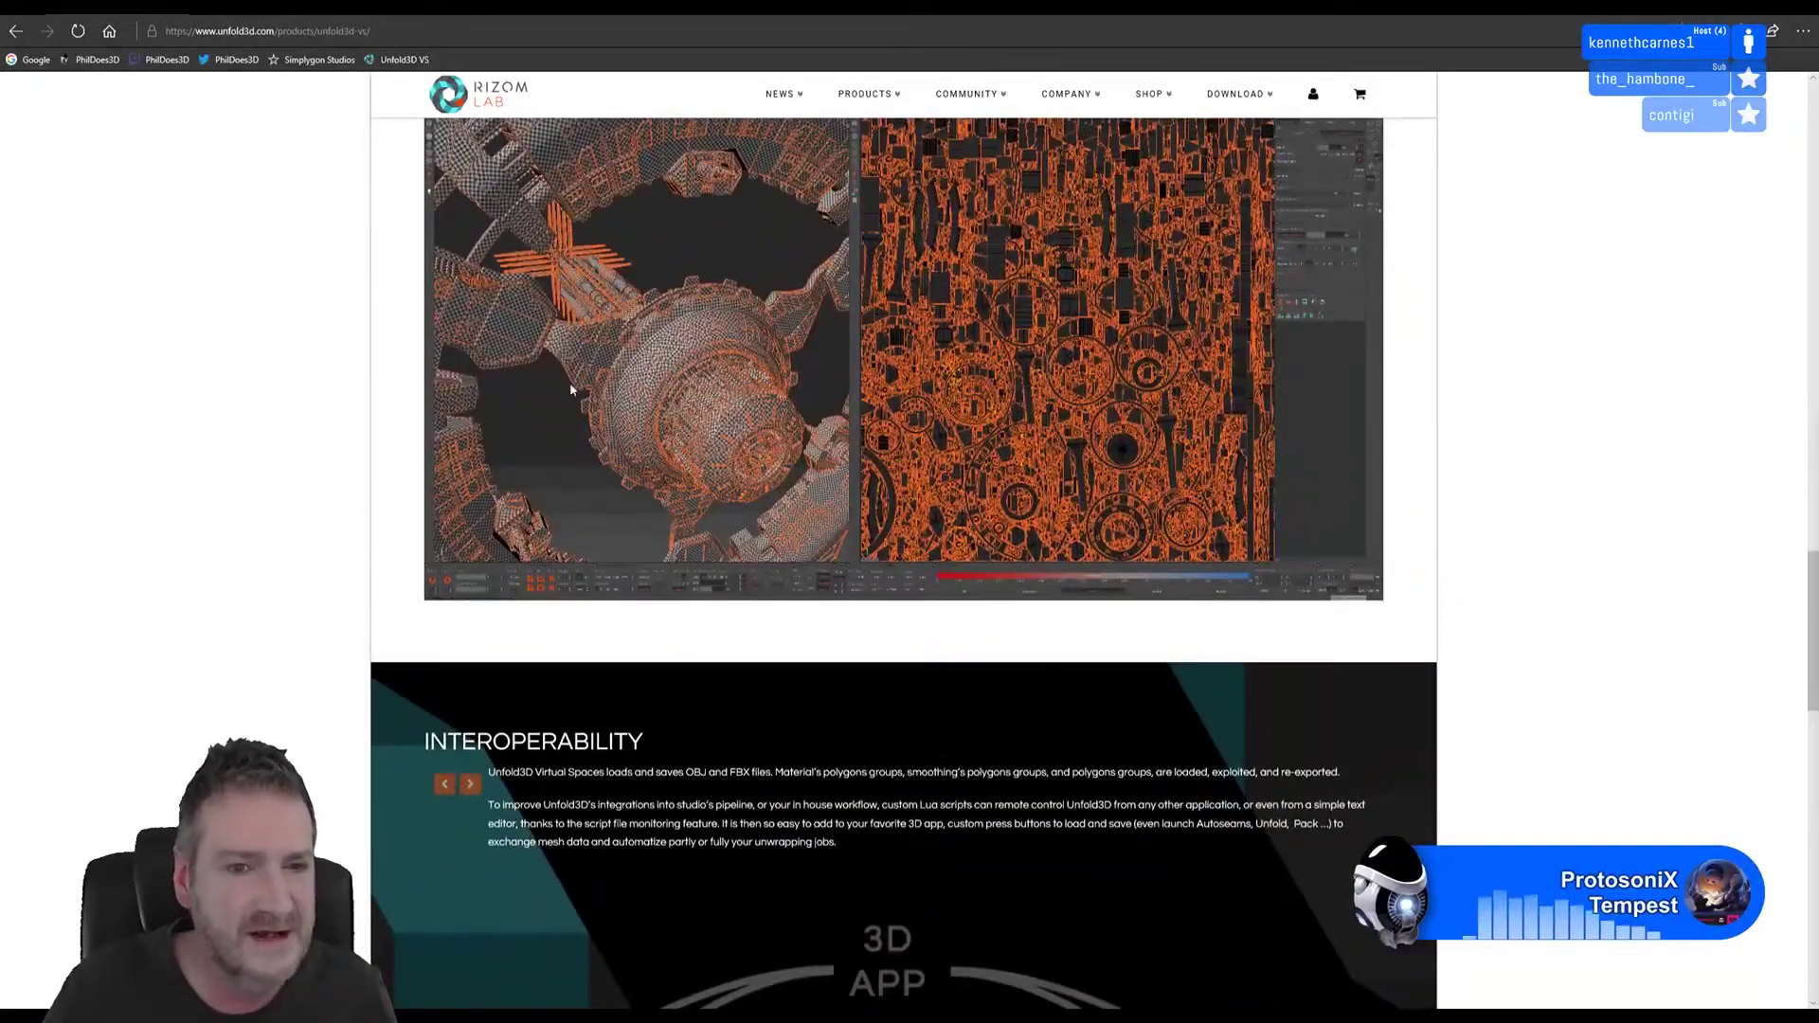
scroll(1311, 458, up, 10)
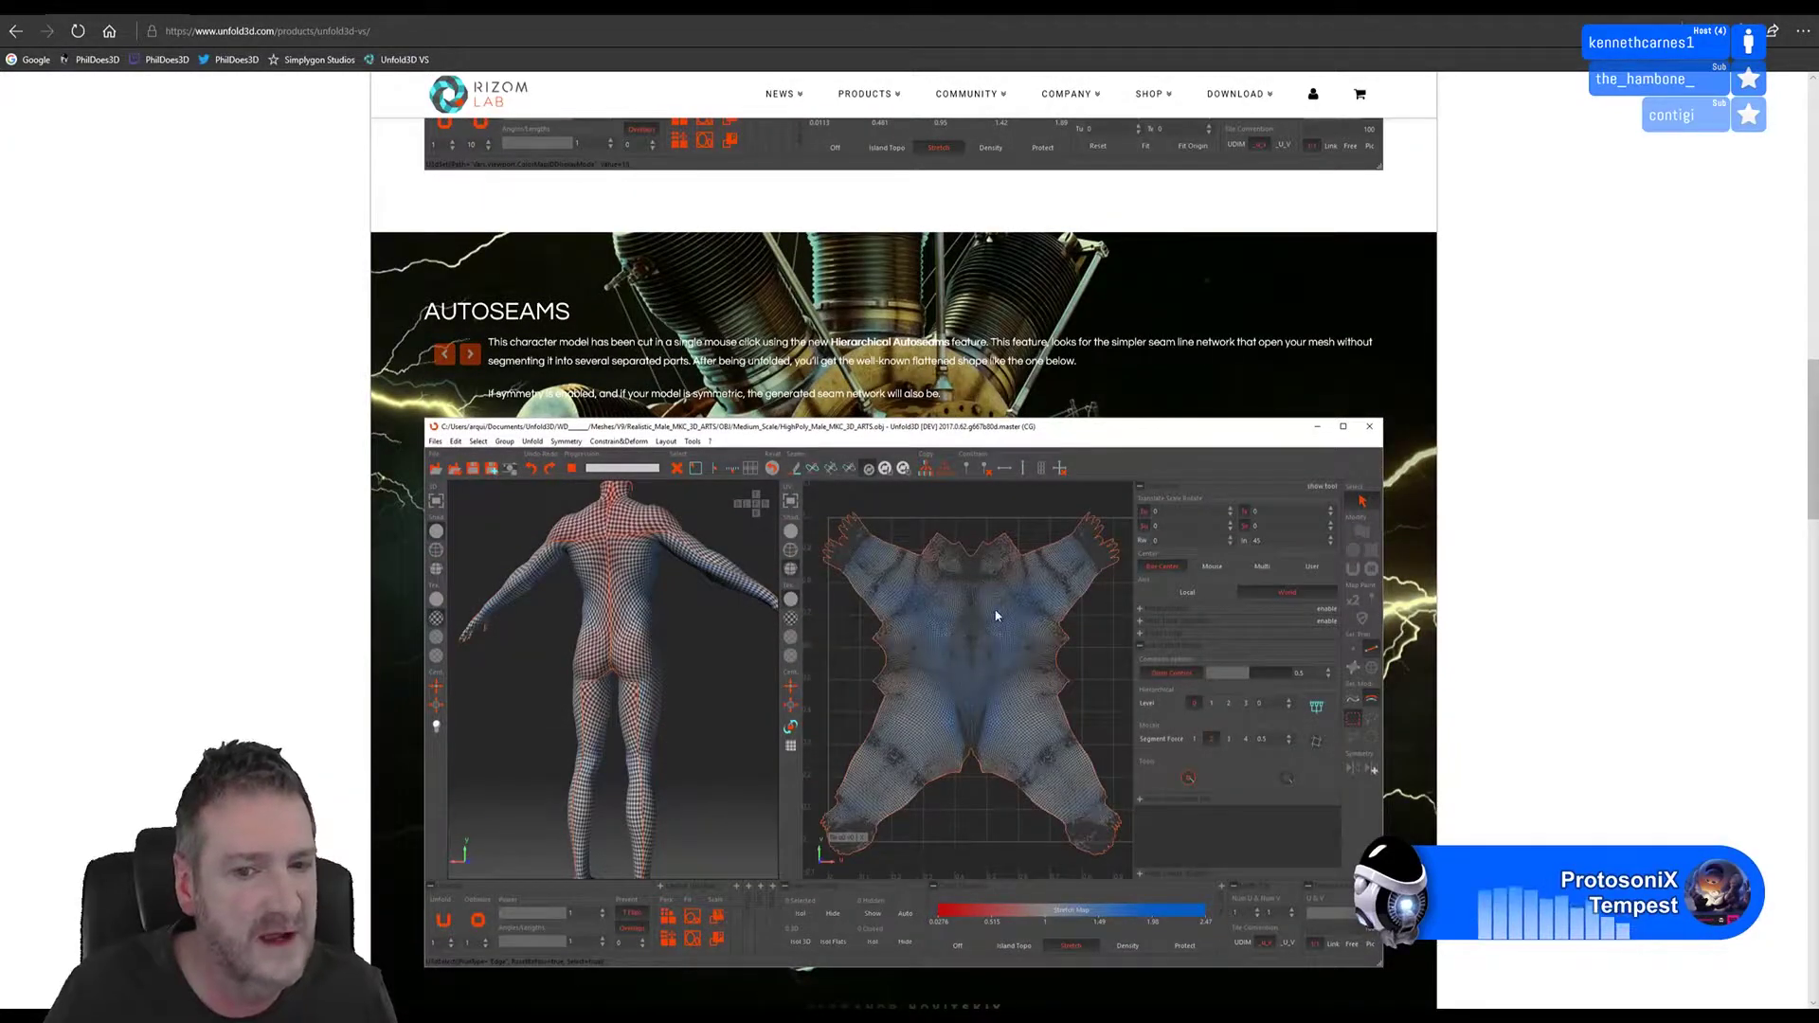
scroll(1024, 547, up, 10)
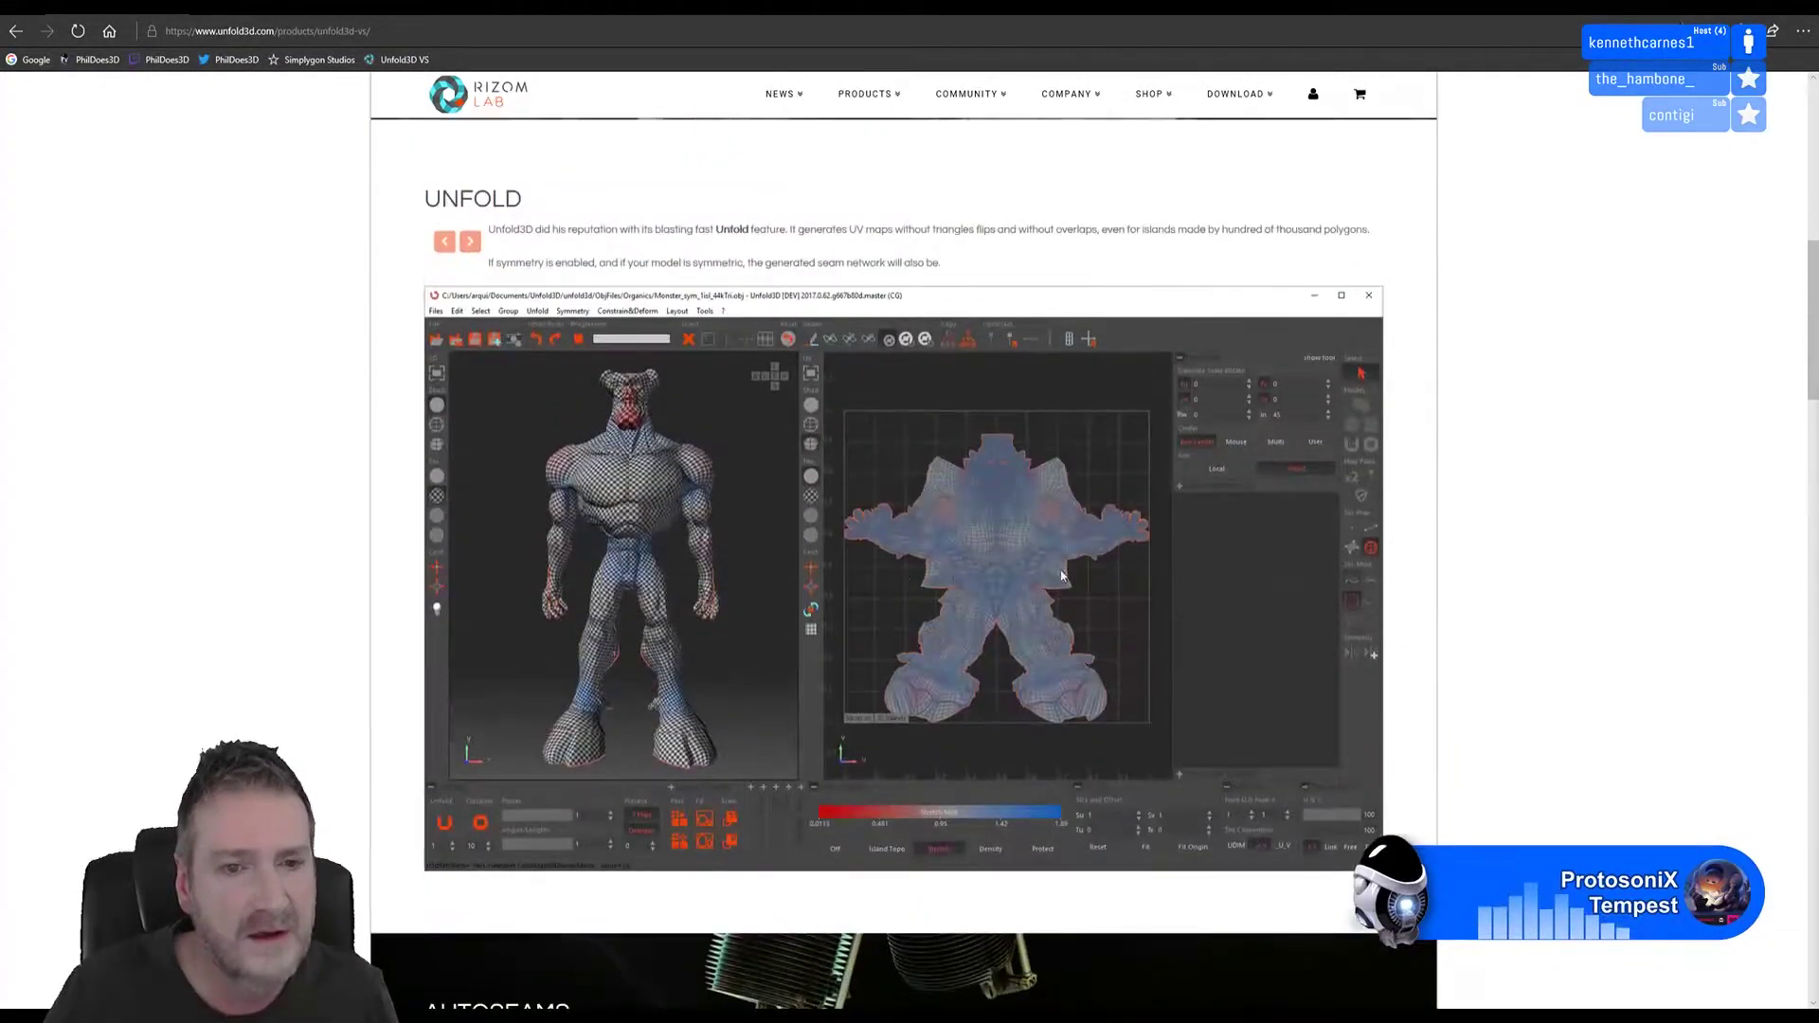
scroll(967, 557, up, 5)
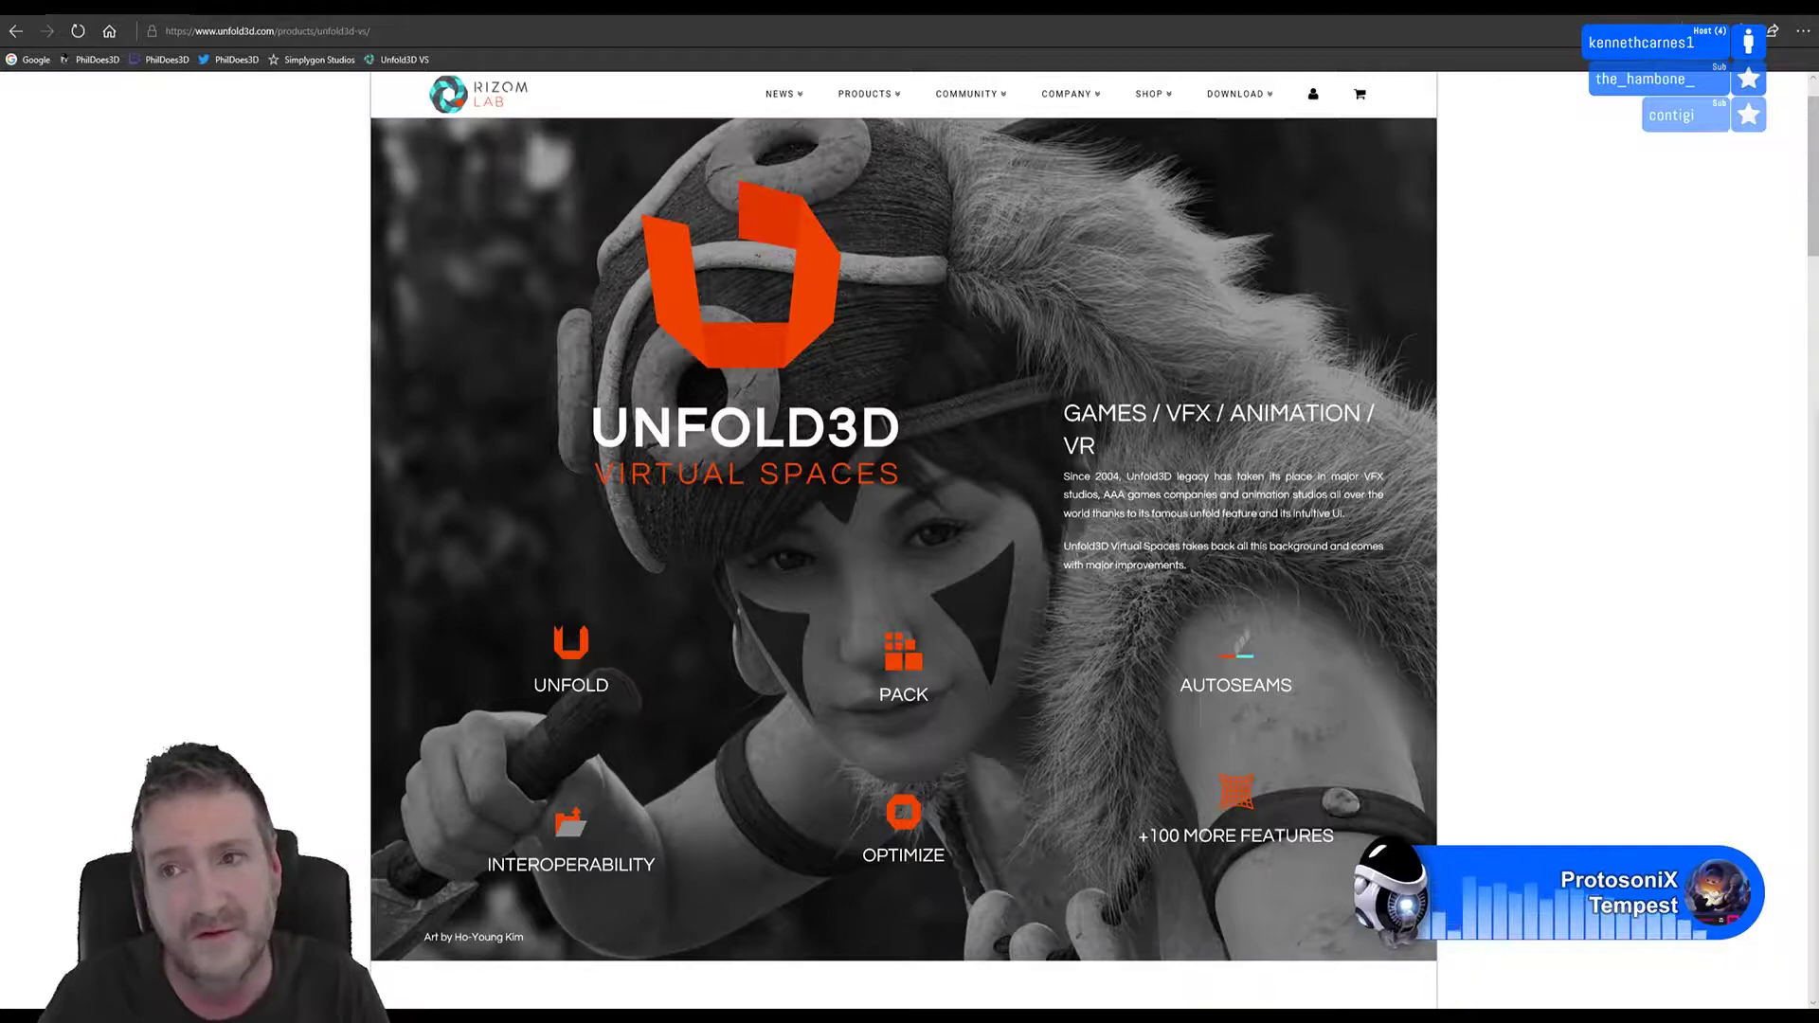
key(alt+Tab)
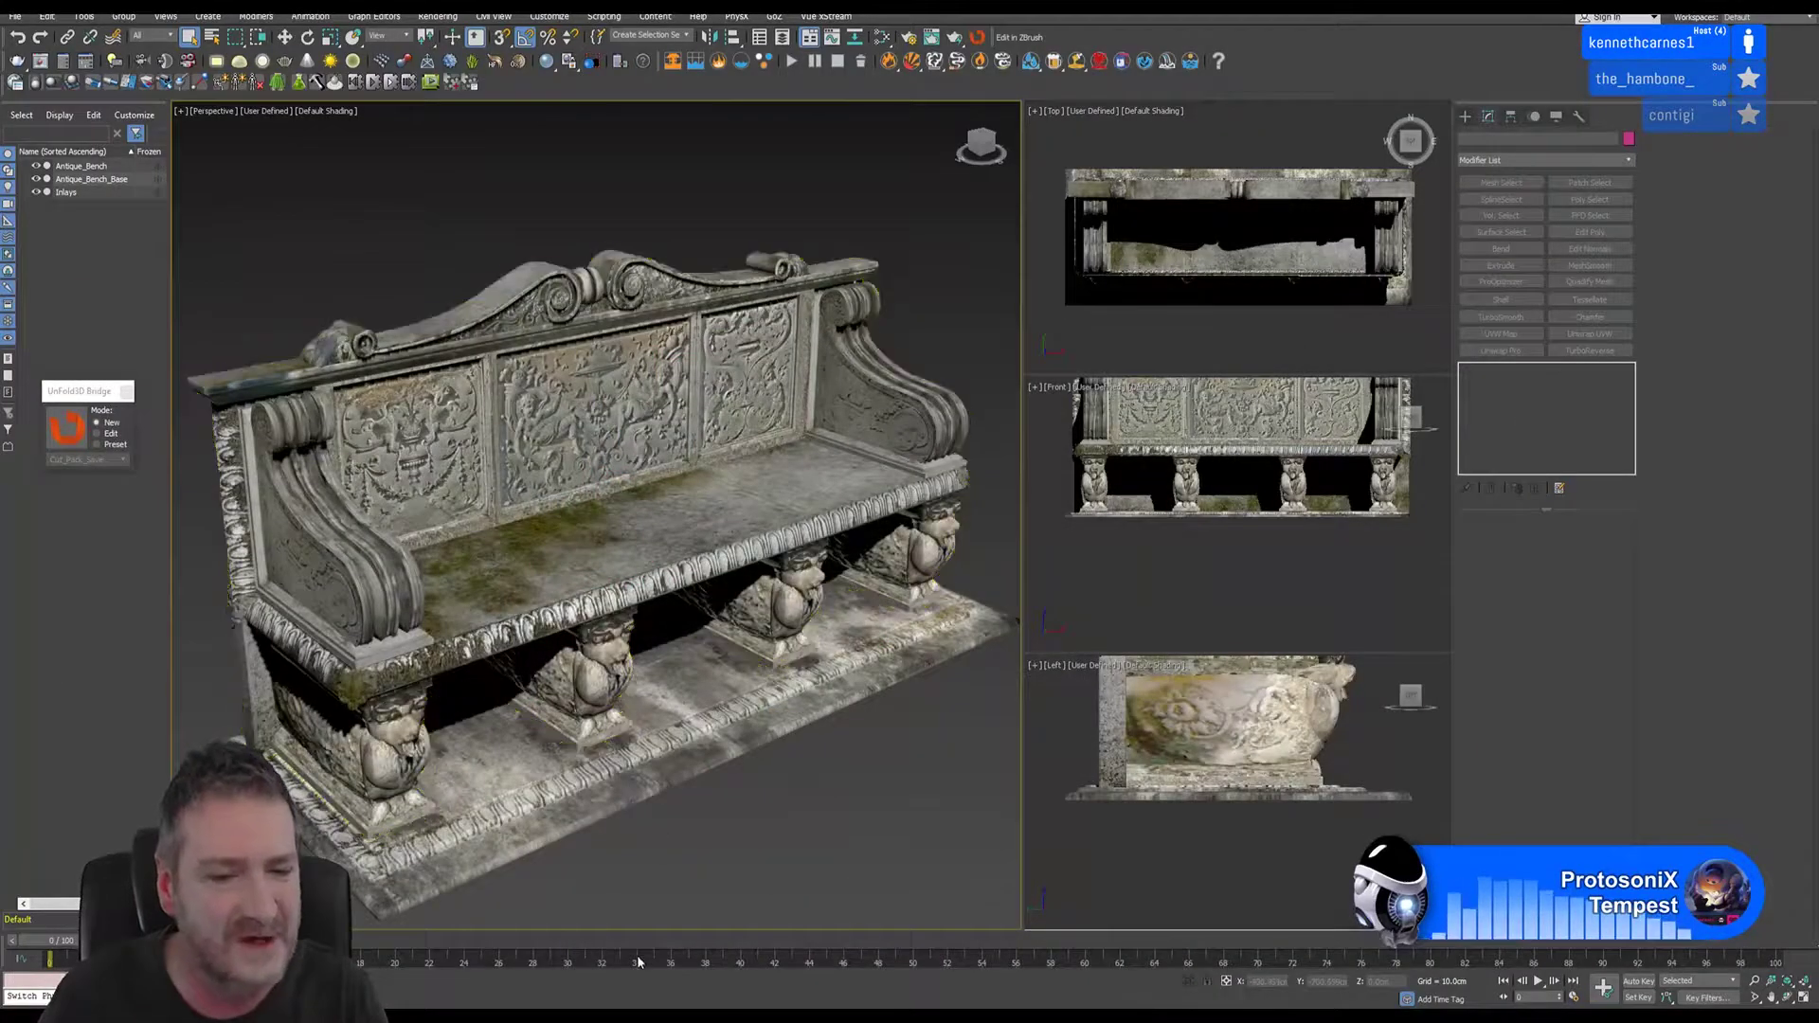
- Cut the left armrest's marked edges into seams, unfold the pieces, and pack them into the 0-1 UV tile
key(alt+Tab)
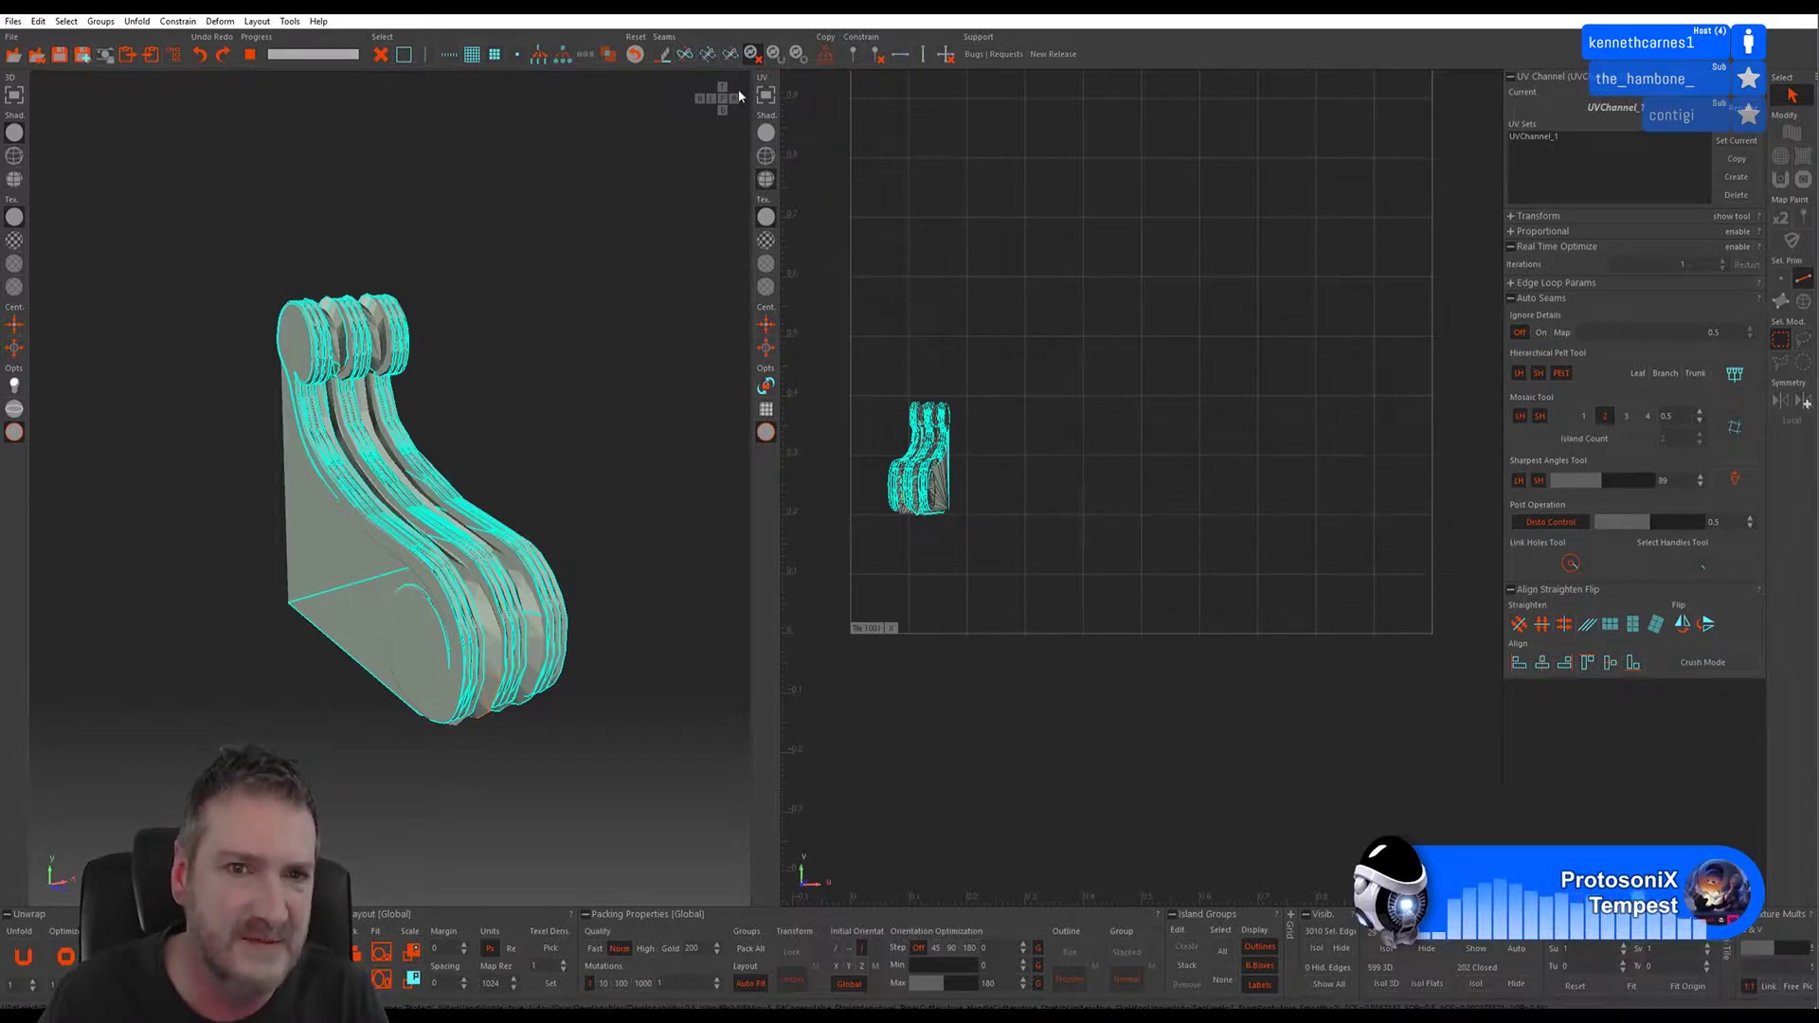
click(664, 64)
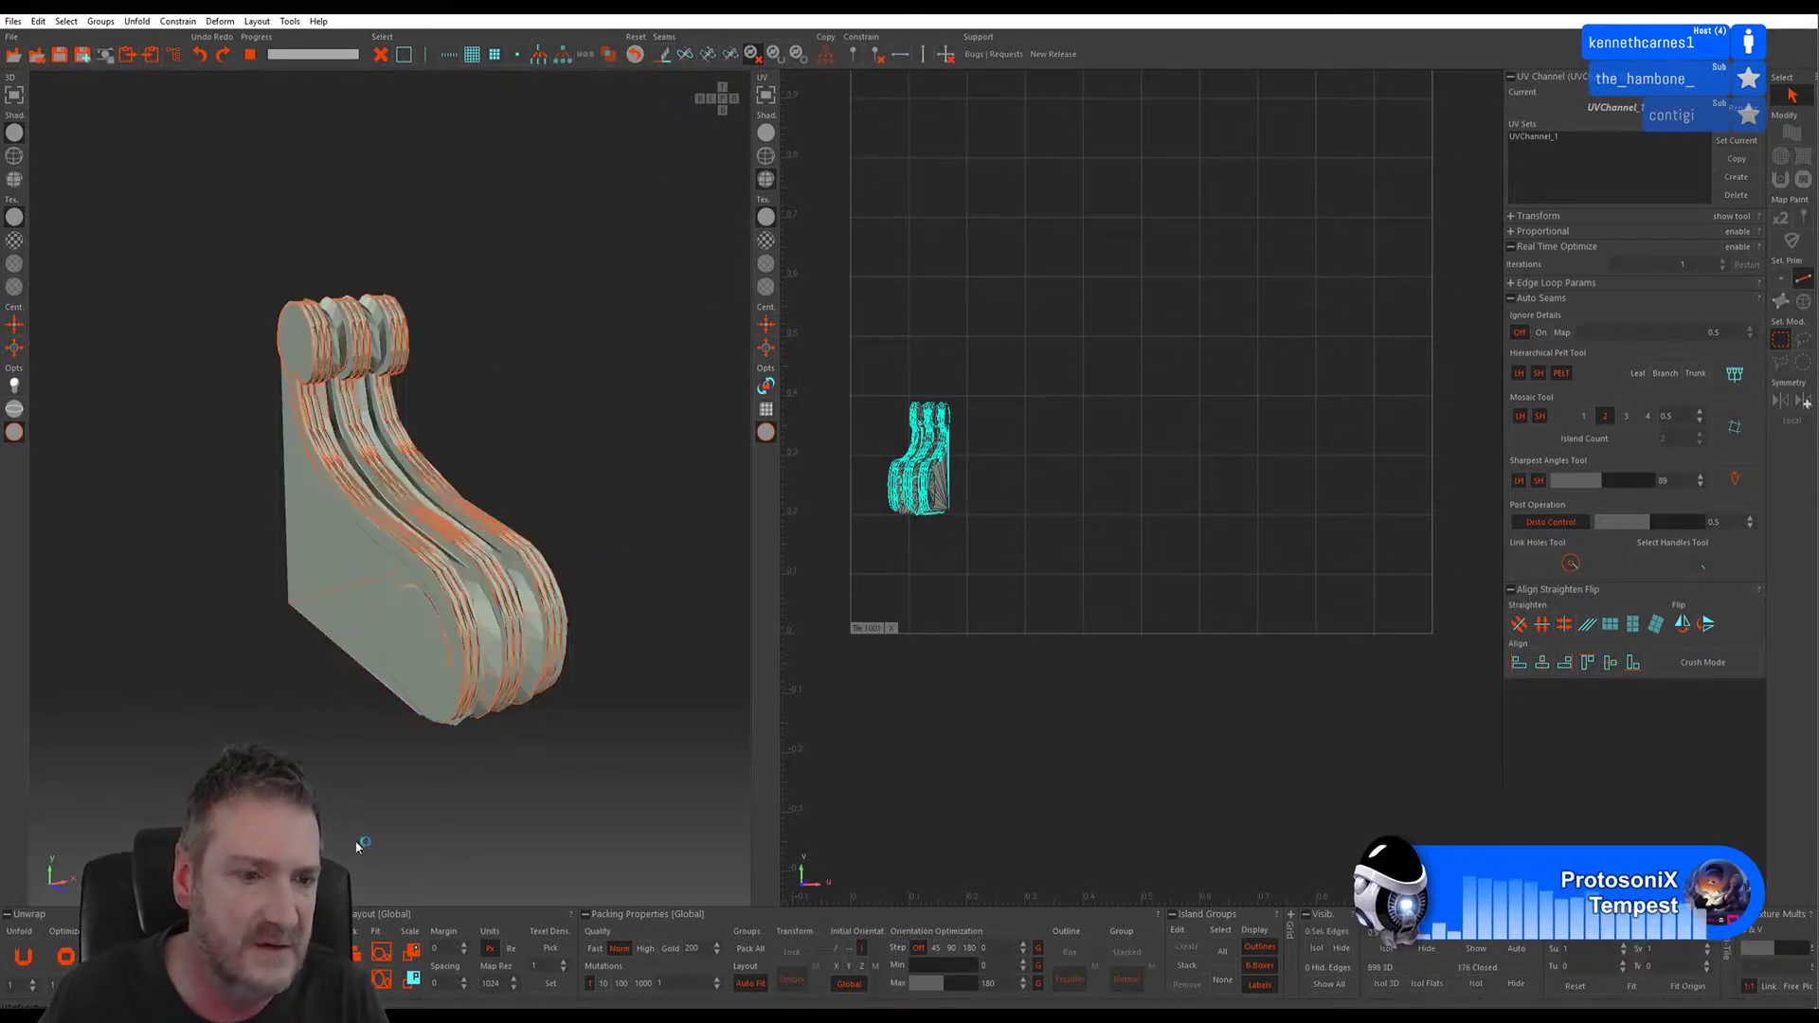
click(24, 958)
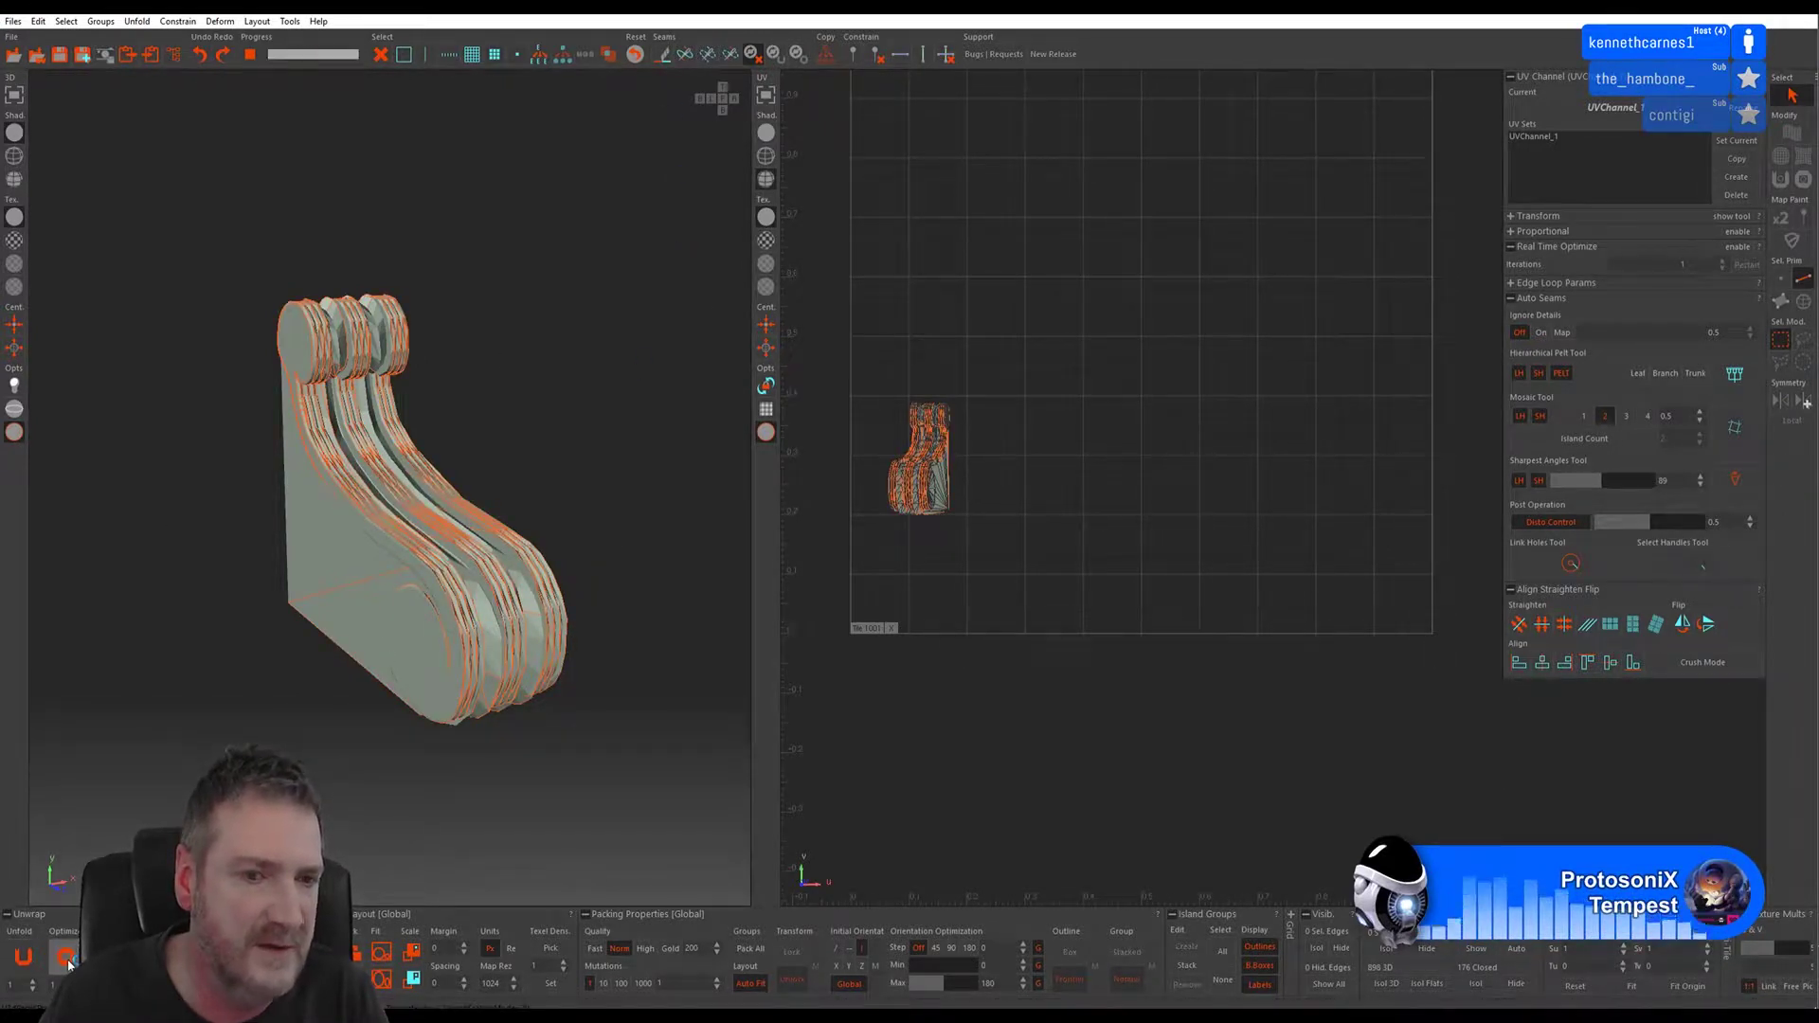
click(65, 957)
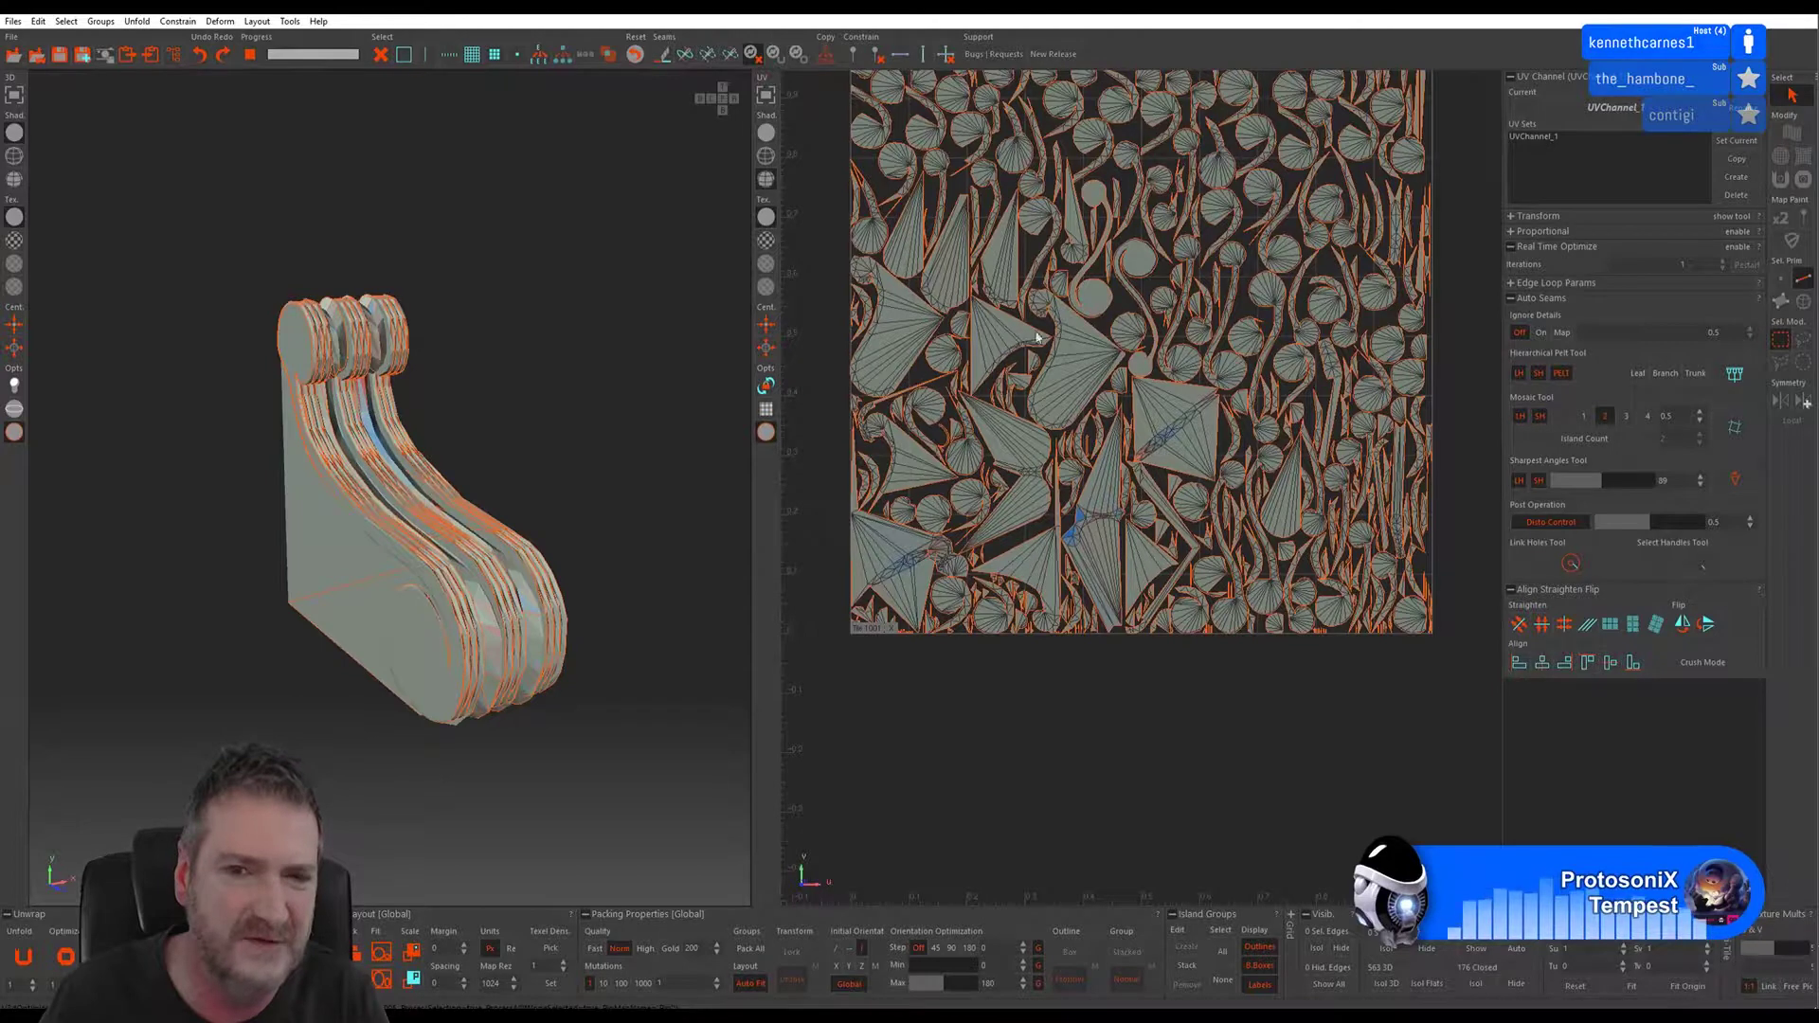
click(14, 240)
mouse_move(271, 702)
middle_down()
mouse_move(151, 669)
mouse_move(219, 633)
mouse_move(253, 718)
mouse_move(135, 608)
mouse_move(237, 725)
middle_up()
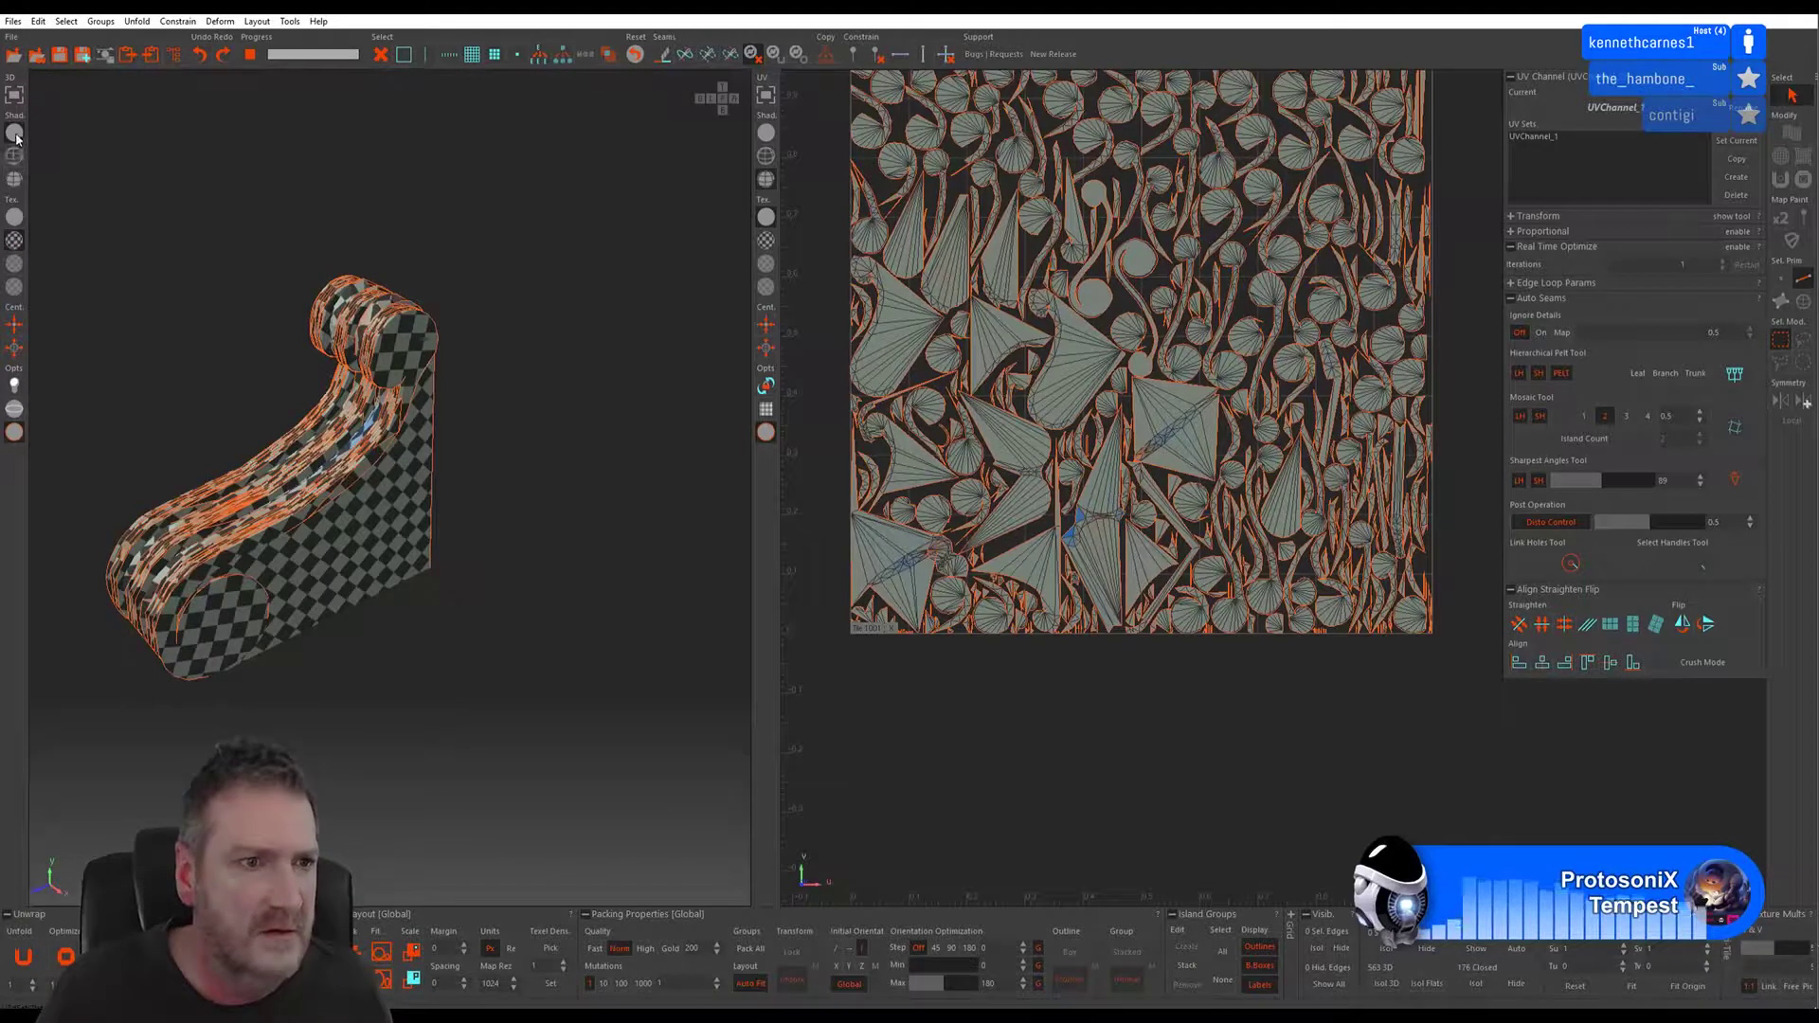
click(16, 242)
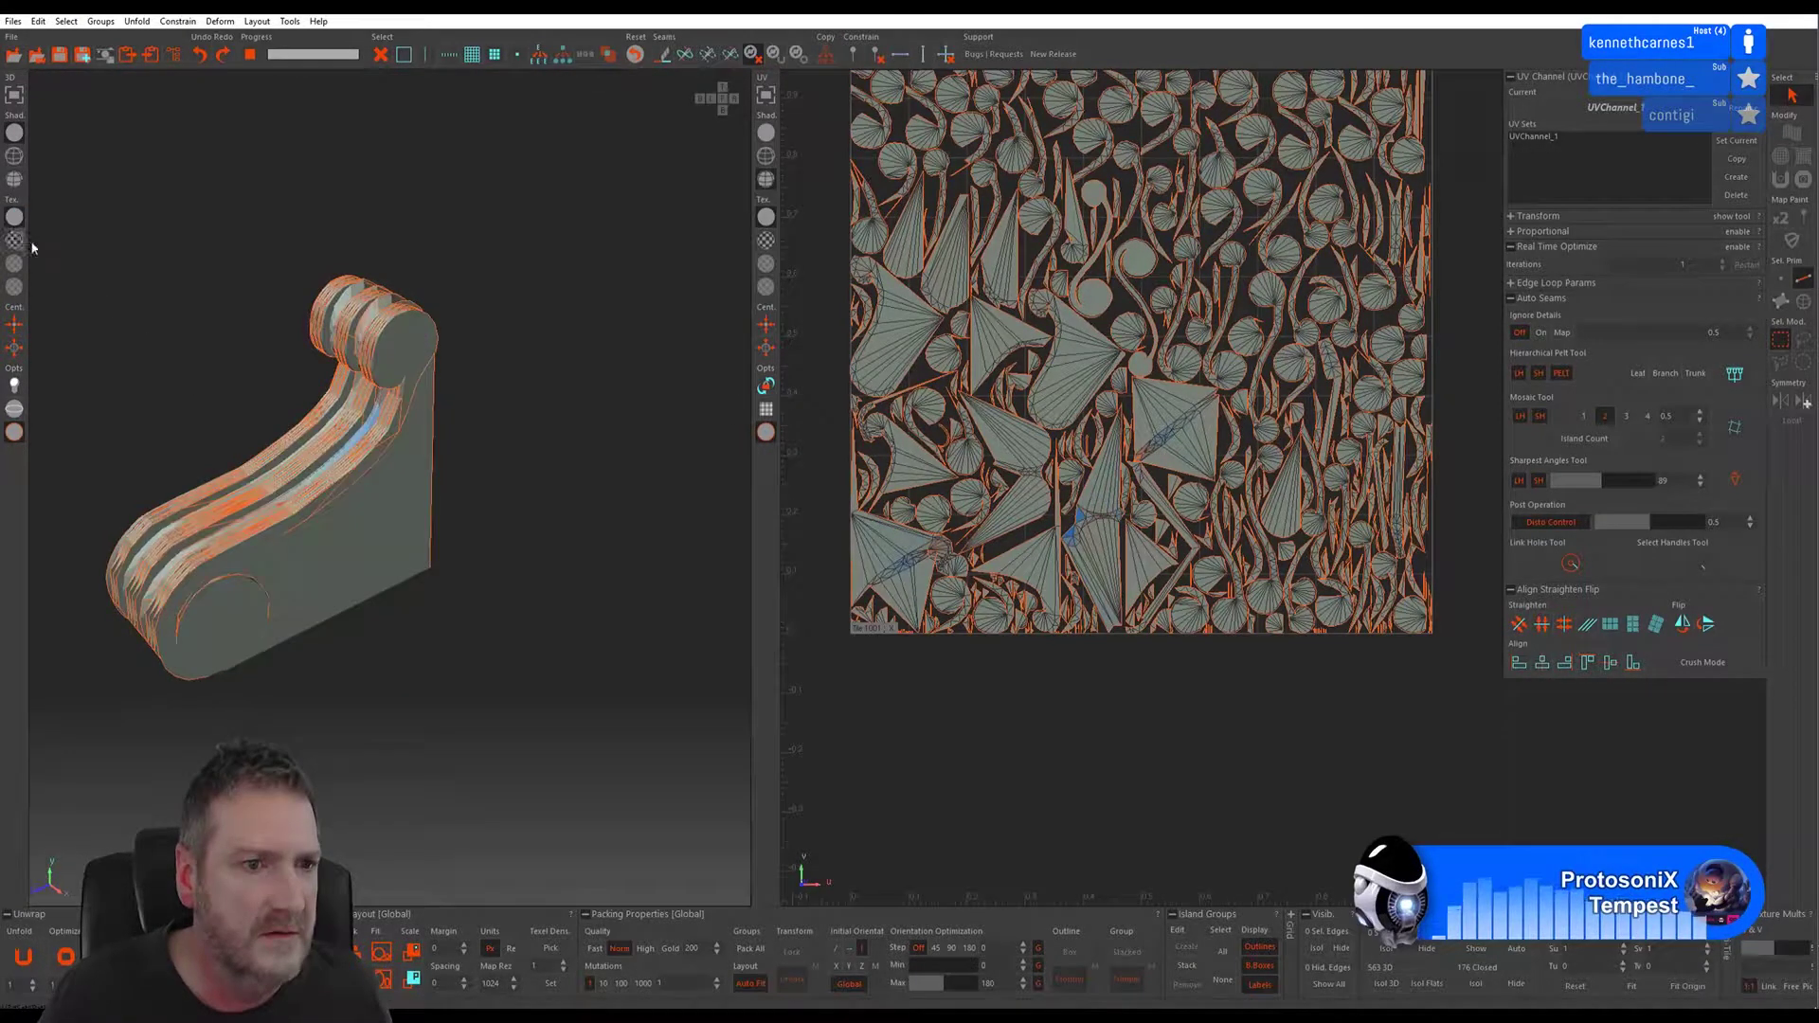
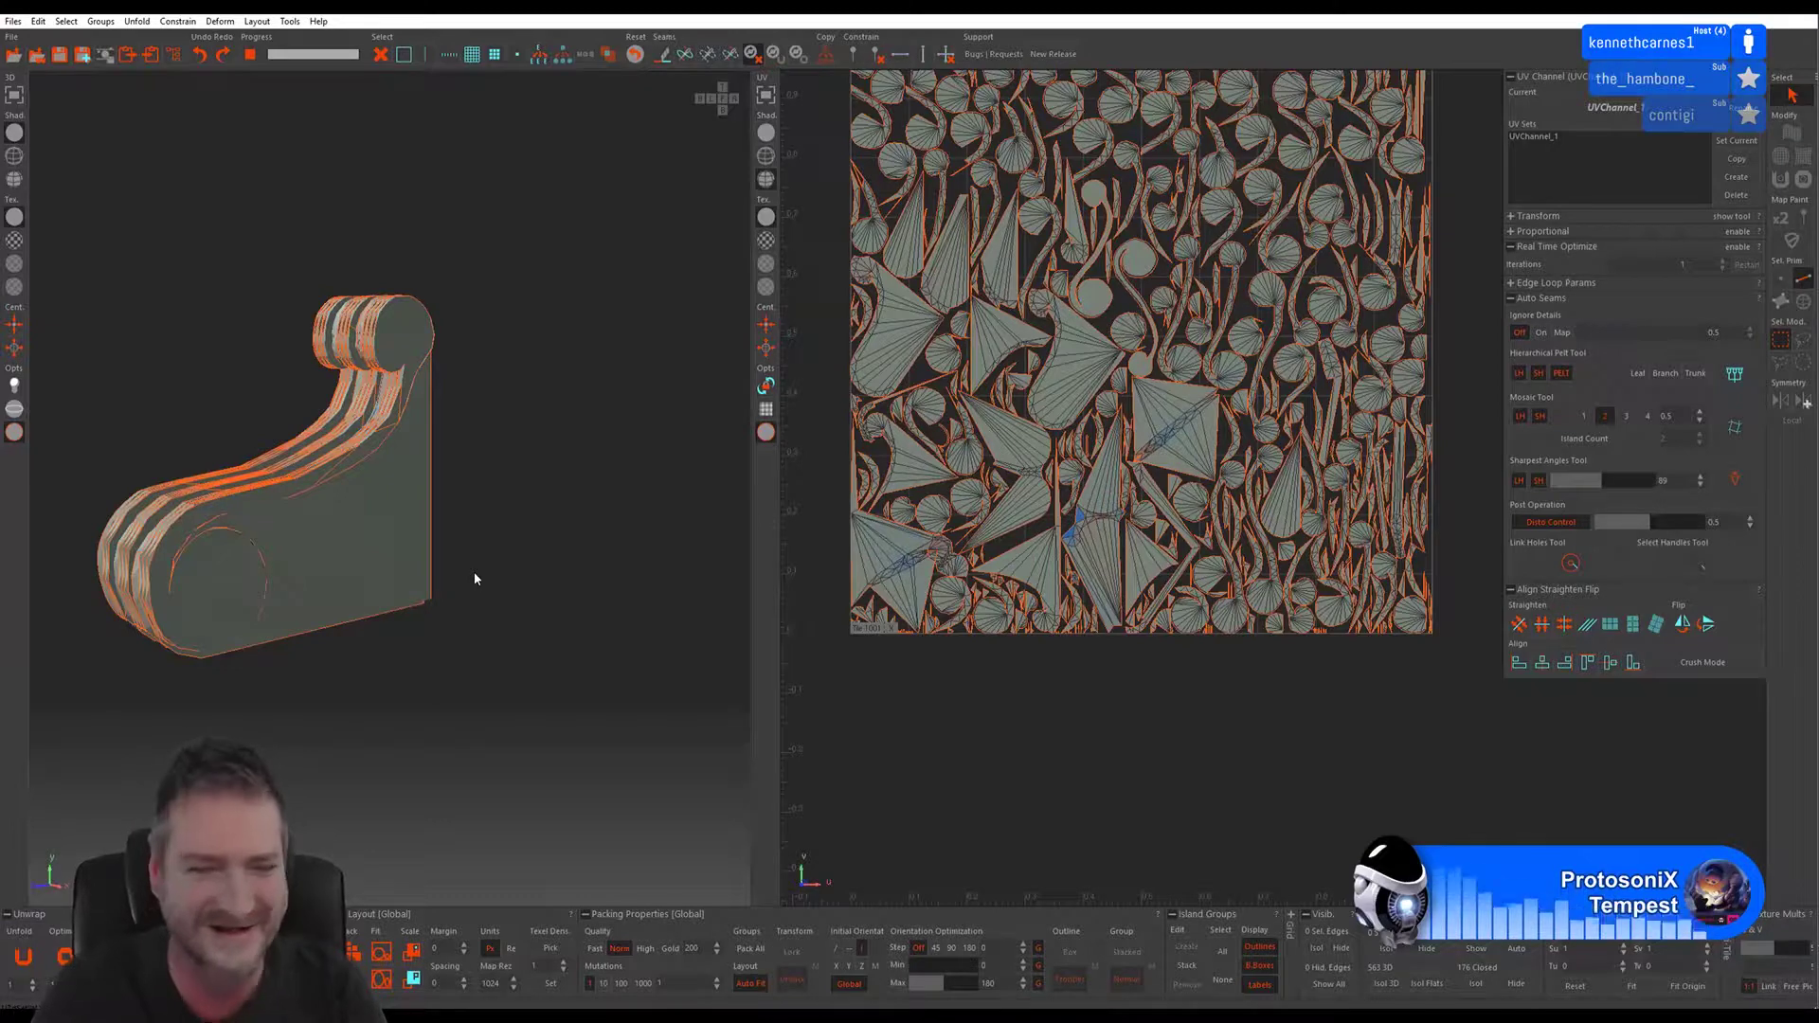
- Save the packed UV layout from the Files menu so it returns to 3ds Max
click(13, 21)
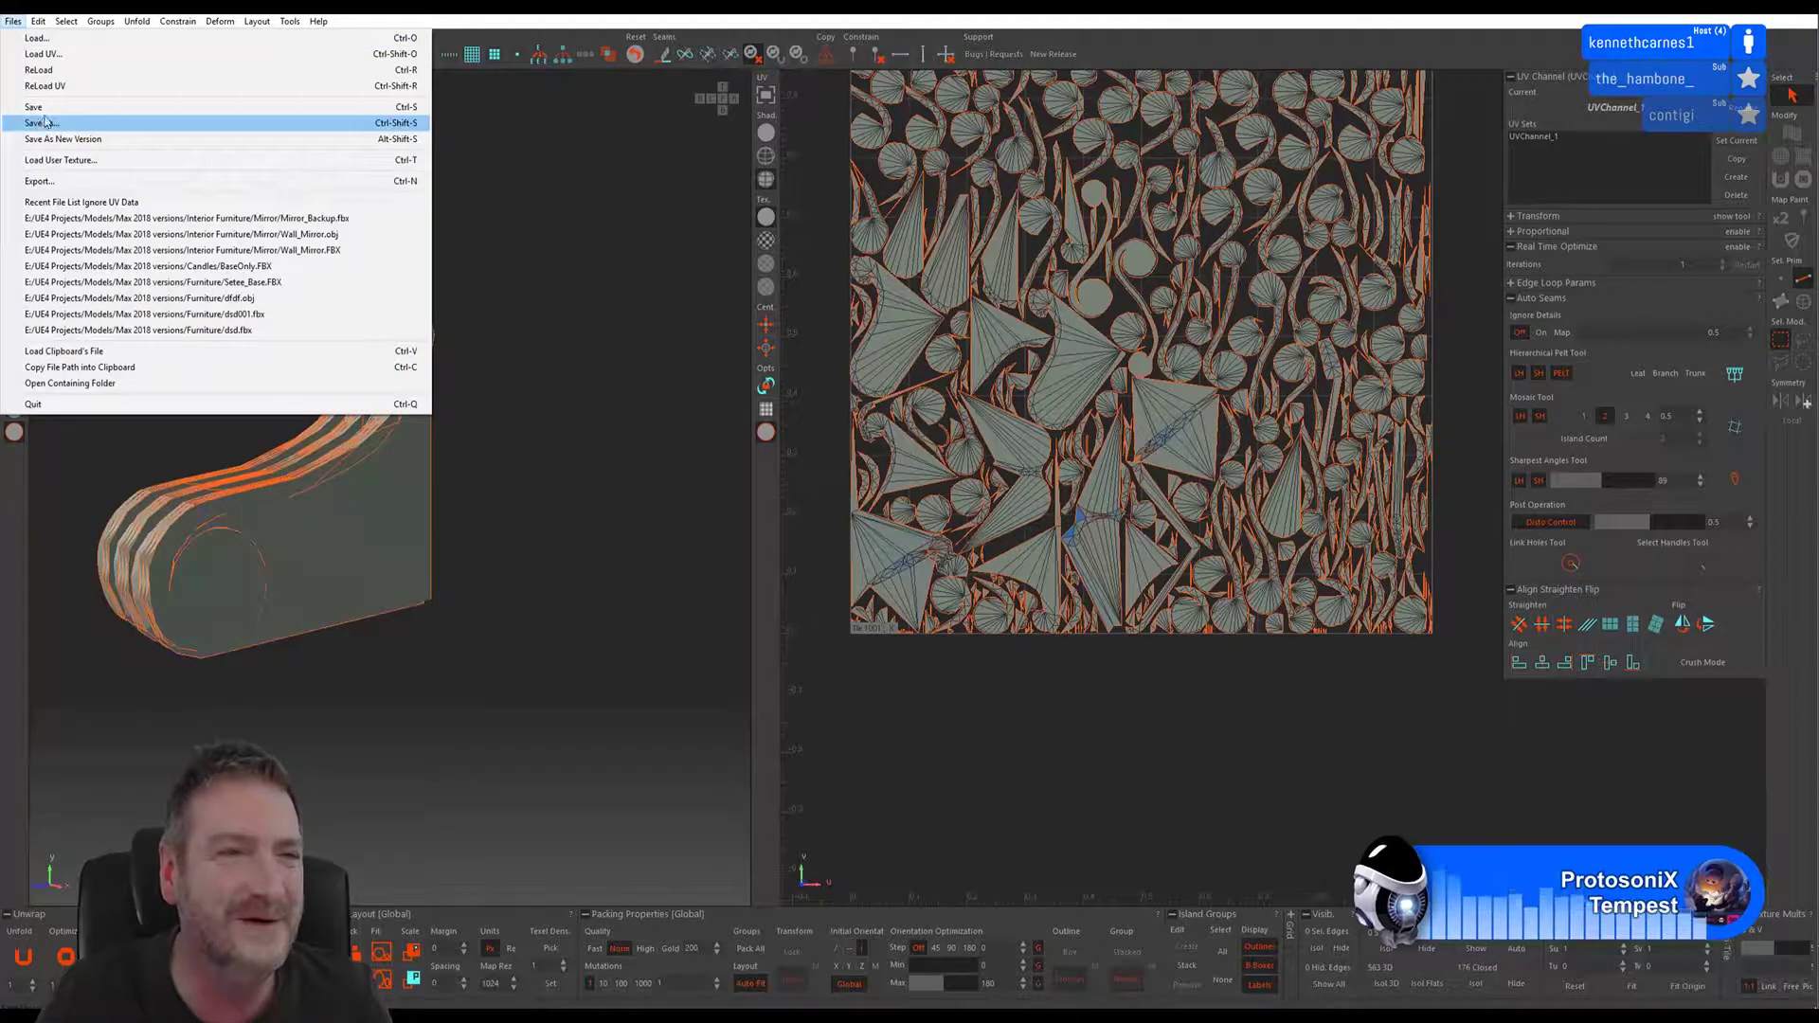
click(42, 108)
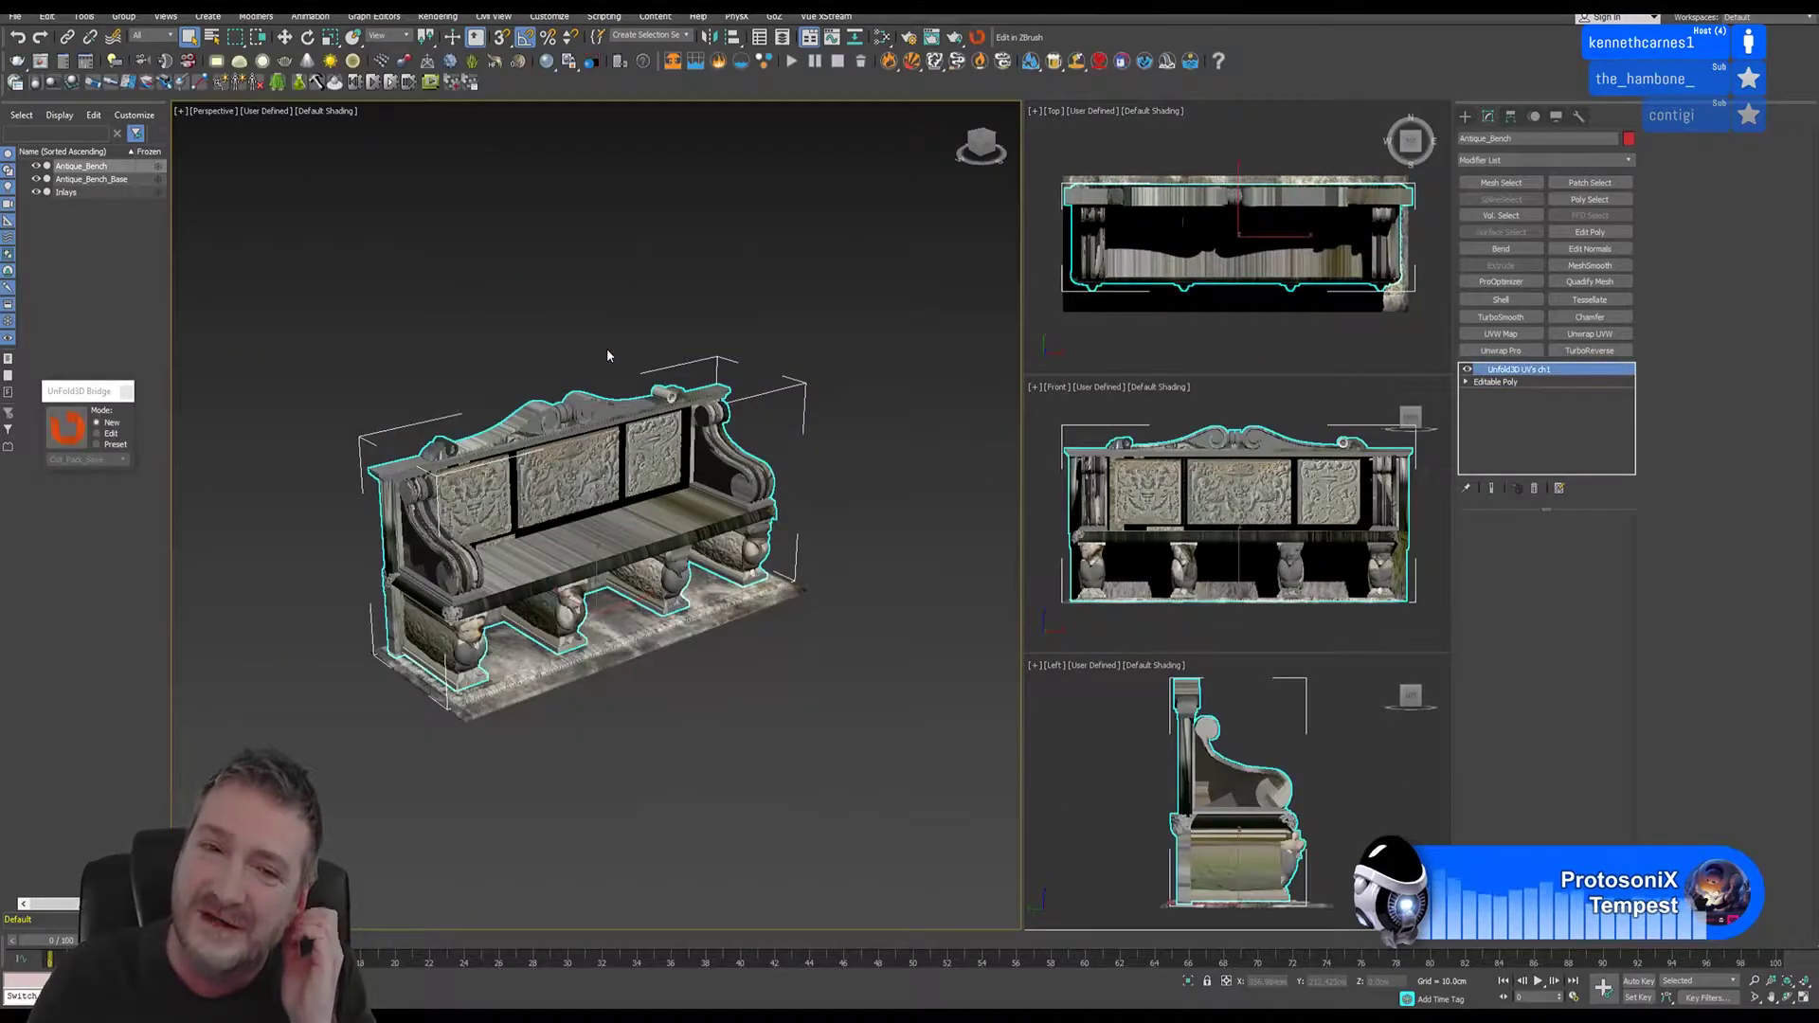
- Delete the UnFold3D UV modifier and relaunch the bridge in New mode with the bench
click(17, 38)
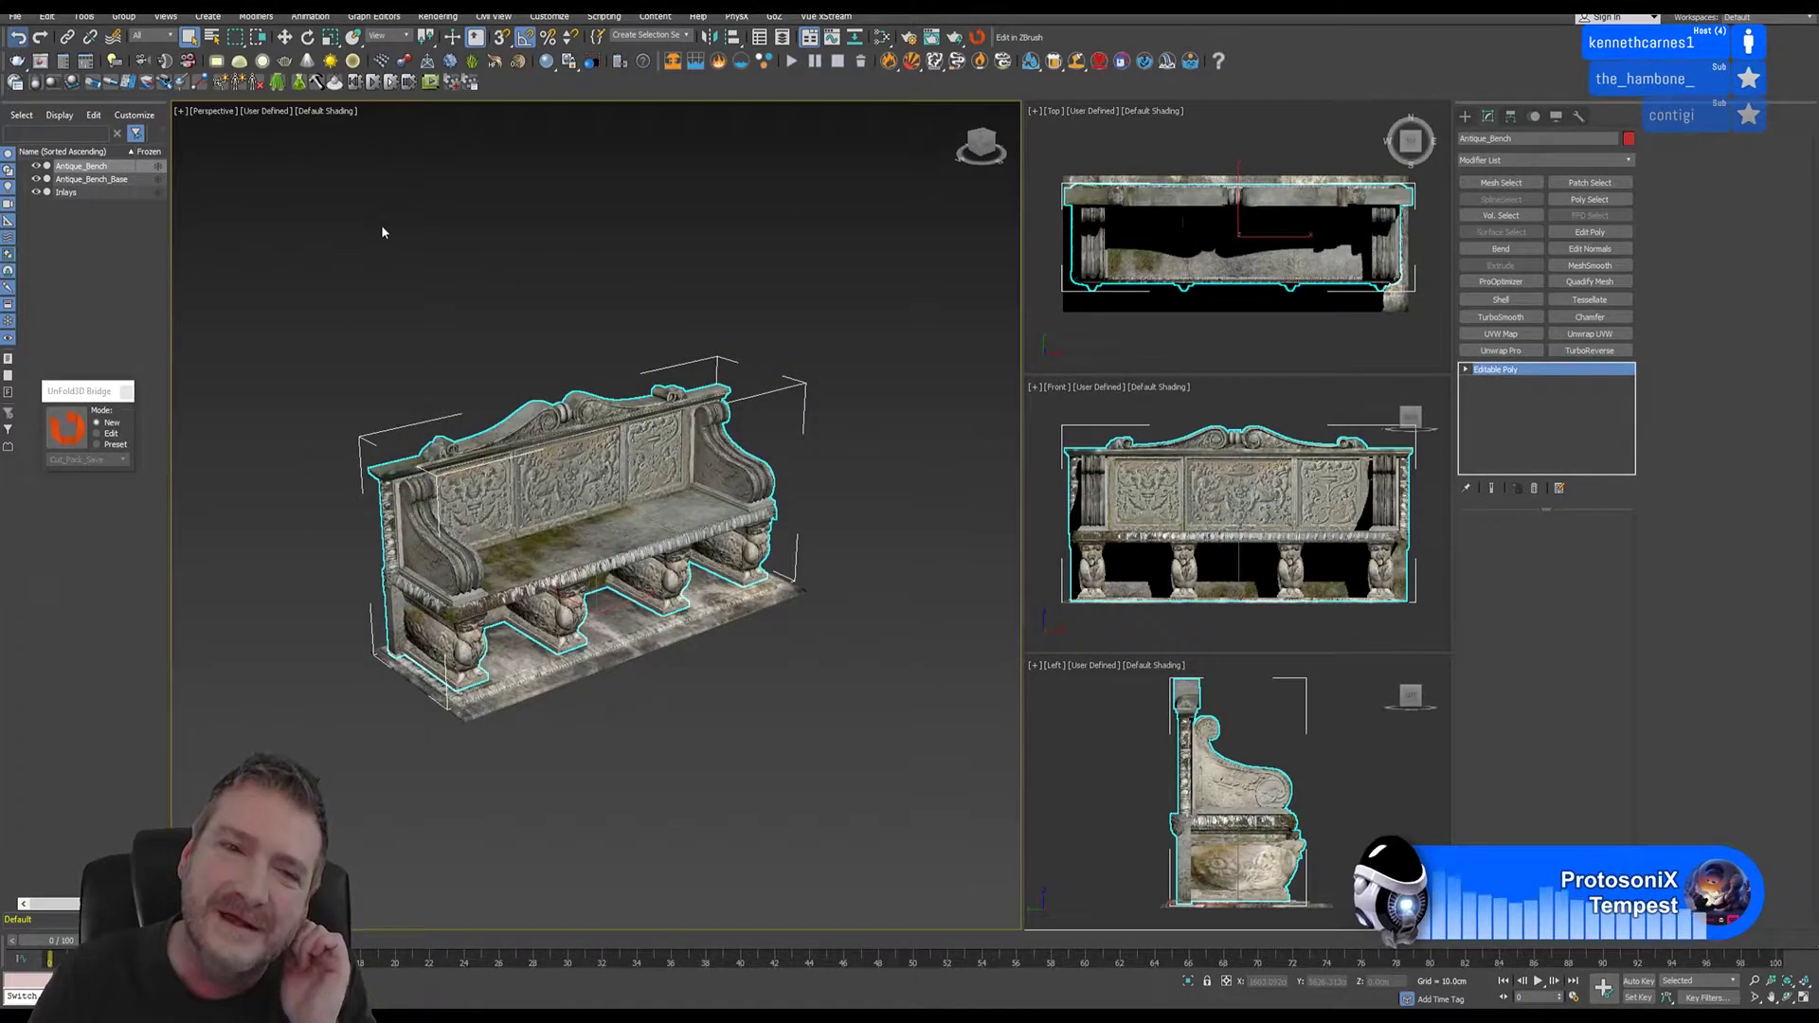
click(76, 433)
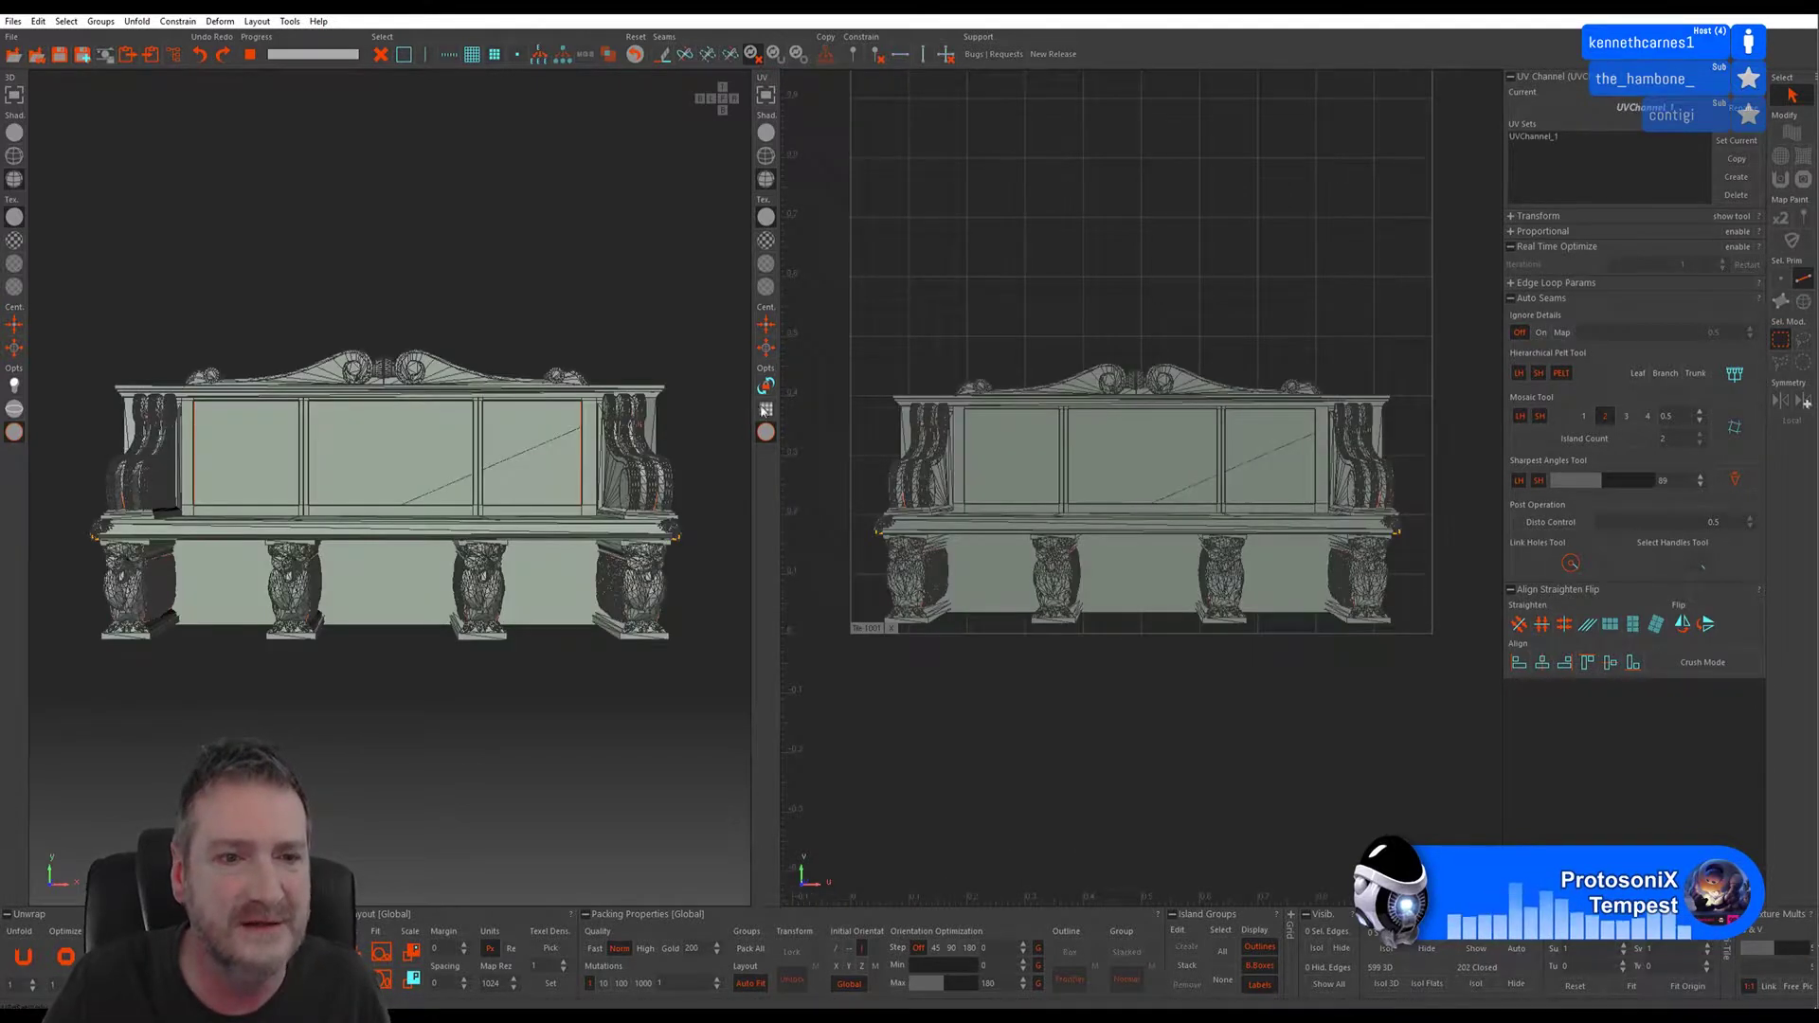
- Turn off wireframe, create UV set 'UVChannel2', then close the crashed Unfold3D
click(12, 130)
middle_drag(149, 325, 281, 351)
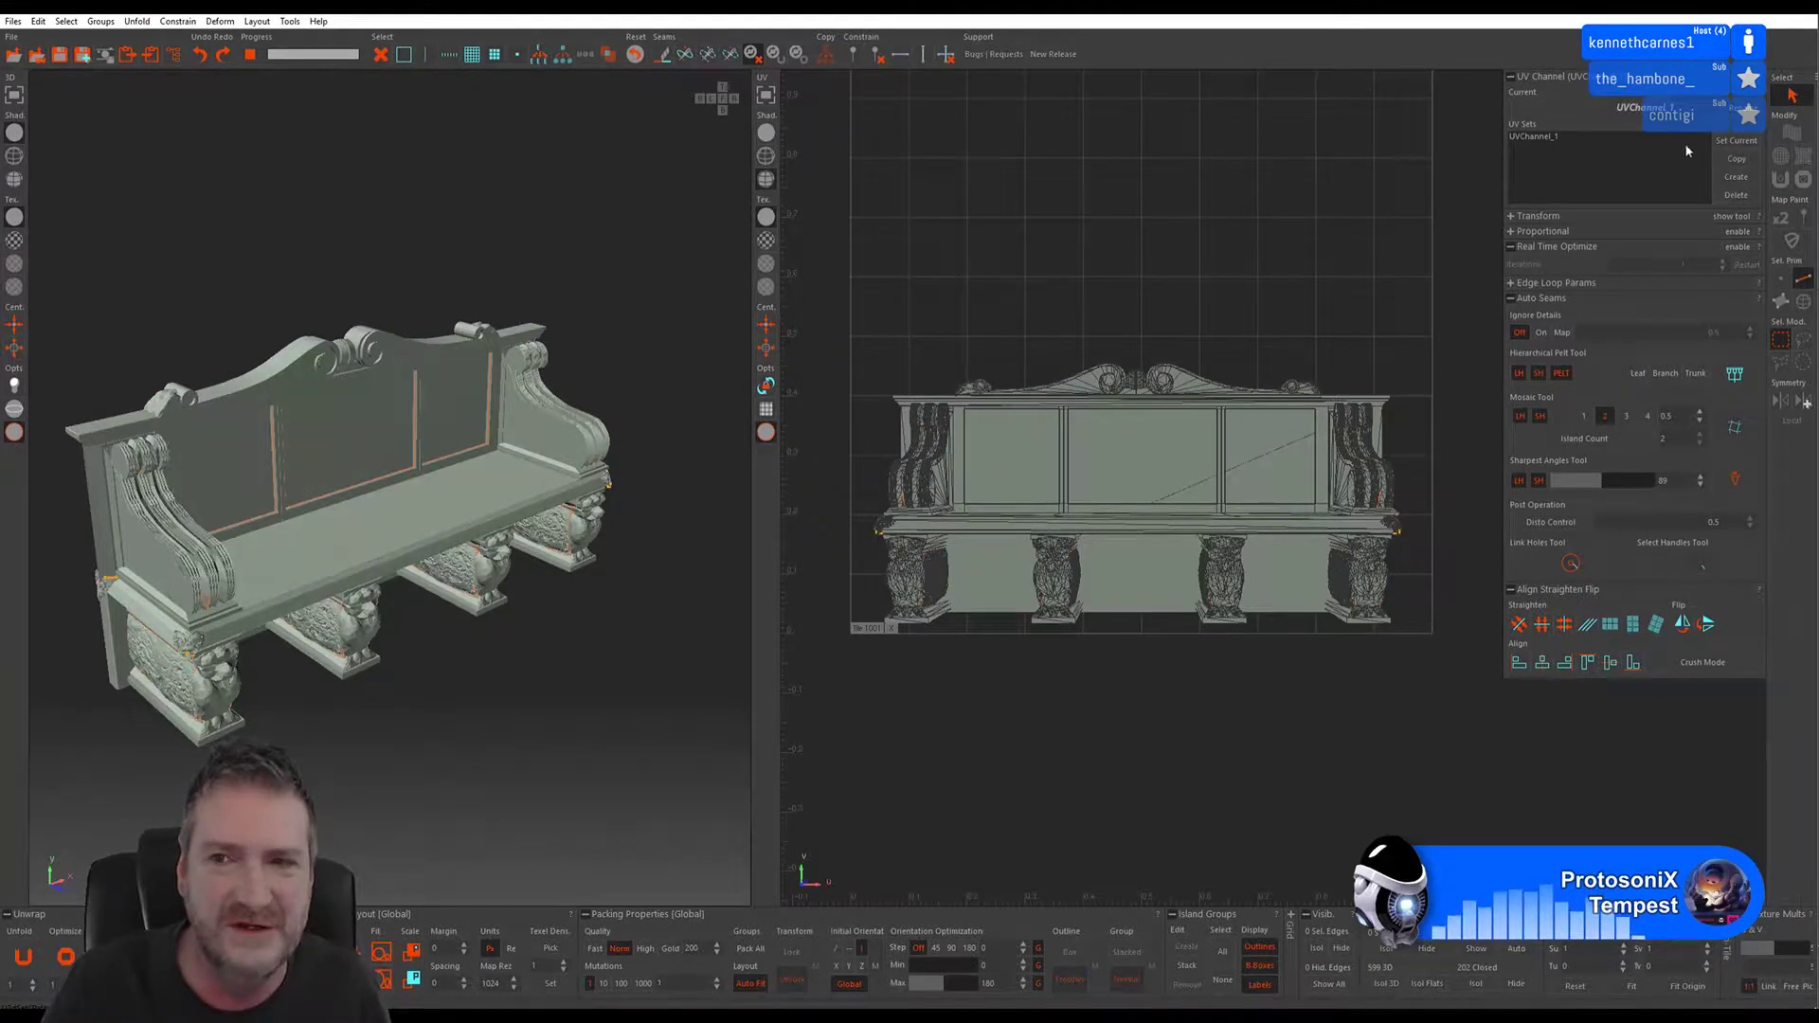
click(1736, 177)
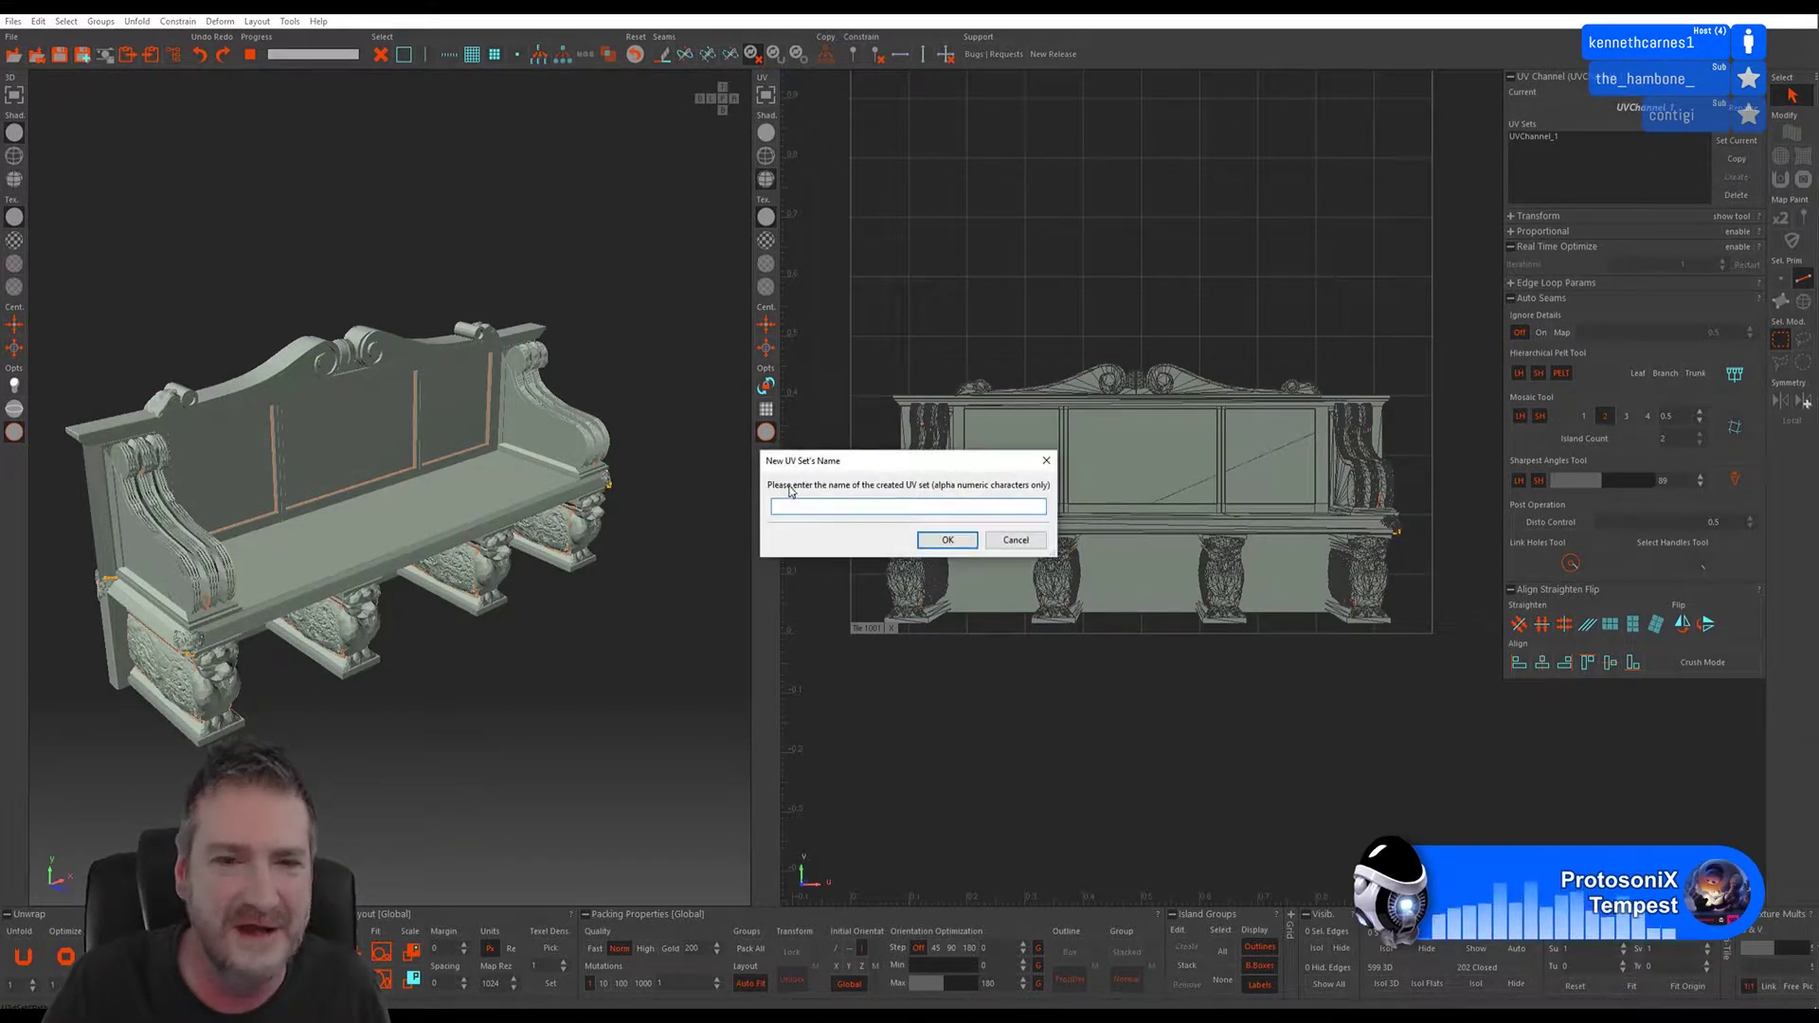
text(U)
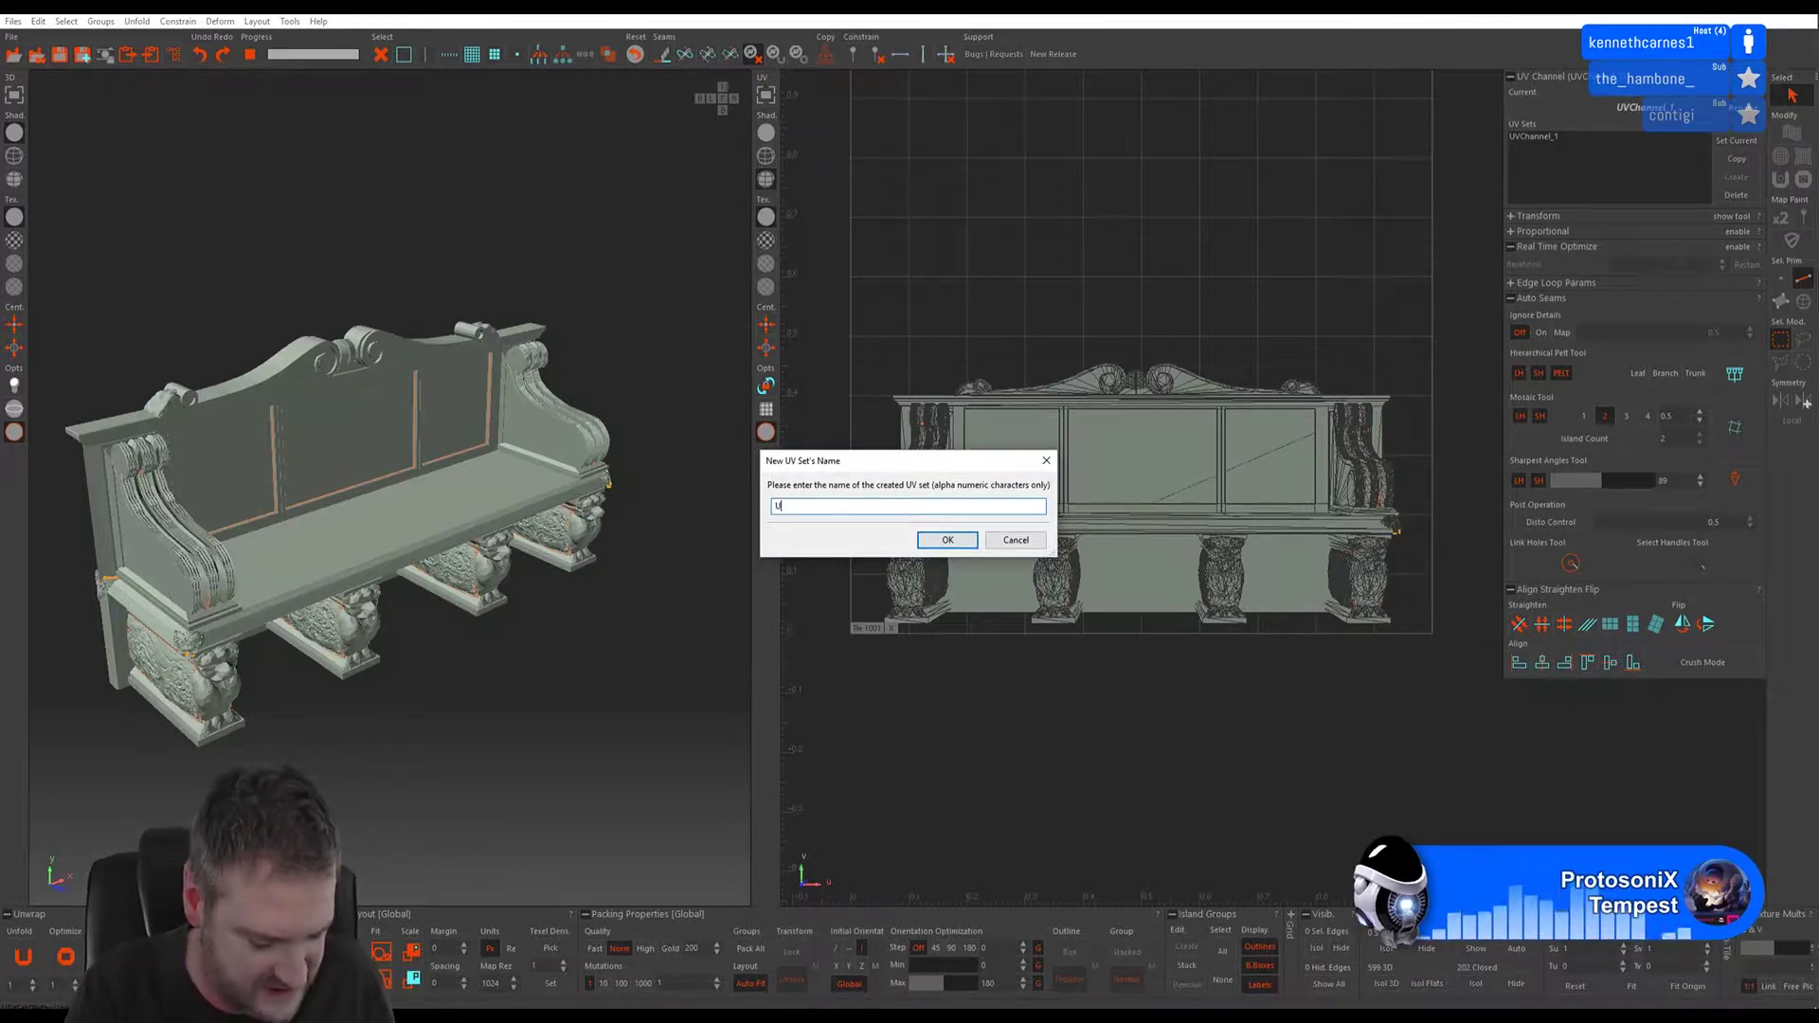
text(VChannel2)
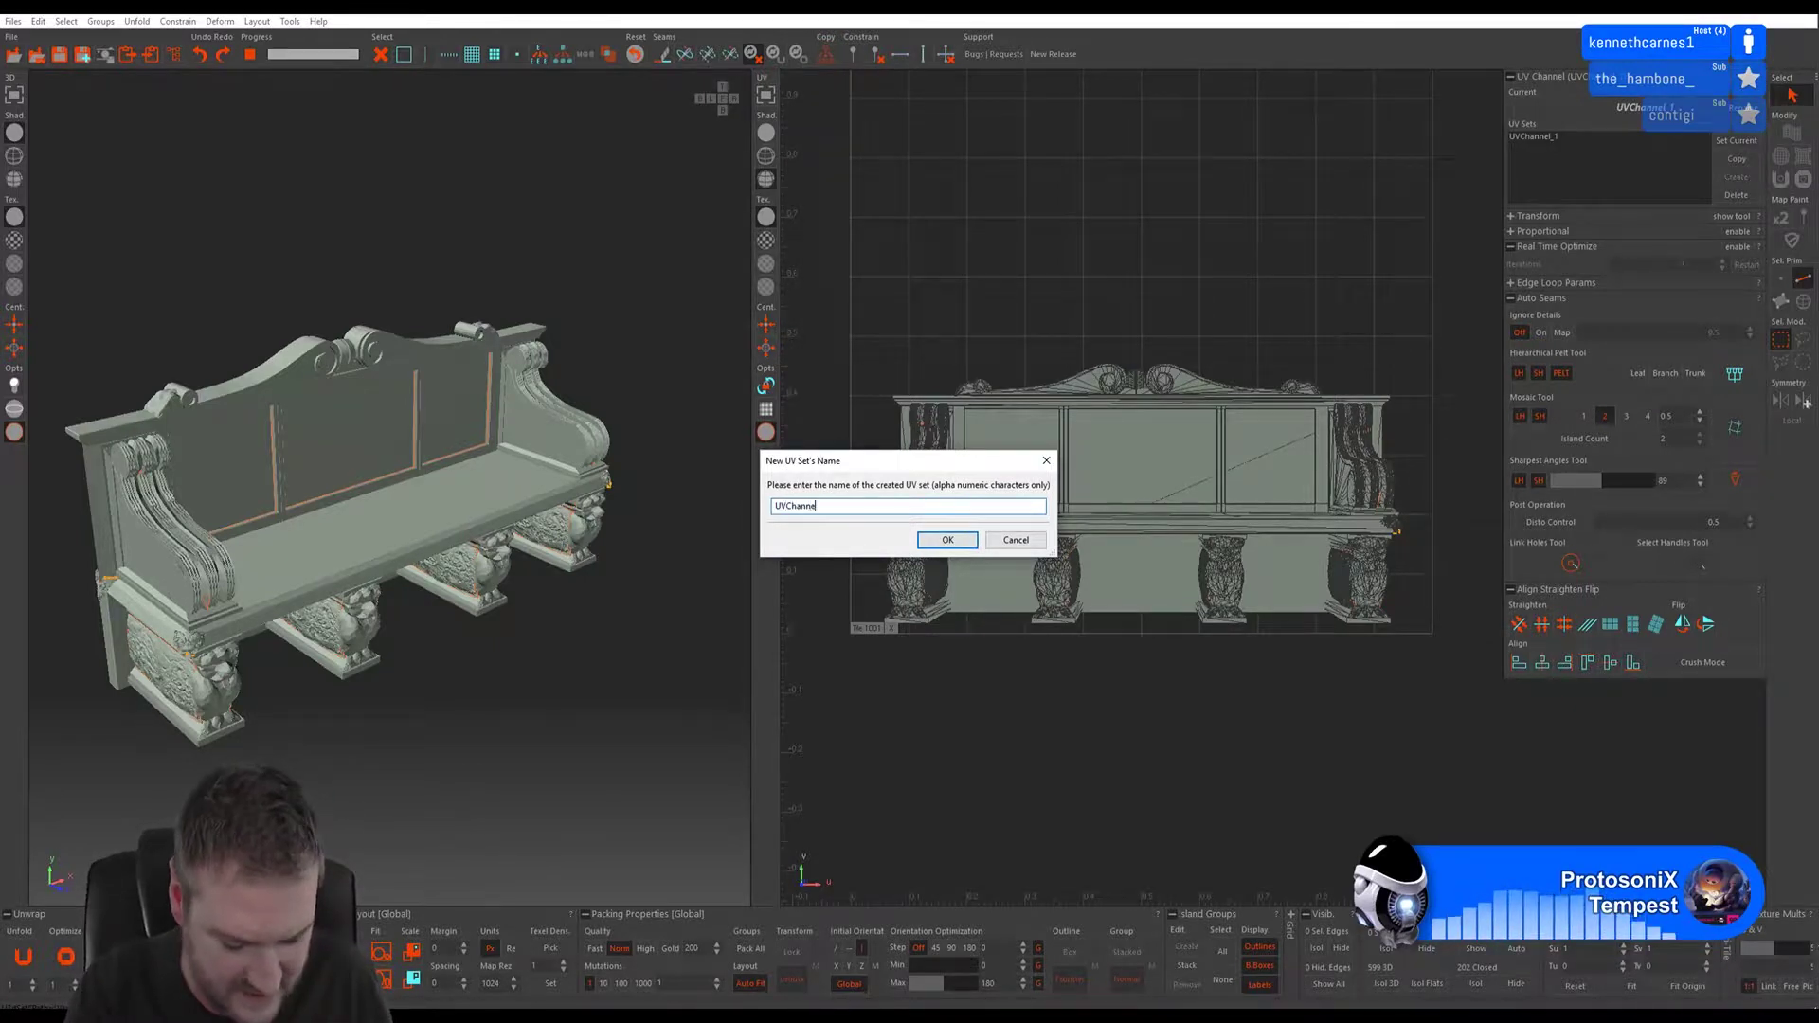
click(948, 542)
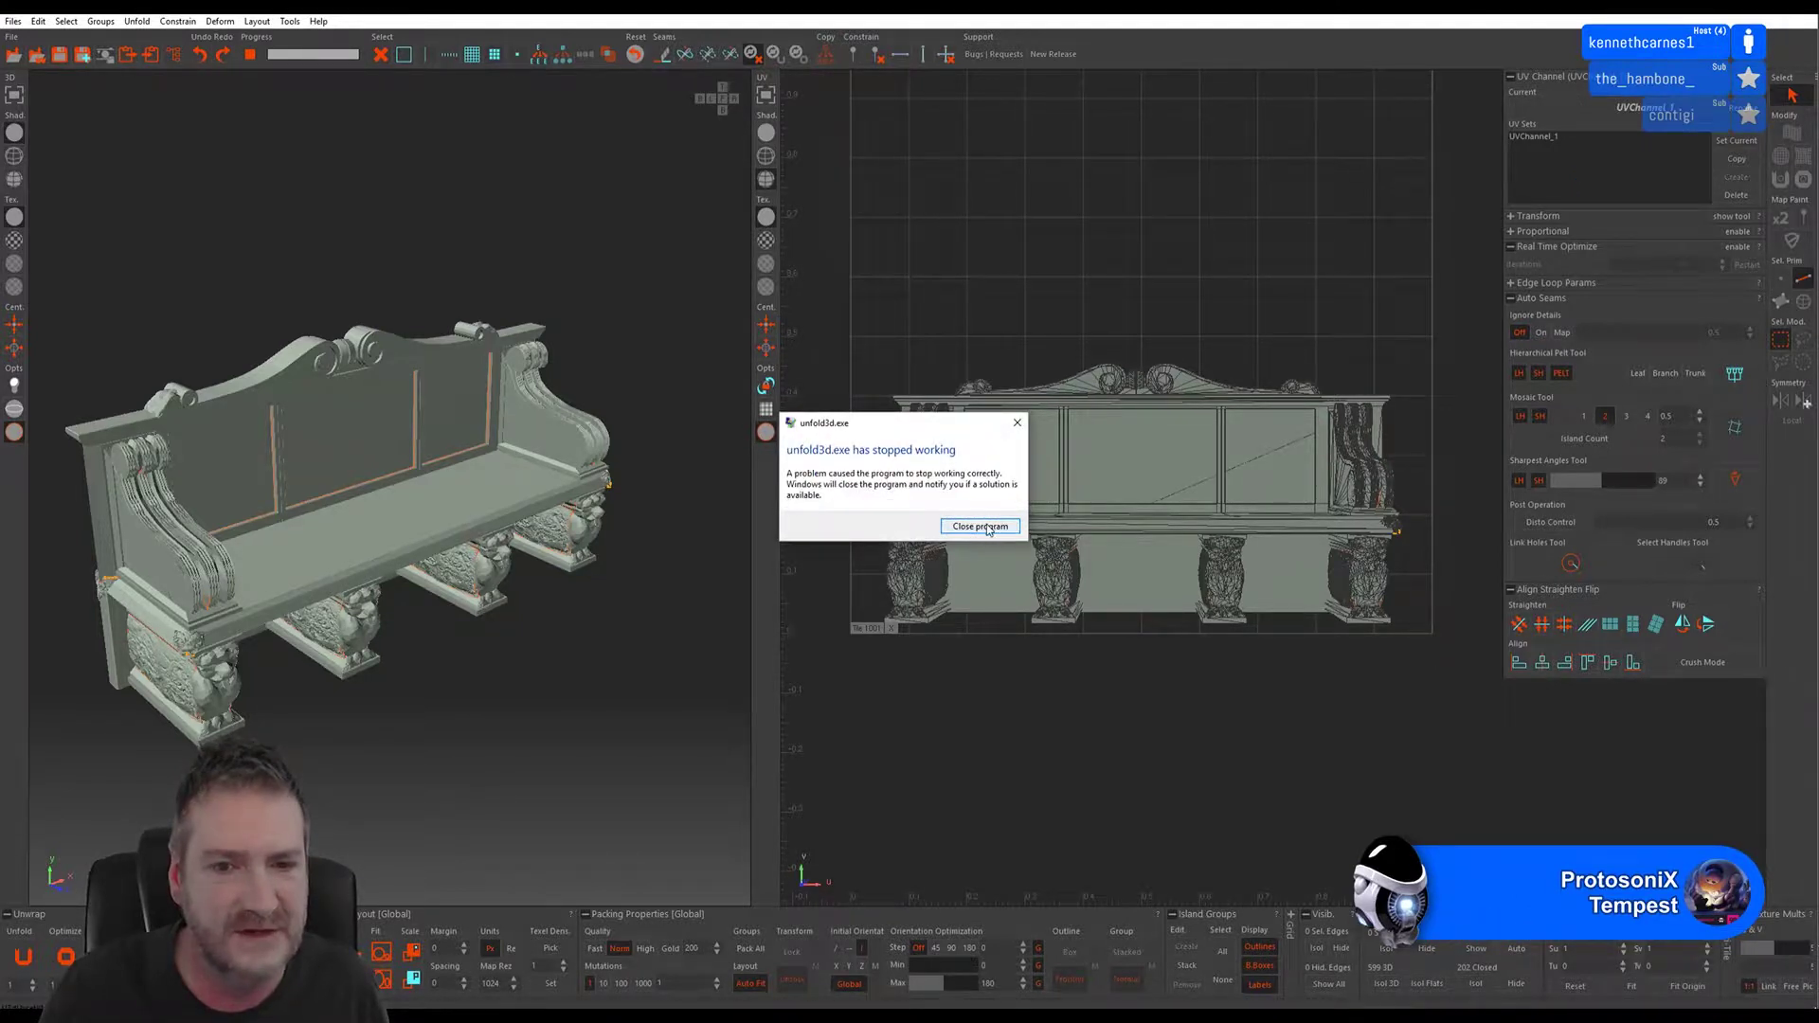
click(979, 527)
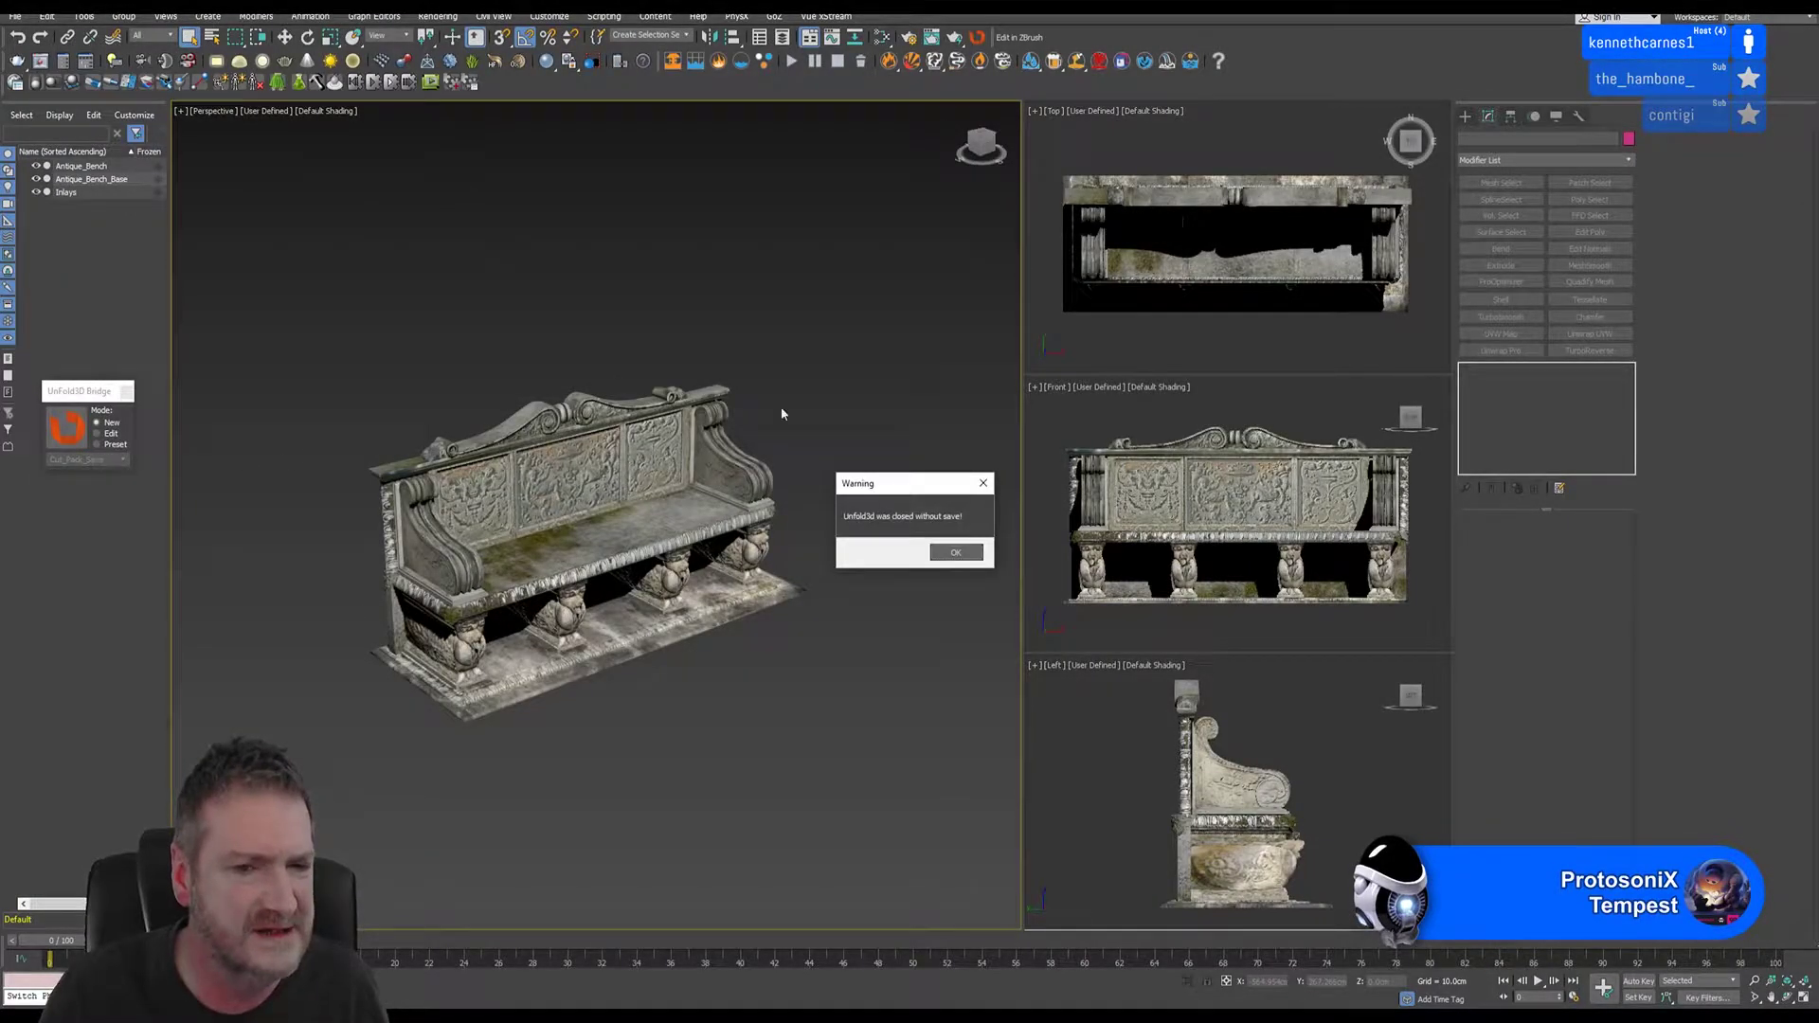
- Dismiss the warning, save the 3ds Max scene, and resend Antique_Bench to Unfold3D
click(961, 559)
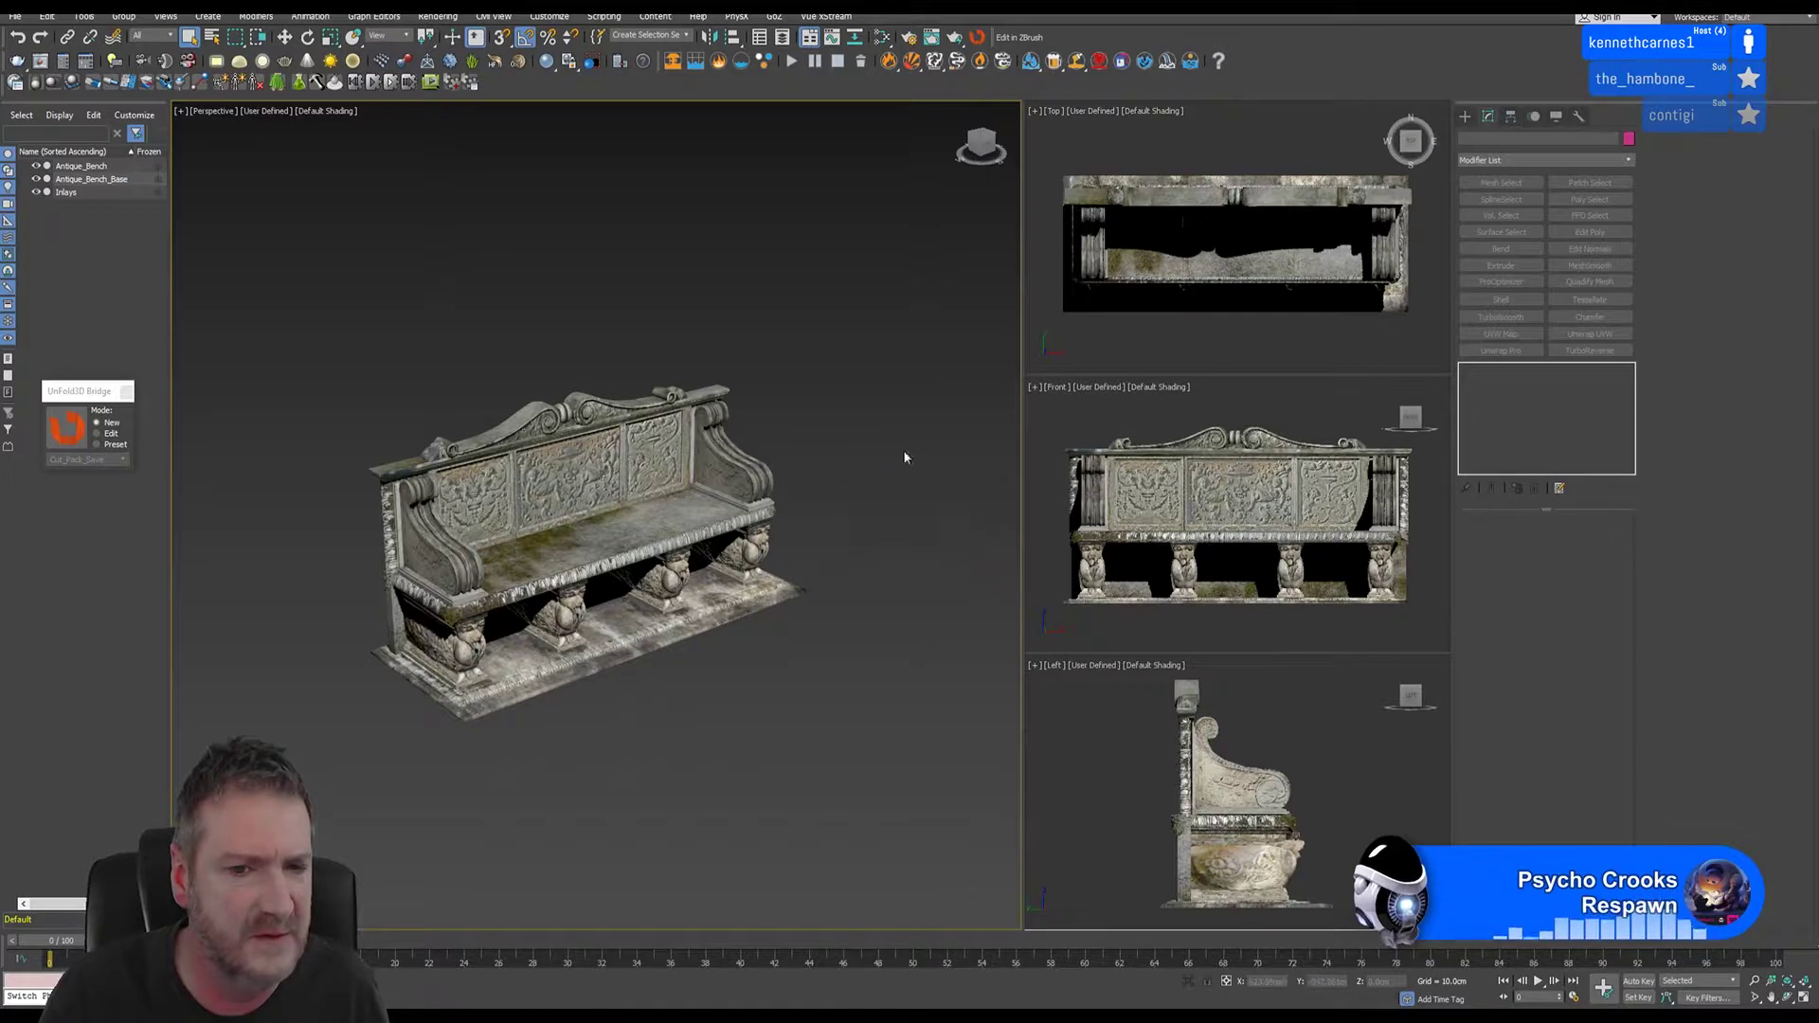
scroll(636, 307, up, 4)
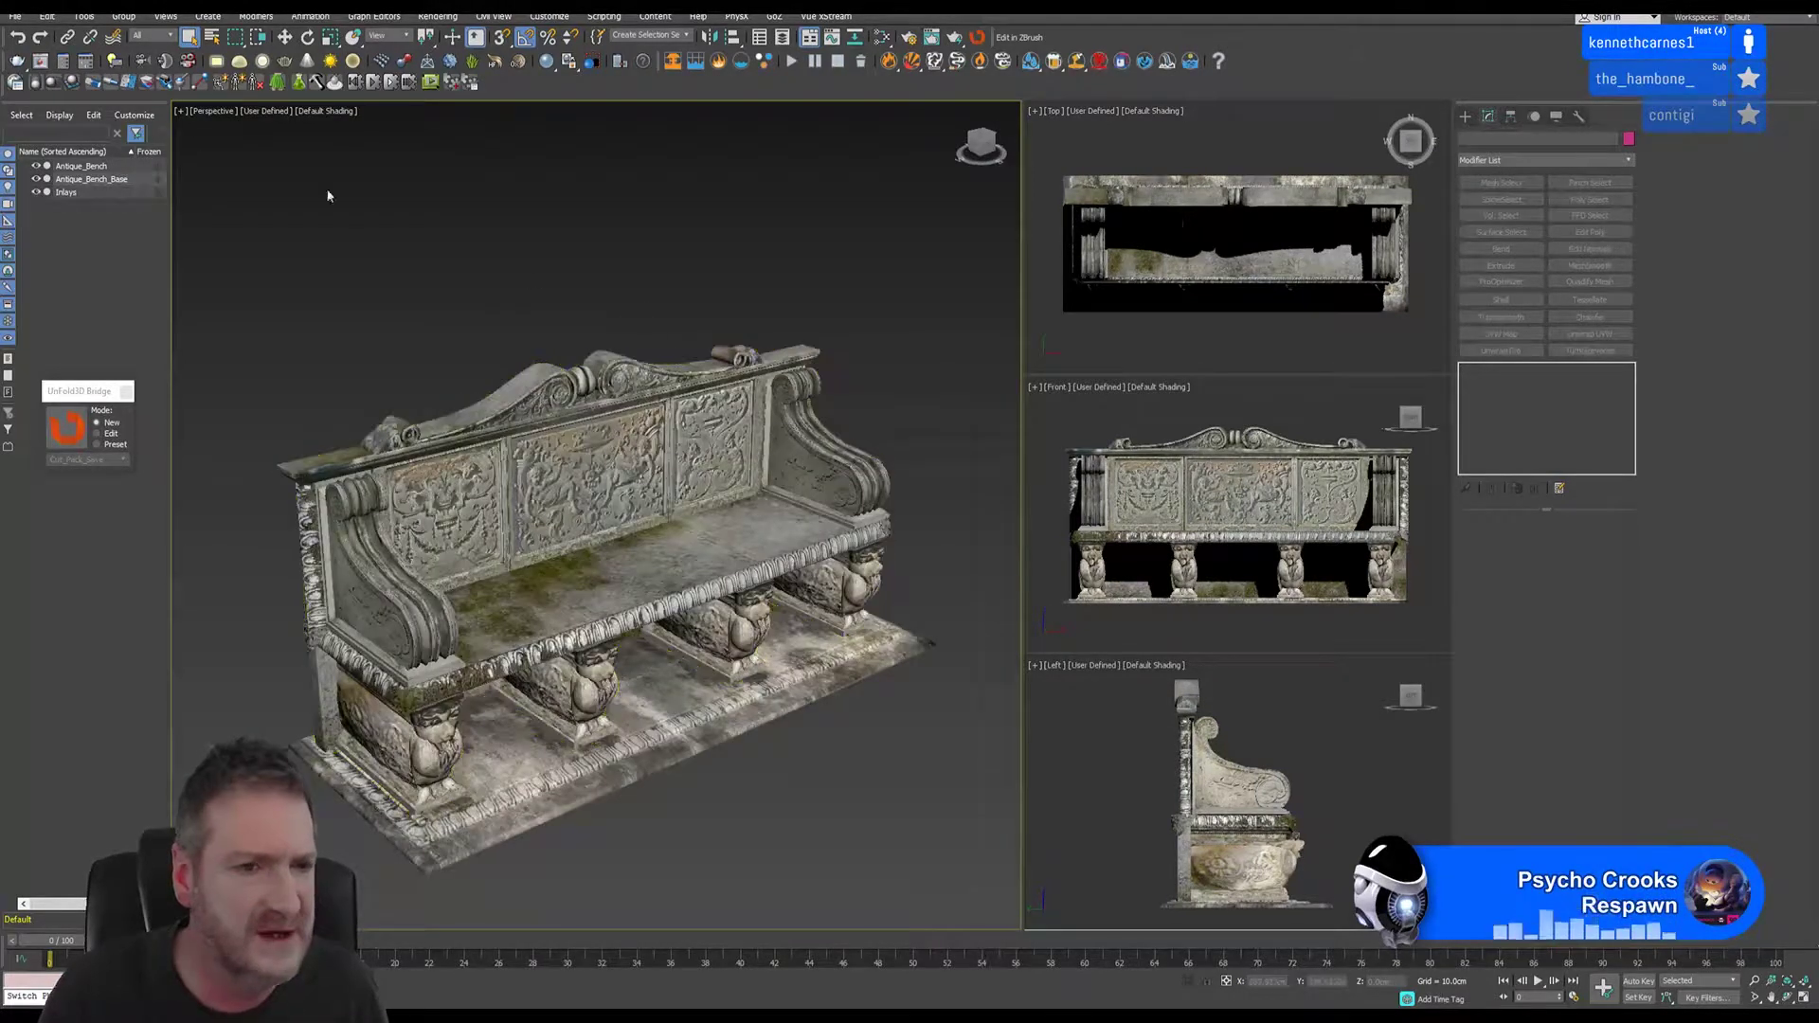
click(15, 17)
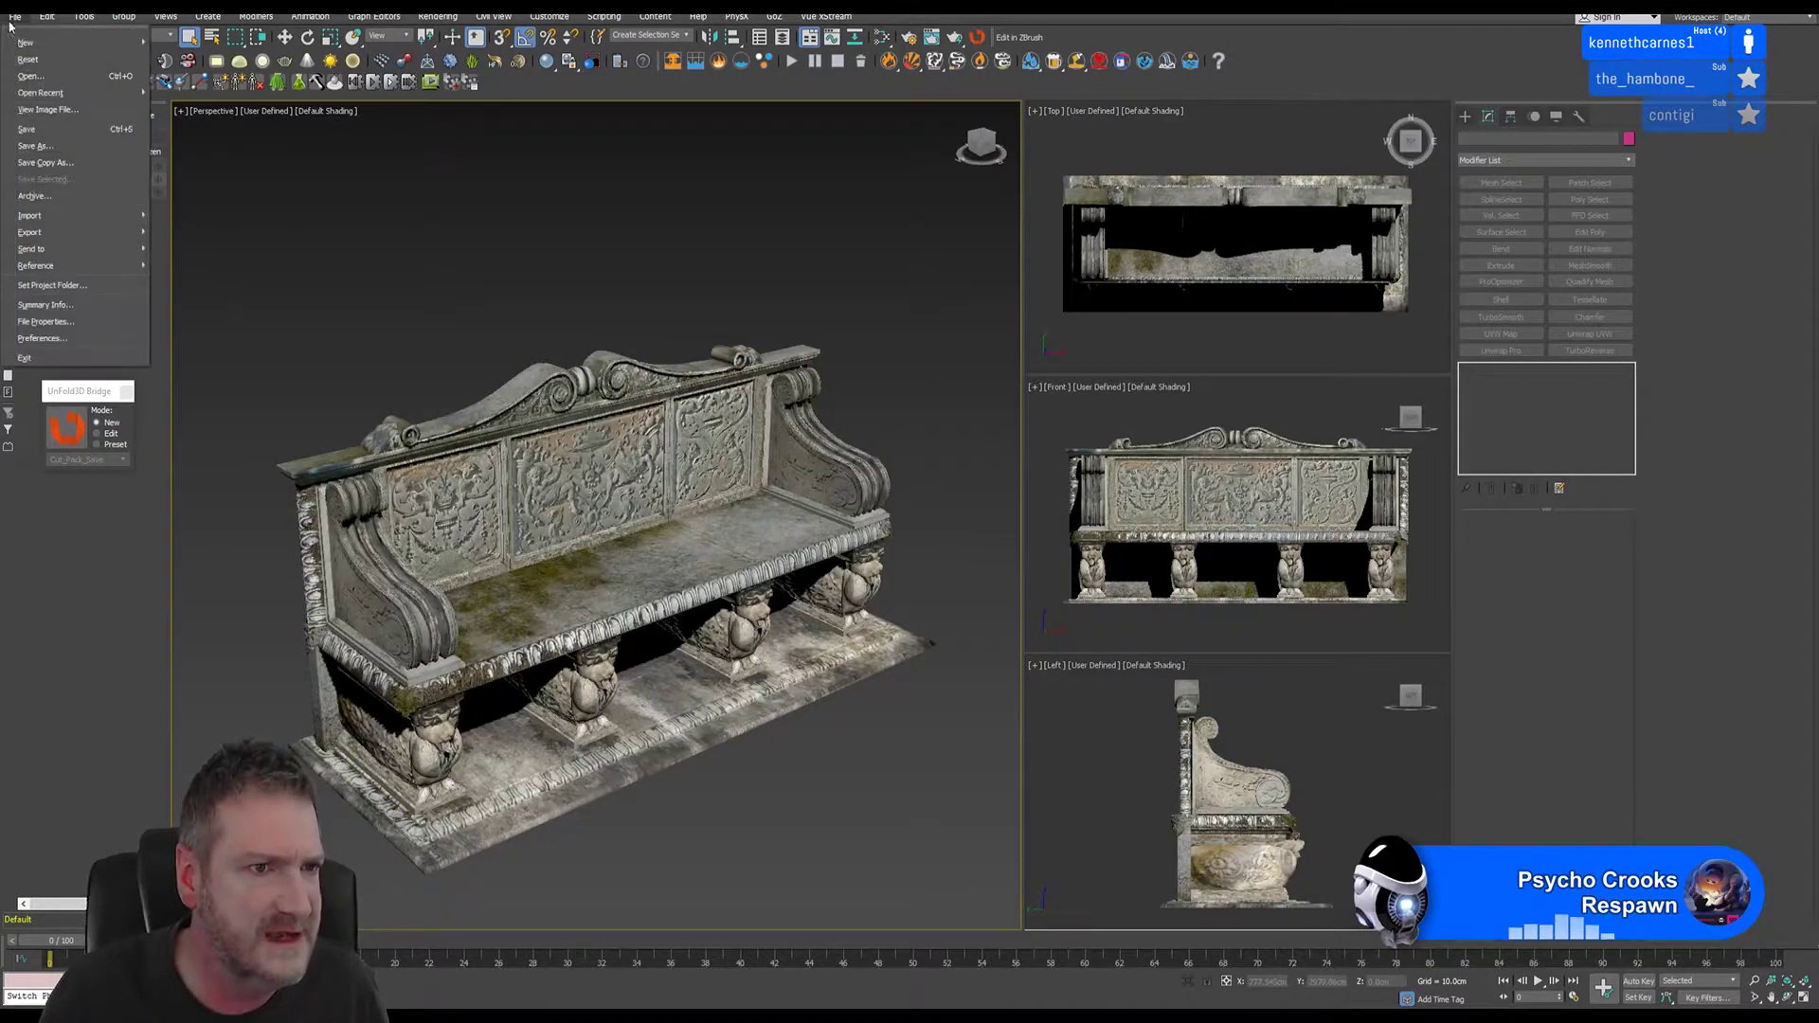
click(47, 132)
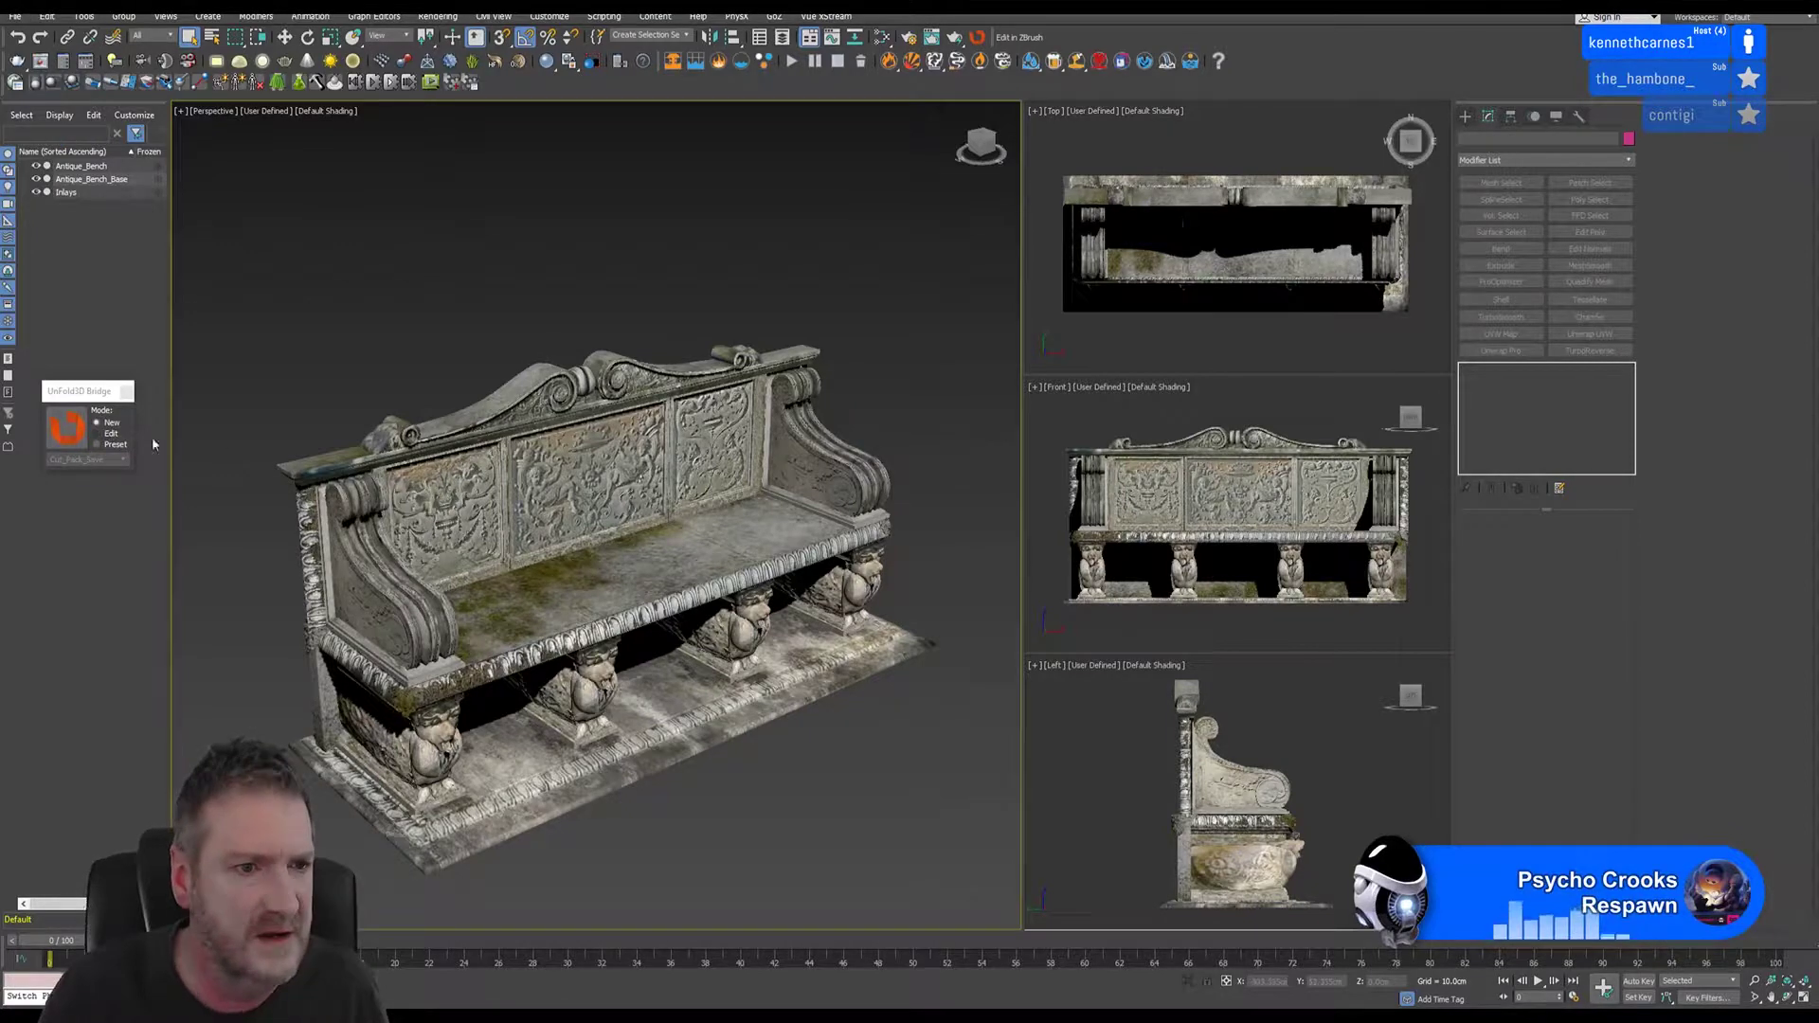
click(392, 599)
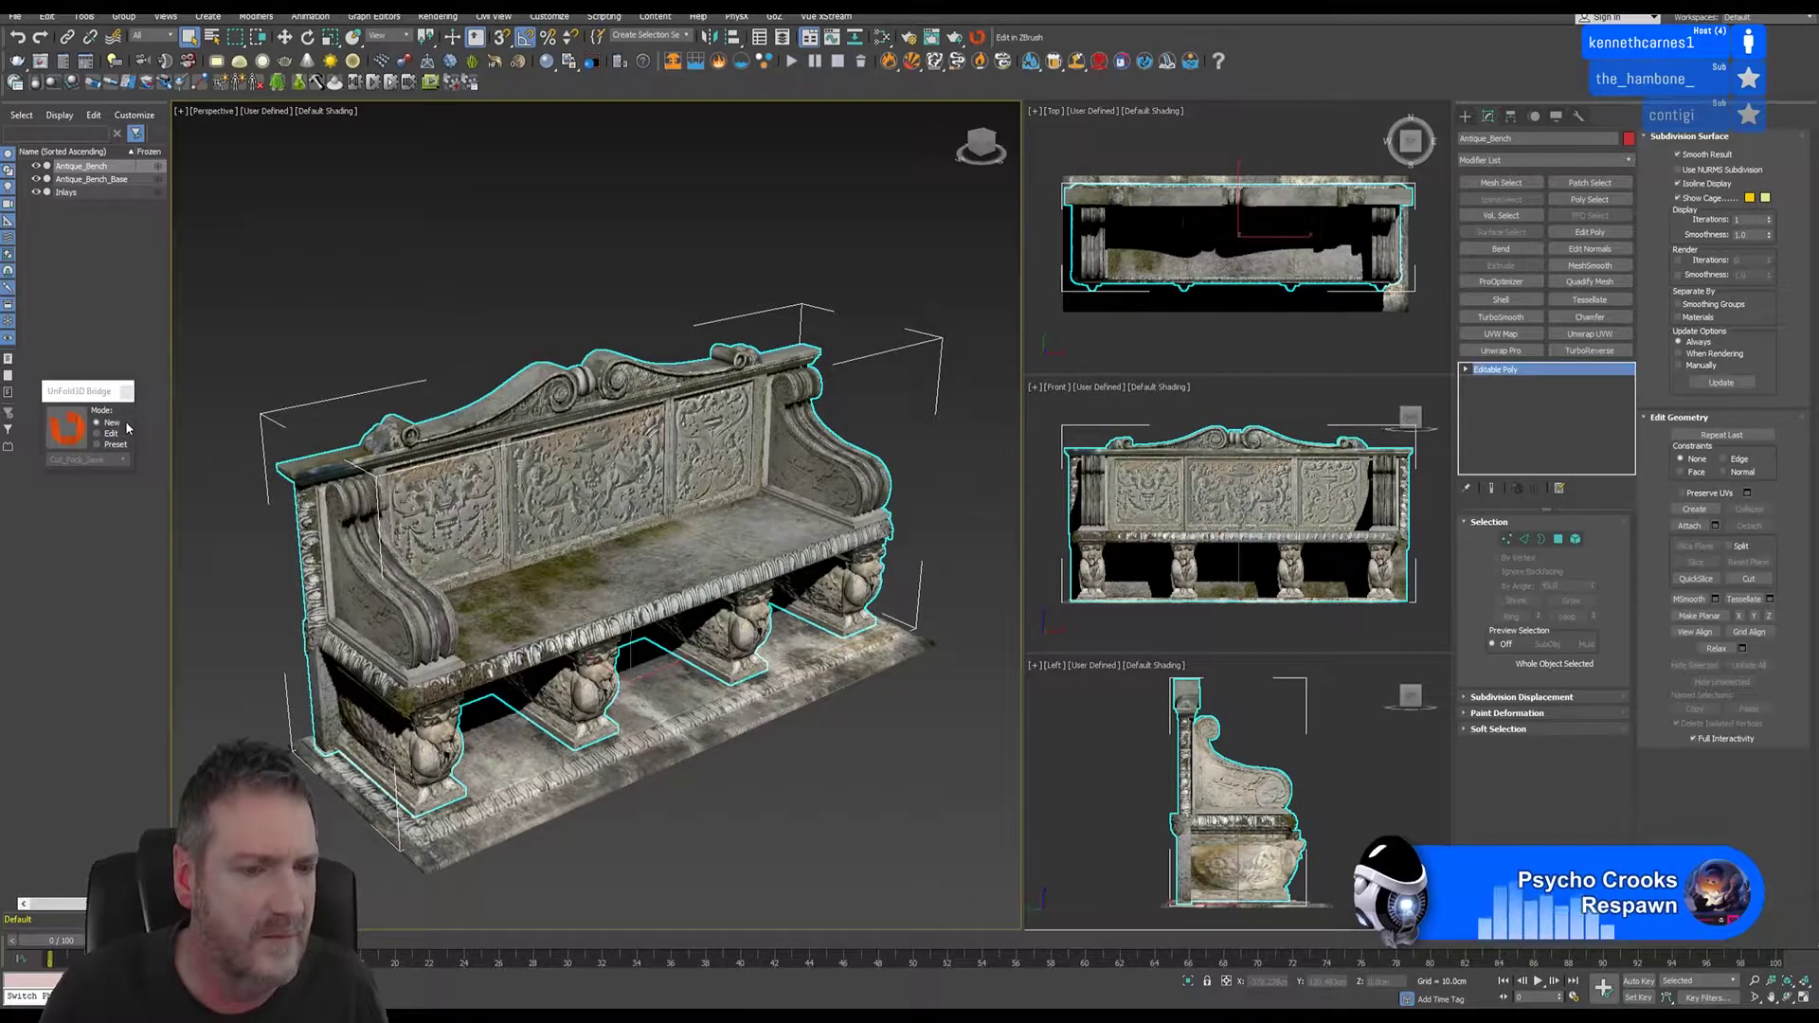
click(67, 428)
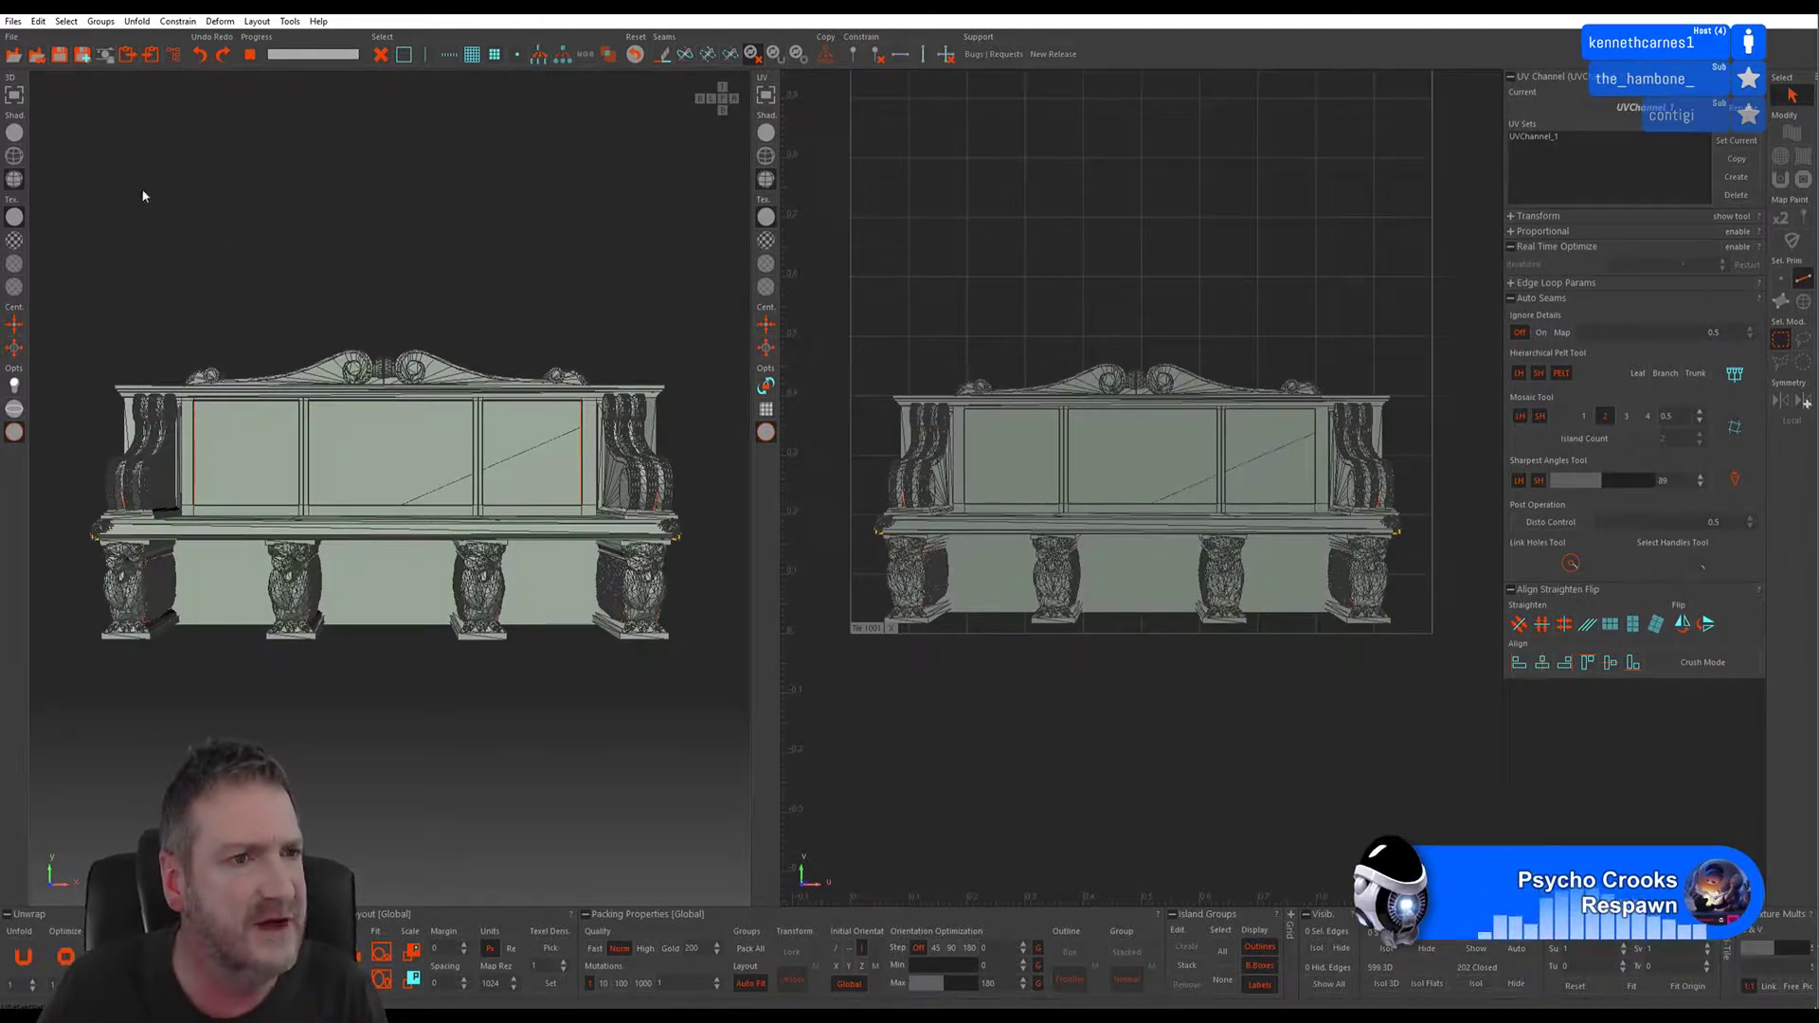
- Turn off the wireframe overlay and orbit the bench to a three-quarter view
click(14, 157)
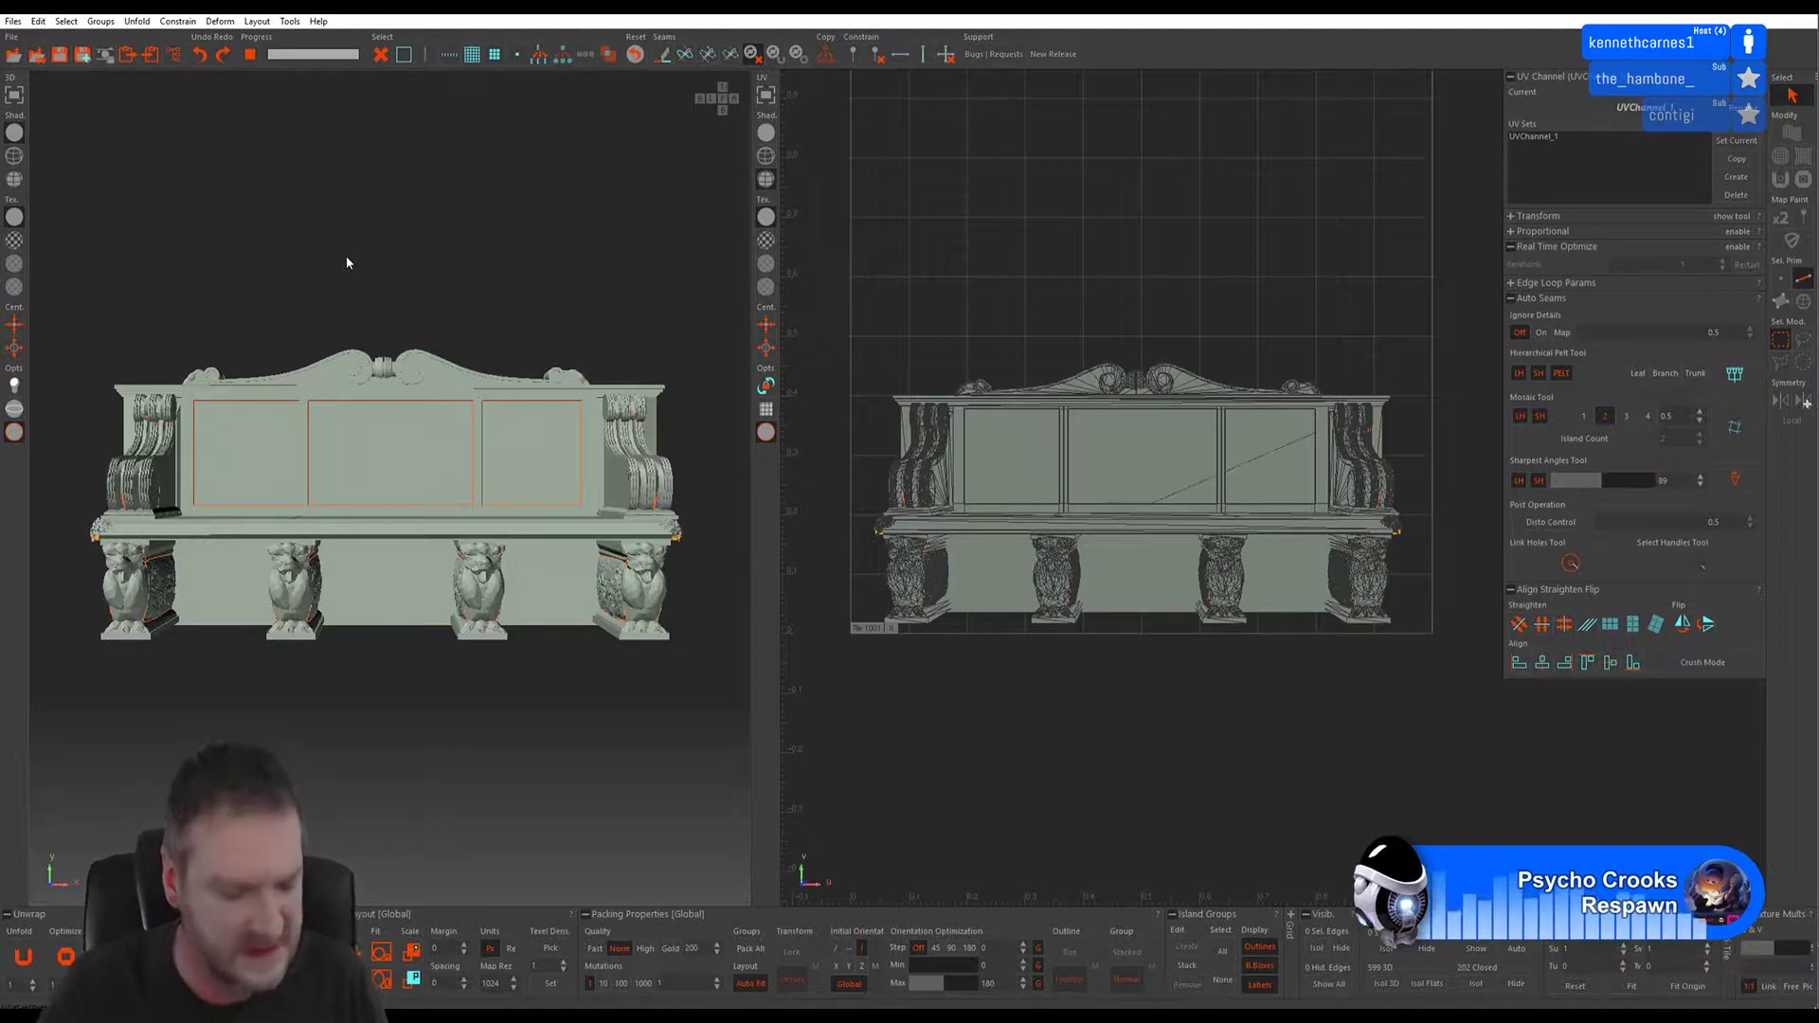
alt+drag(280, 284, 354, 312)
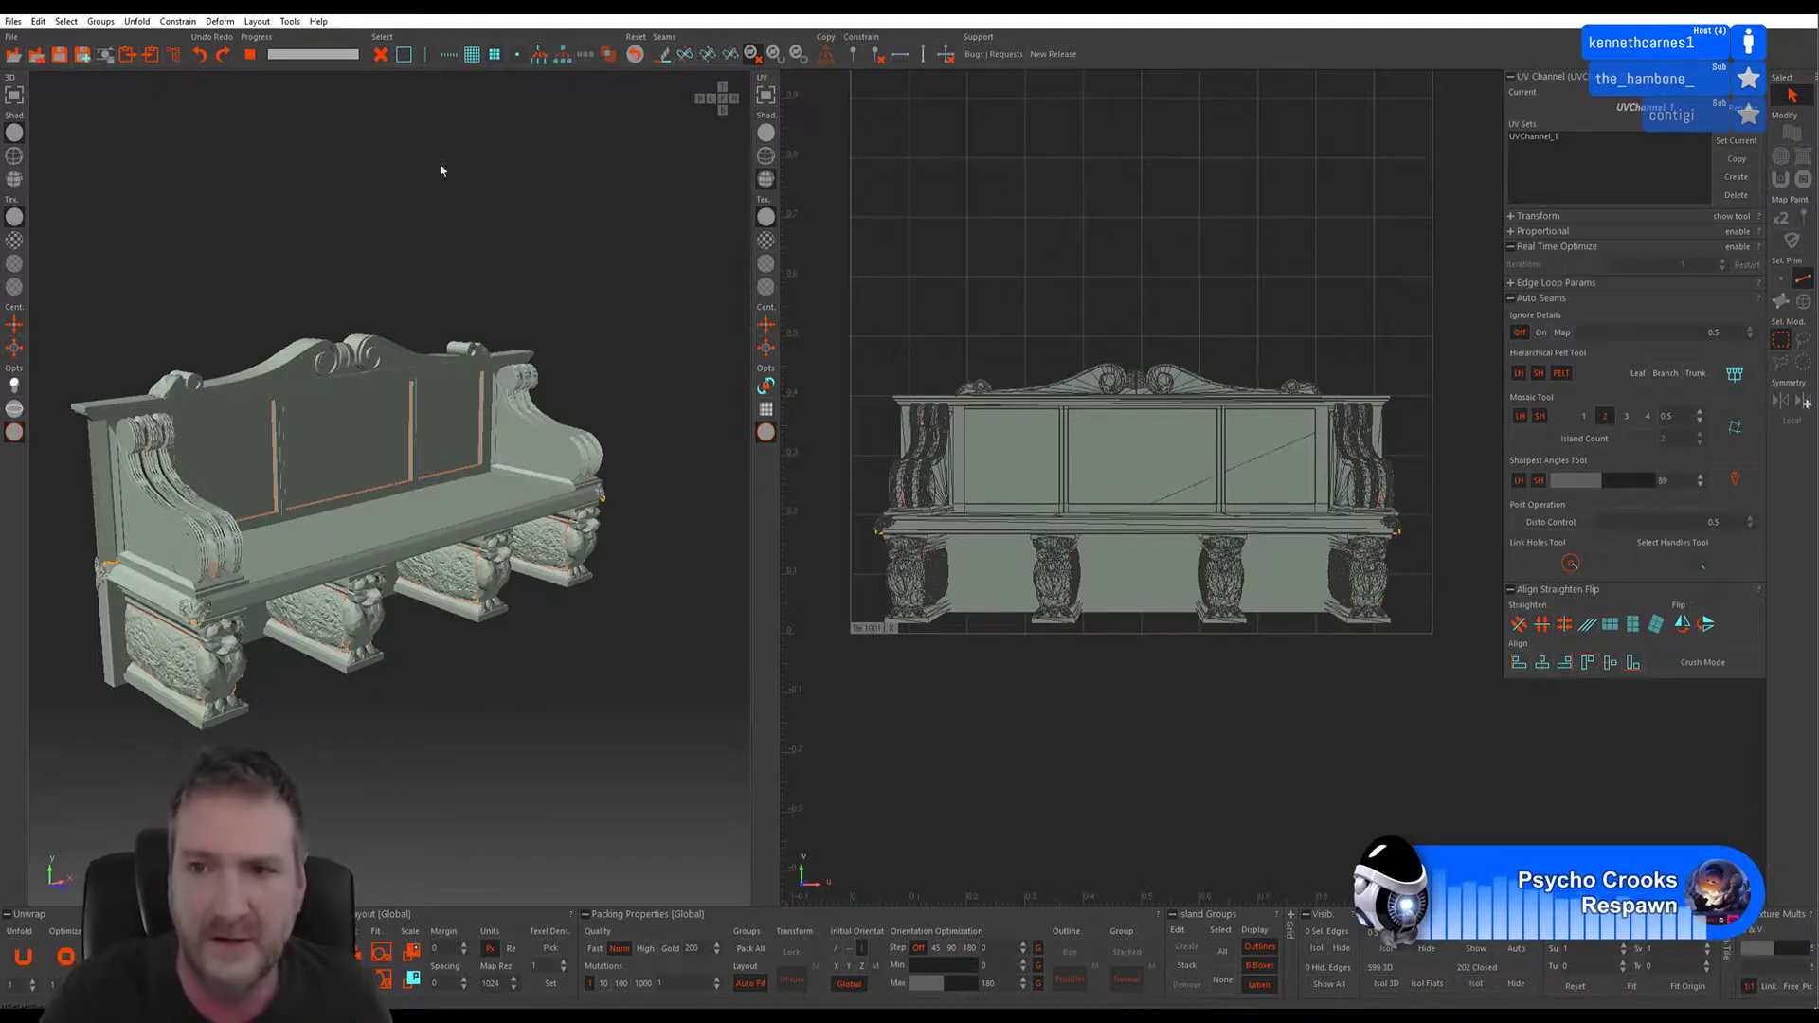
- Start a new UV set in the UV Sets panel, entering the name 'UVChannel2'
click(1736, 176)
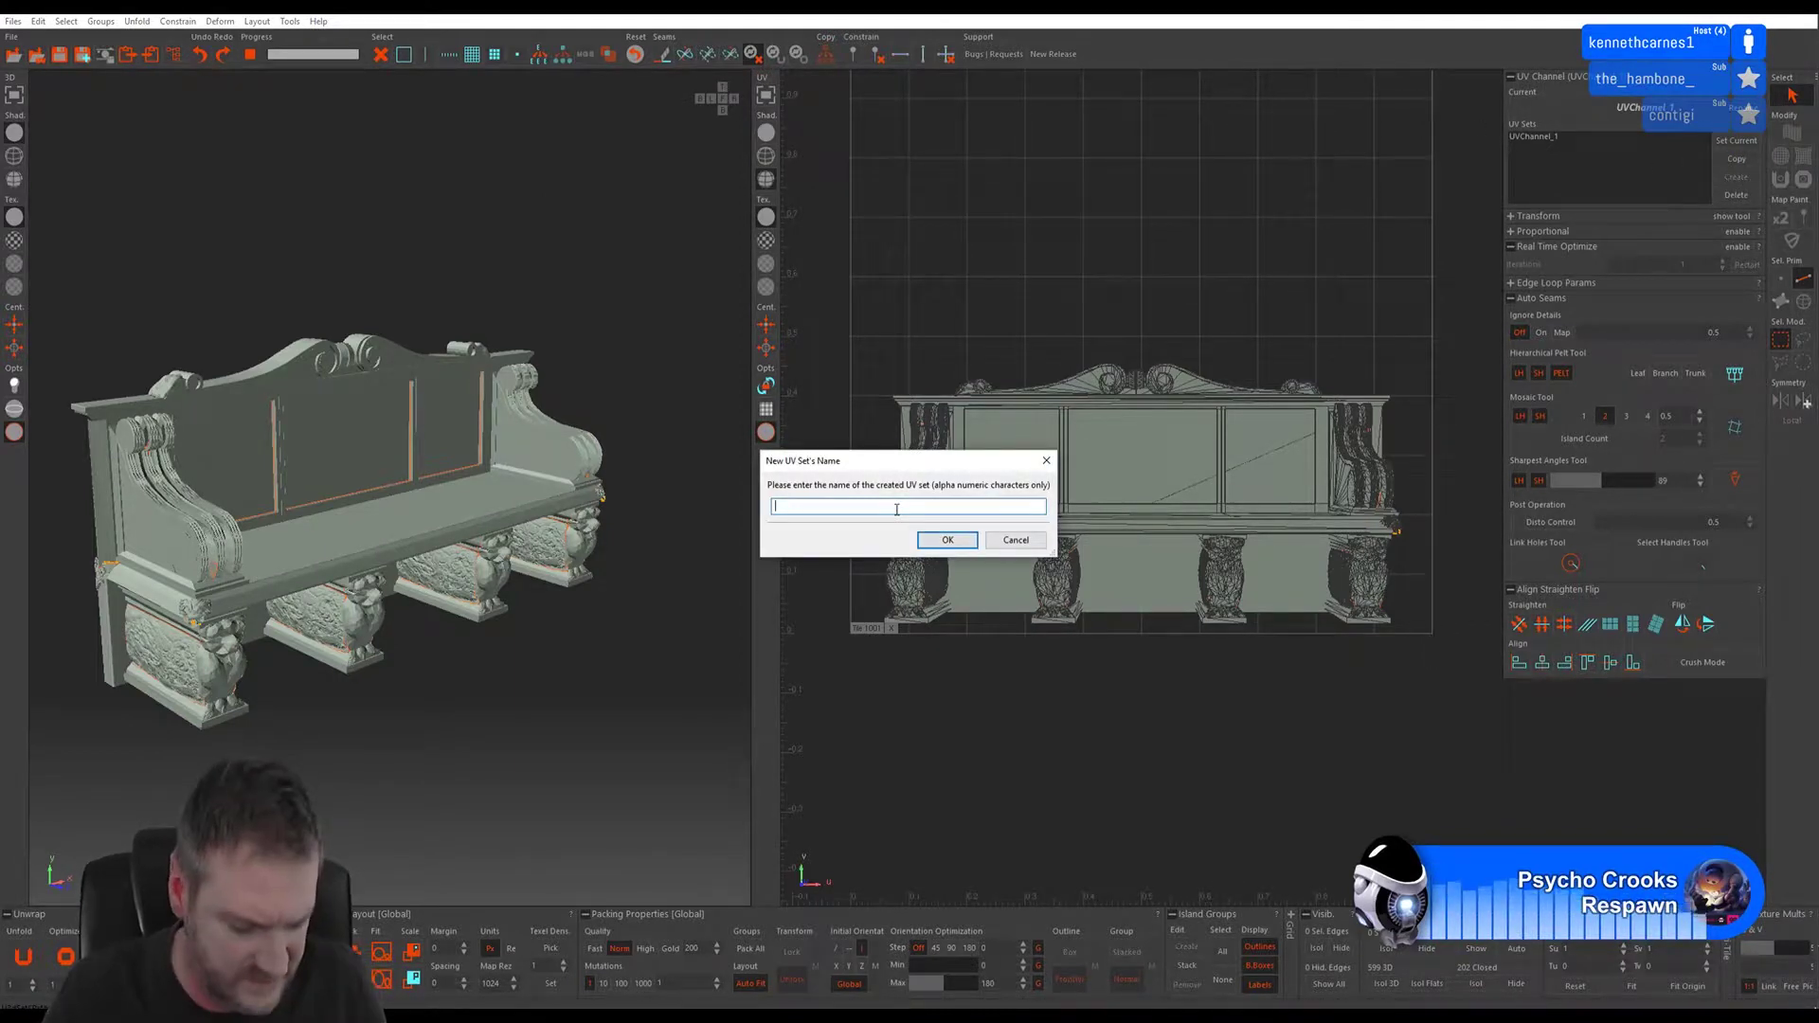
text(UV)
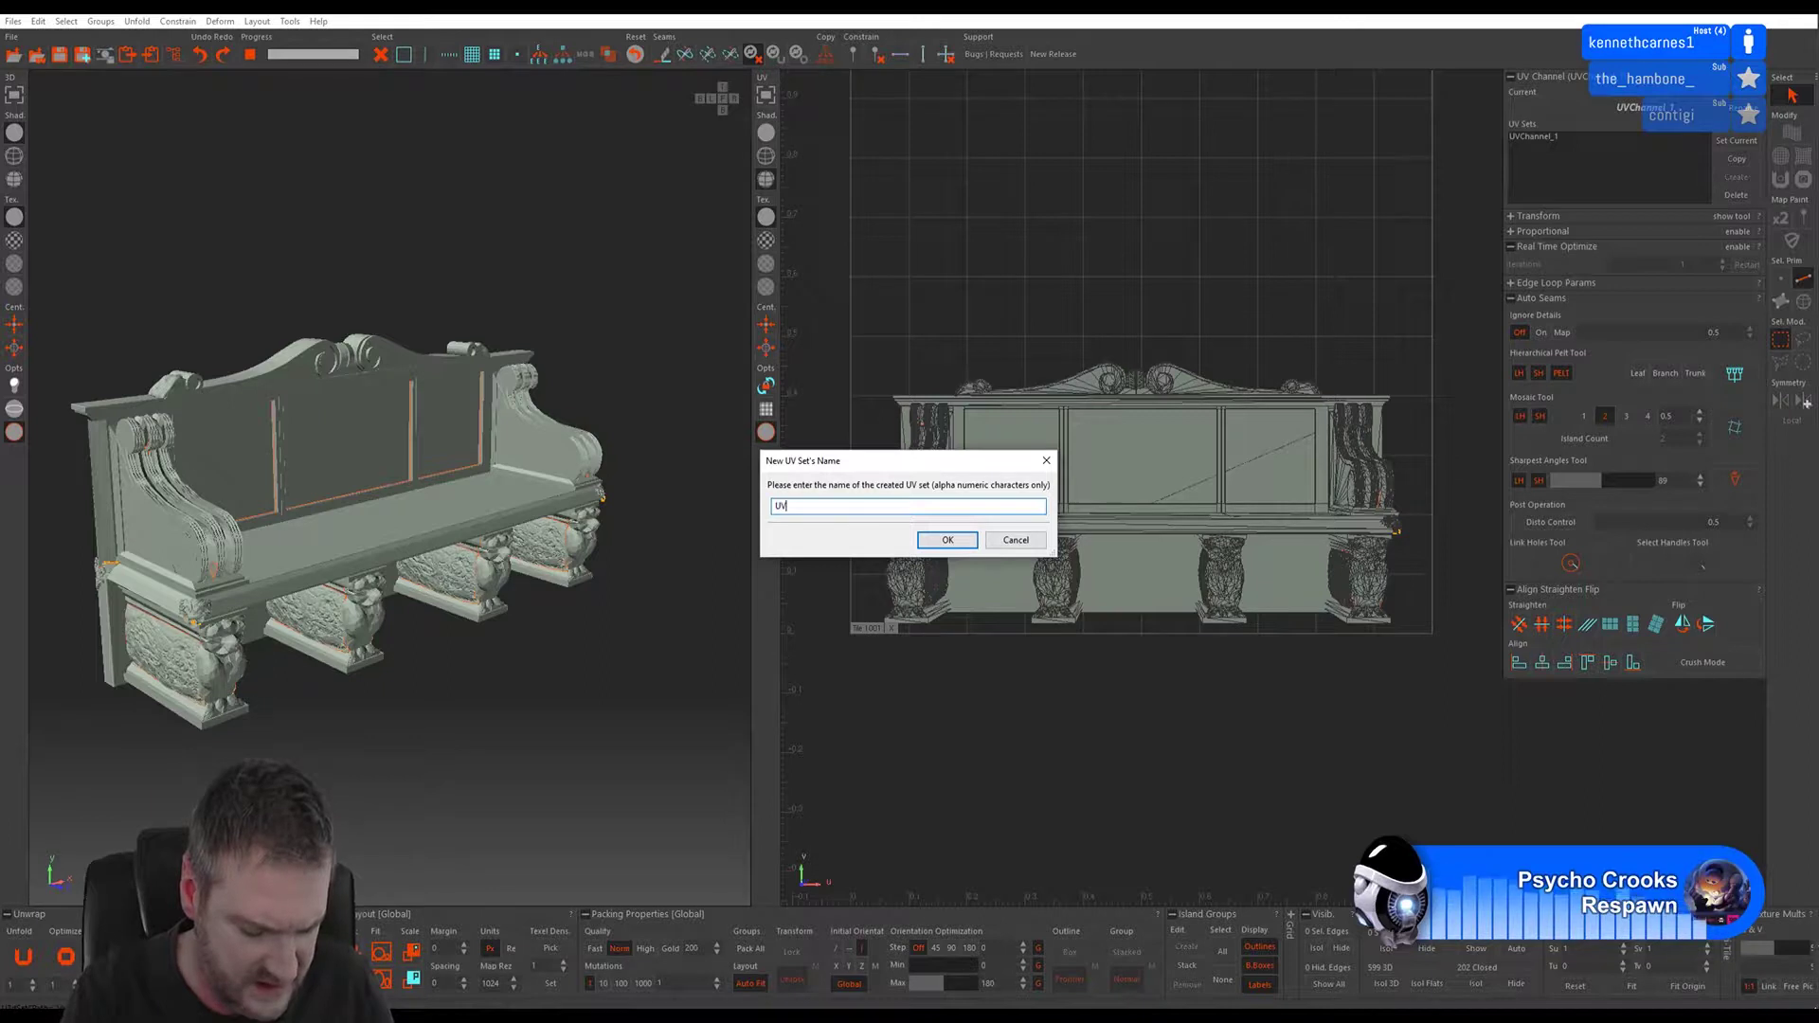
text(Chann)
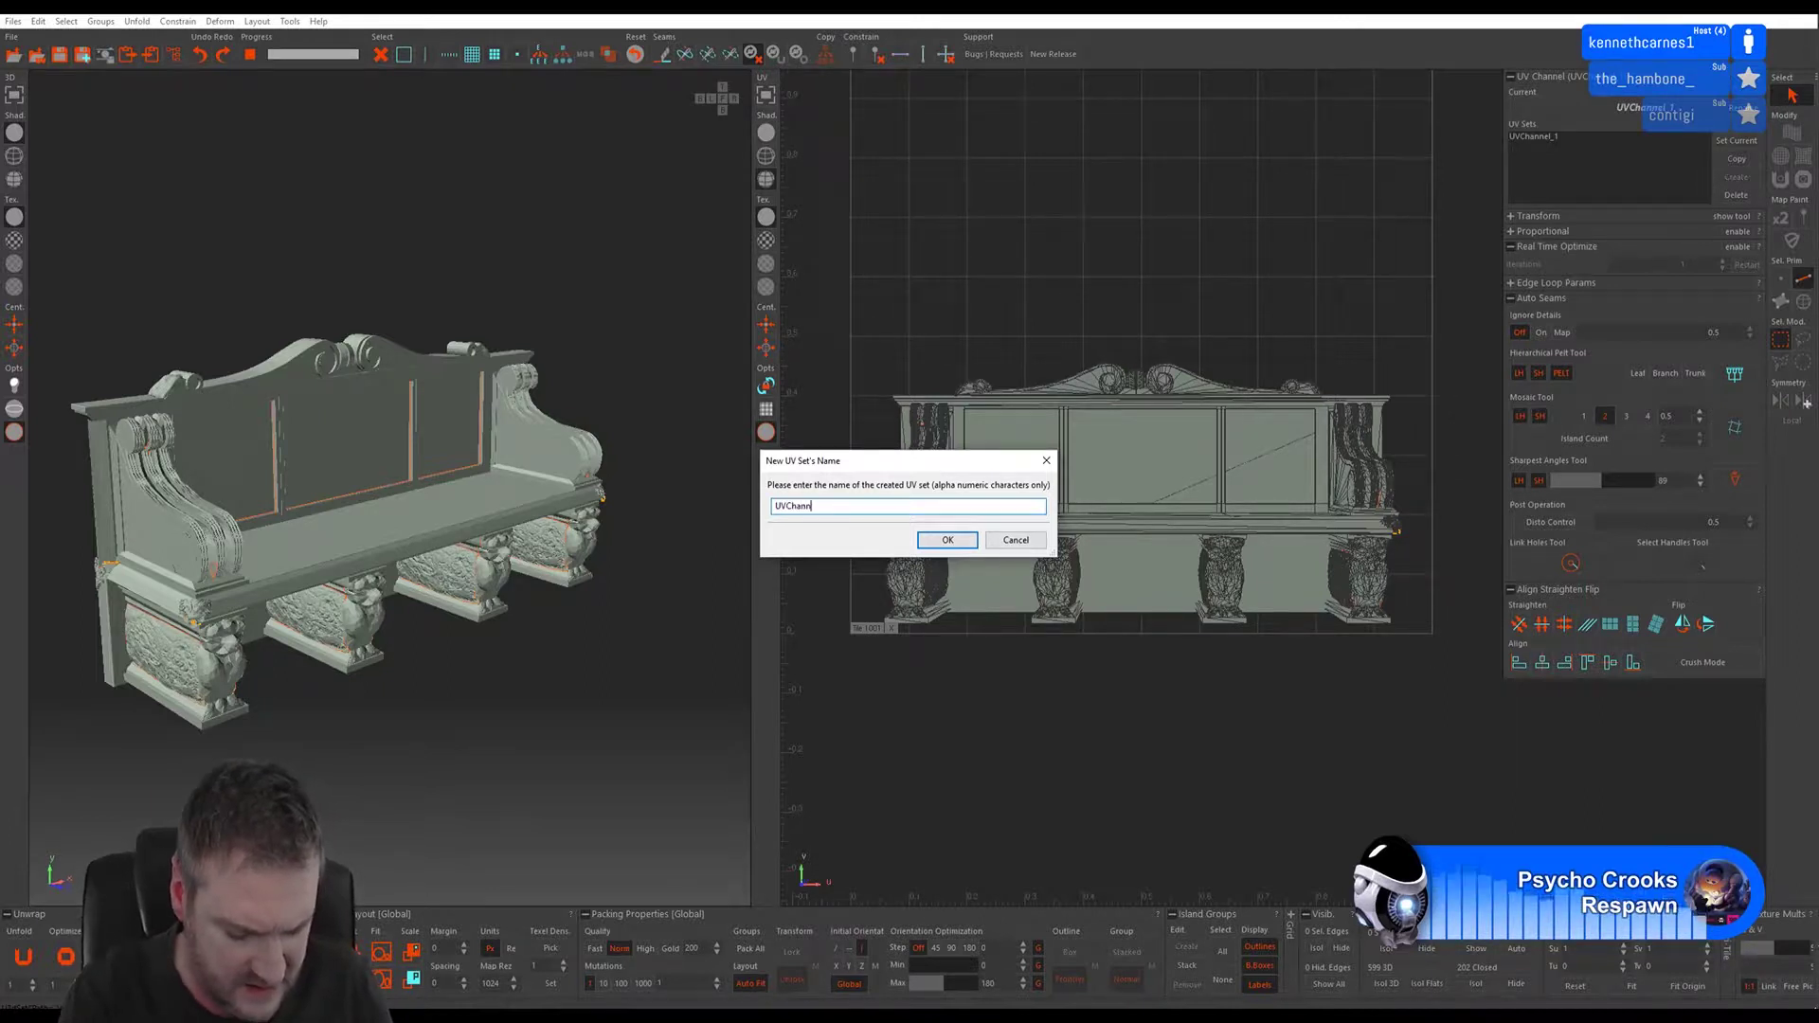
text(el2)
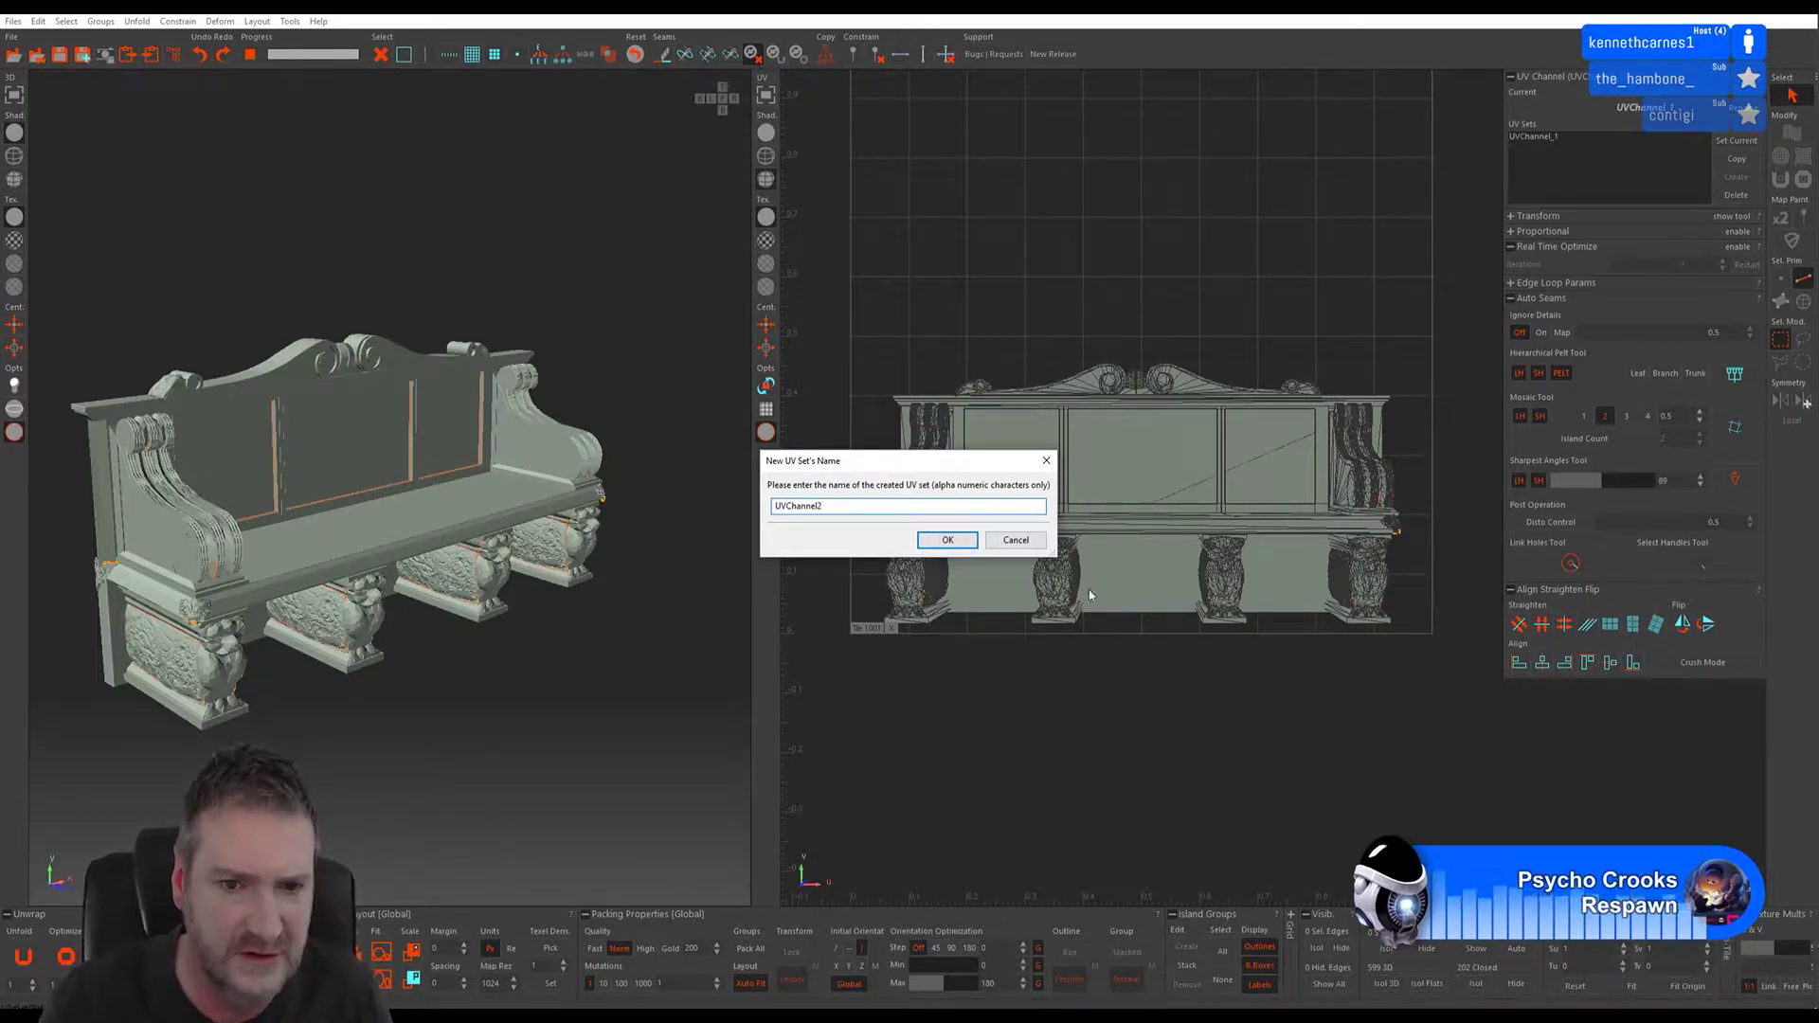
- Confirm the UVChannel2 name, cancel the crash report, and acknowledge the closed-without-save warning
click(945, 538)
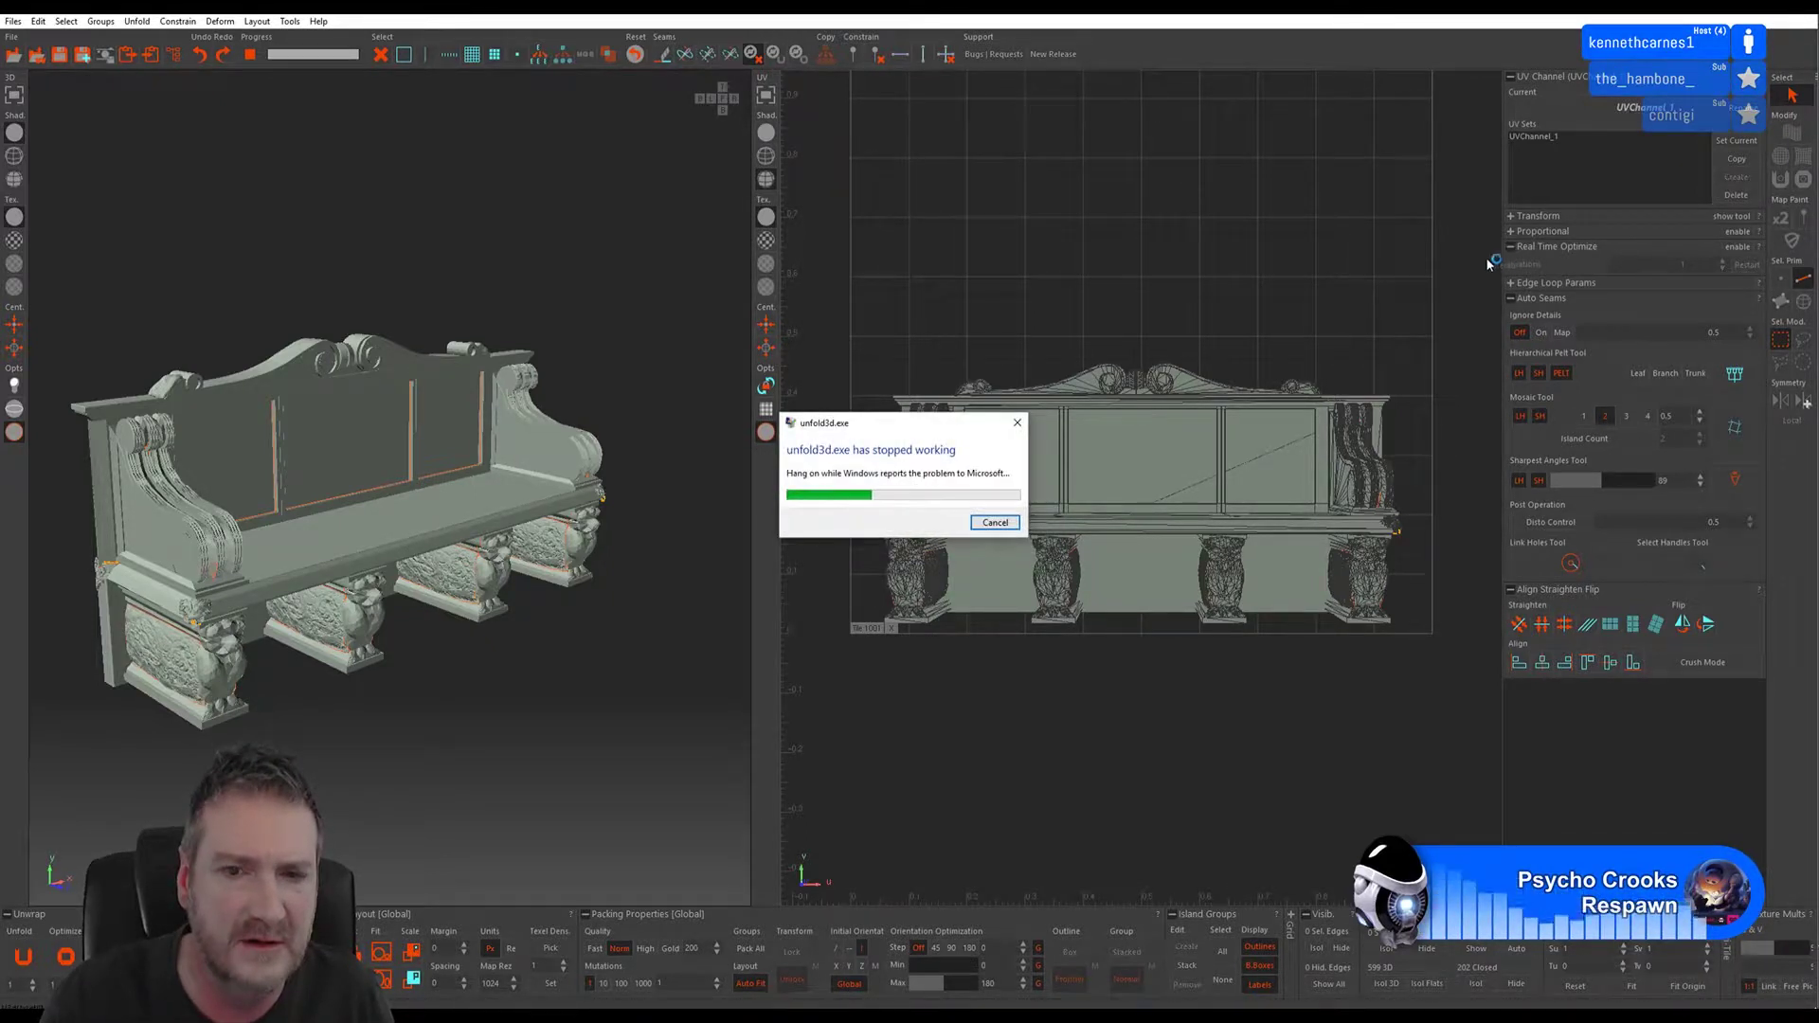
click(995, 523)
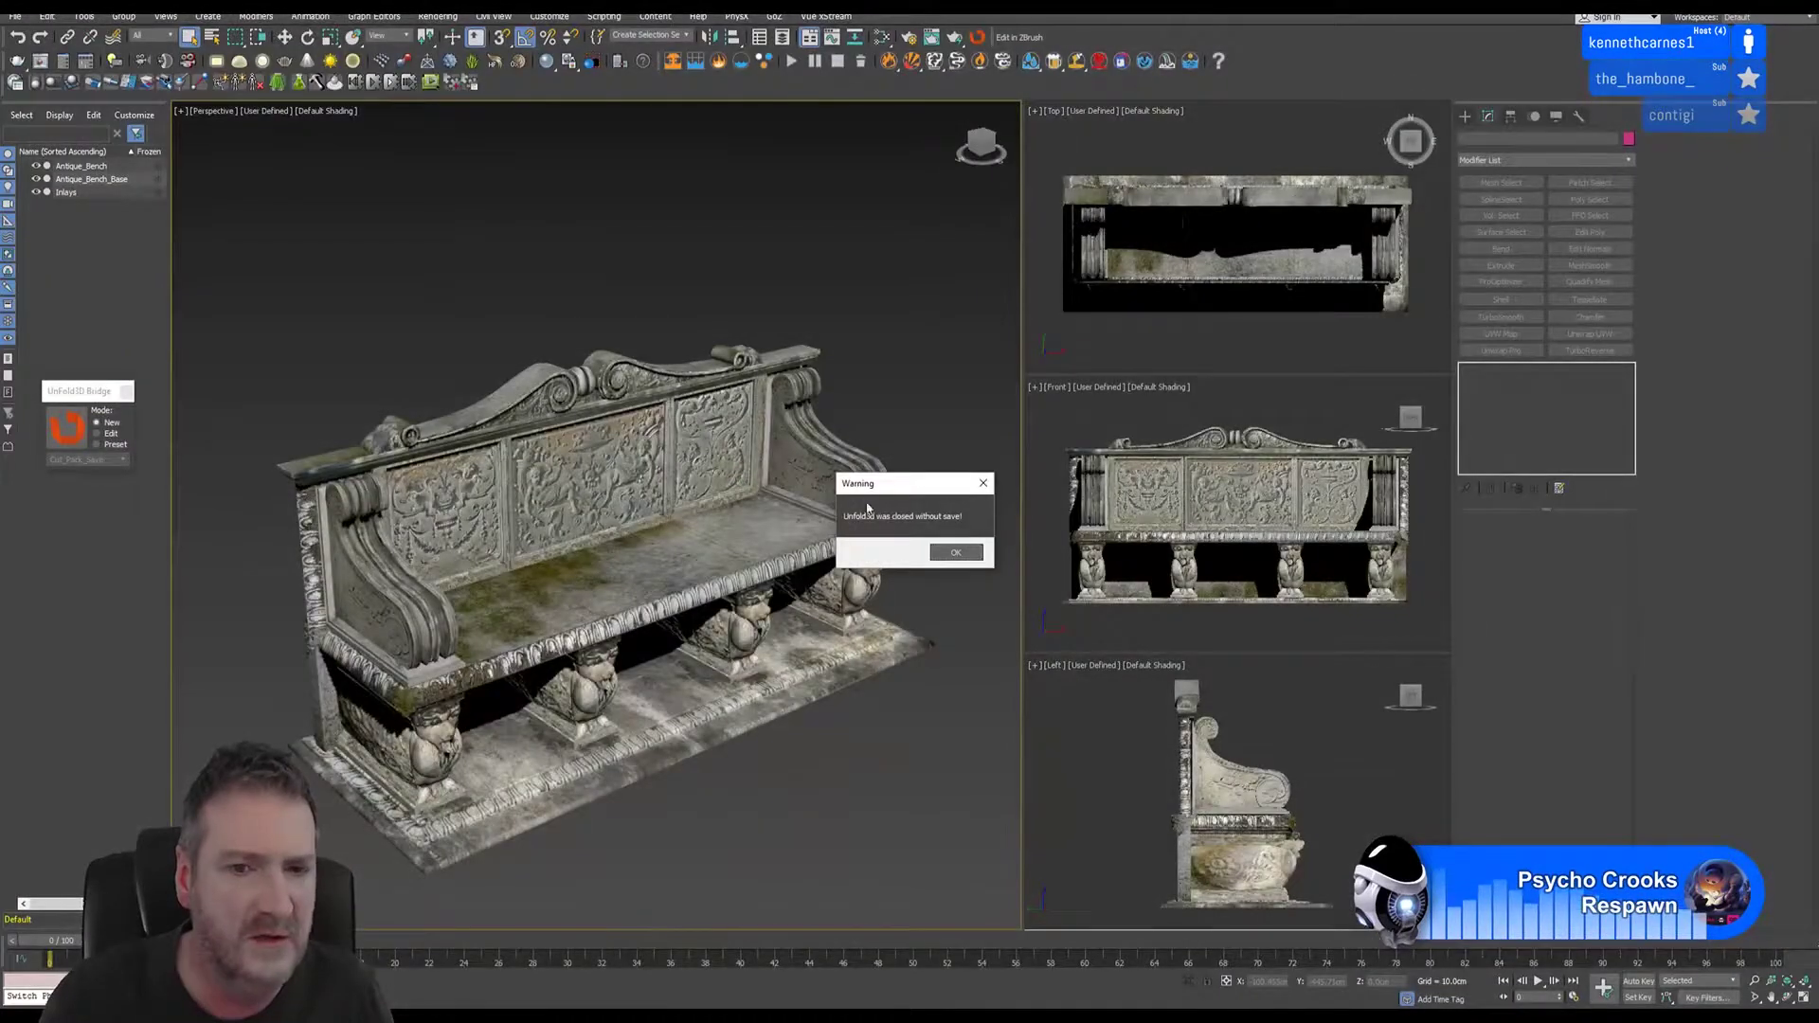
click(956, 552)
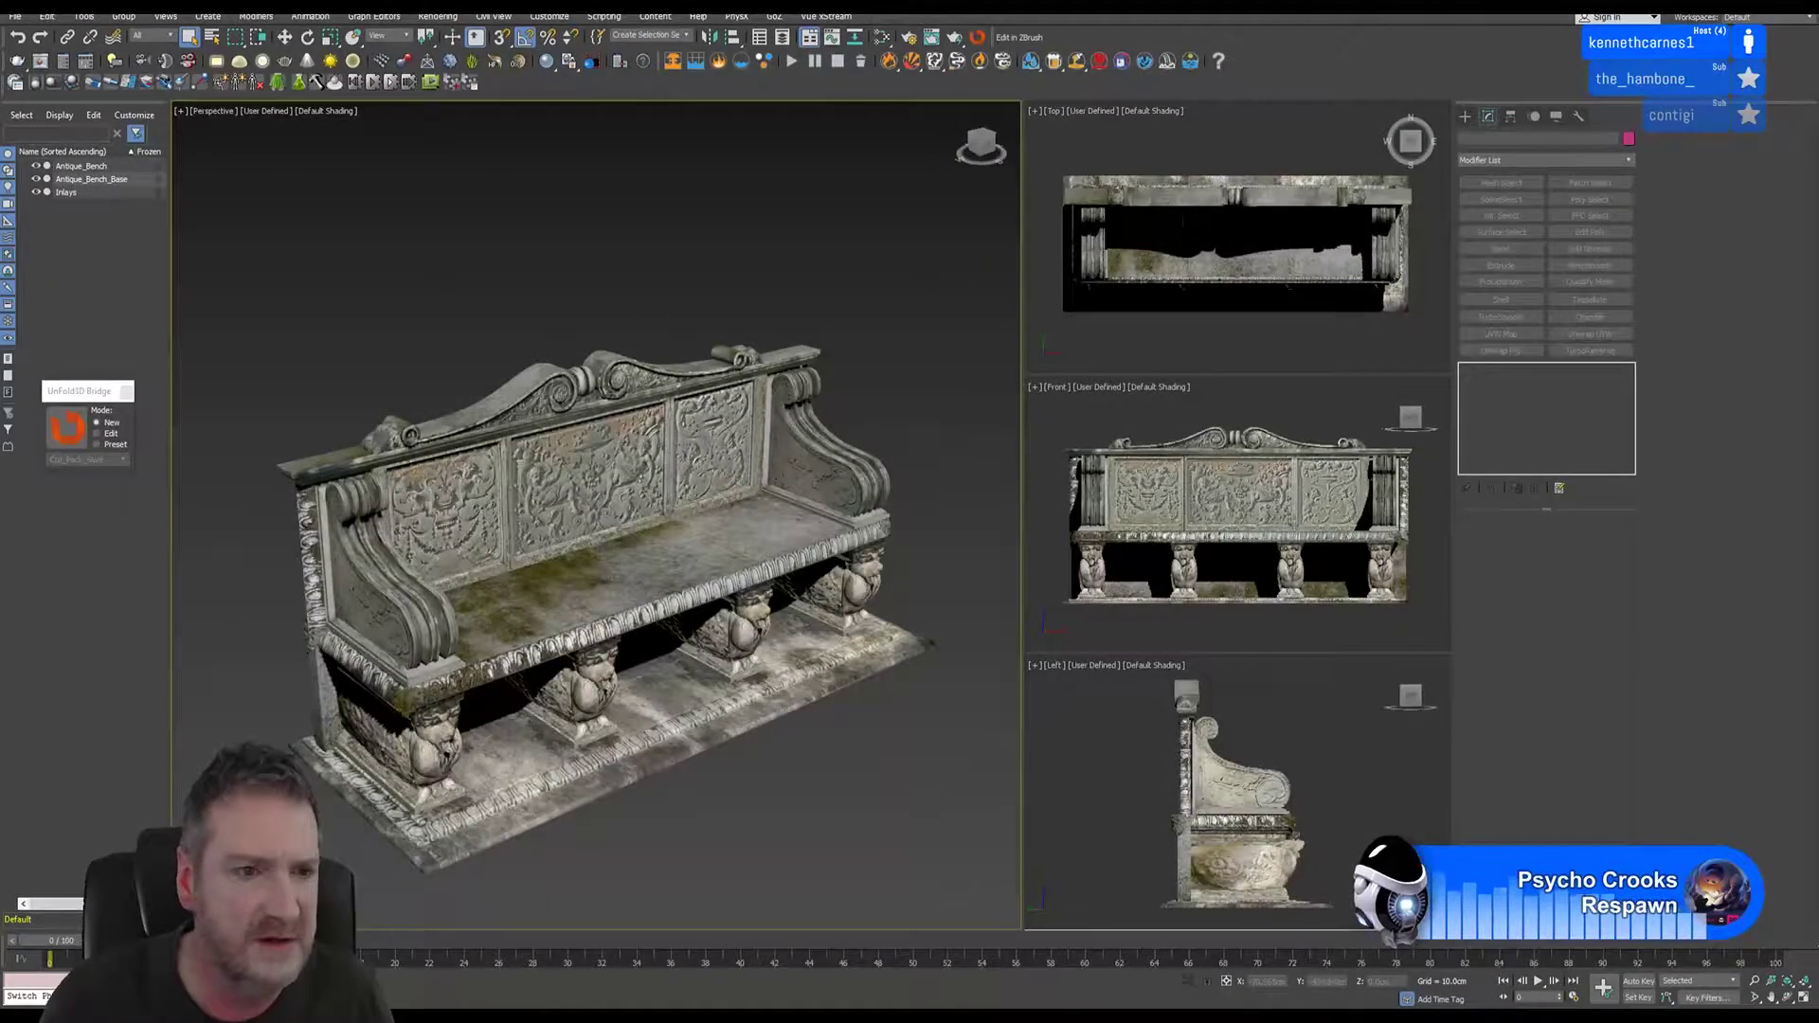
- Close the bridge floater, select Antique_Bench, and switch to Element sub-object mode
click(128, 393)
click(381, 569)
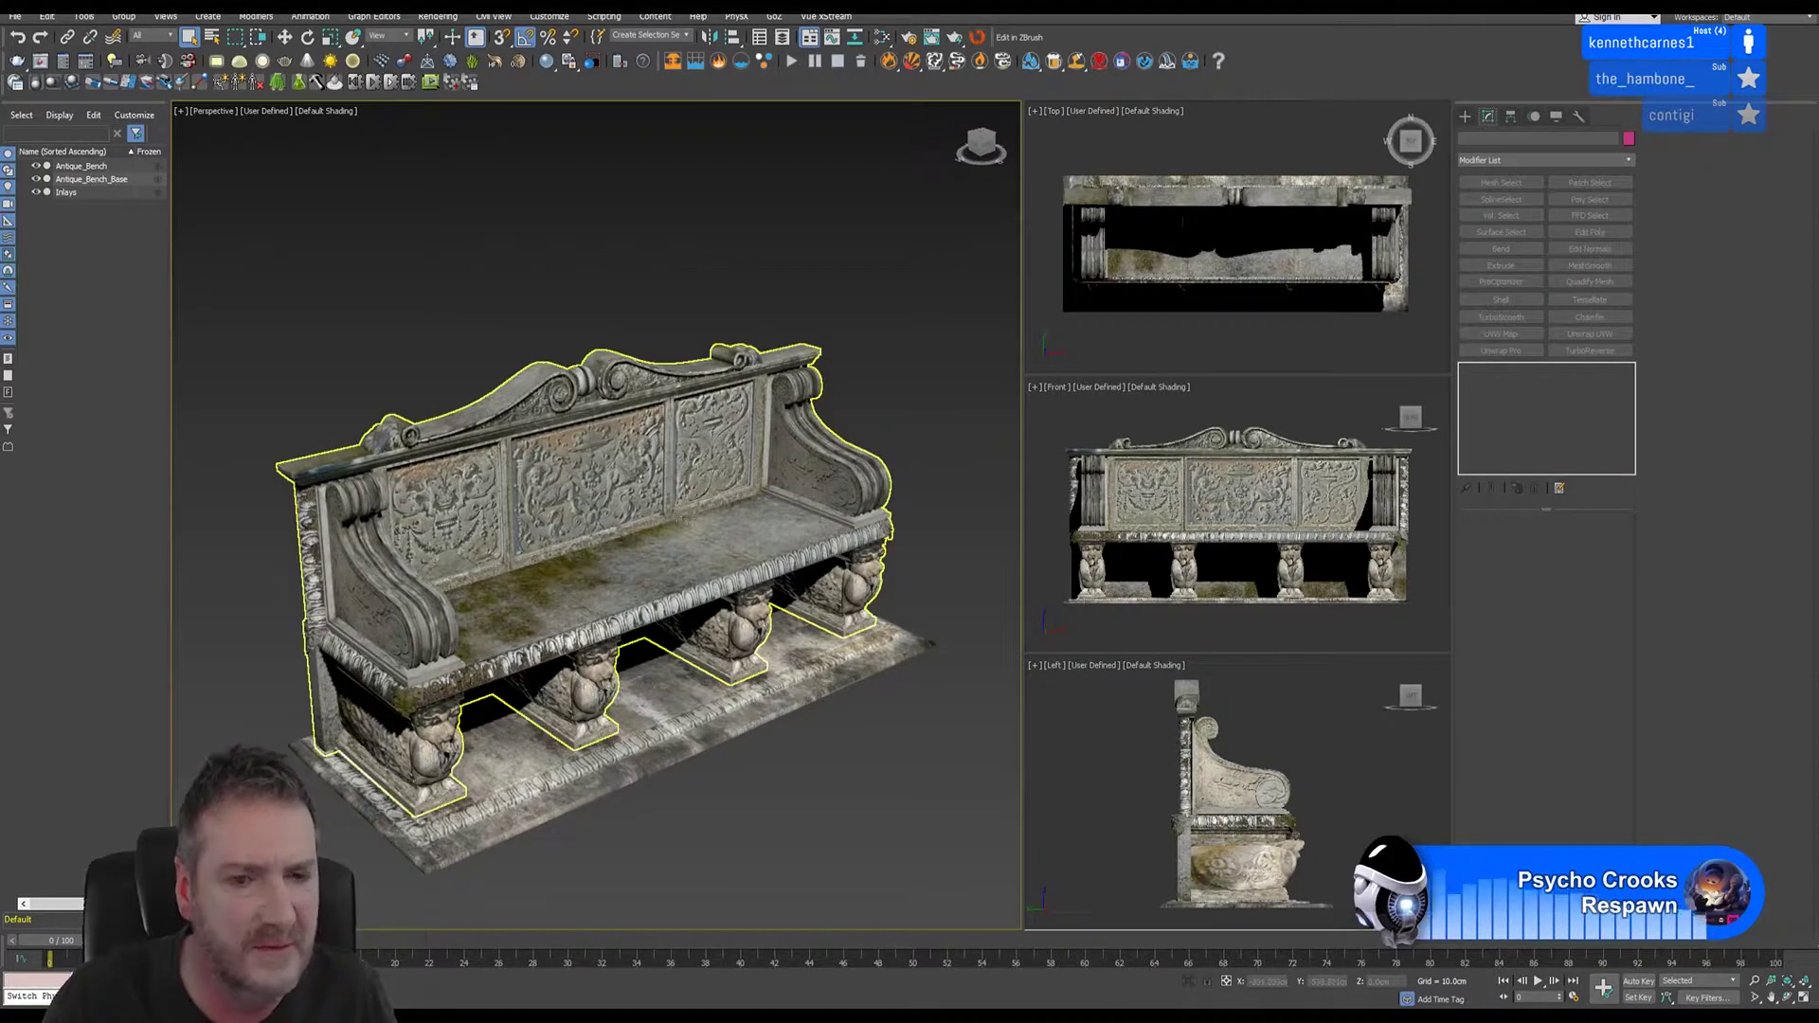
click(563, 545)
click(531, 606)
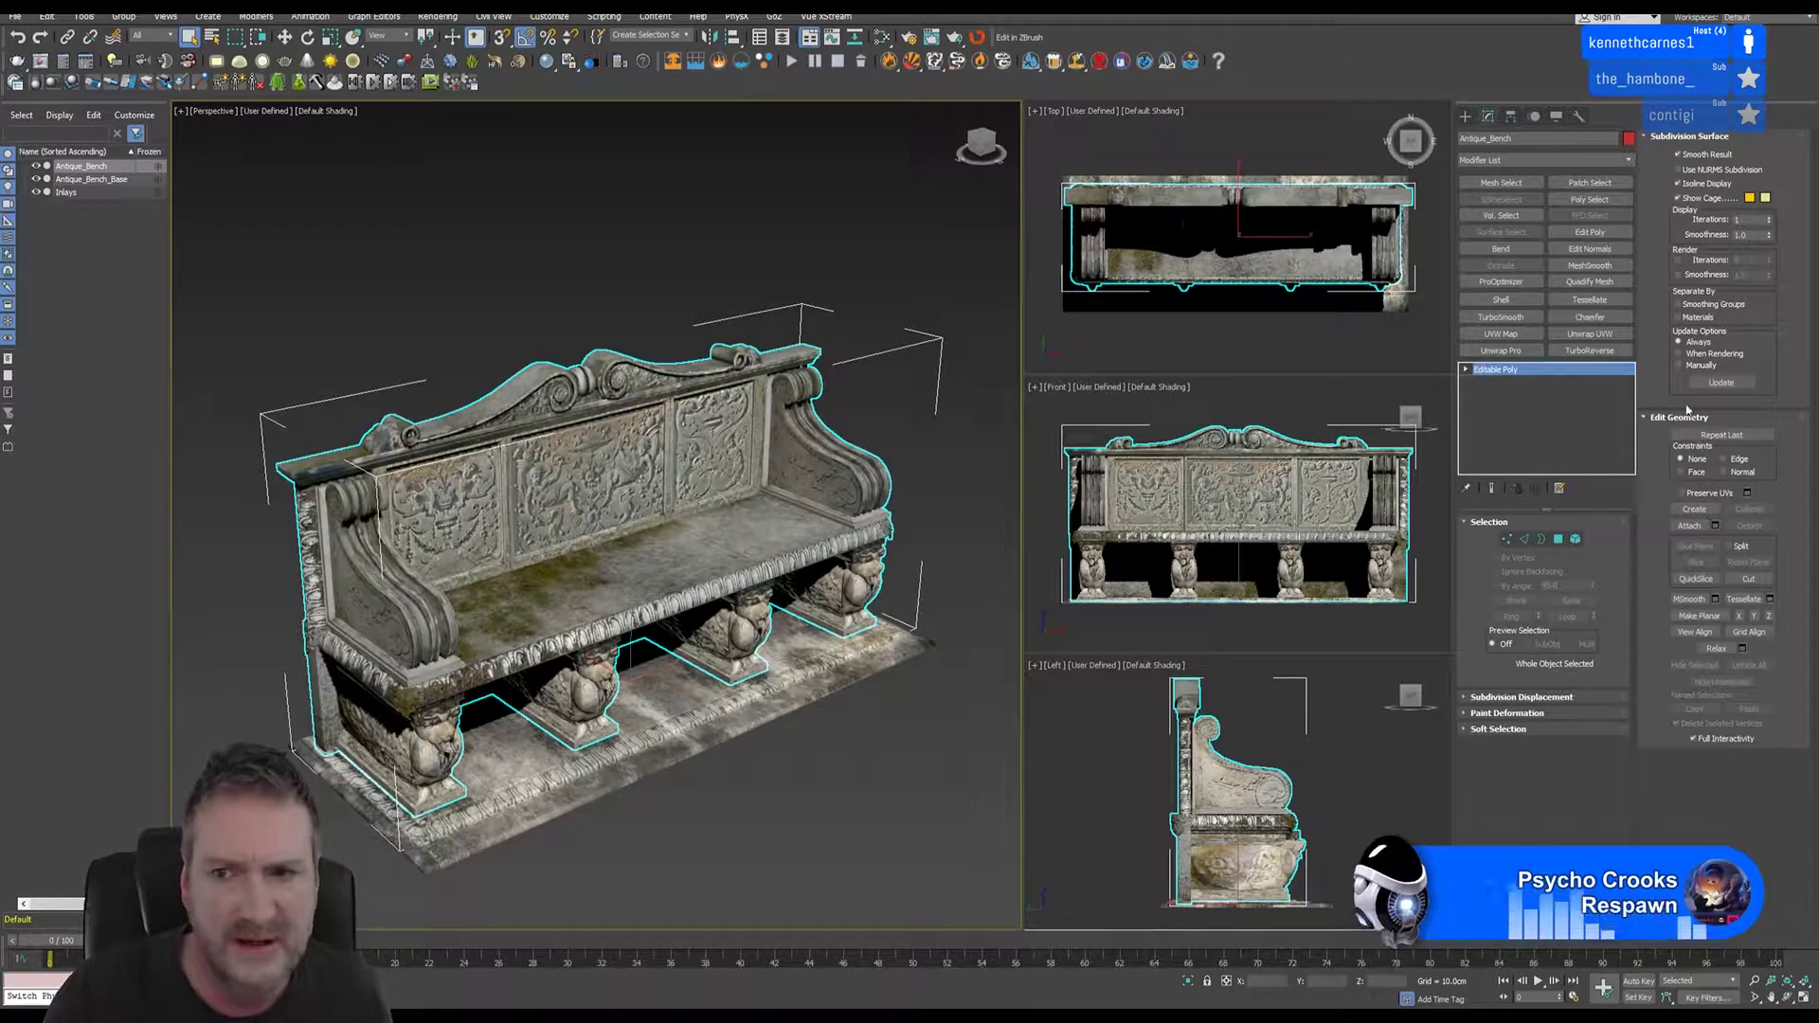
click(1575, 540)
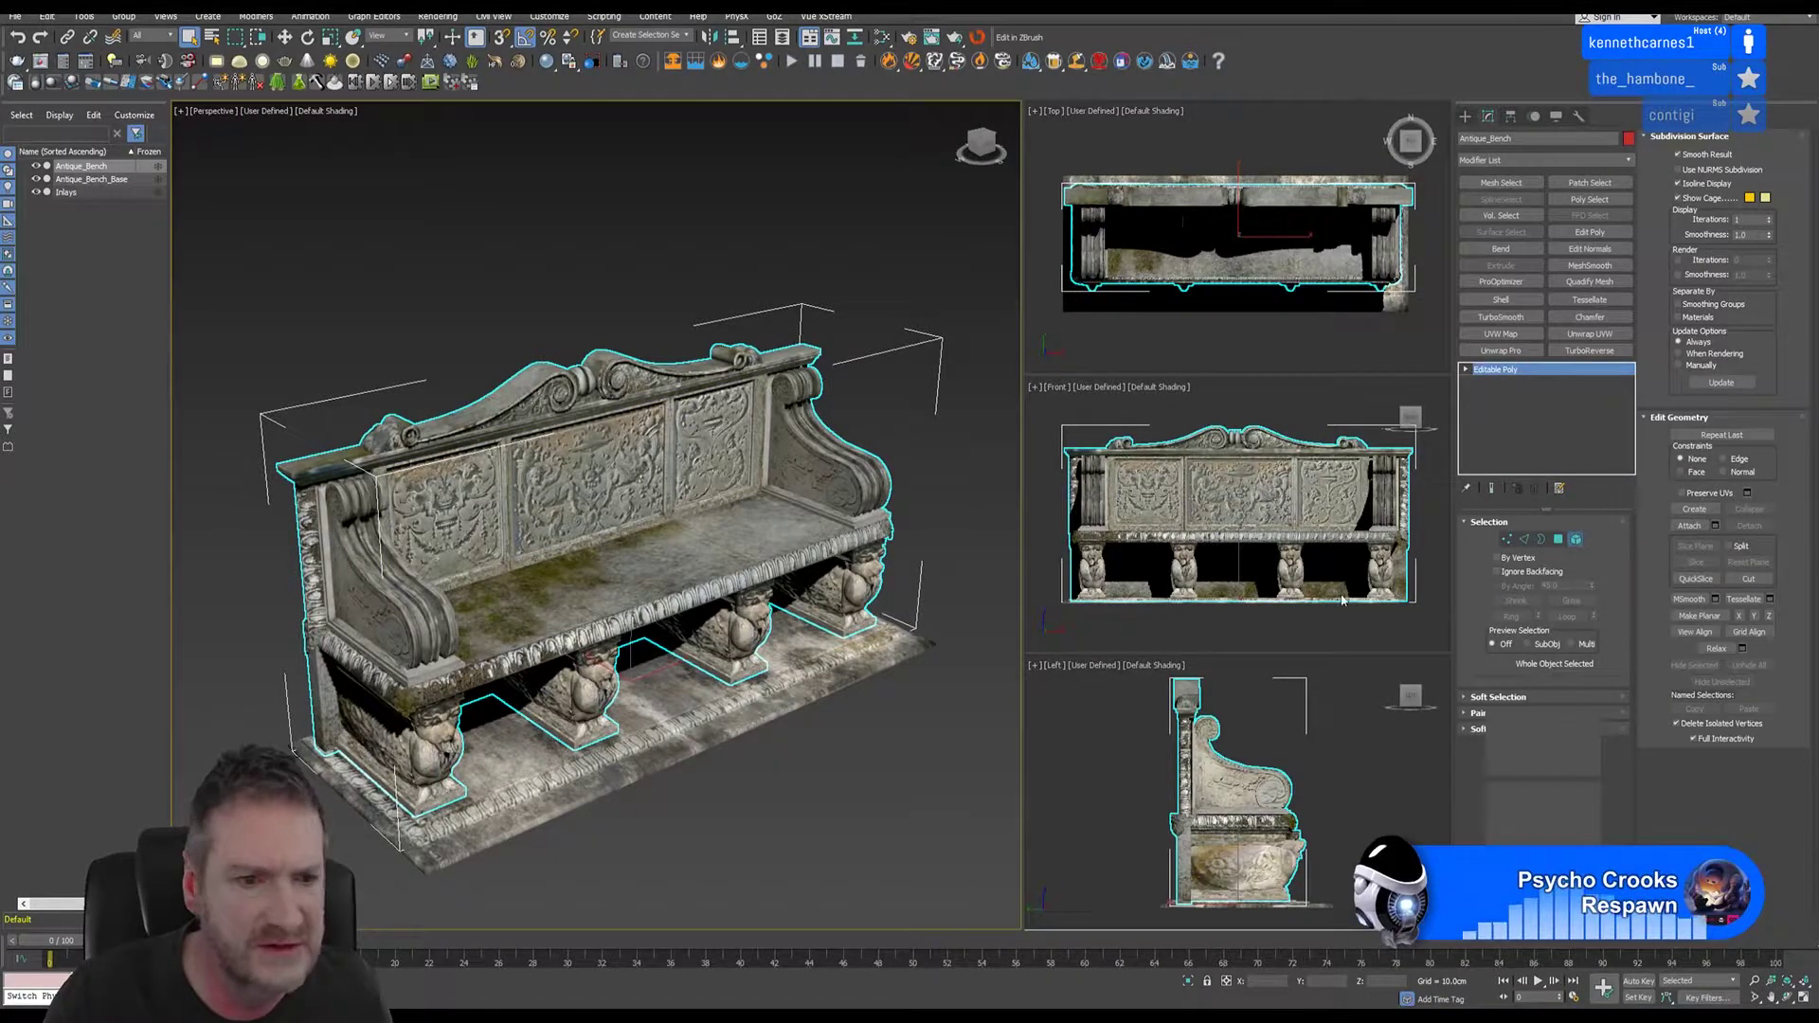
- Select the bench's front base panels, seat and back elements
click(322, 686)
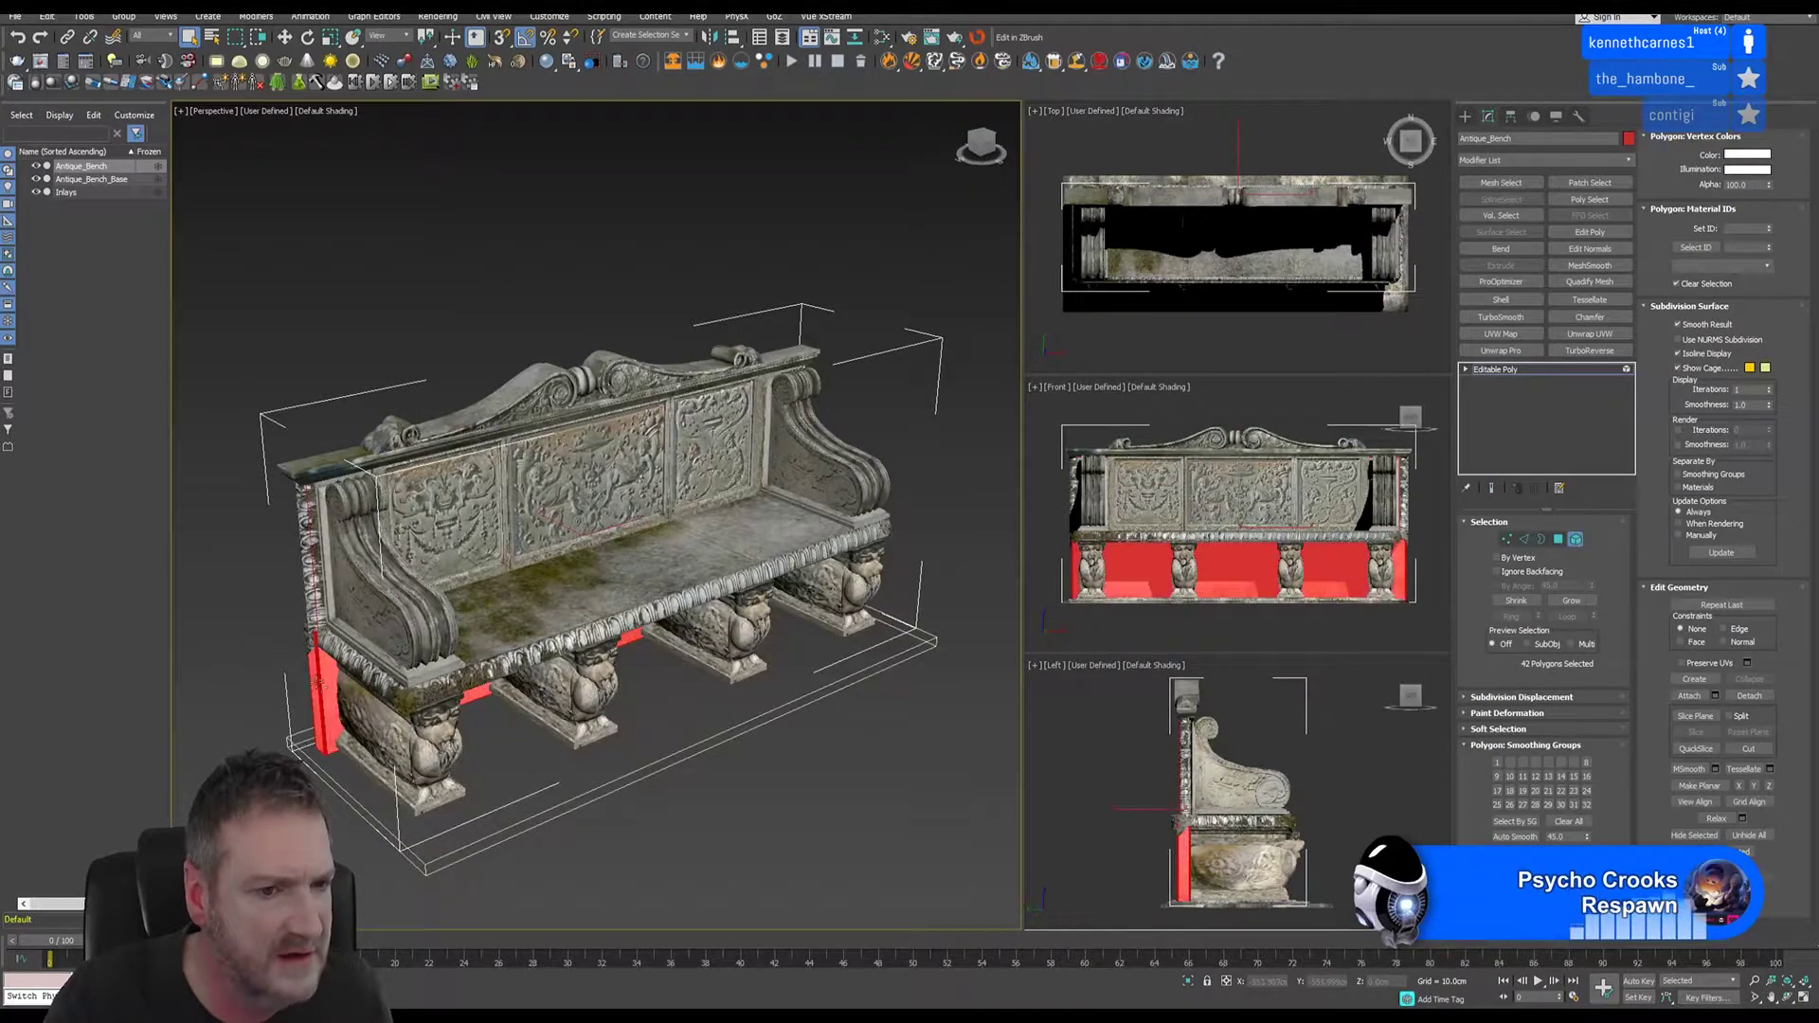
ctrl+click(491, 630)
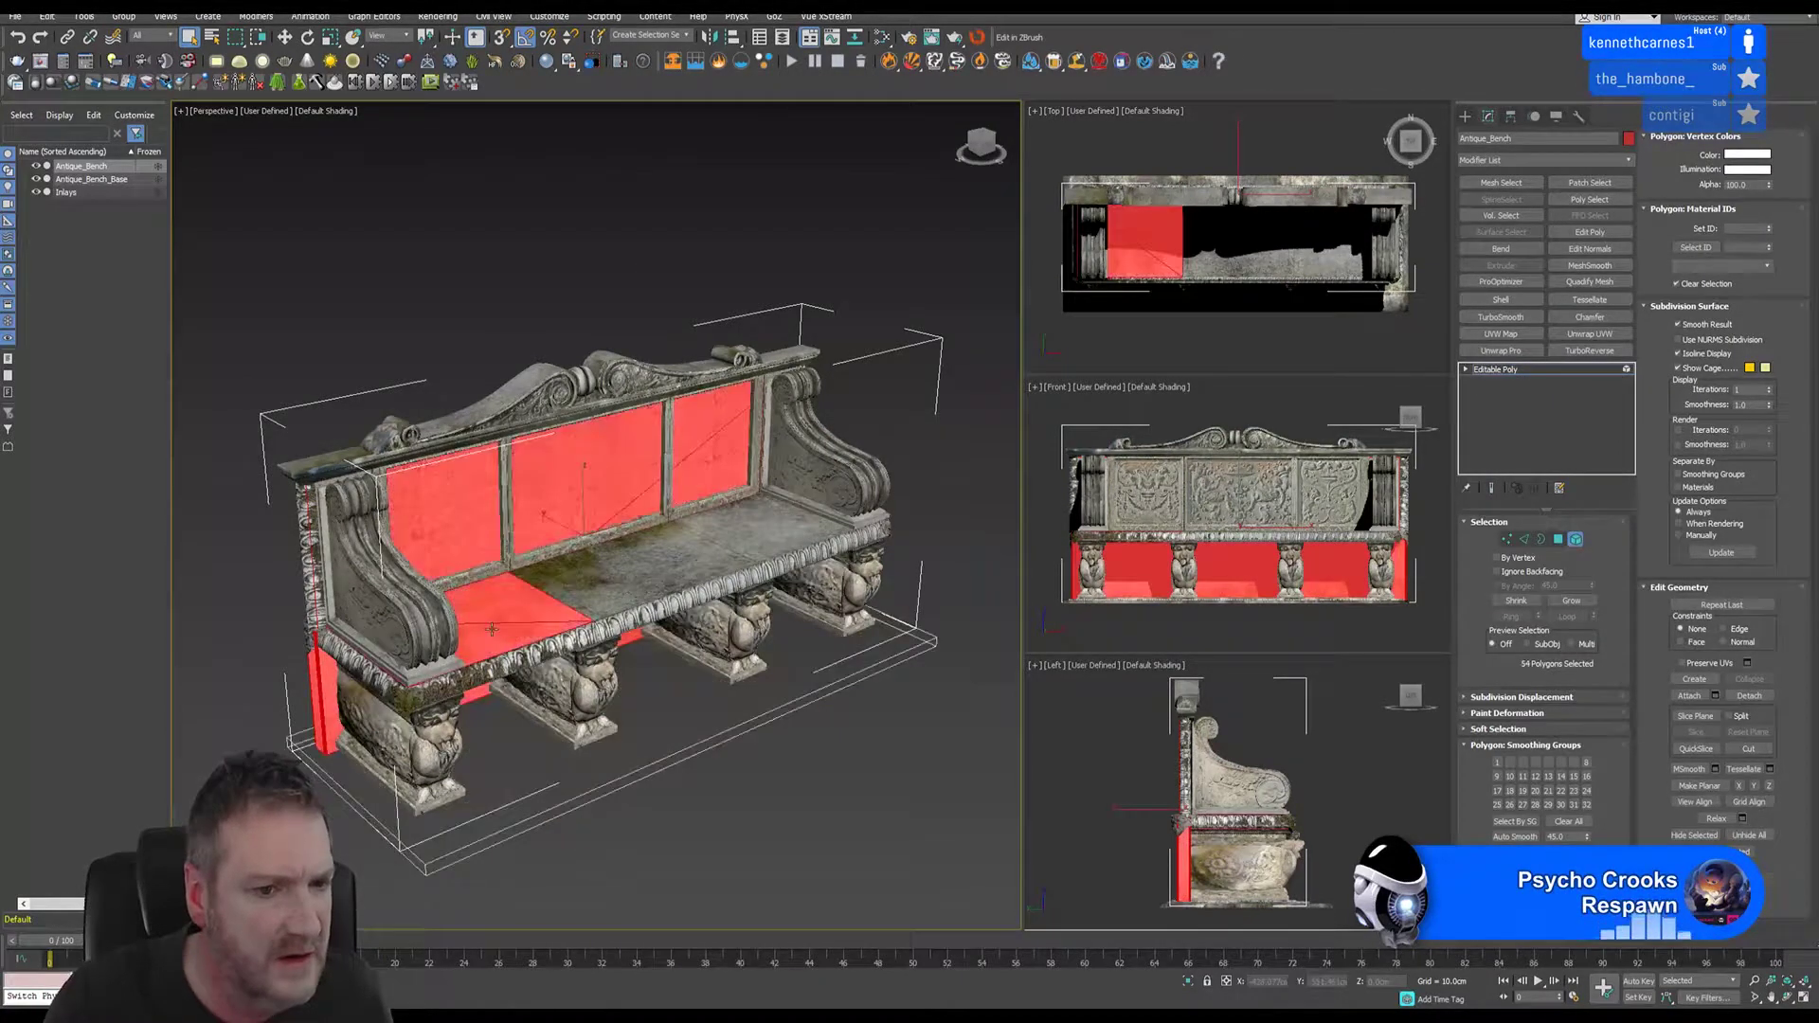
ctrl+click(491, 630)
ctrl+click(597, 593)
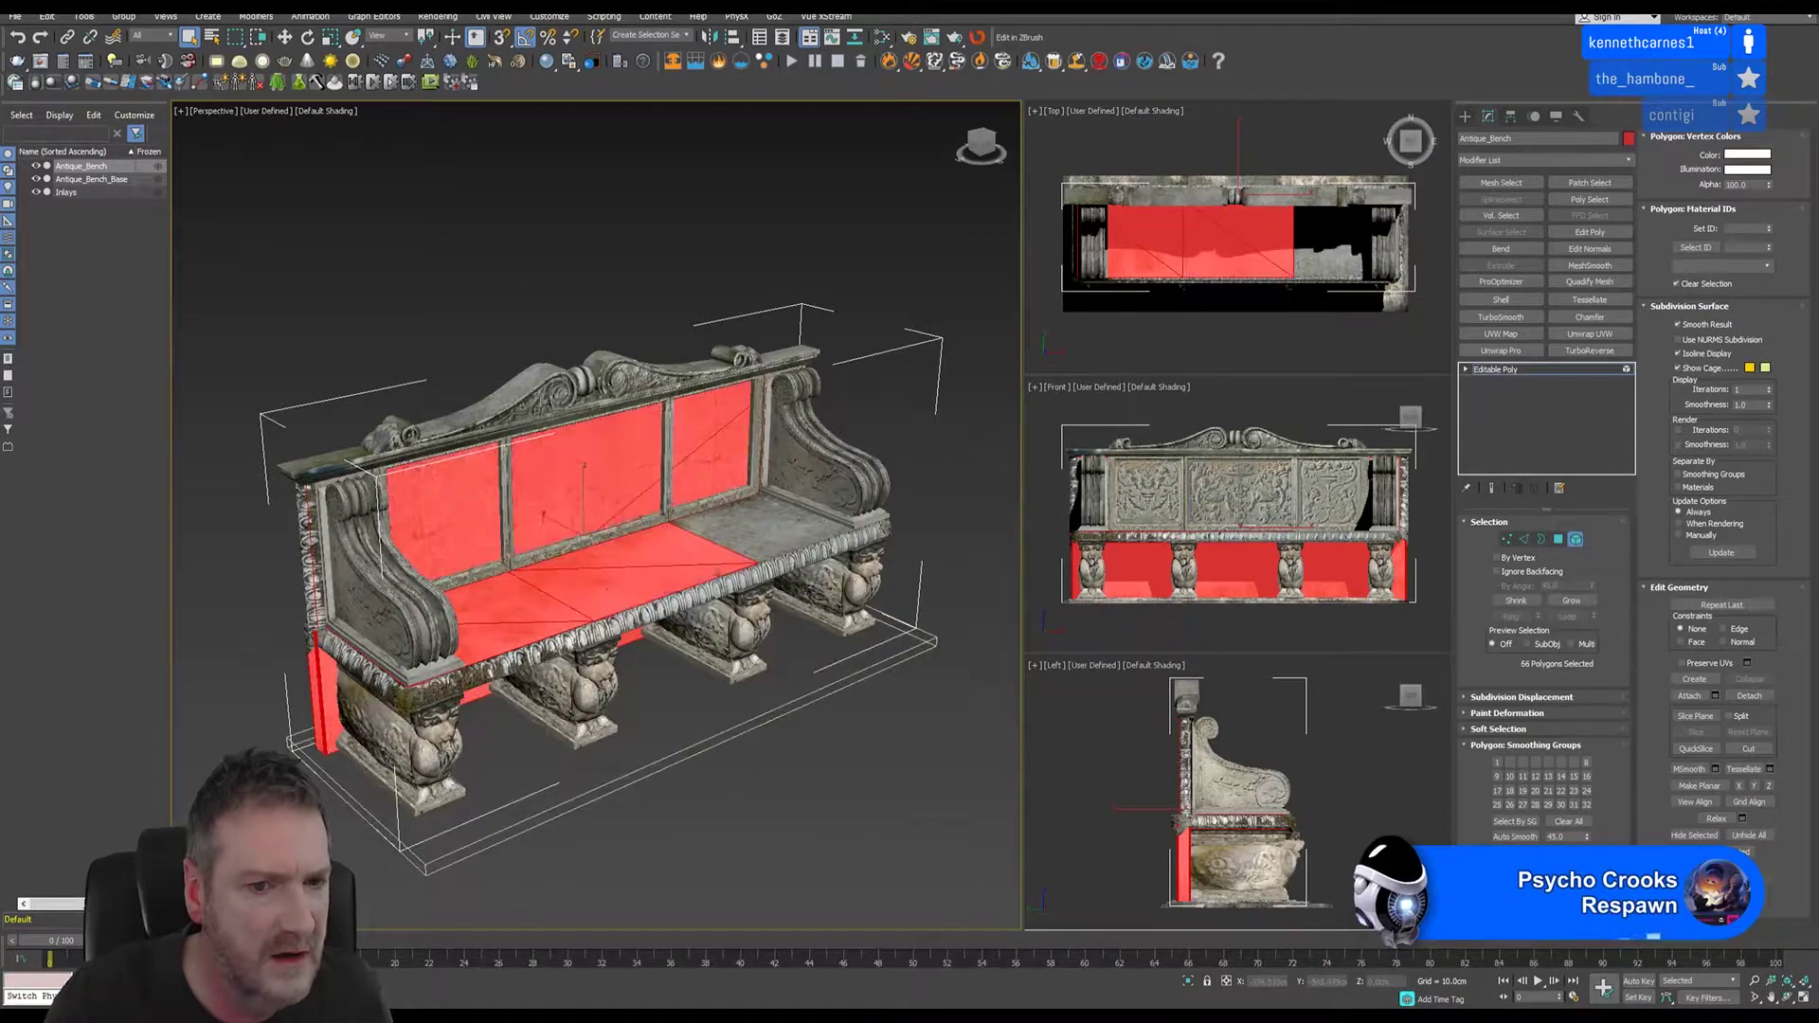
ctrl+click(770, 542)
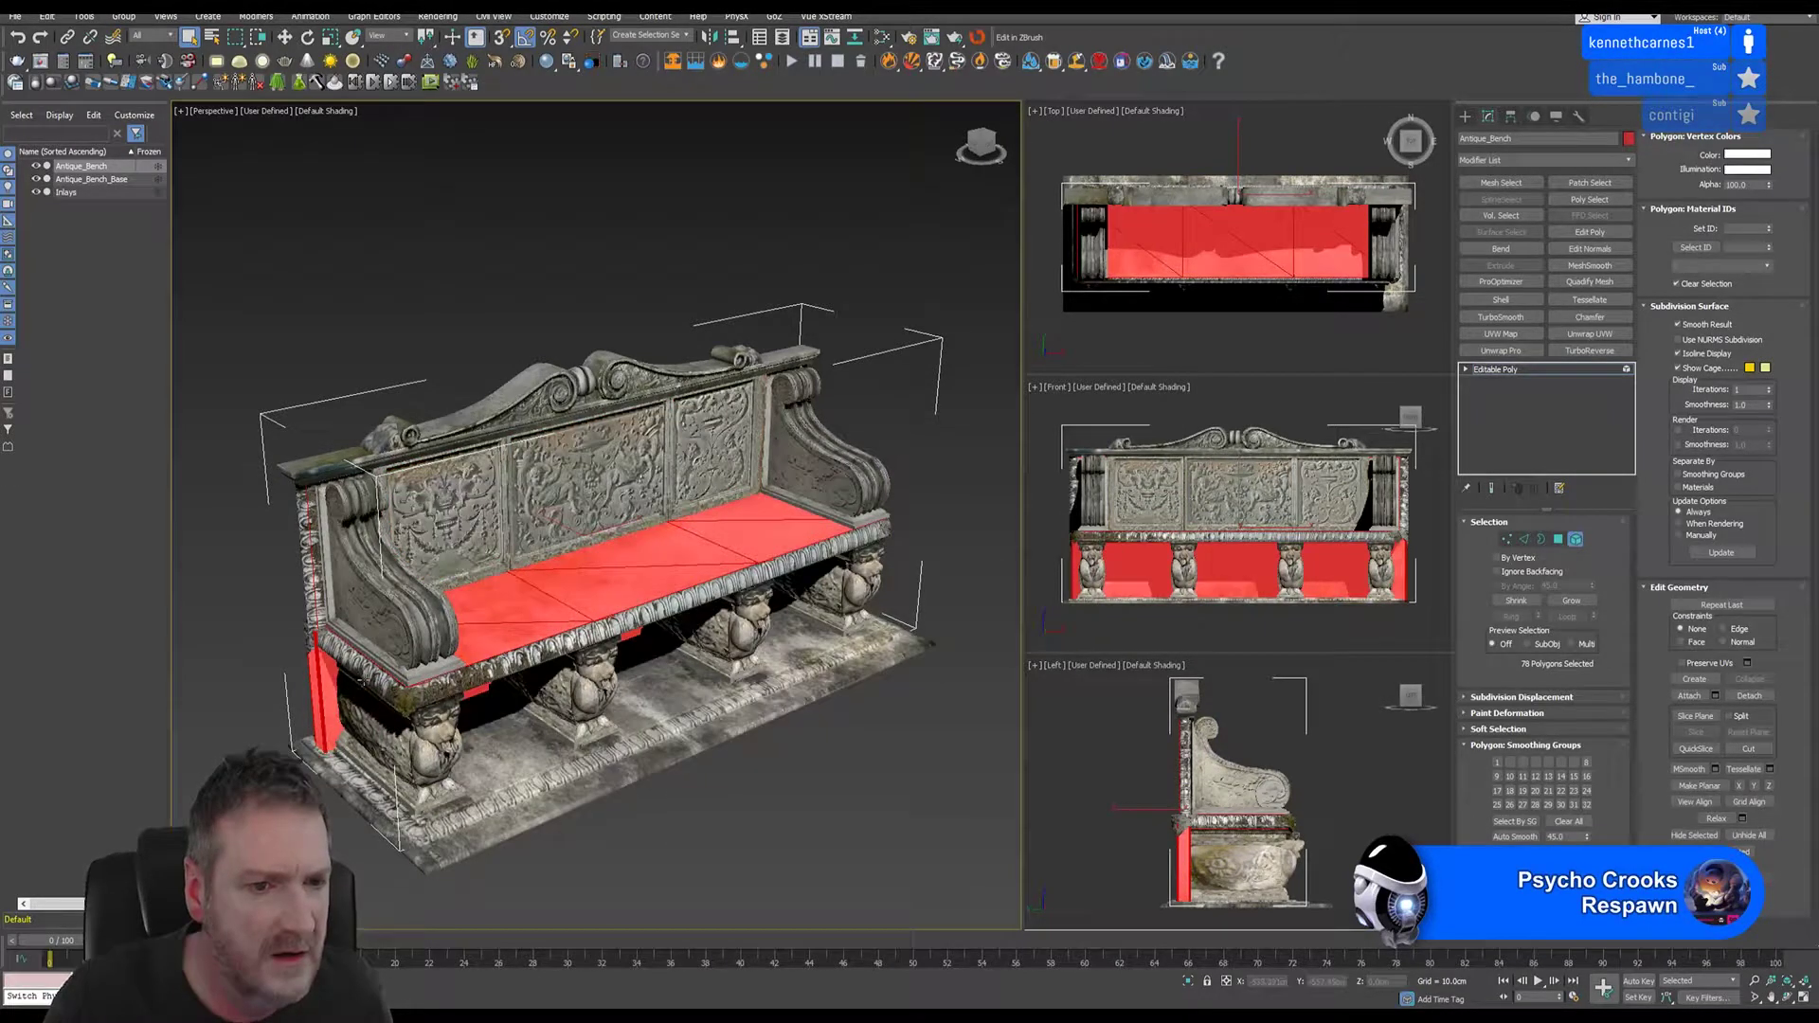
key(e)
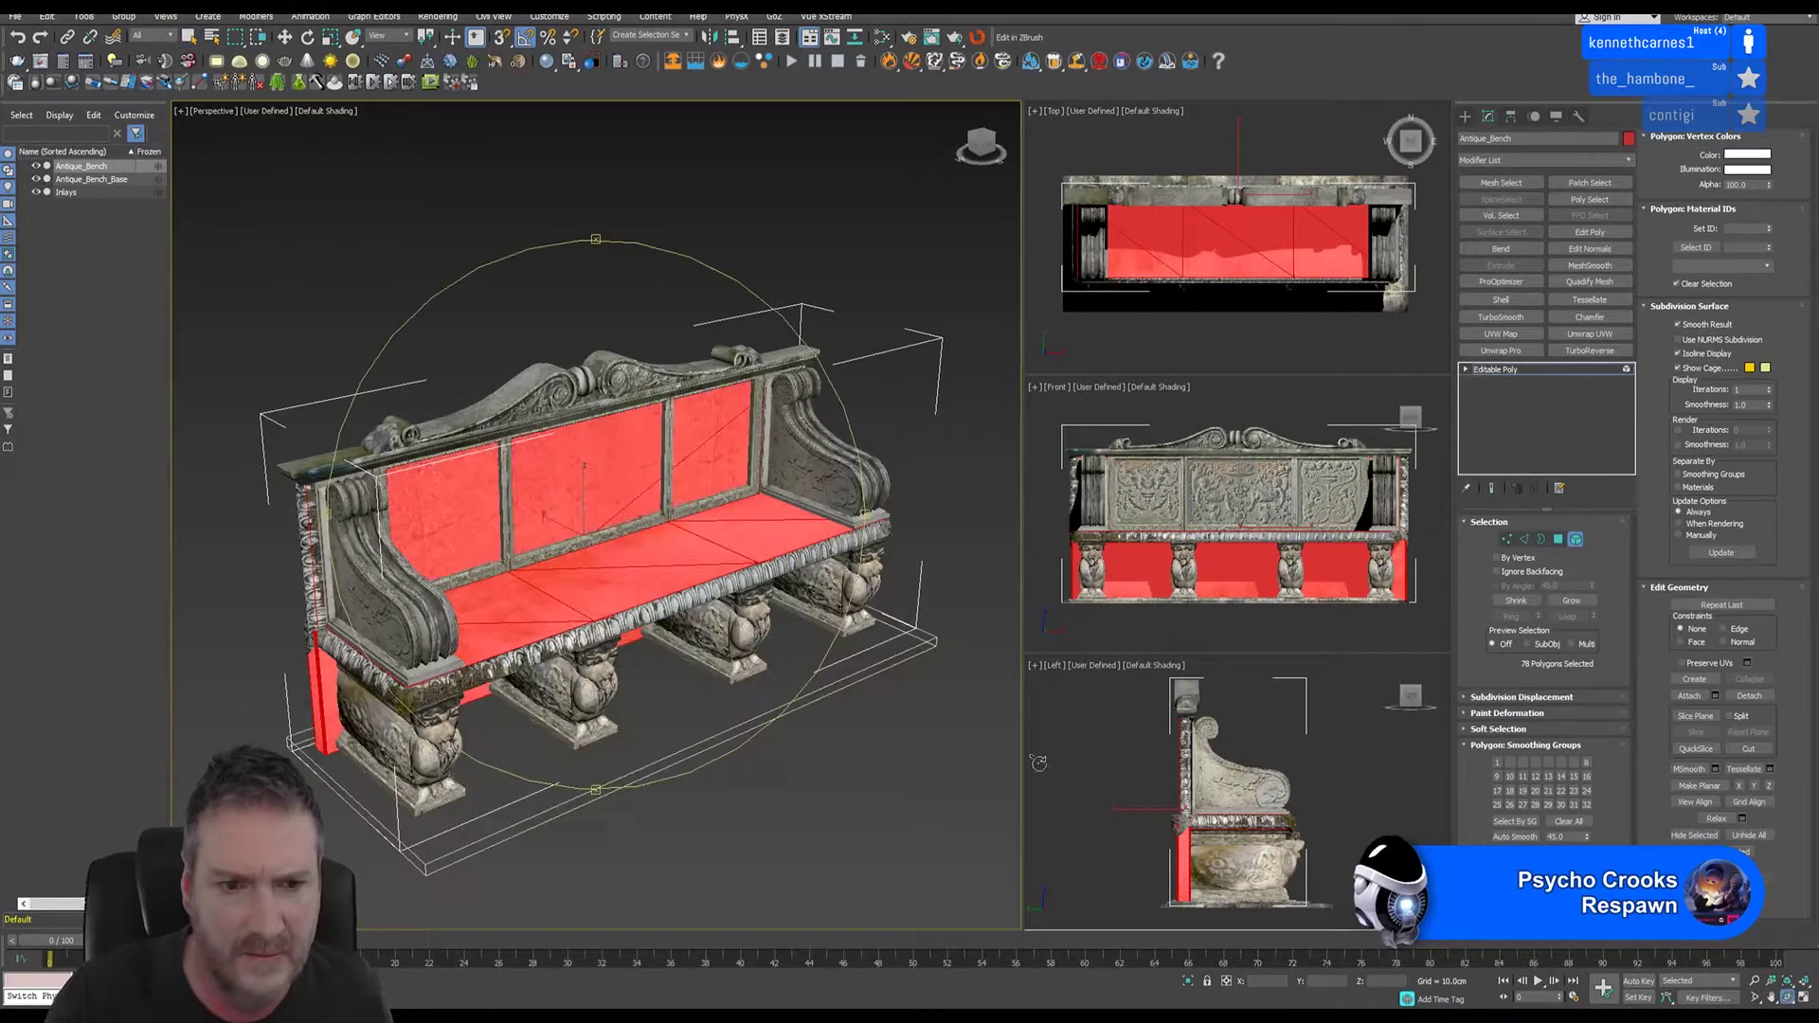
alt+middle_drag(853, 606, 1206, 604)
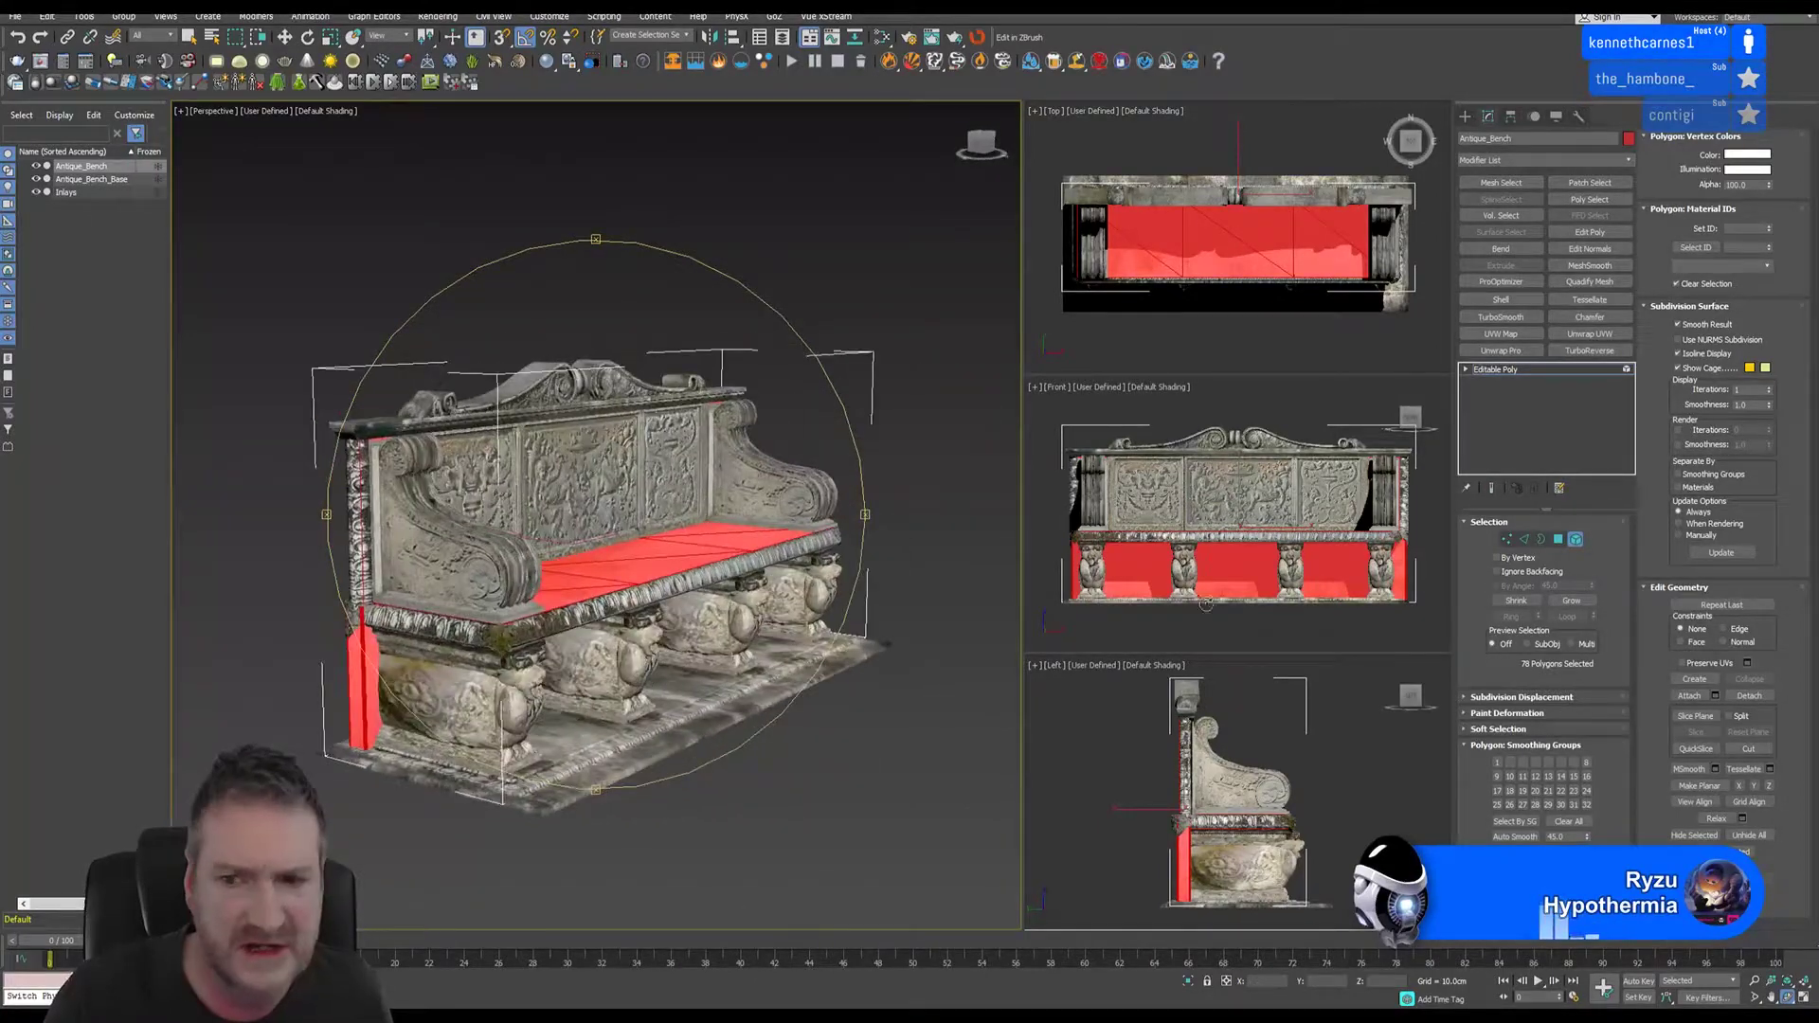
- Detach the selected polygons as Object001 and select it in the Scene Explorer
right_click(947, 582)
click(1013, 576)
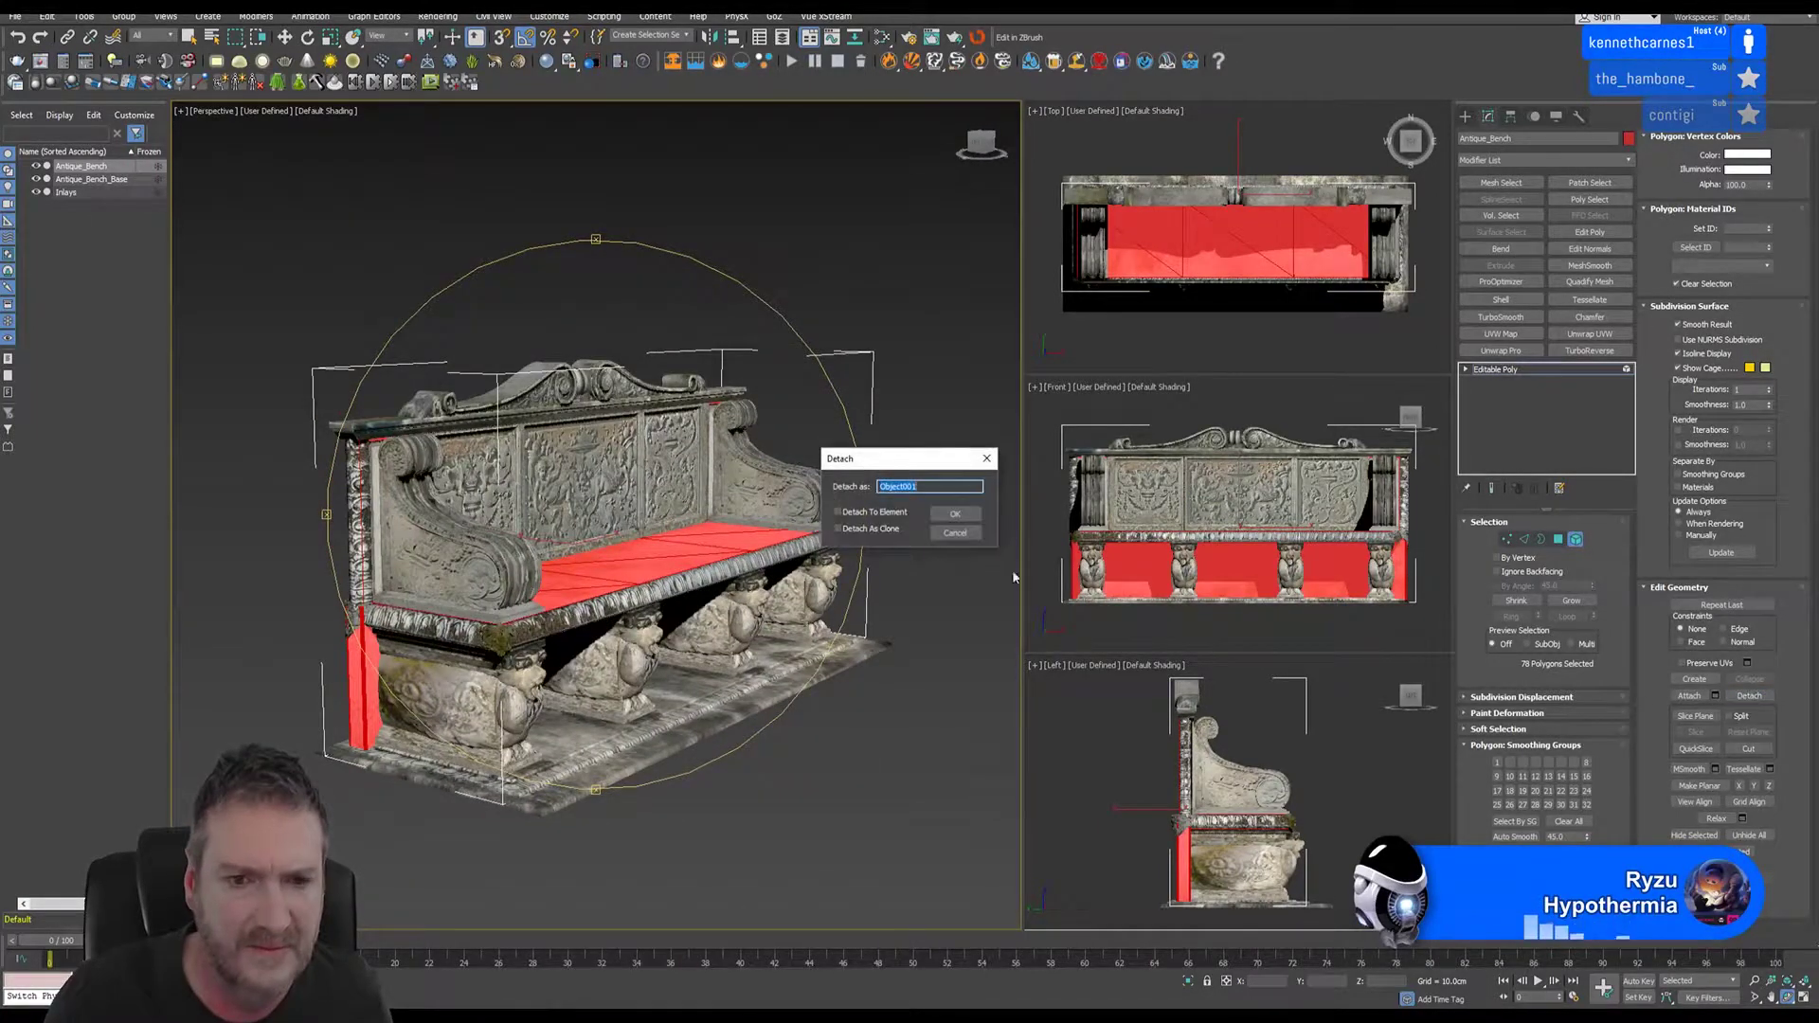
click(955, 514)
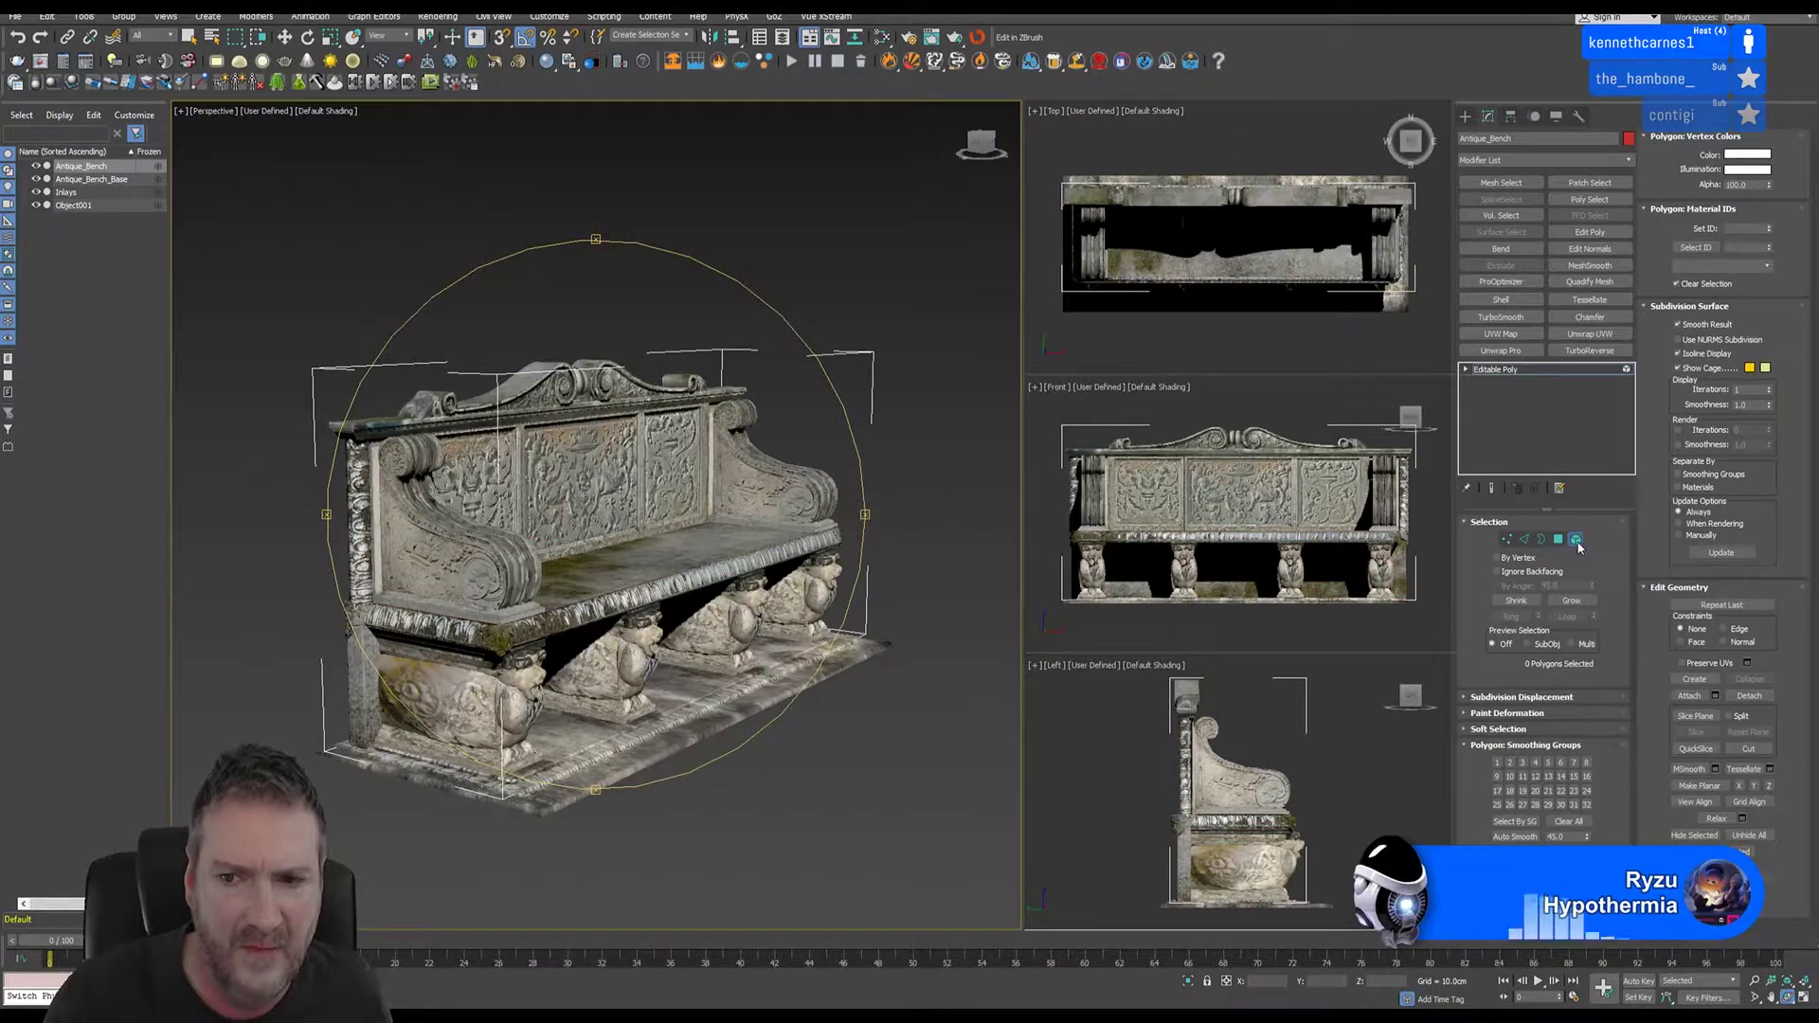
click(1577, 540)
click(74, 205)
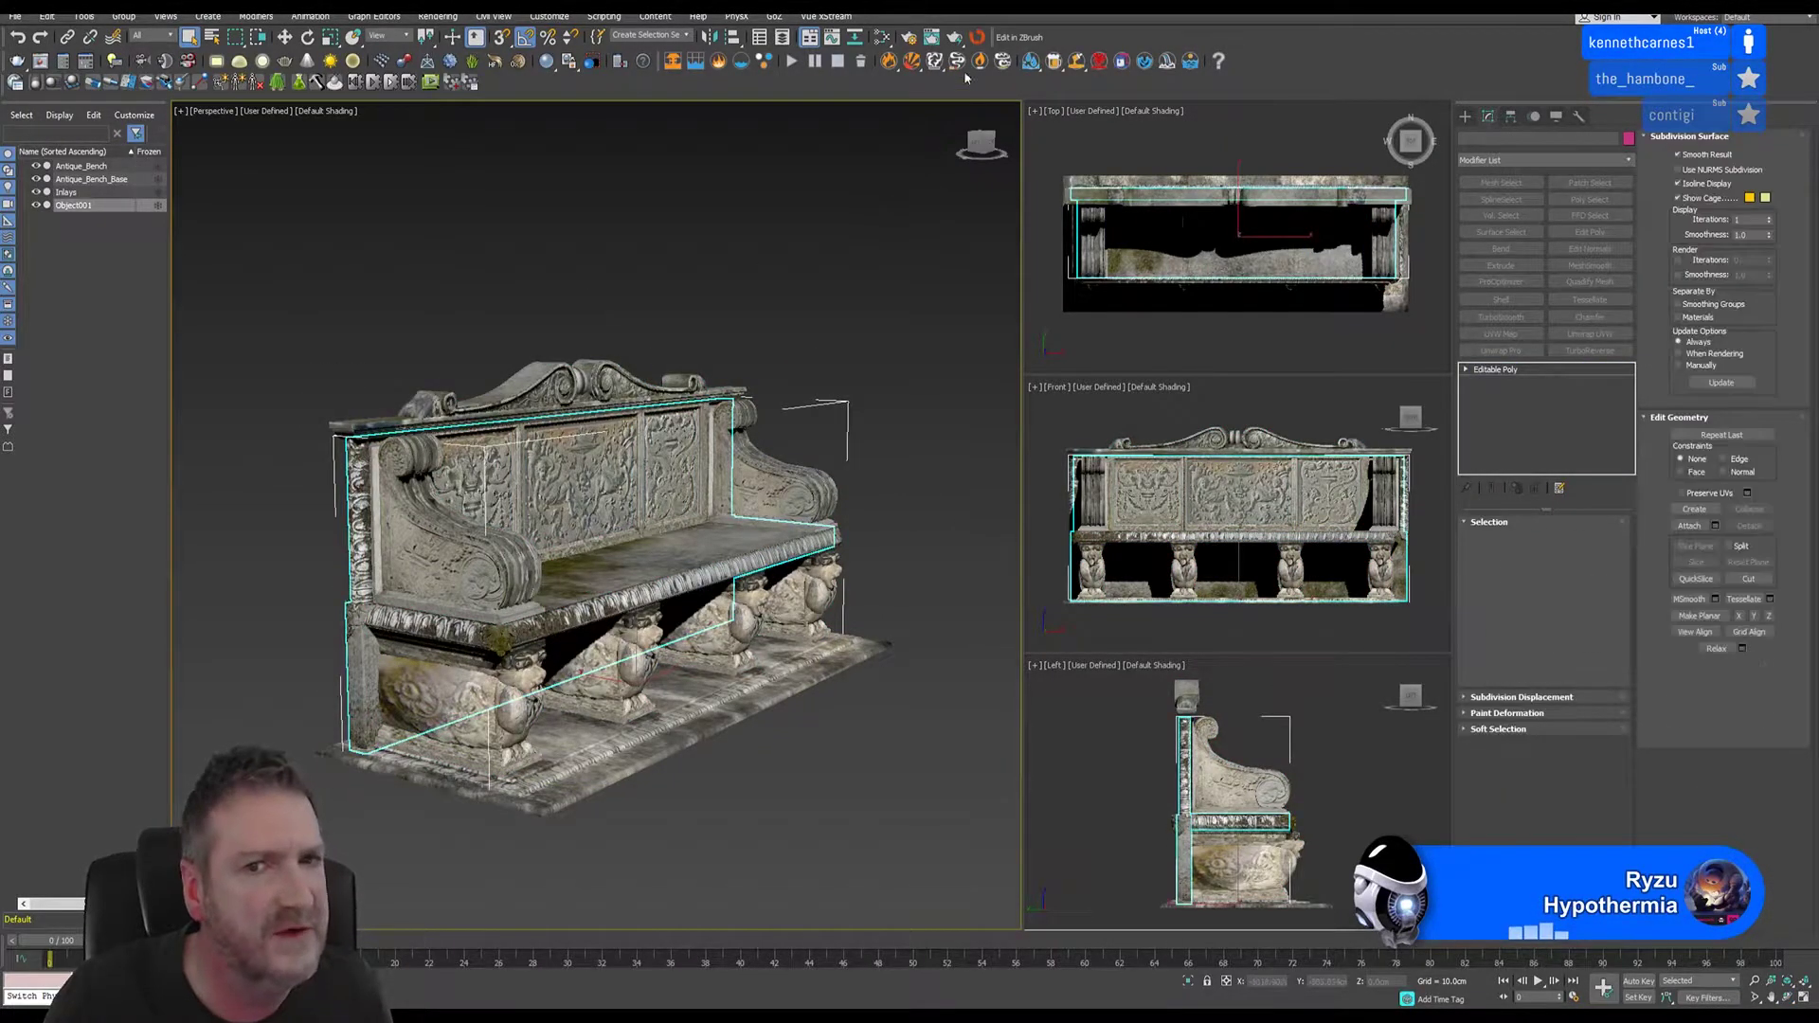
- Launch the UnFold3D Bridge with Object001 selected to transfer its mesh
click(977, 37)
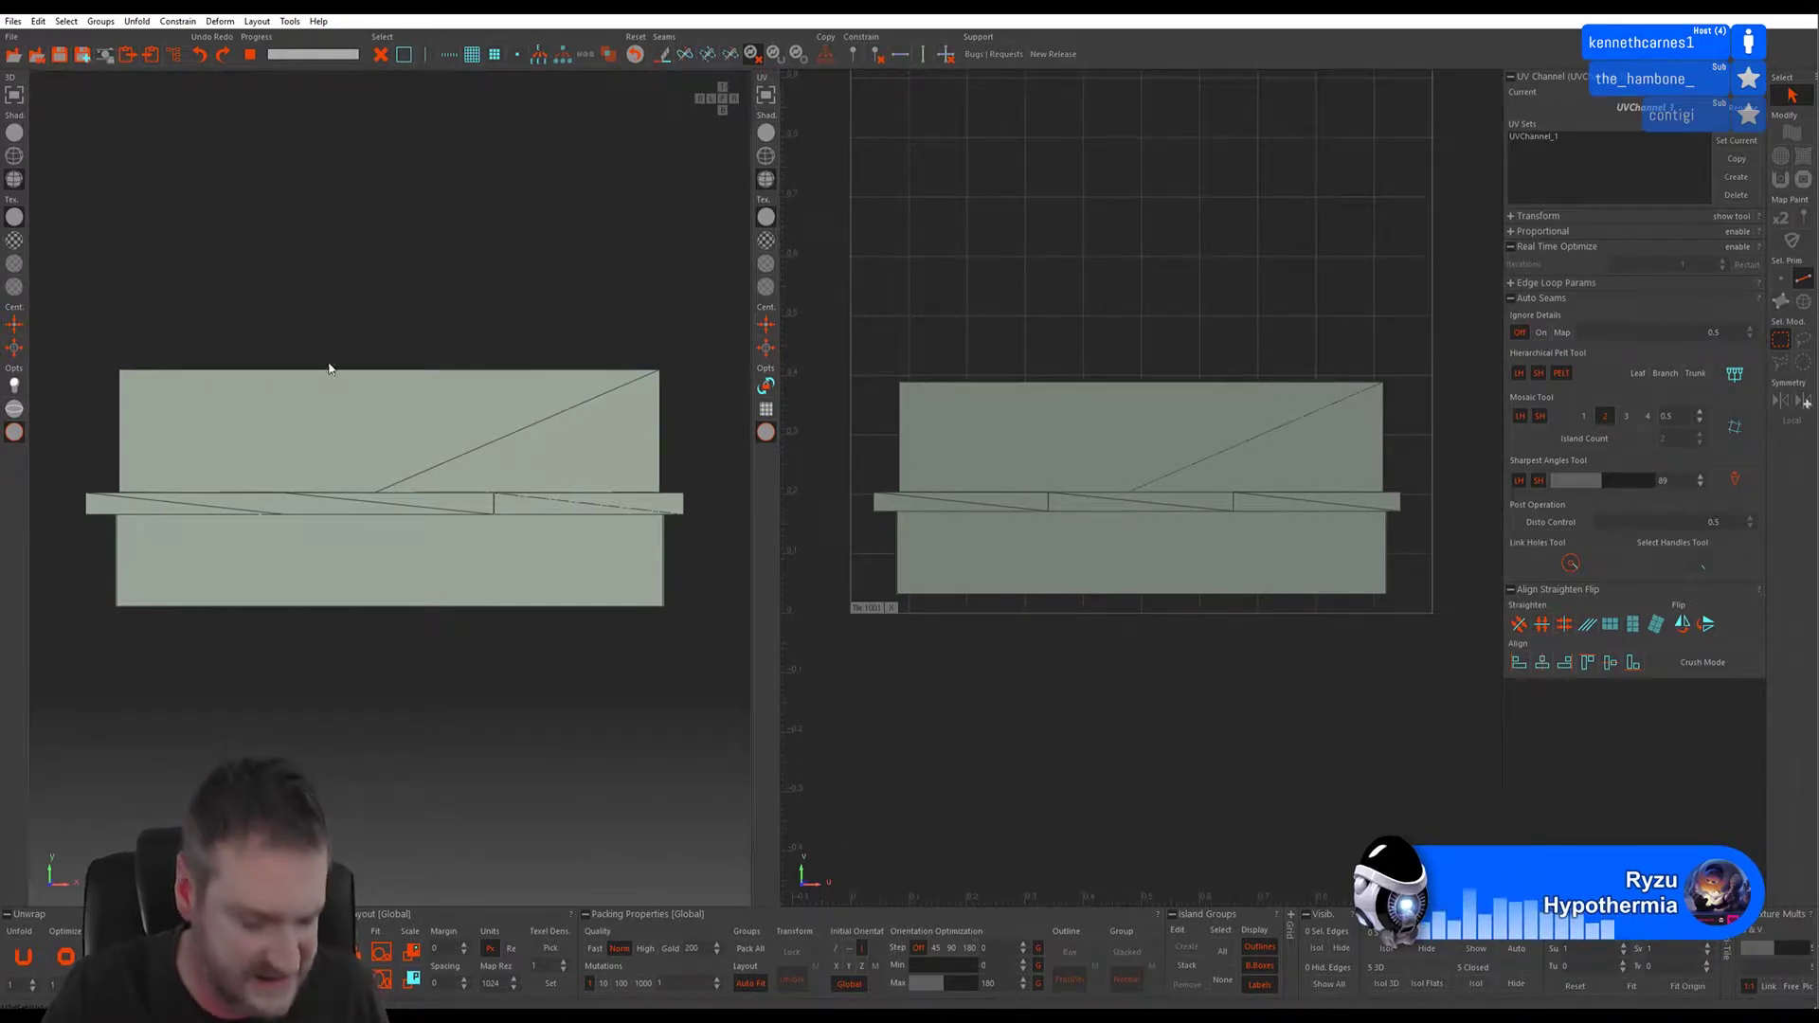
- Add a new UV set named UVChannel2 to Object001 and make it the current set
alt+drag(235, 328, 385, 356)
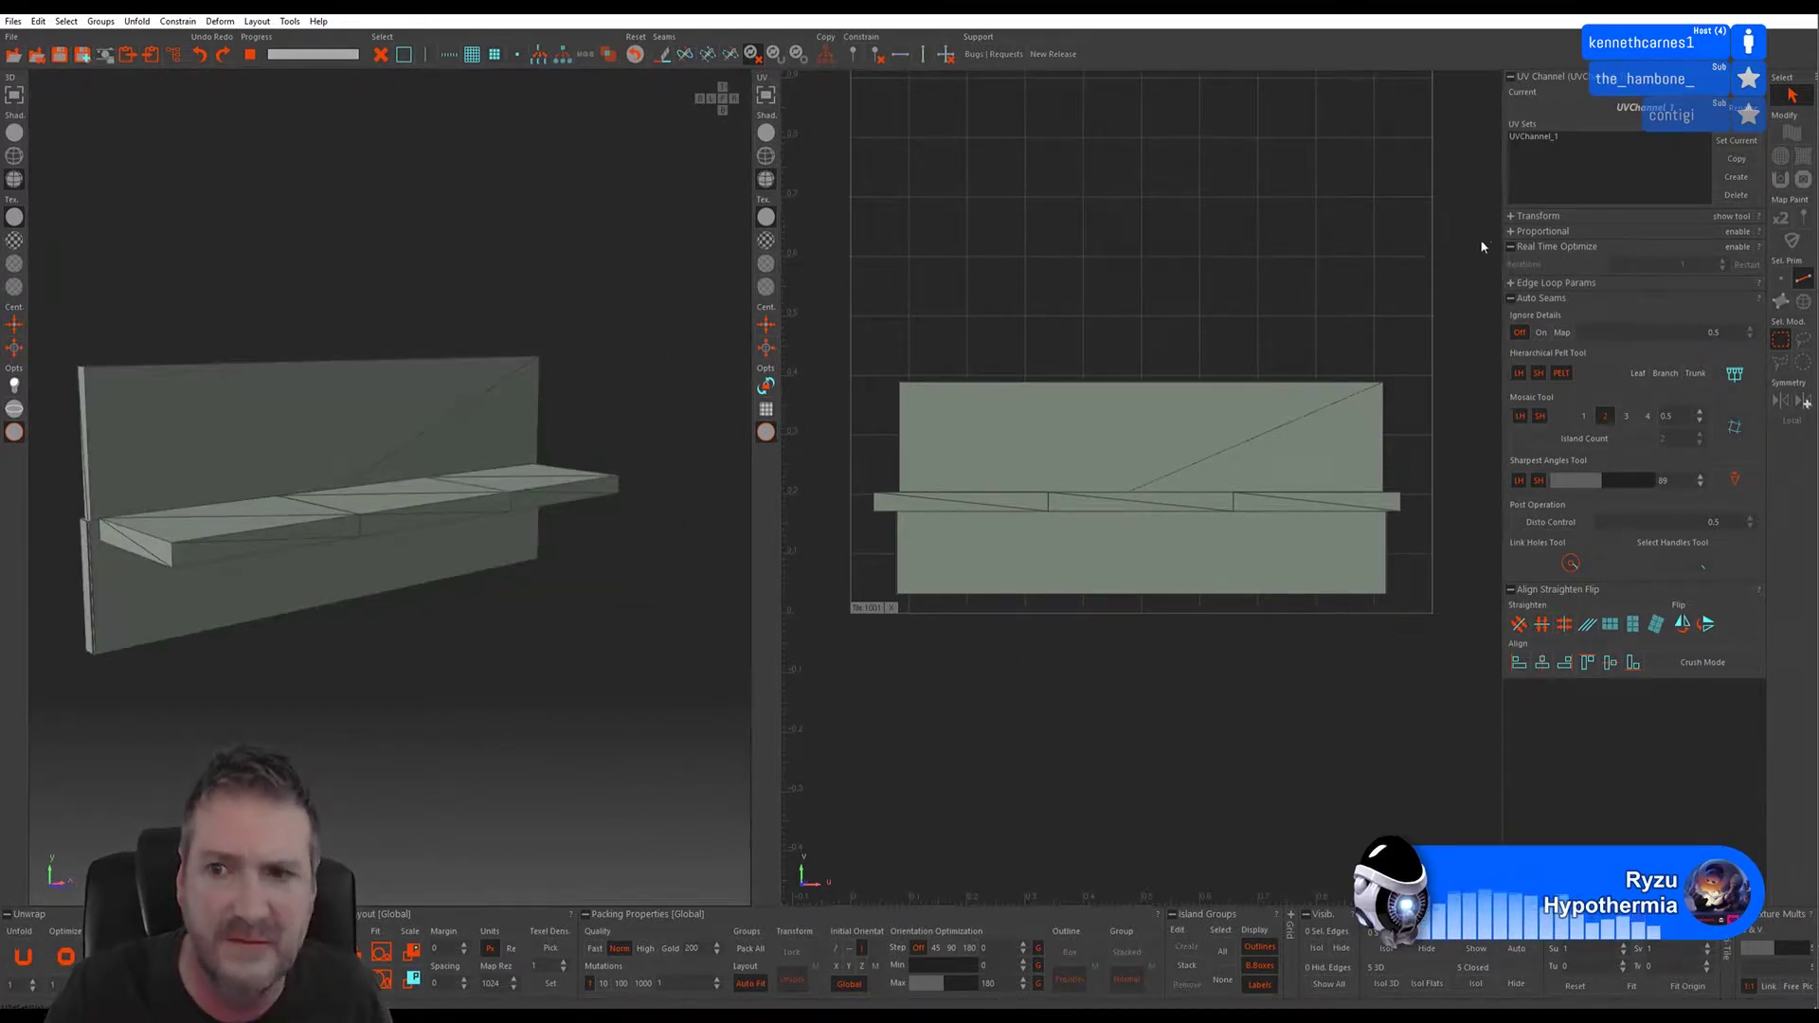
click(1732, 179)
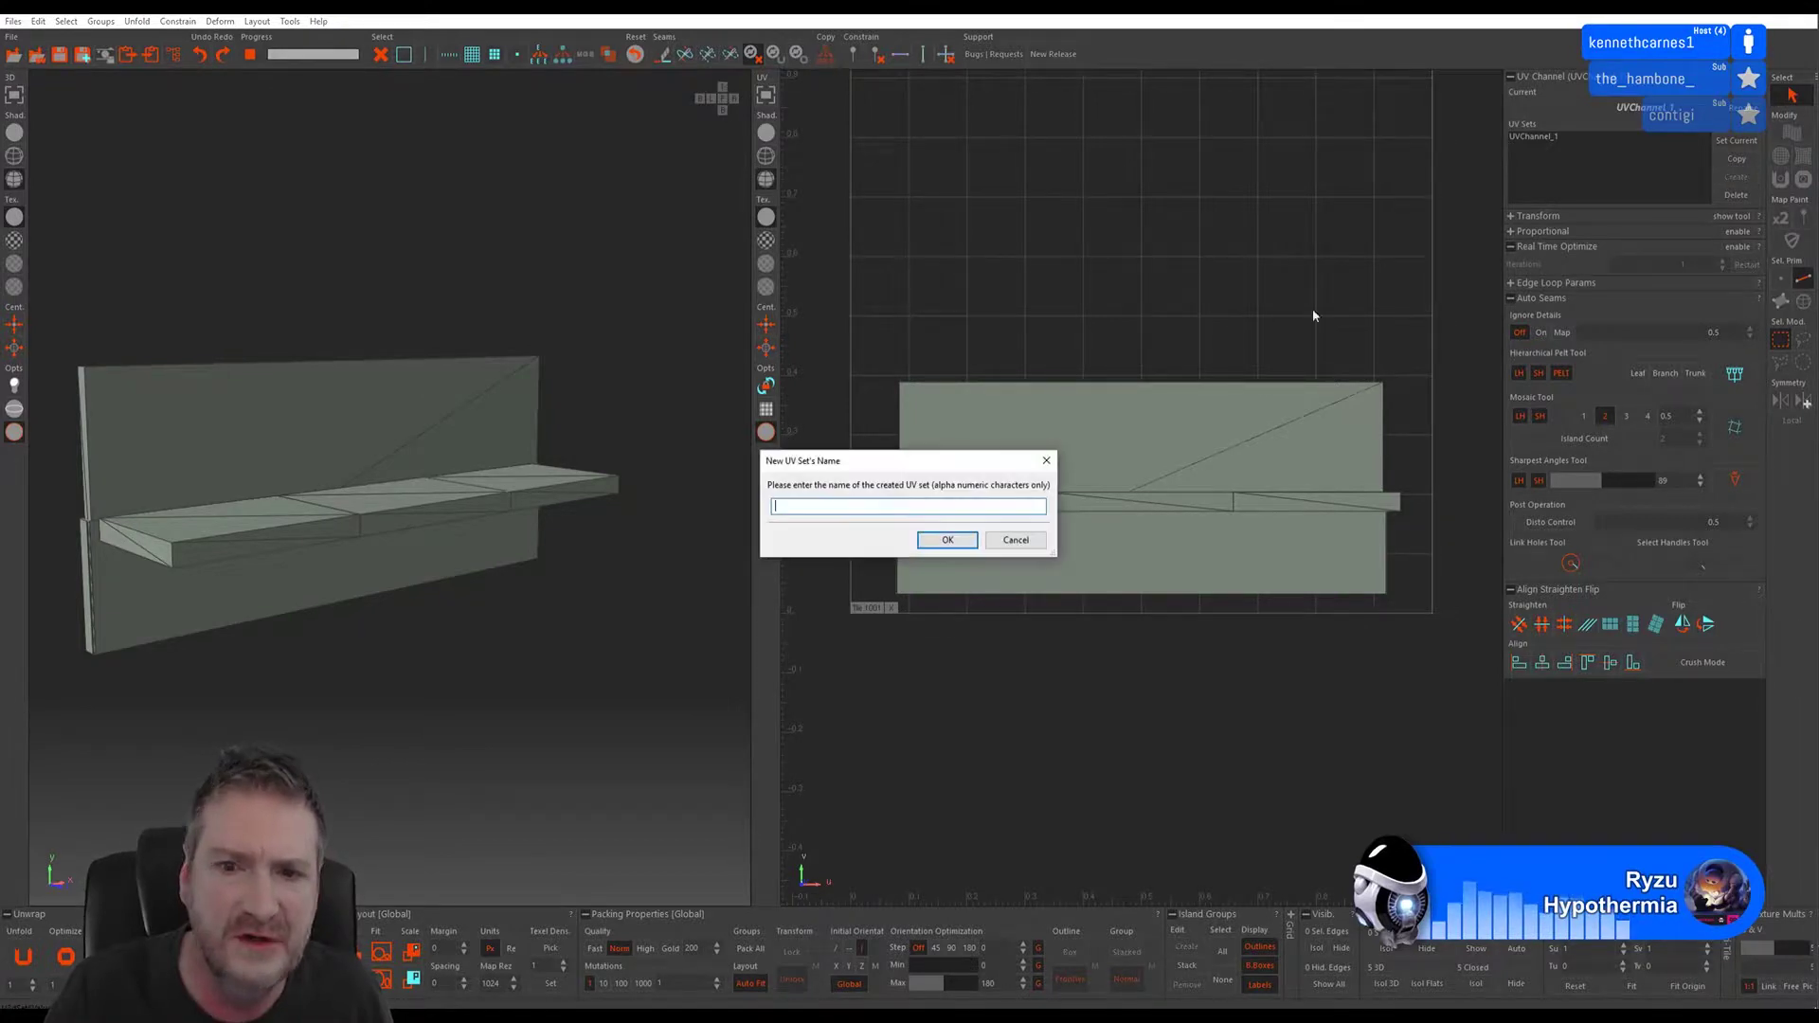
text(U)
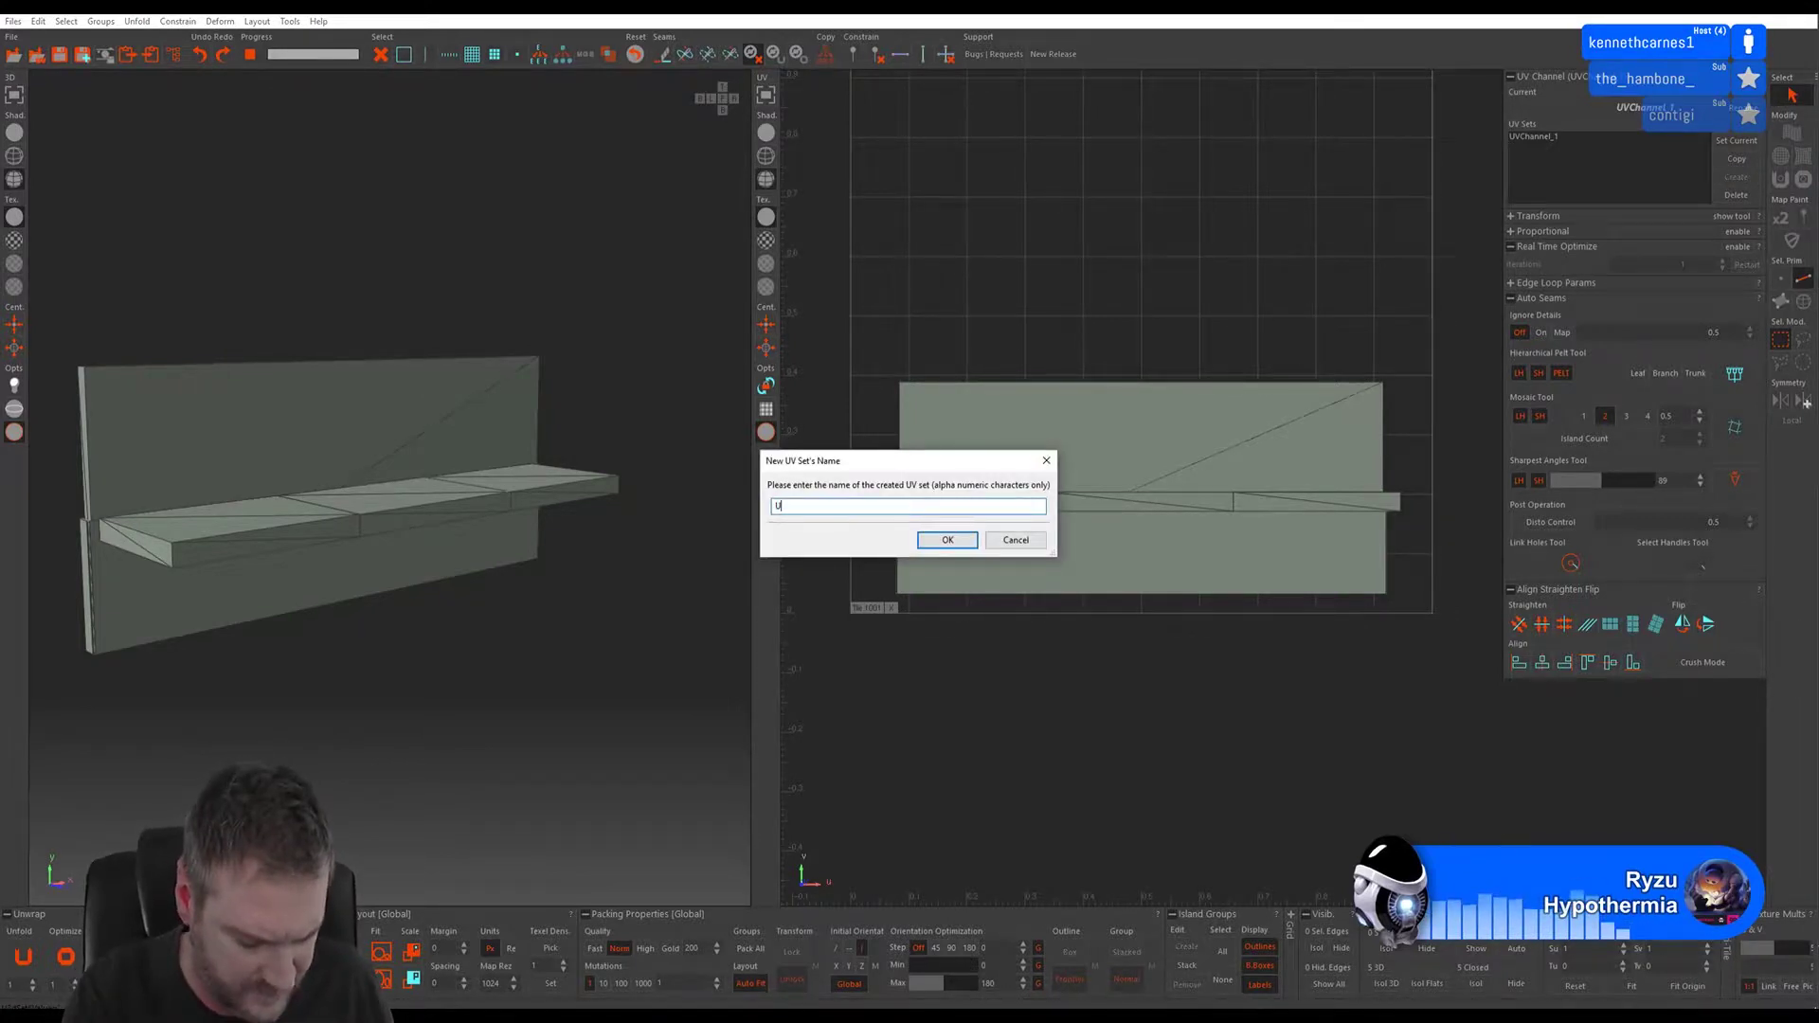
text(VChannel2)
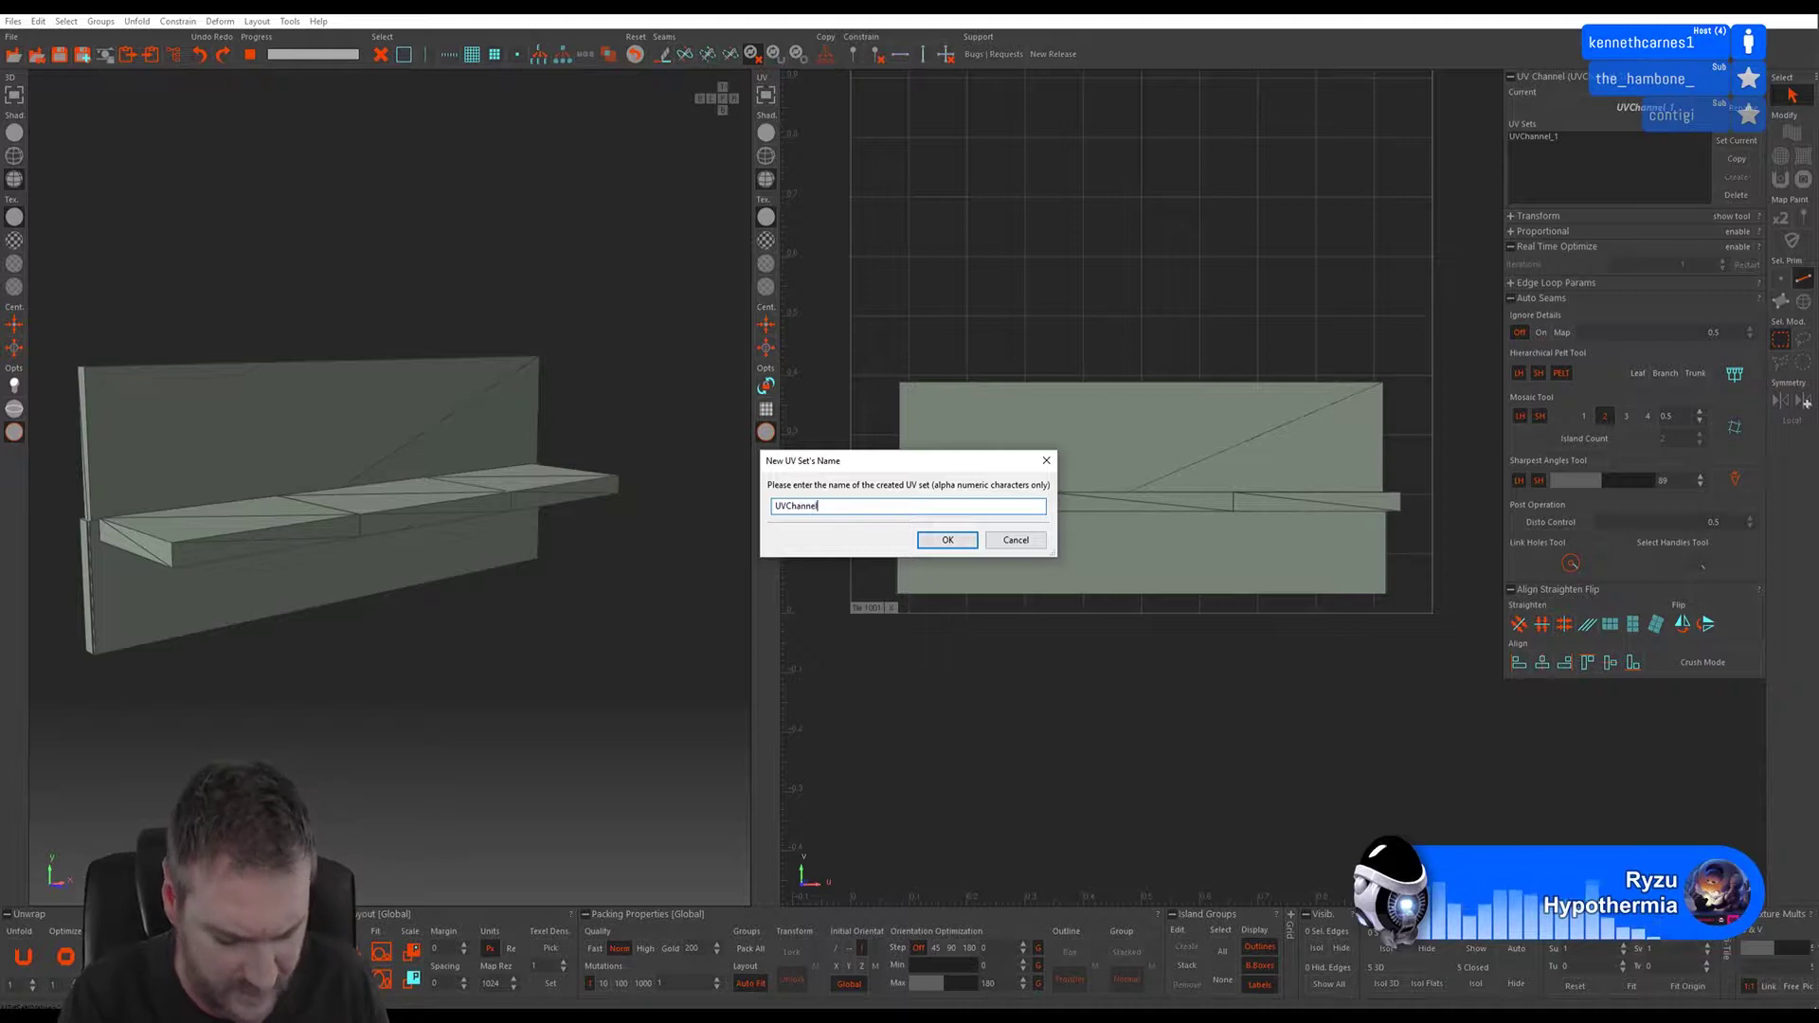
click(949, 540)
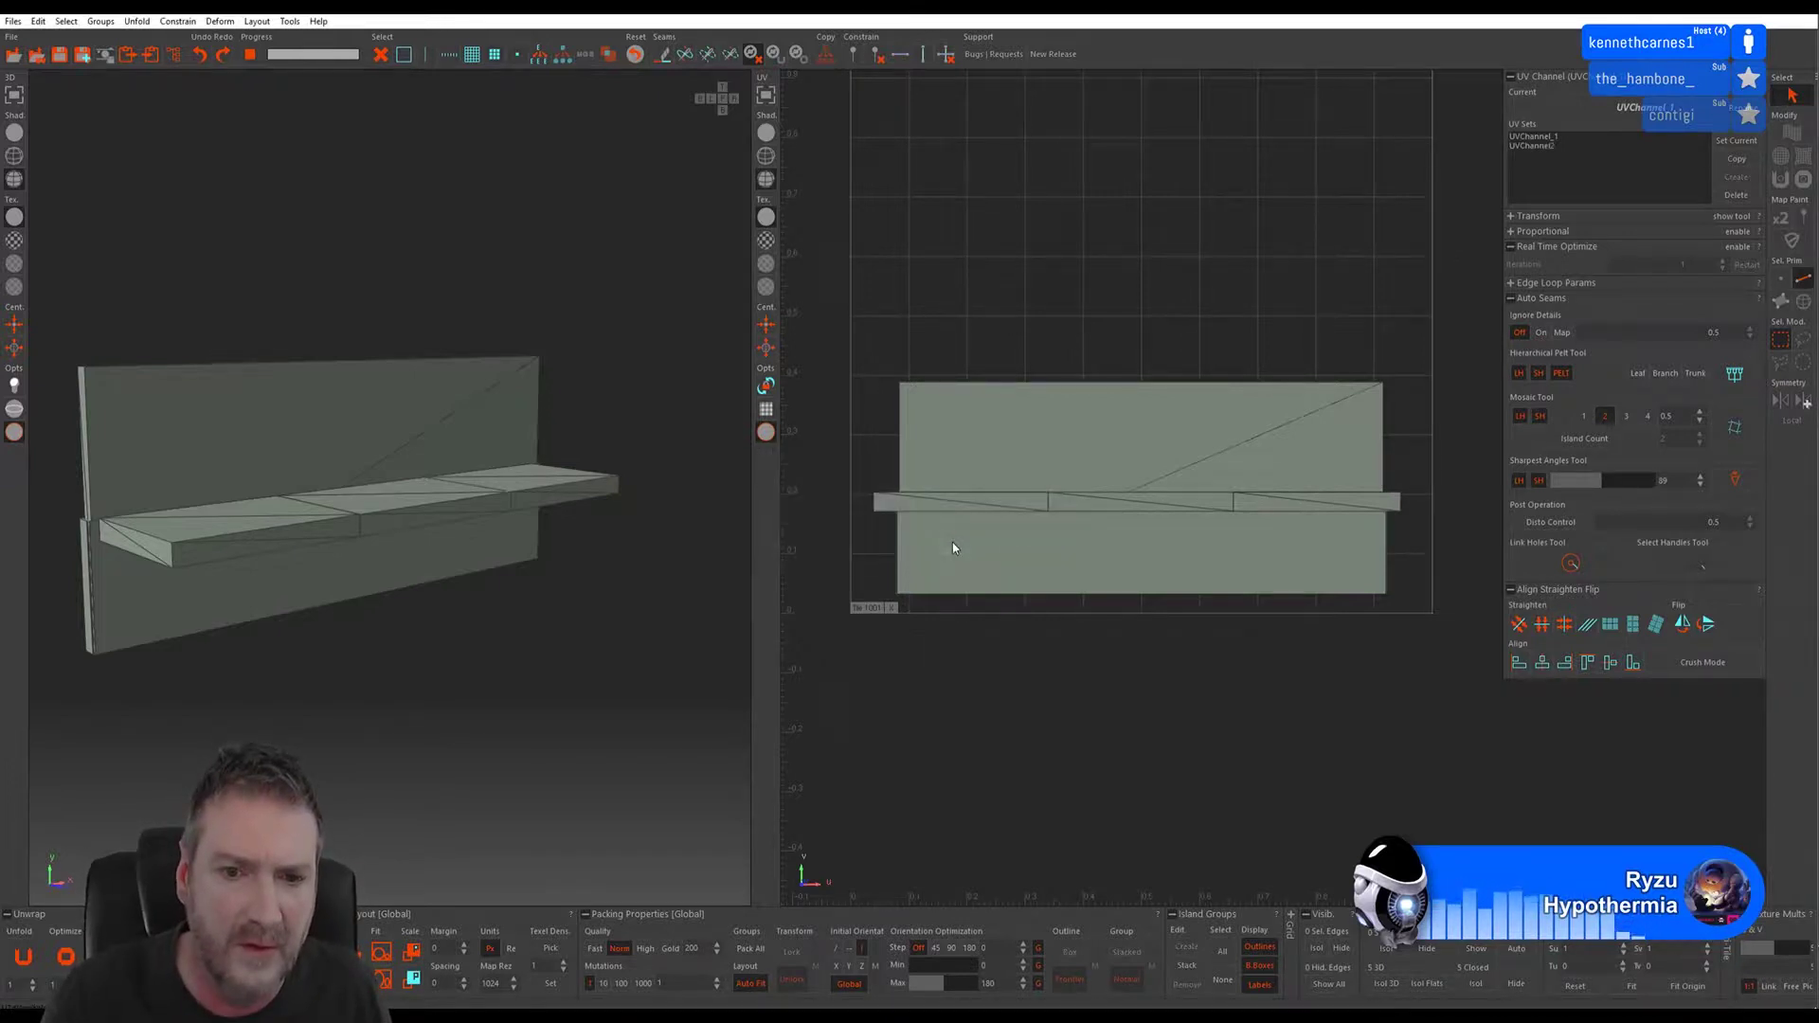
click(1554, 147)
click(1743, 140)
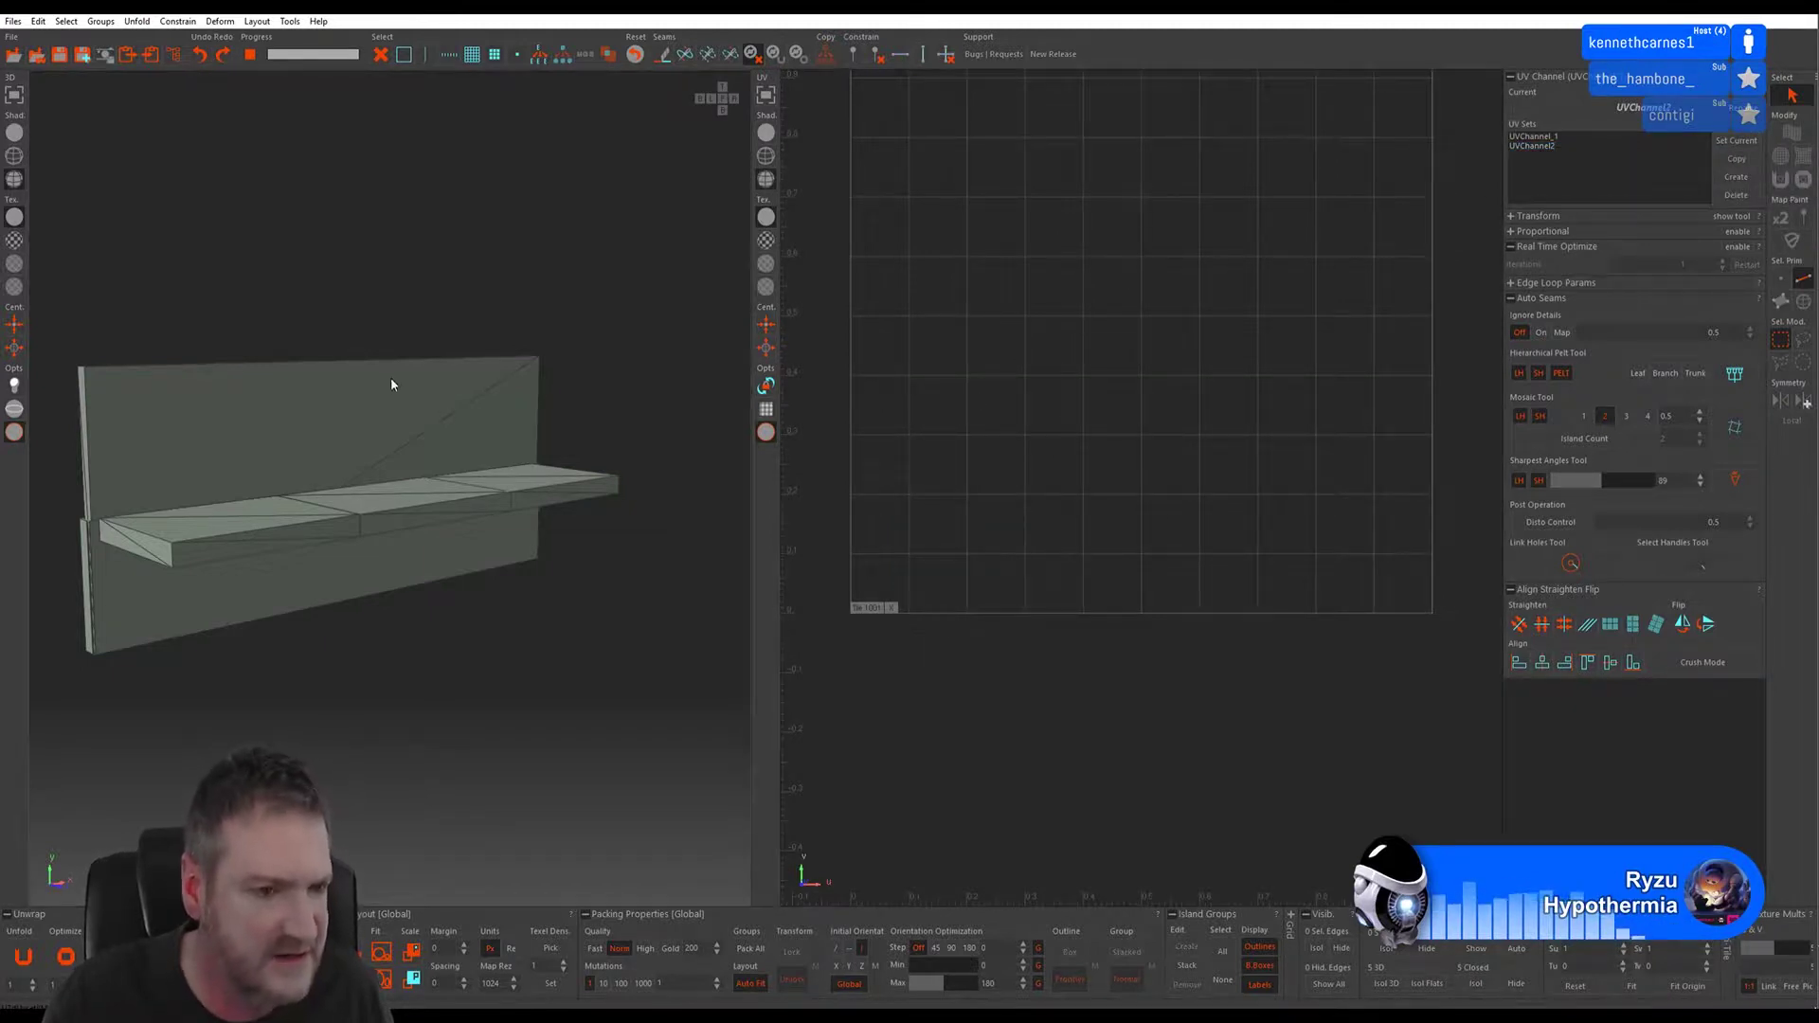
- Enable distortion control, then try Sharpest Angles, Mosaic and Pelt auto-seams, undoing each
middle_drag(390, 377, 503, 341)
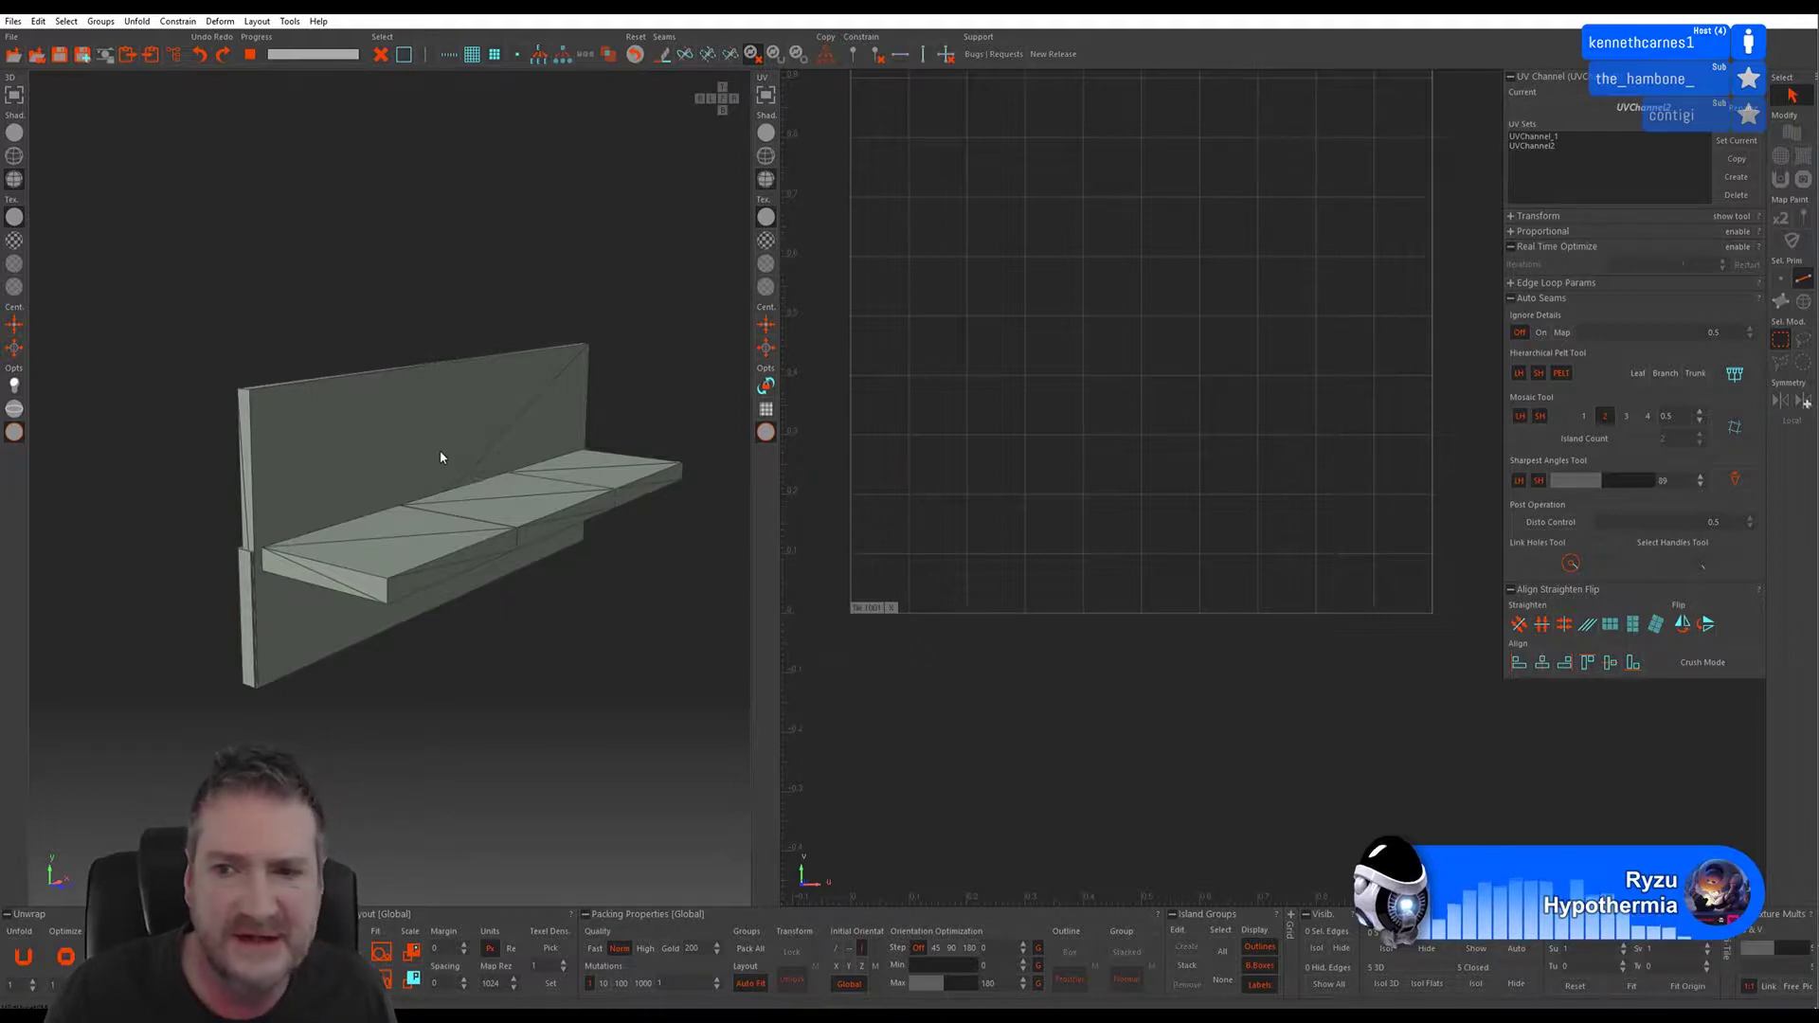
click(1544, 522)
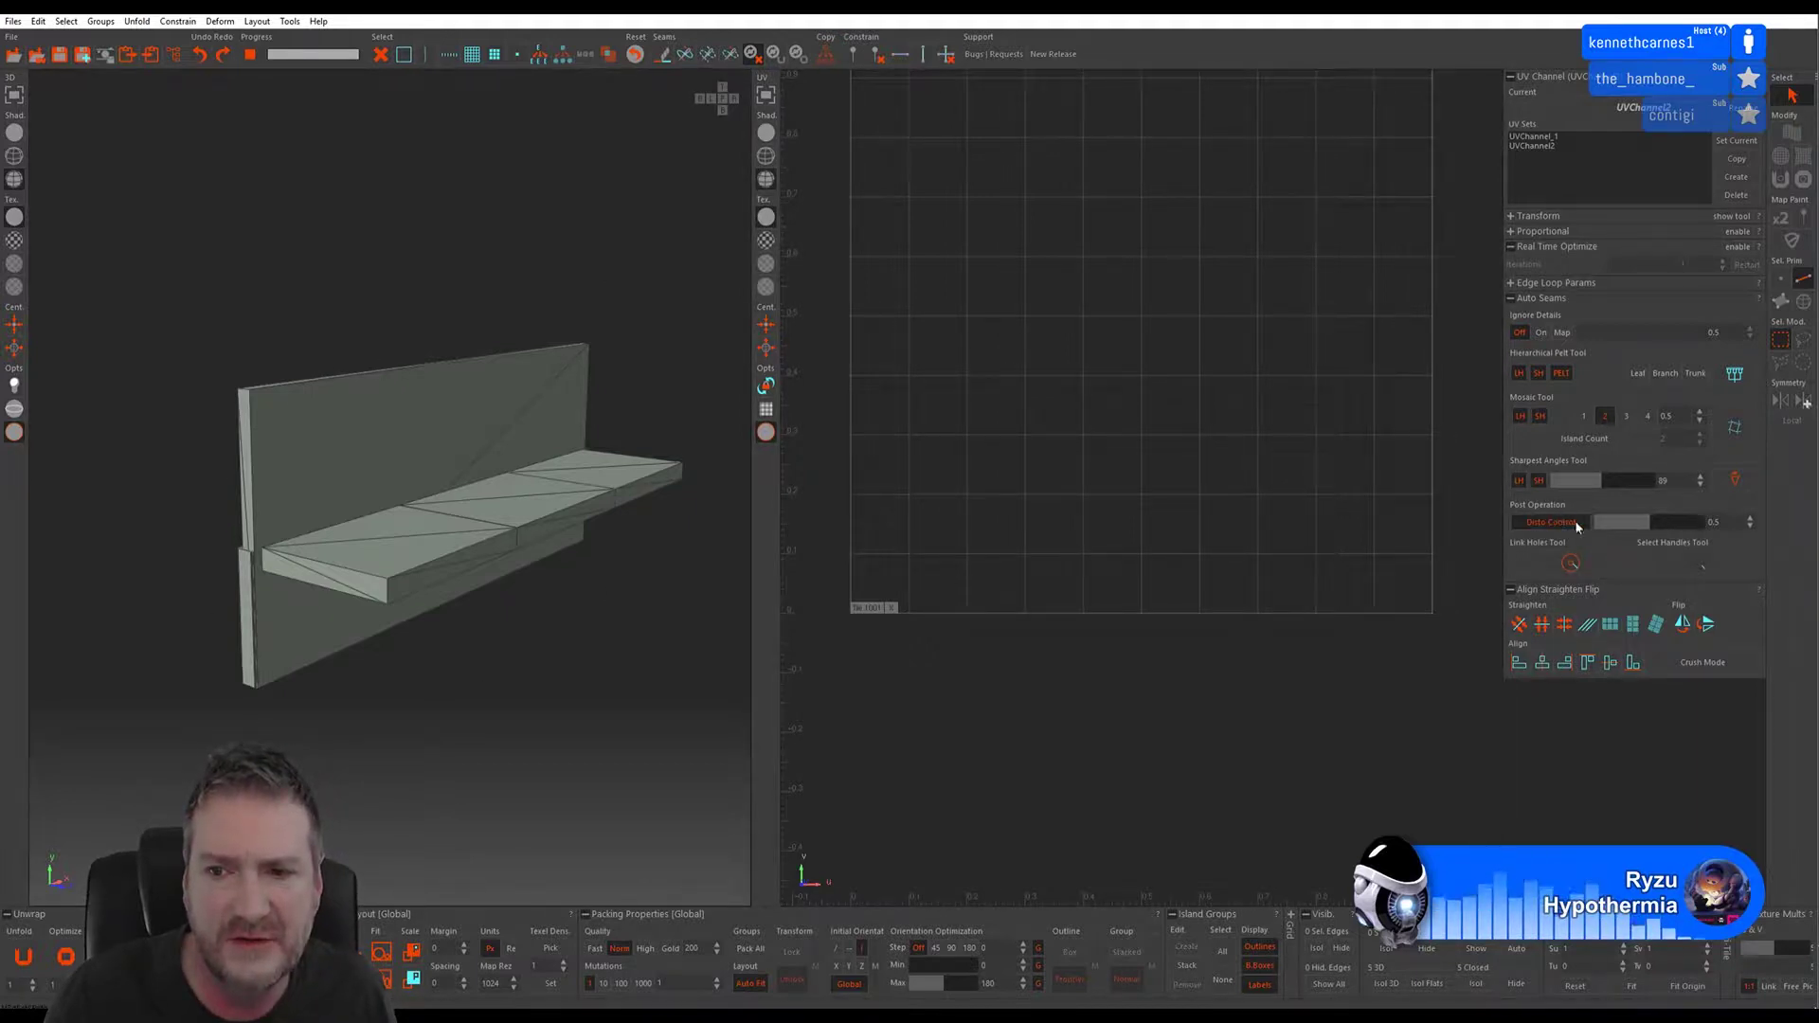
click(1732, 480)
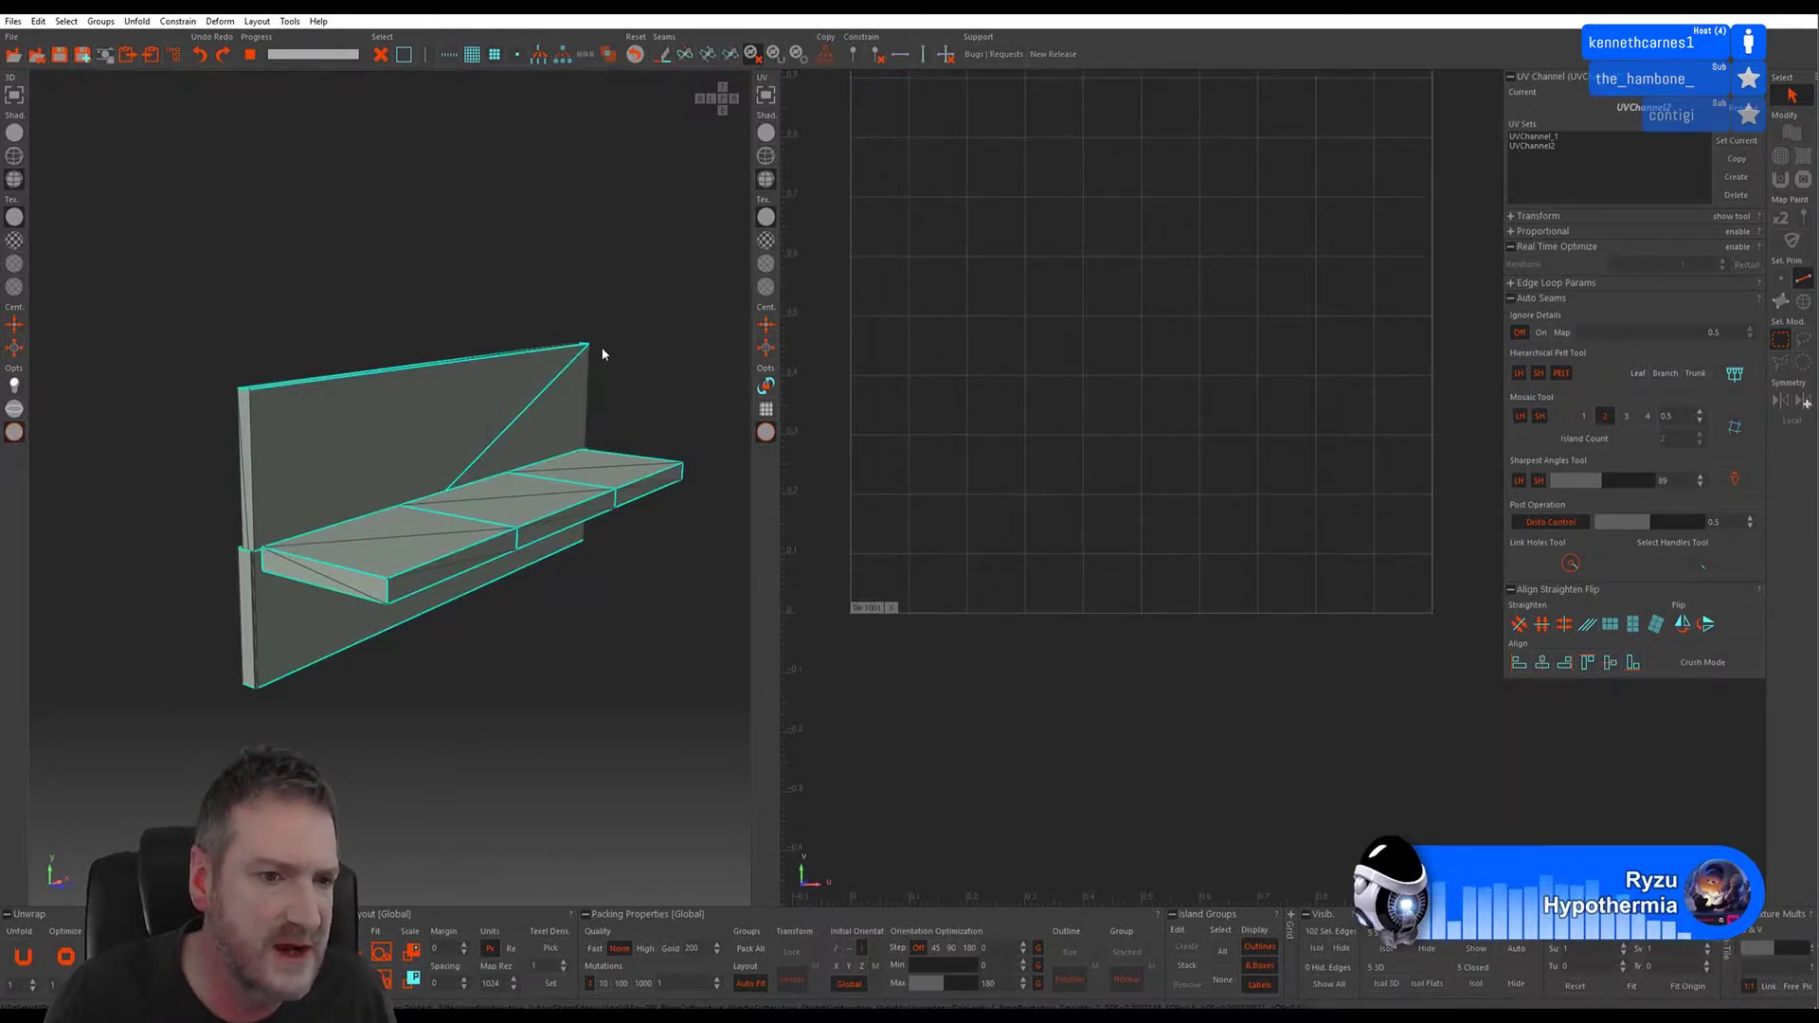
alt+drag(601, 354, 749, 295)
click(201, 55)
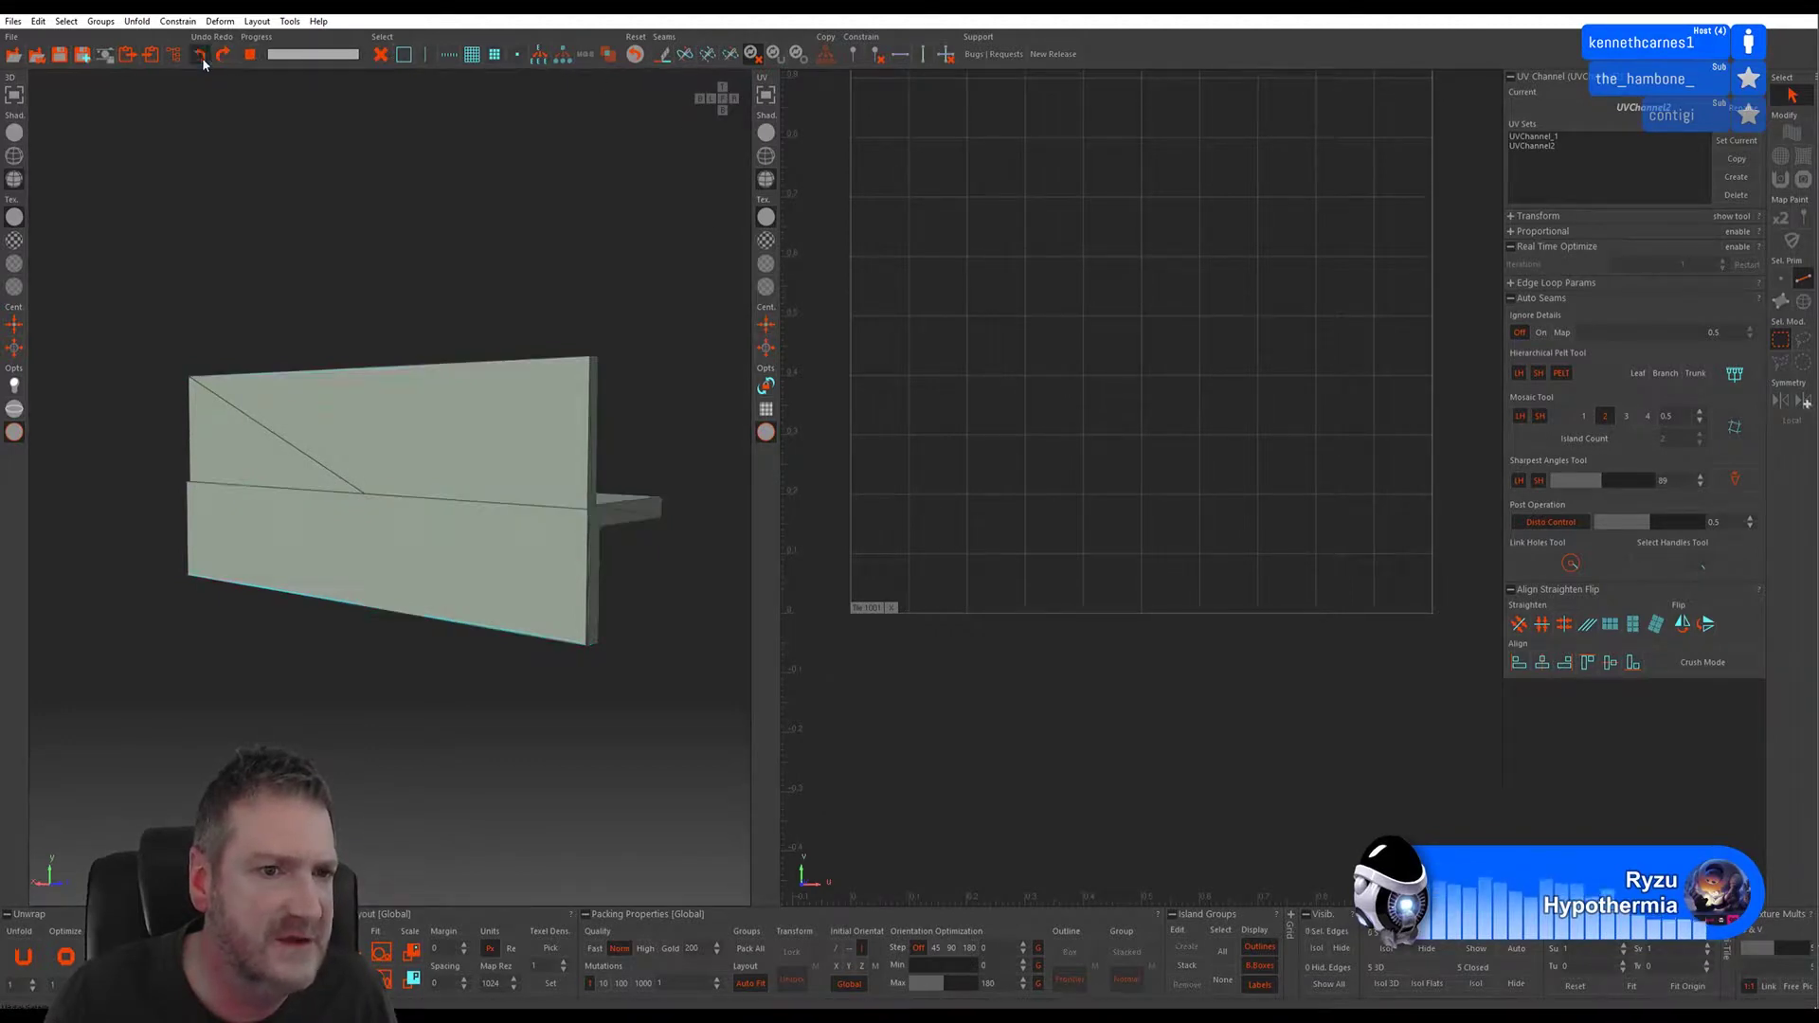
click(1734, 428)
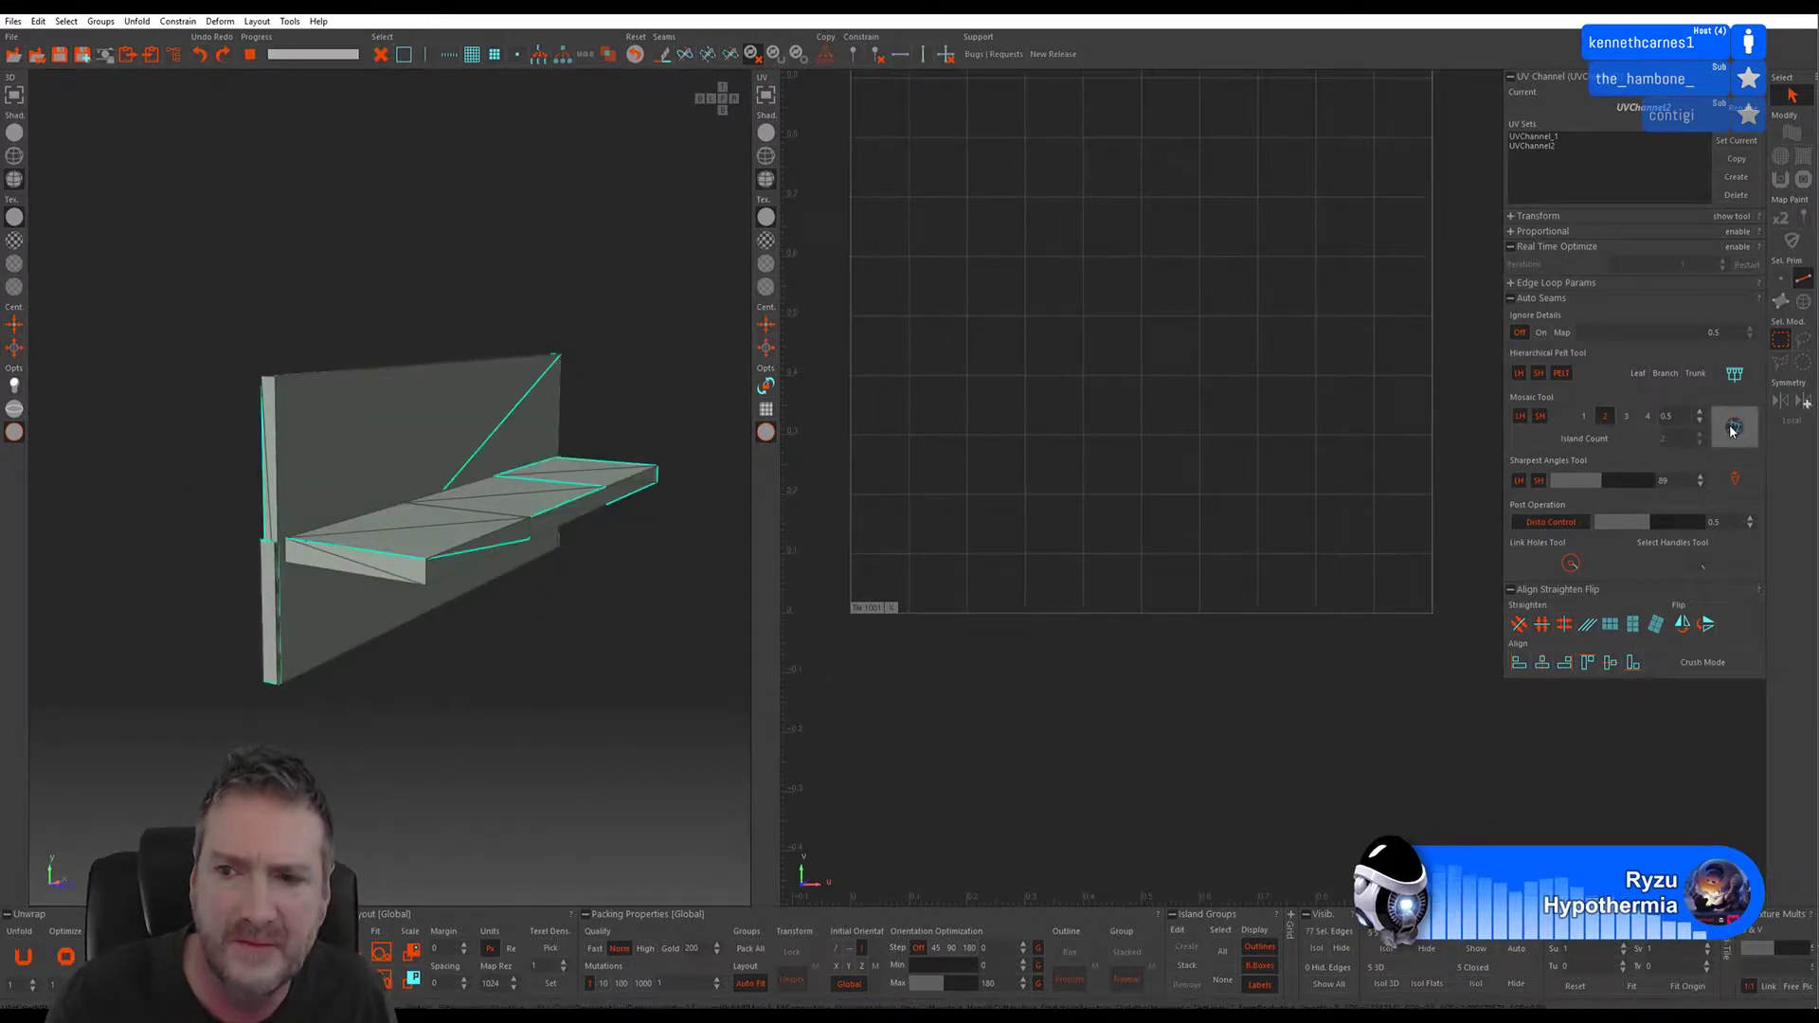
alt+drag(744, 398, 649, 325)
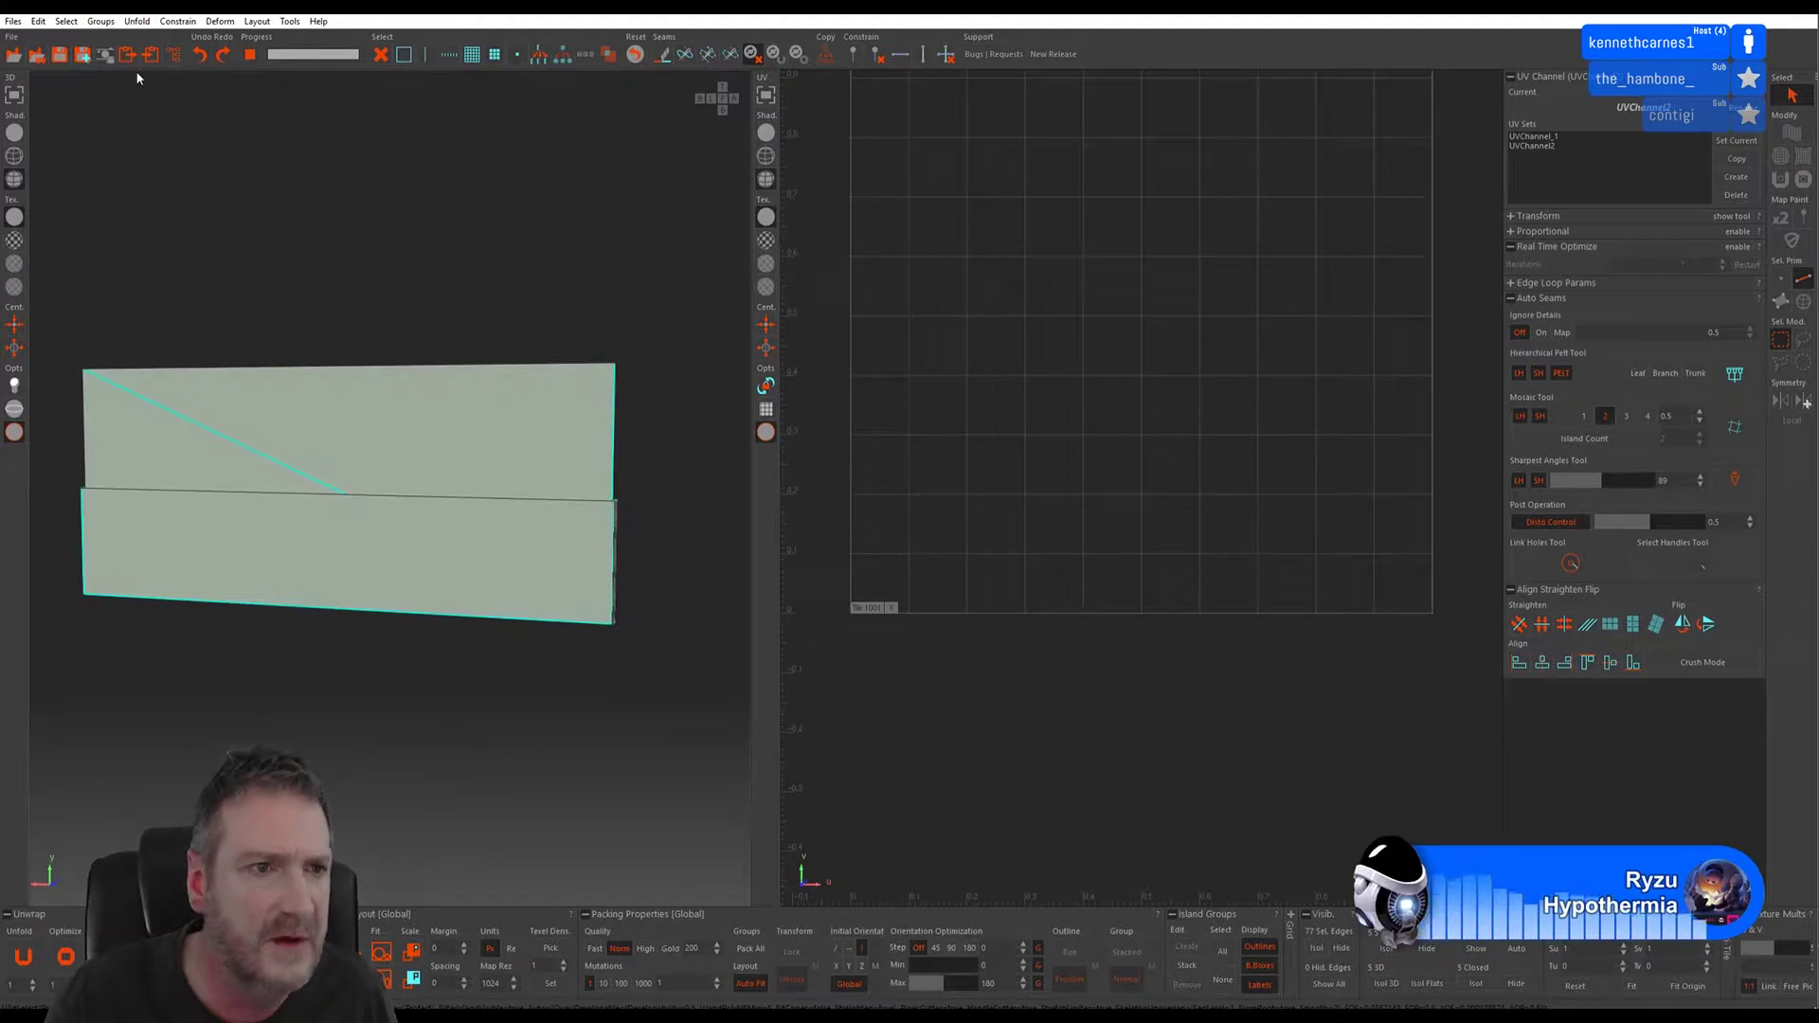
click(200, 55)
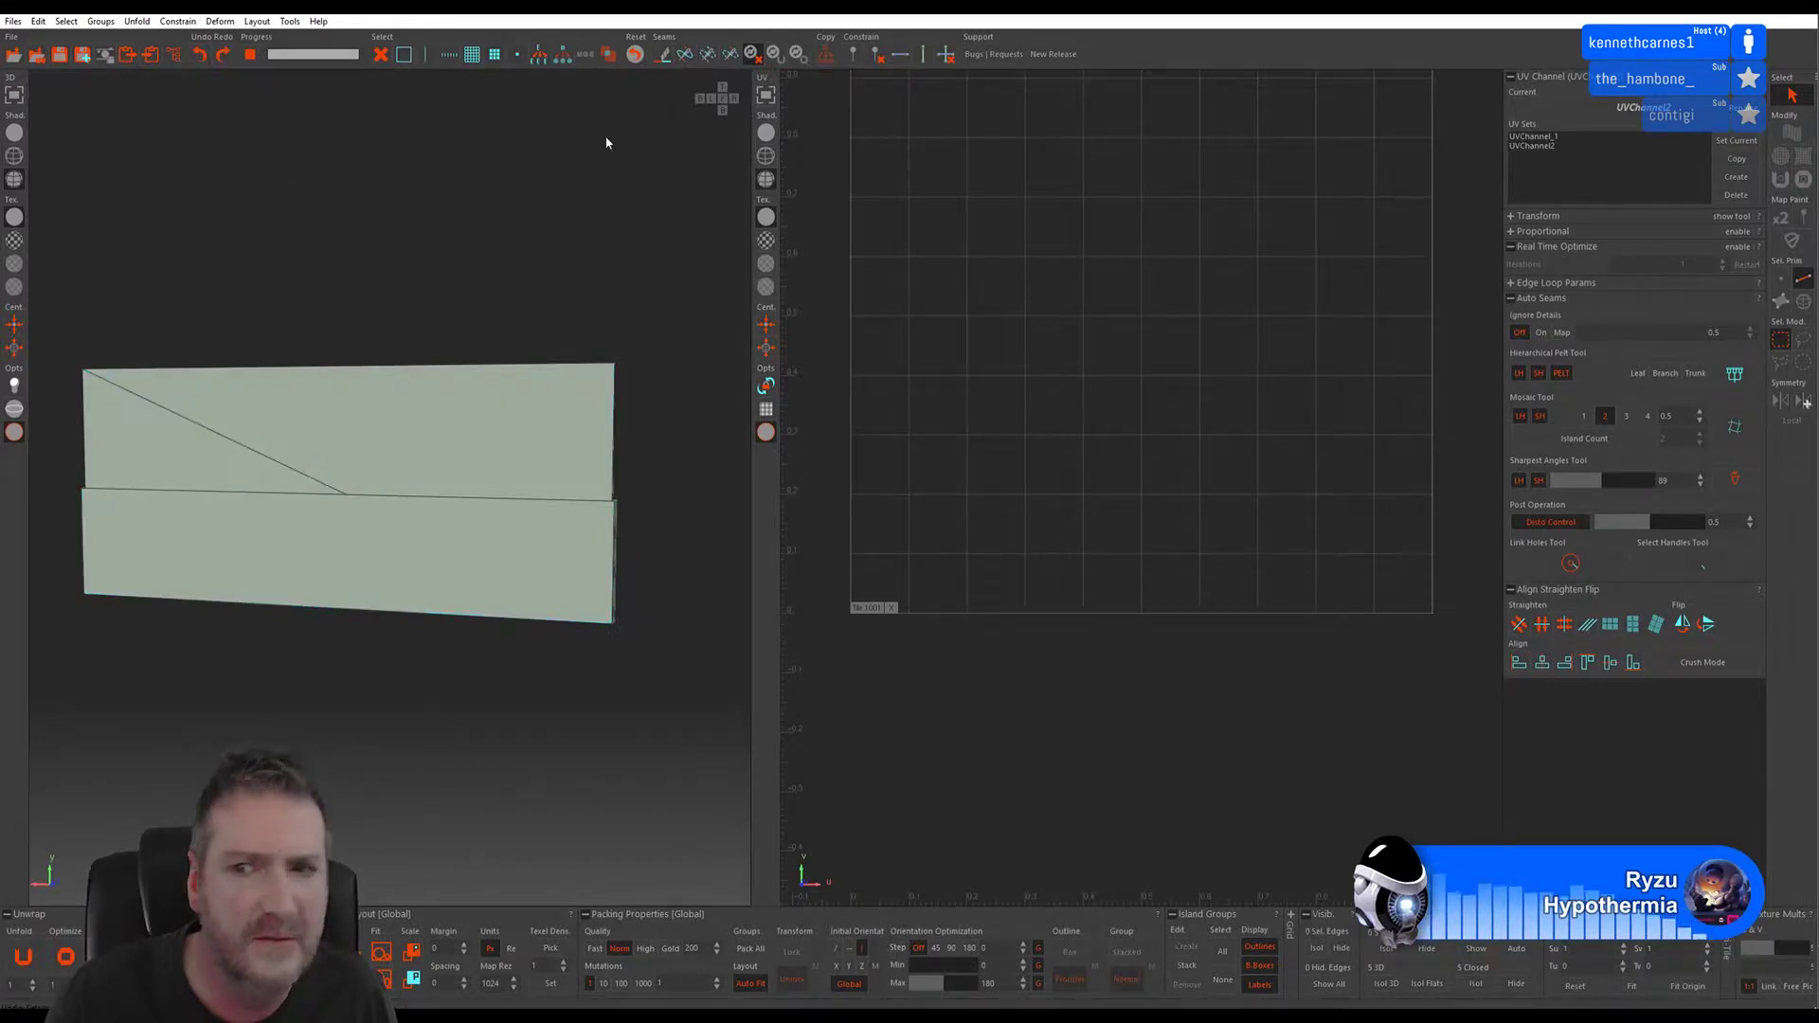
click(1734, 374)
alt+drag(568, 398, 361, 340)
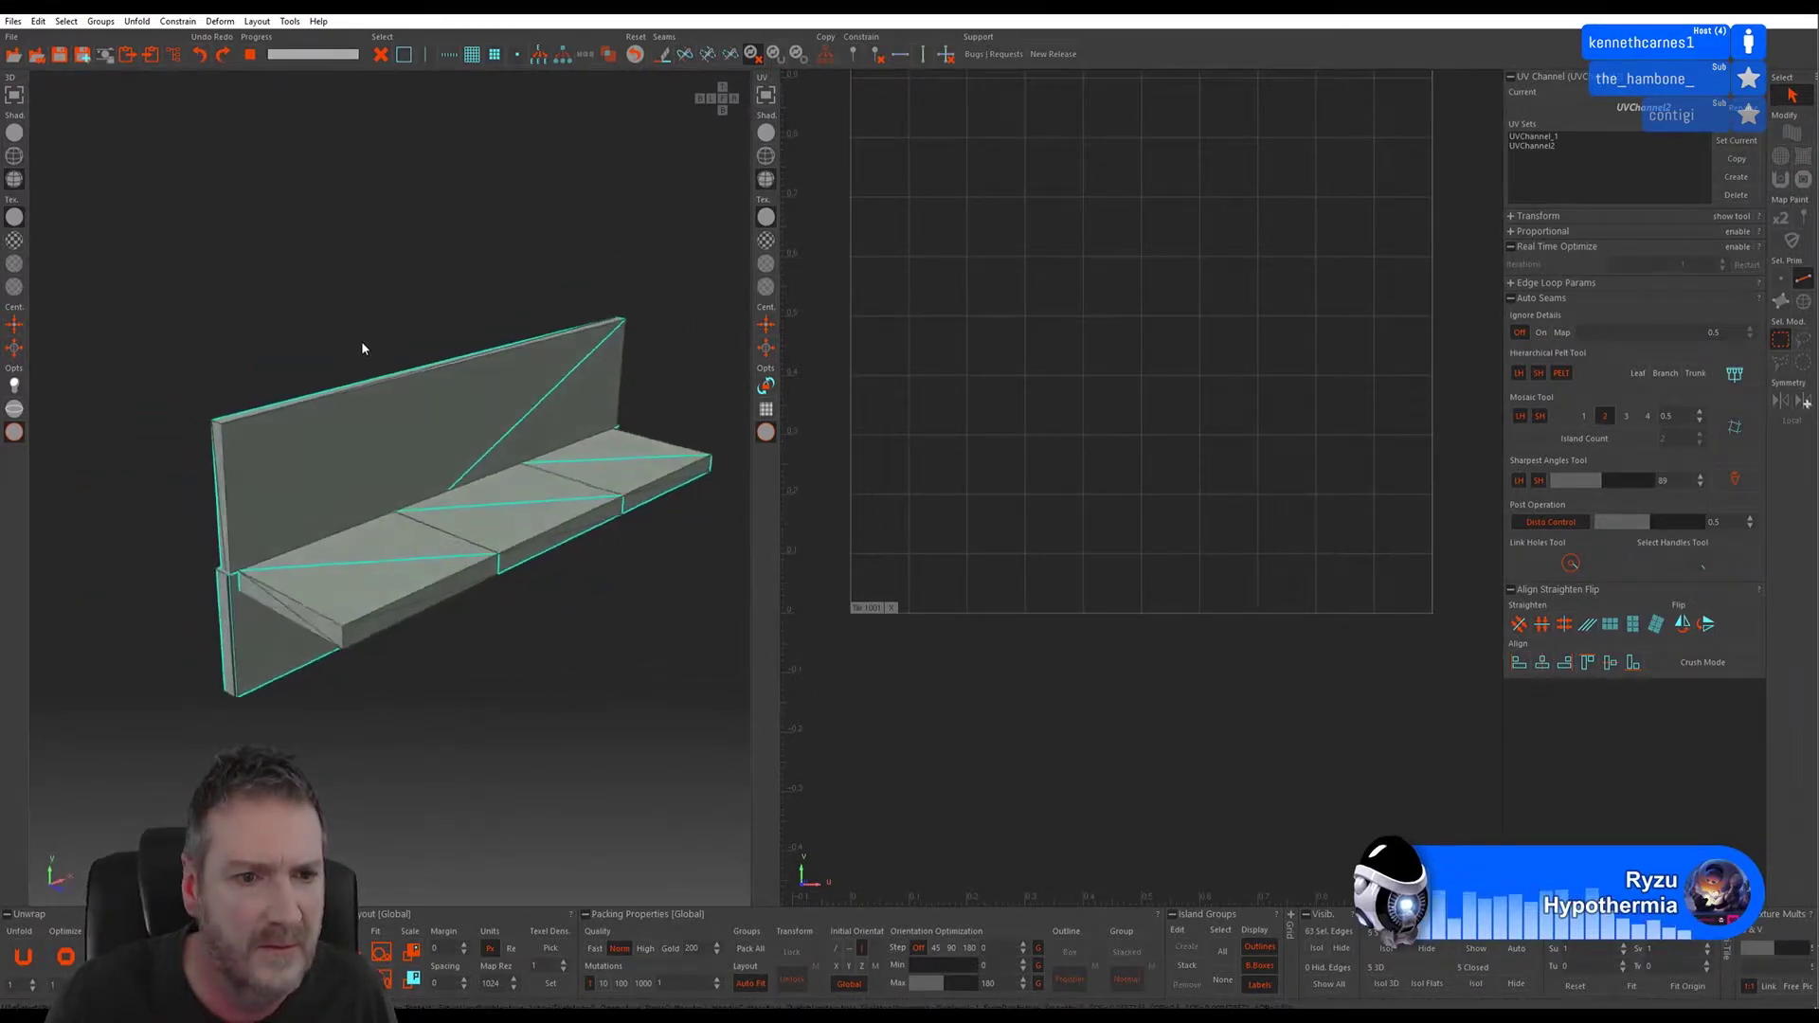
click(200, 55)
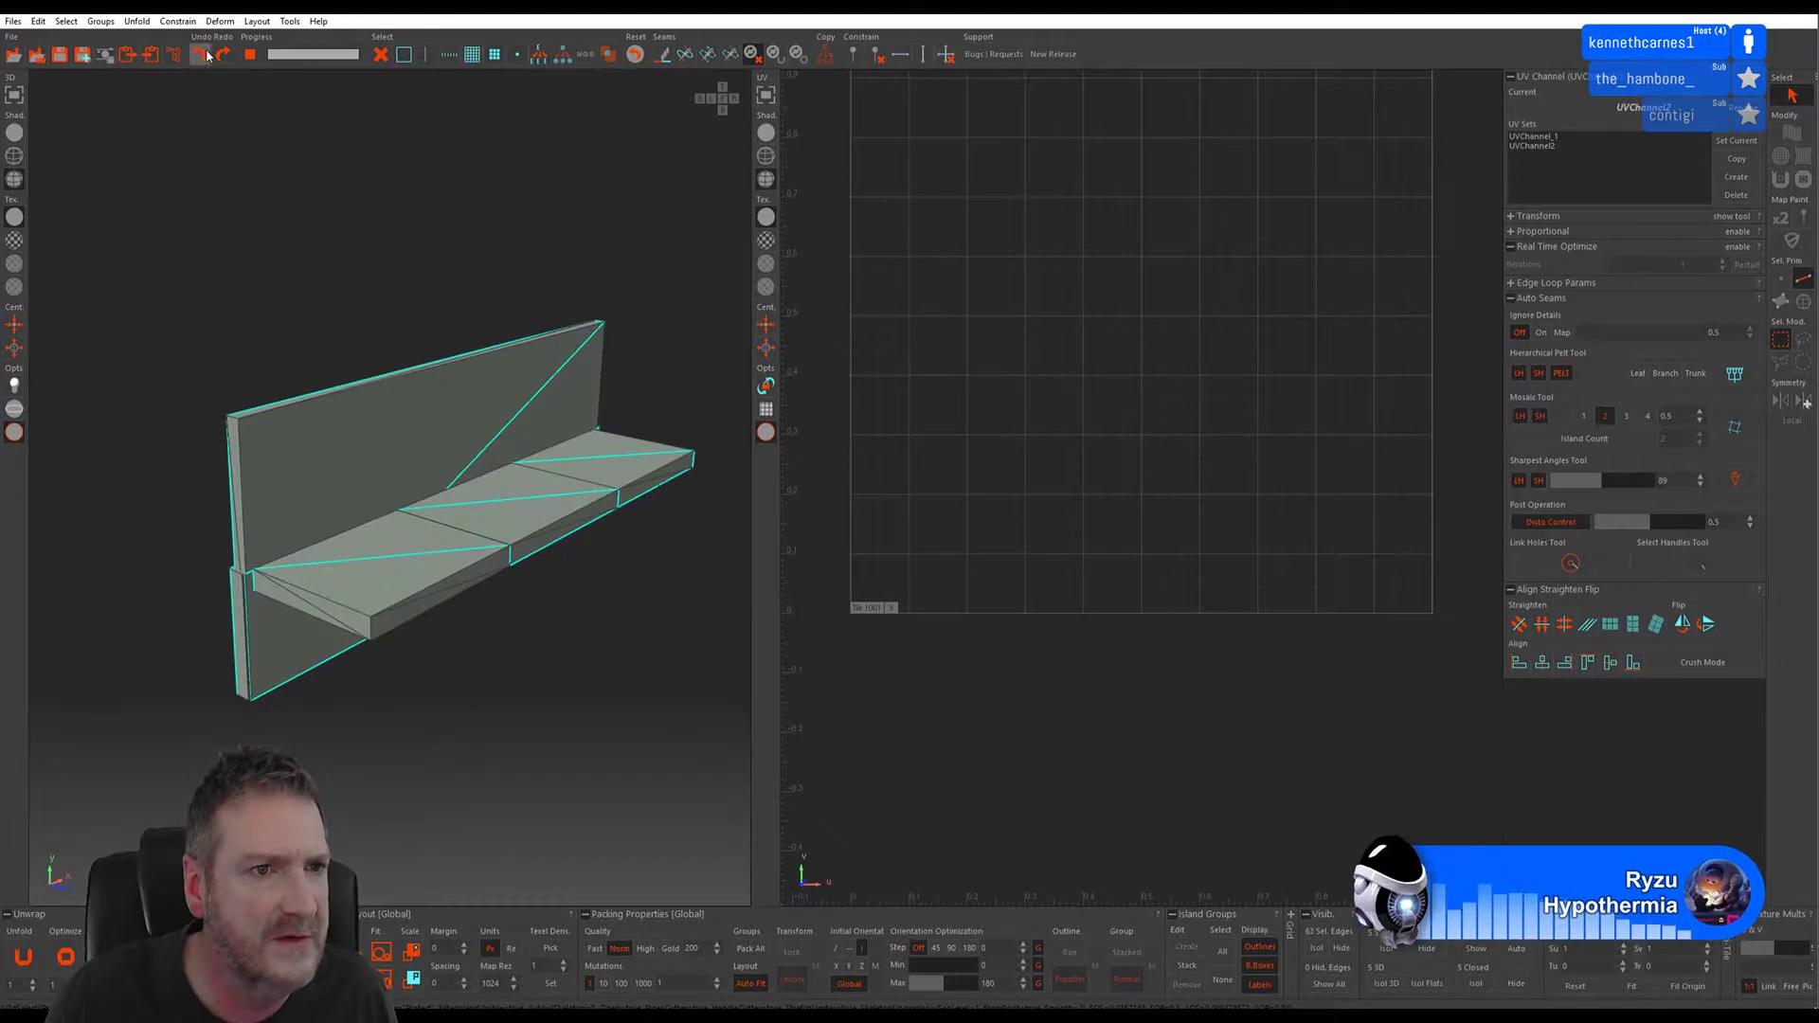
- Reselect the sharpest-angle edges and cut them into seams
click(1736, 479)
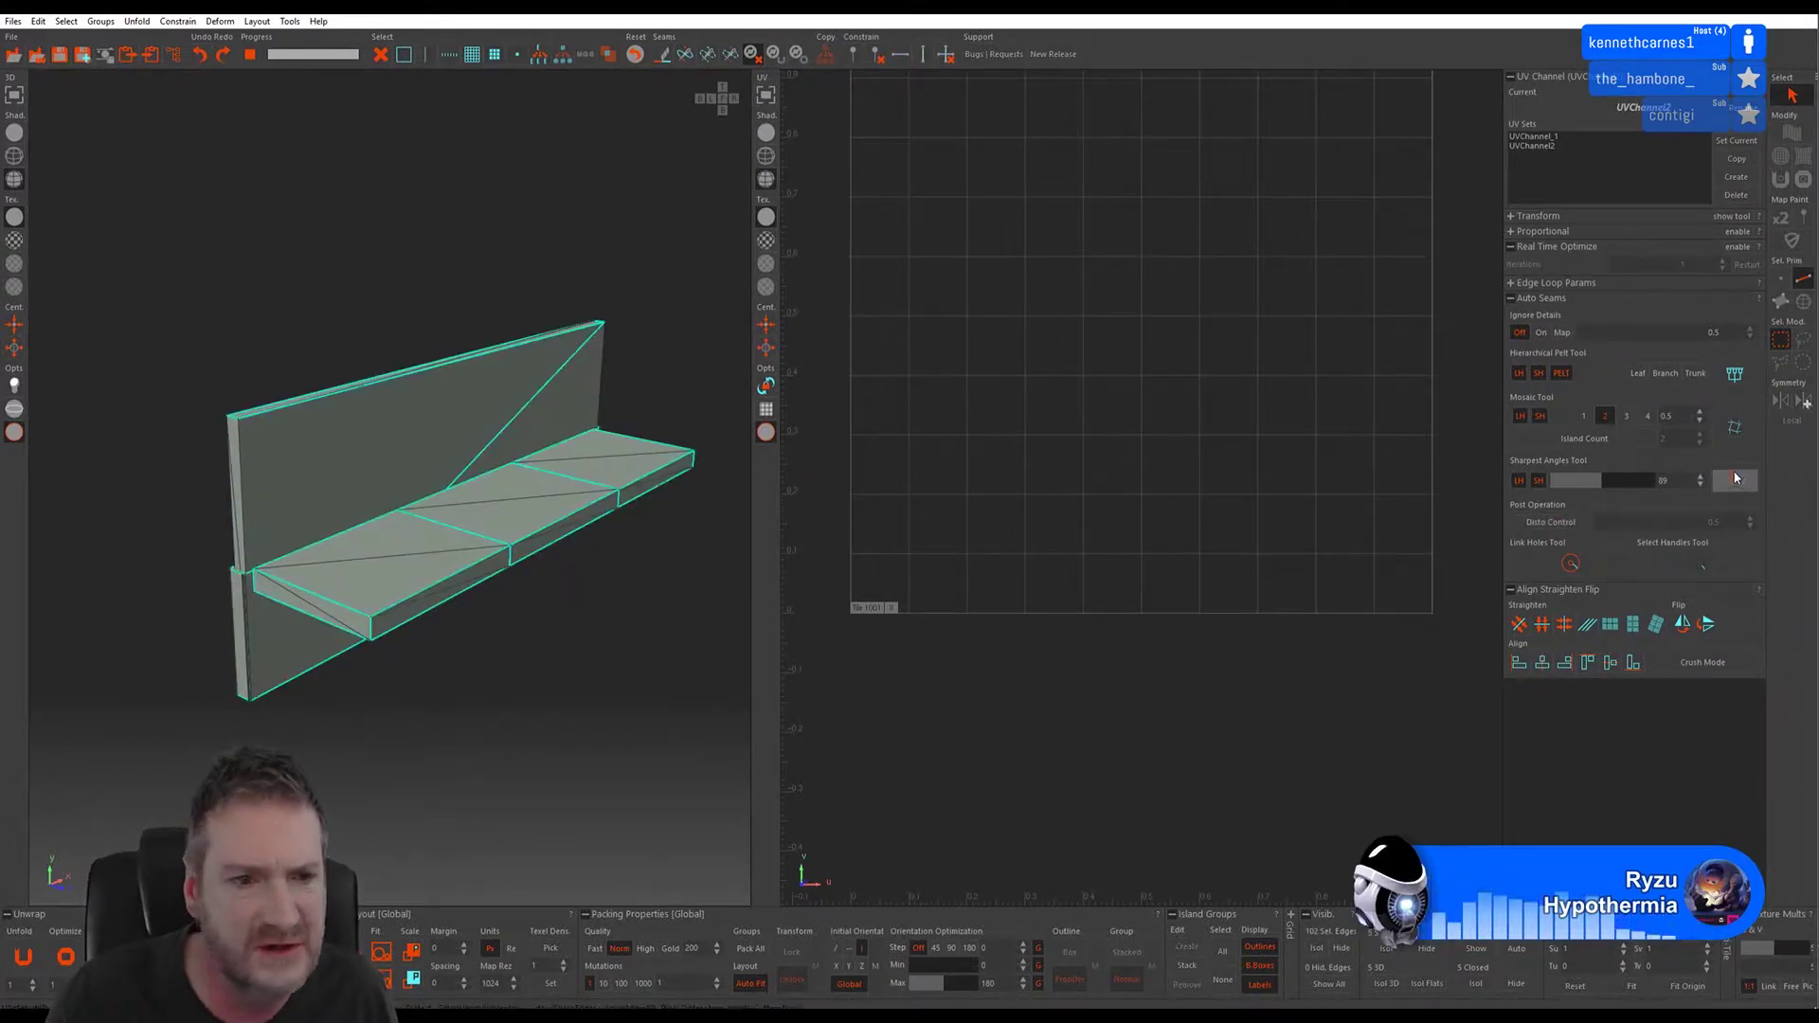
alt+drag(729, 588, 669, 635)
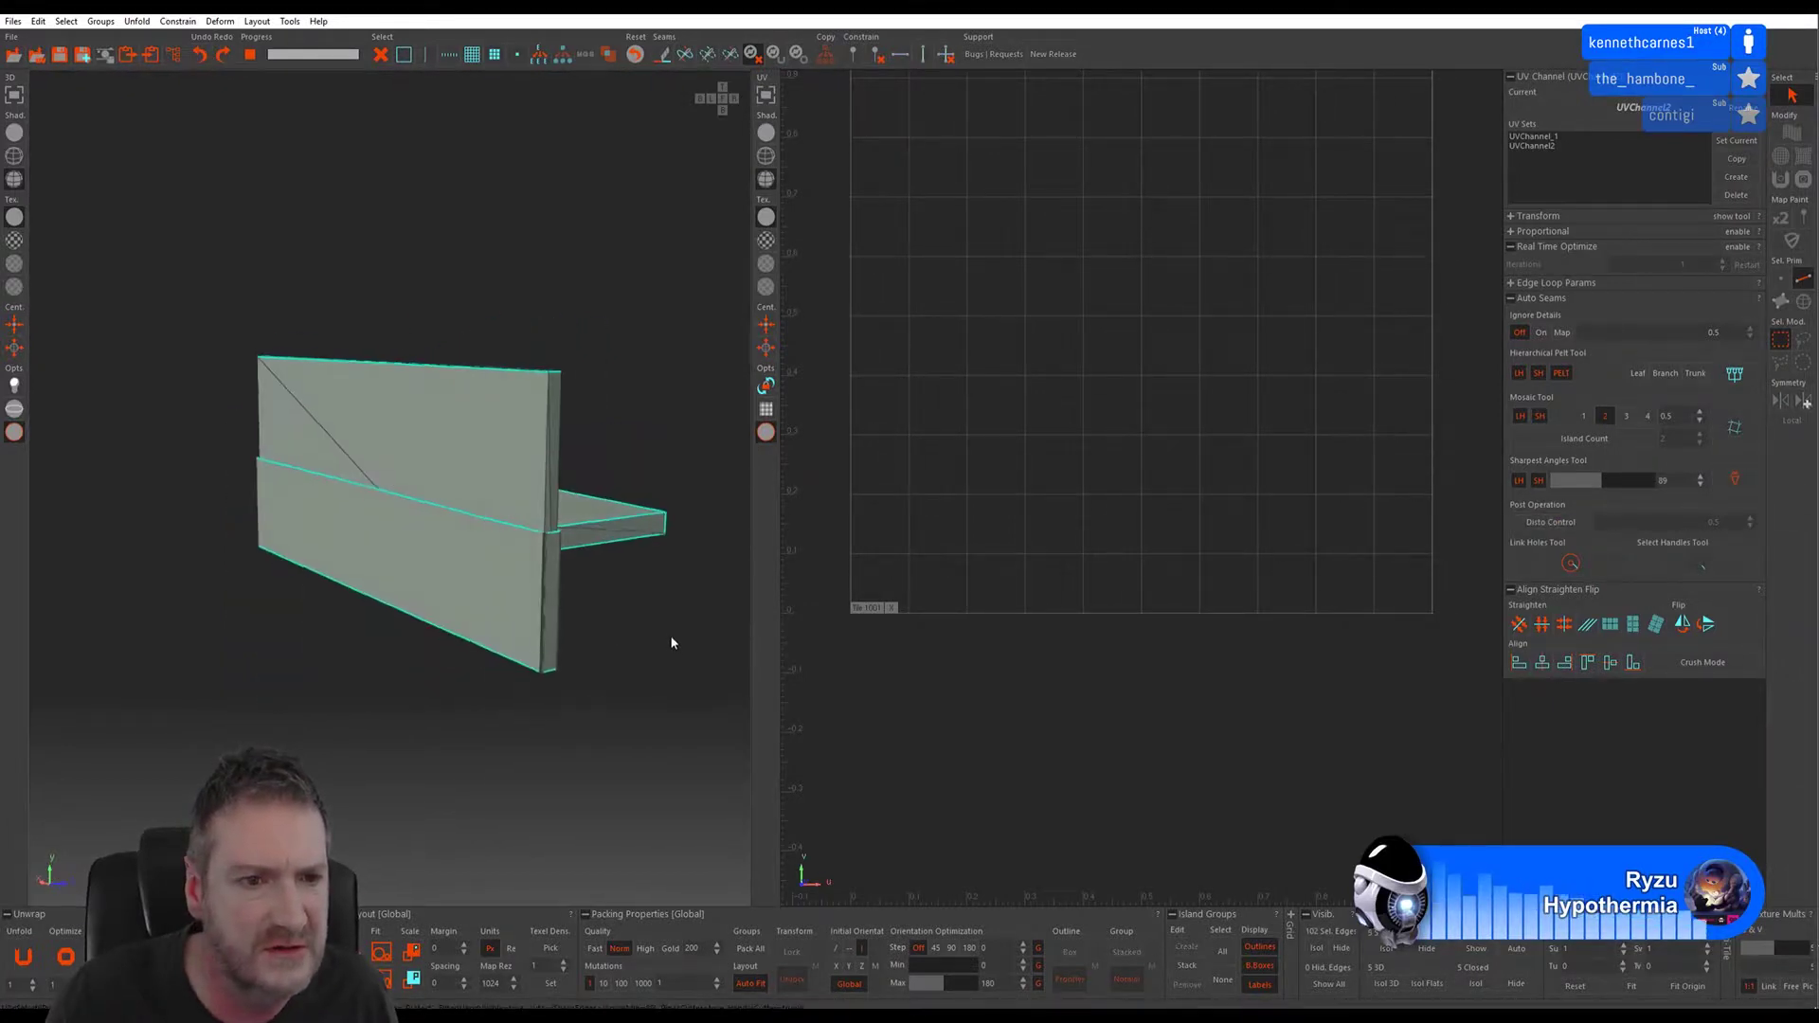
click(663, 54)
- Unfold the mesh, then show and hide the checker texture to inspect distortion
click(24, 960)
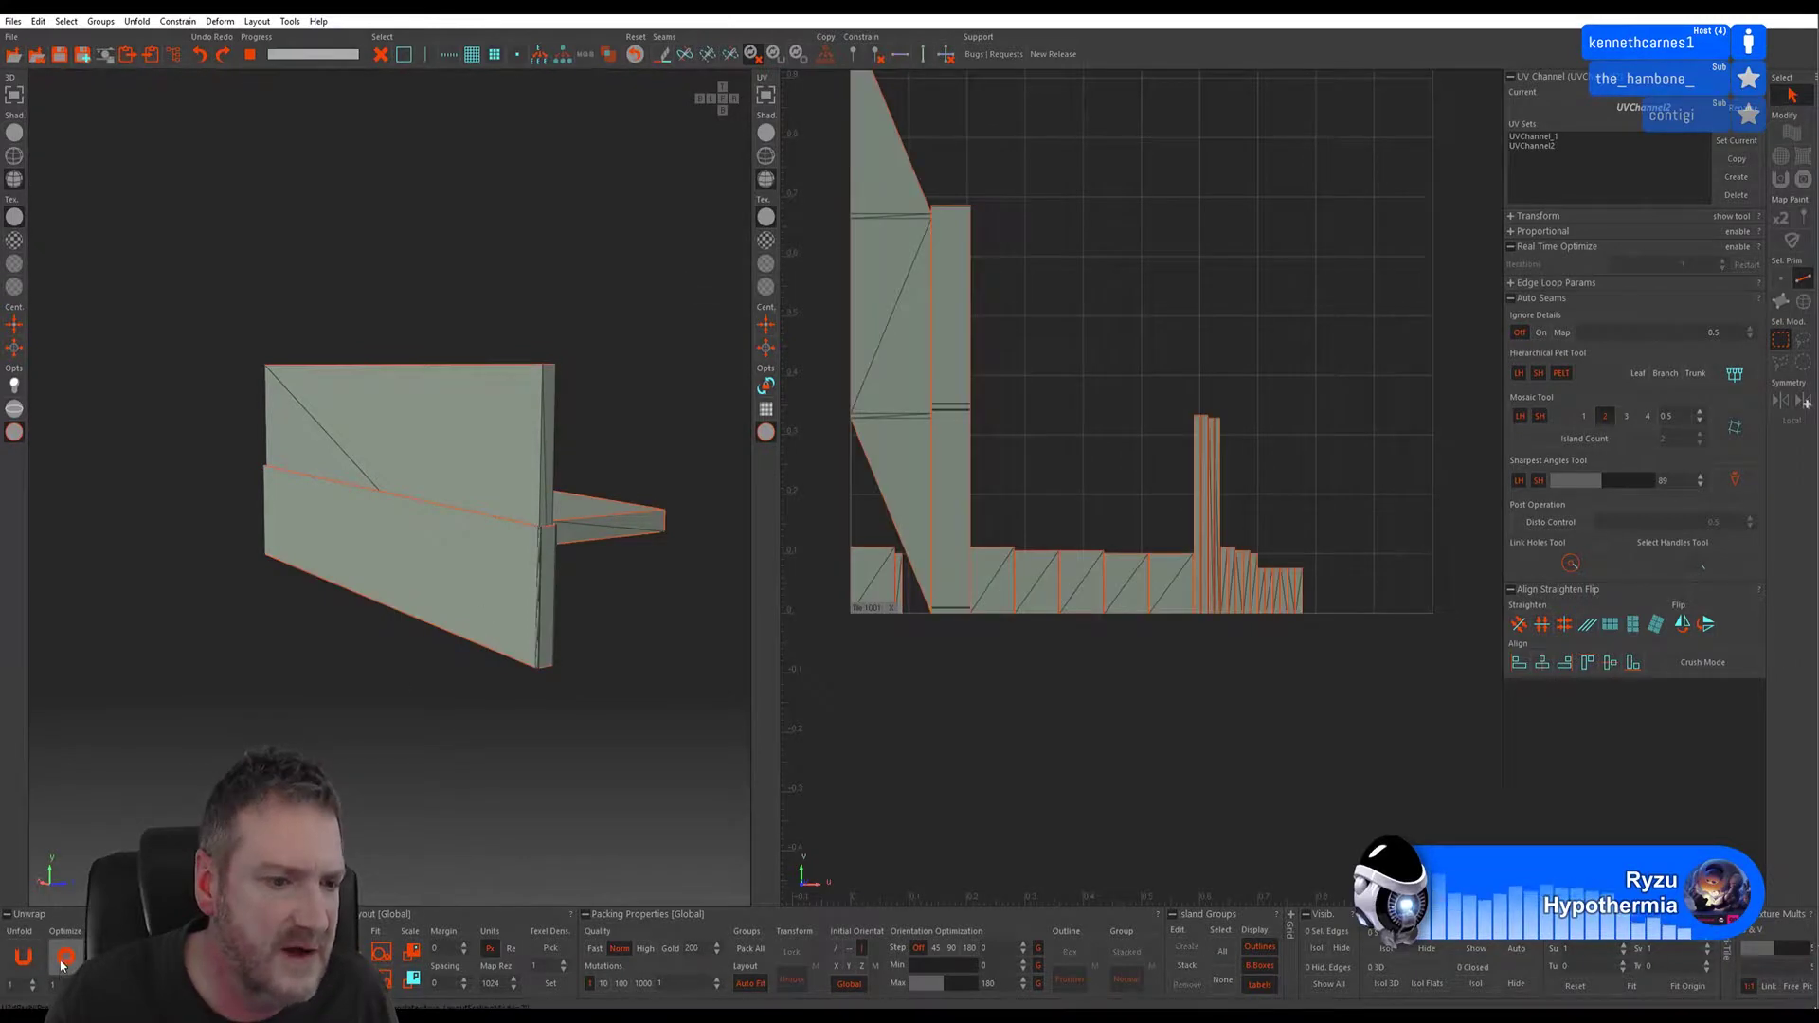
click(14, 240)
alt+drag(180, 440, 417, 649)
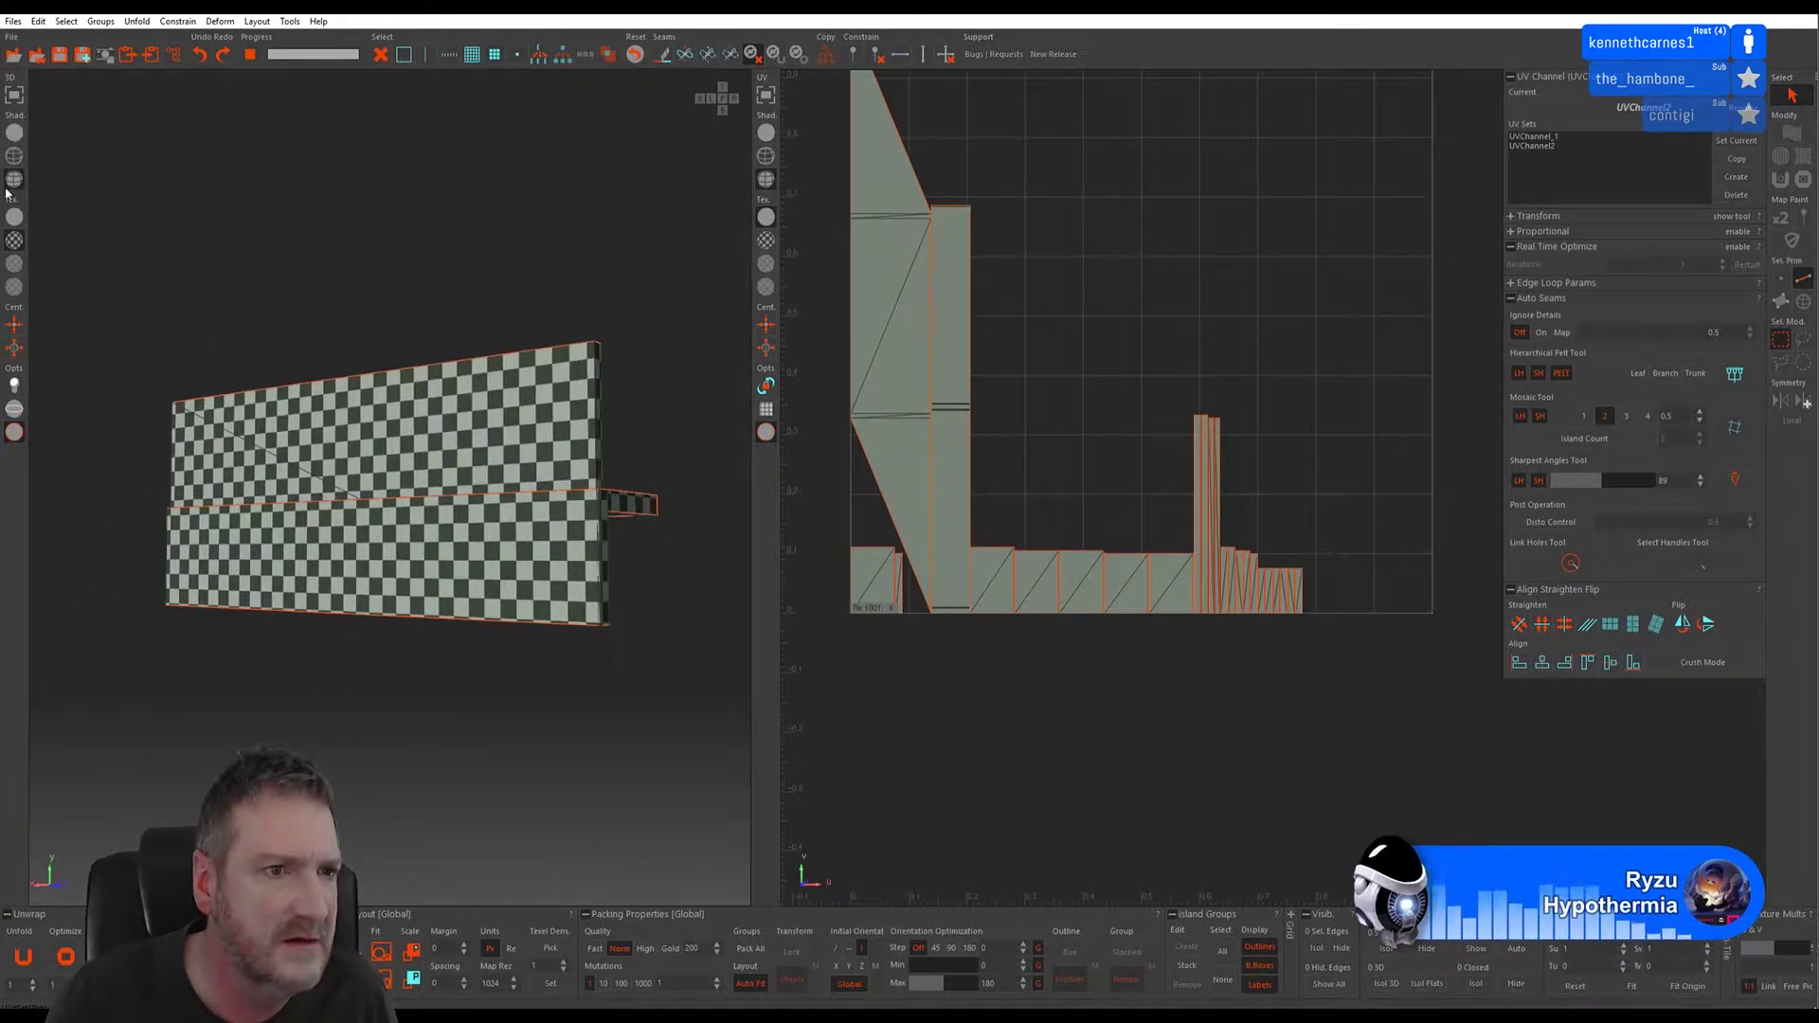
click(14, 216)
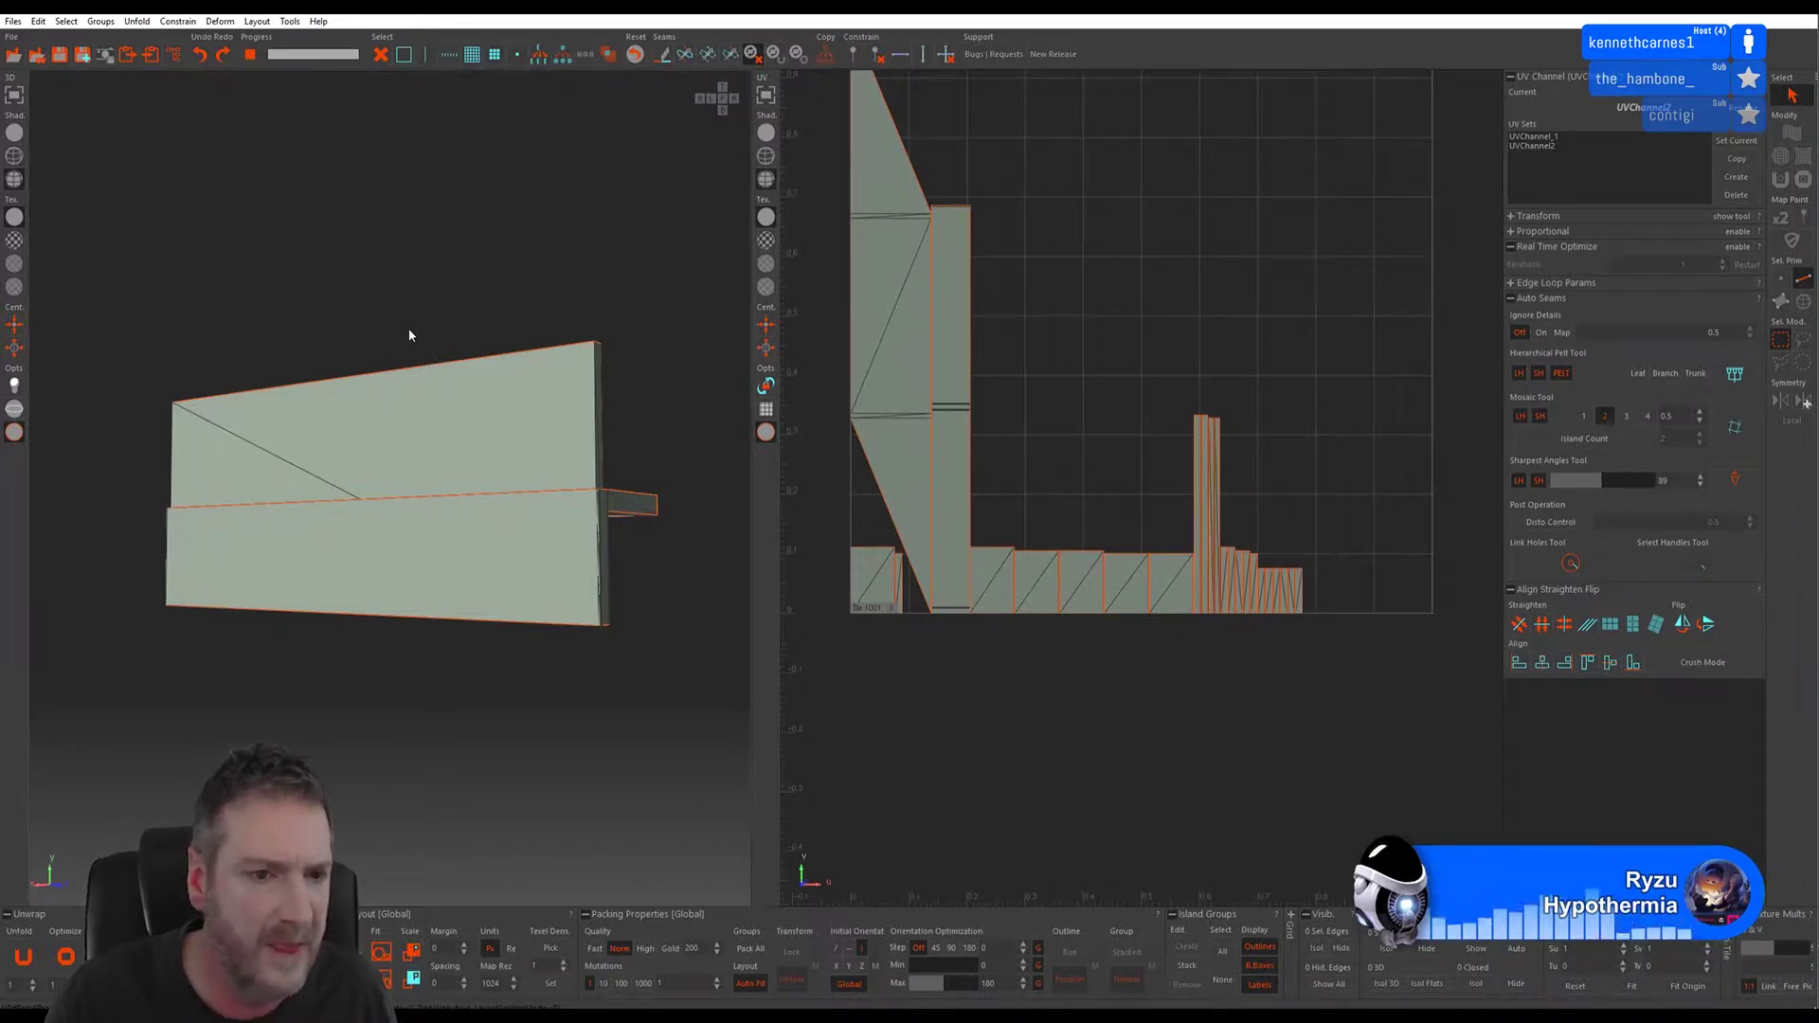
- Save the unfolded UVs from the File menu
click(13, 21)
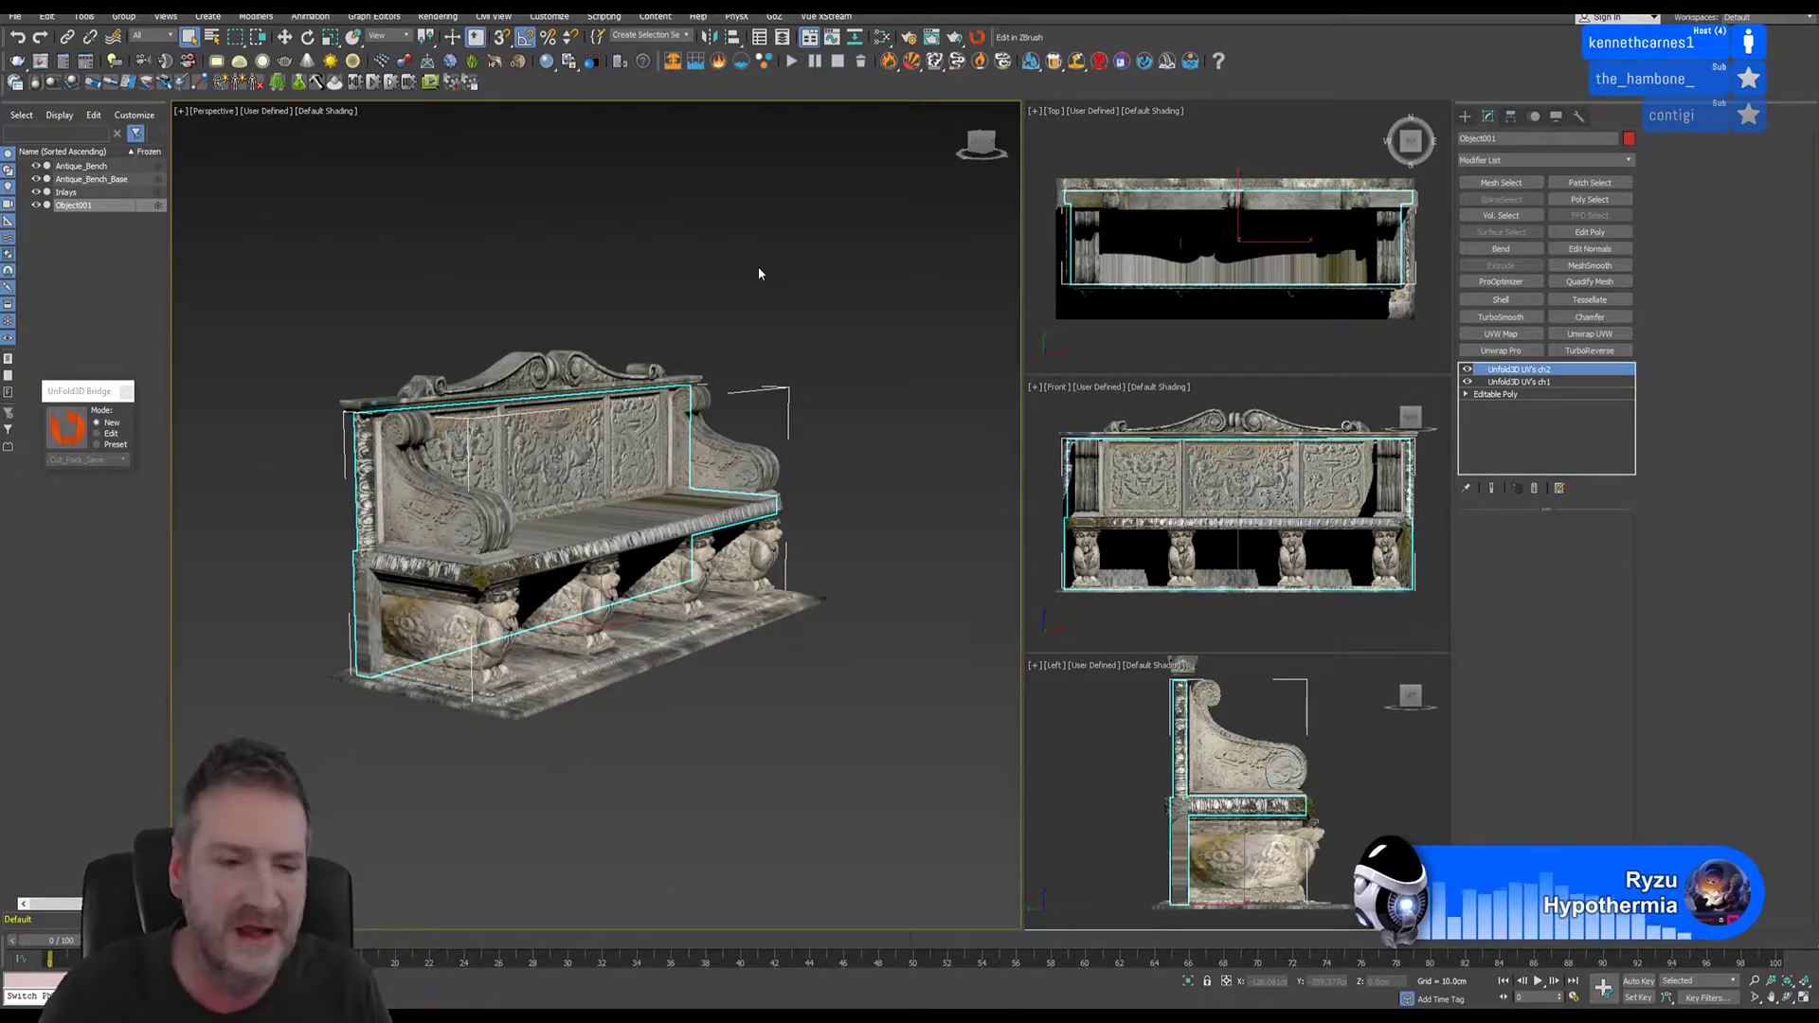
click(17, 1013)
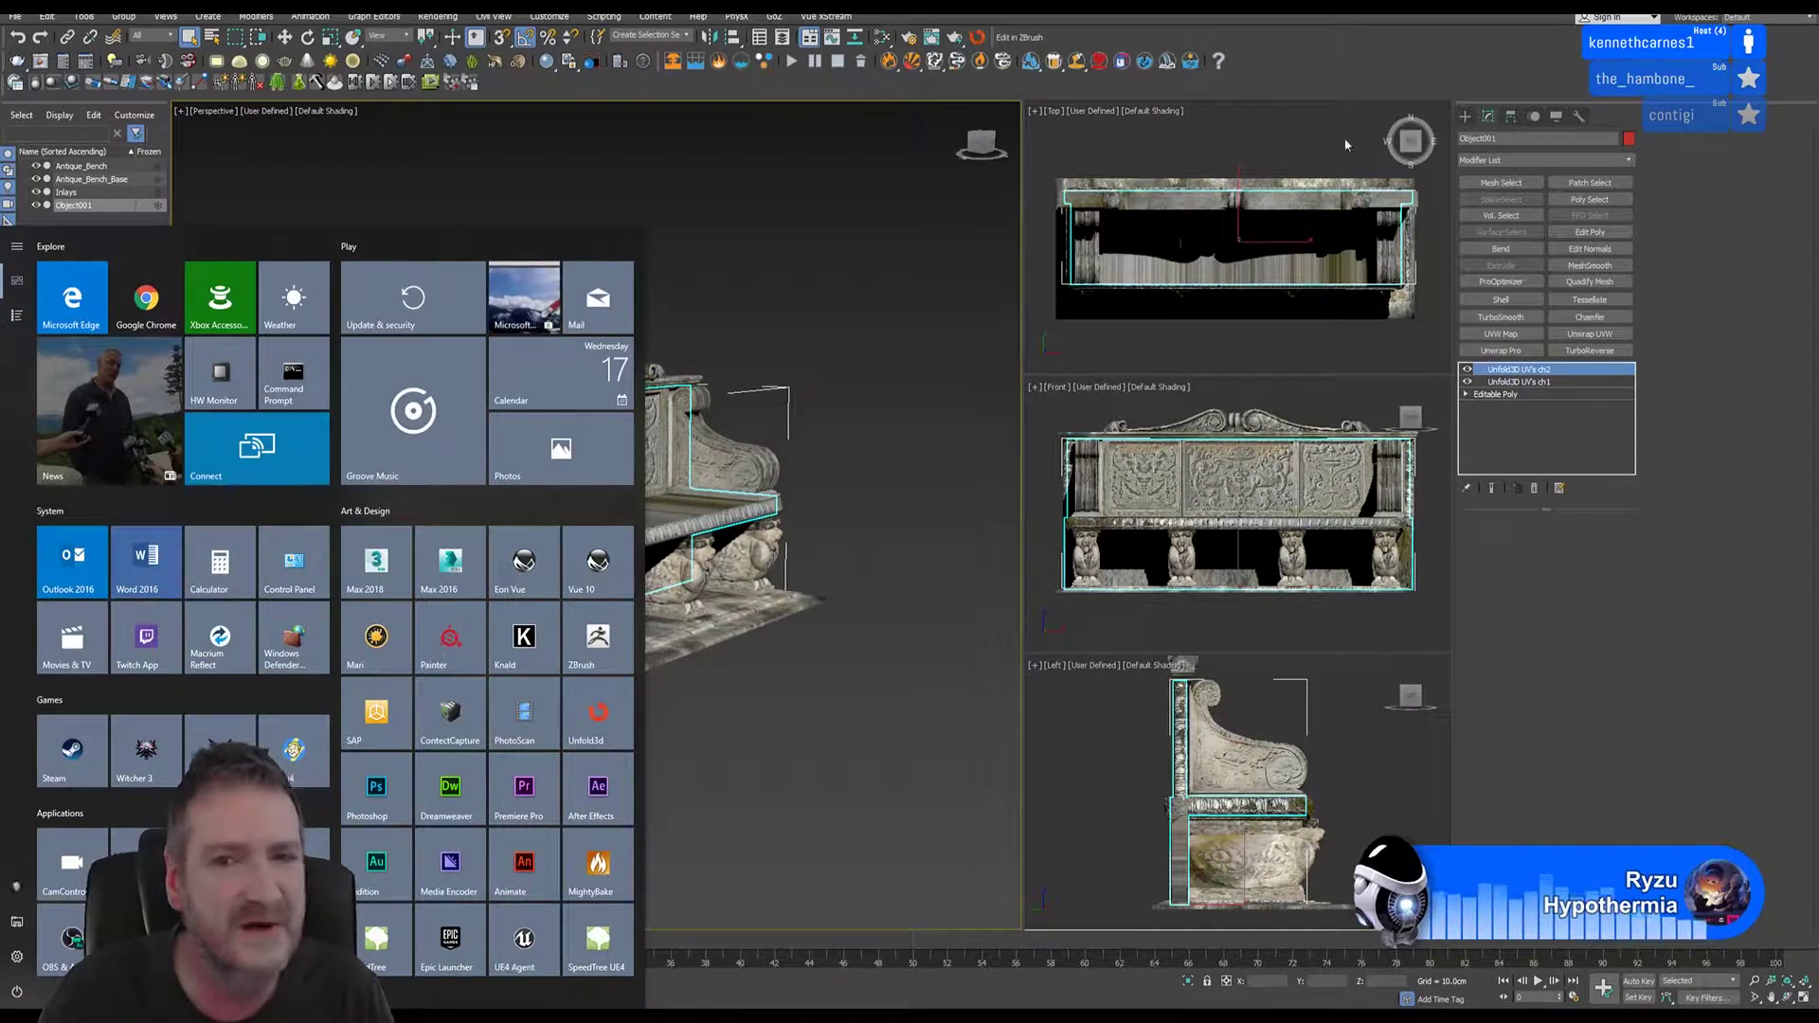
click(1385, 64)
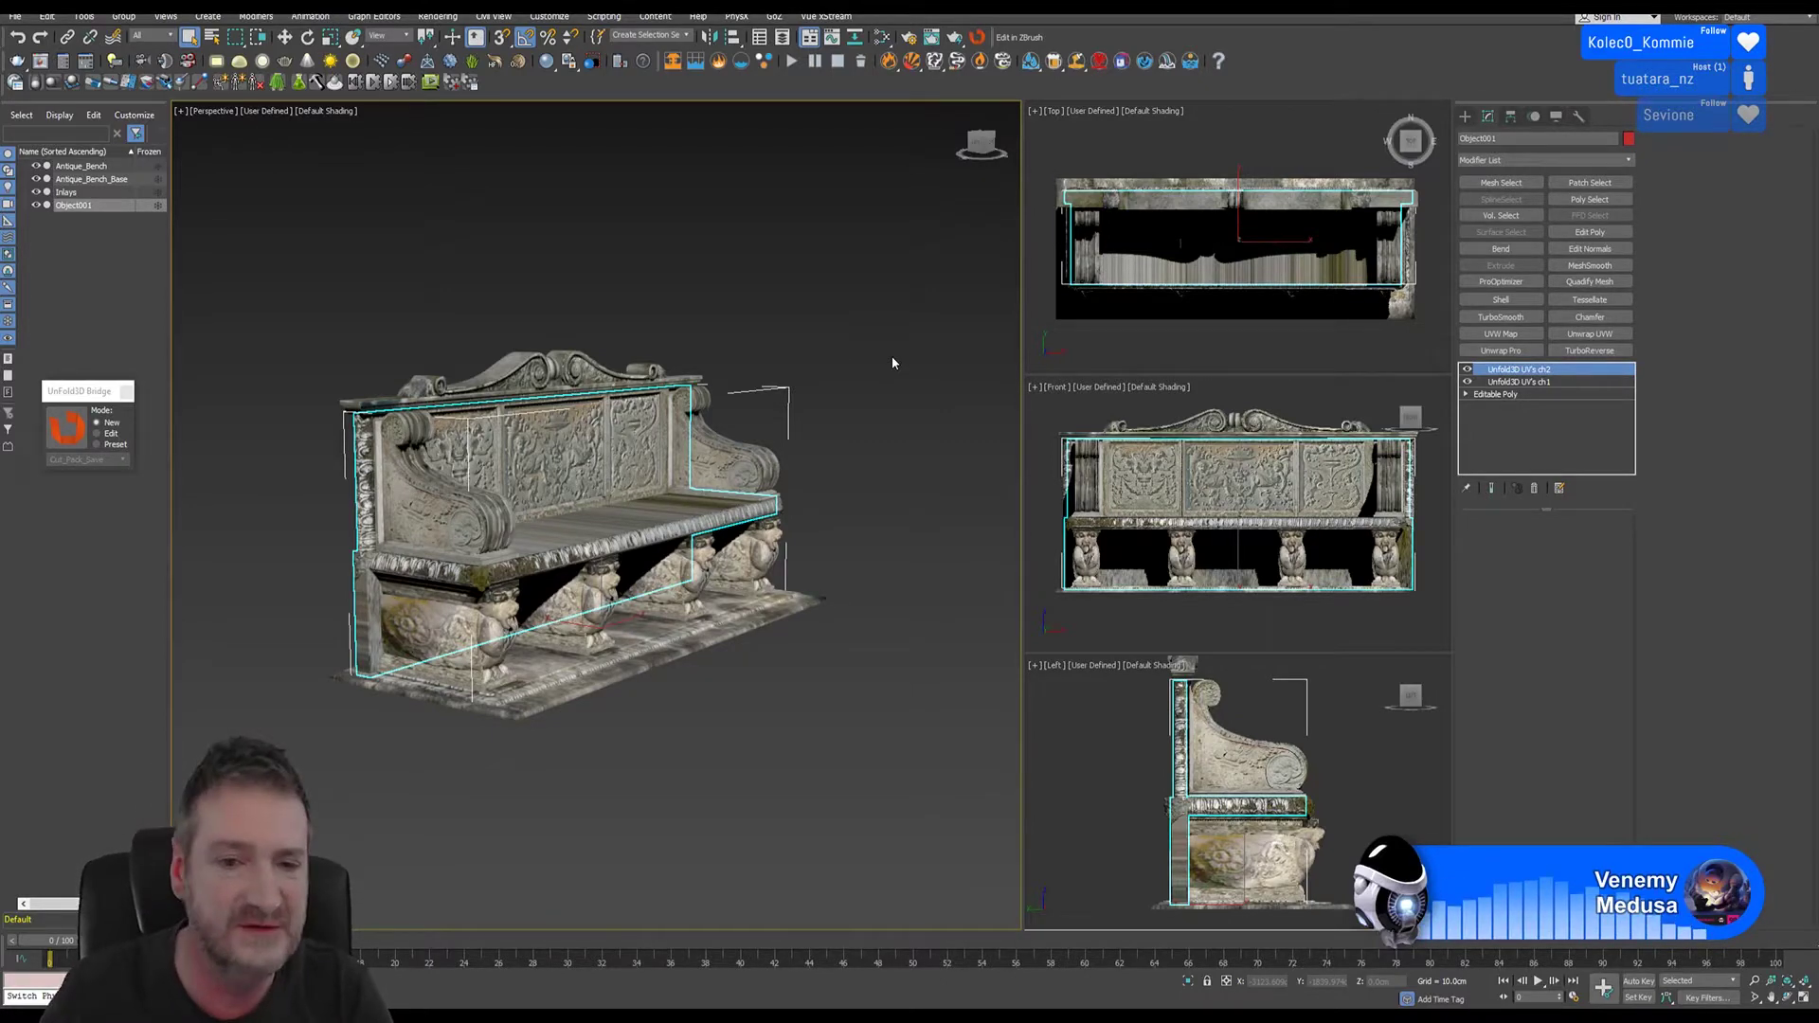
click(72, 426)
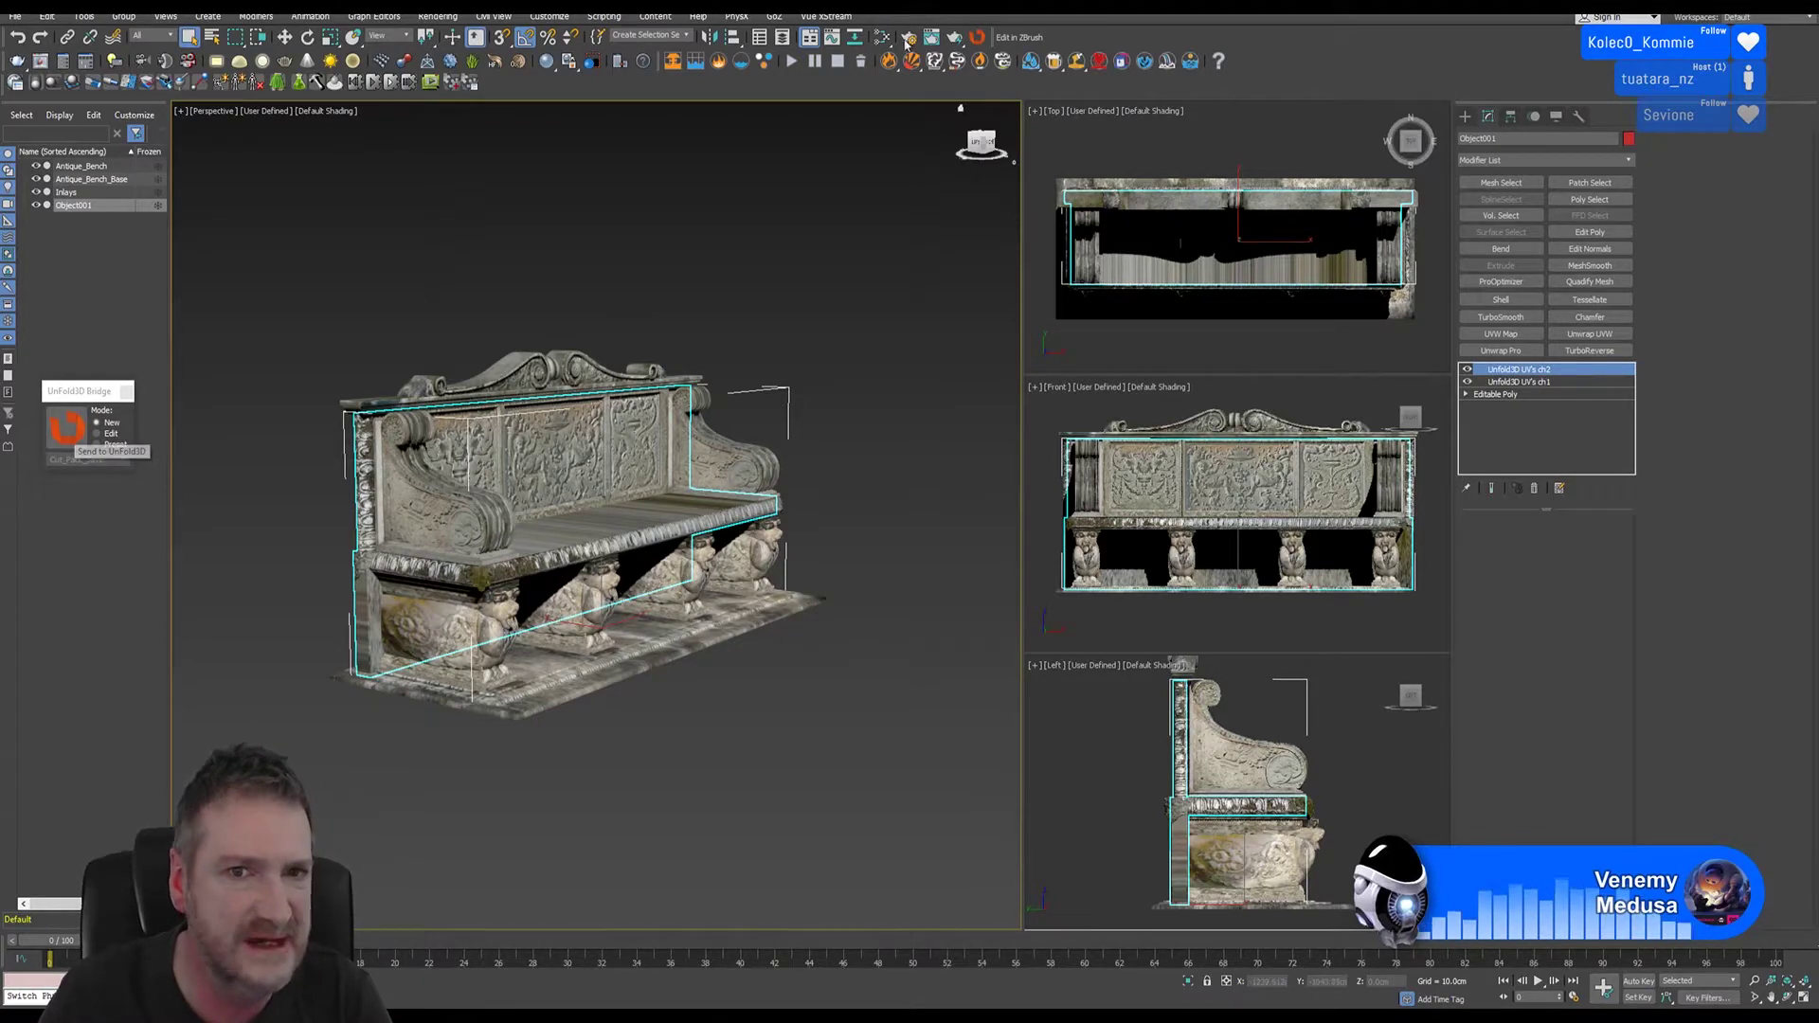
click(72, 425)
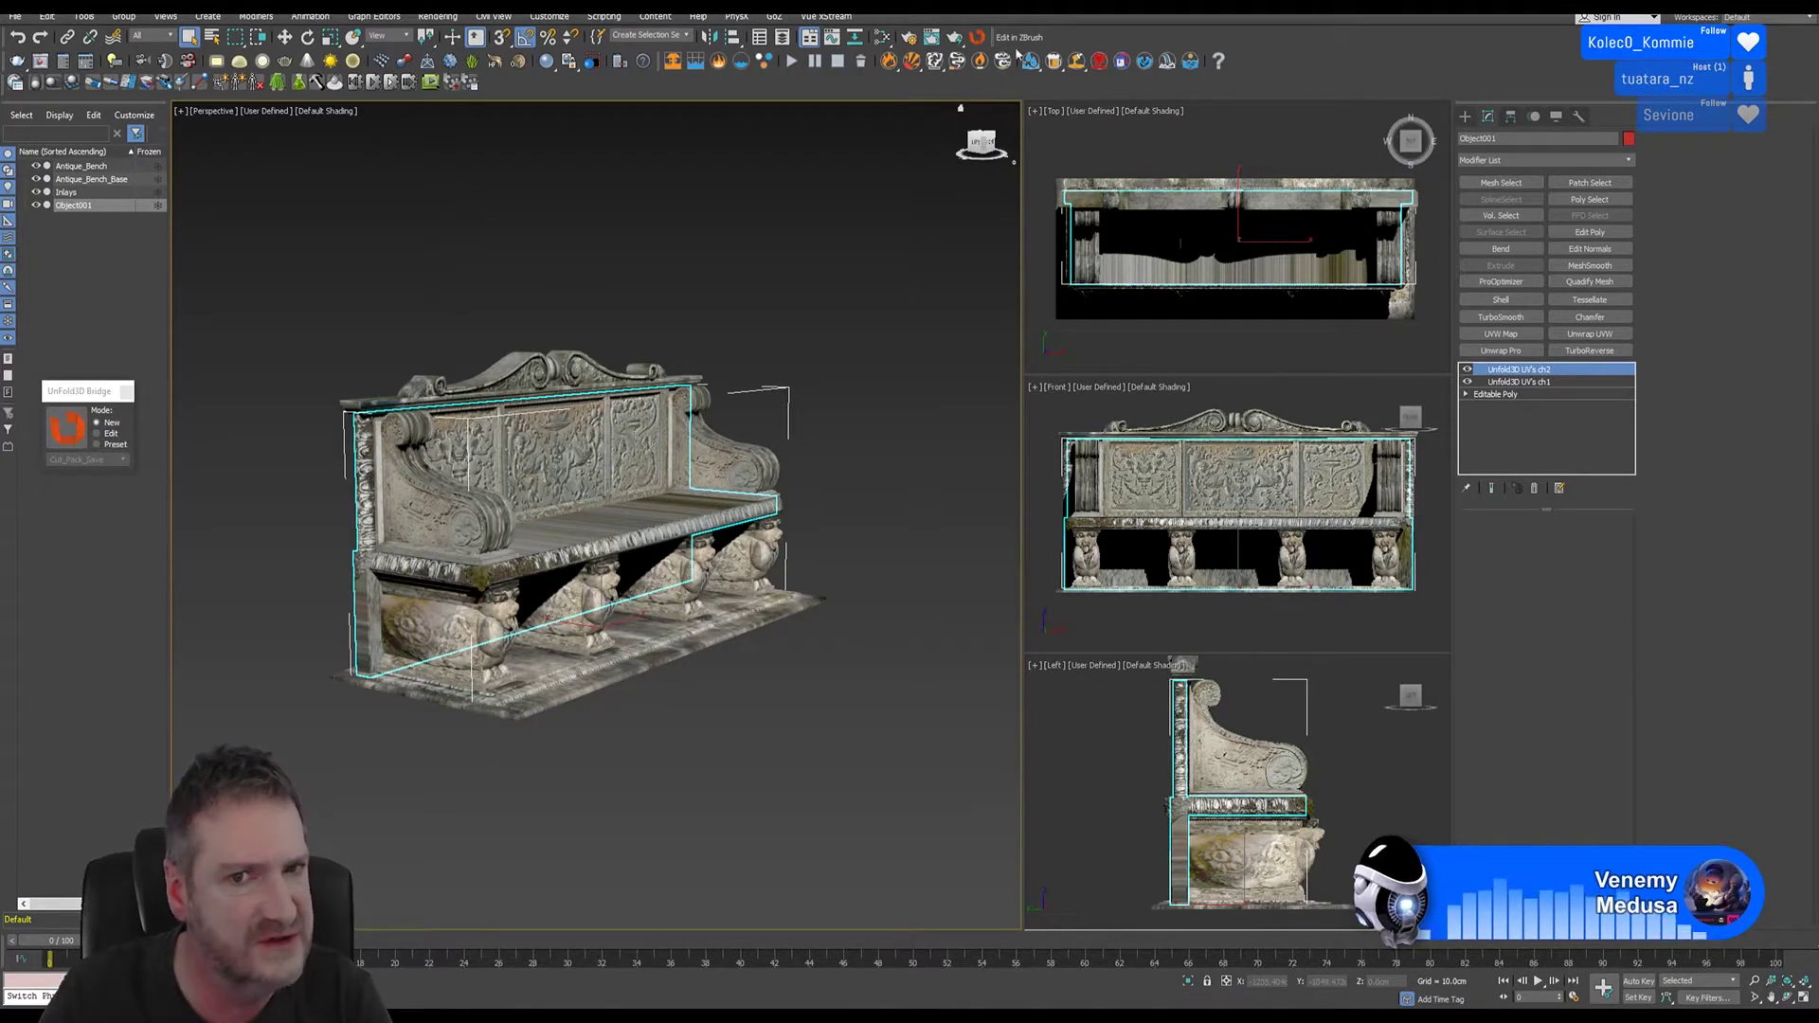